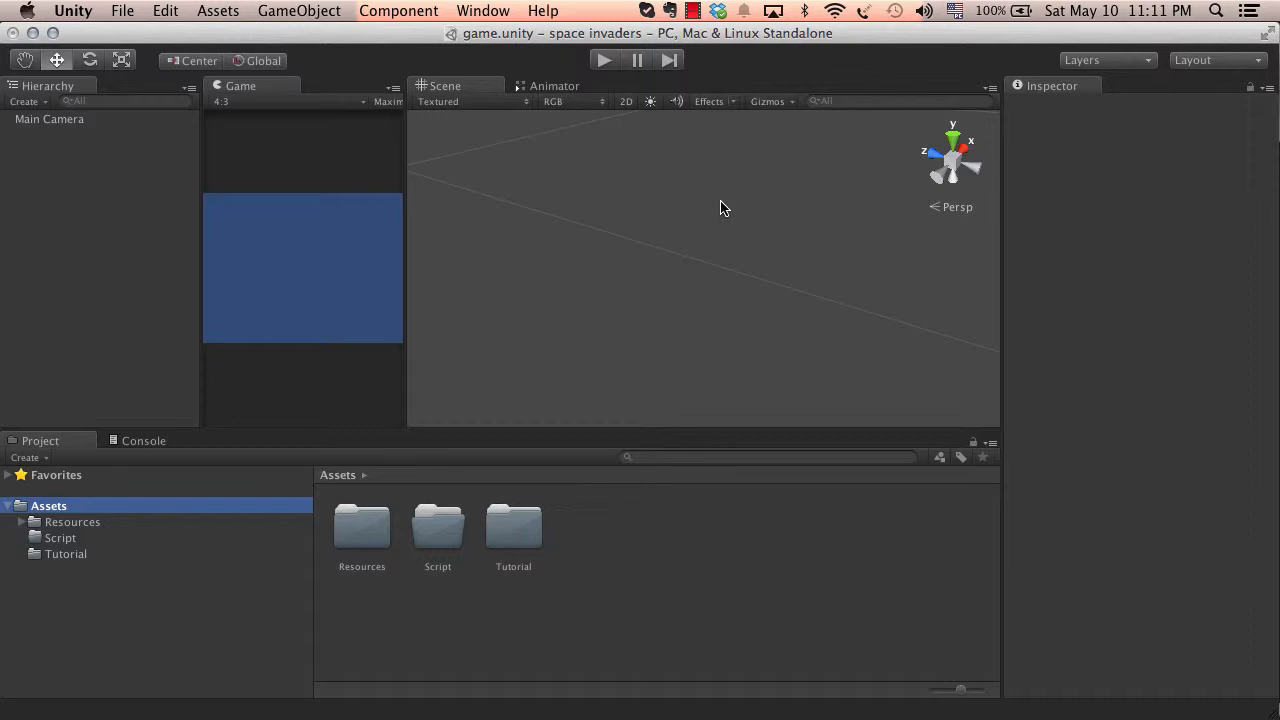
Switch to Chrome and examine the Space Invaders gameplay image in the Google image results as a reference
click(491, 712)
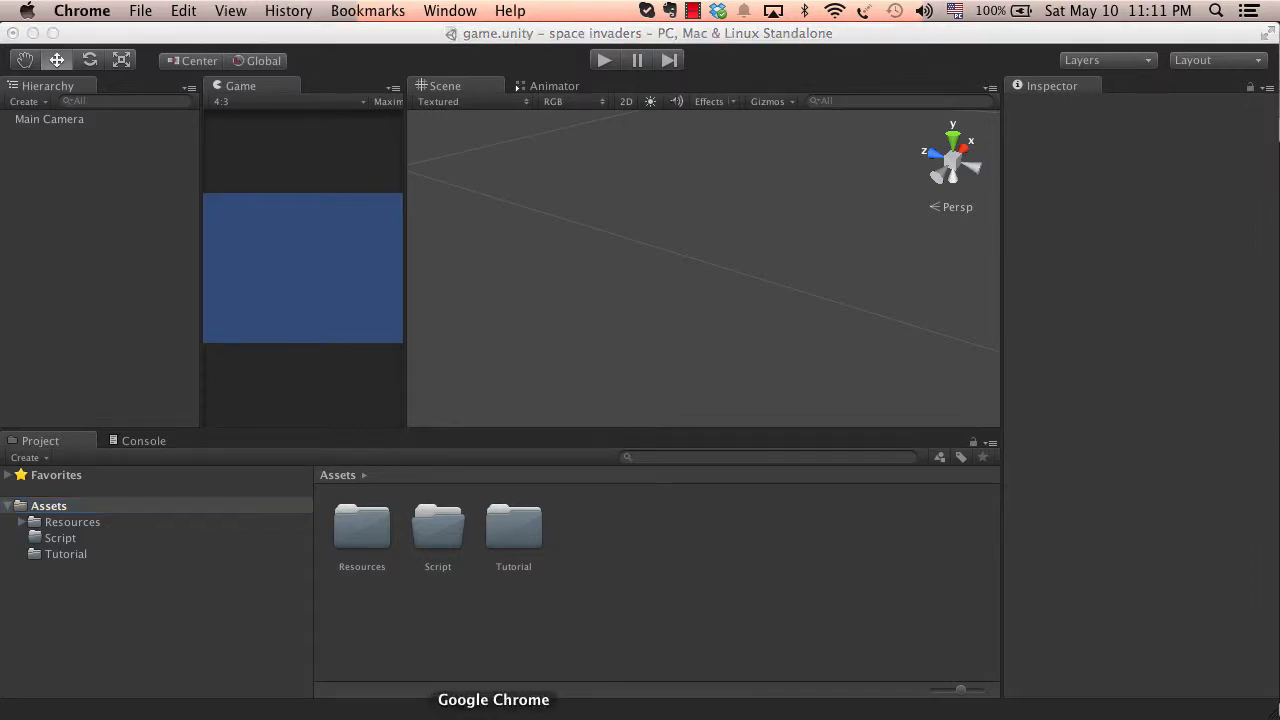
scroll(426, 311, up, 5)
click(267, 139)
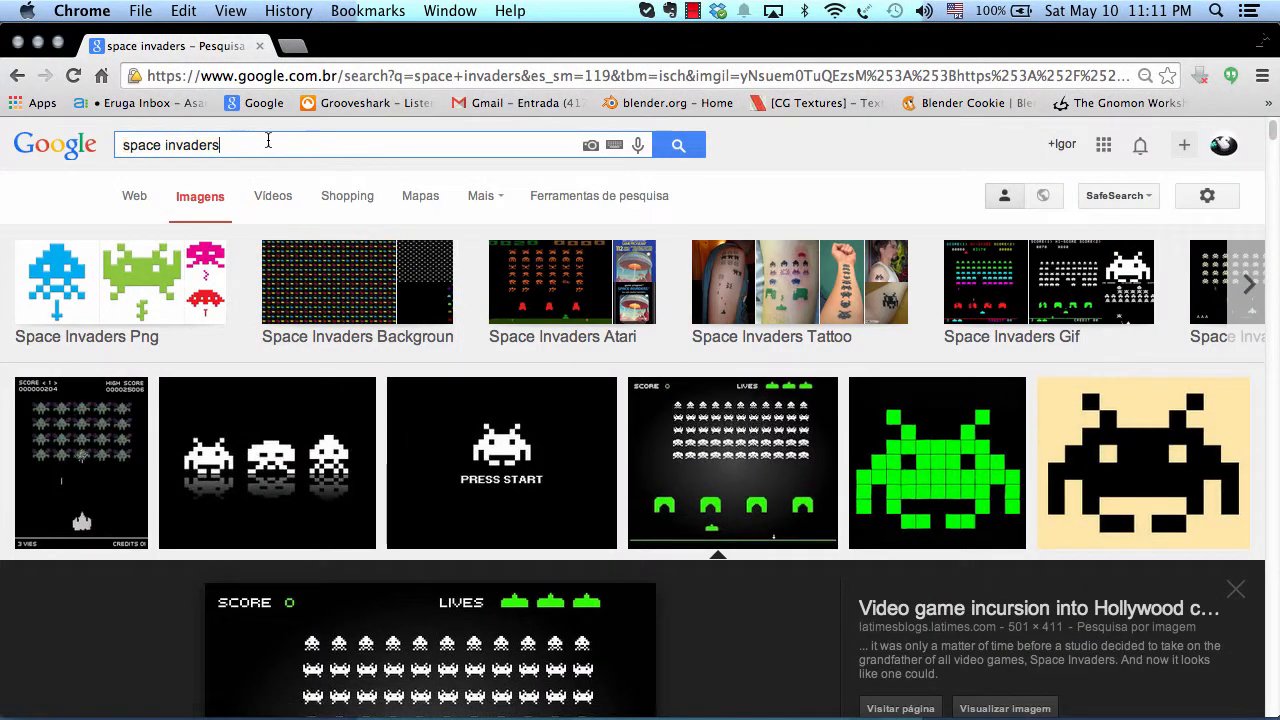
drag(287, 140, 123, 123)
scroll(410, 232, down, 5)
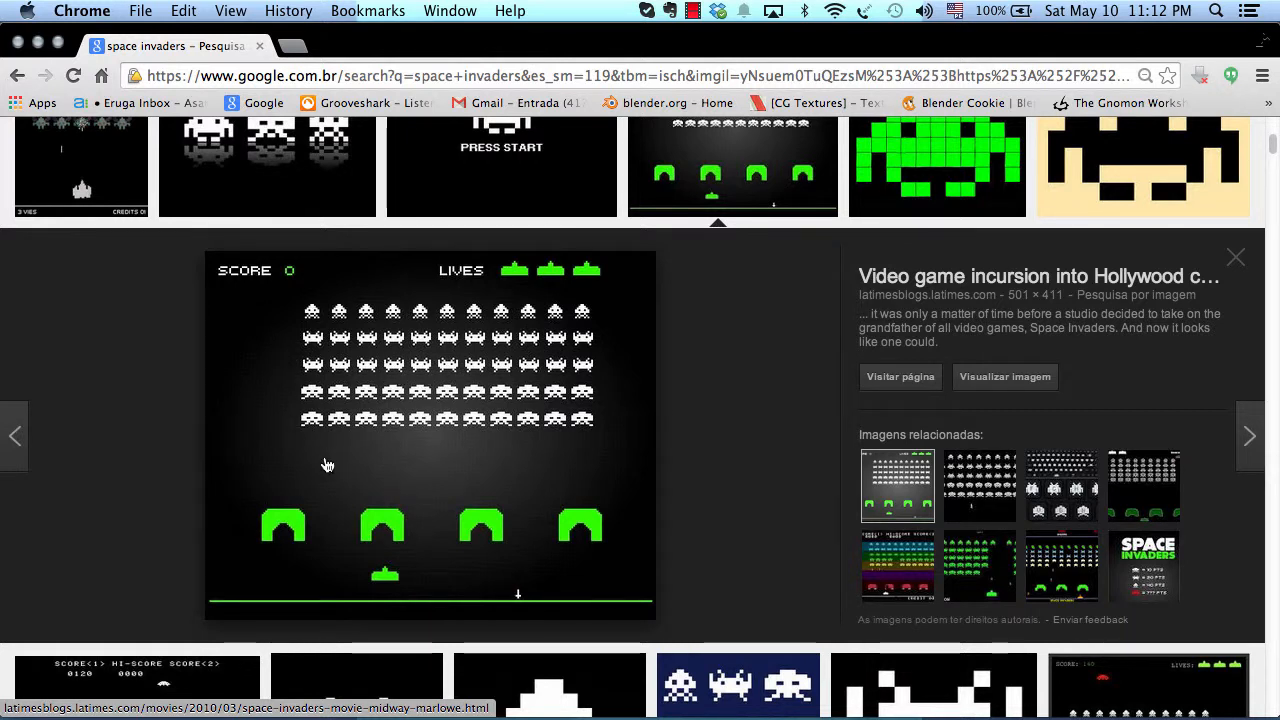
scroll(327, 465, down, 1)
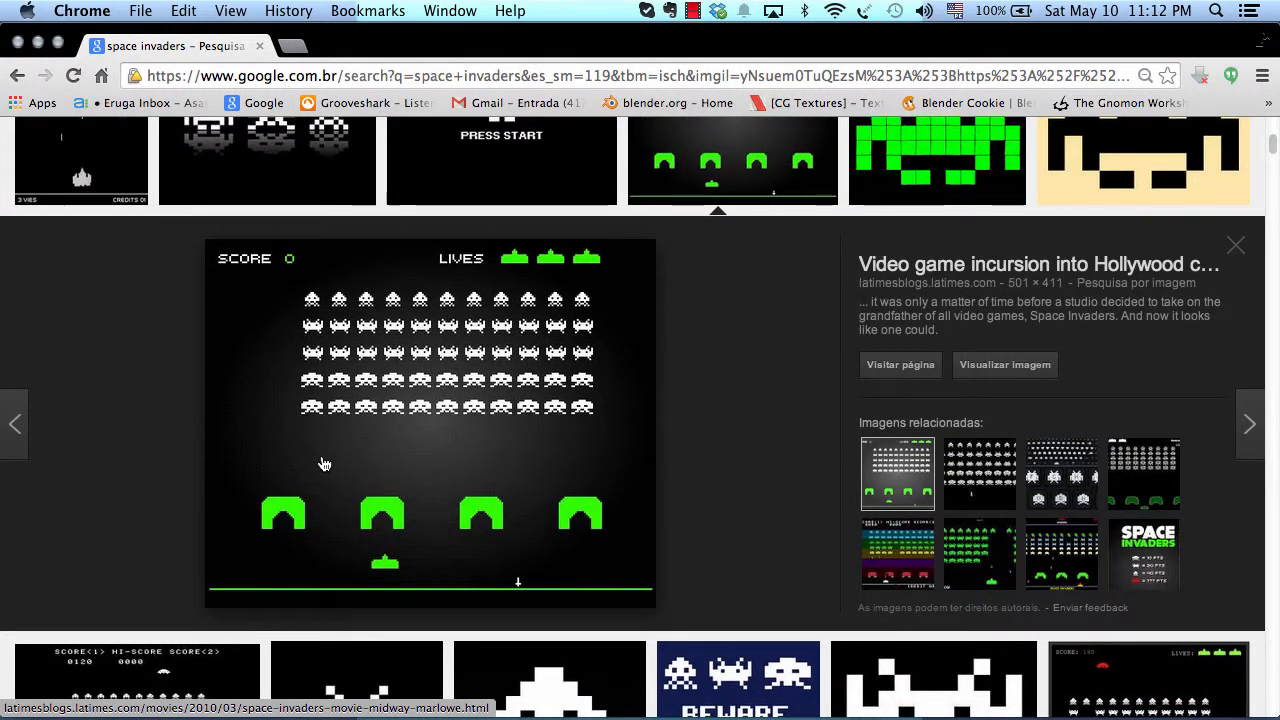
scroll(324, 464, down, 1)
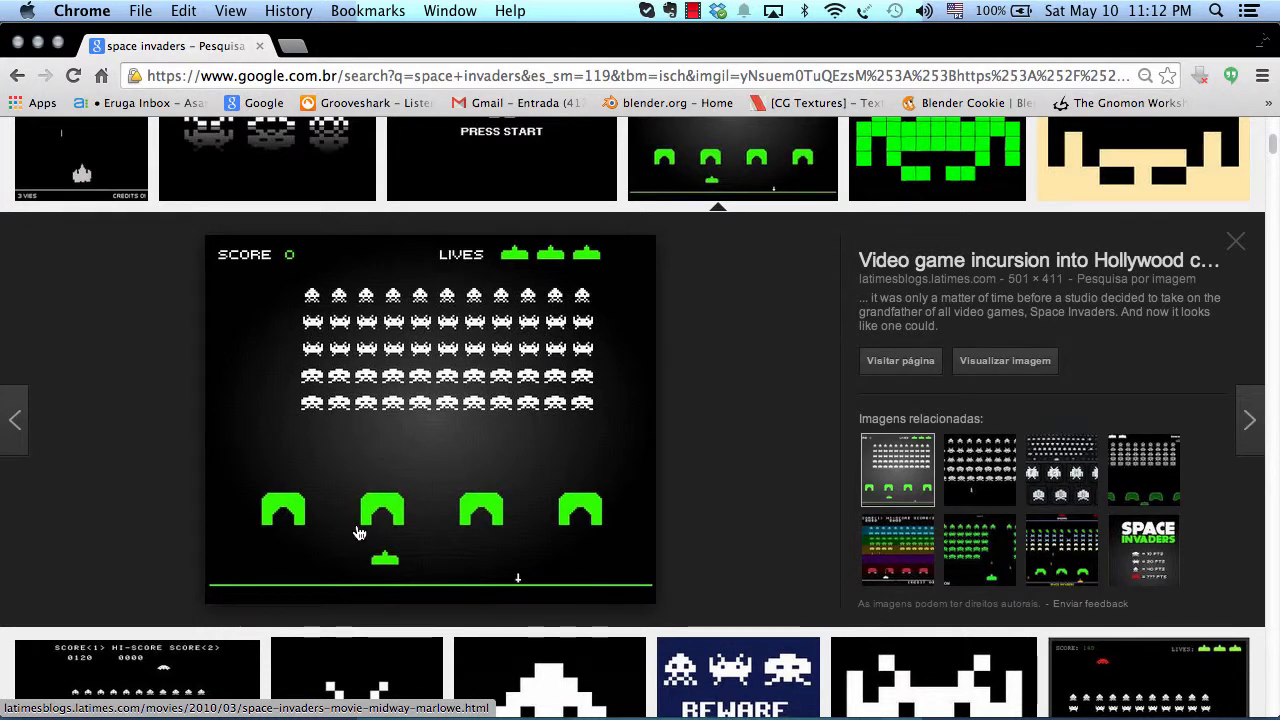
Switch back to Unity and delete the bala asset from the Objetos folder inside Resources
key(super+Tab)
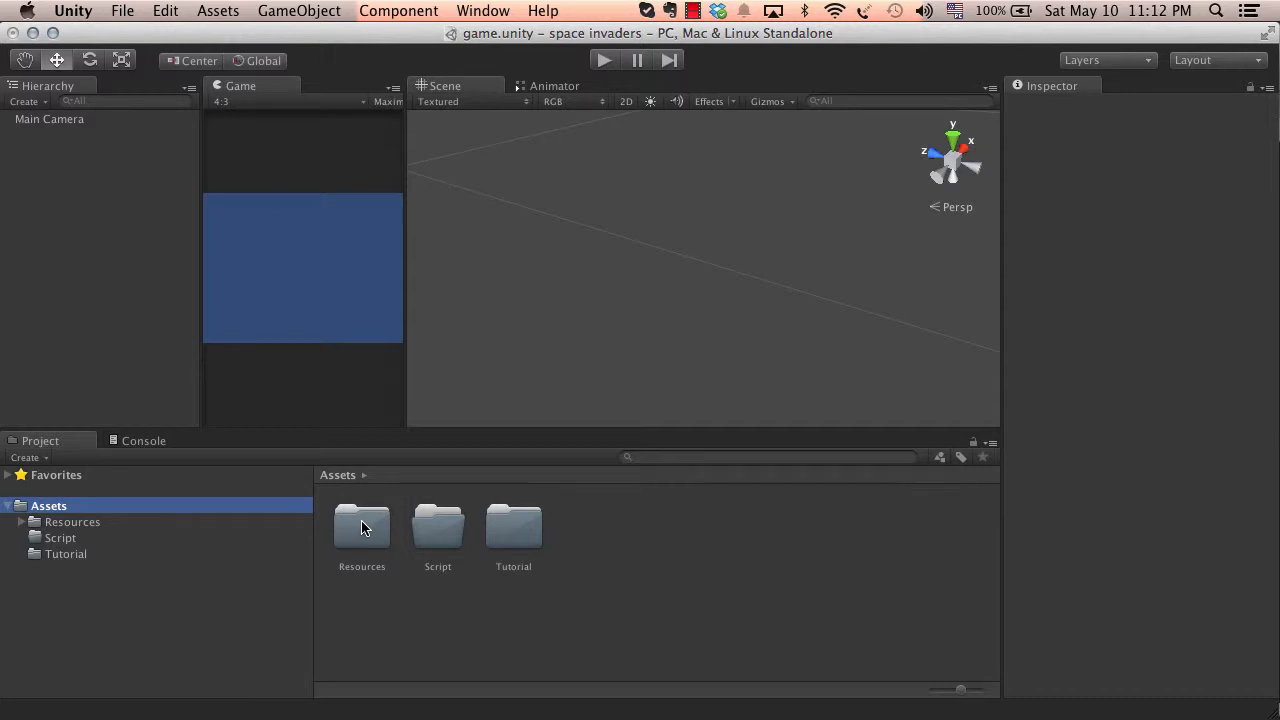
click(75, 523)
click(25, 522)
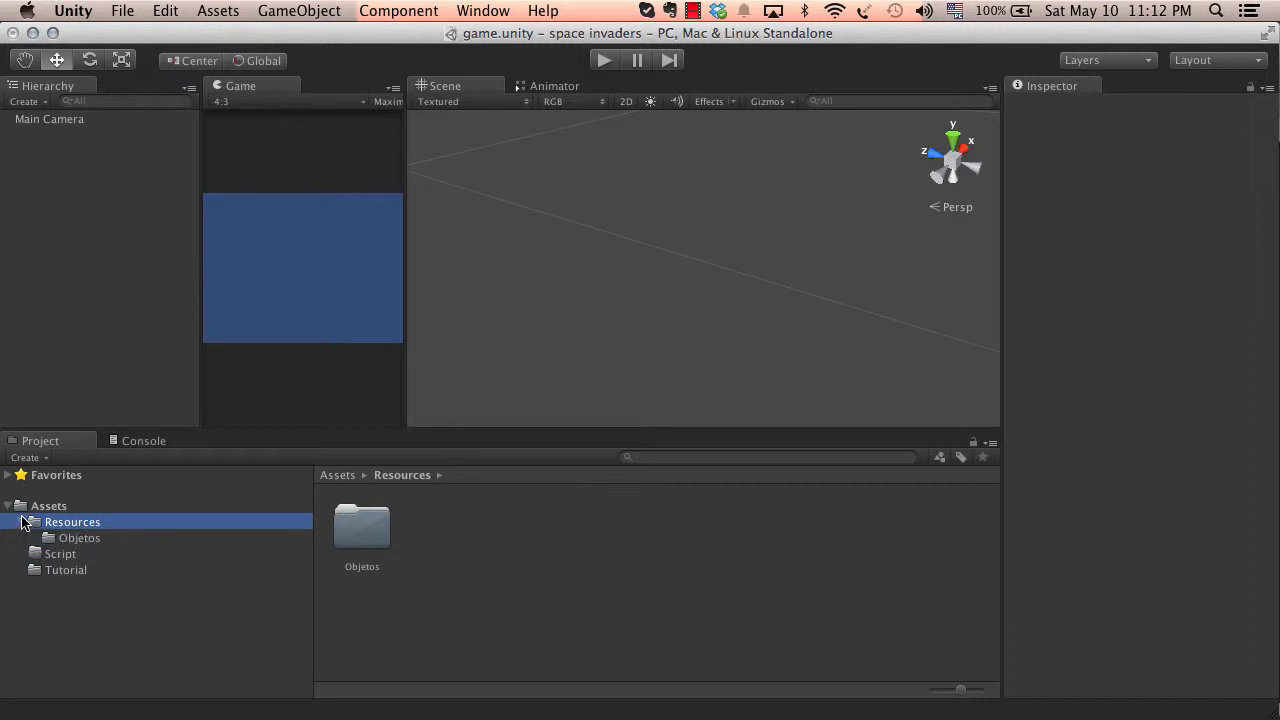
click(62, 538)
click(36, 522)
click(24, 522)
click(24, 522)
click(300, 538)
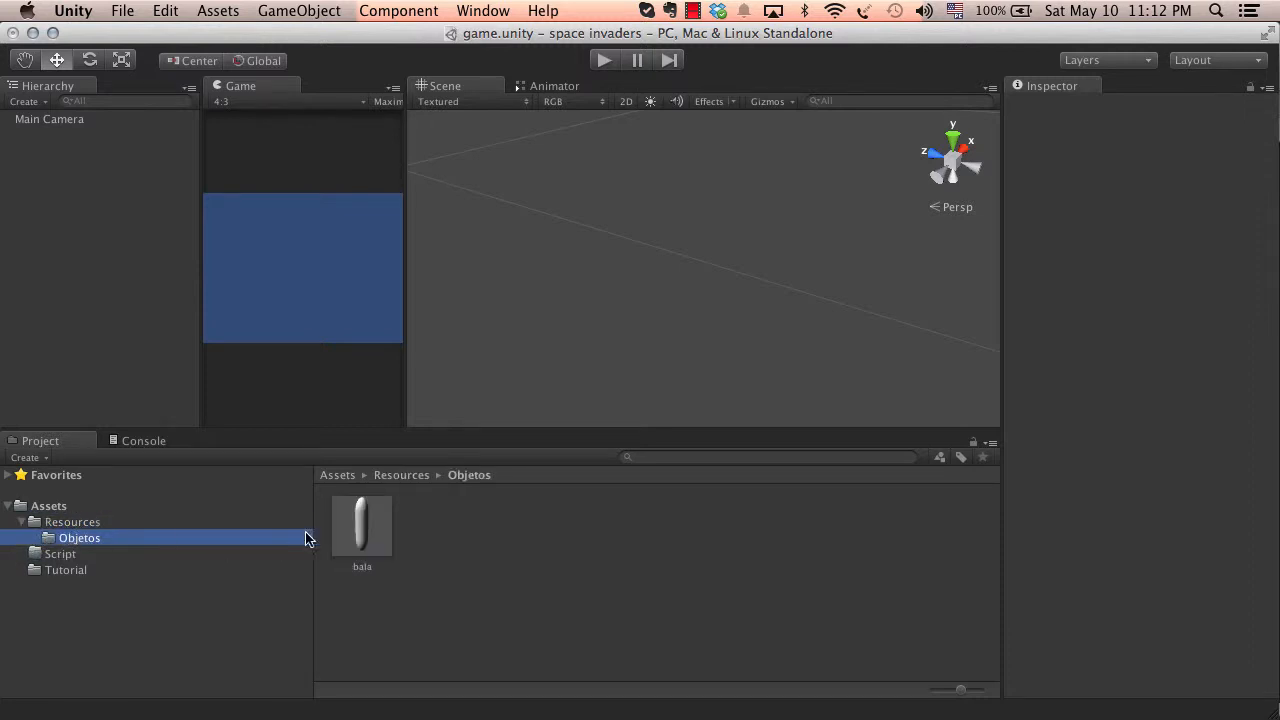
click(363, 544)
key(super+BackSpace)
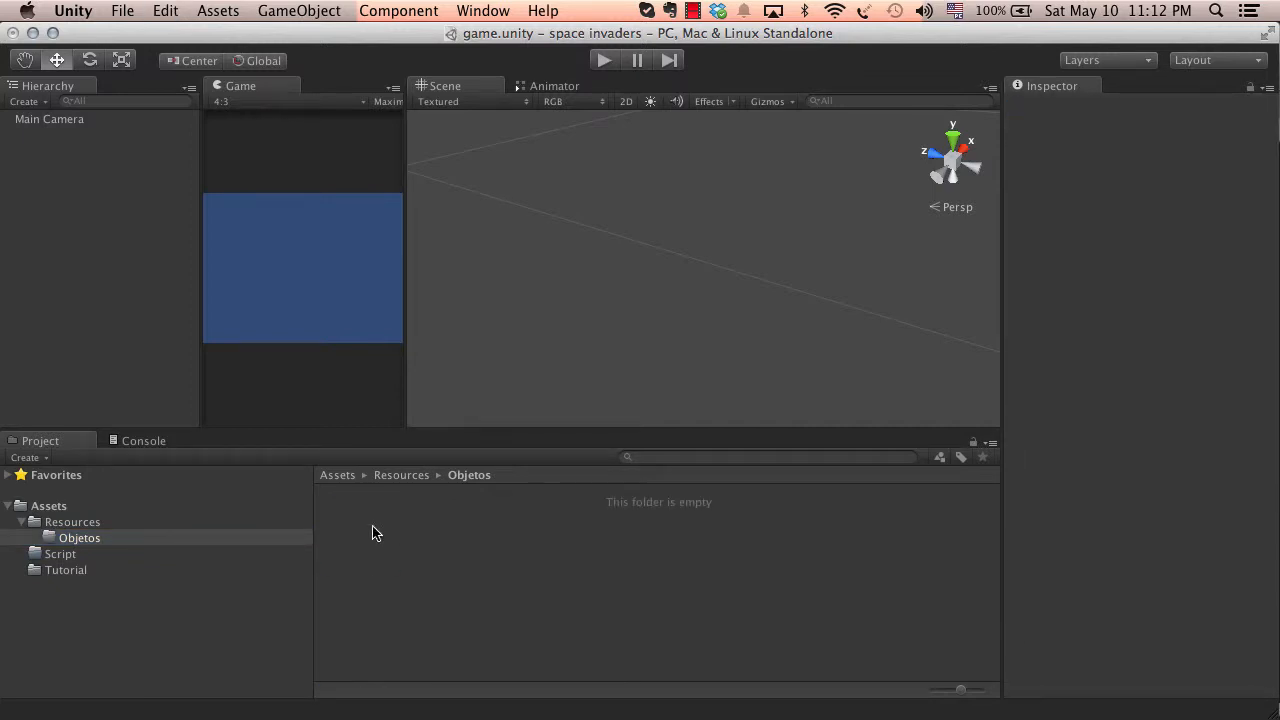
Look through the project's Script and Resources folders, including the Objetos subfolder
click(72, 522)
click(22, 522)
click(78, 541)
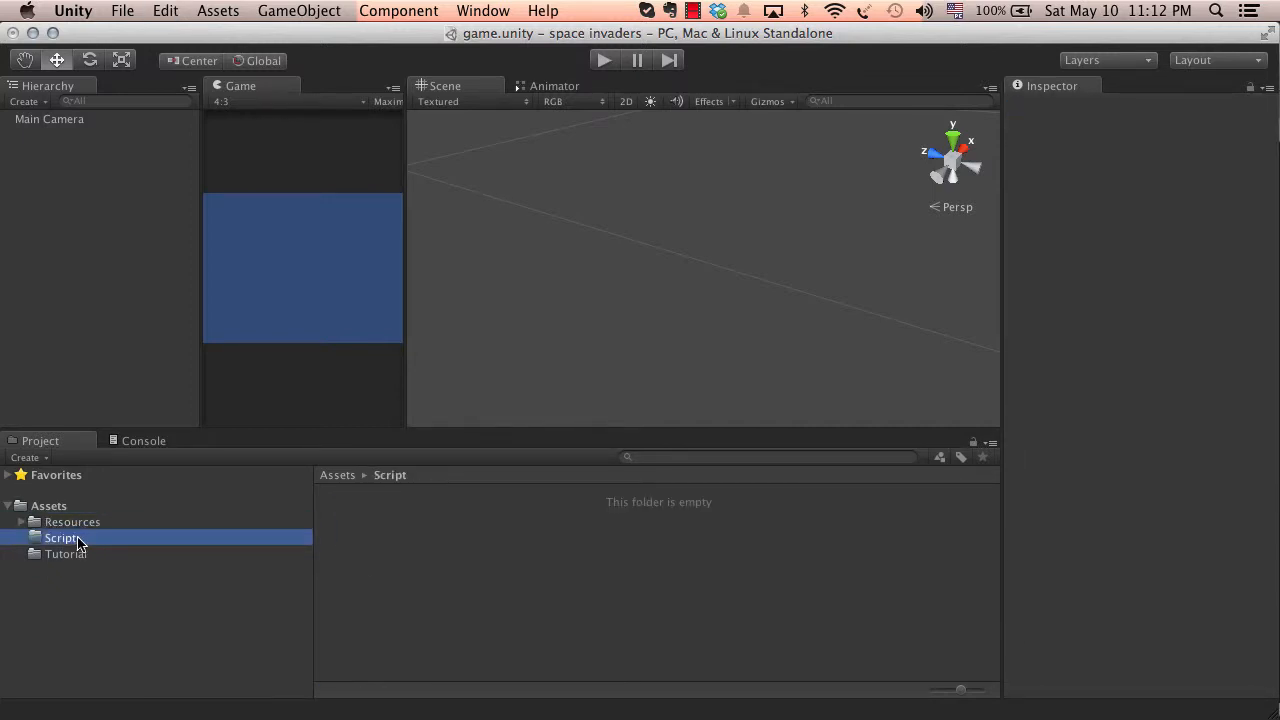
click(60, 522)
click(22, 522)
click(80, 538)
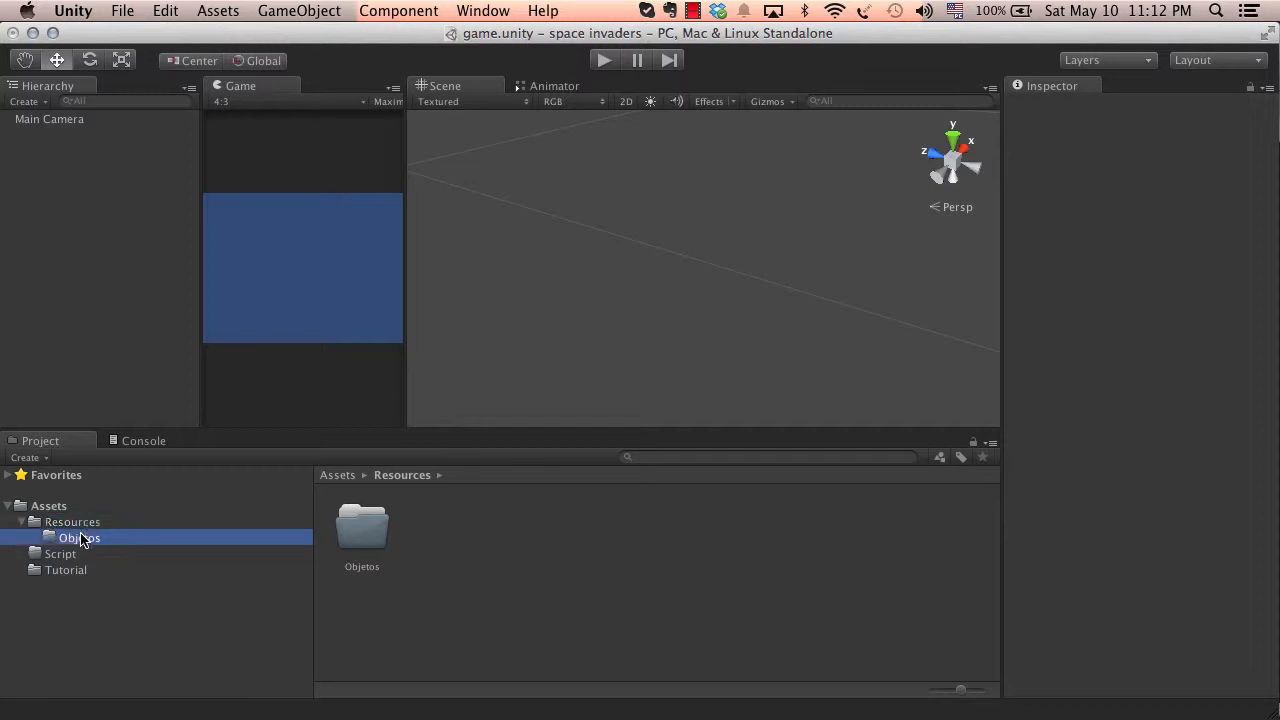
click(22, 522)
Create a folder named cenas inside the Script folder and delete it again
click(52, 540)
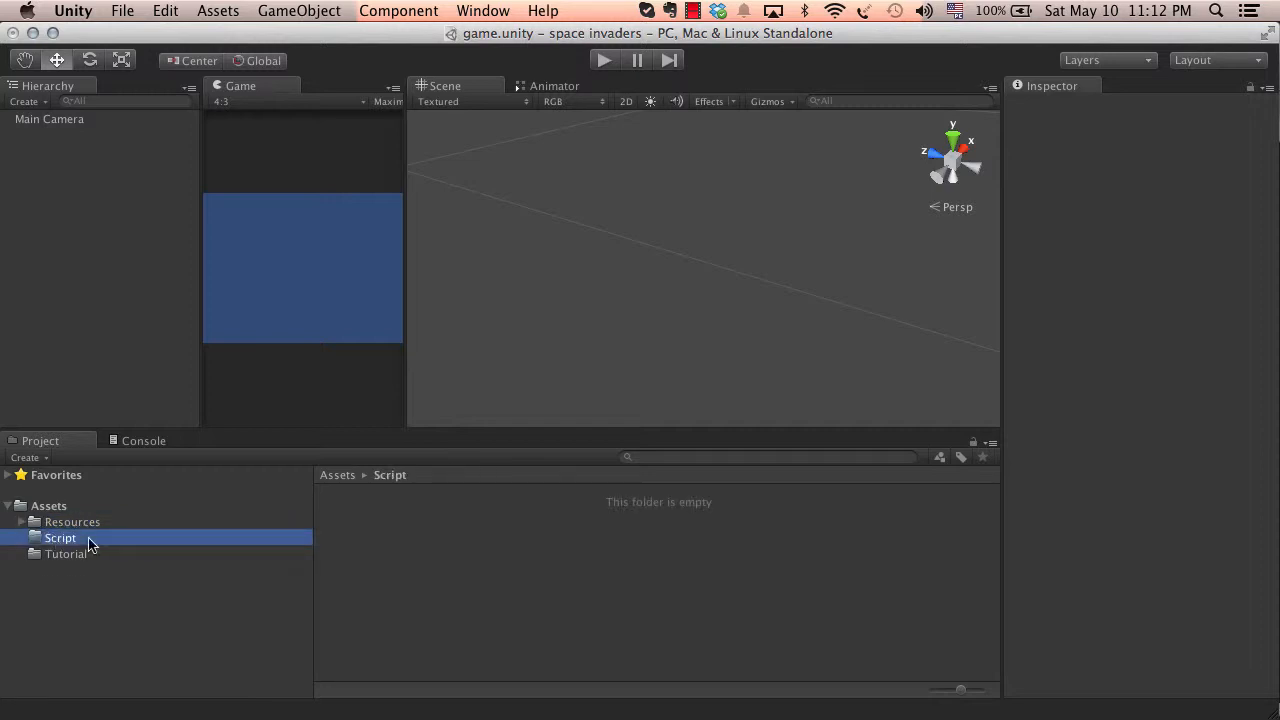
right_click(410, 550)
mouse_move(614, 500)
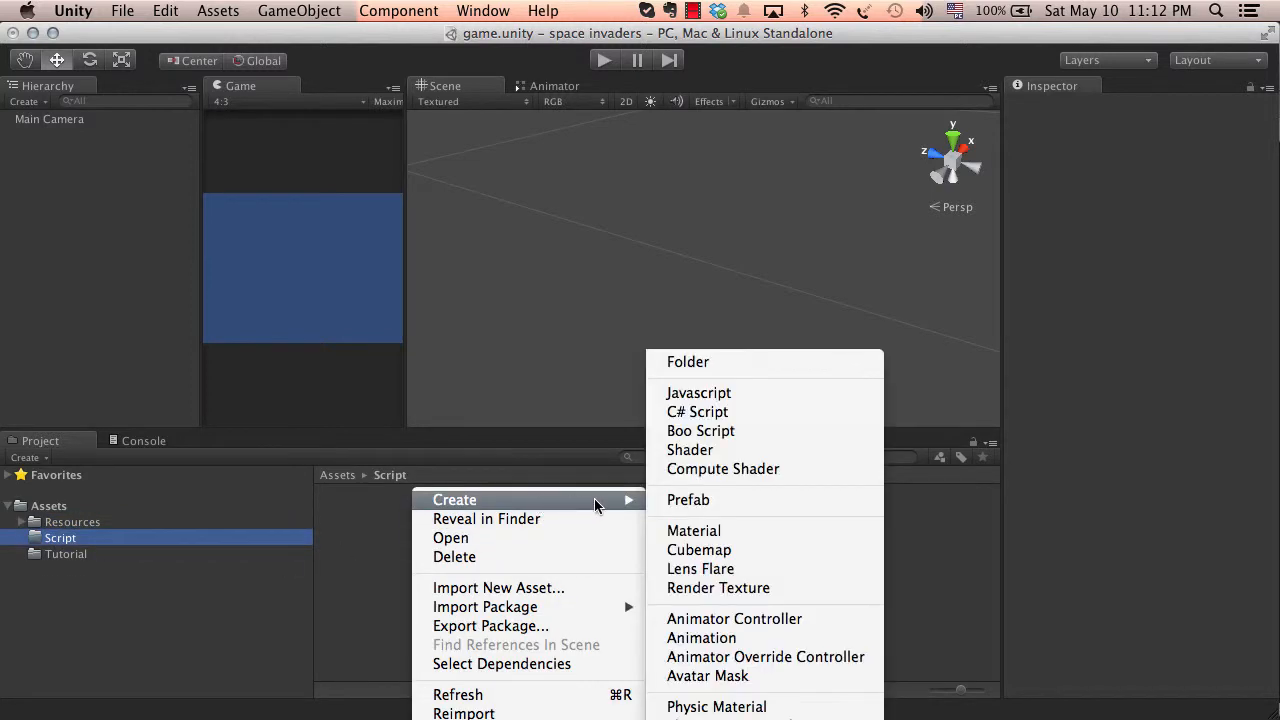
click(718, 370)
text(cenas)
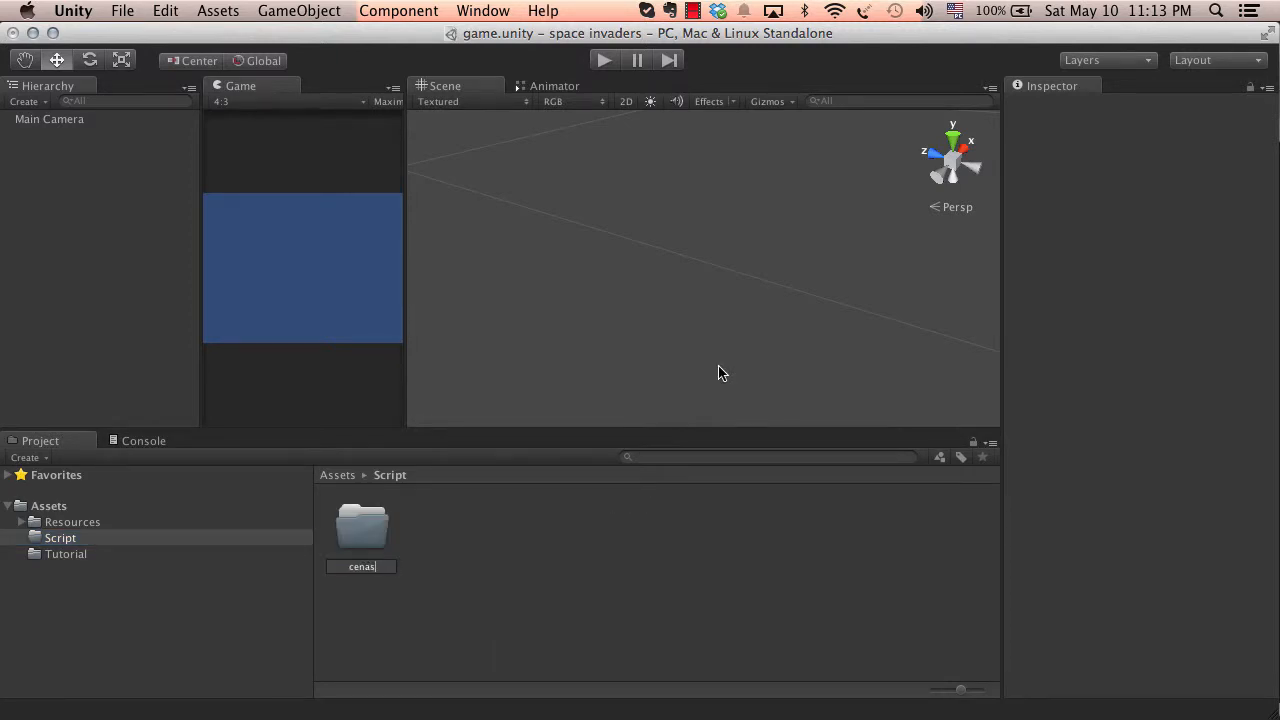
key(Return)
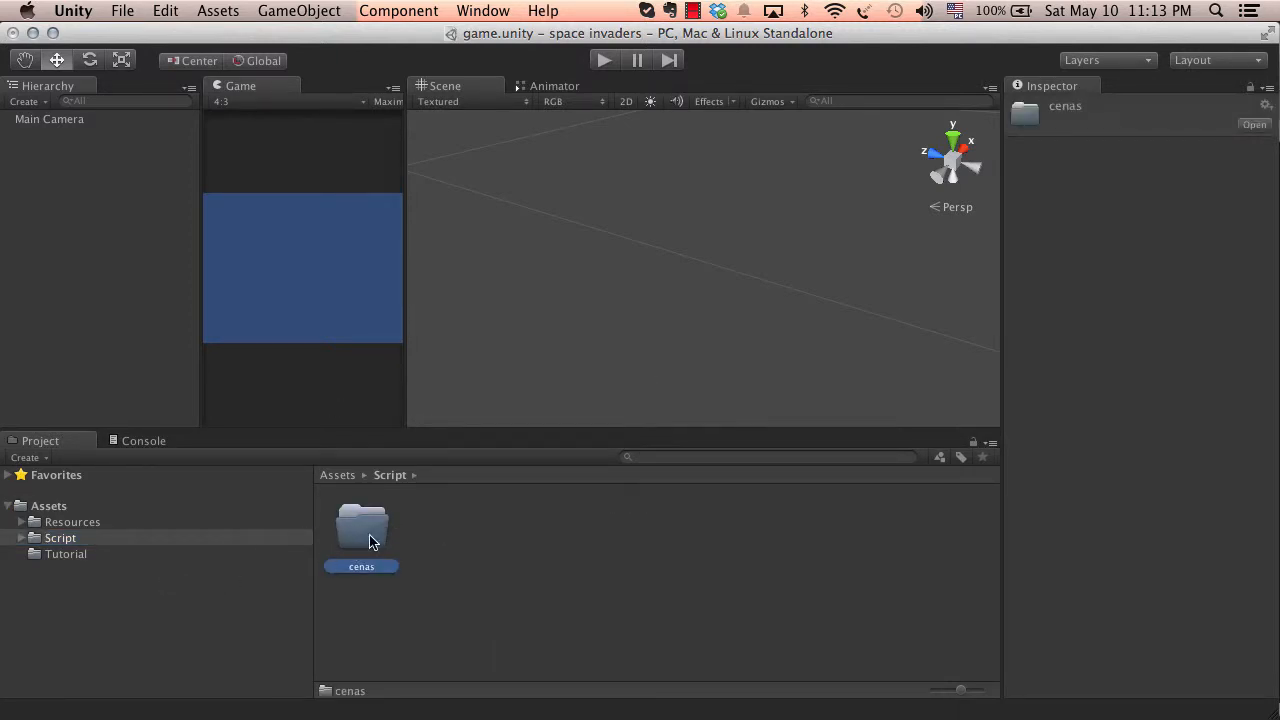
key(super+BackSpace)
Create a folder named cenas directly under the root Assets folder
click(49, 507)
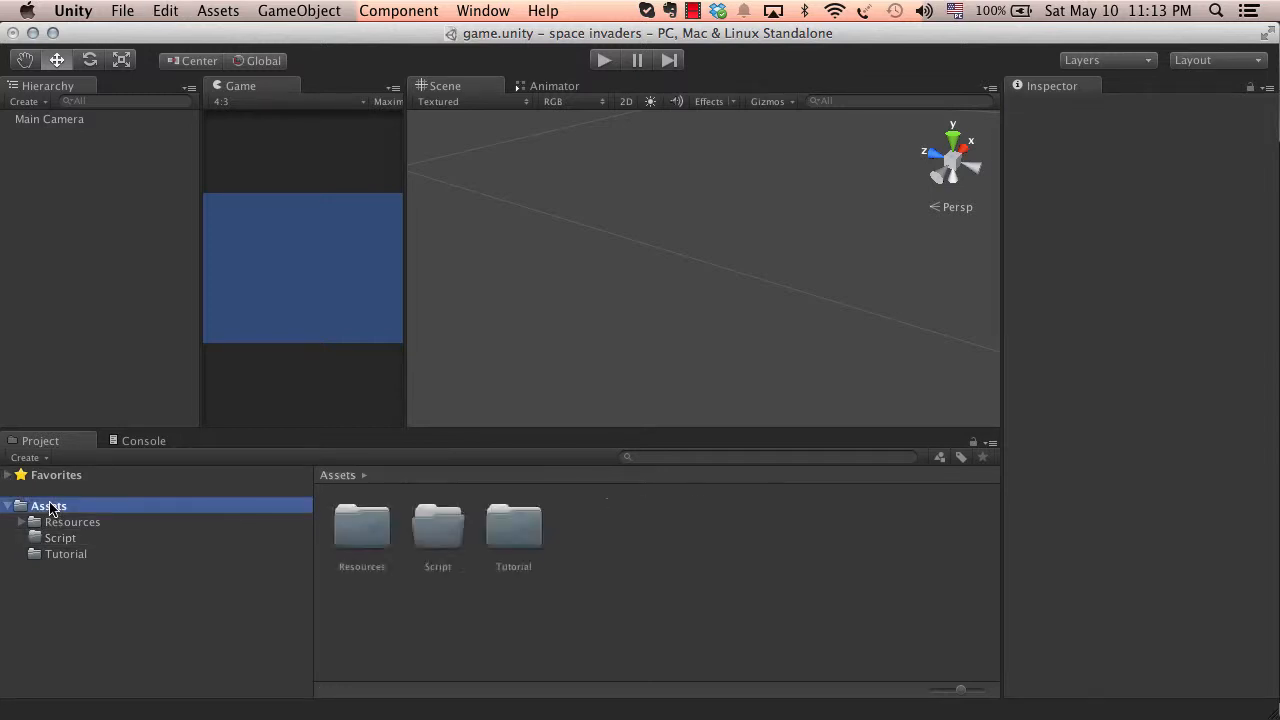
right_click(650, 558)
mouse_move(728, 506)
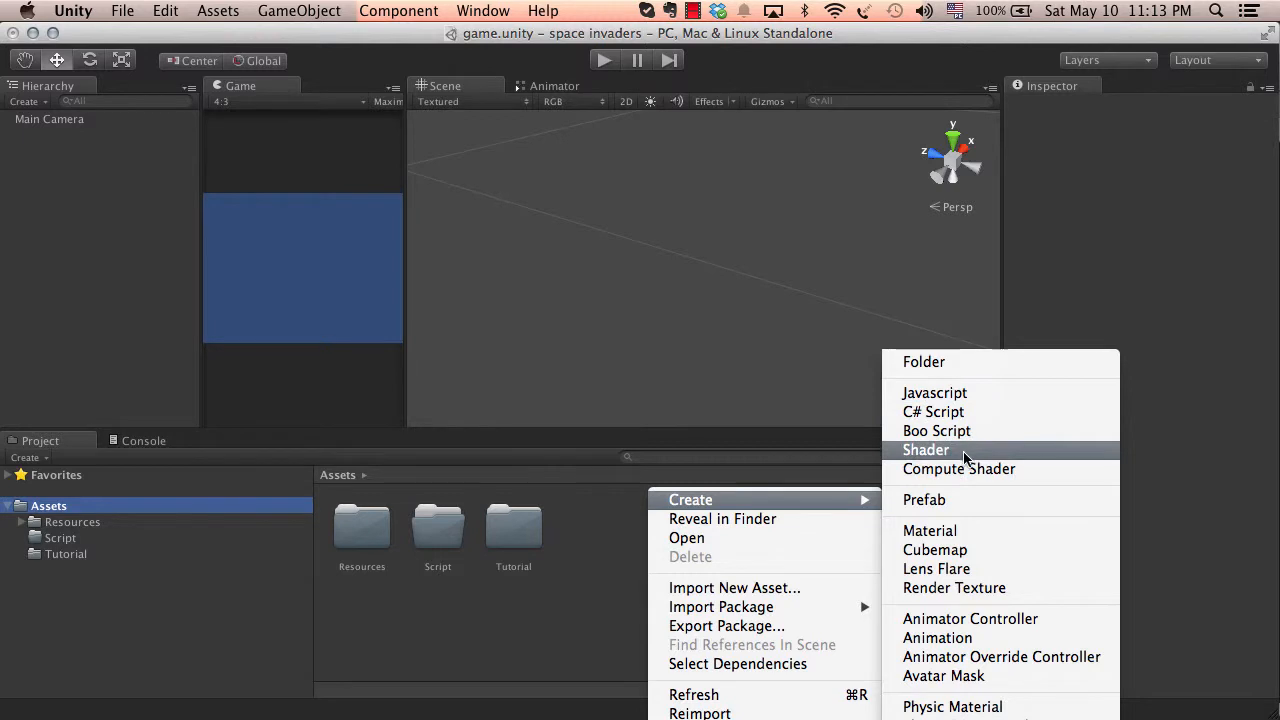
click(938, 362)
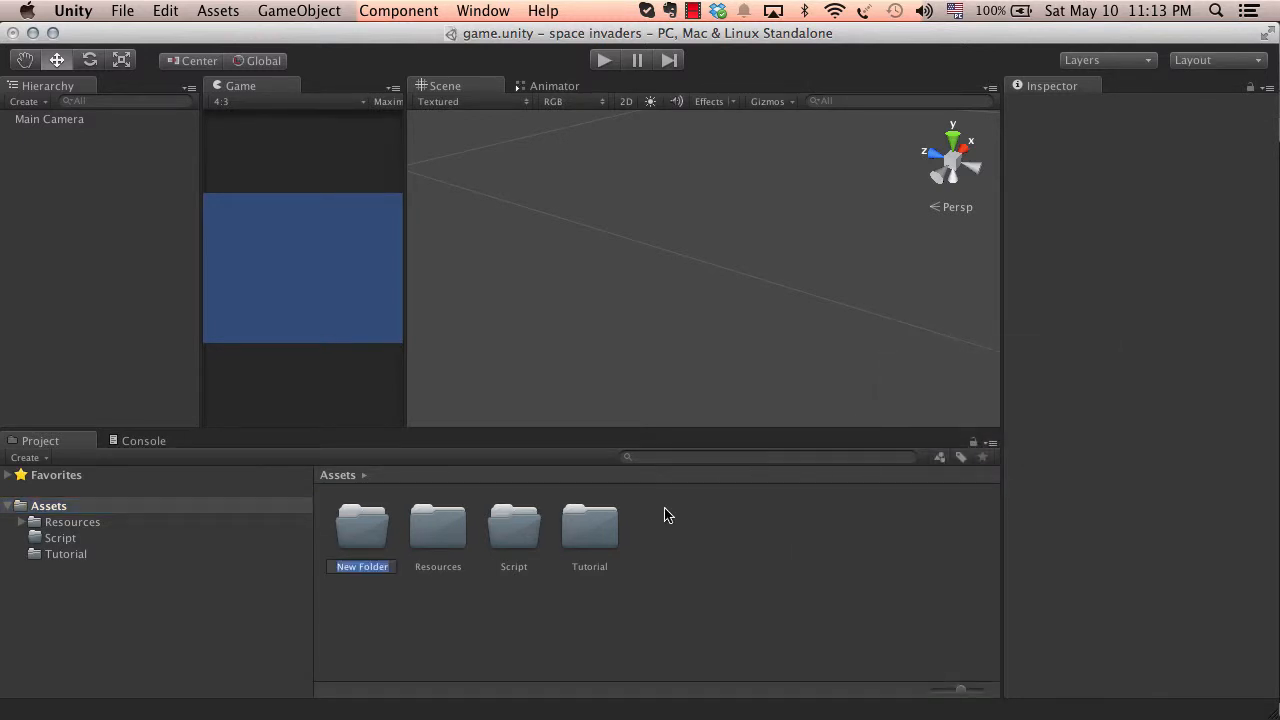
text(cenas)
key(Return)
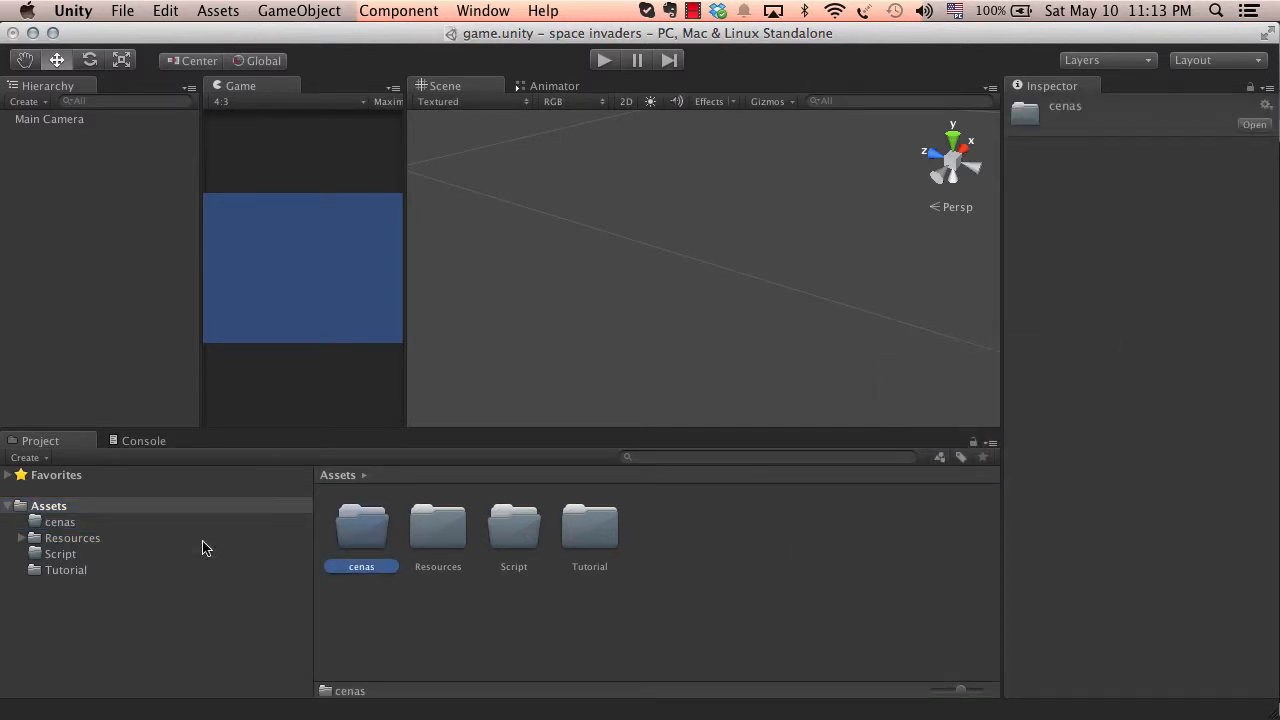
click(98, 554)
click(40, 538)
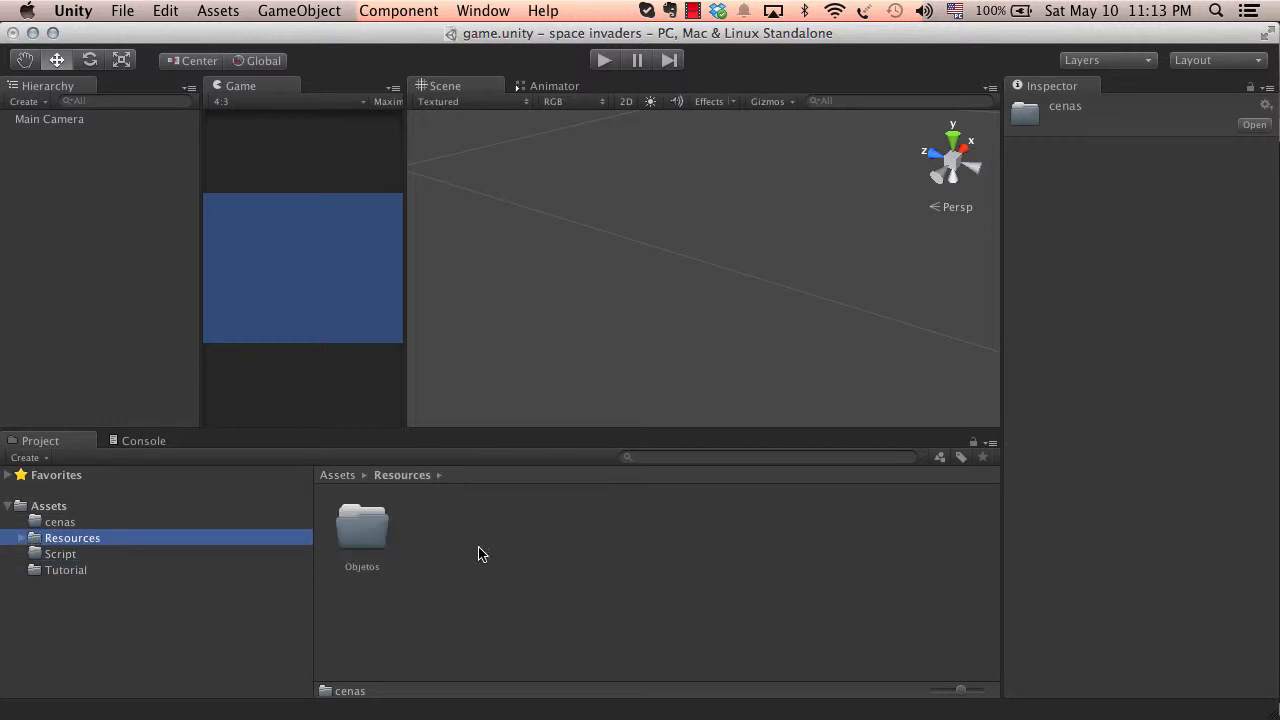
right_click(512, 540)
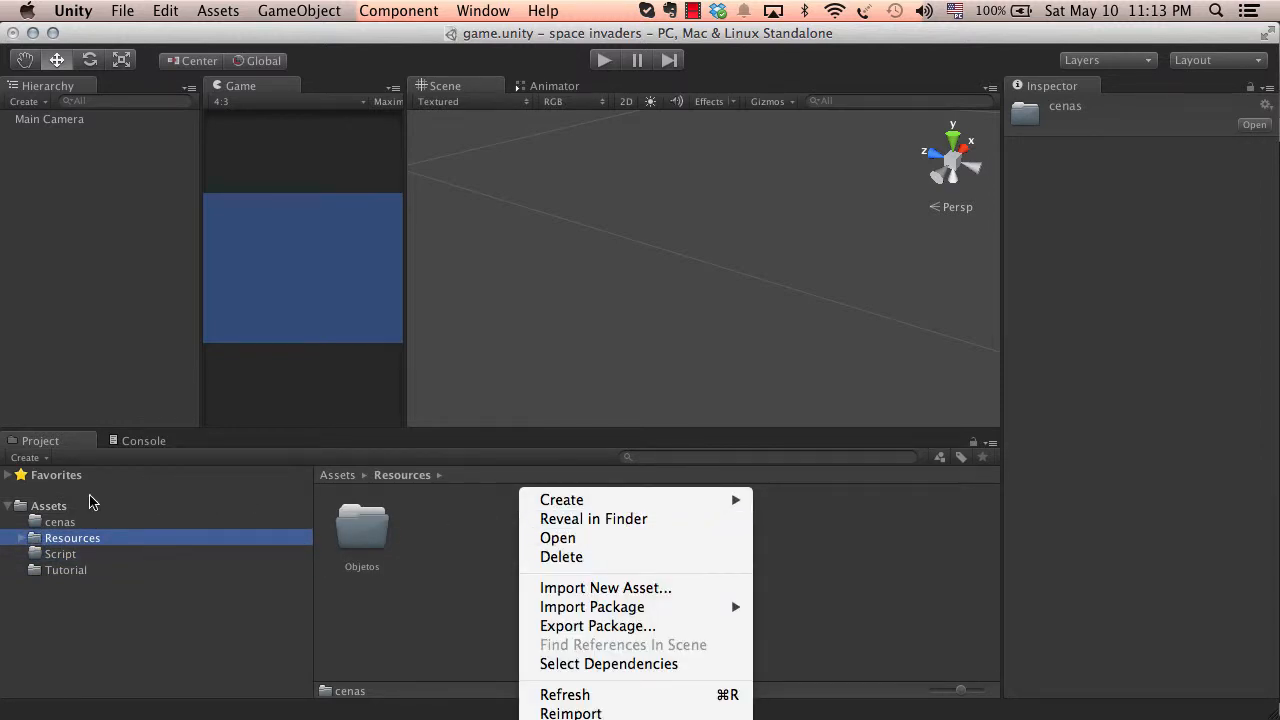
click(44, 508)
right_click(695, 542)
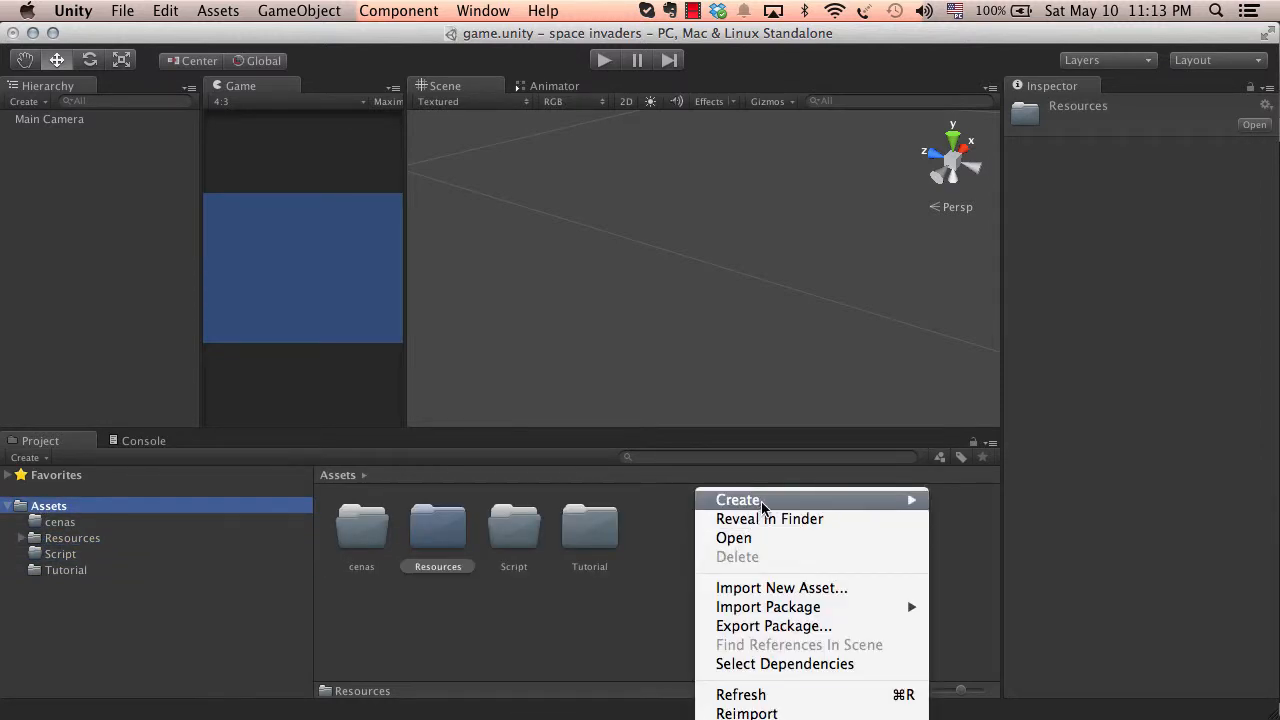
click(535, 625)
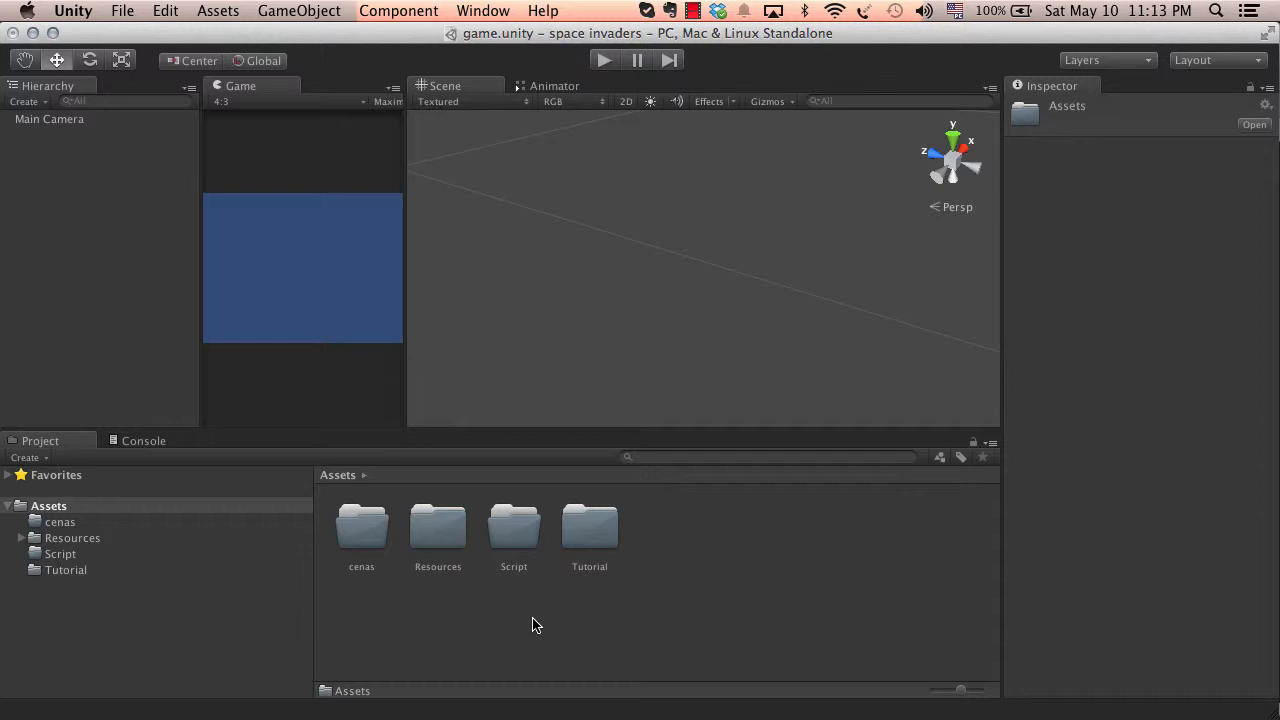
Examine how the project is organised by viewing the cenas, Resources and Script folders in turn
click(78, 522)
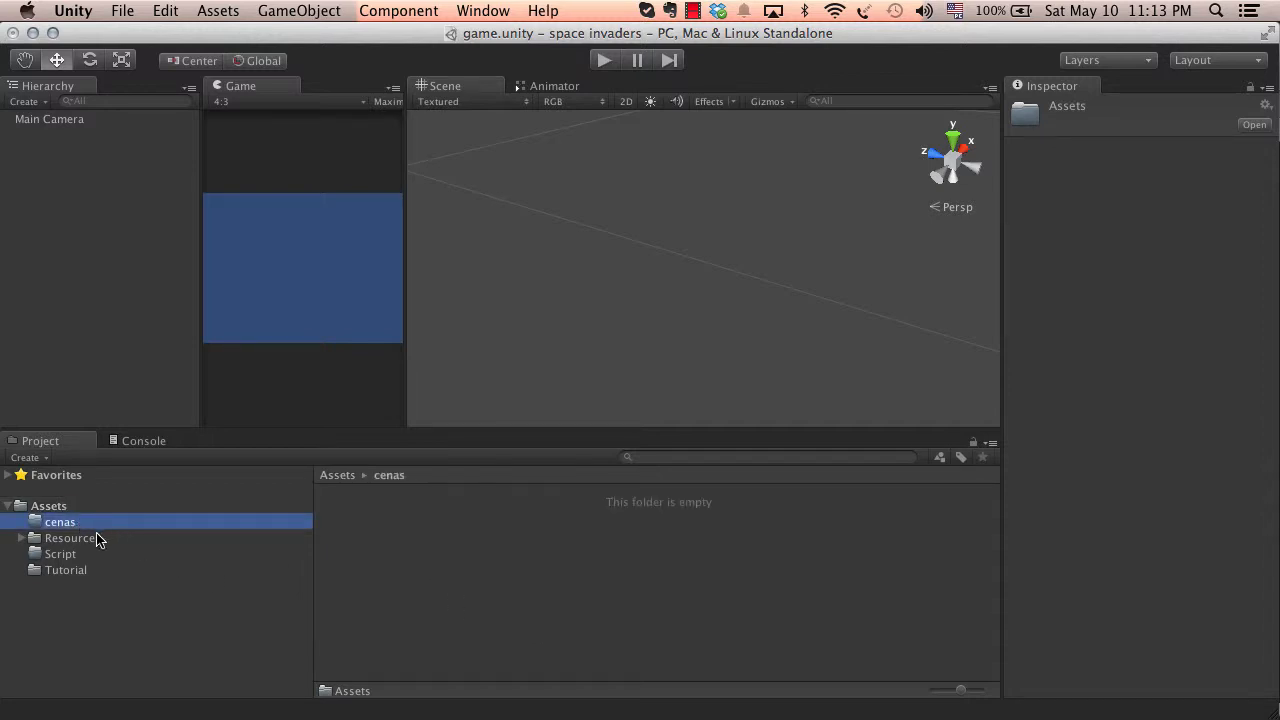
click(96, 538)
click(95, 553)
click(86, 536)
click(80, 522)
click(76, 538)
click(58, 553)
click(62, 537)
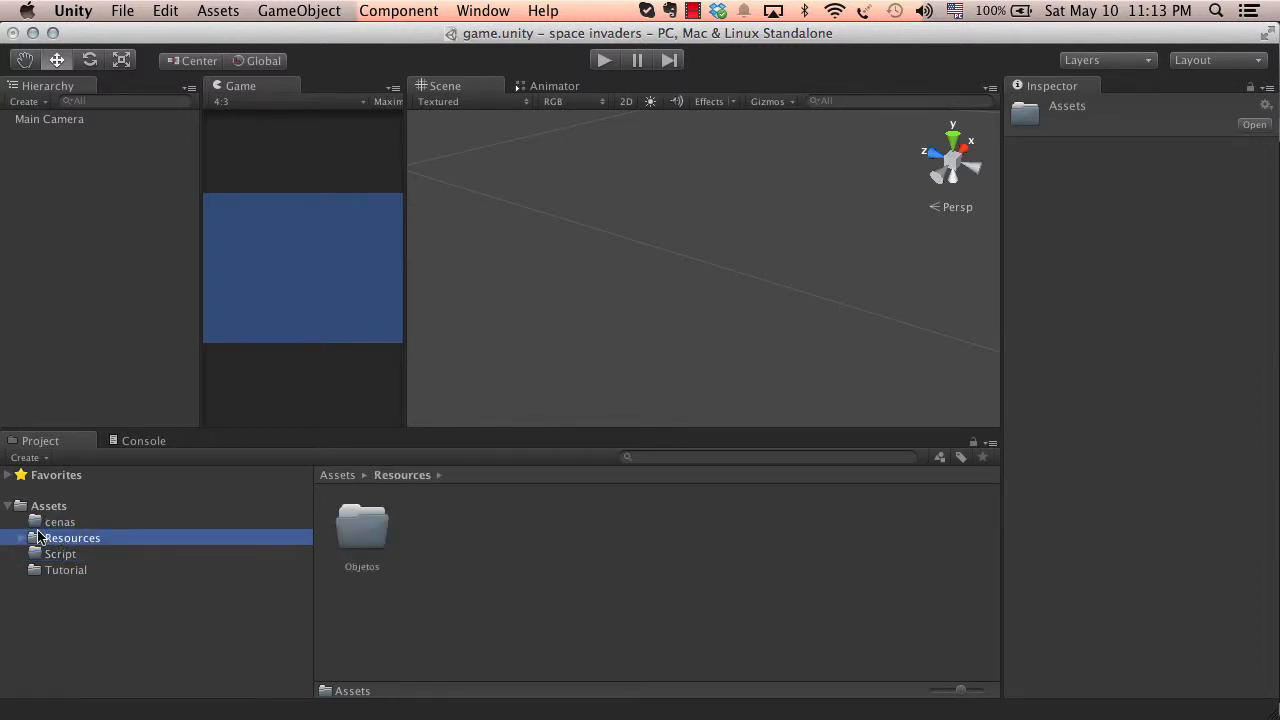
click(21, 538)
click(21, 538)
click(88, 553)
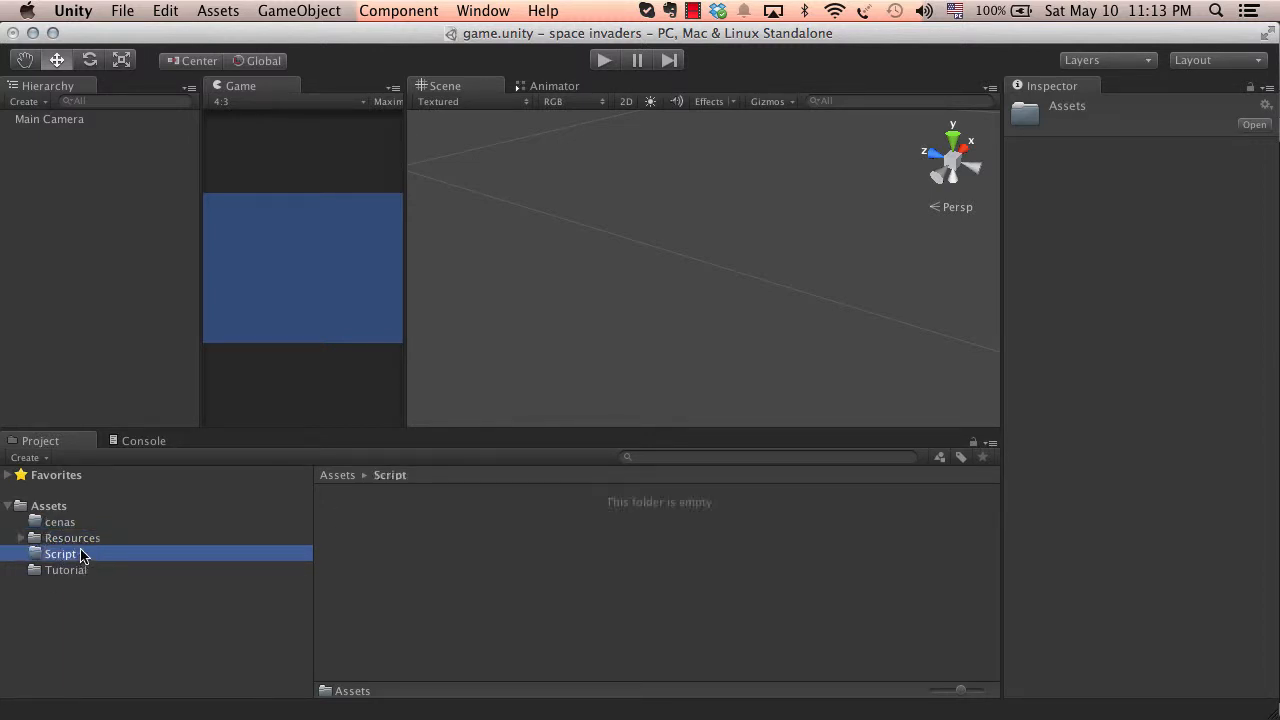
click(85, 538)
click(82, 522)
click(78, 538)
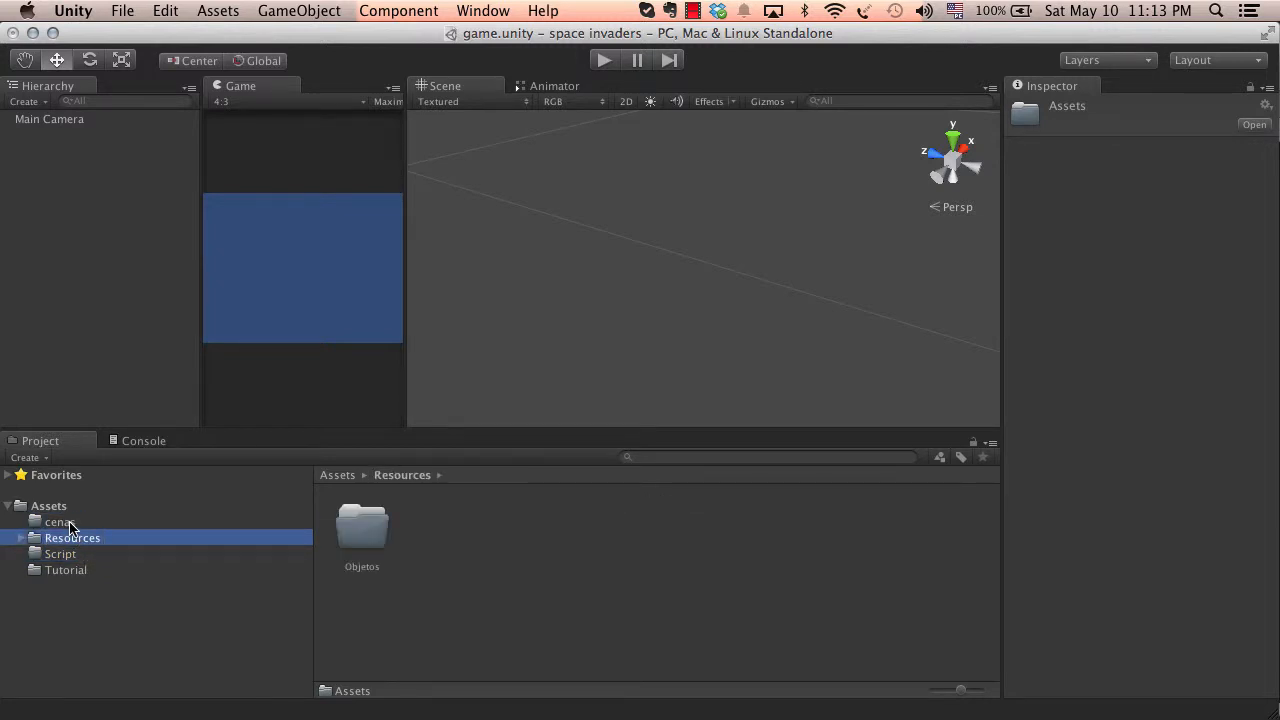
click(70, 523)
click(82, 538)
click(84, 554)
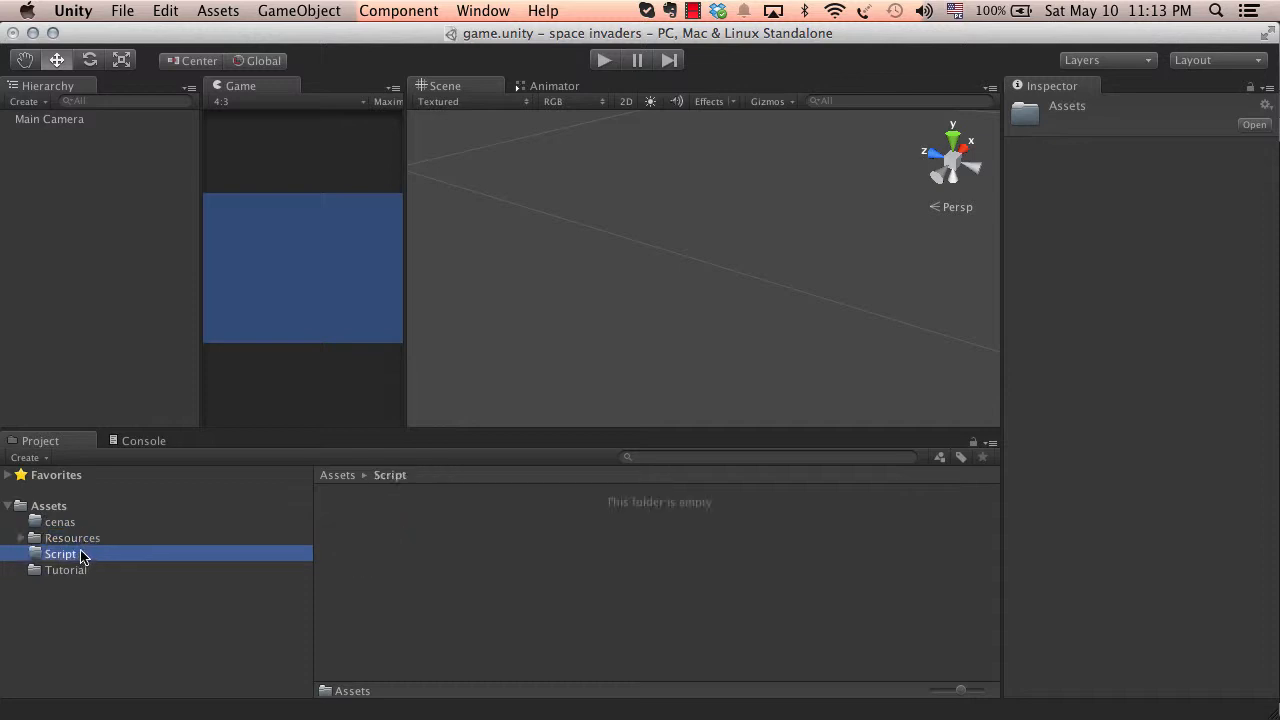
click(42, 540)
click(24, 538)
click(24, 538)
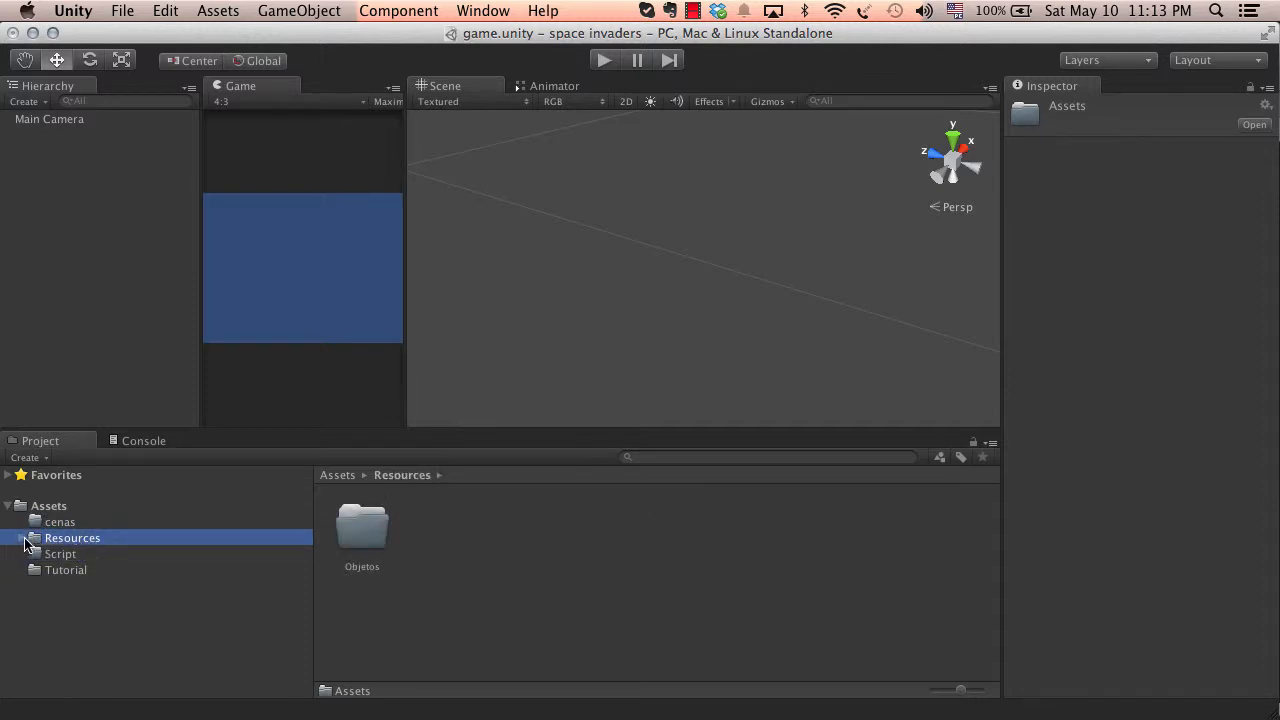
Select the cenas folder and create a new empty scene
click(53, 524)
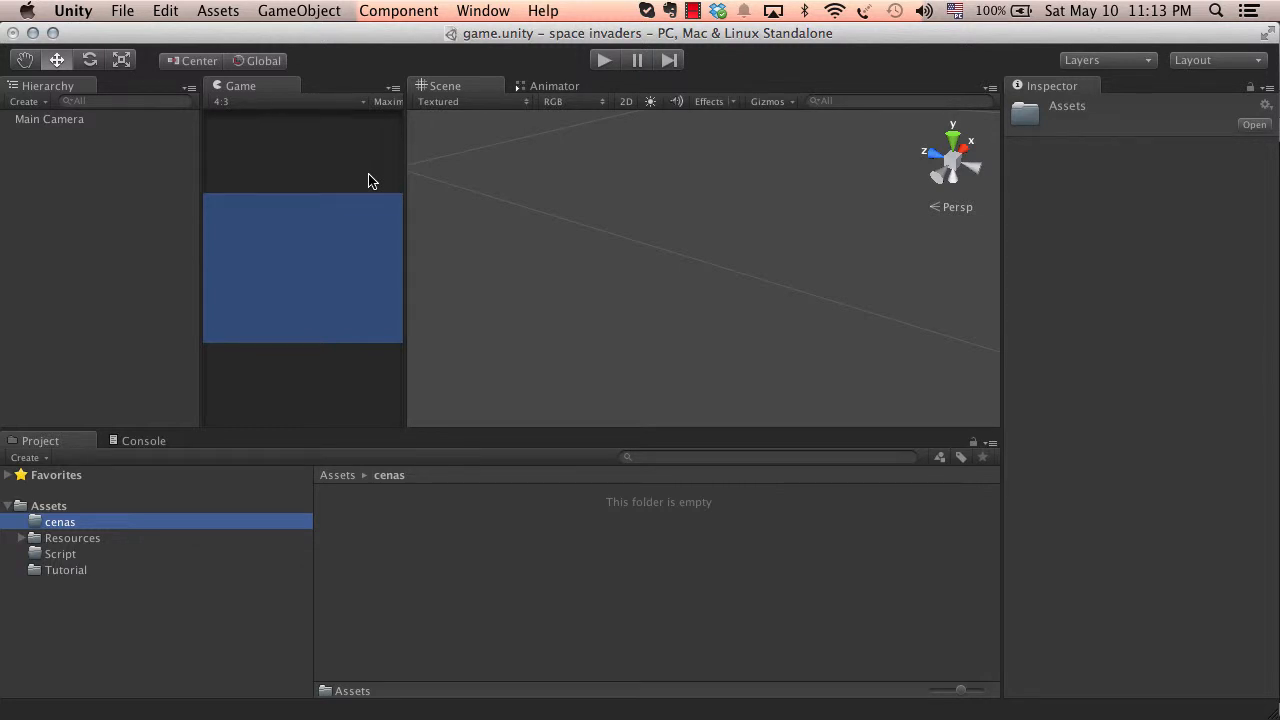
click(165, 10)
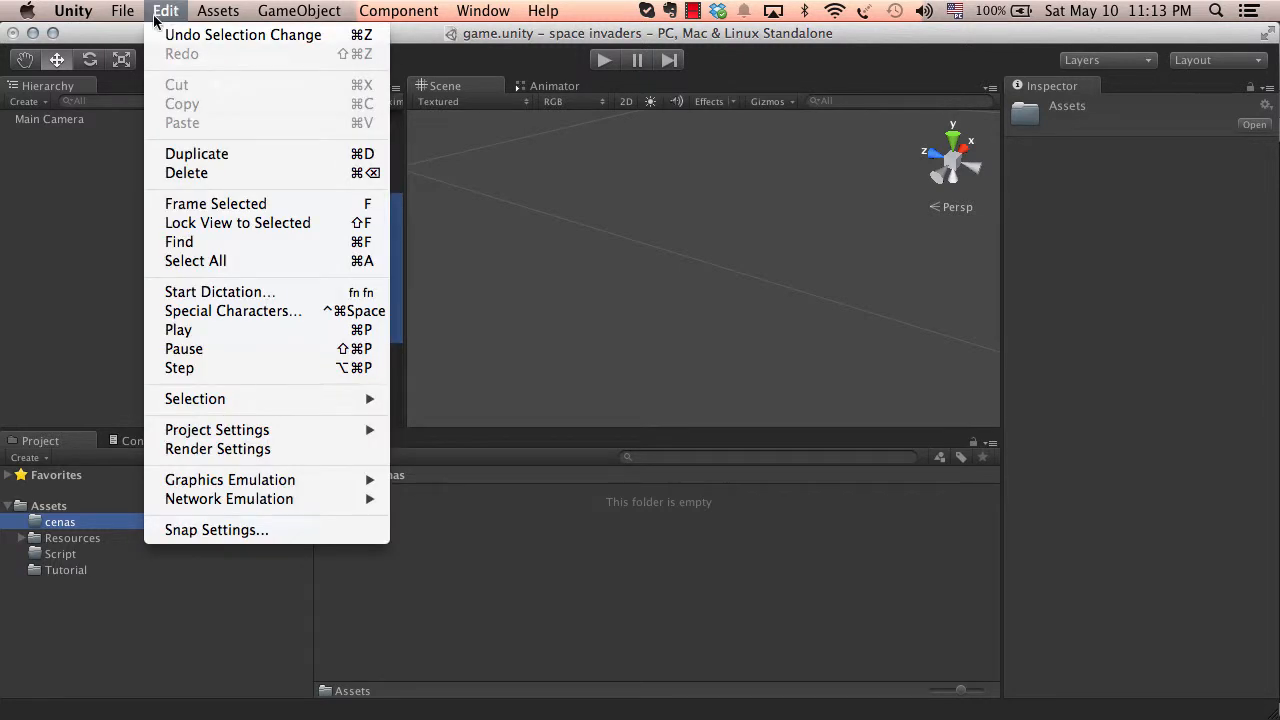
mouse_move(118, 10)
mouse_move(218, 10)
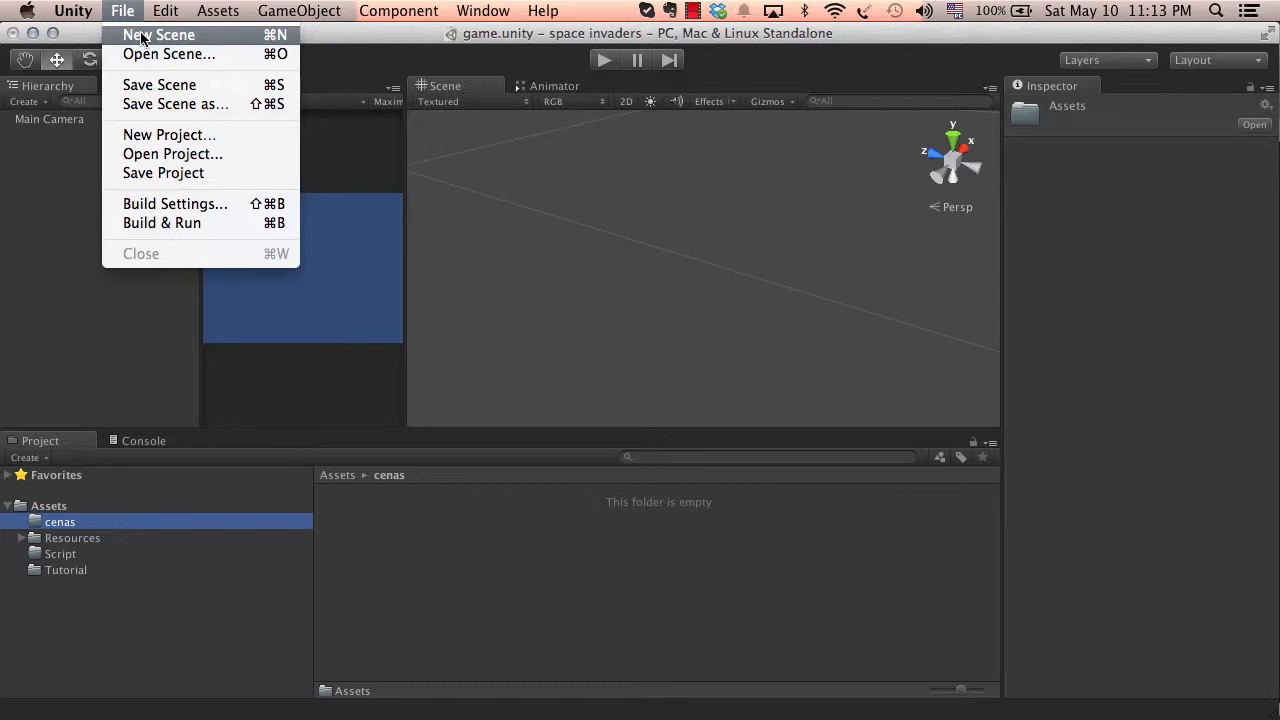
click(492, 117)
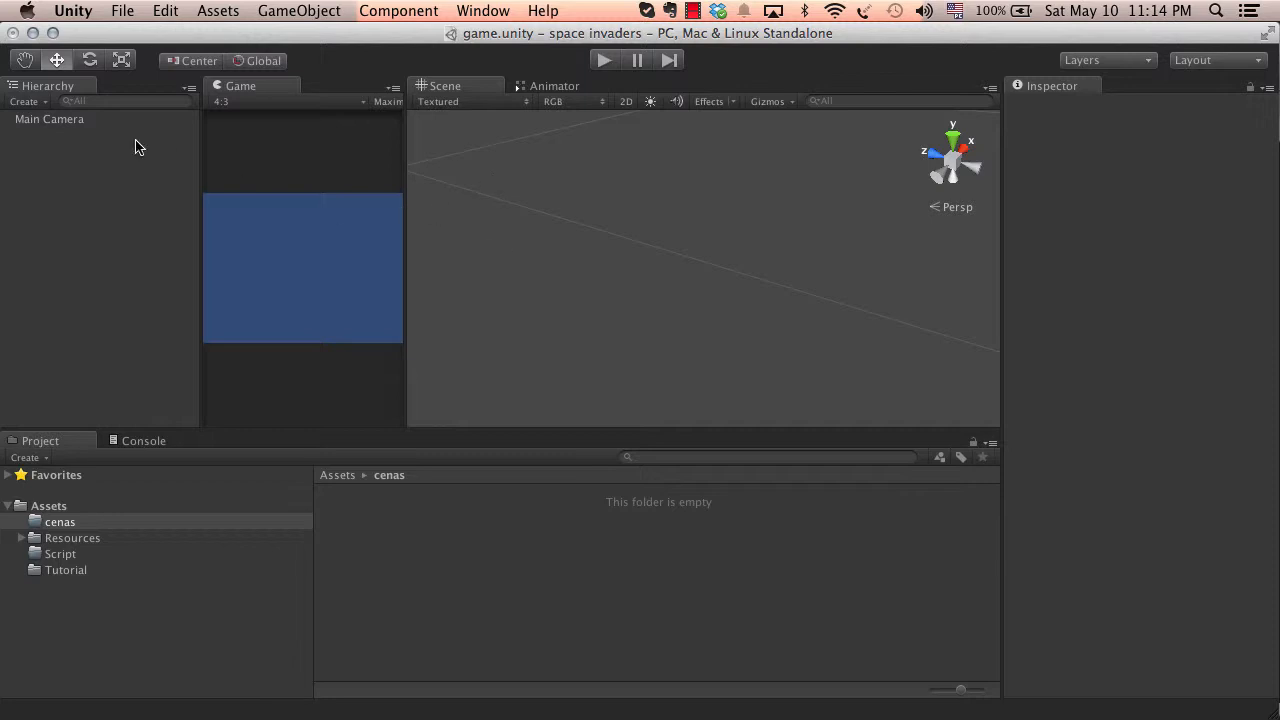
Save the new scene as game in the cenas folder and select its asset in the project
key(super+s)
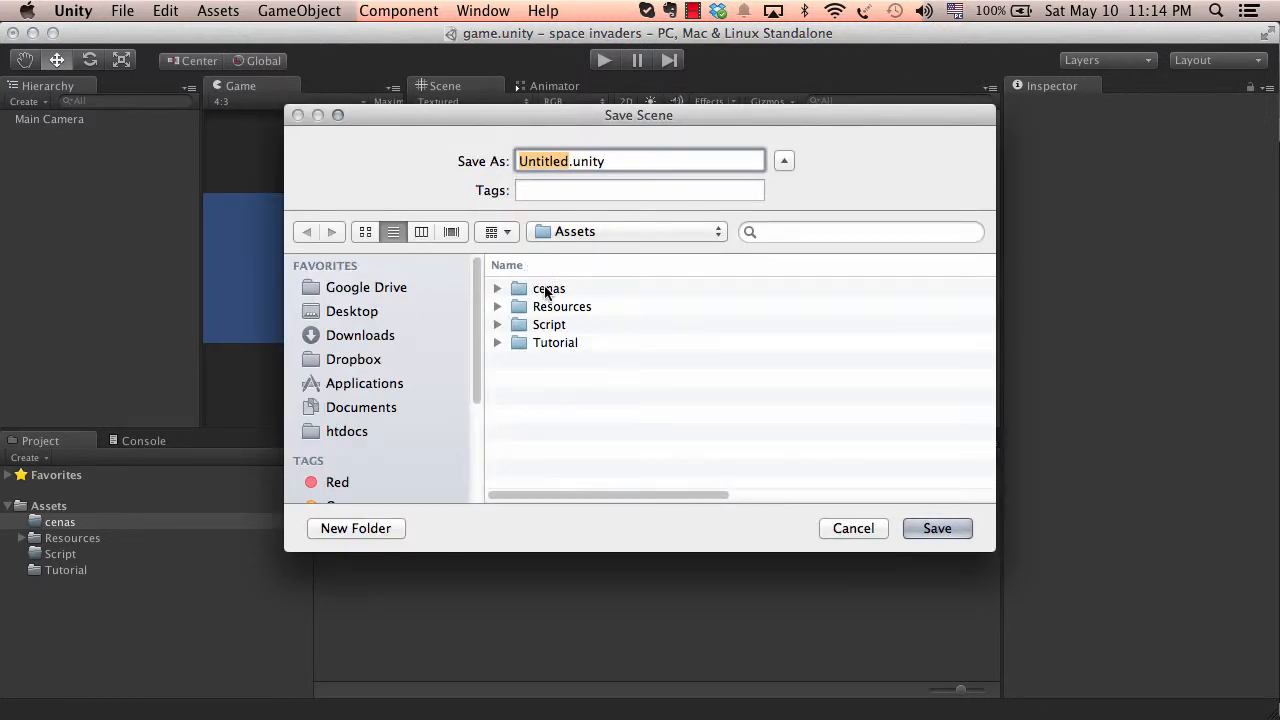
double_click(545, 289)
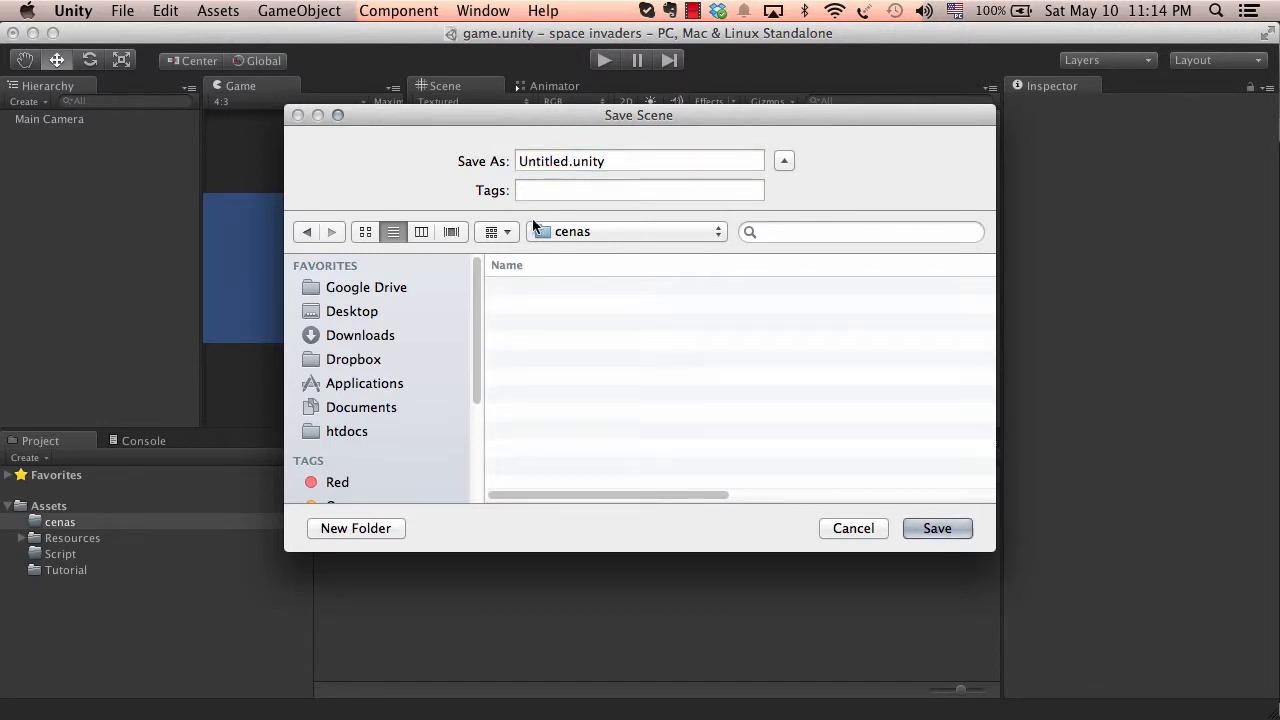
click(568, 163)
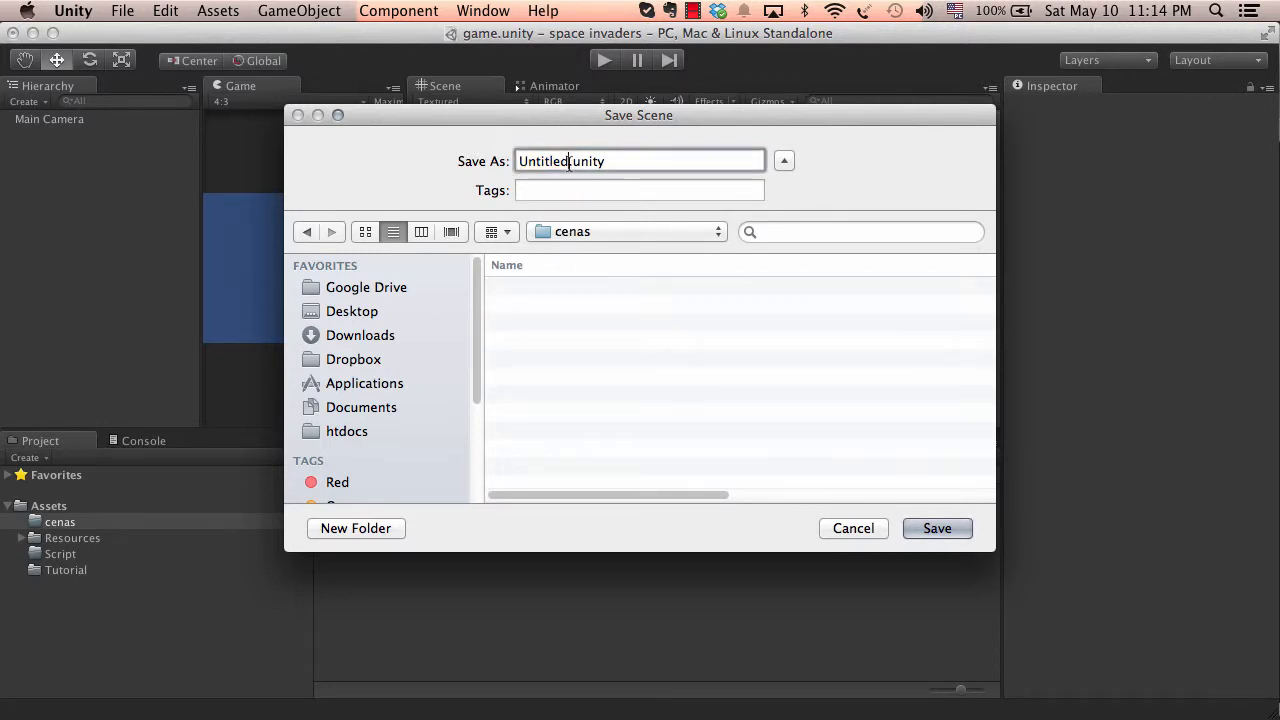
drag(568, 161, 506, 160)
key(BackSpace)
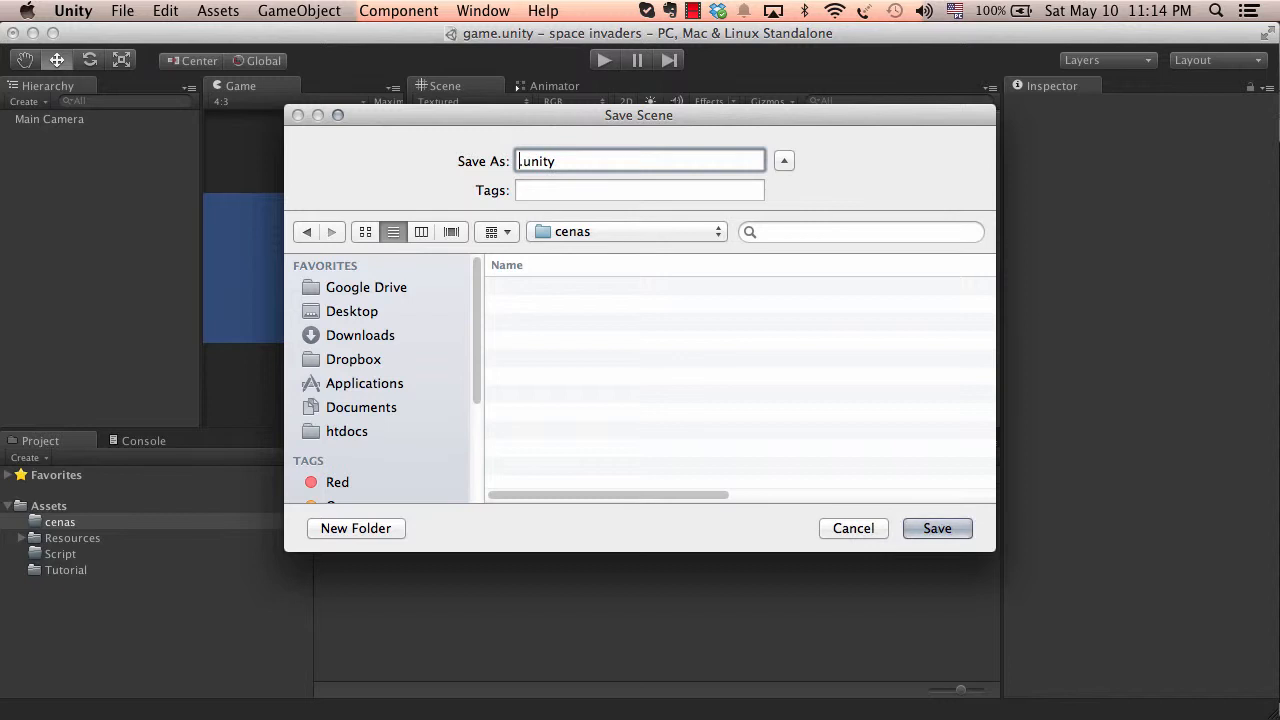
text(game)
click(926, 528)
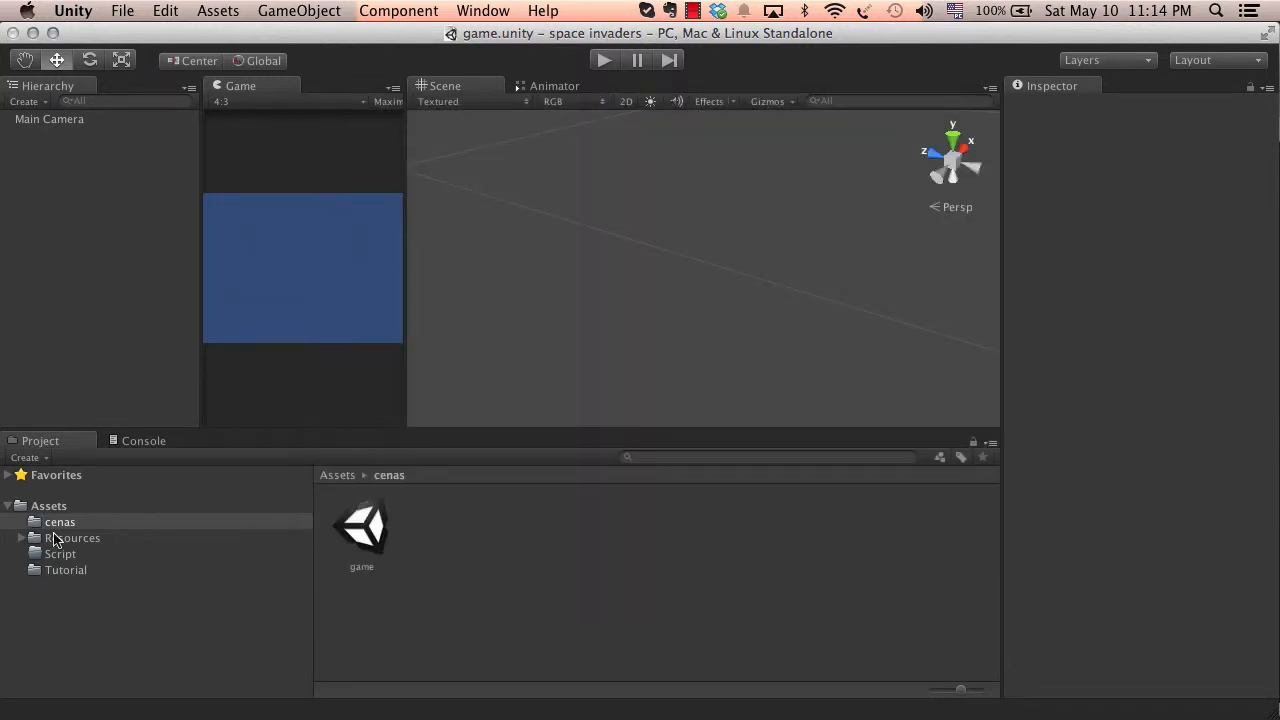
click(352, 530)
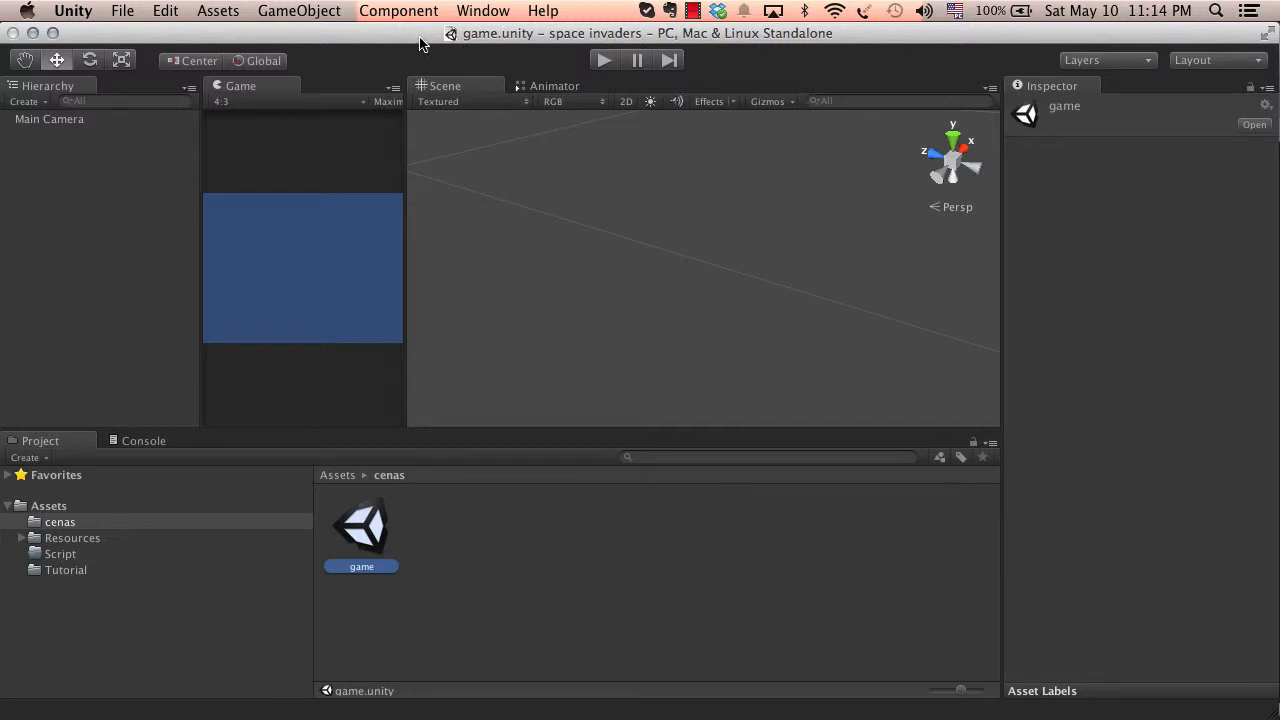
Select the Main Camera and inspect its placement in the scene and its Transform and Camera components
drag(401, 181, 408, 182)
click(48, 119)
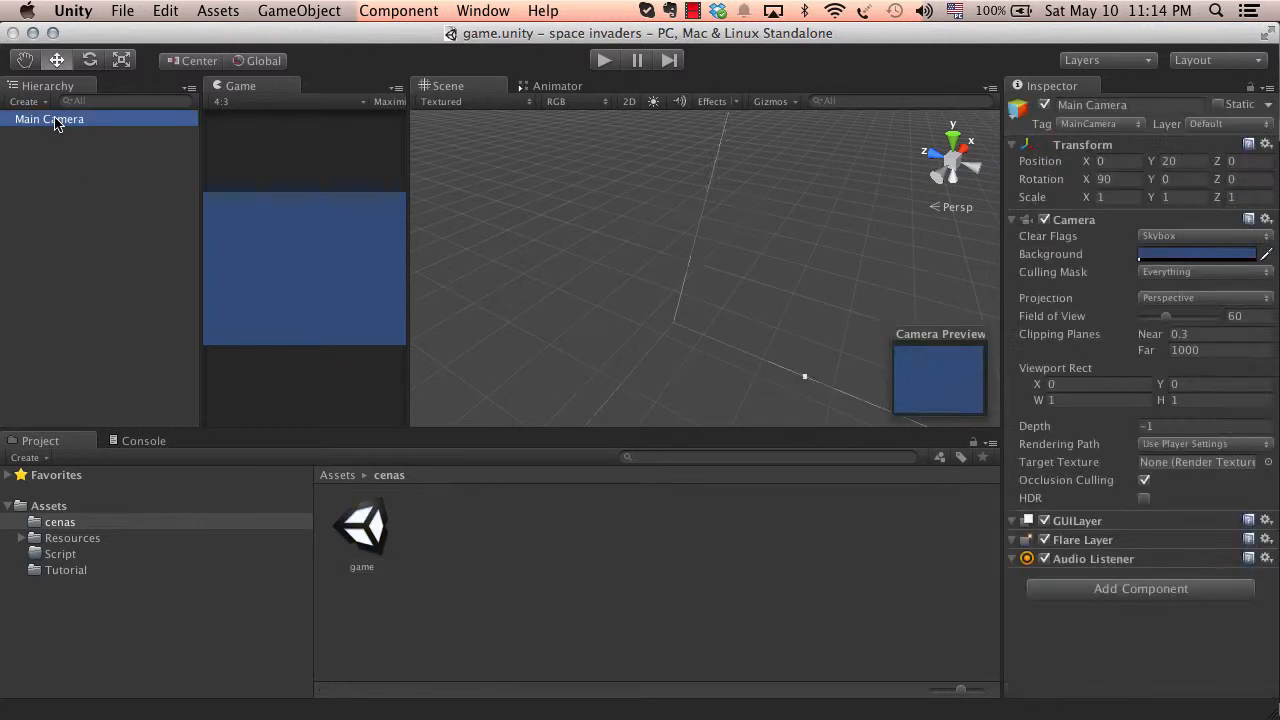
alt+drag(659, 291, 840, 243)
click(1190, 159)
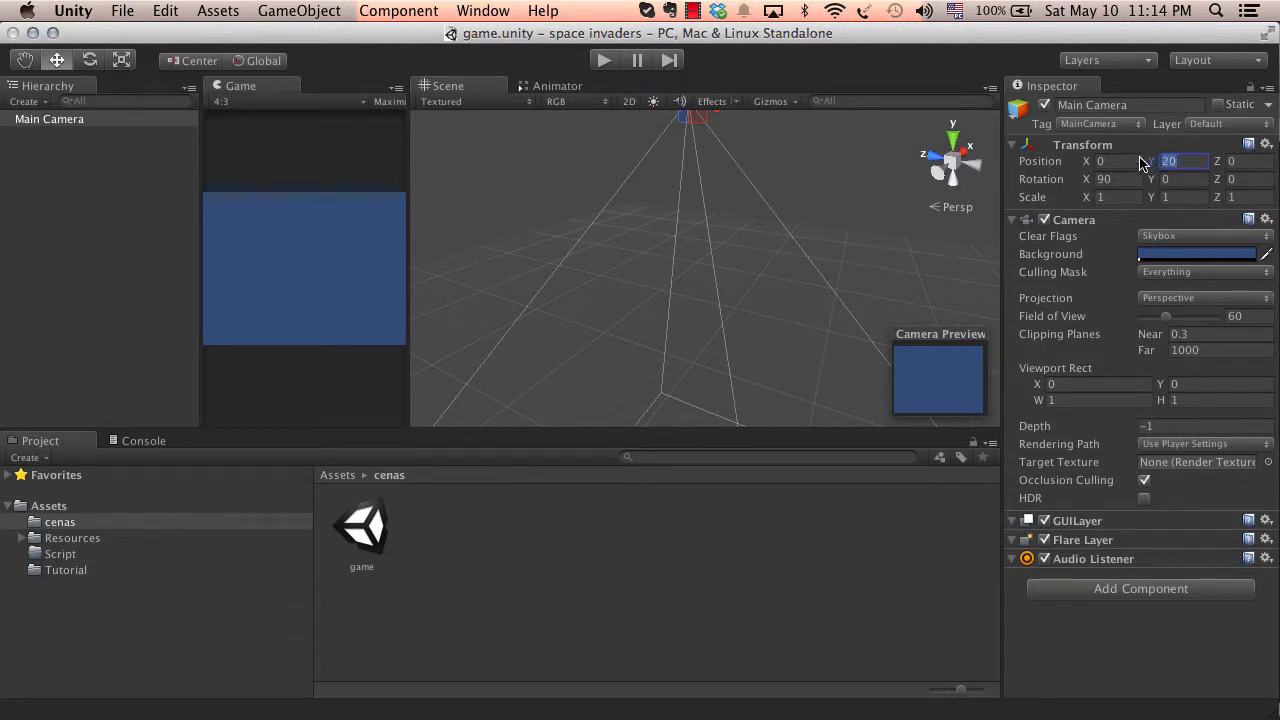
middle_drag(638, 138, 625, 168)
middle_drag(705, 121, 685, 138)
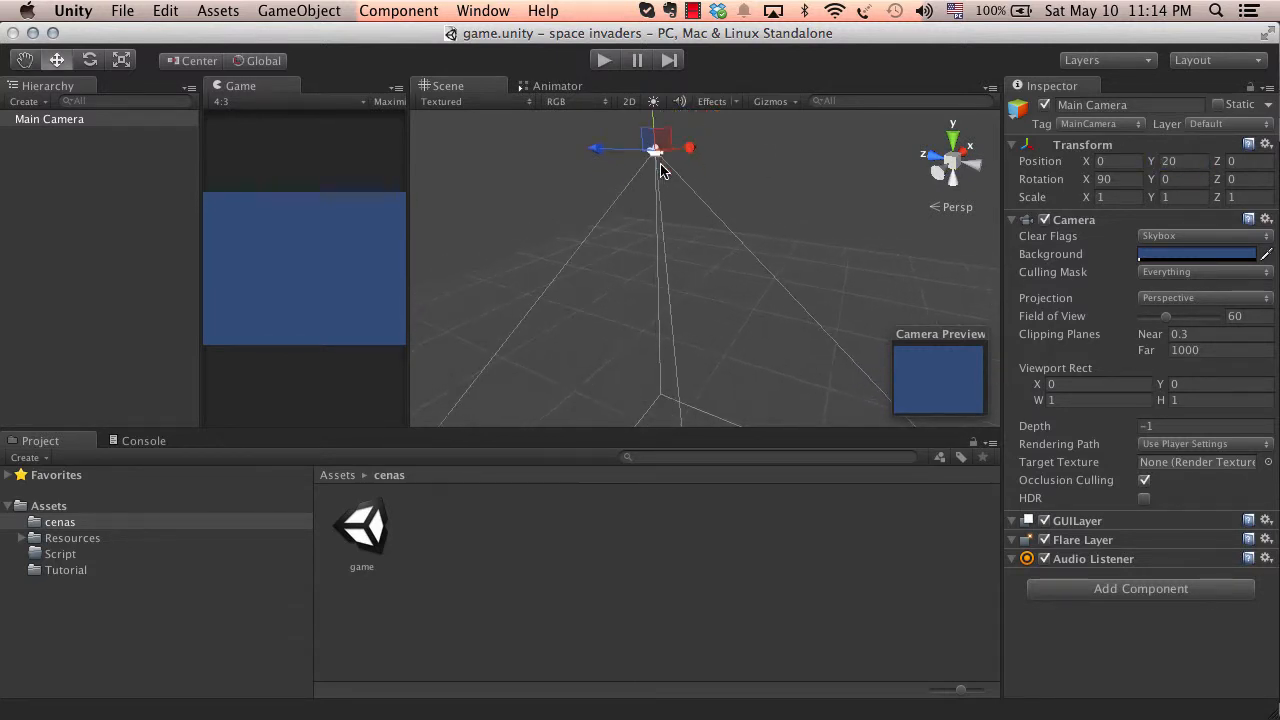
alt+drag(880, 171, 738, 218)
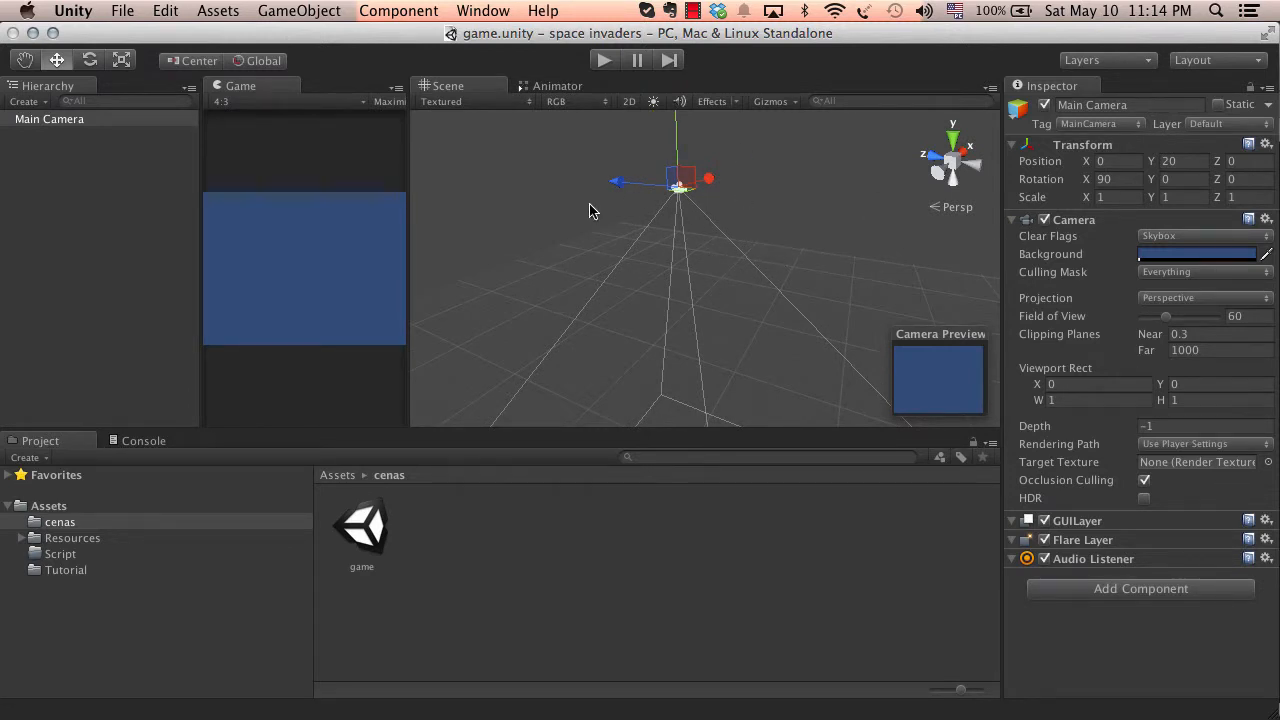
click(1057, 146)
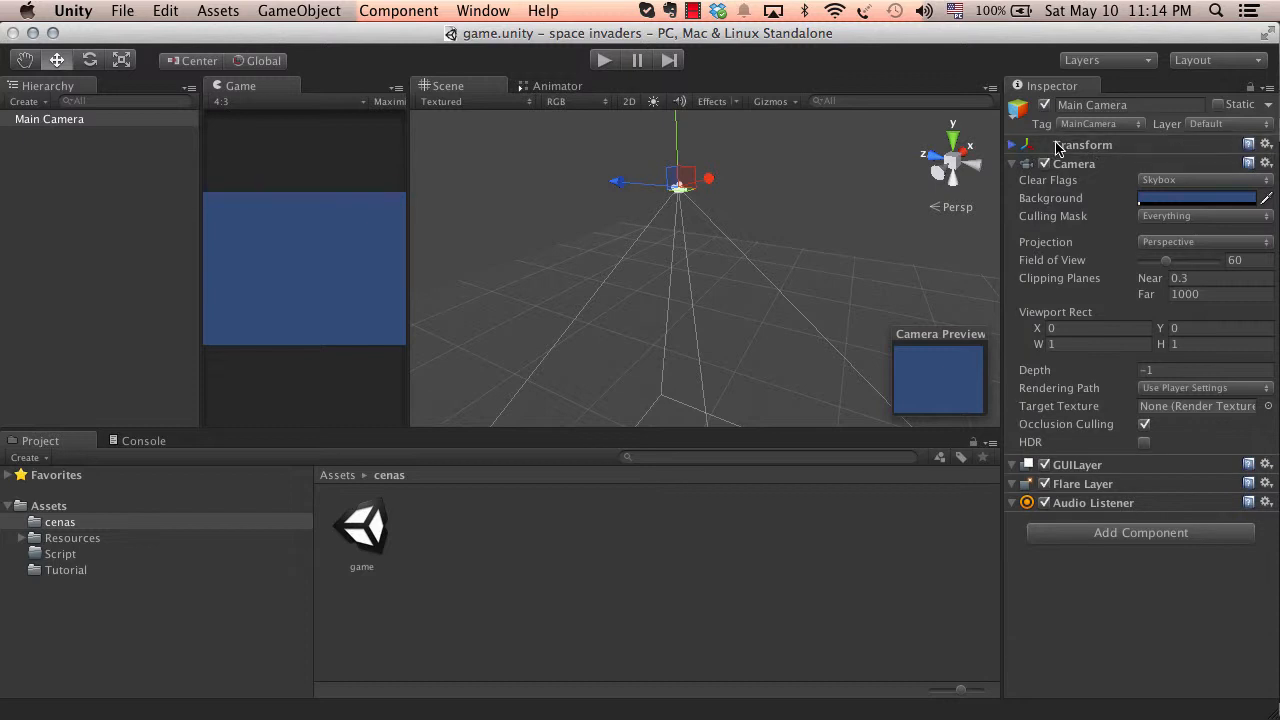
click(1068, 164)
click(1012, 163)
click(1011, 146)
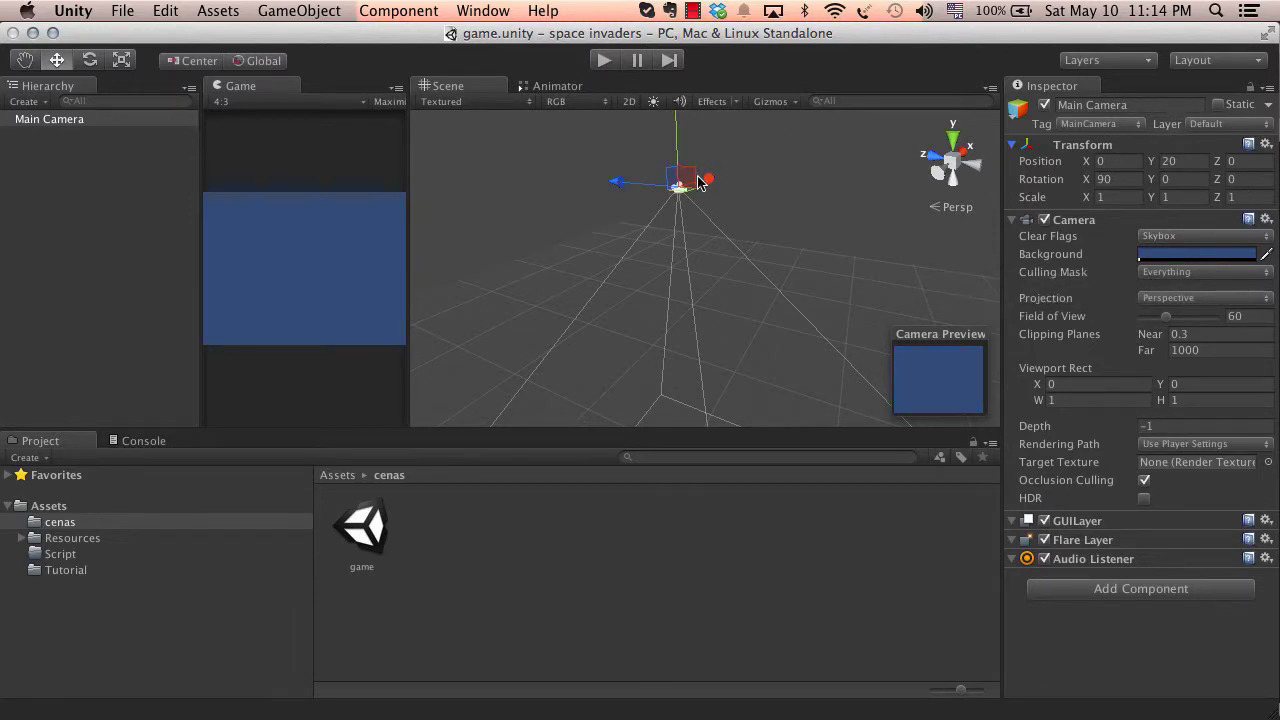
Examine the Main Camera's position and rotation values while viewing it from several angles
click(737, 197)
click(680, 190)
click(1170, 161)
mouse_move(1150, 161)
mouse_down()
mouse_move(1135, 165)
mouse_move(1149, 169)
mouse_up()
alt+drag(688, 211, 670, 255)
alt+drag(716, 175, 665, 185)
click(1103, 161)
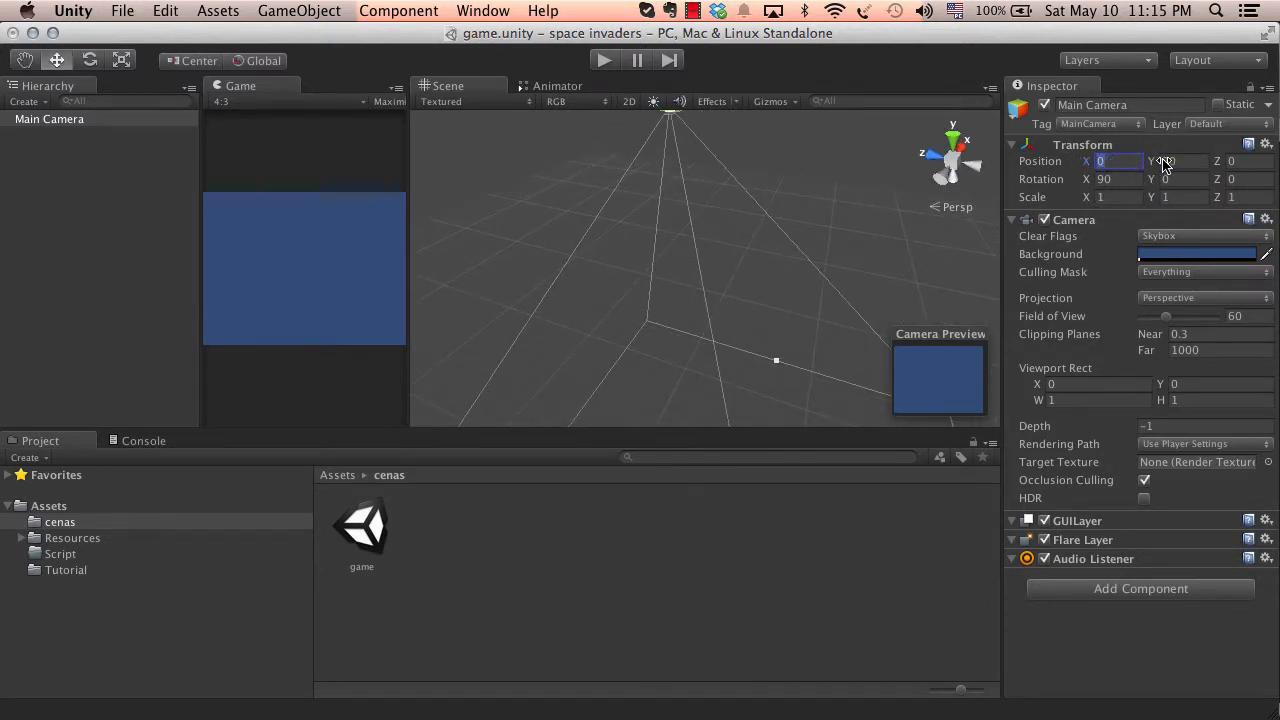
click(1238, 161)
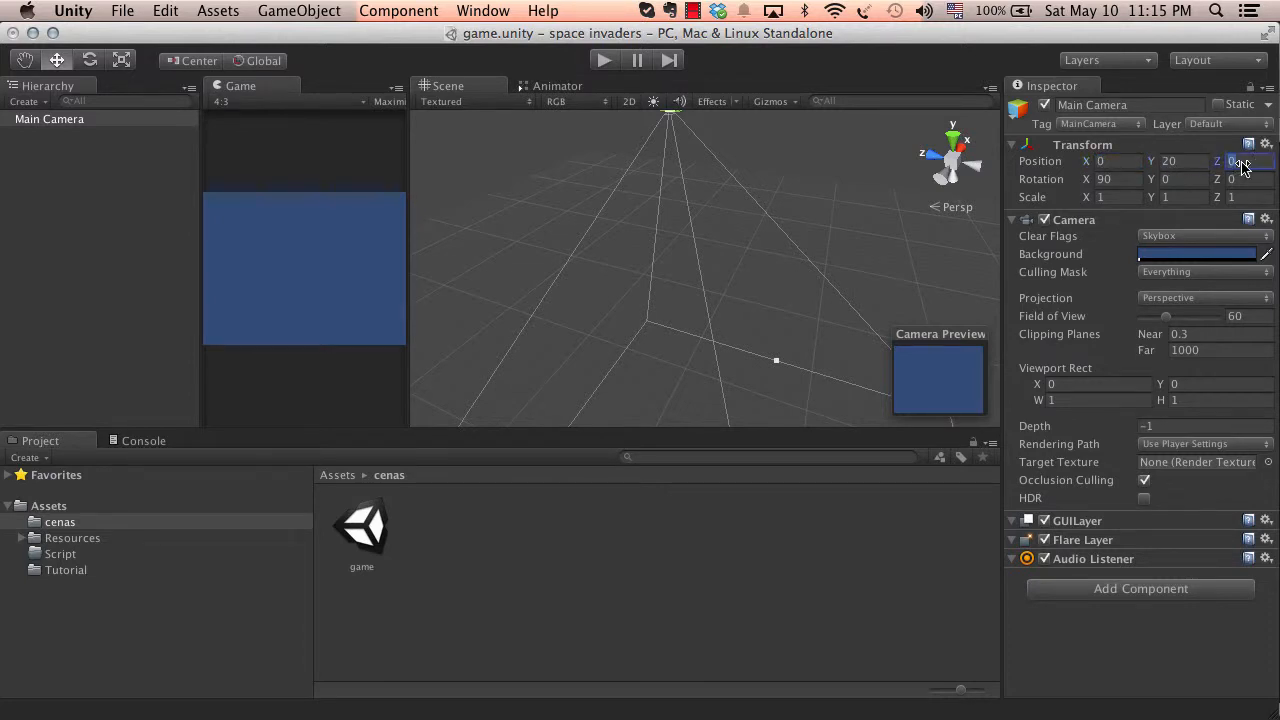
click(1121, 183)
alt+drag(654, 286, 666, 343)
key(w)
click(697, 180)
click(30, 121)
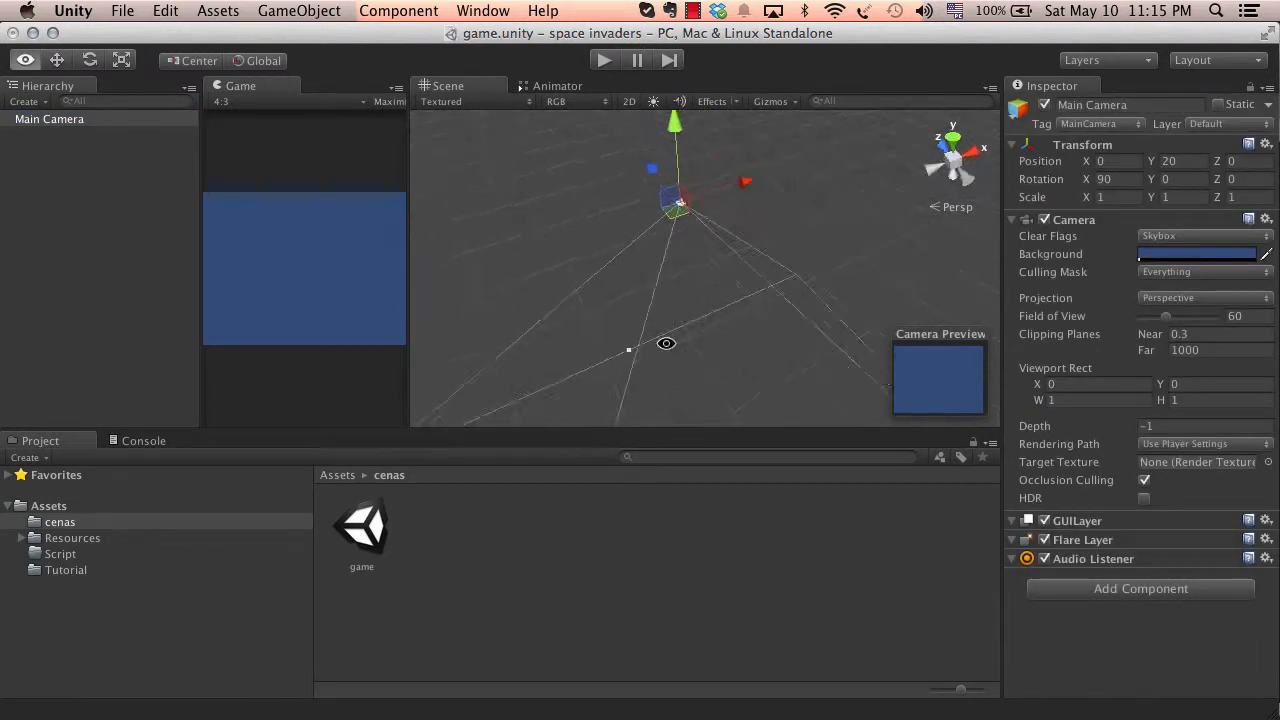
Switch the scene to the top view and create a cube
click(955, 165)
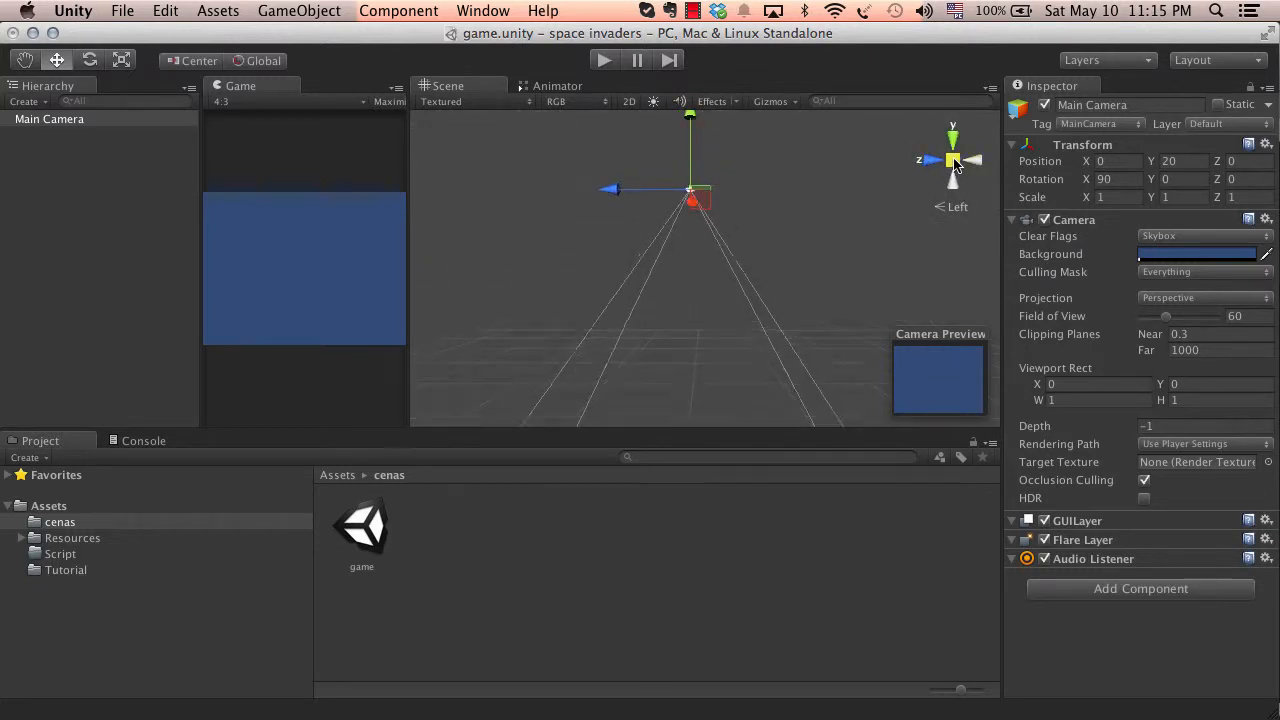
click(953, 139)
middle_drag(523, 251, 623, 226)
click(328, 11)
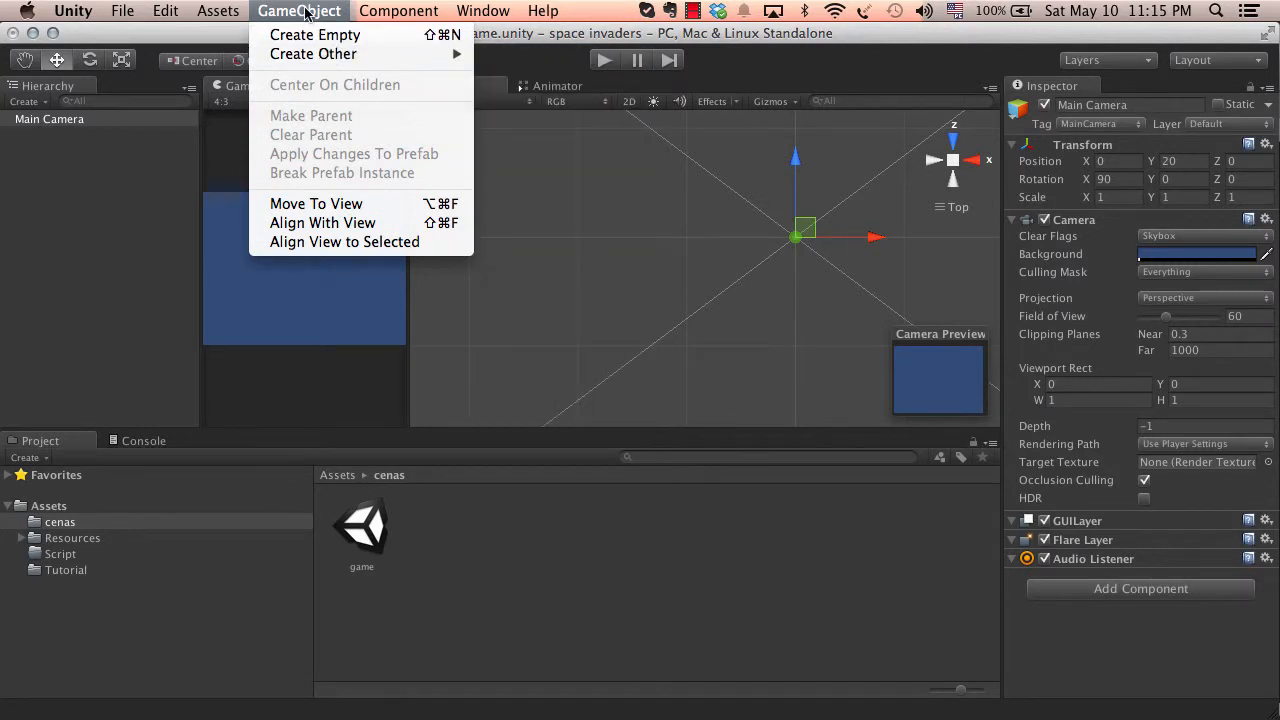
mouse_move(318, 54)
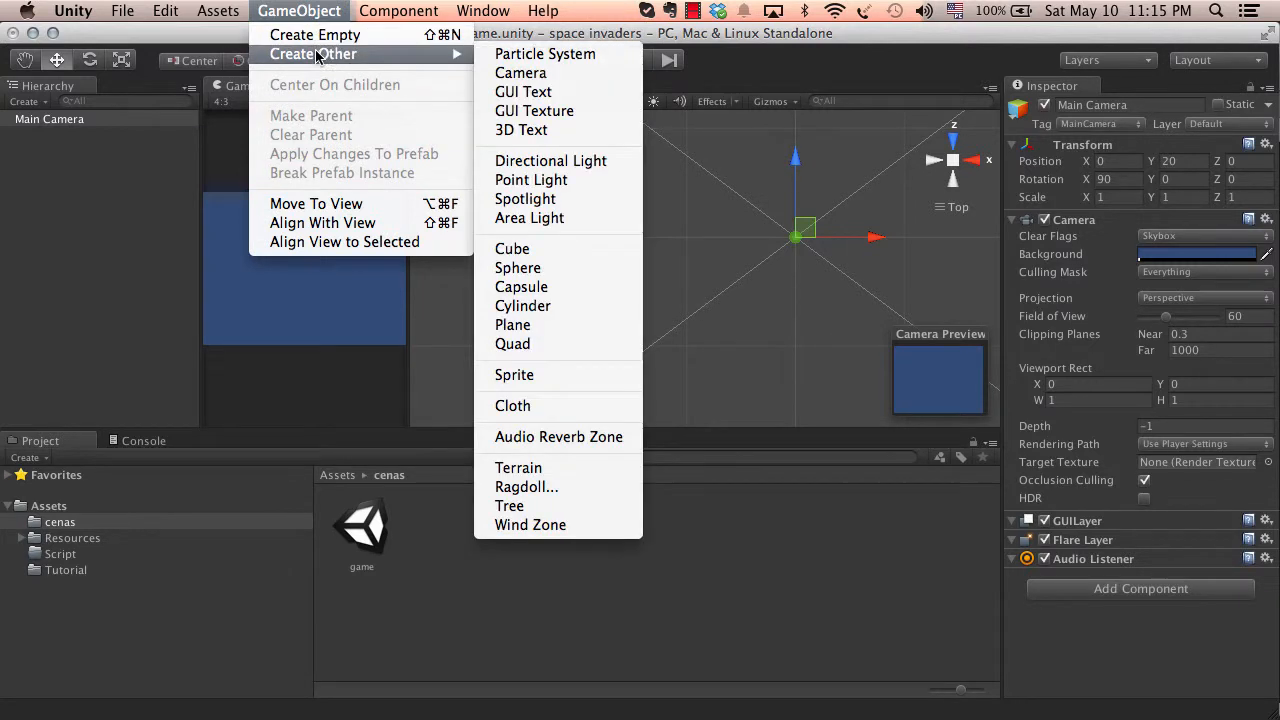
click(557, 249)
drag(703, 220, 733, 193)
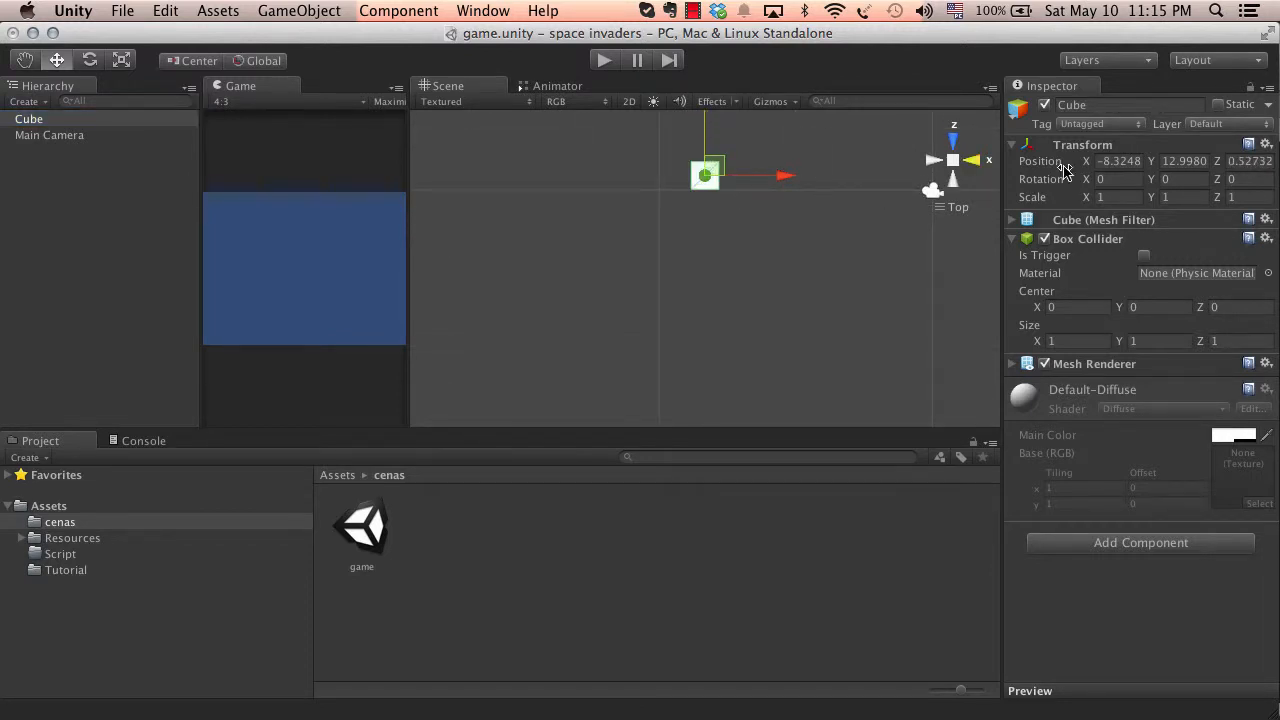
Set the cube's position to 0 on the X, Y and Z axes
click(1116, 163)
click(1190, 161)
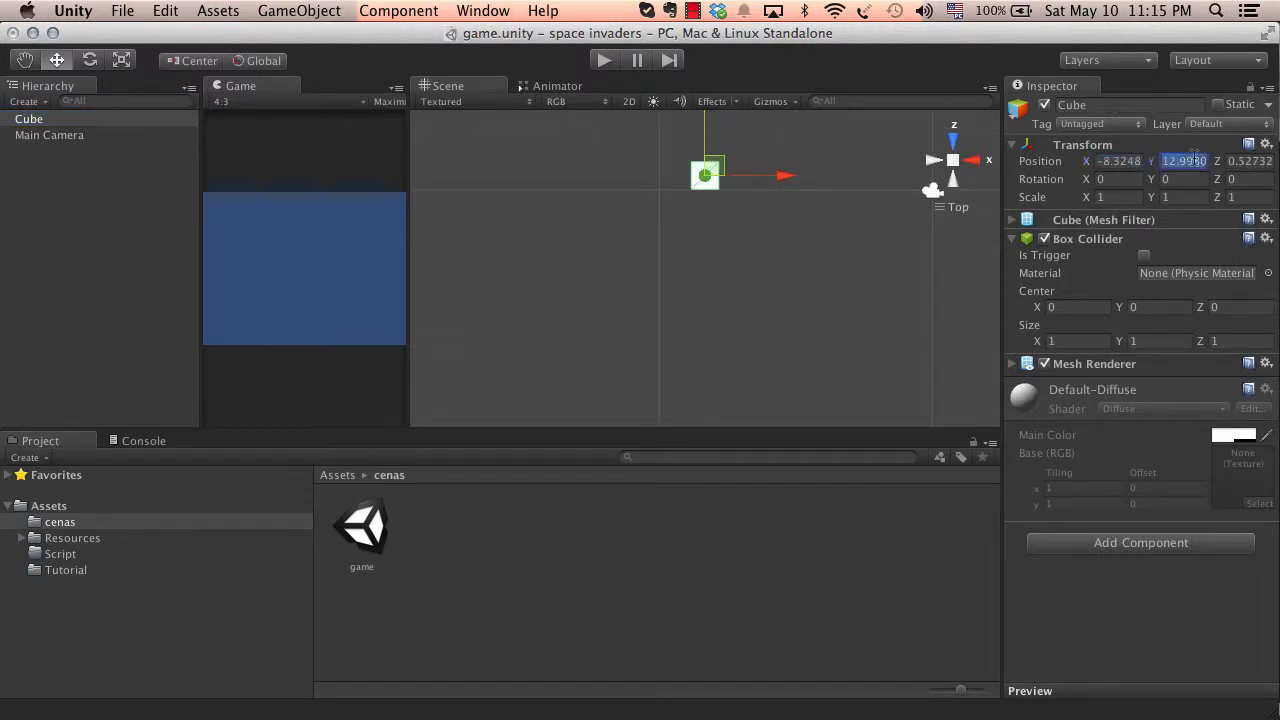
text(0)
click(1121, 163)
text(0)
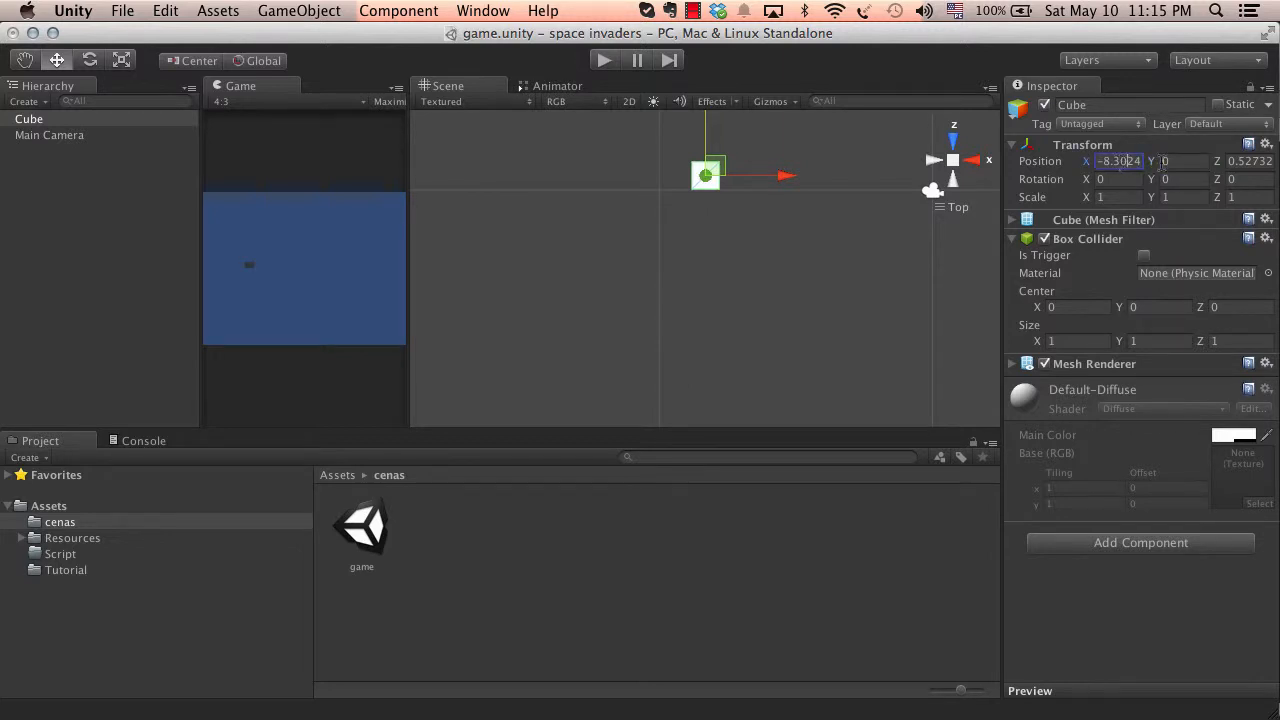
double_click(1121, 163)
text(-8)
click(1249, 163)
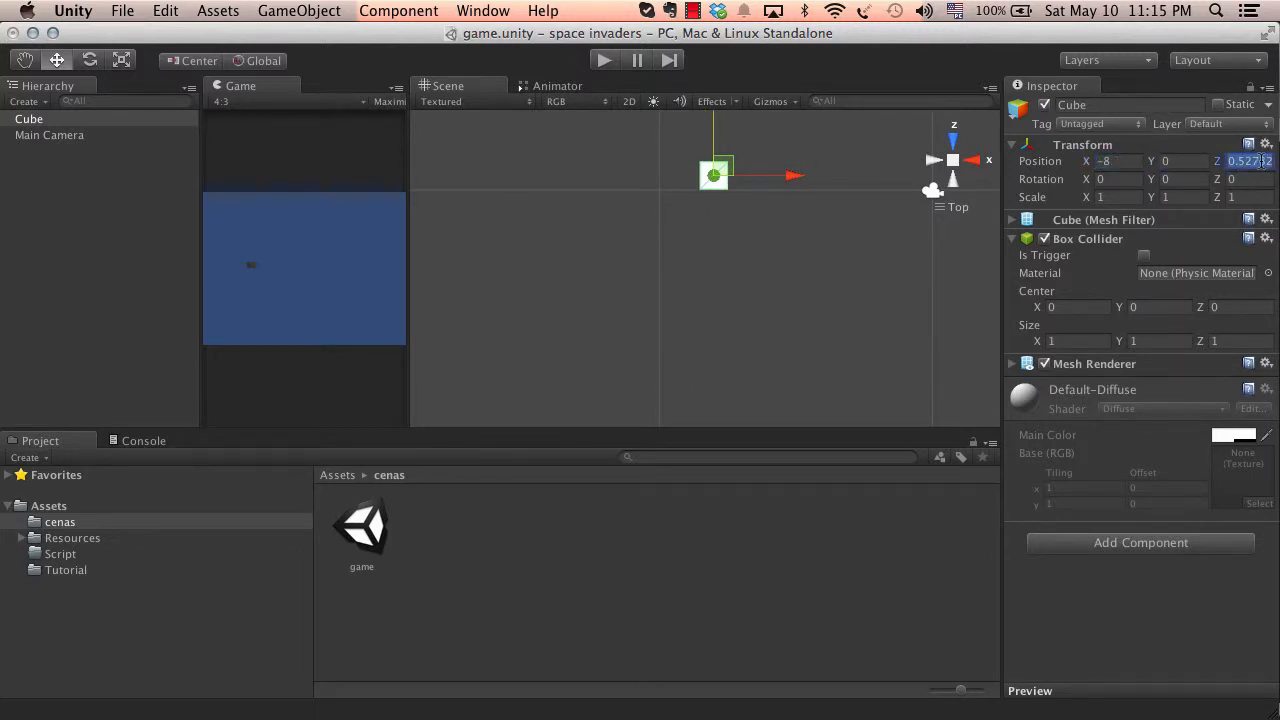
text(0)
drag(1134, 163, 1070, 168)
text(0)
Stretch the cube to a scale of 4 along the X axis with the Scale tool
middle_drag(909, 214, 722, 302)
scroll(697, 228, up, 3)
scroll(697, 228, down, 5)
scroll(673, 237, up, 5)
scroll(684, 237, up, 4)
scroll(724, 304, up, 2)
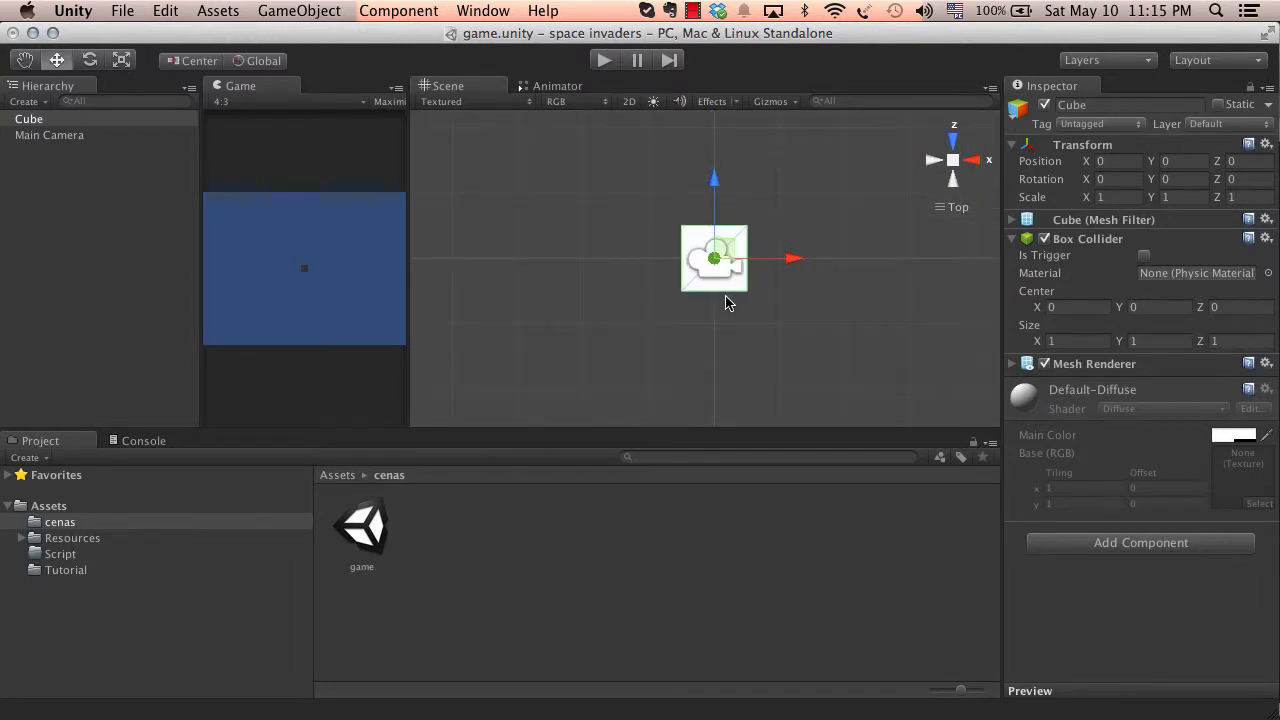
key(r)
click(89, 60)
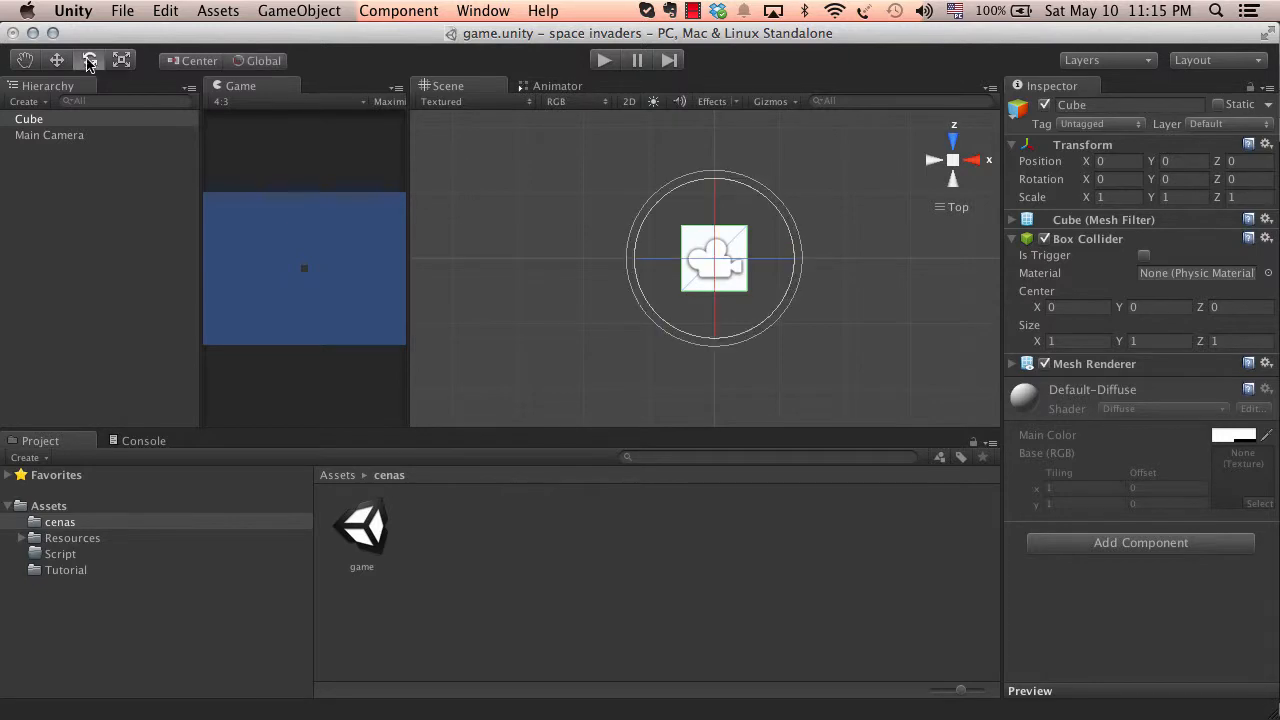
click(56, 61)
click(89, 60)
click(121, 60)
mouse_move(0, 0)
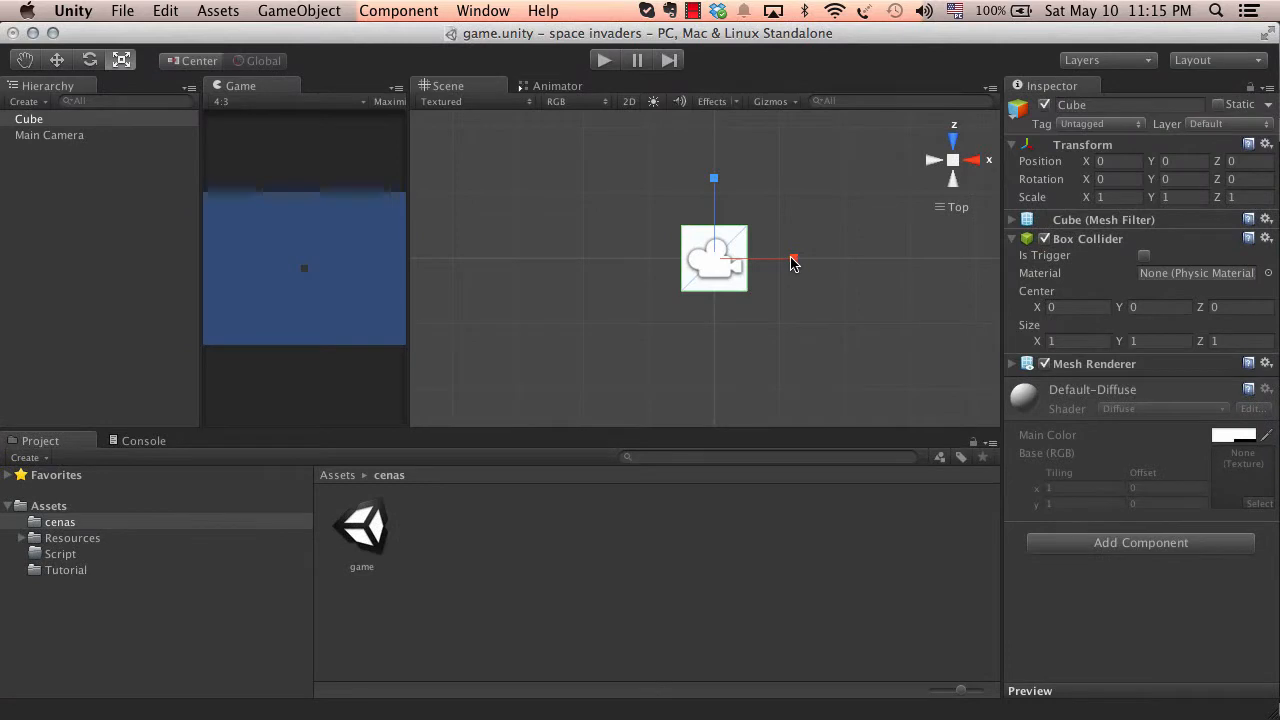
drag(795, 258, 1049, 268)
key(w)
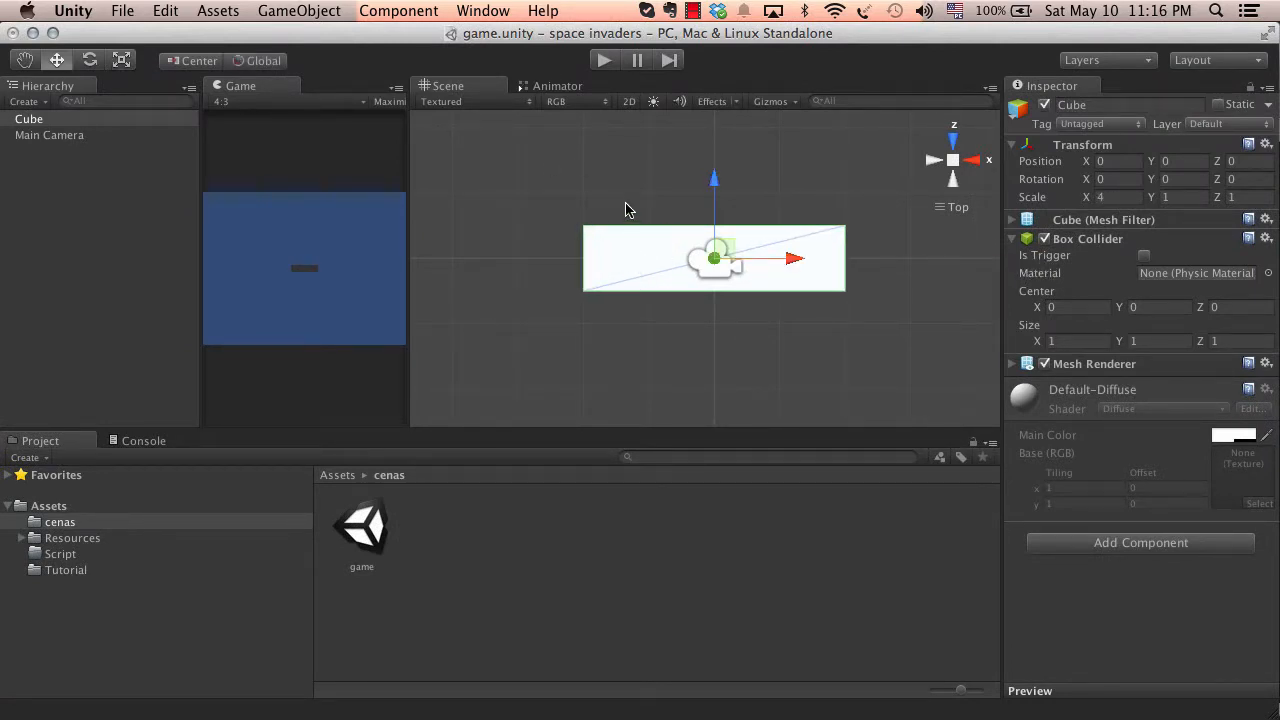
key(e)
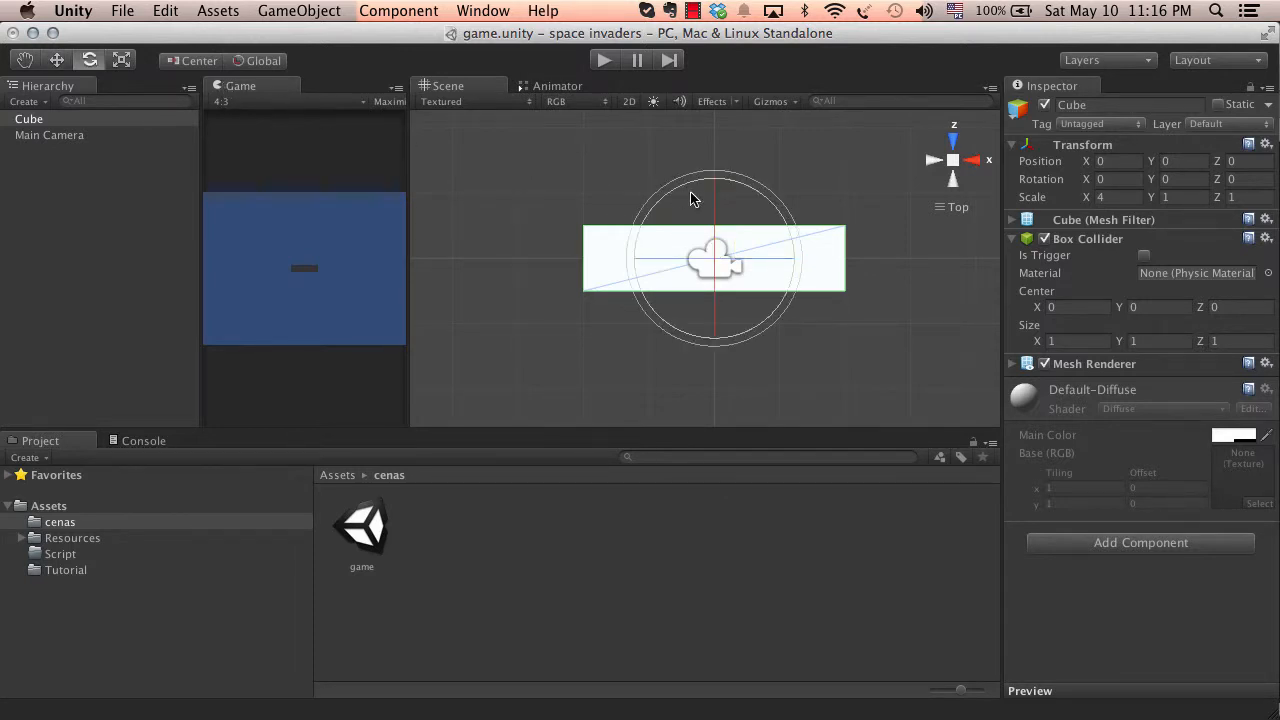
key(r)
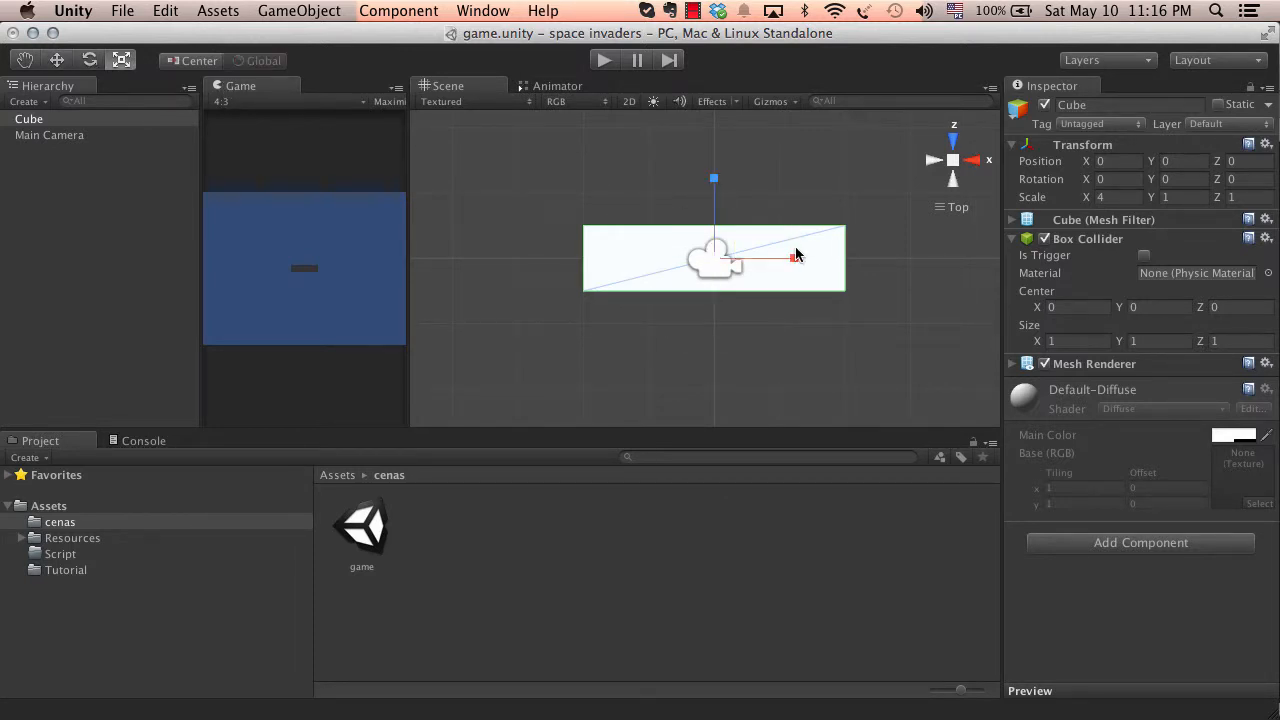
Duplicate the stretched cube and move the copy along the Z axis to about 1.03, just beyond the original
scroll(806, 250, down, 3)
scroll(806, 250, up, 6)
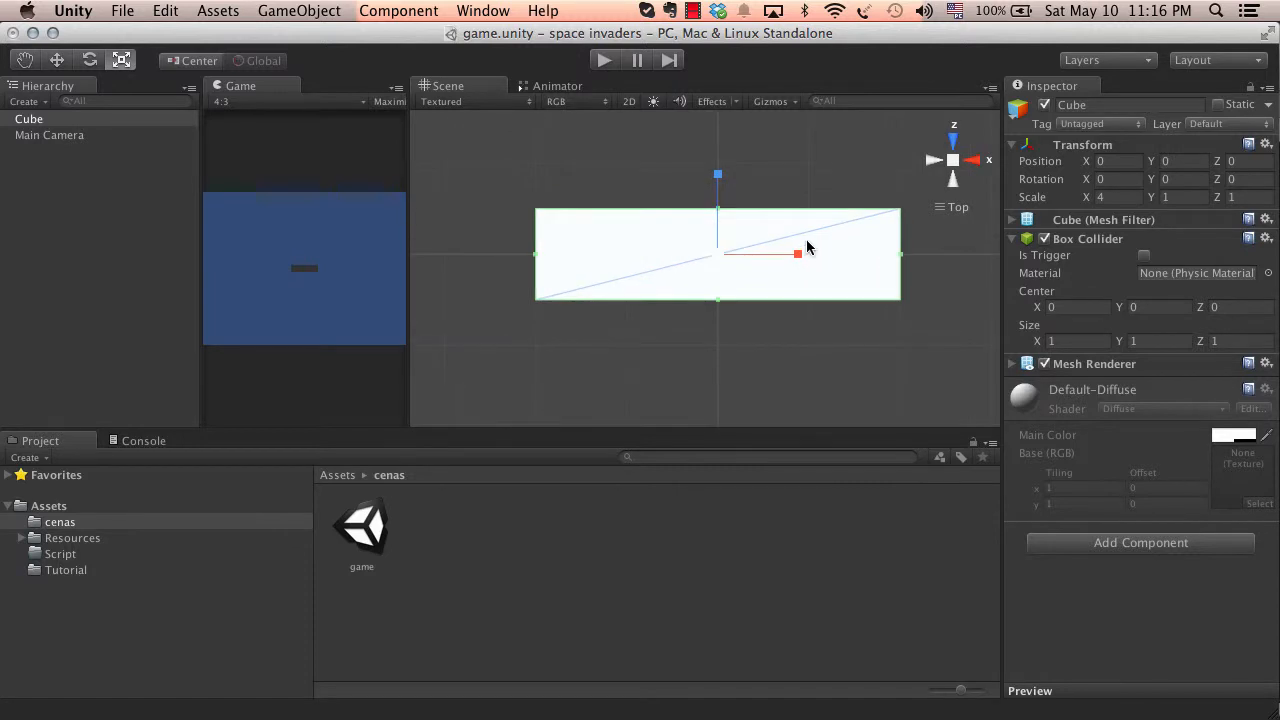
shift+middle_drag(806, 221, 806, 239)
scroll(808, 241, down, 1)
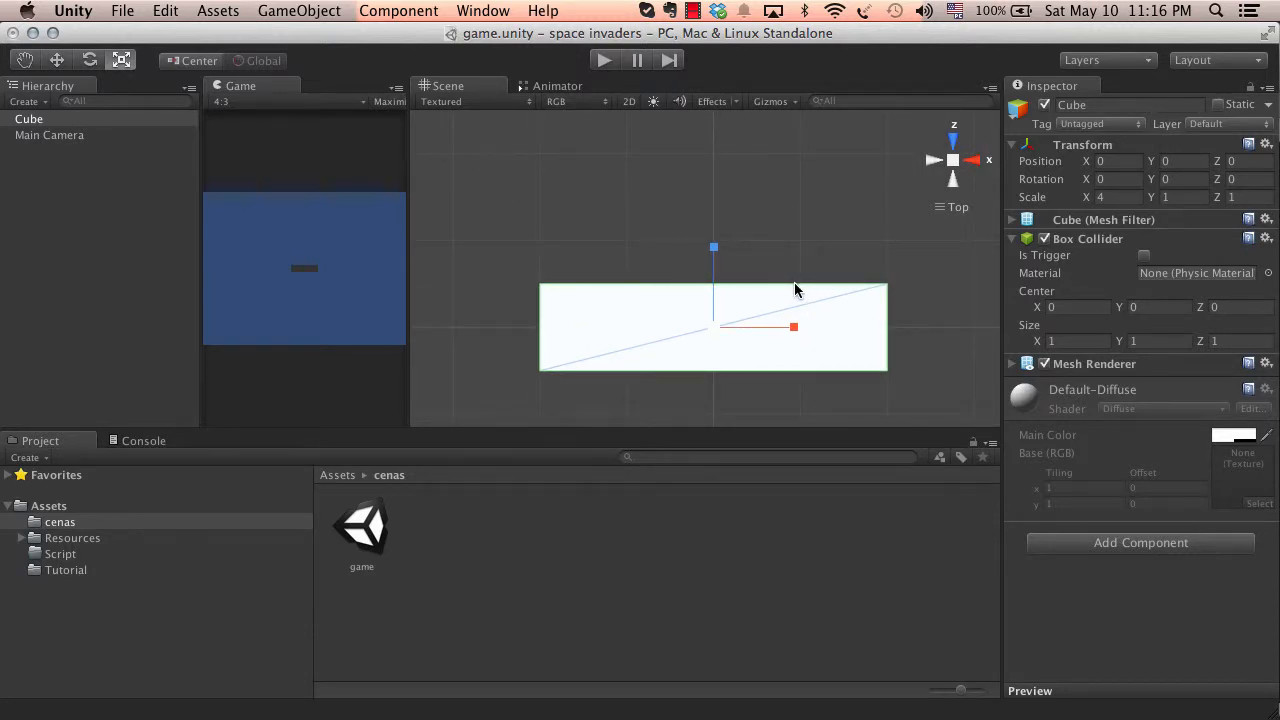
key(super+d)
key(w)
drag(713, 262, 716, 169)
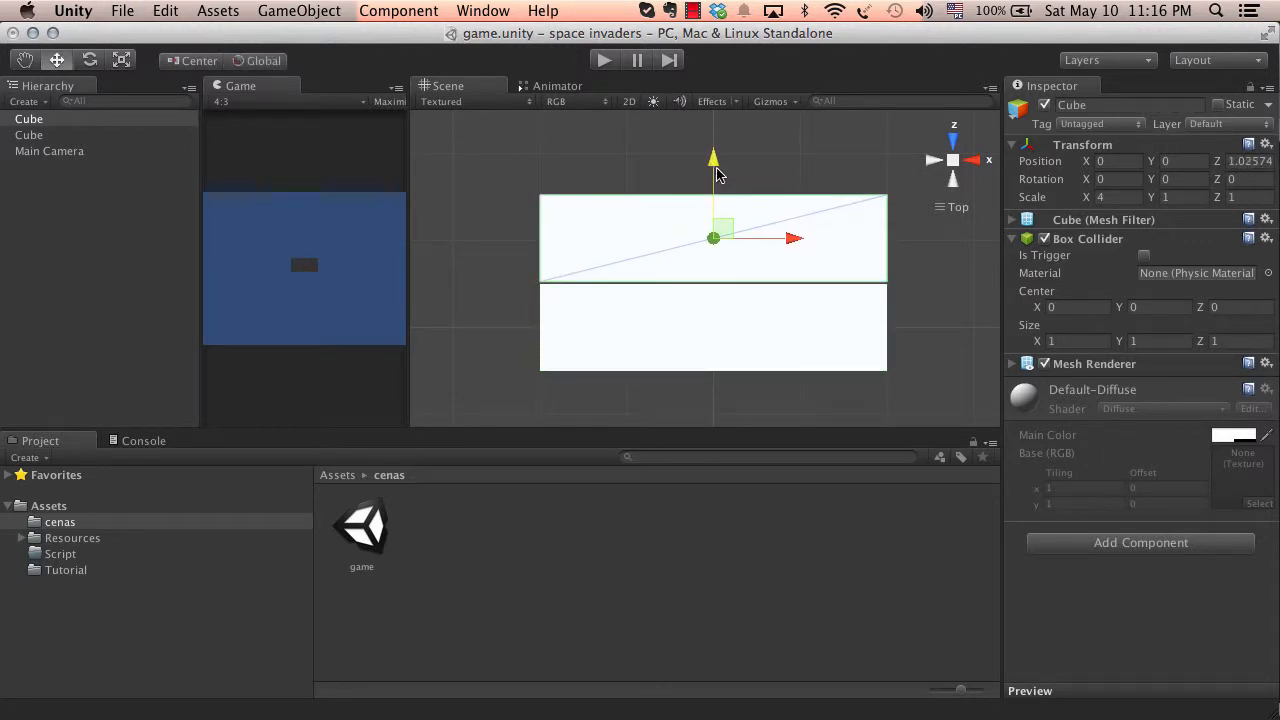
Scale the duplicated cube to about 0.8 on X and 1.12 on Z and move it to about 1.05 on Z
key(r)
drag(790, 240, 726, 240)
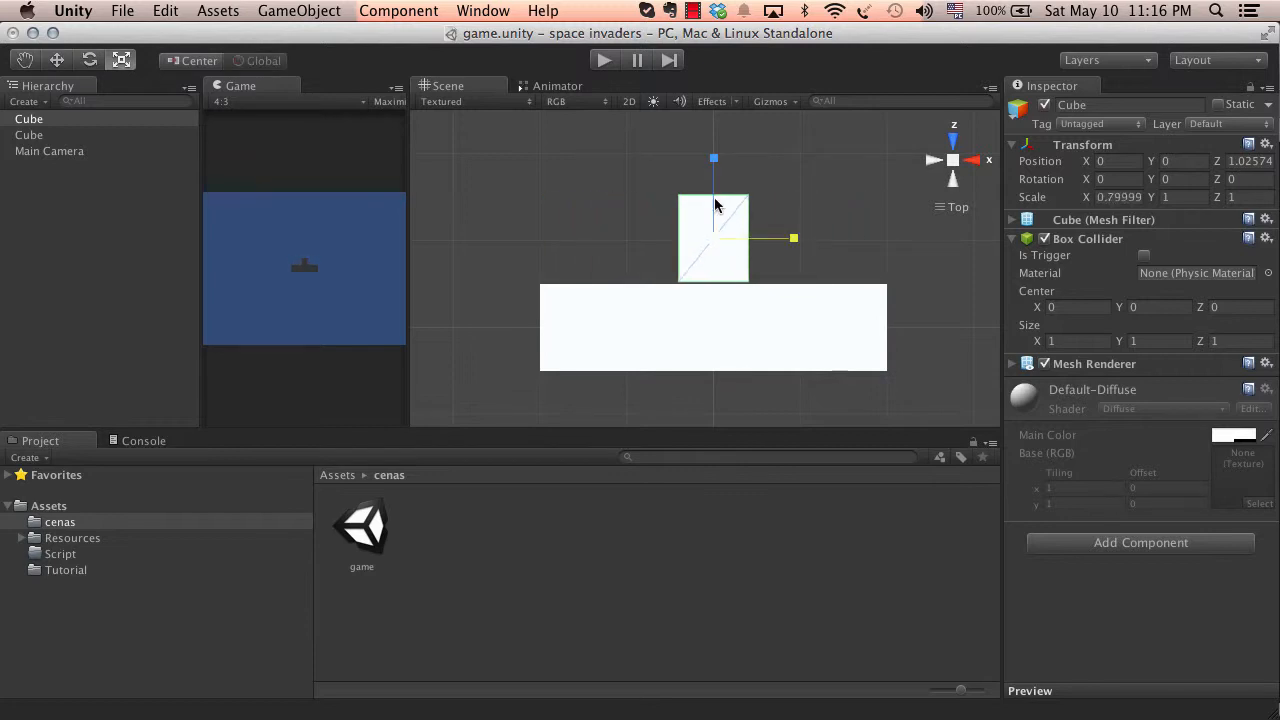
mouse_move(713, 158)
mouse_down()
mouse_move(708, 145)
mouse_move(711, 168)
mouse_up()
key(w)
key(r)
key(e)
key(w)
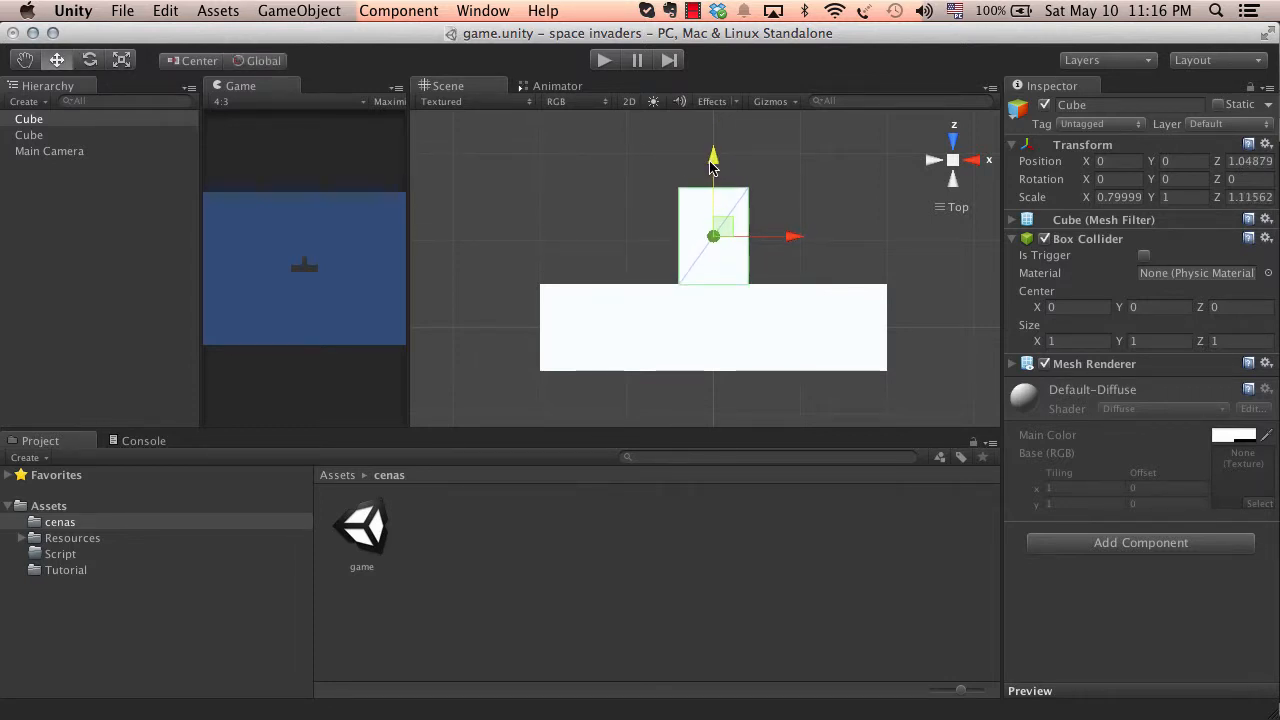
Create an empty game object in the scene with no other object selected
click(860, 182)
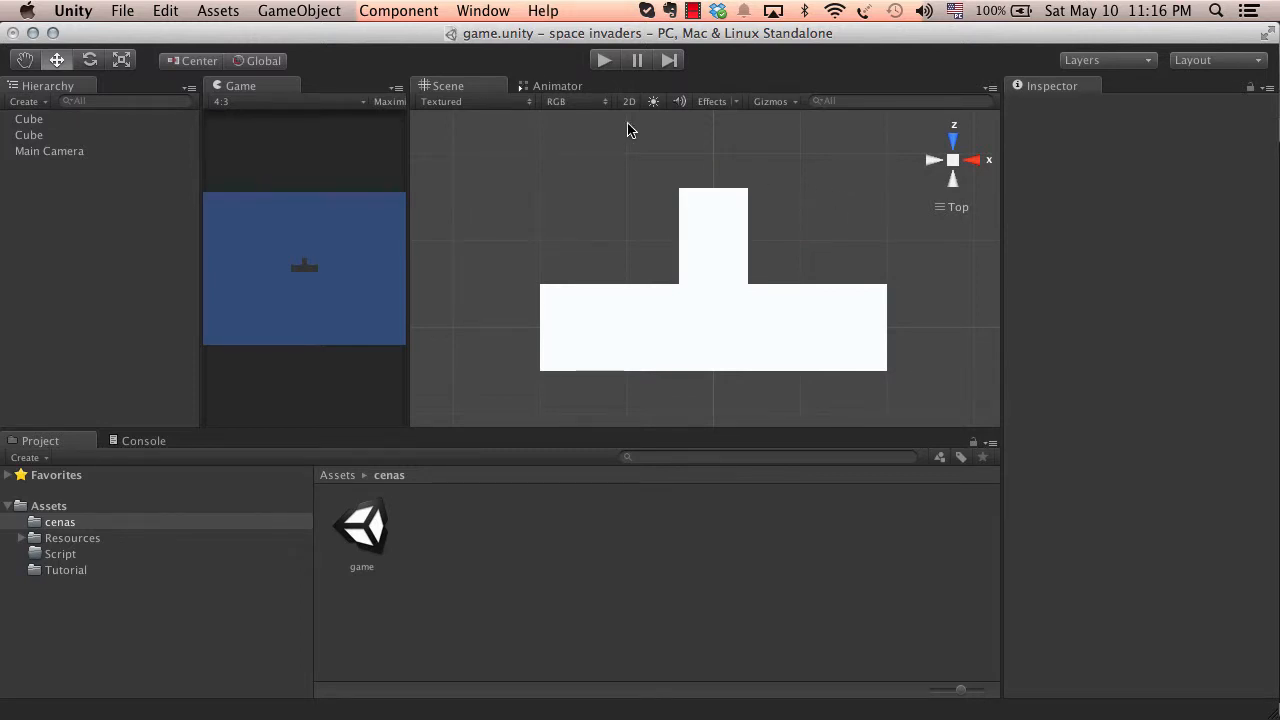
click(300, 11)
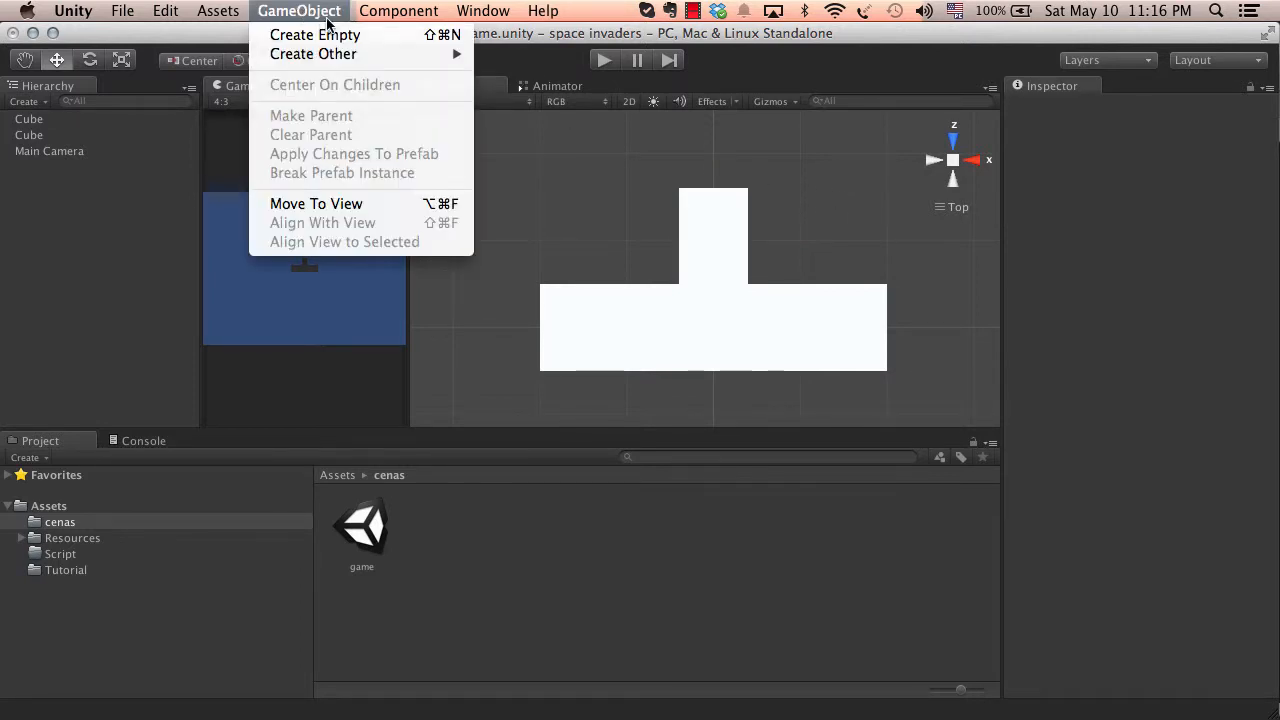
click(325, 38)
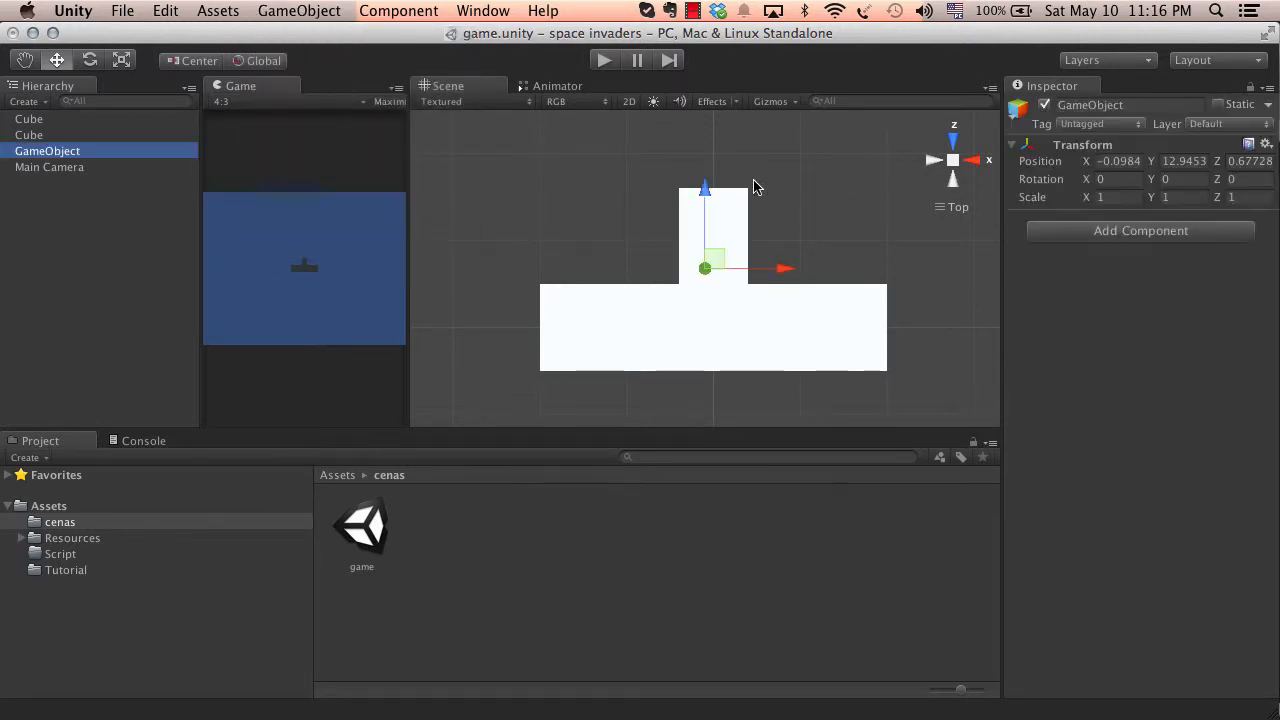
Move the empty game object just beyond the narrow cube, to about -0.02 on X and 1.85 on Z
drag(704, 196, 698, 89)
middle_drag(729, 174, 721, 214)
drag(752, 209, 759, 209)
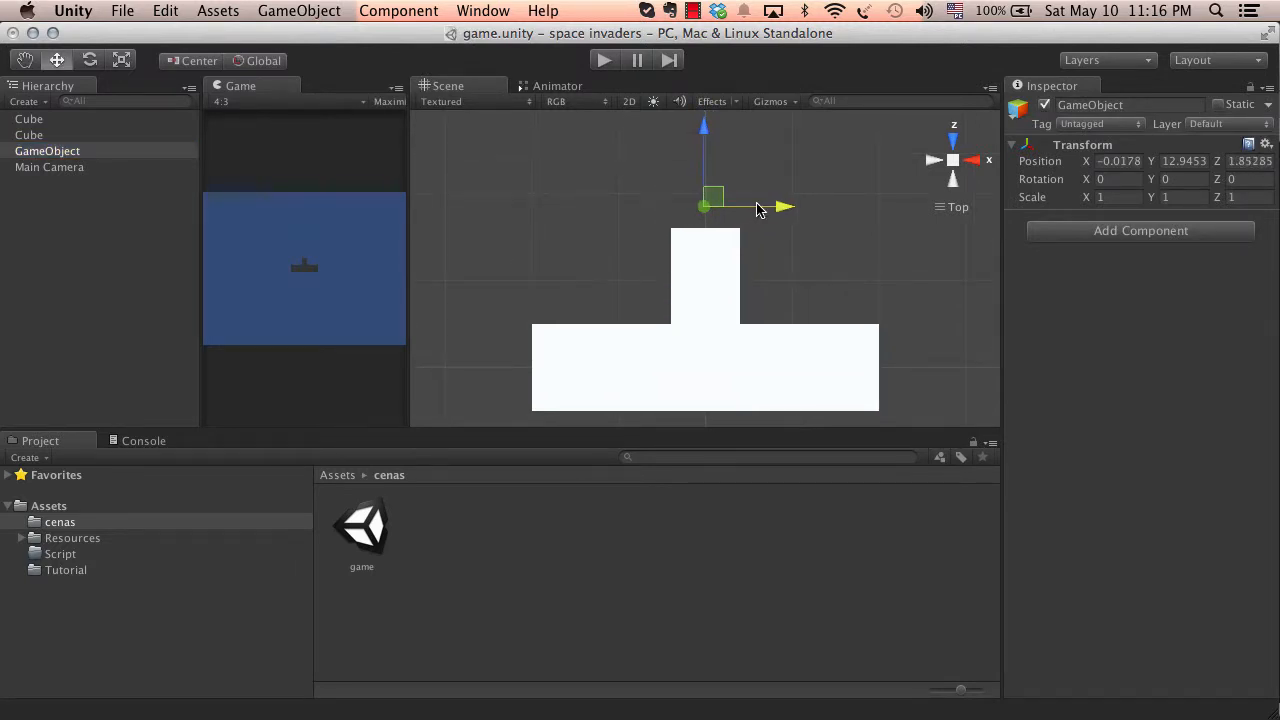
Set the empty game object's position to 0 on the X, Y and Z axes
click(1107, 163)
text(0)
click(1190, 163)
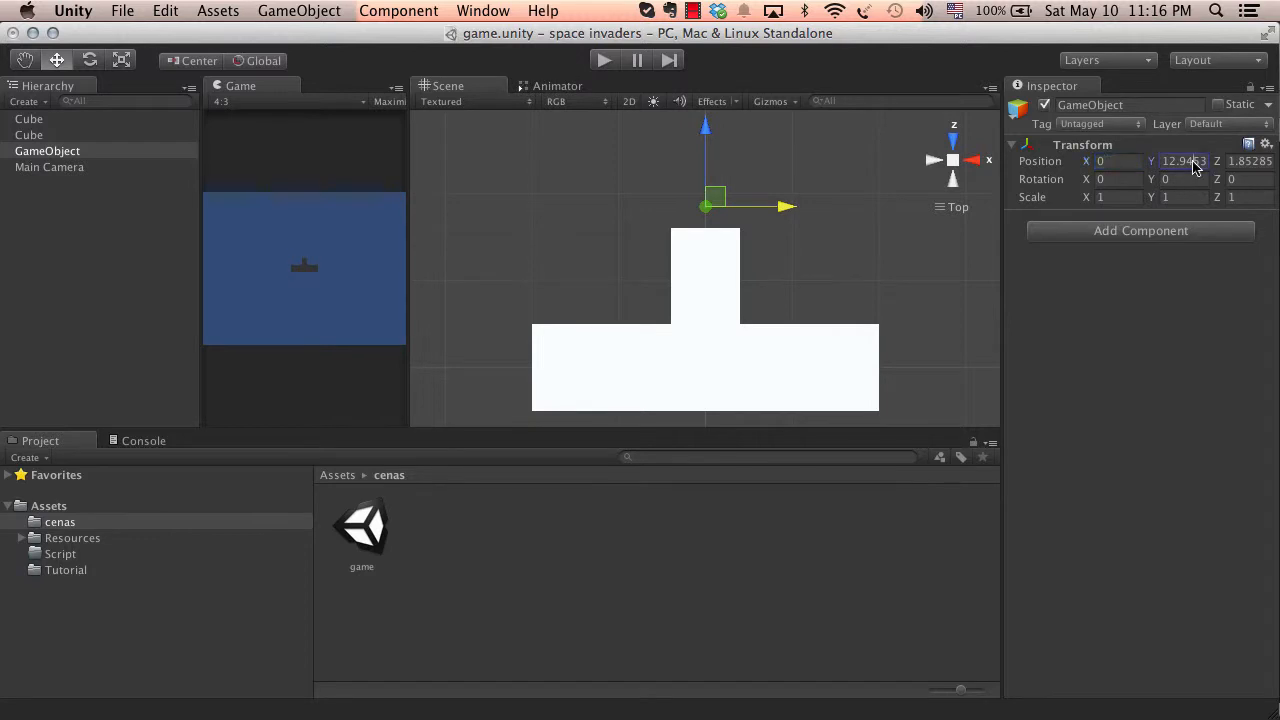
text(0)
click(1255, 163)
text(0)
mouse_move(963, 314)
middle_down()
mouse_move(957, 277)
mouse_move(958, 290)
middle_up()
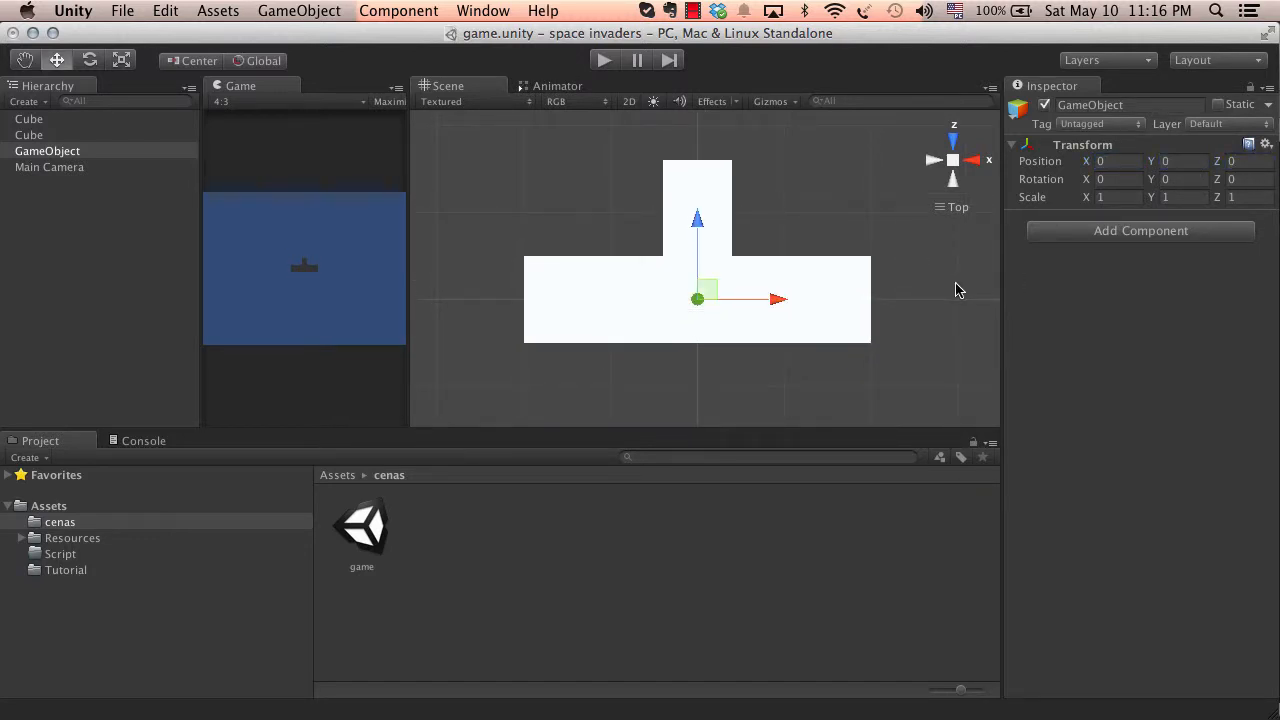
Try to move the wide cube along the X axis to about -1.79 and undo the move
click(957, 290)
click(700, 314)
drag(785, 304, 596, 306)
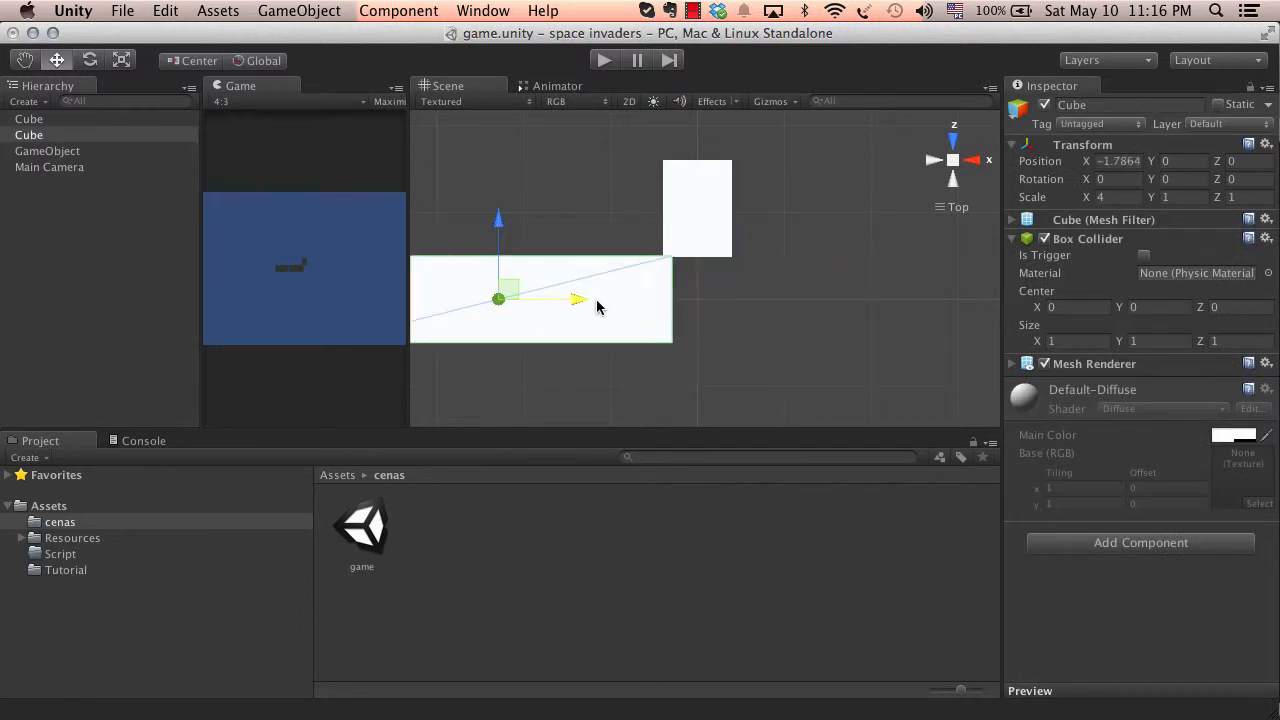
key(super+z)
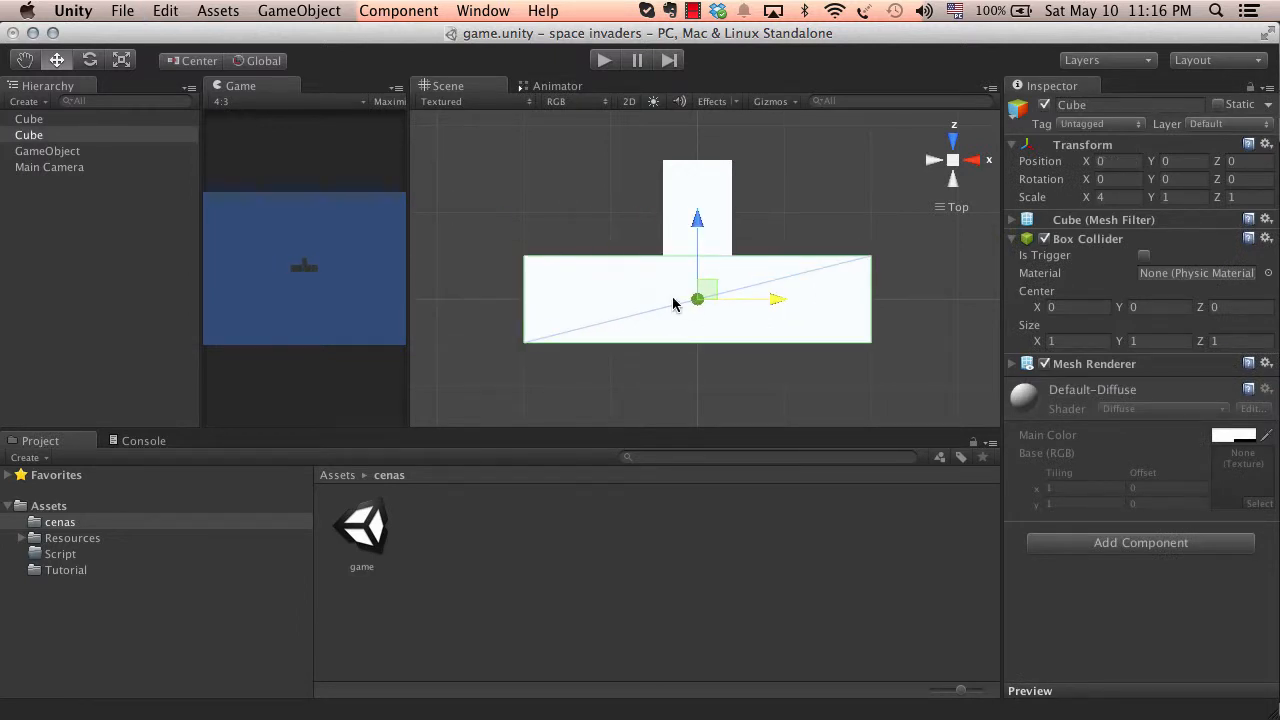
Assign the red label icon to the empty game object so it can be seen in the scene
click(46, 154)
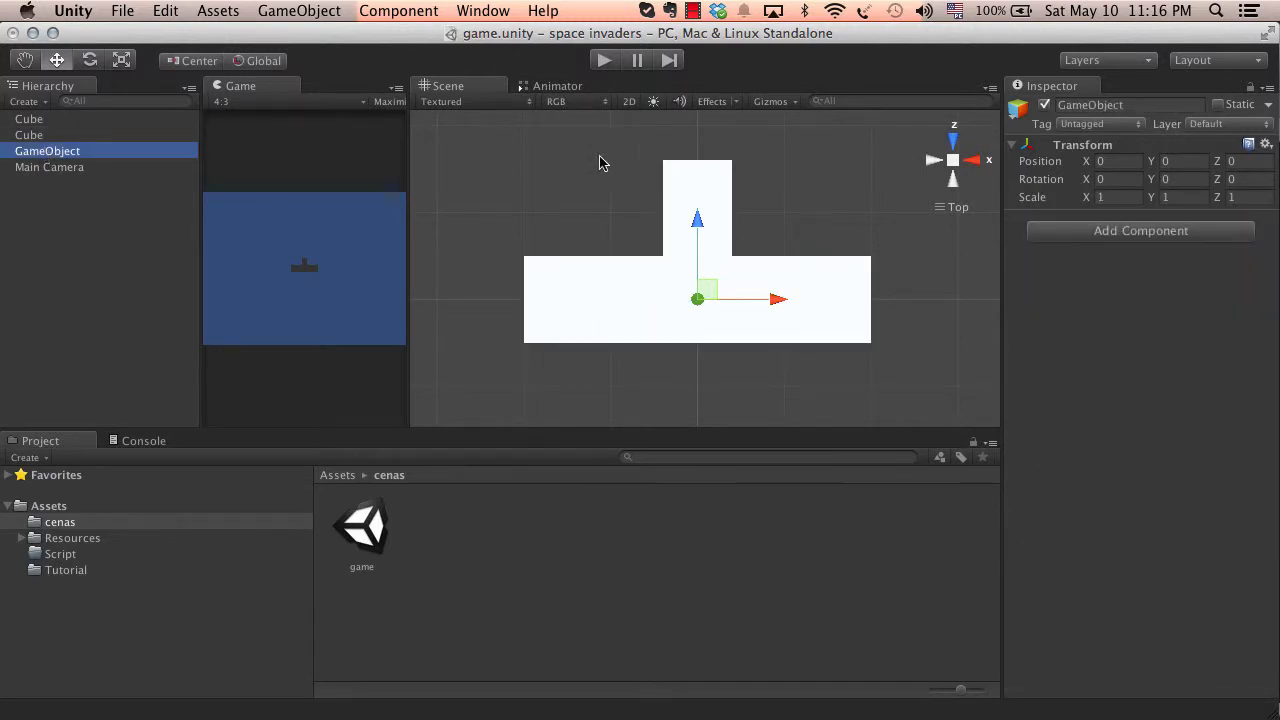
click(1020, 109)
click(950, 130)
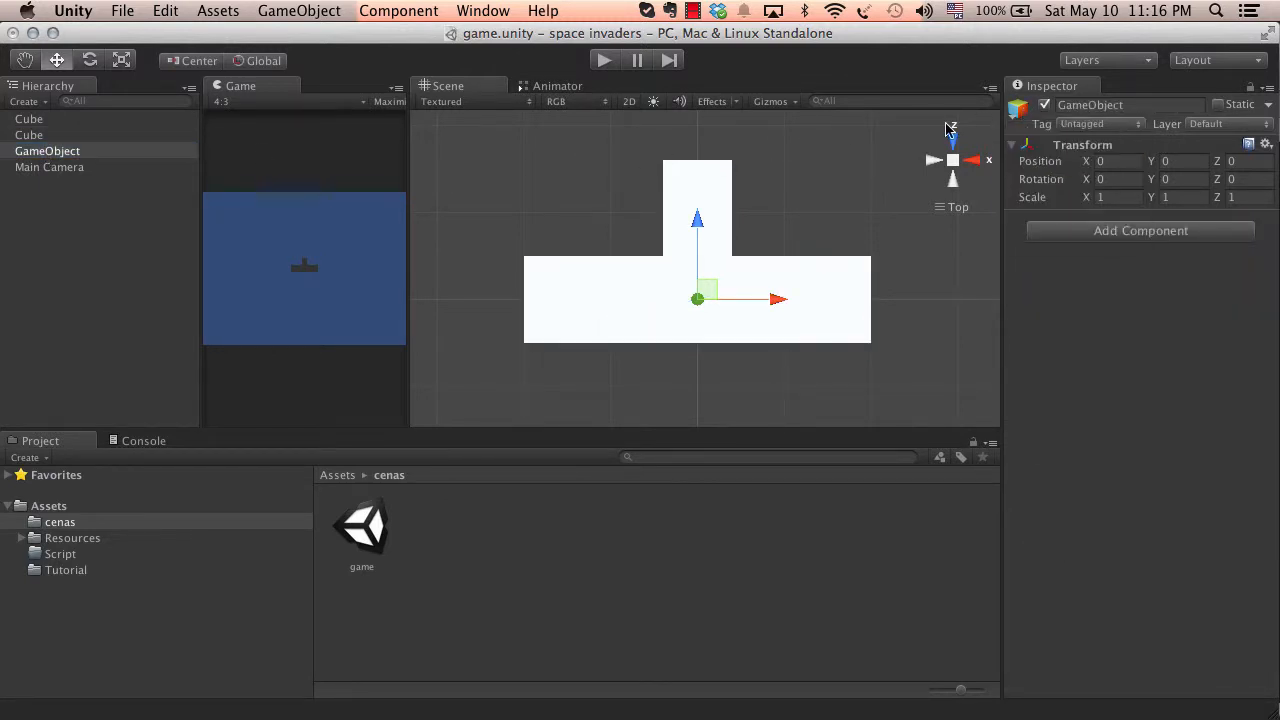
click(1017, 112)
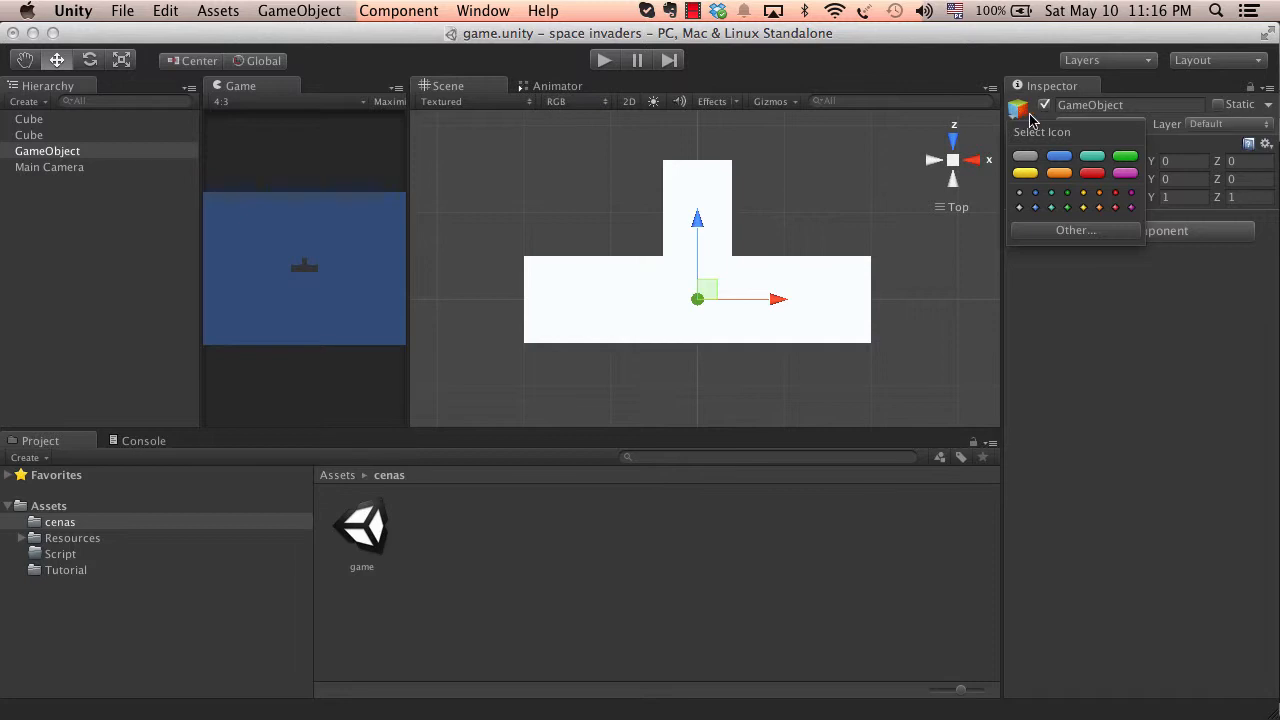
click(1092, 173)
scroll(729, 309, up, 4)
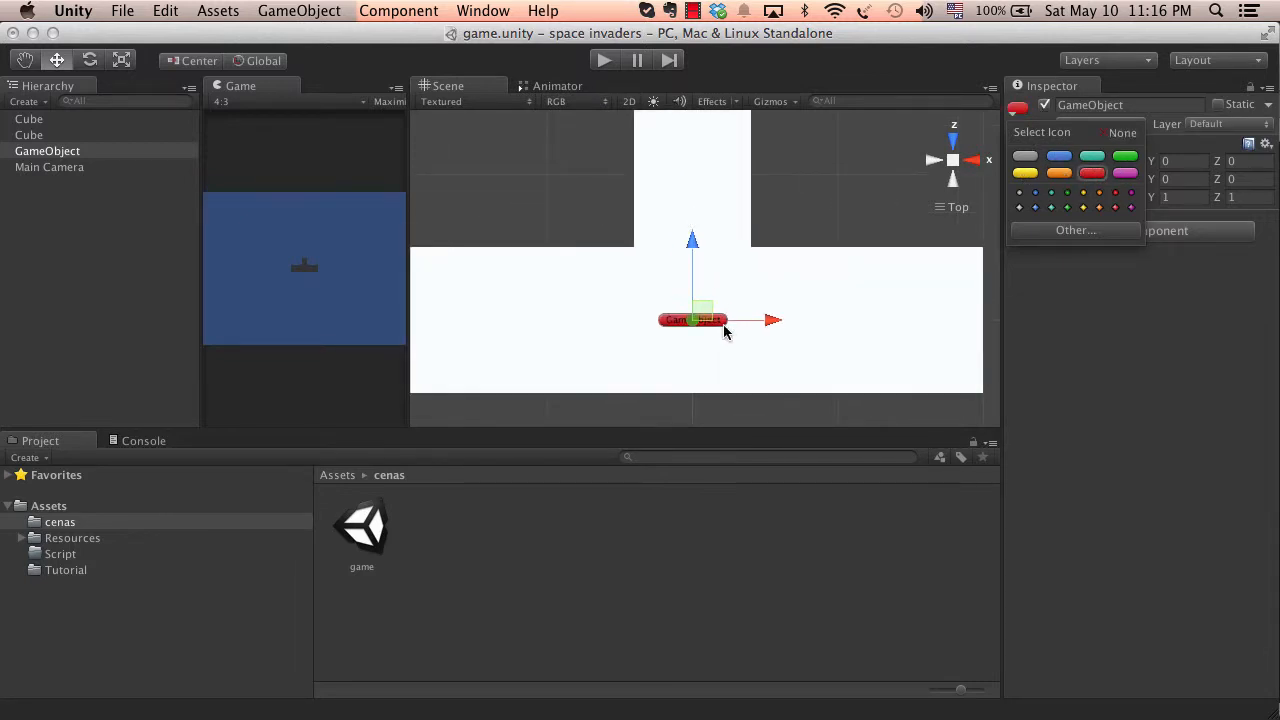
Try to pick the empty game object by its red label and move it along Z, and undo the move
click(892, 186)
click(809, 216)
click(692, 326)
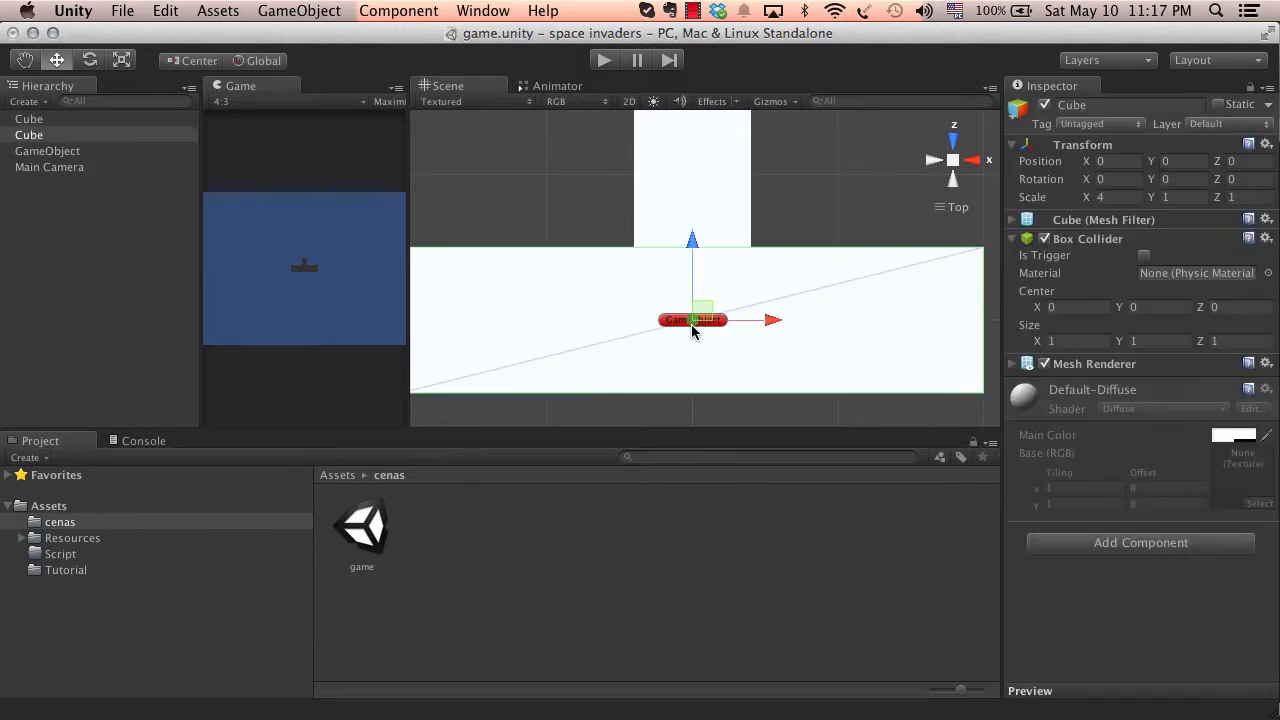
click(800, 221)
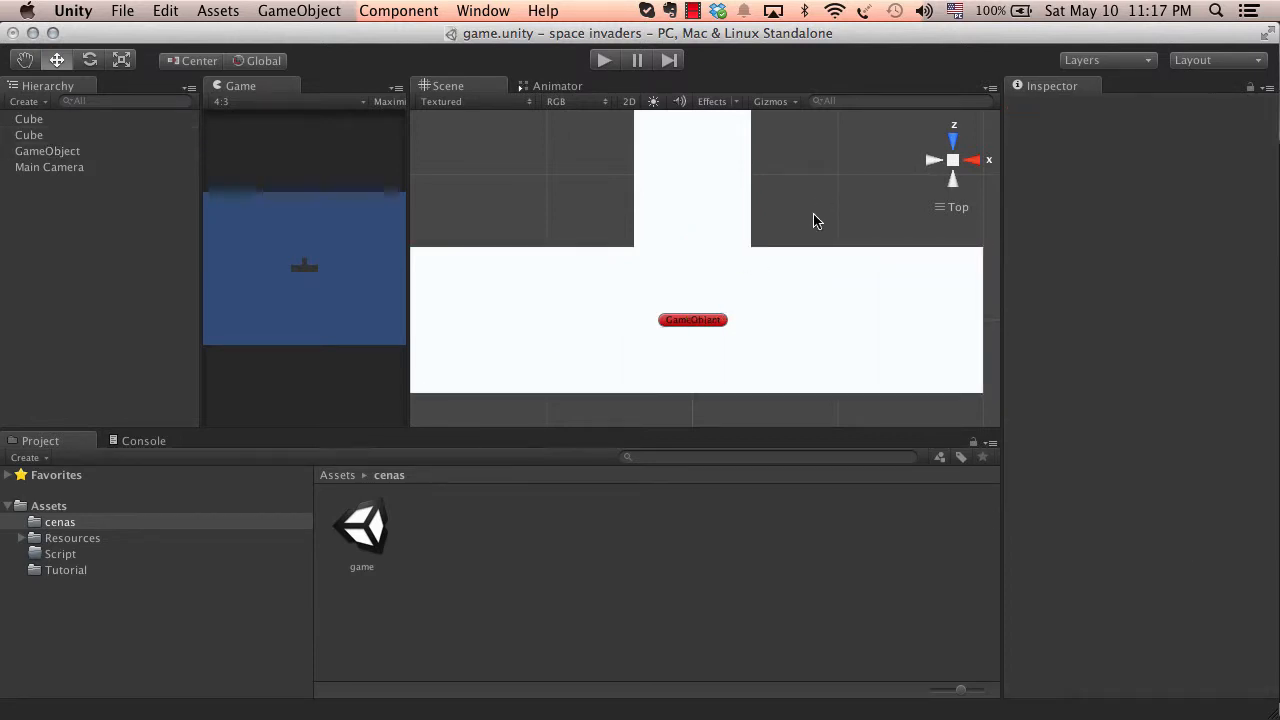
click(700, 320)
drag(695, 264, 690, 218)
key(super+z)
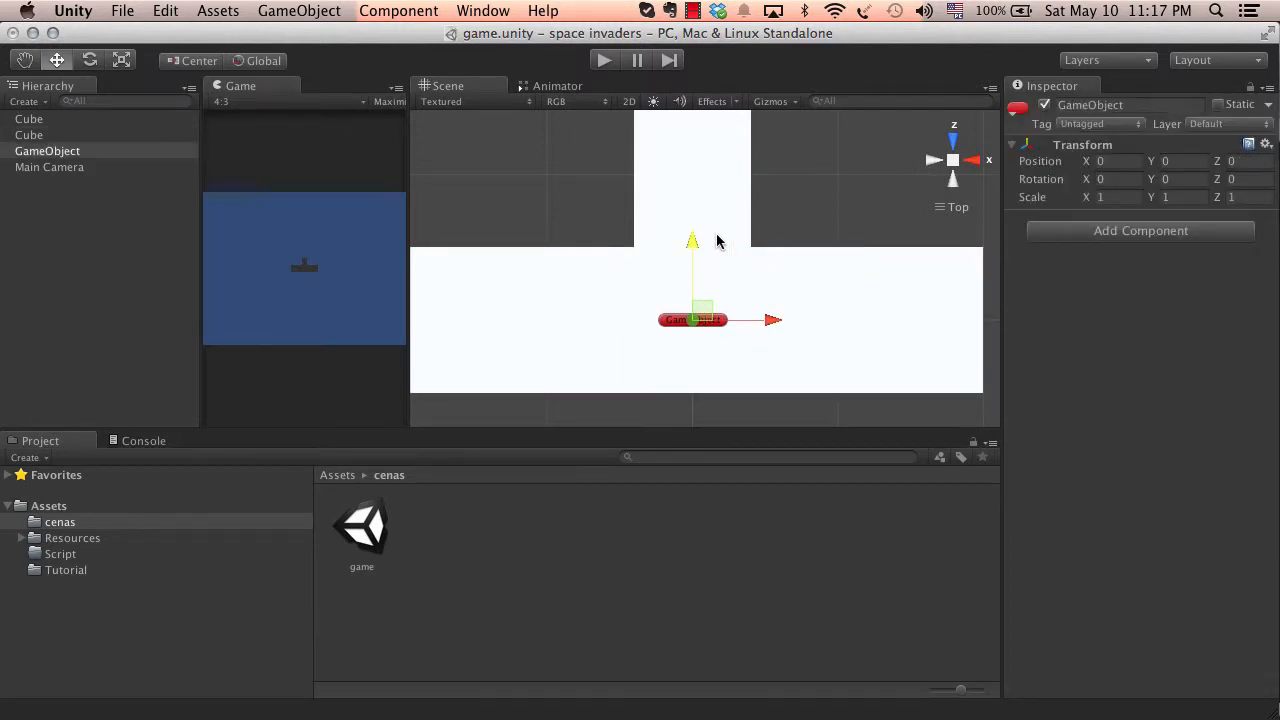
Rename the empty game object as nave
click(100, 151)
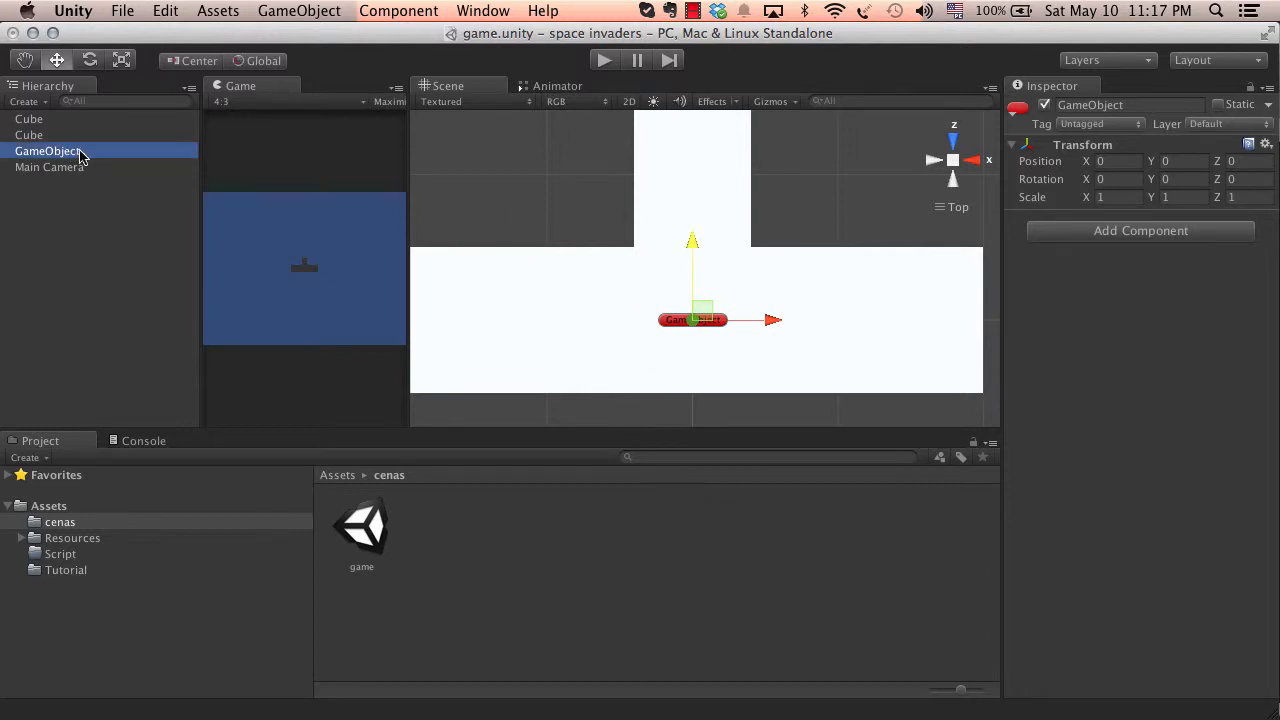
click(80, 151)
text(nav)
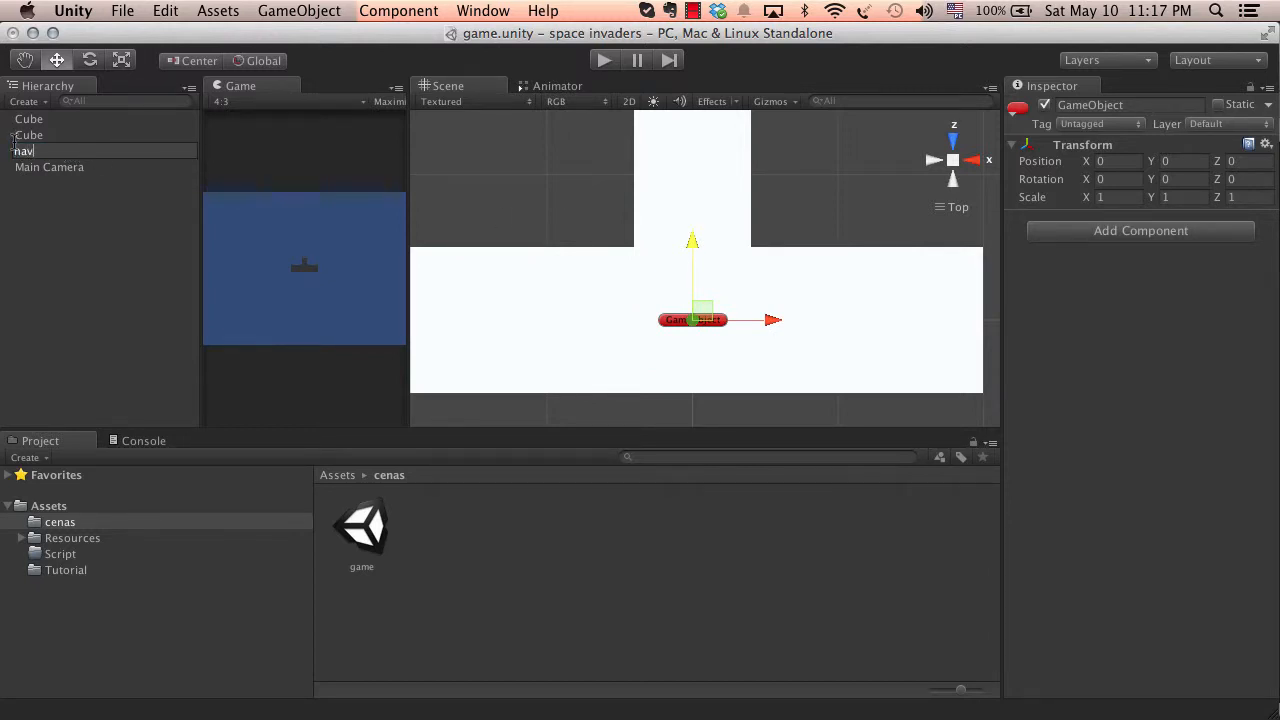
text(e)
key(Return)
Make both cubes children of the nave object and expand its hierarchy
scroll(630, 180, down, 4)
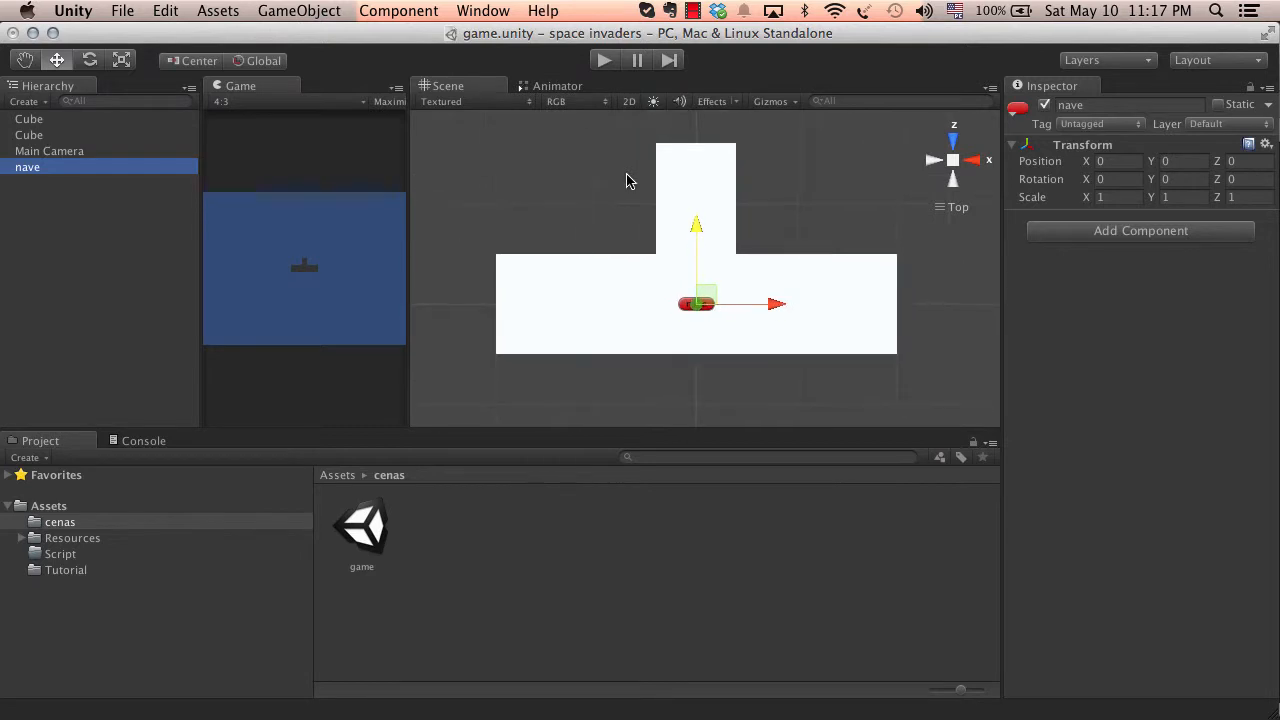
scroll(626, 180, up, 3)
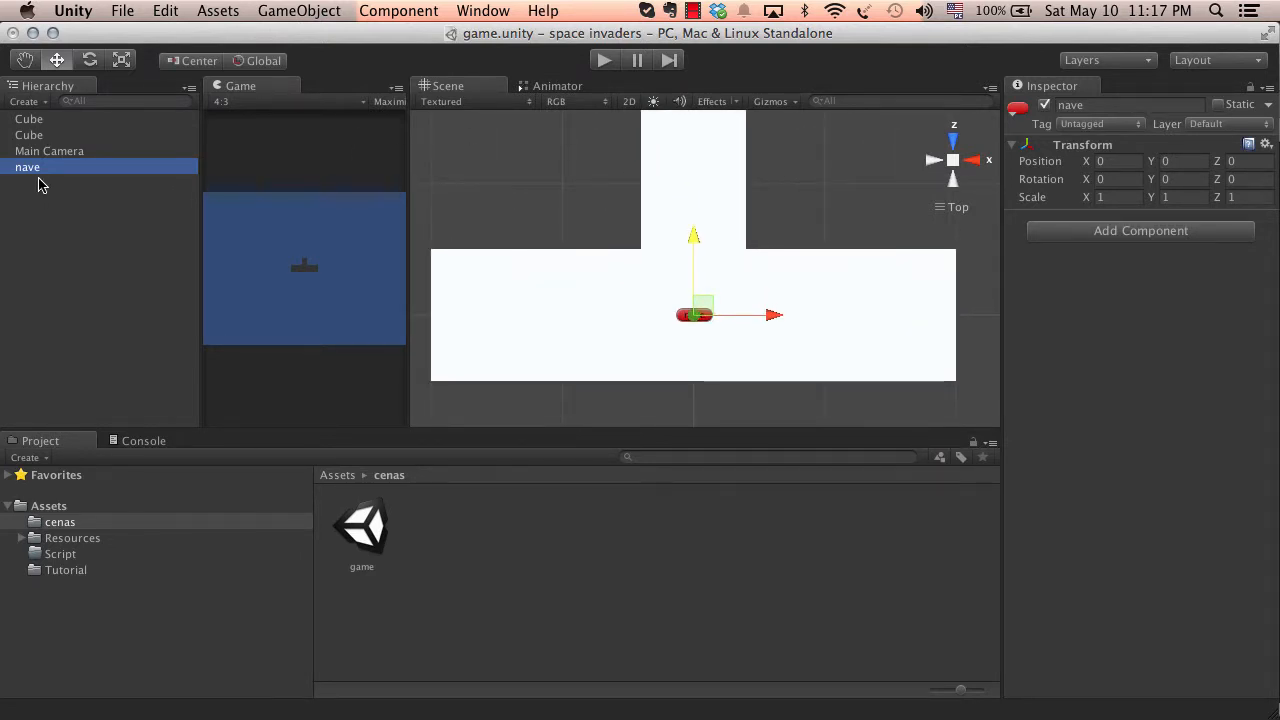
click(83, 121)
shift+click(57, 136)
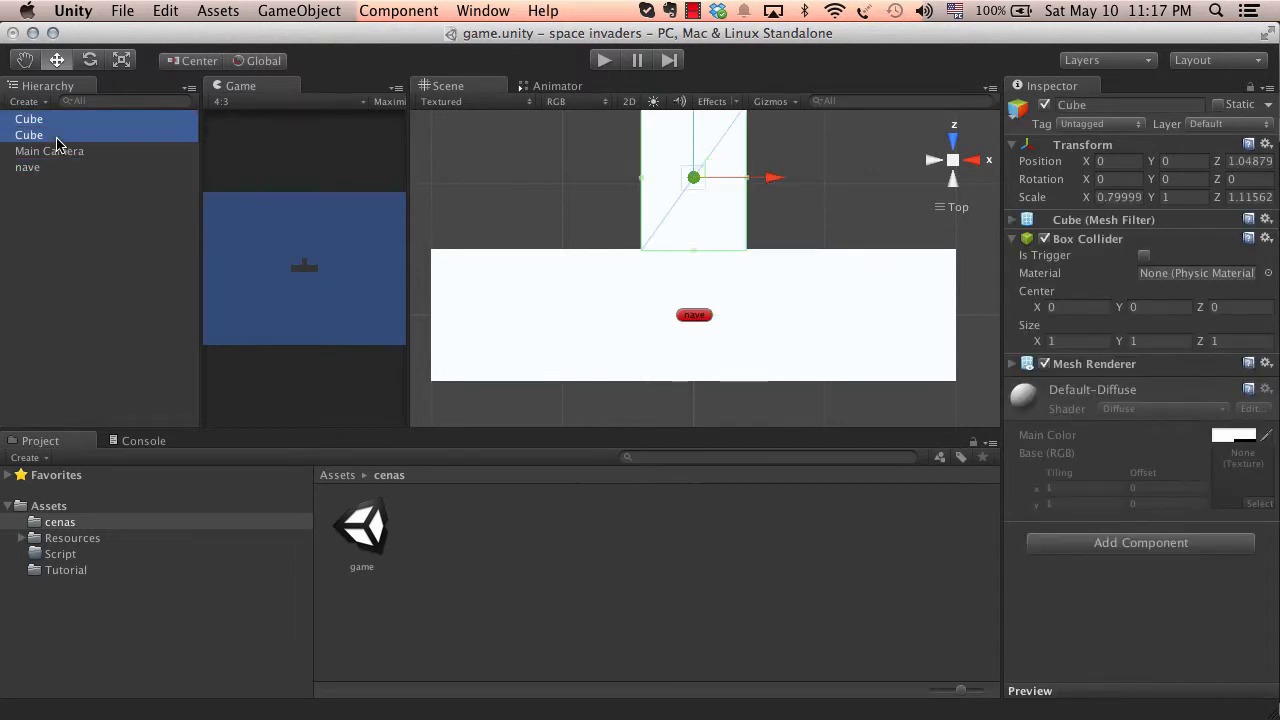
drag(67, 135, 30, 170)
click(35, 137)
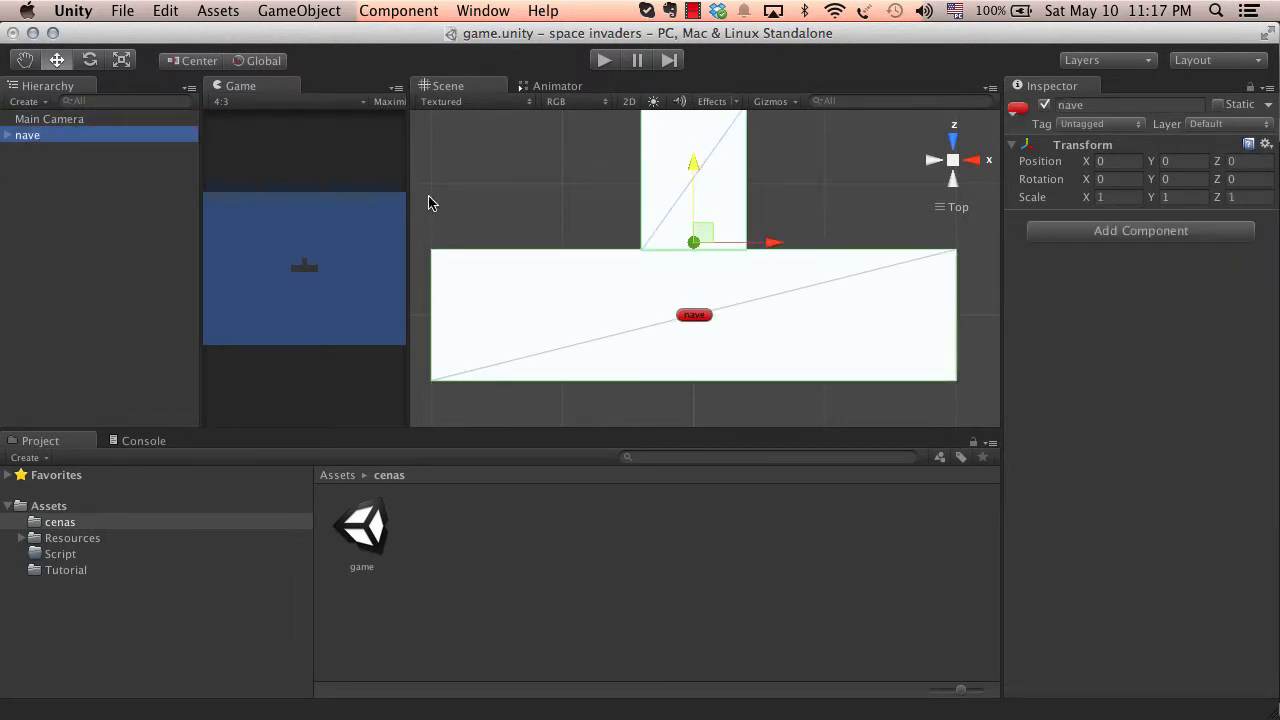
click(8, 135)
Try to move the nave object together with its child cubes along the X axis, and undo the moves
click(40, 166)
click(38, 136)
drag(771, 245, 742, 246)
key(super+z)
click(37, 136)
click(46, 150)
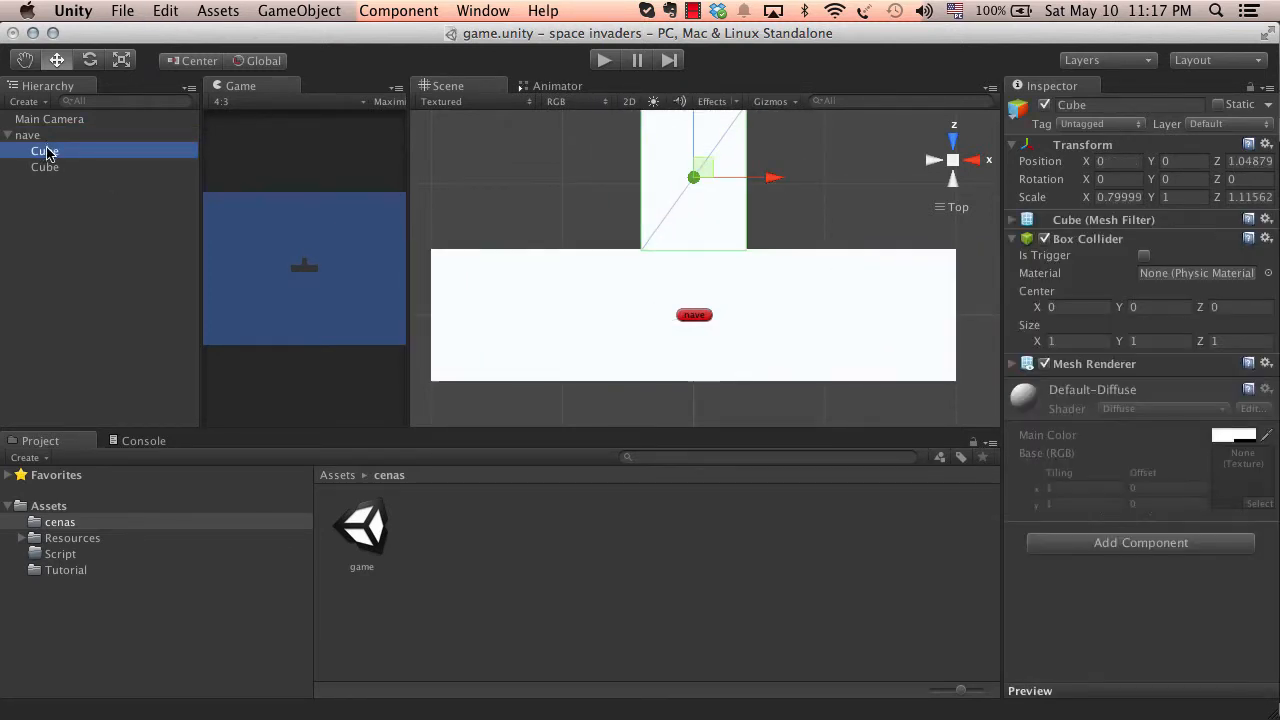
click(47, 137)
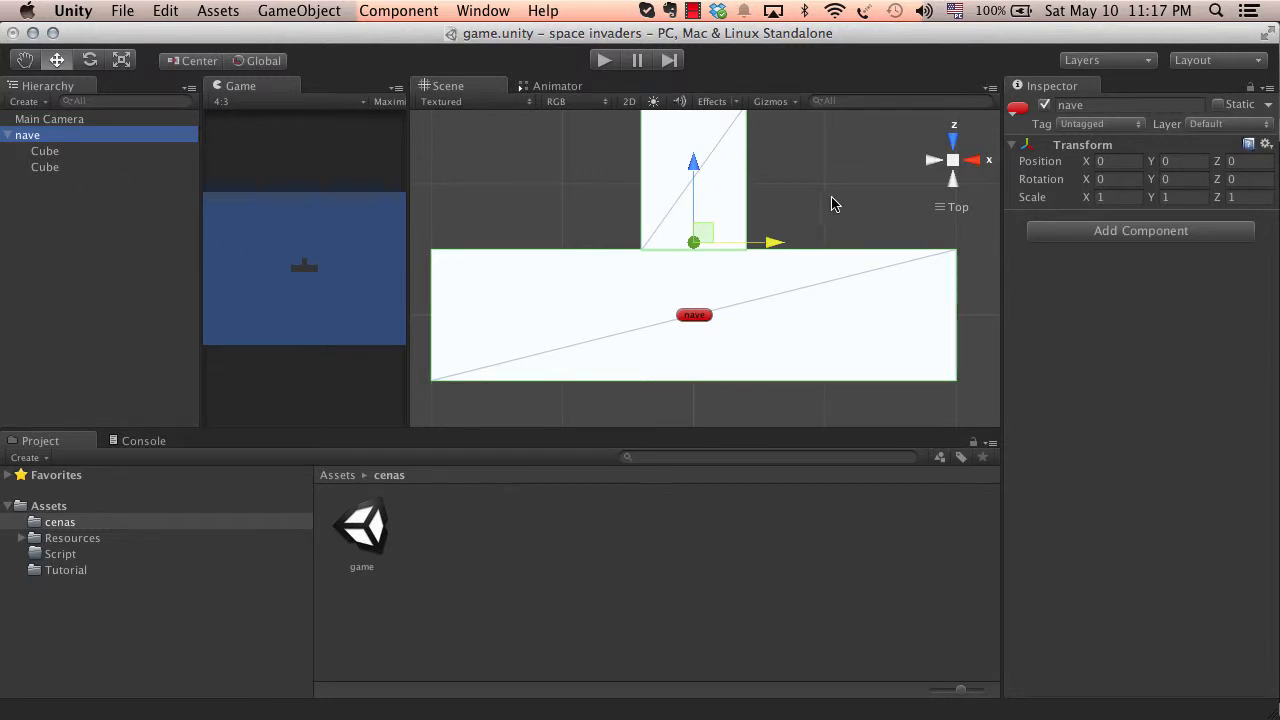
drag(766, 243, 737, 258)
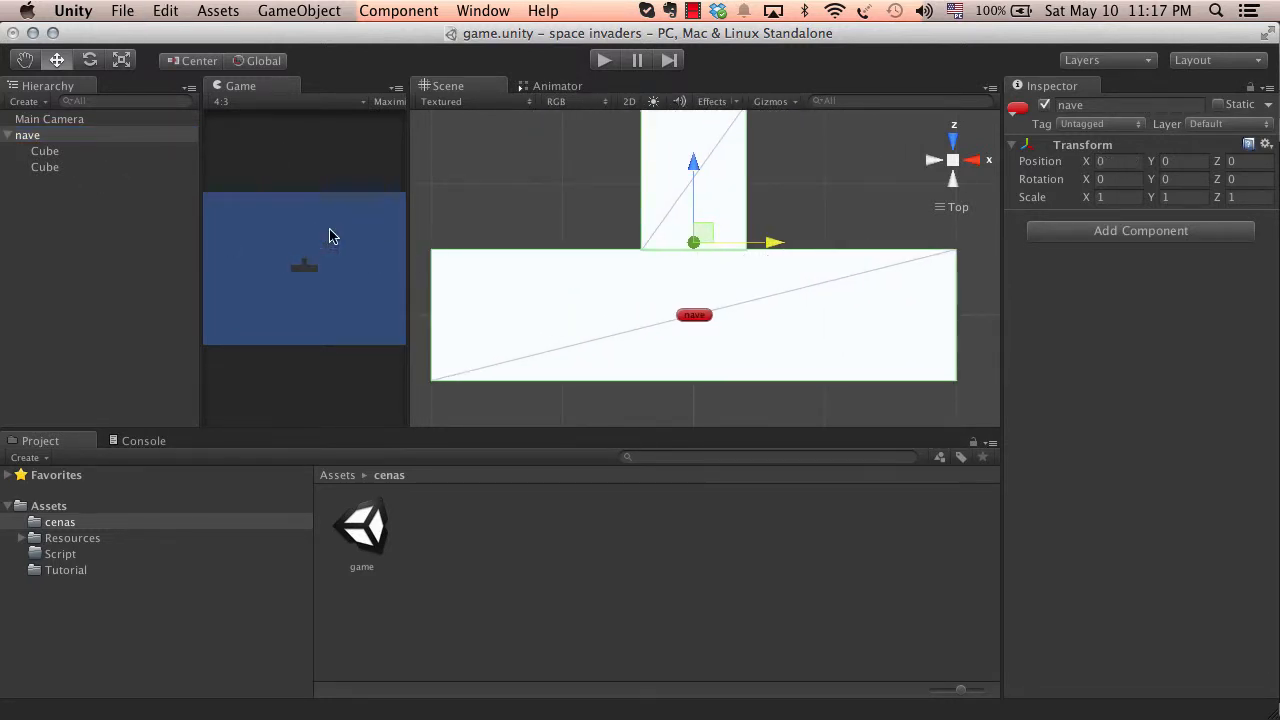
Examine the ship in an enlarged Game view and in the Scene from an orbited angle and from the top
drag(406, 152, 497, 170)
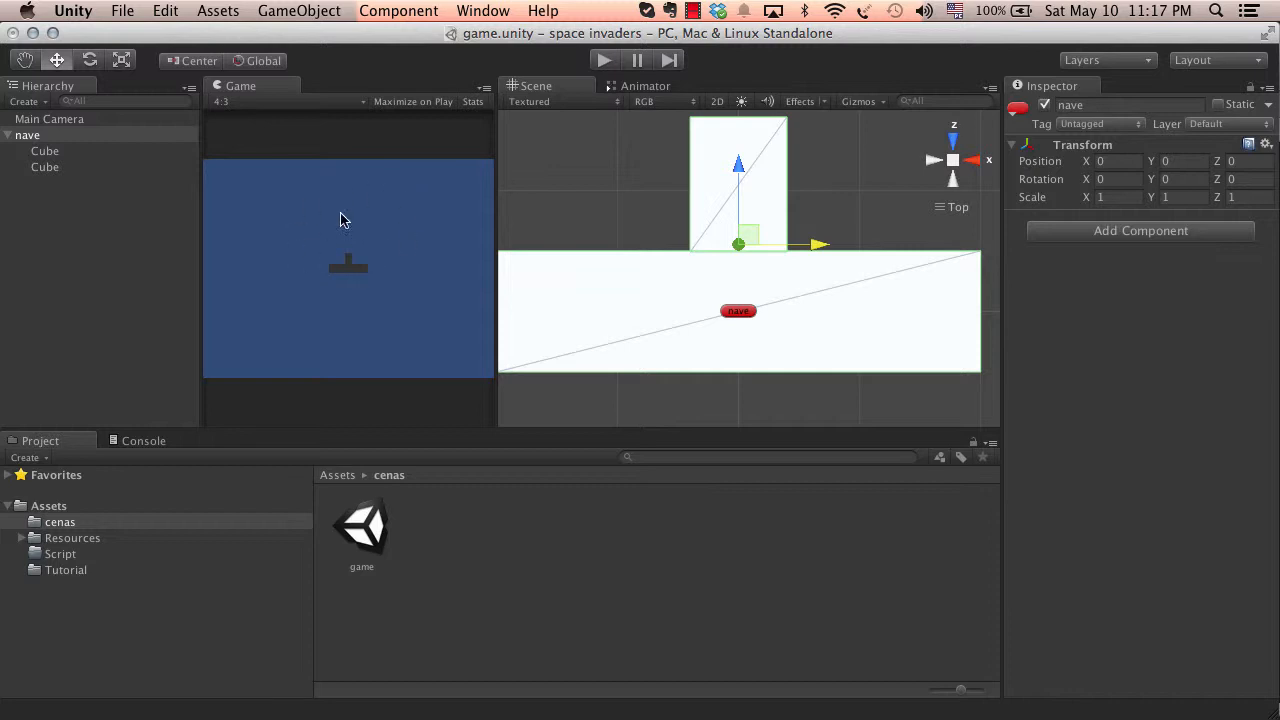
drag(506, 197, 409, 200)
scroll(549, 206, down, 4)
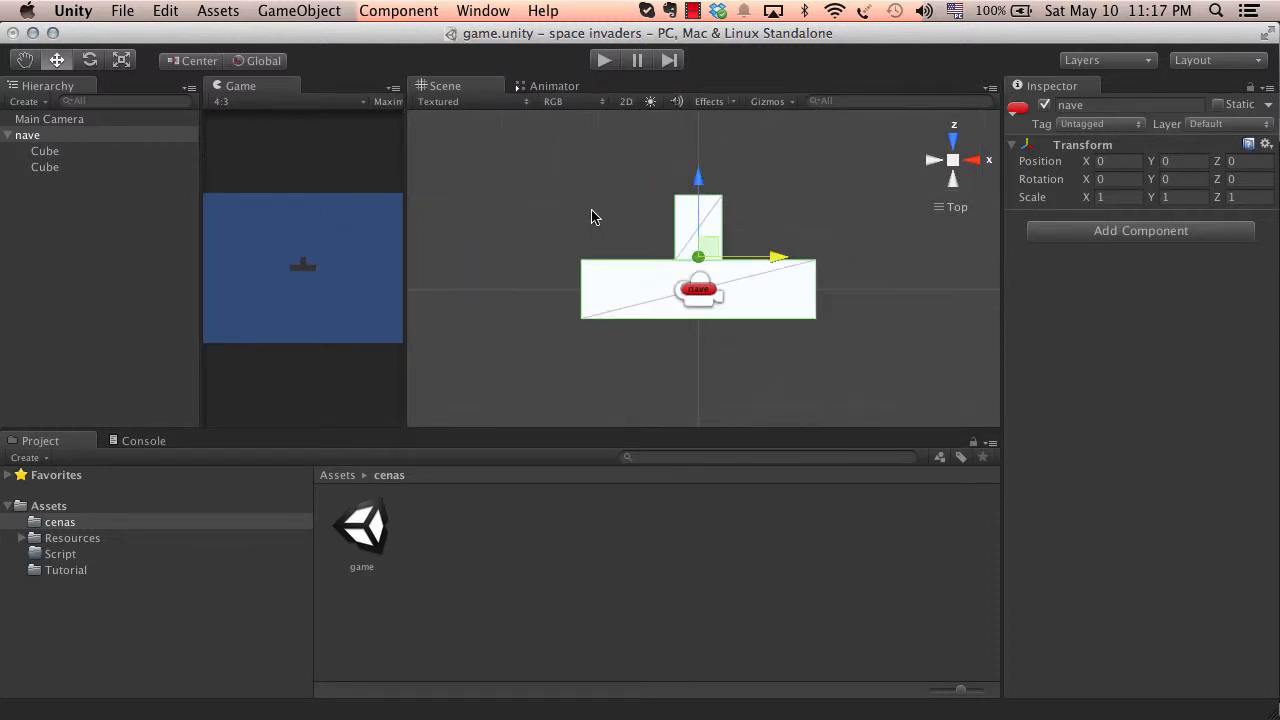
alt+drag(594, 214, 585, 207)
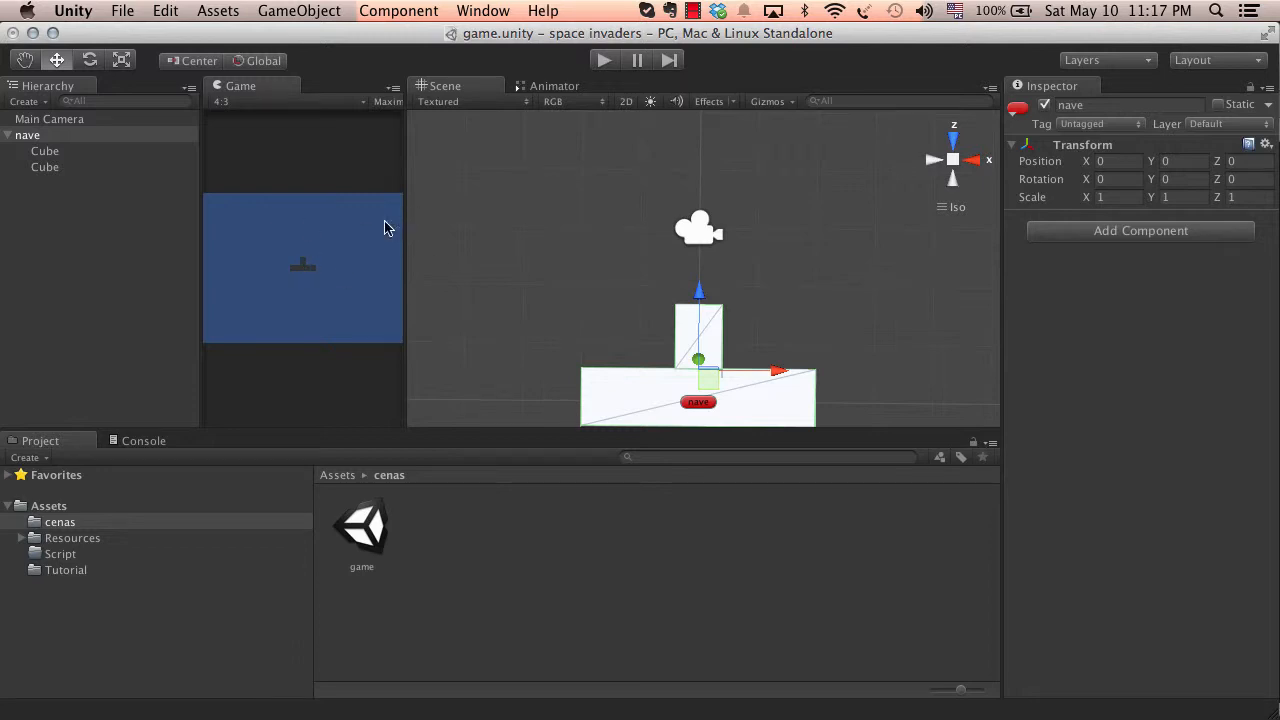
click(952, 163)
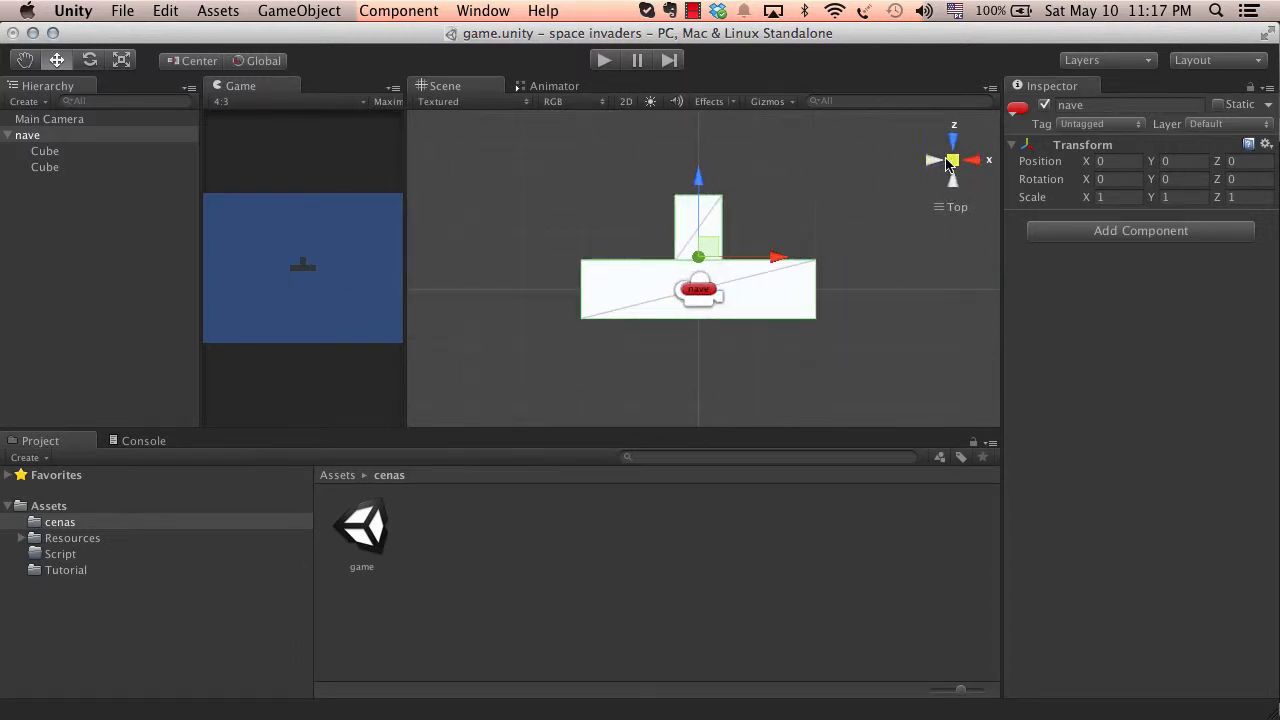
scroll(707, 283, up, 2)
scroll(705, 250, up, 5)
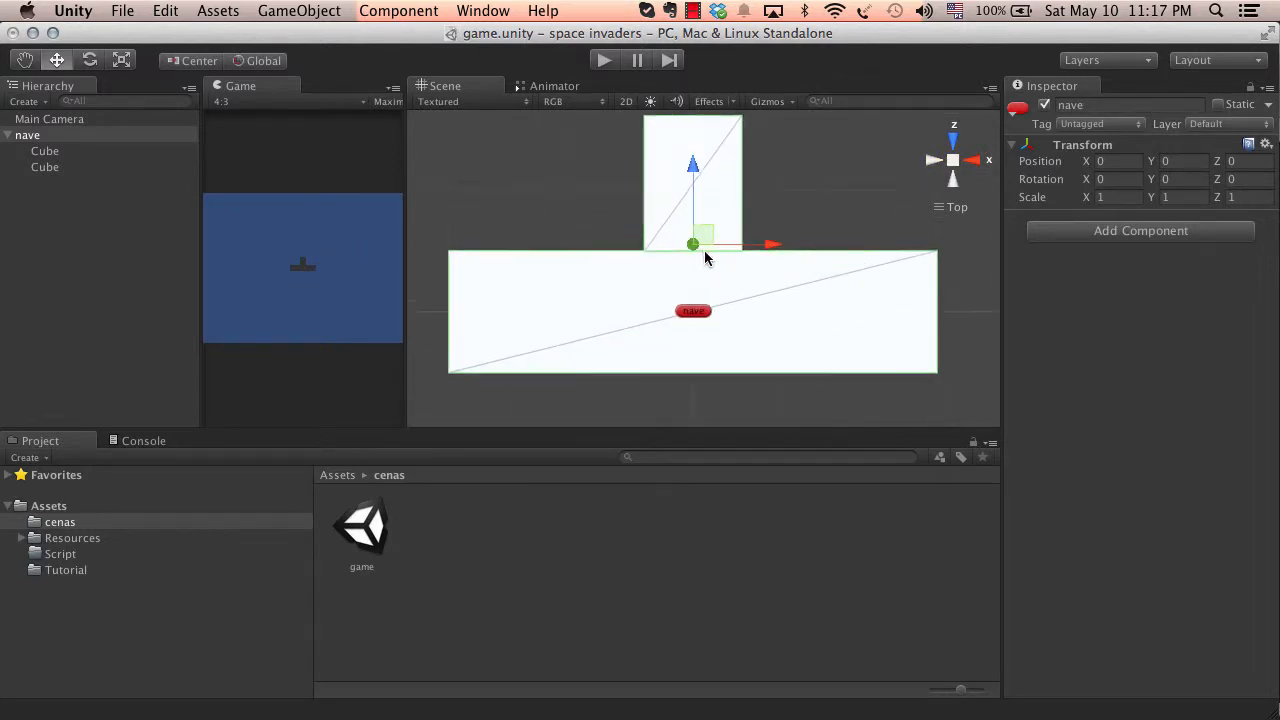
scroll(706, 243, down, 2)
middle_drag(708, 222, 705, 337)
scroll(636, 252, down, 2)
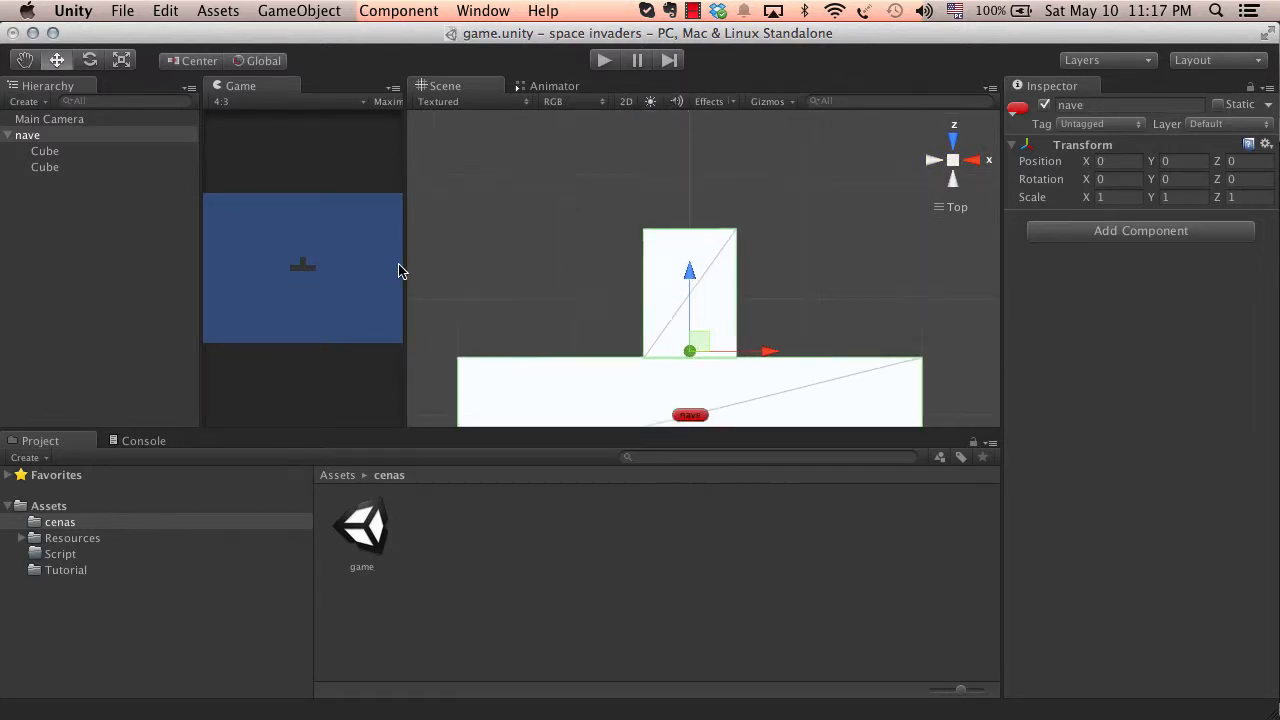
Examine the nave object and its two child cubes one by one in the hierarchy
click(8, 136)
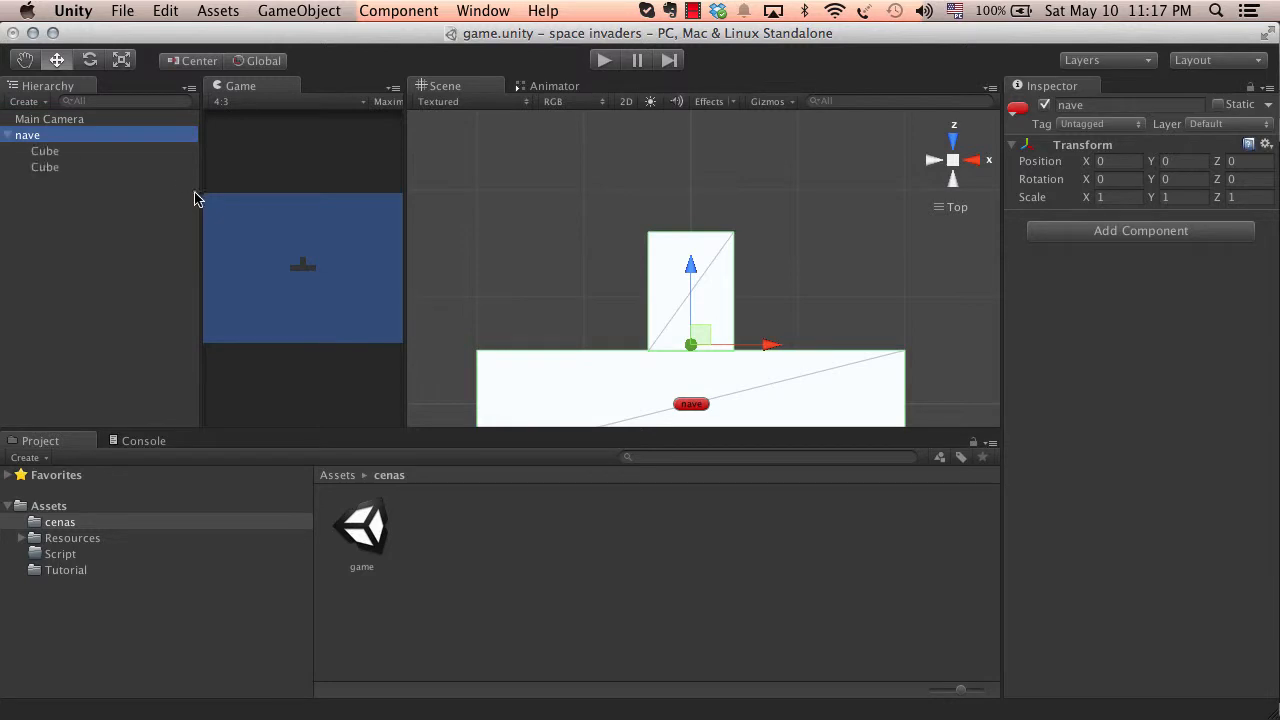
middle_drag(619, 283, 578, 270)
click(50, 151)
click(50, 167)
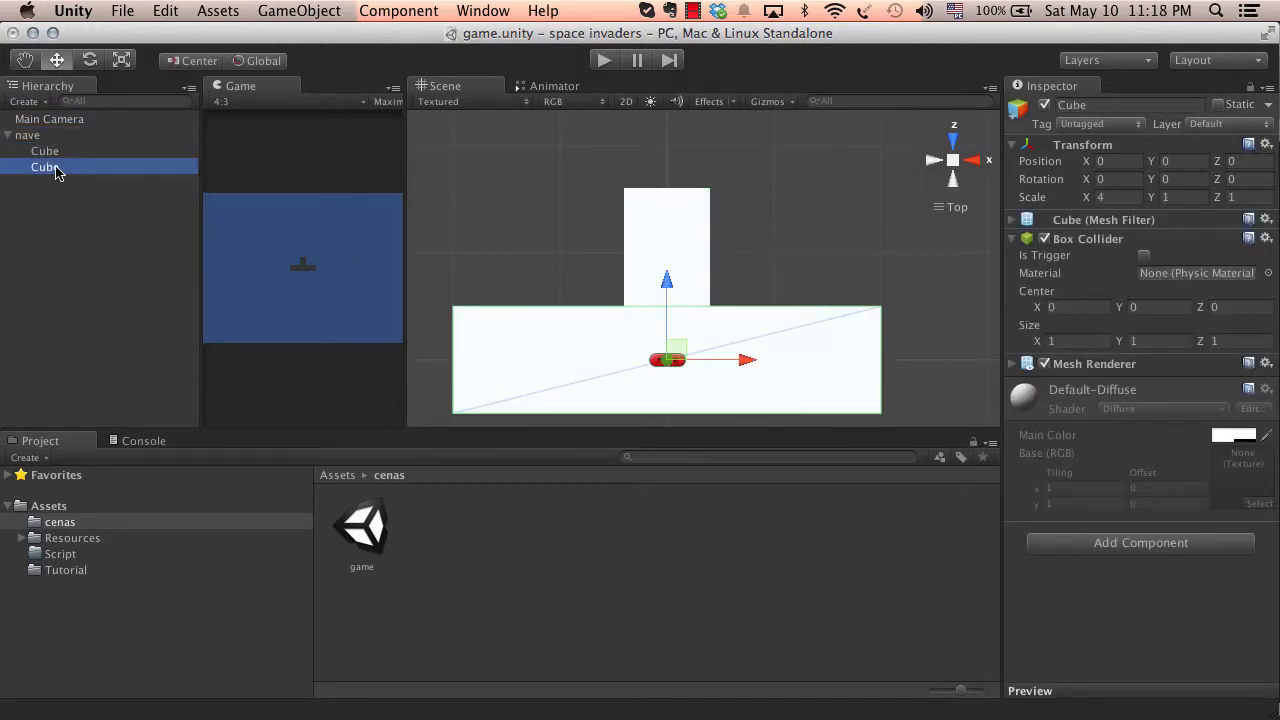
click(50, 151)
click(30, 136)
key(Return)
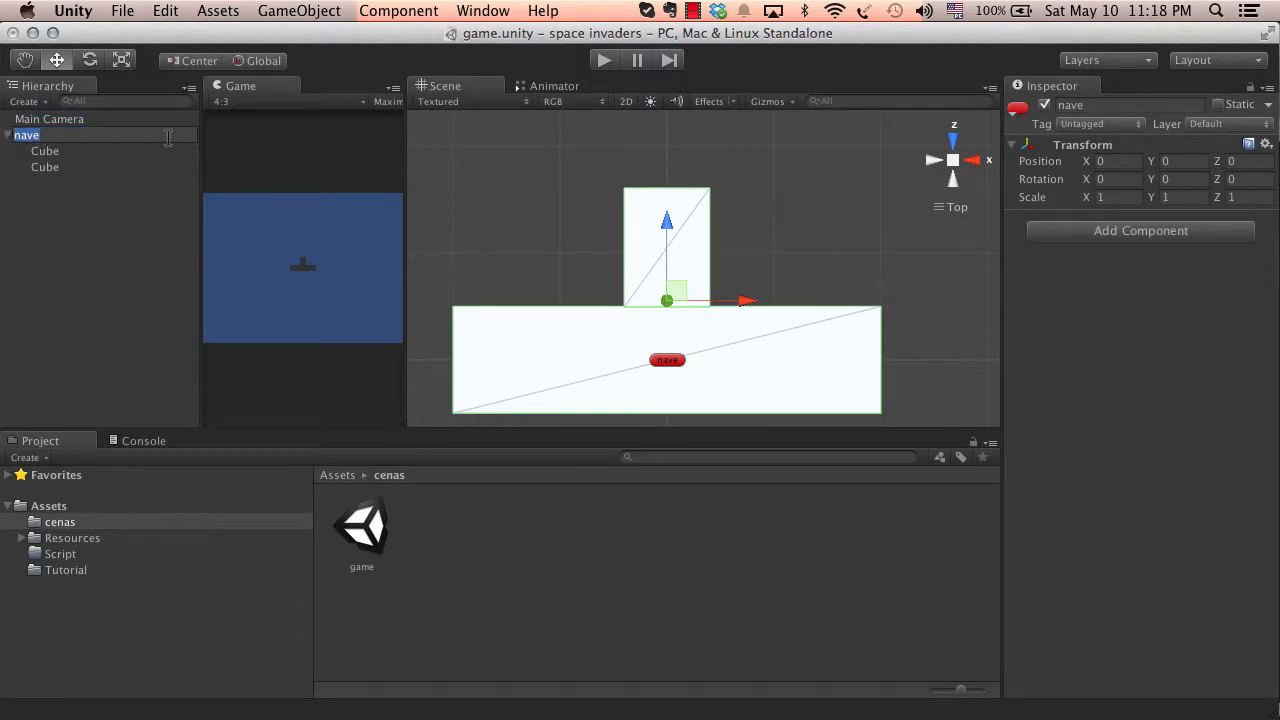
Create another empty game object and move it just beyond the ship's nose, to about -0.01 on X and 1.75 on Z
click(311, 11)
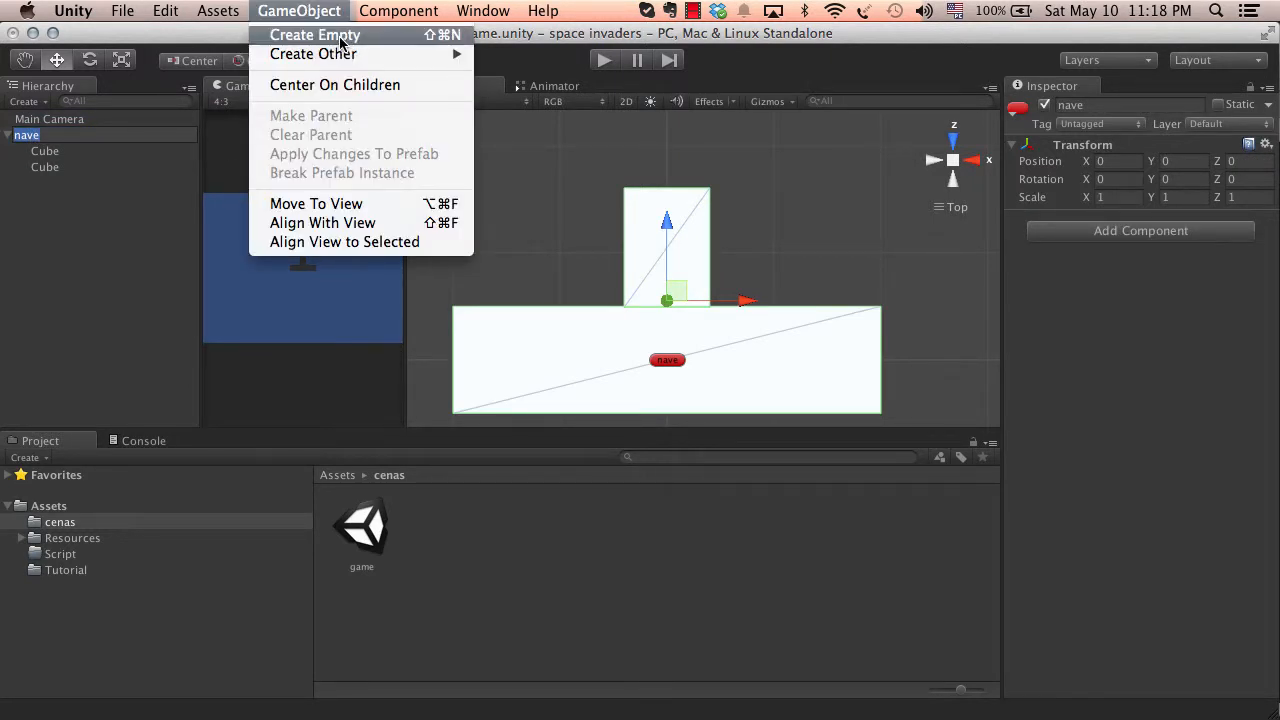
click(340, 42)
drag(696, 198, 757, 132)
drag(788, 175, 748, 180)
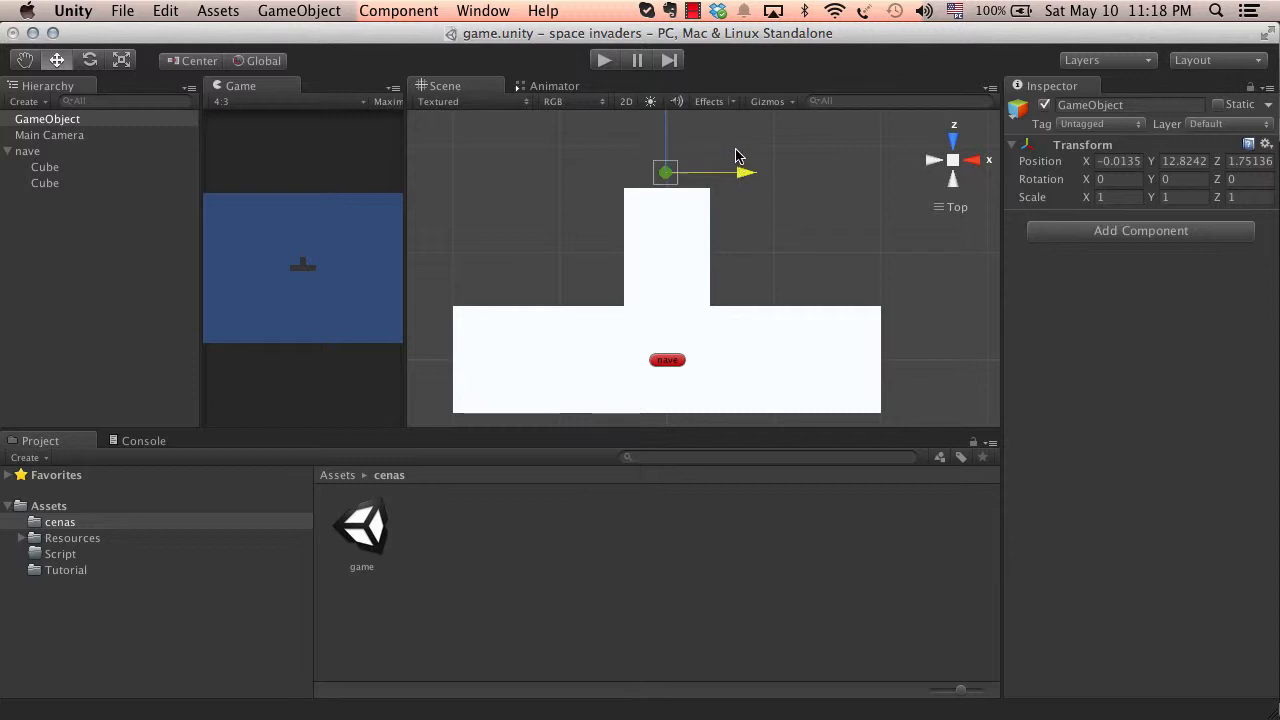
Move the empty game object closer to the ship's nose, to about 1.68 on Z
middle_drag(734, 149, 738, 234)
drag(669, 180, 717, 224)
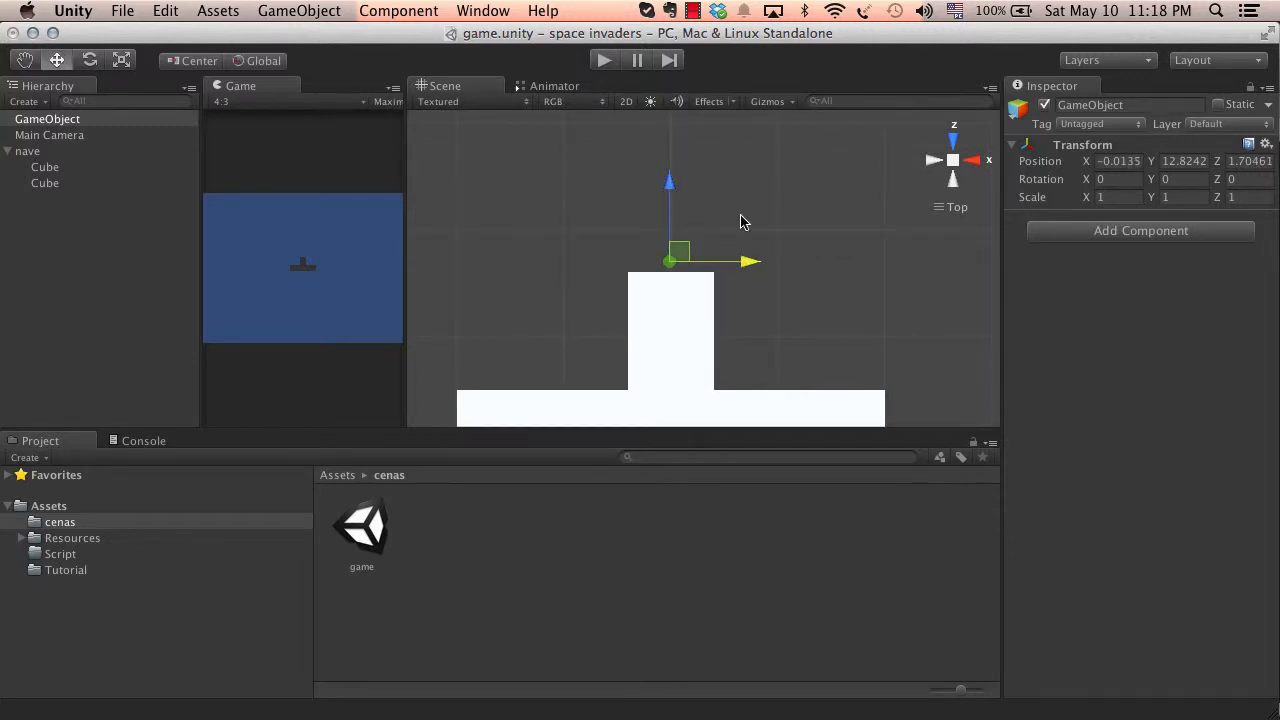
drag(670, 192, 671, 196)
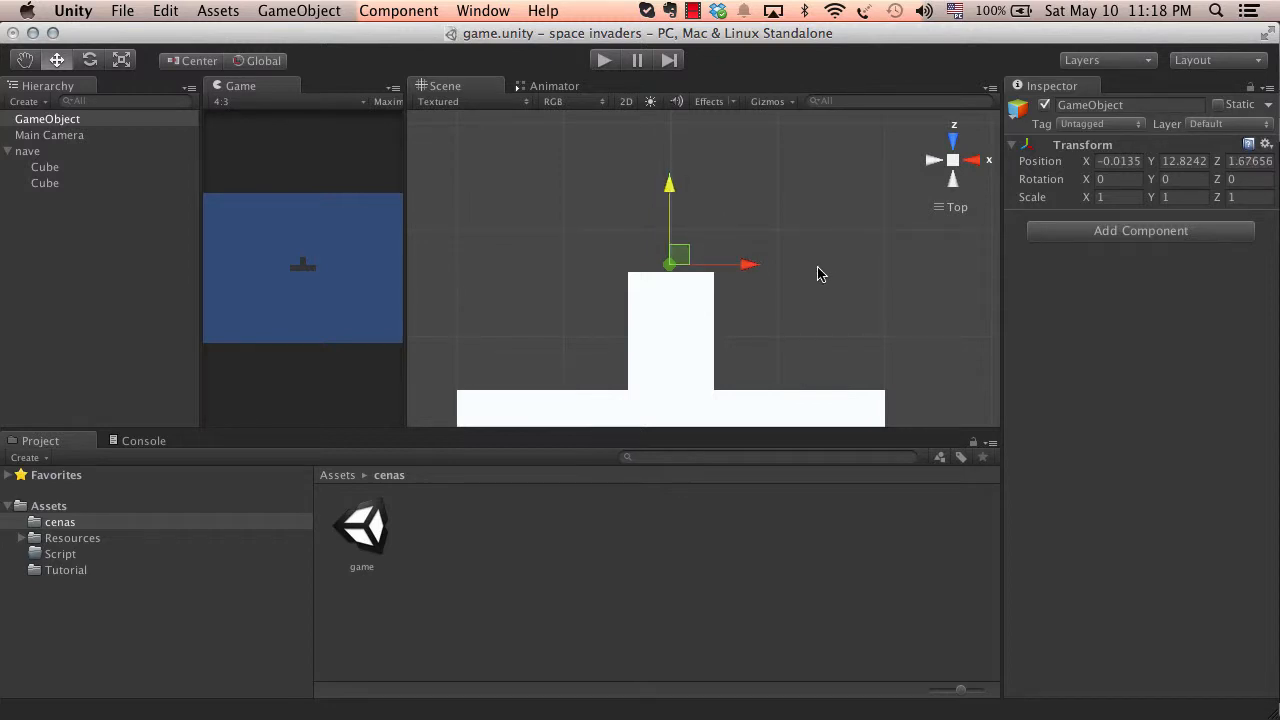
Assign a blue diamond icon to the empty game object at the ship's nose
click(1020, 109)
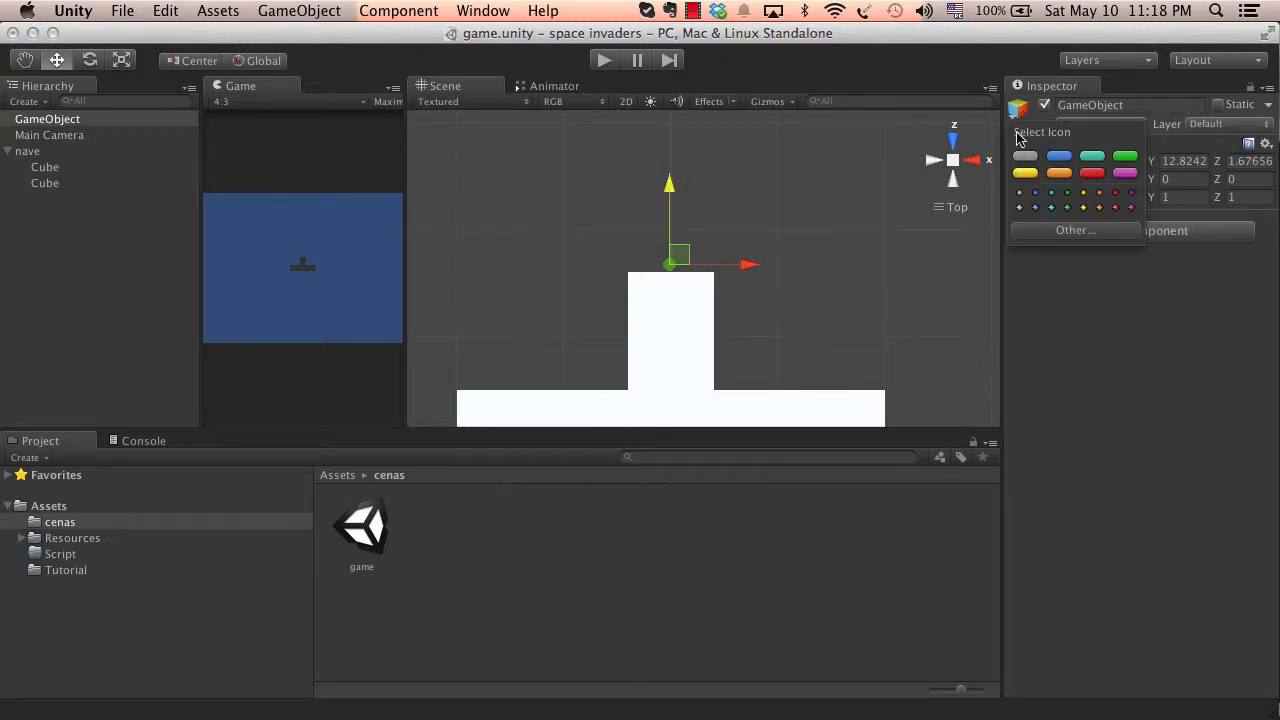
click(1037, 209)
click(829, 210)
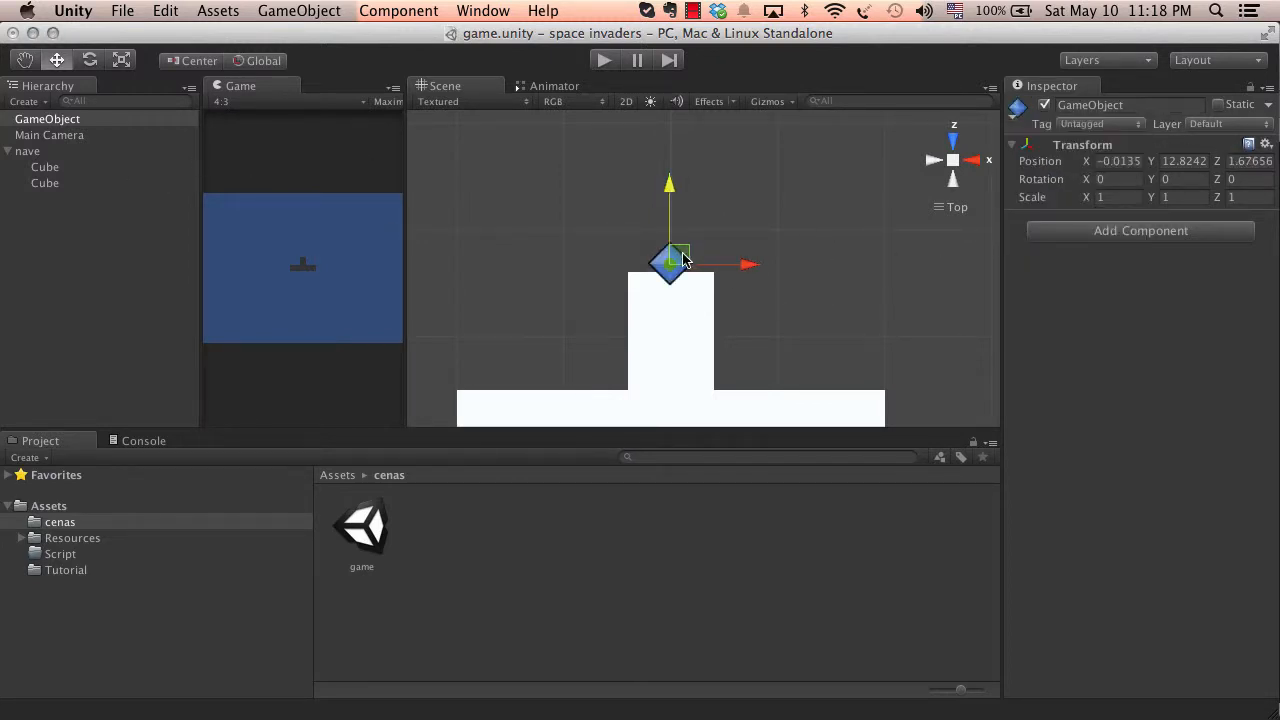
click(706, 251)
click(665, 261)
mouse_move(669, 215)
mouse_down()
mouse_move(669, 202)
mouse_move(669, 216)
mouse_up()
Rename the empty game object at the ship's nose as targetBala
double_click(43, 120)
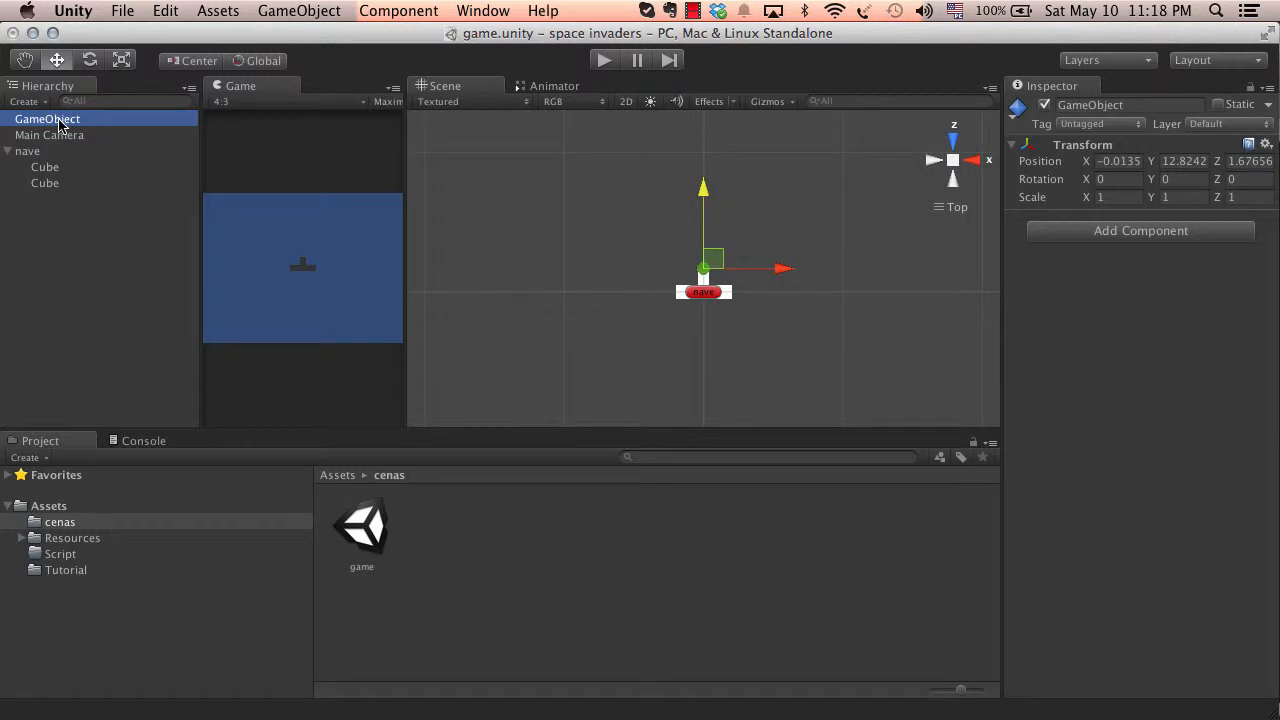
key(Return)
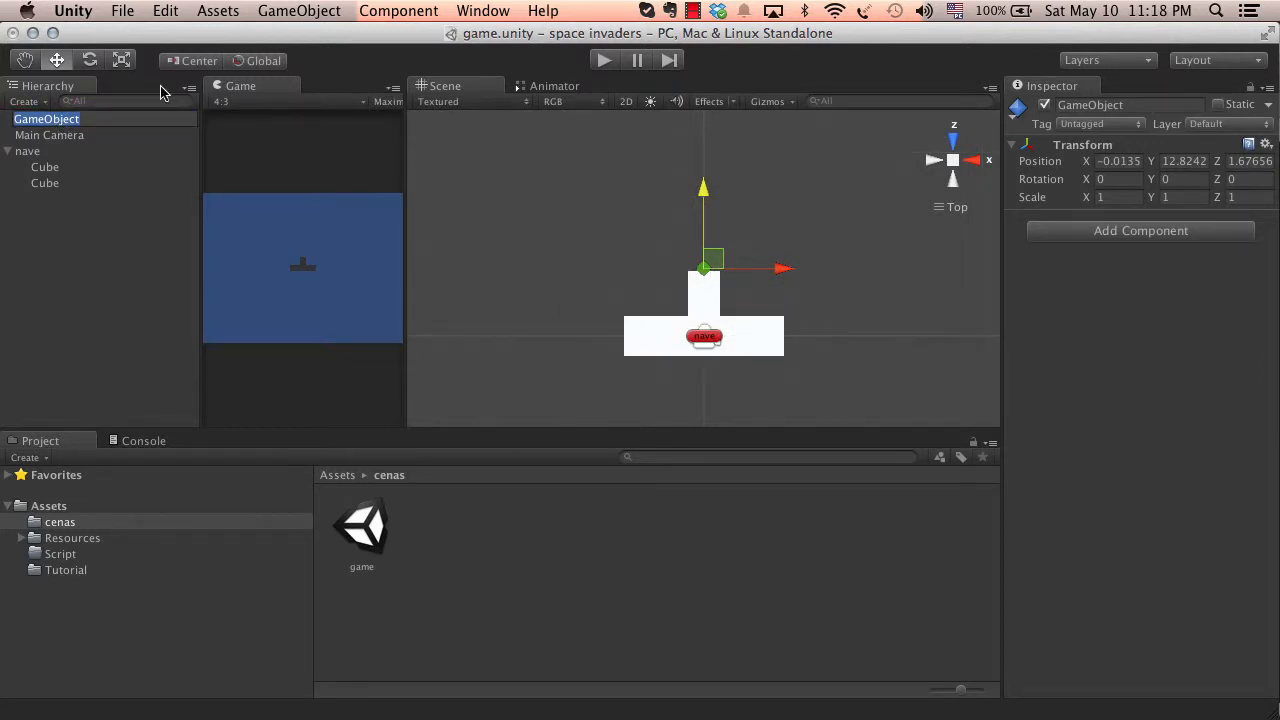
text(targetBala)
key(Return)
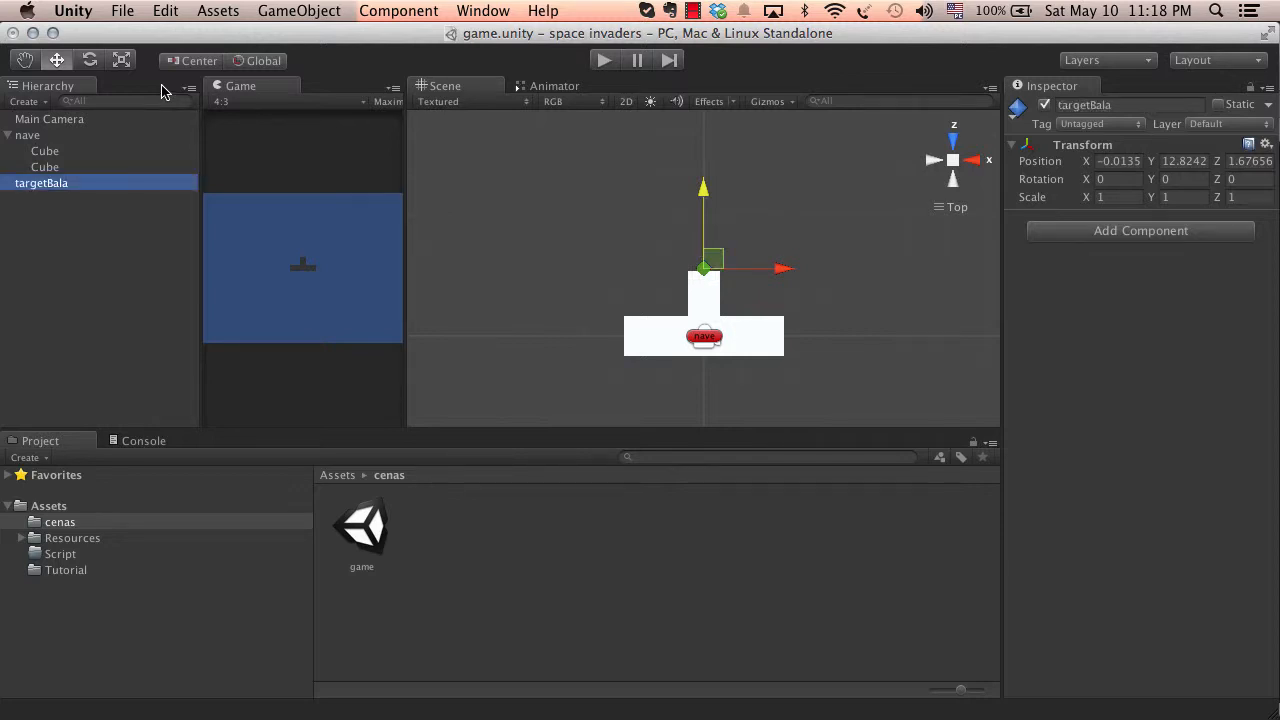
scroll(776, 195, up, 5)
scroll(778, 196, up, 3)
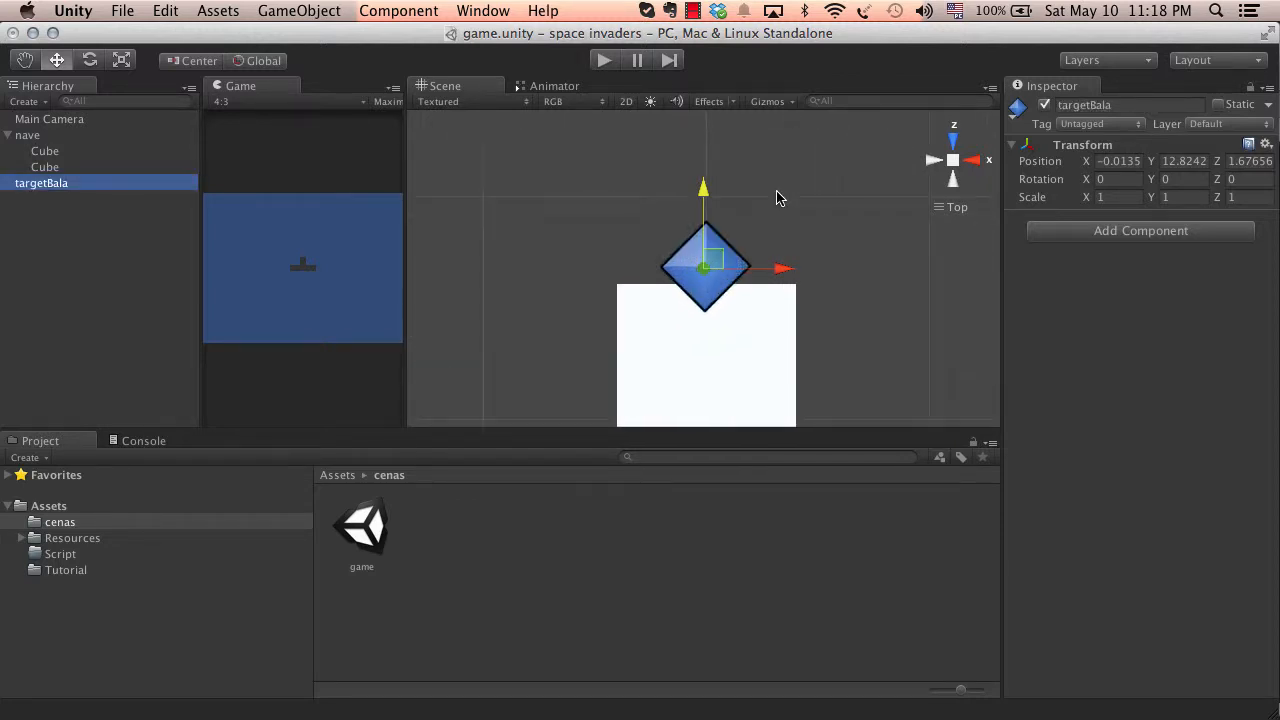
Make targetBala a child of nave, and test the grouping by moving nave along the X axis and undoing the move
drag(52, 196, 31, 138)
click(32, 138)
scroll(891, 383, down, 5)
drag(785, 366, 687, 365)
key(super+z)
scroll(757, 333, up, 3)
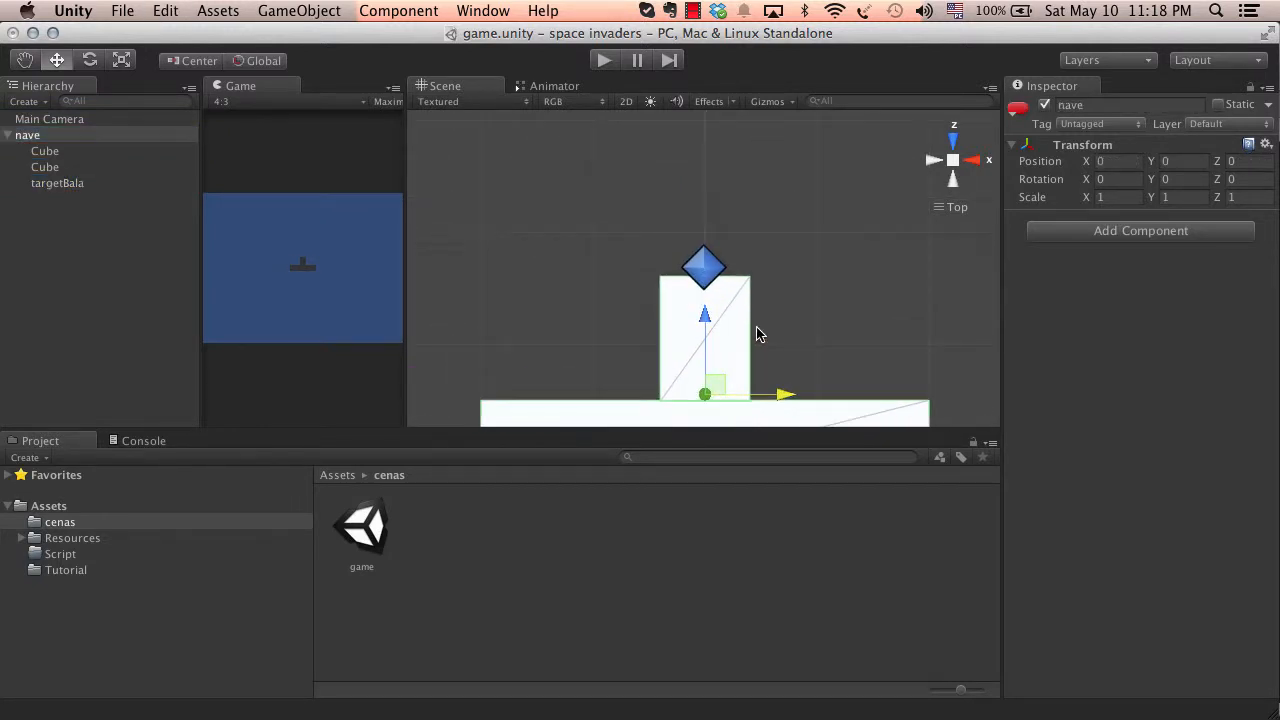
Examine the cubes and targetBala under nave one by one from the top, and collapse nave in the hierarchy
scroll(758, 334, down, 5)
middle_drag(815, 416, 803, 349)
scroll(803, 349, up, 4)
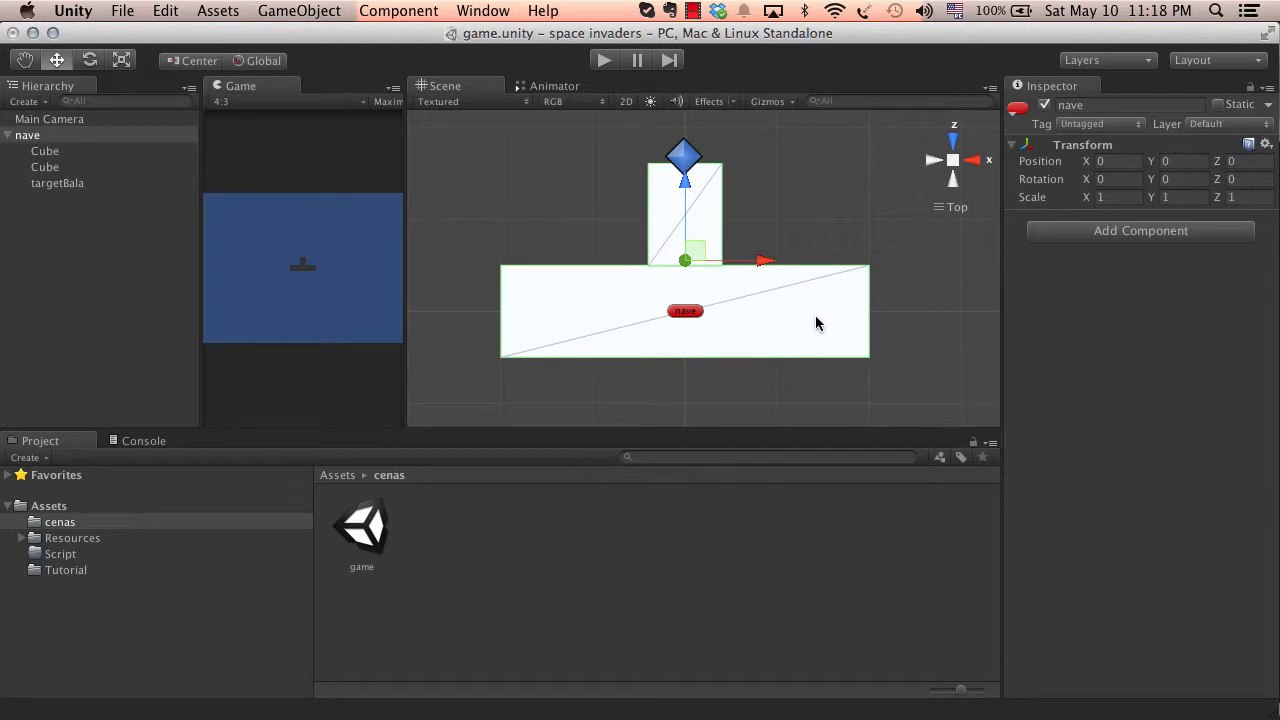
click(86, 153)
click(84, 169)
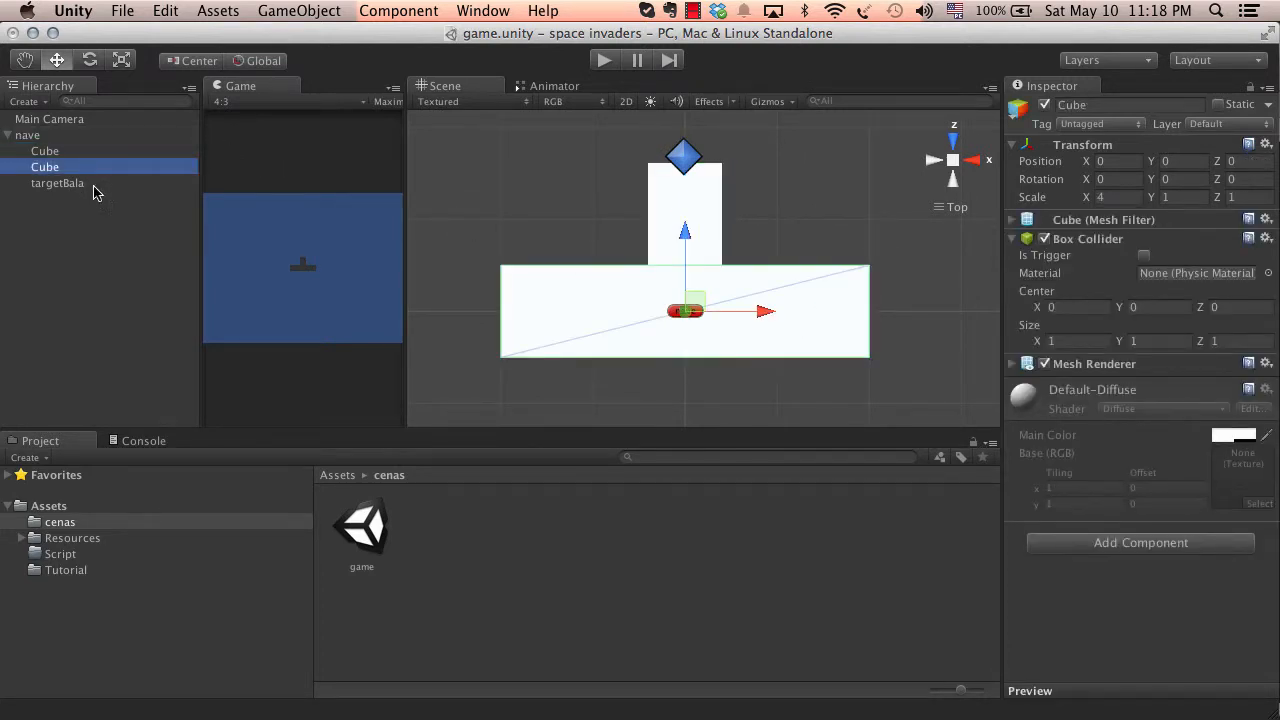
click(96, 190)
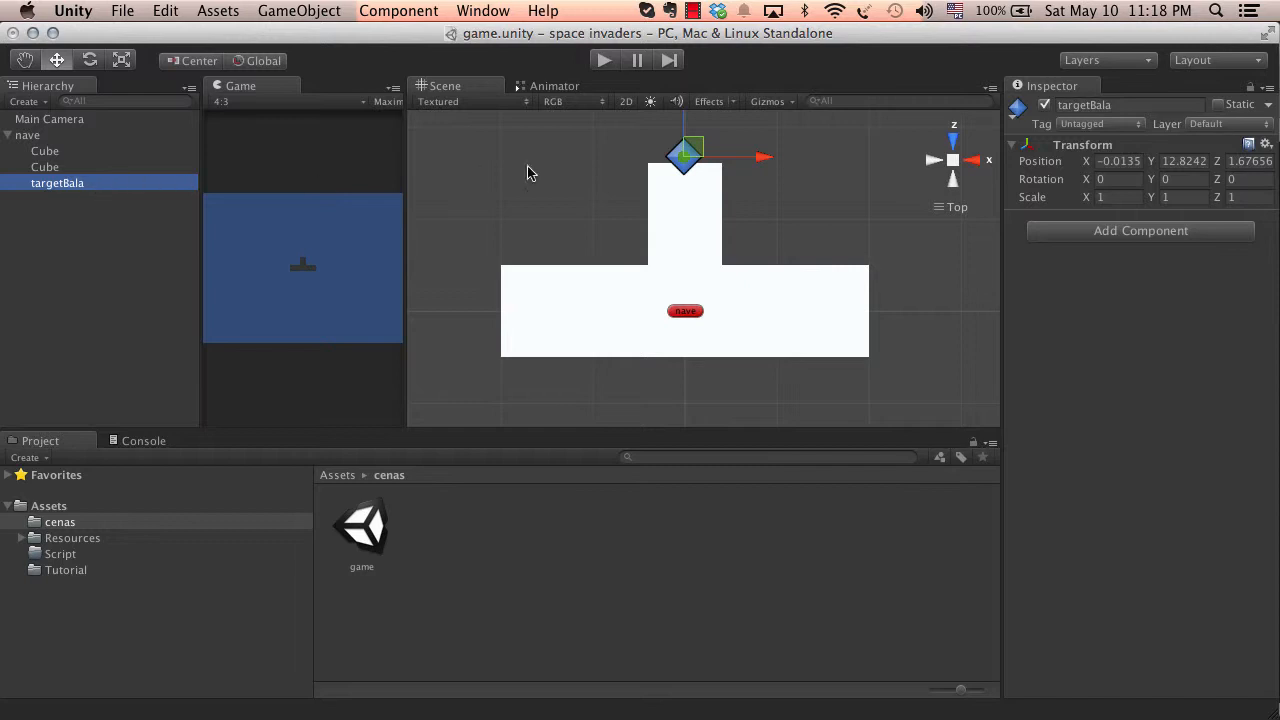
middle_drag(726, 157, 726, 258)
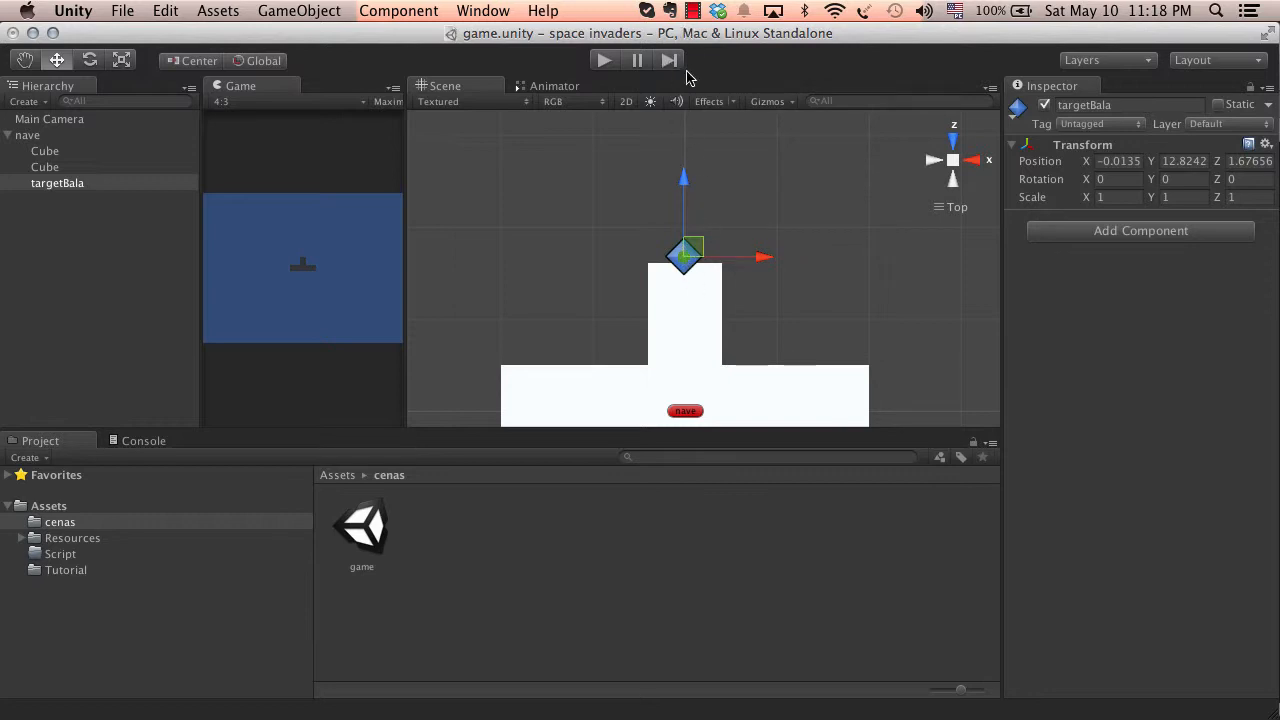
middle_drag(758, 246, 650, 180)
click(40, 135)
click(7, 135)
middle_drag(562, 232, 616, 178)
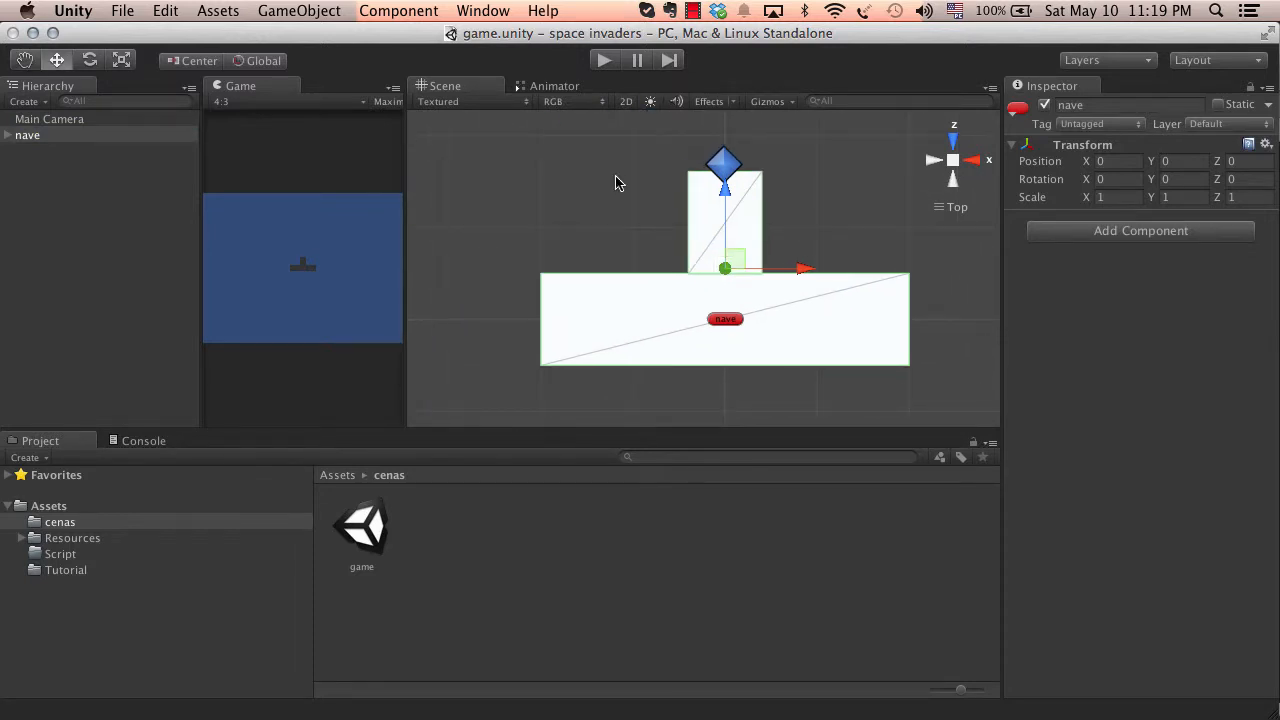
Examine the ship in the Scene from the side, front, back and top
click(935, 162)
click(935, 162)
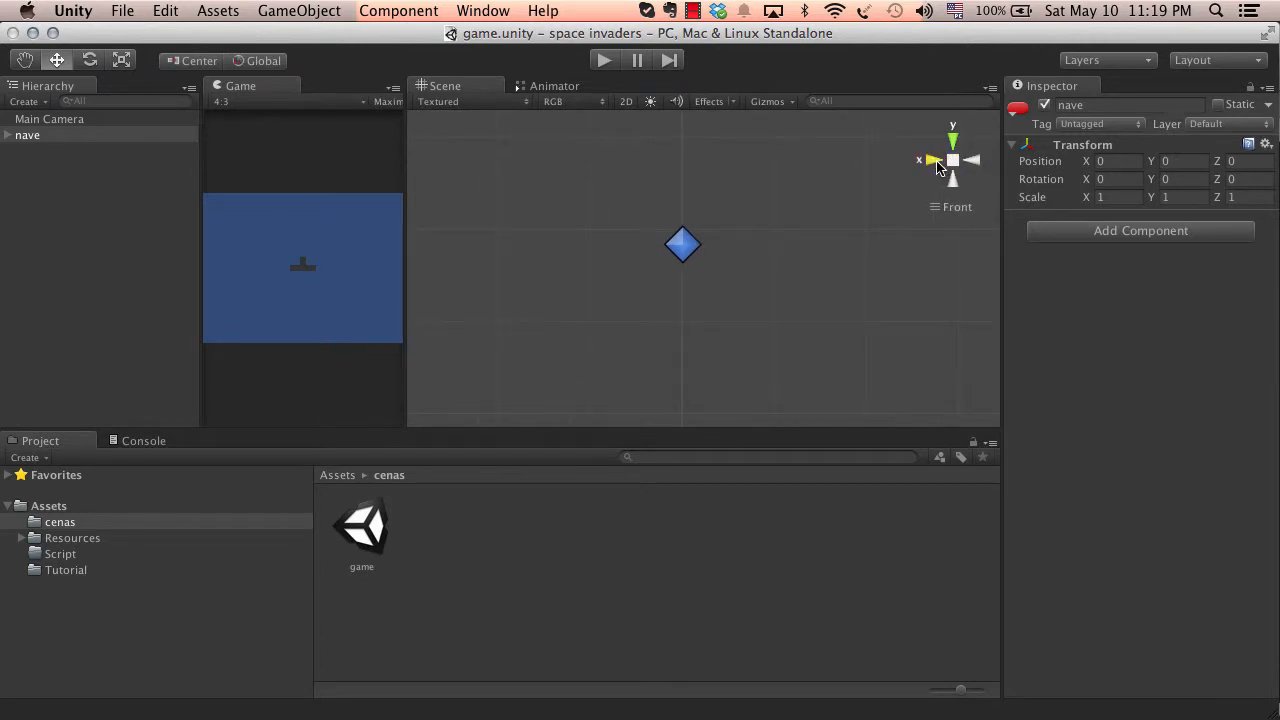
scroll(813, 210, down, 5)
right_drag(814, 224, 816, 229)
mouse_move(814, 229)
mouse_down()
mouse_move(806, 289)
mouse_move(805, 240)
mouse_up()
double_click(28, 136)
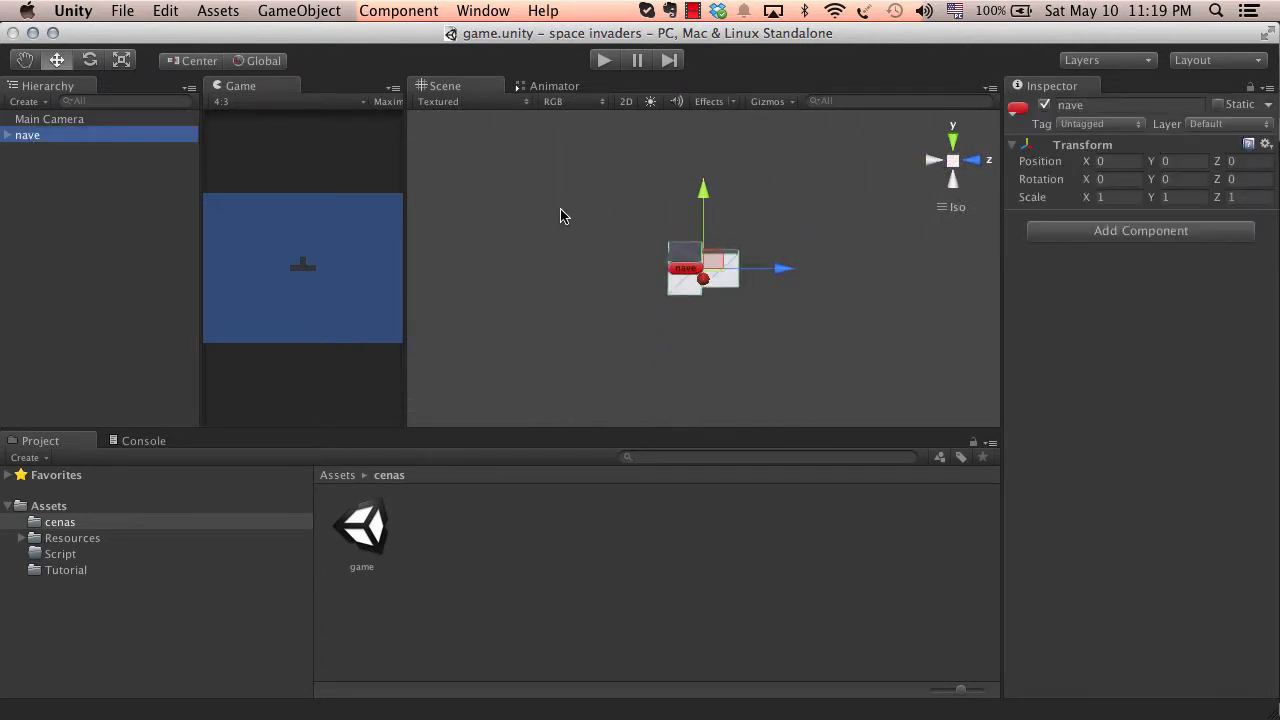
click(975, 162)
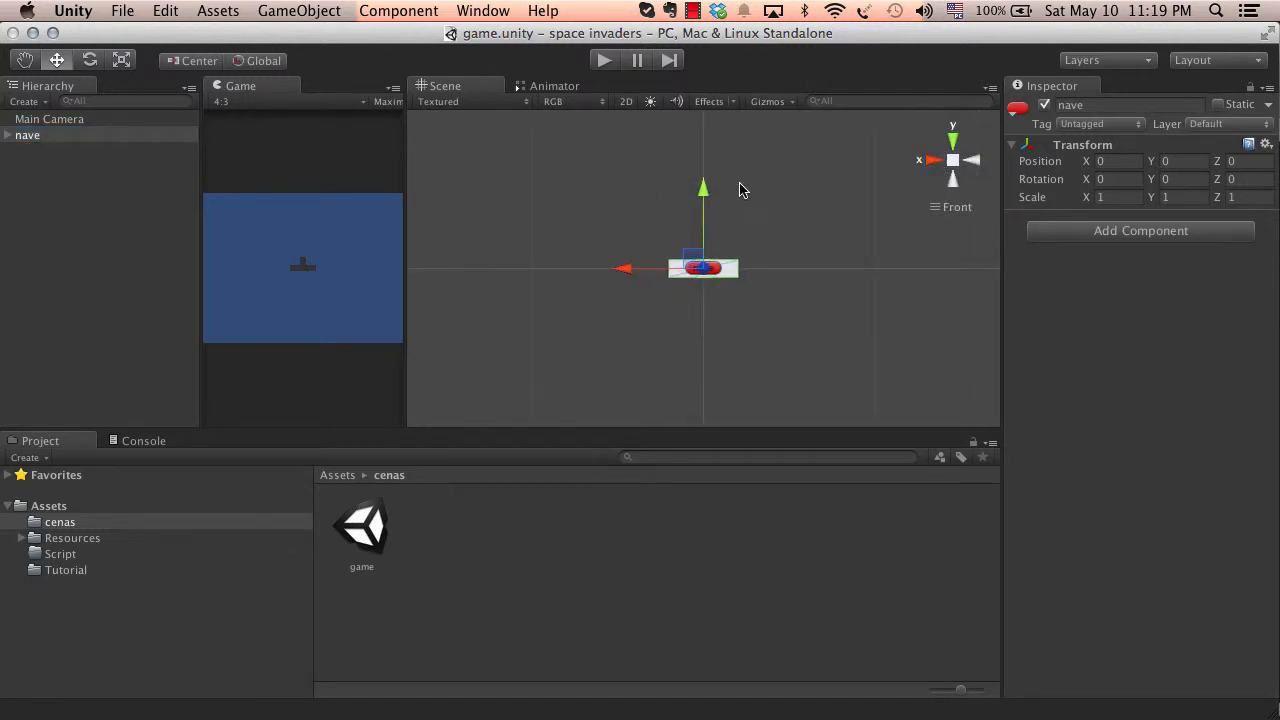
click(928, 166)
click(930, 166)
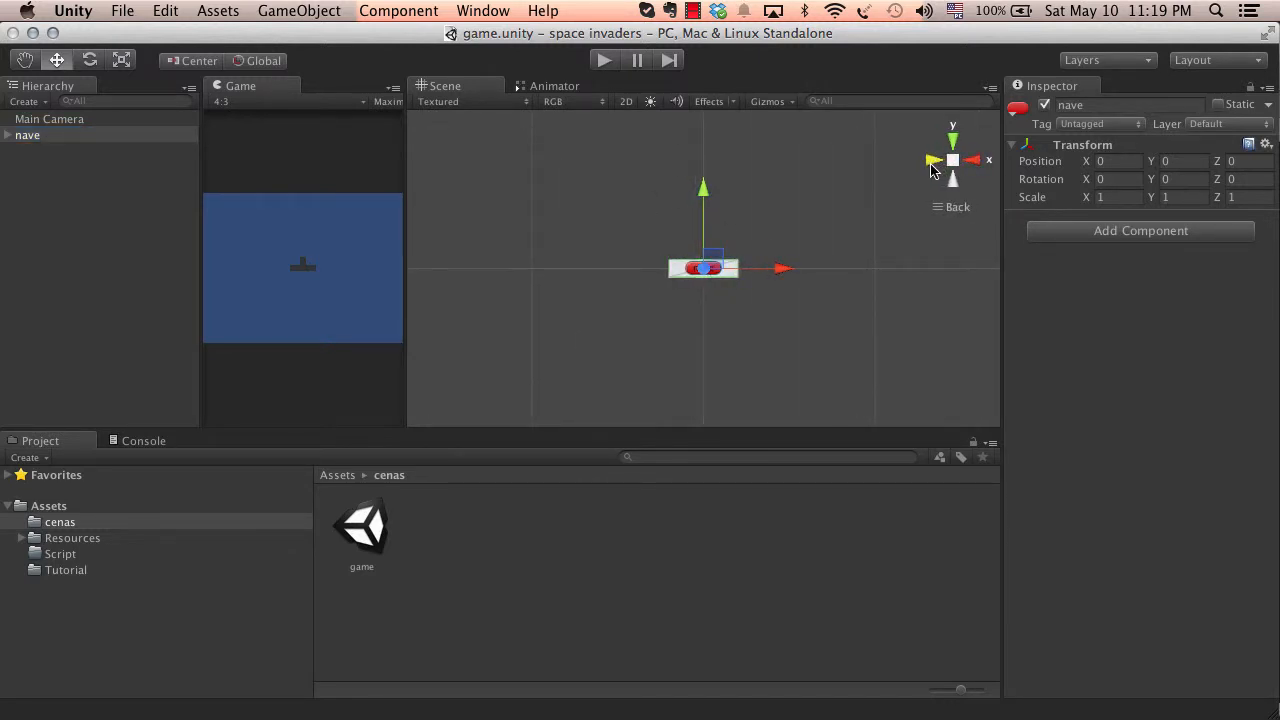
click(930, 168)
click(930, 170)
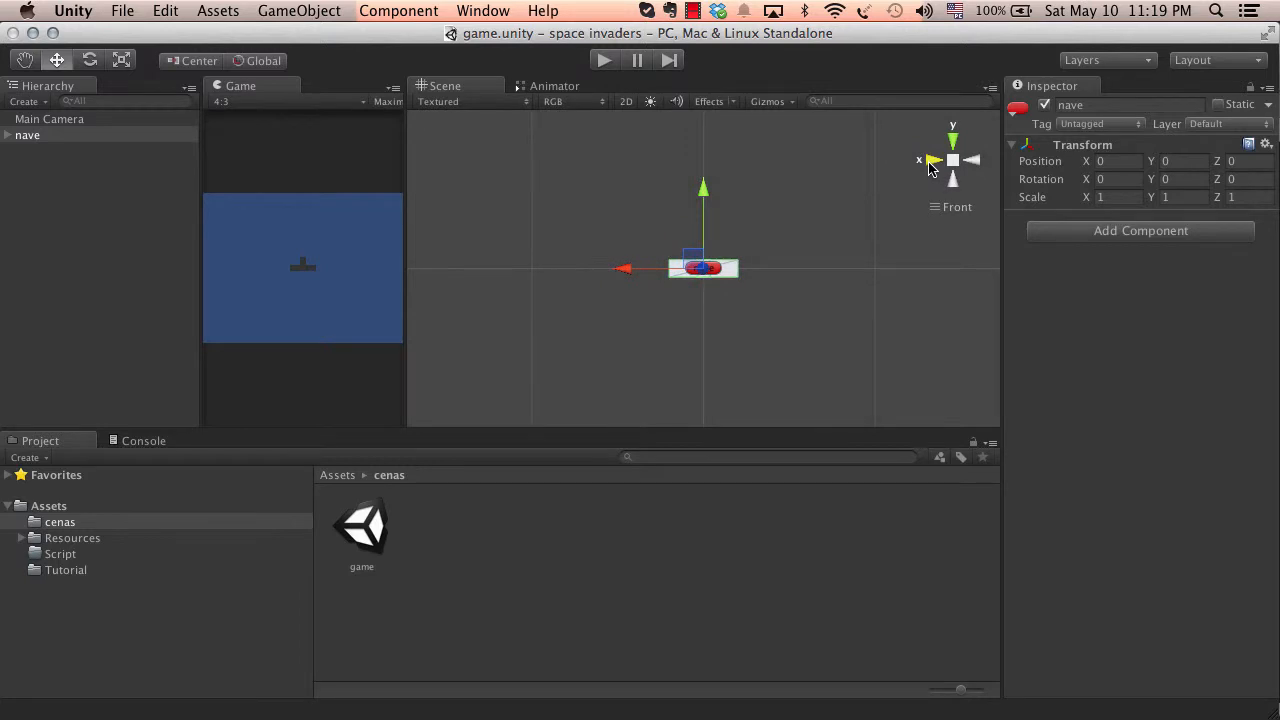
click(930, 169)
click(982, 165)
click(954, 142)
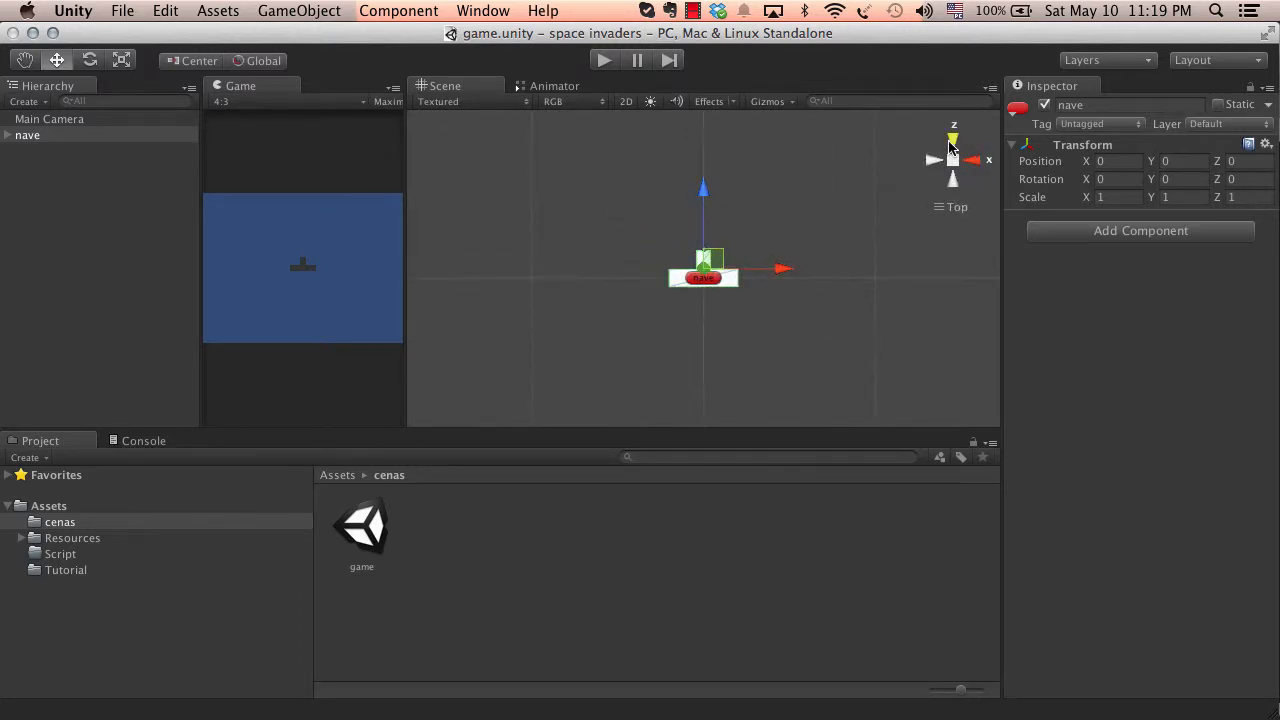
Compare the perspective and isometric projections of the ship from the front and from an orbited angle
click(954, 142)
click(954, 165)
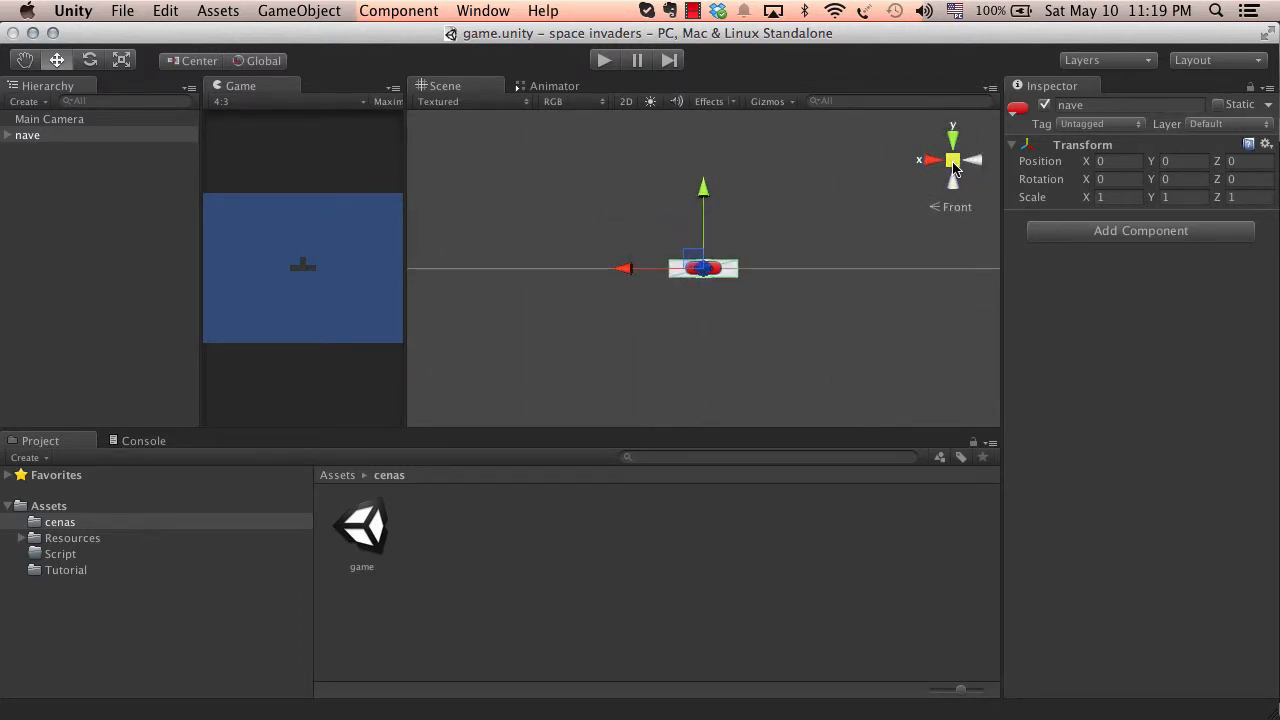
click(954, 164)
alt+drag(824, 197, 1023, 337)
click(954, 165)
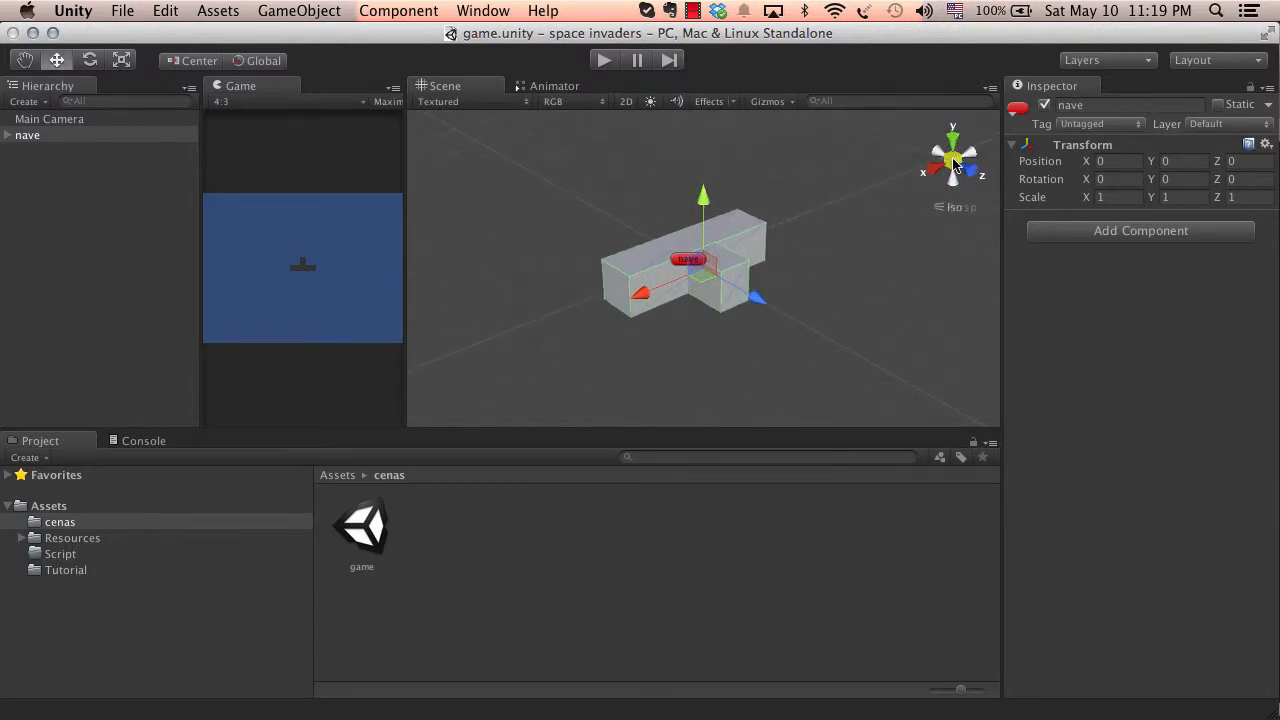
click(954, 164)
right_click(954, 164)
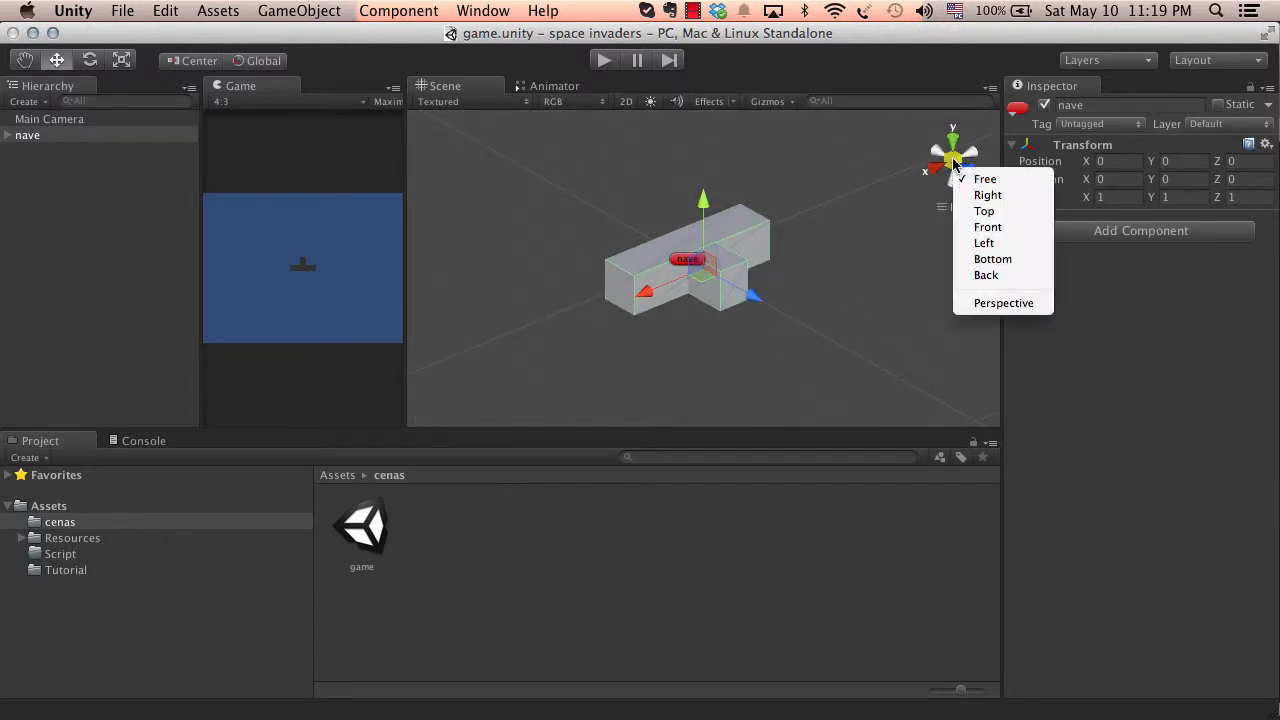
click(953, 161)
click(954, 161)
click(955, 162)
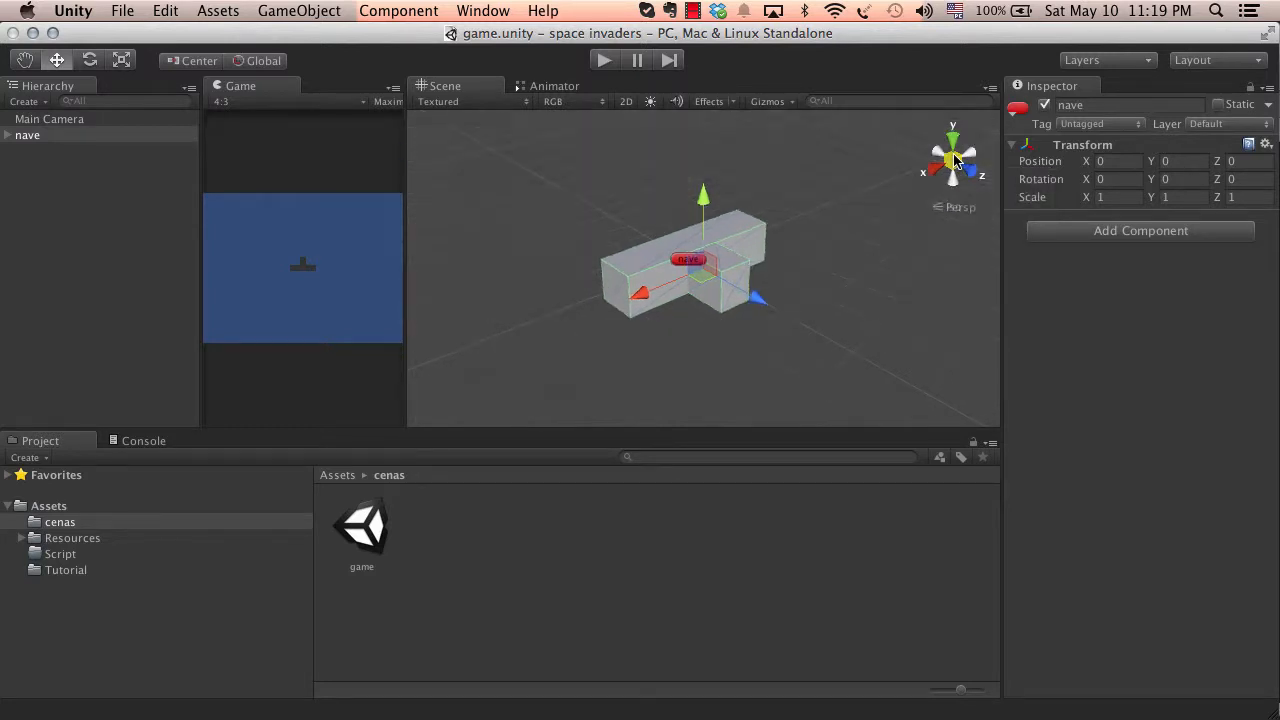
click(955, 162)
click(955, 160)
click(956, 160)
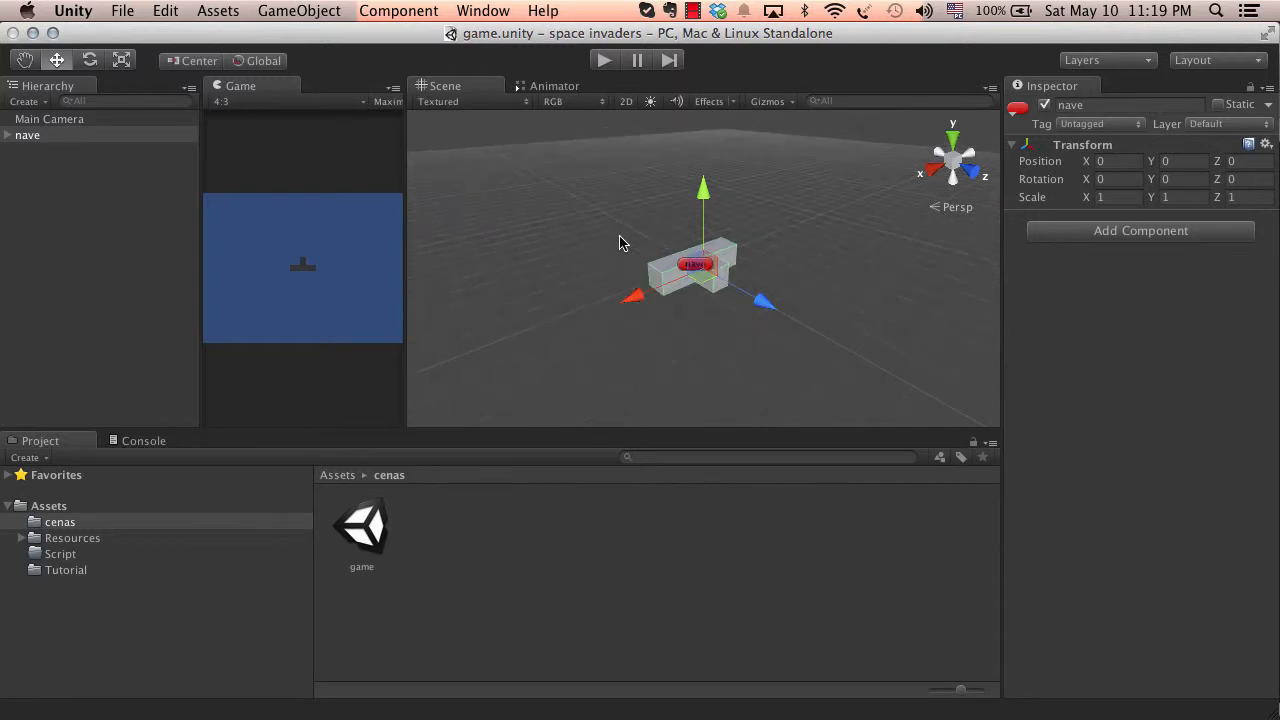
In an orthographic Right view, lower targetBala to the ship's height, about -0.02 on Y
alt+drag(651, 229, 875, 190)
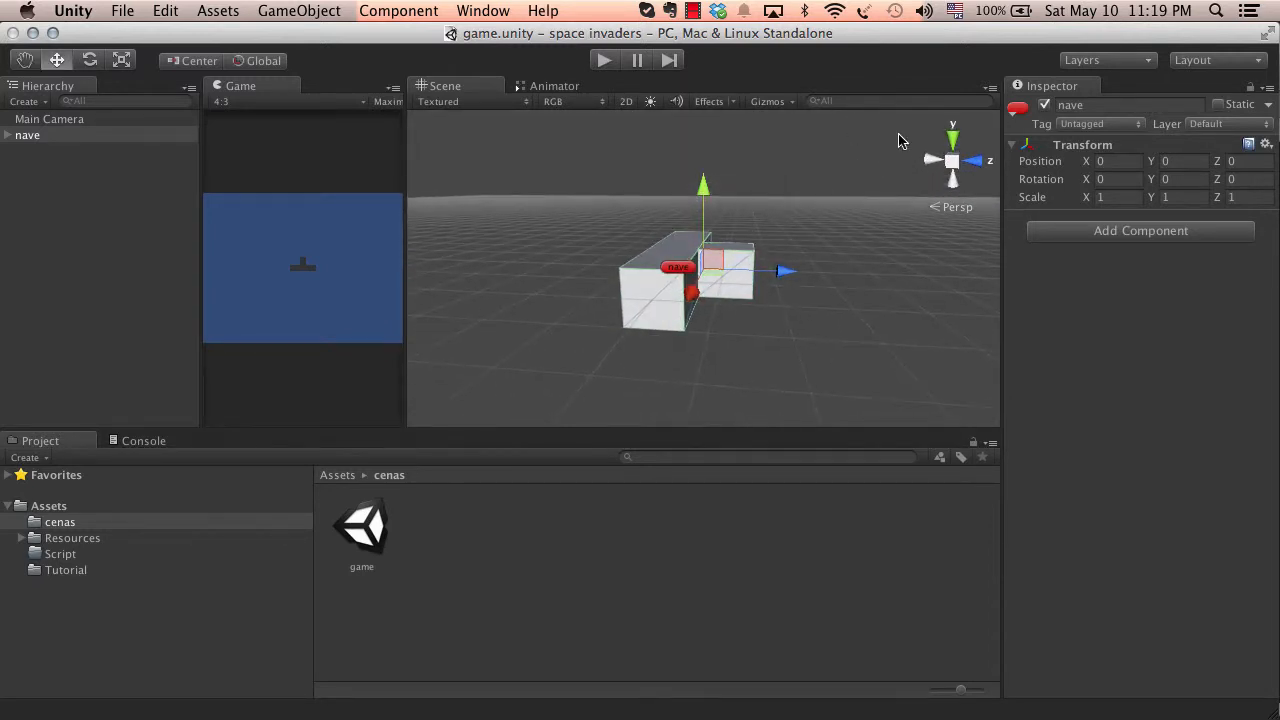
click(975, 161)
click(935, 161)
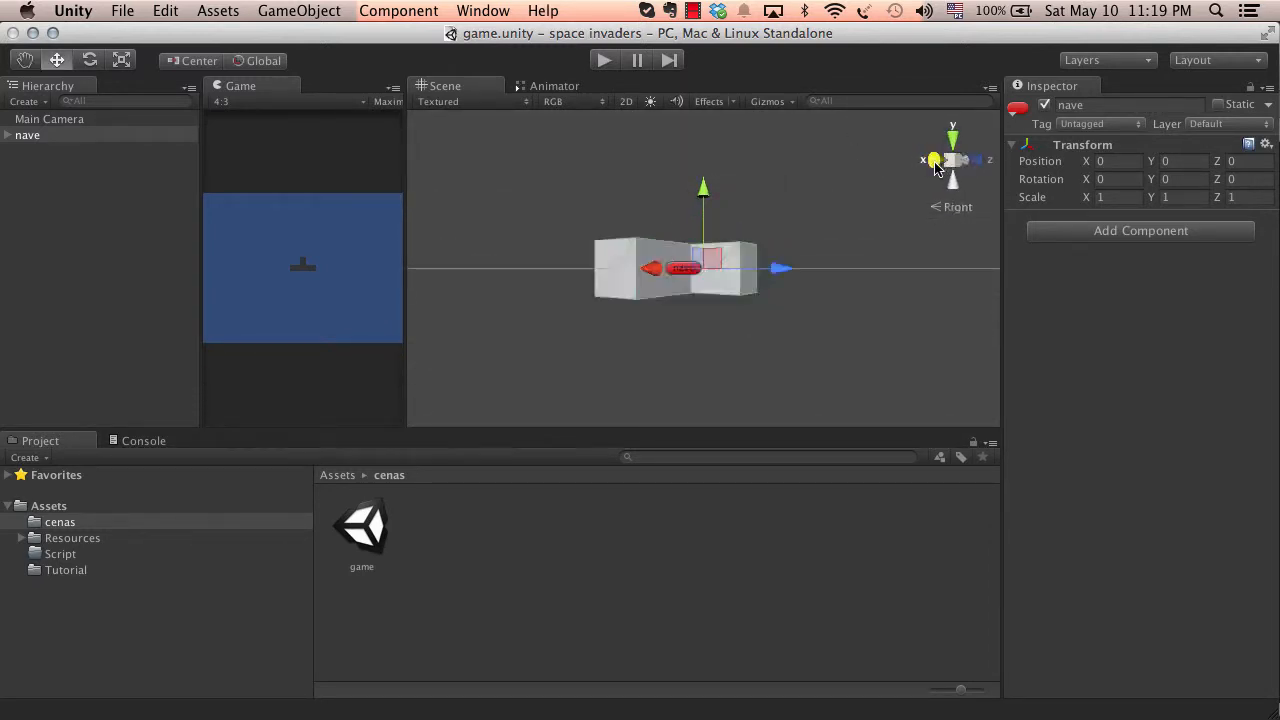
click(955, 162)
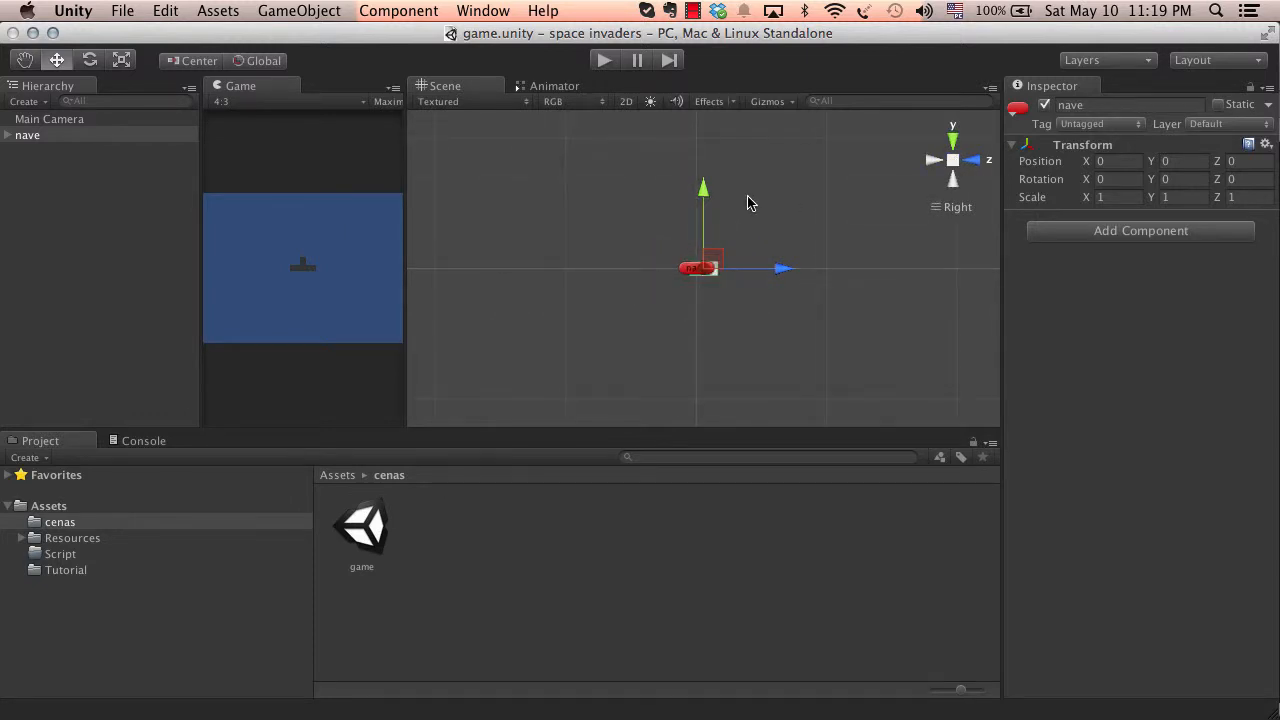
click(6, 136)
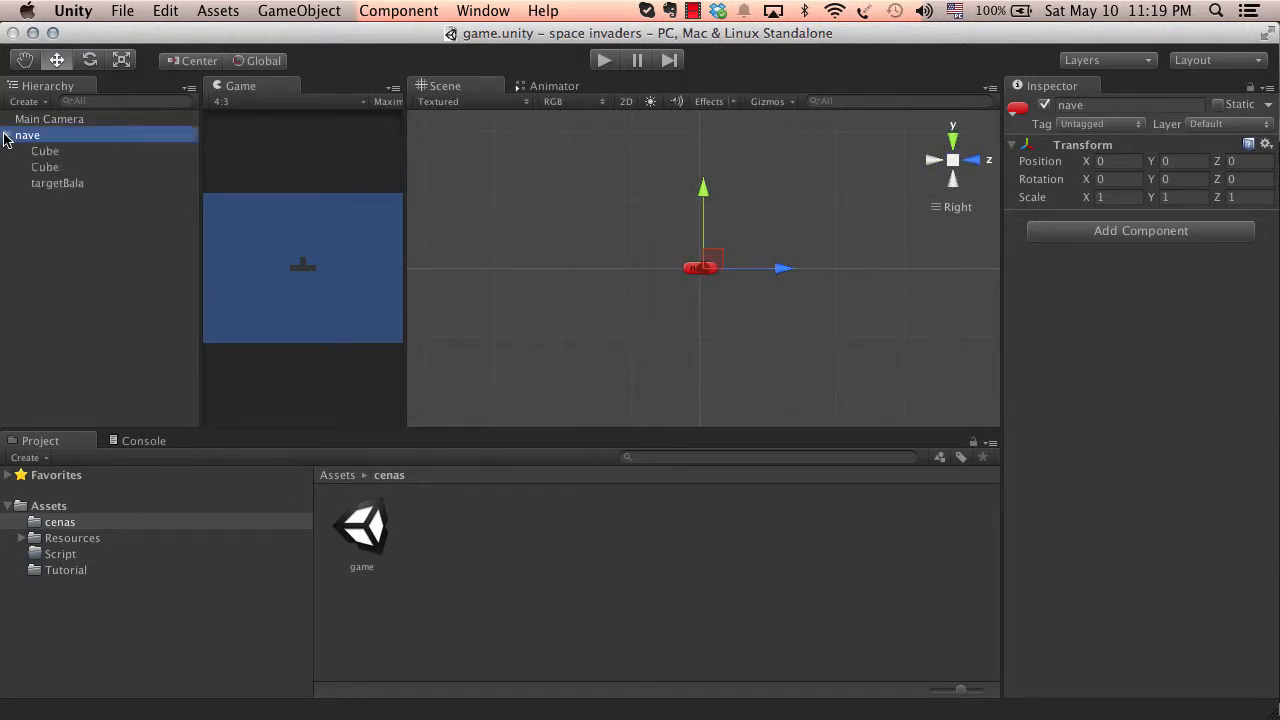
double_click(57, 183)
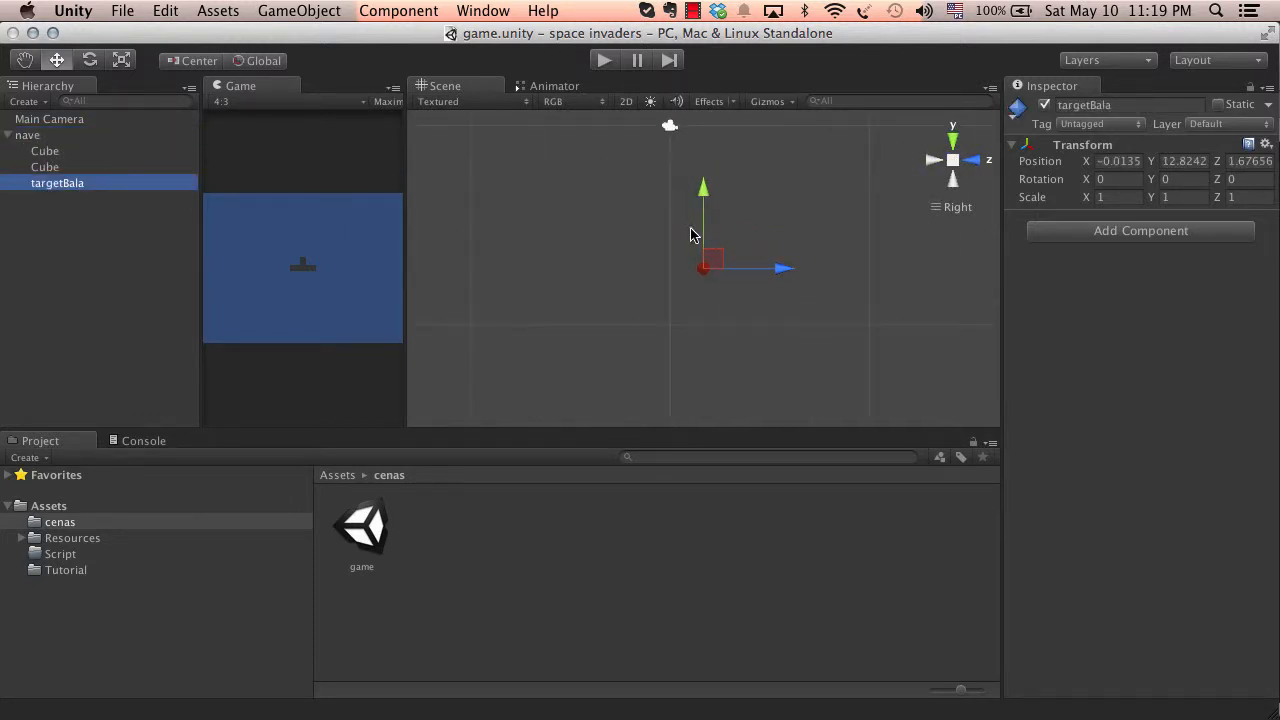
scroll(734, 317, down, 5)
middle_drag(731, 310, 718, 260)
scroll(723, 279, up, 3)
drag(689, 121, 701, 294)
scroll(703, 305, up, 5)
middle_drag(740, 400, 720, 216)
scroll(703, 263, up, 3)
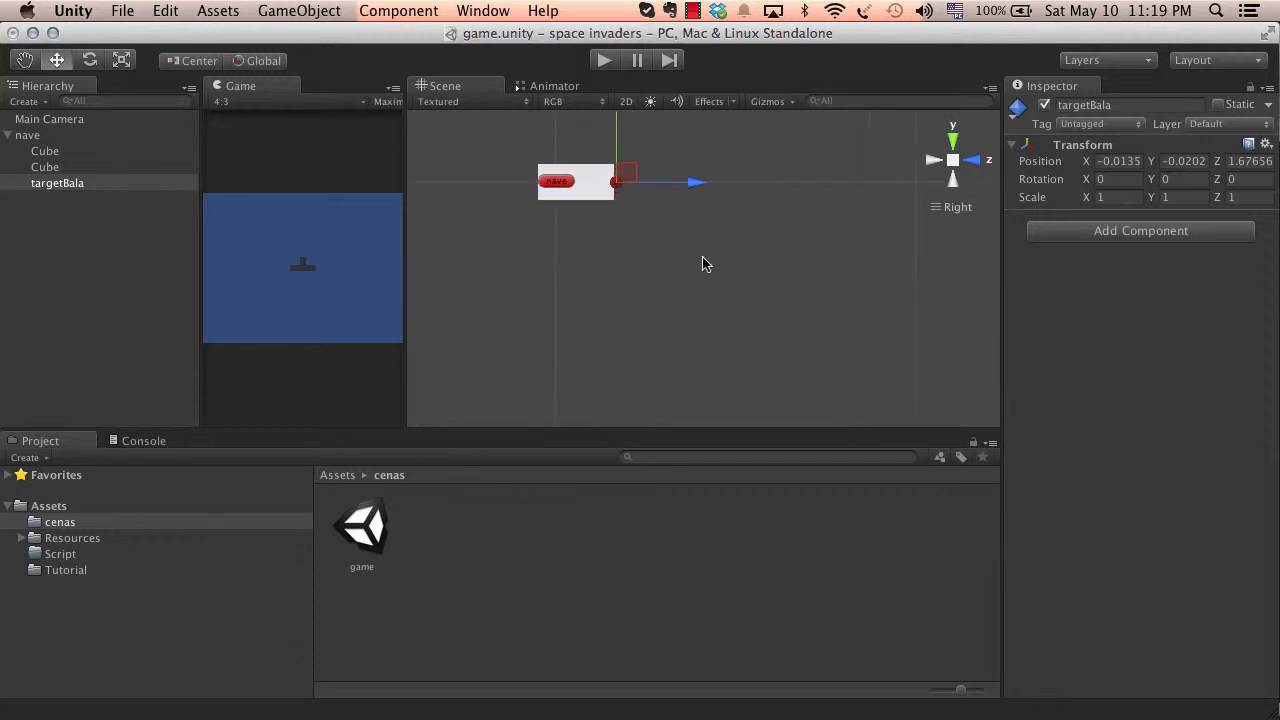
Fine-tune targetBala at the ship's nose to about 0 on Y and 1.68 on Z, and check it from the back
middle_drag(625, 181, 683, 277)
scroll(683, 277, up, 8)
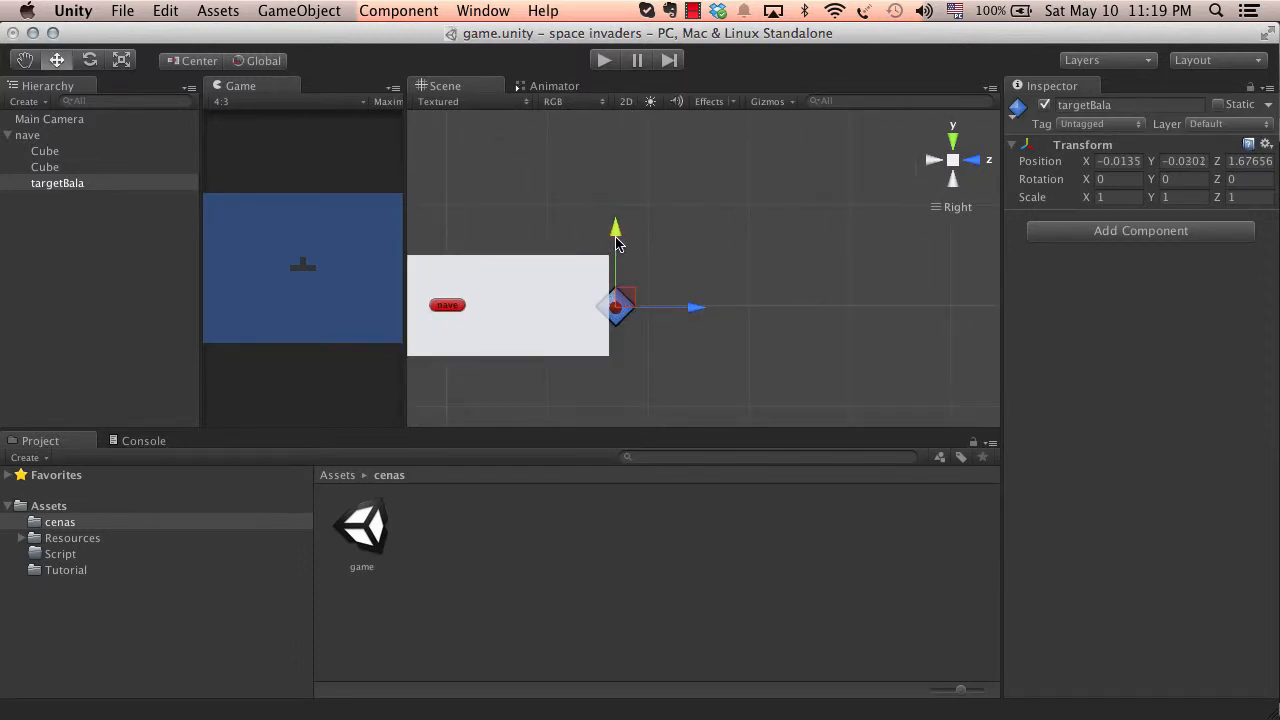
alt+drag(617, 229, 694, 289)
click(948, 176)
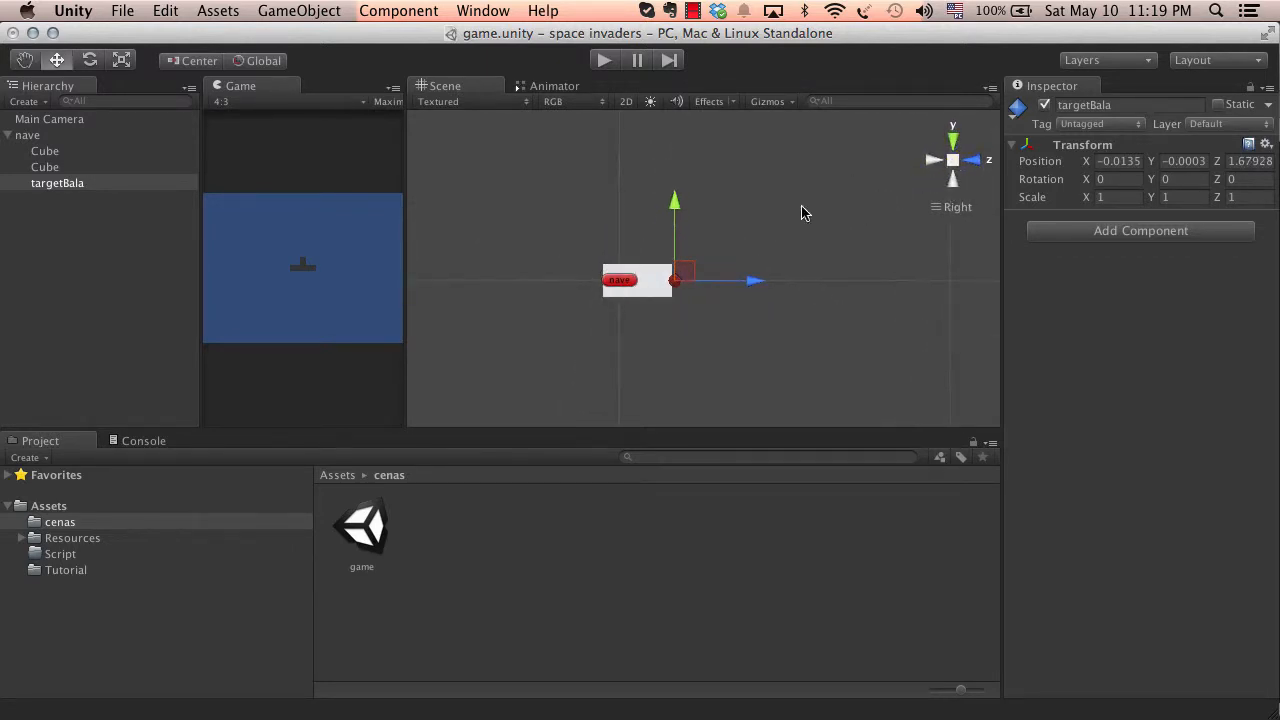
click(931, 161)
middle_drag(843, 183, 717, 174)
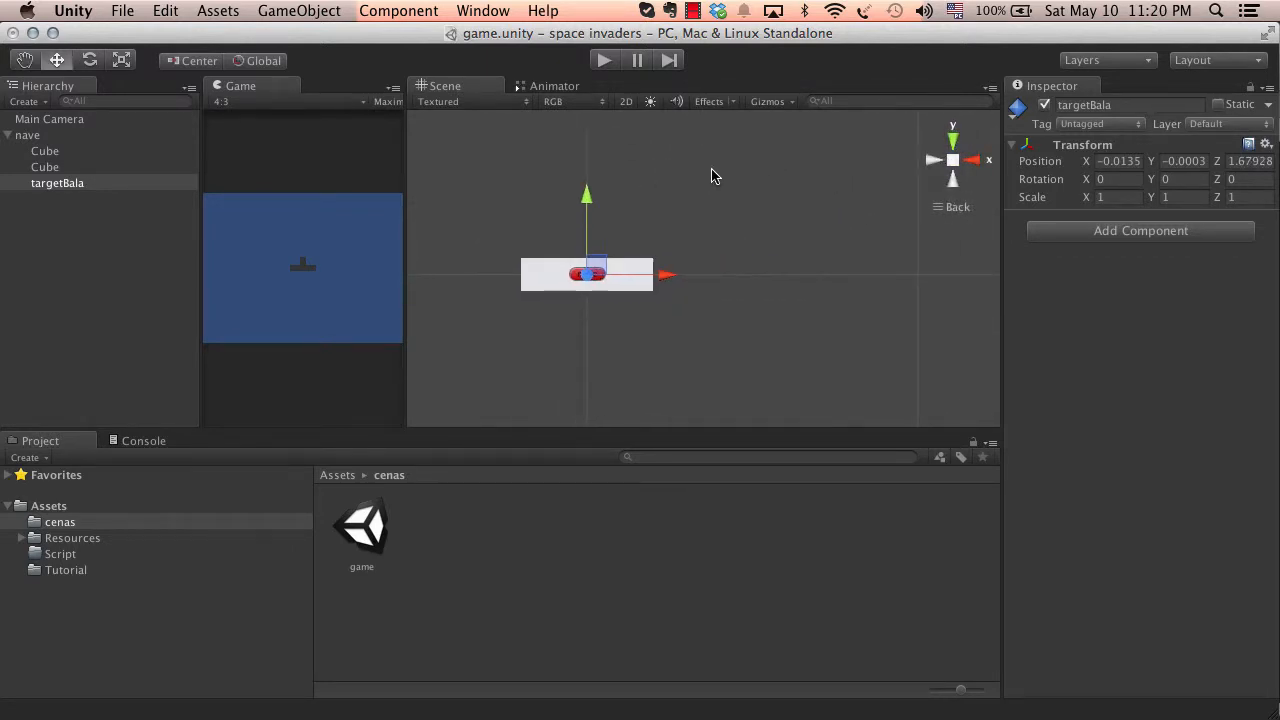
Add a capsule primitive to the scene
click(287, 12)
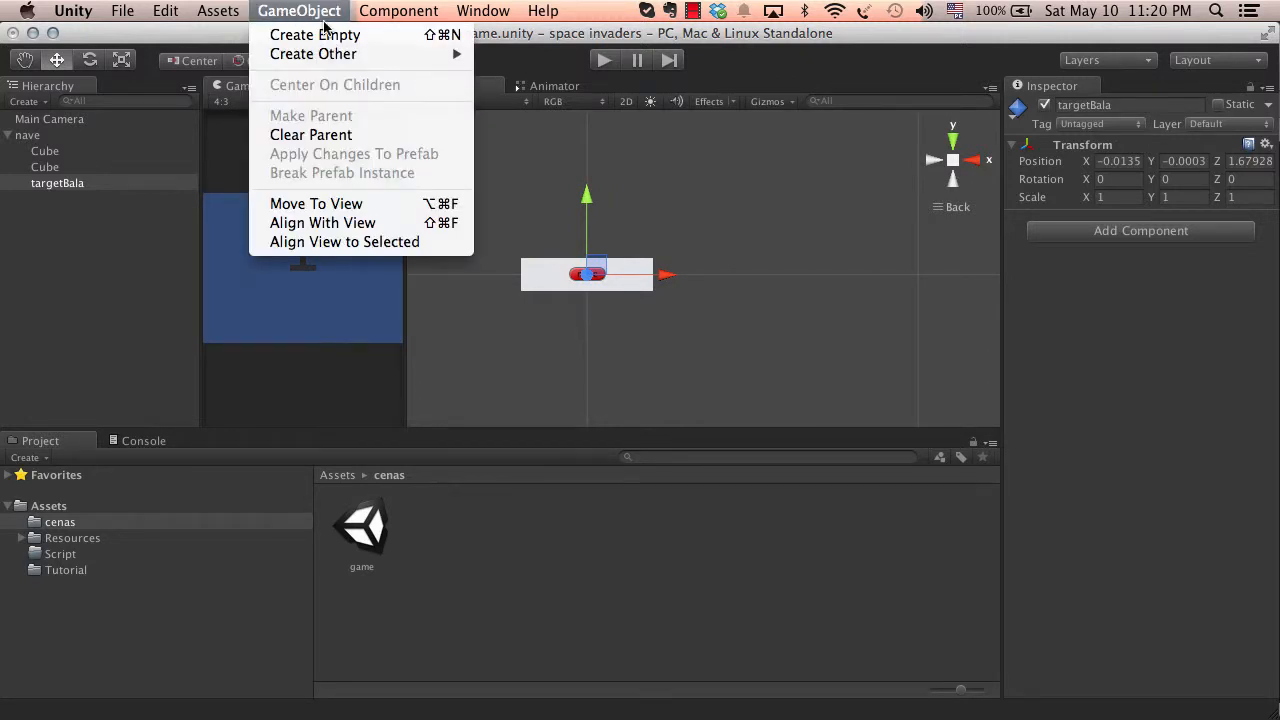
mouse_move(350, 55)
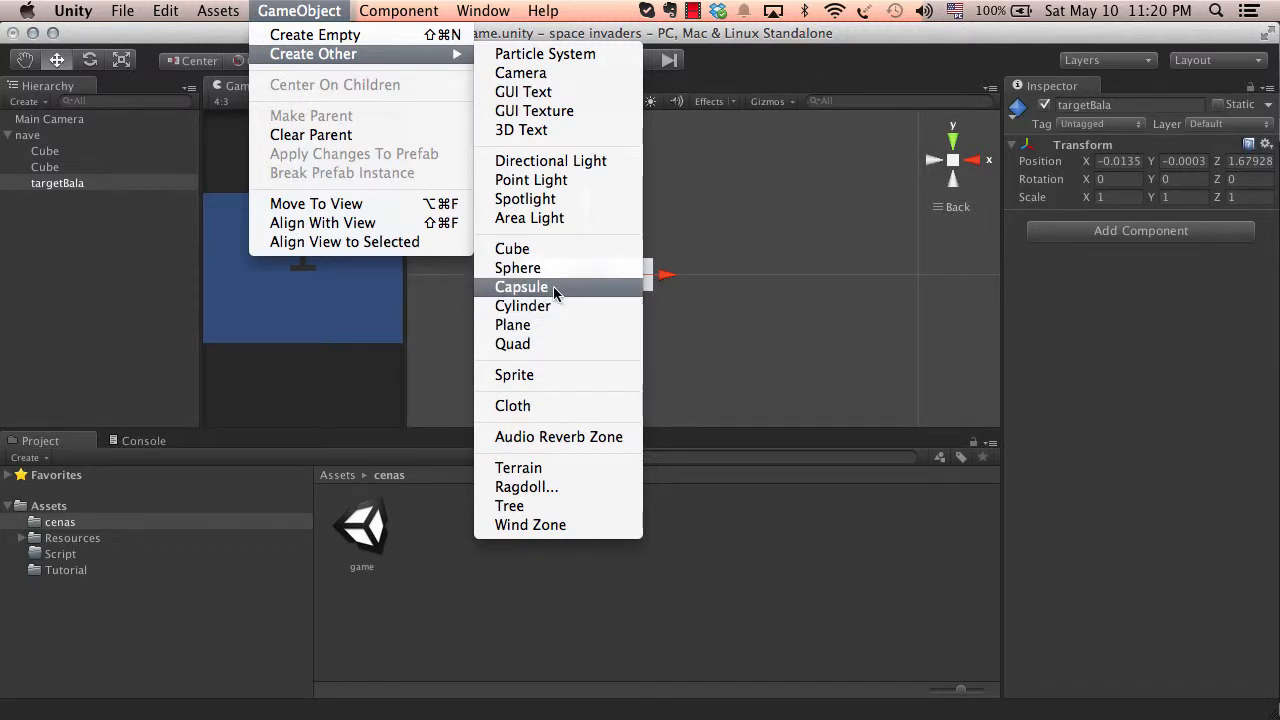
click(521, 287)
scroll(745, 205, up, 5)
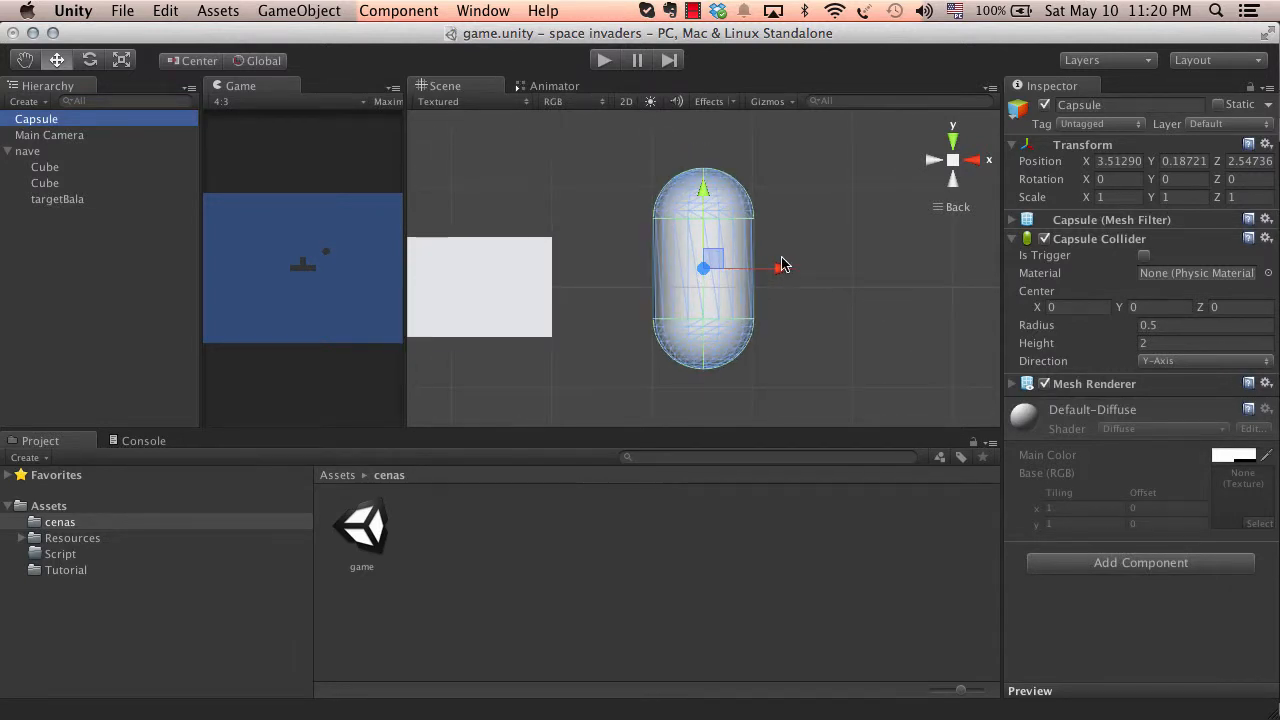
mouse_move(782, 264)
alt+mouse_down()
mouse_move(614, 326)
mouse_move(403, 329)
mouse_move(778, 260)
alt+mouse_up()
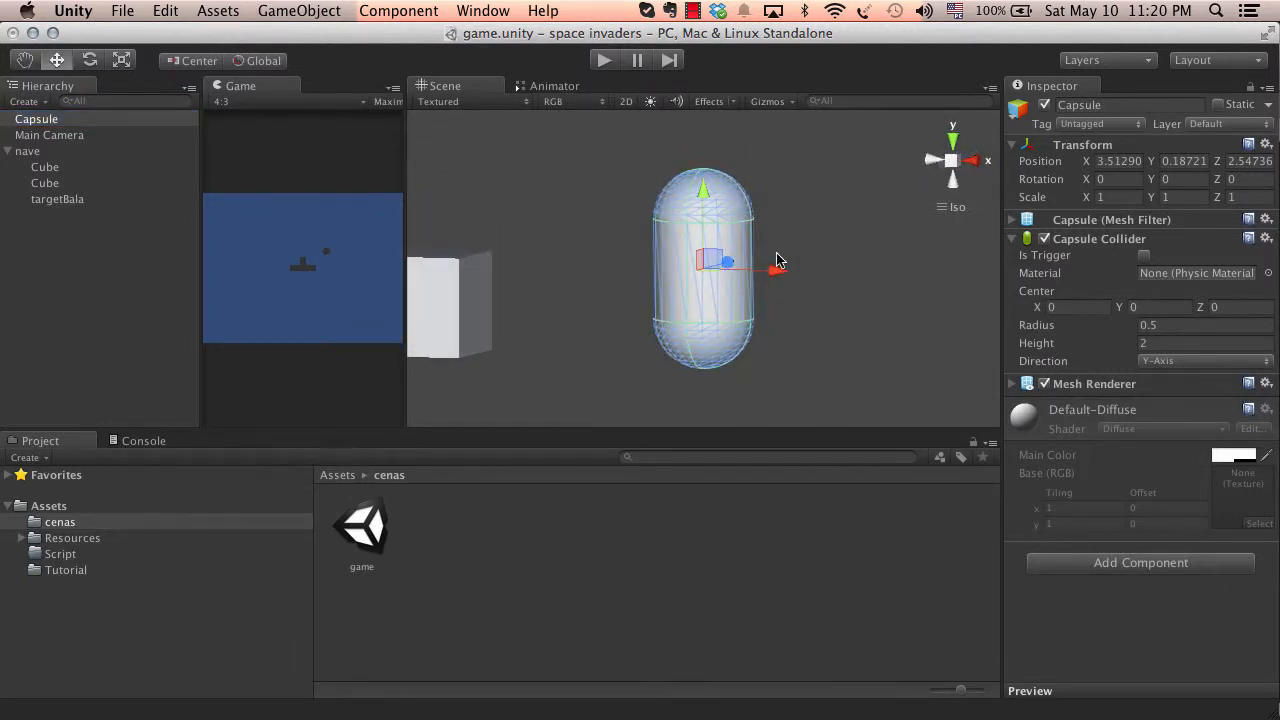
Scale the capsule to about 0.37 on X and Z and 0.66 on Y, and check it from the side
click(932, 161)
key(e)
key(r)
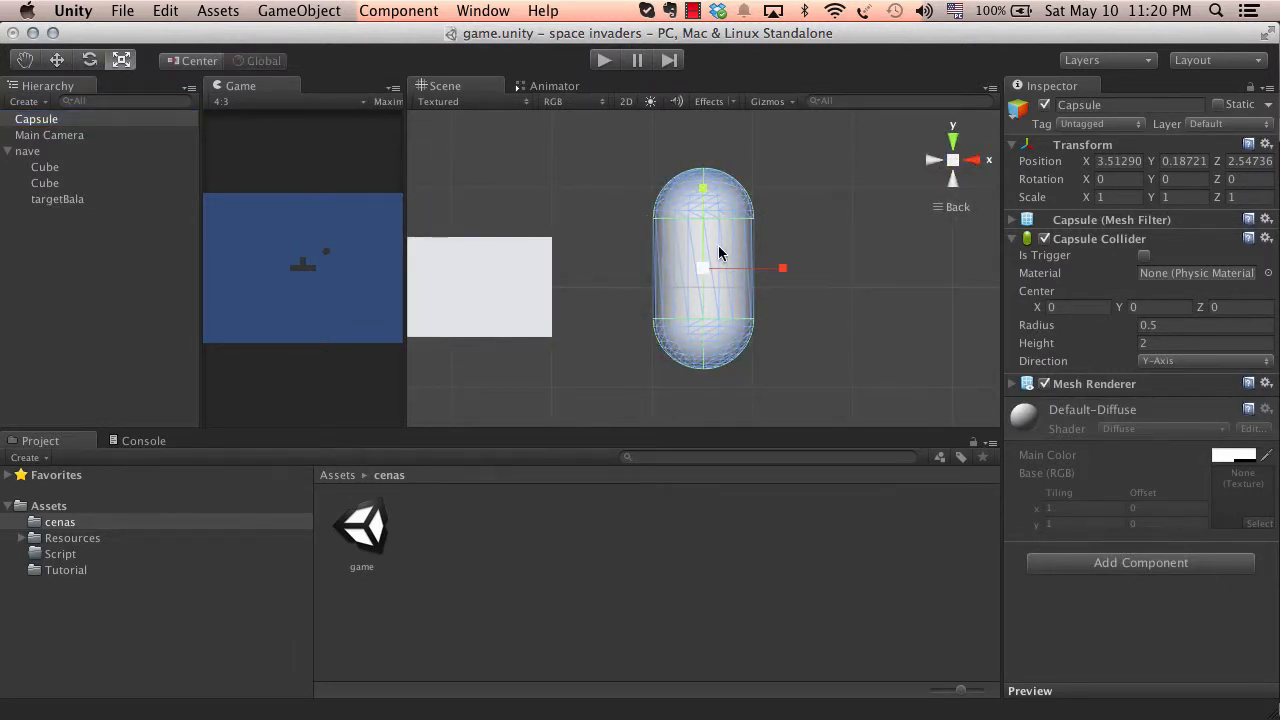
drag(697, 197, 697, 131)
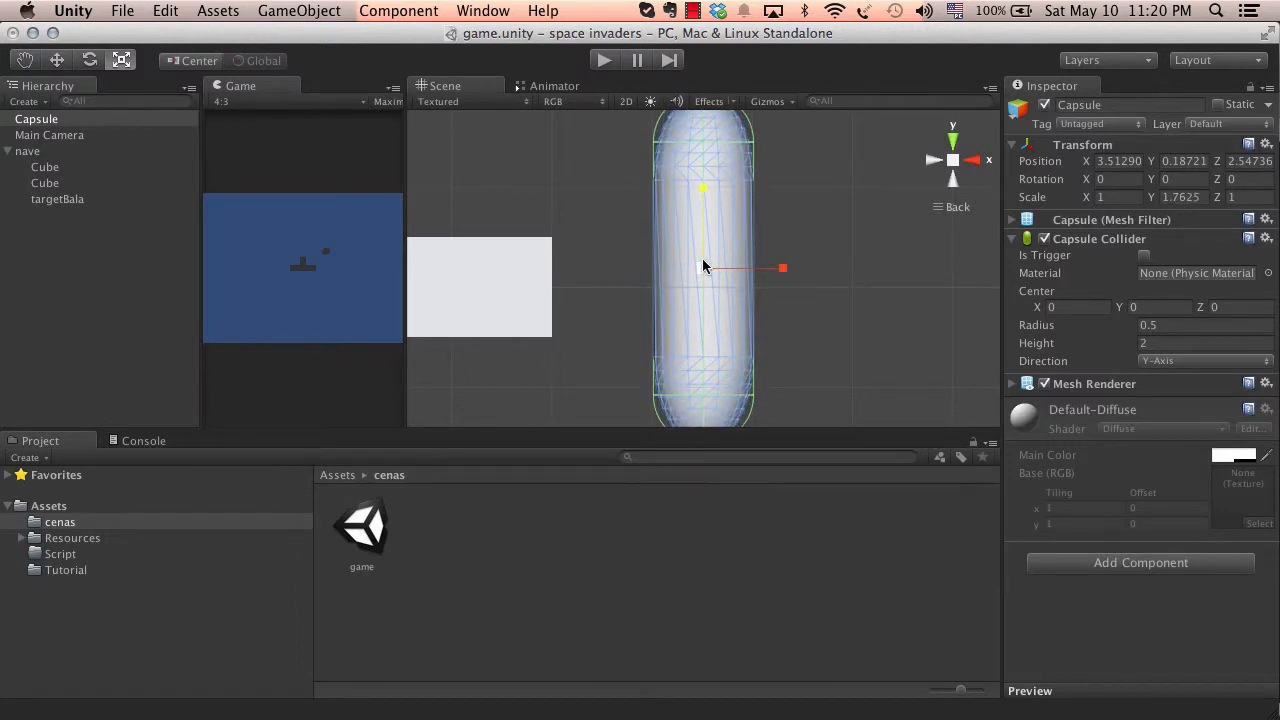
drag(703, 265, 228, 294)
drag(703, 267, 803, 197)
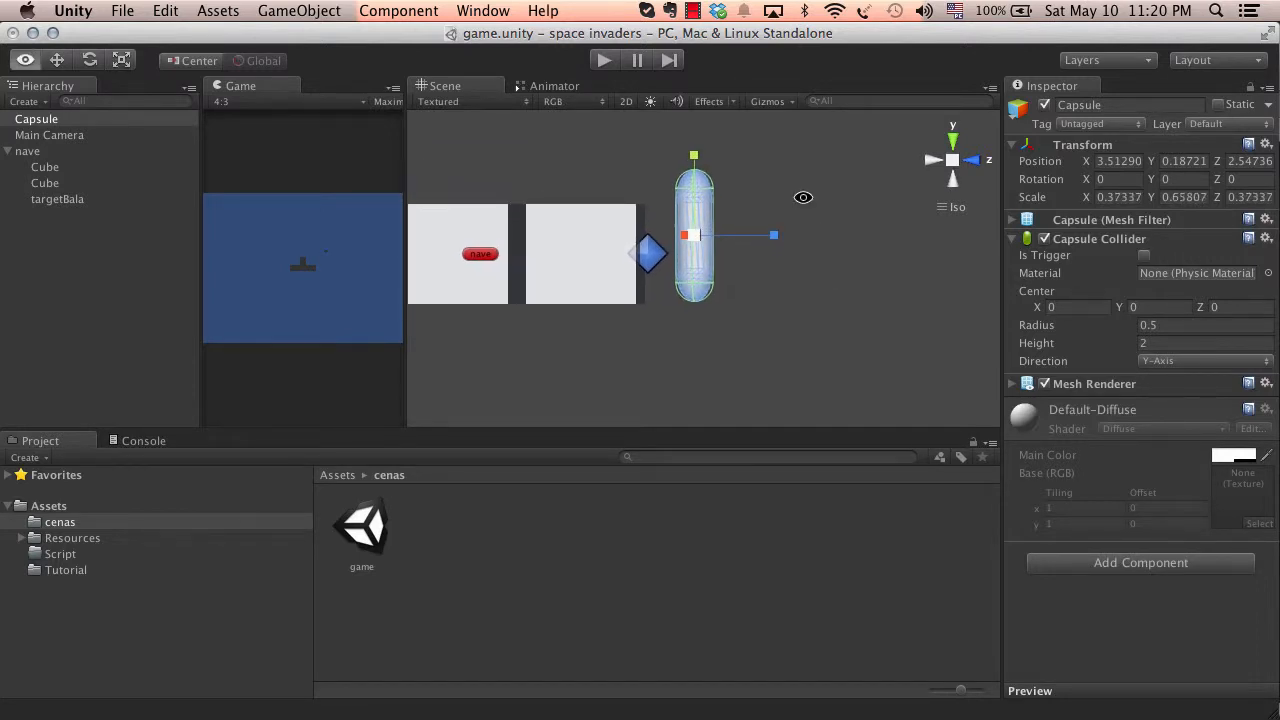
Set the capsule's X rotation to 90 so it lies along the ship's firing direction
click(1118, 162)
click(1098, 179)
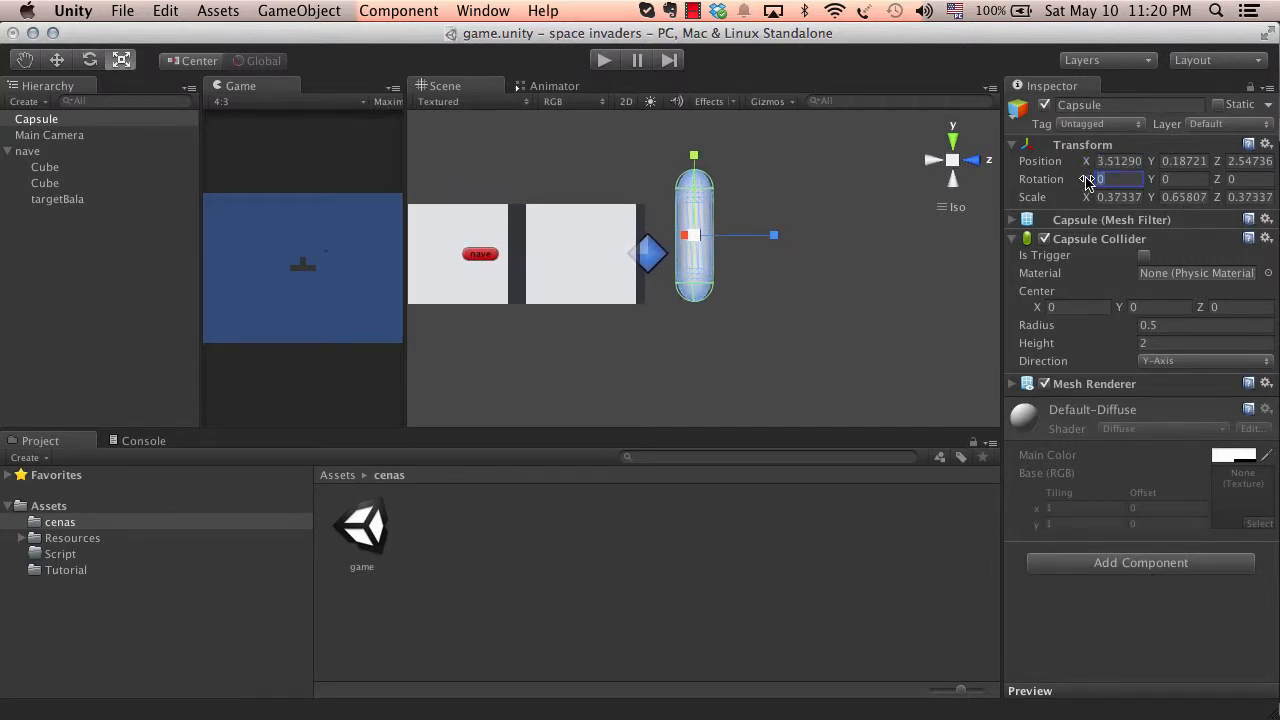
text(90)
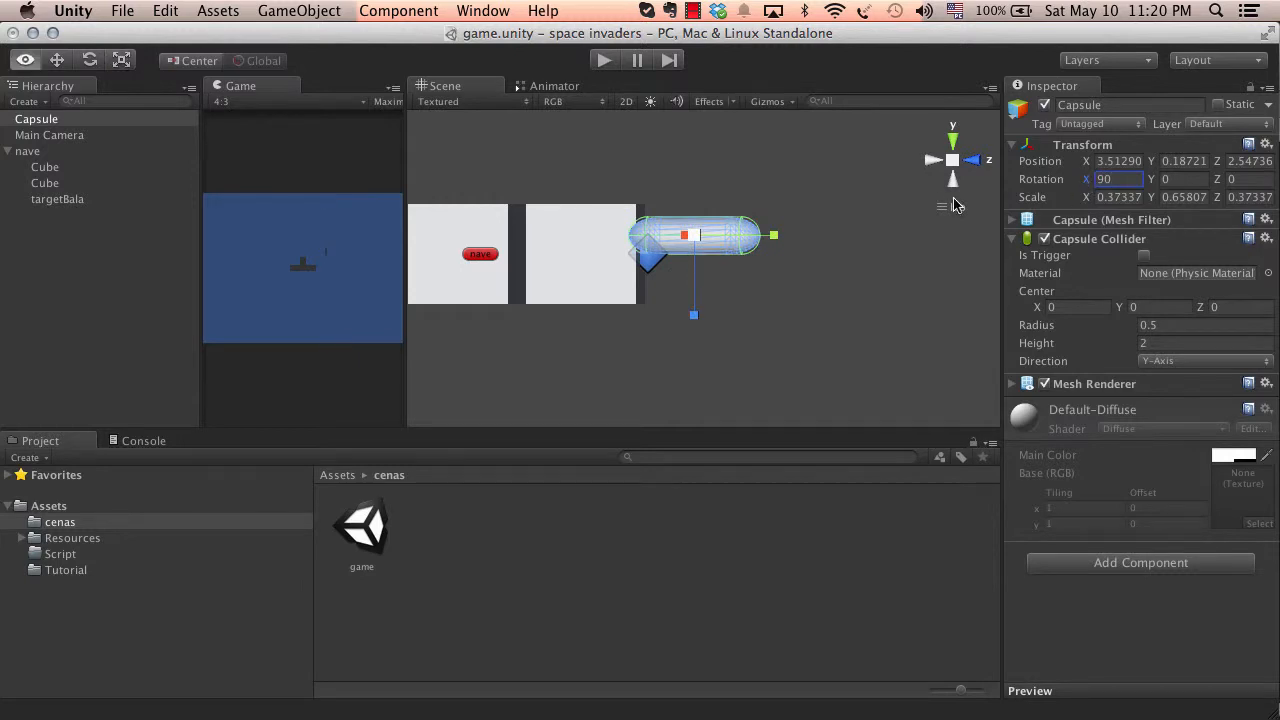
alt+drag(740, 330, 788, 337)
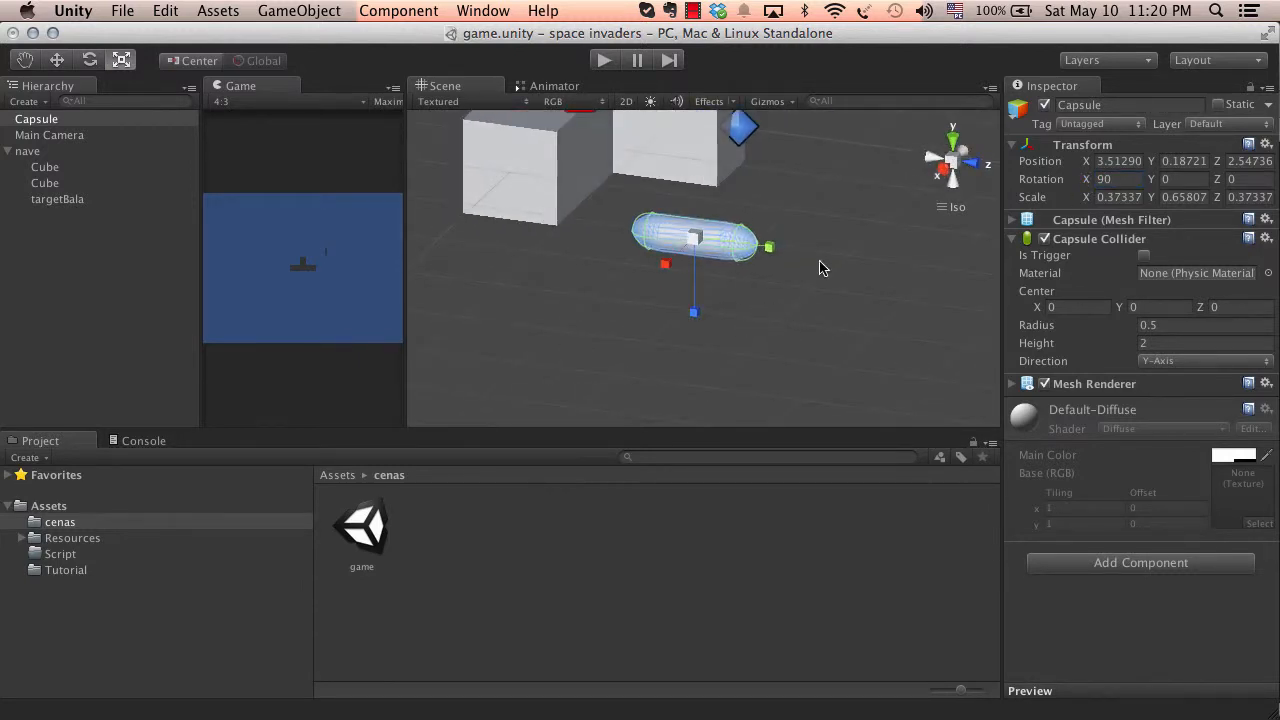
Rename the capsule as bala
click(49, 121)
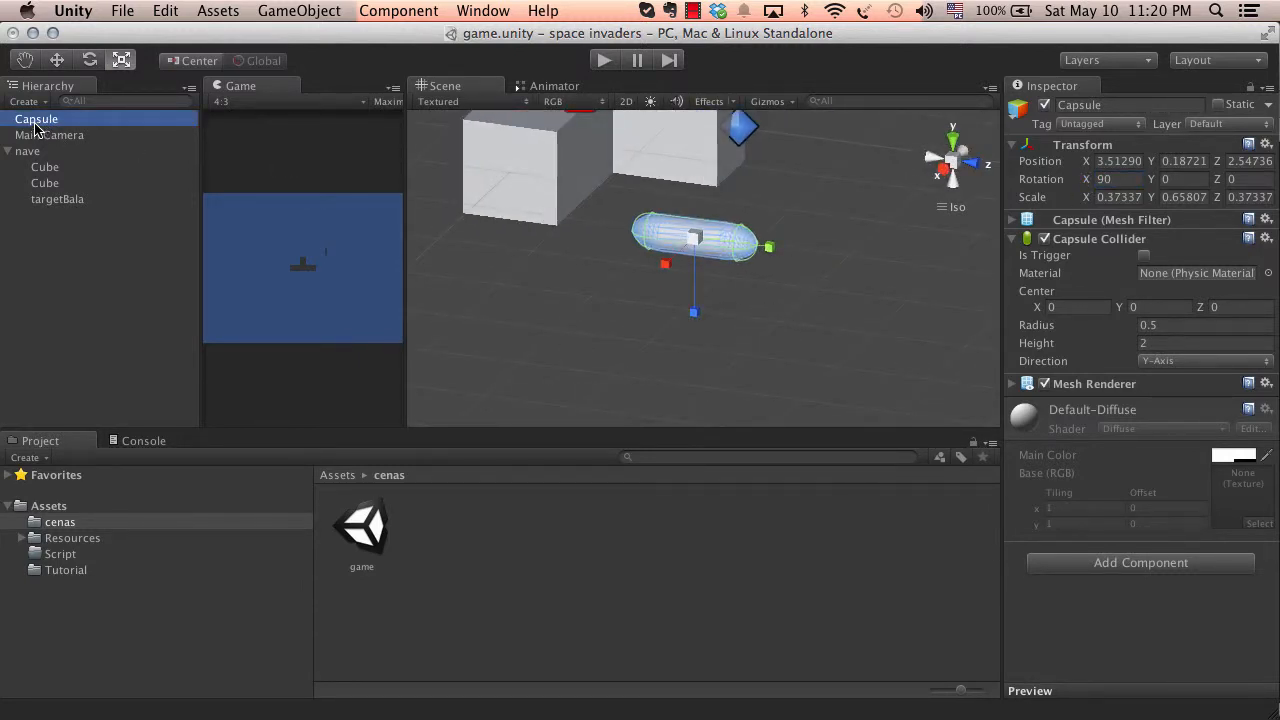
click(36, 122)
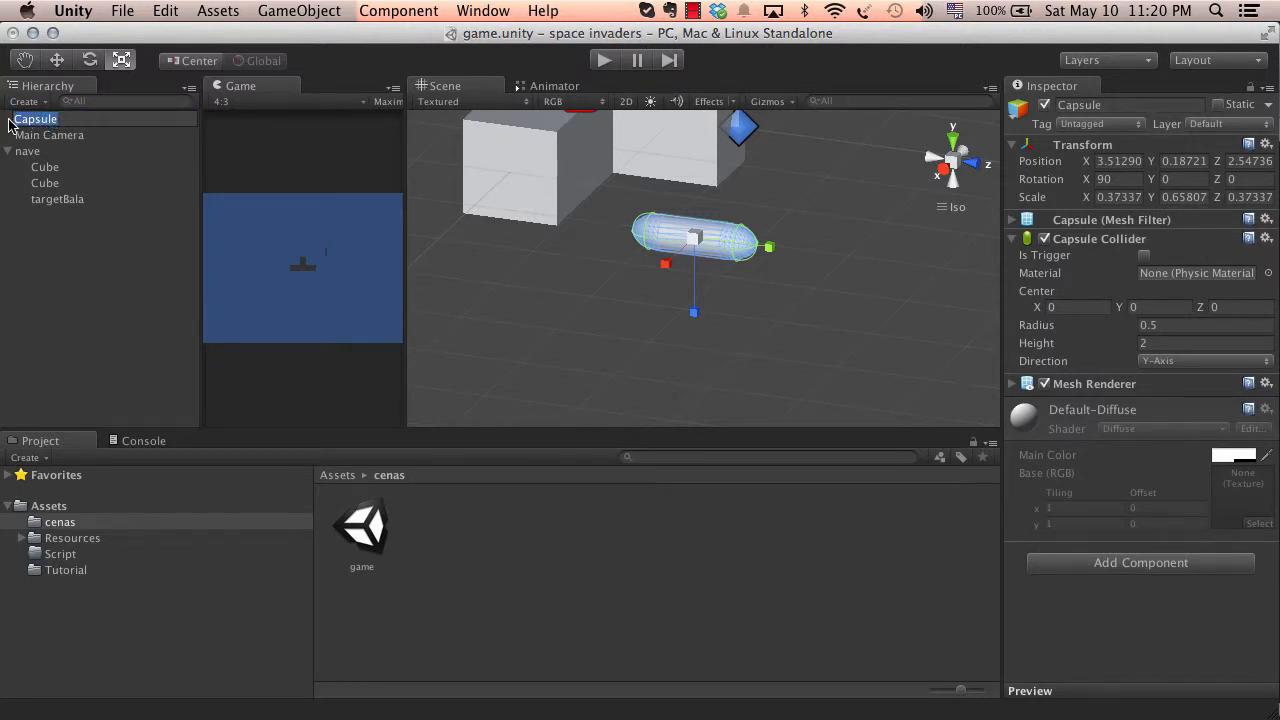
text(bala)
key(Return)
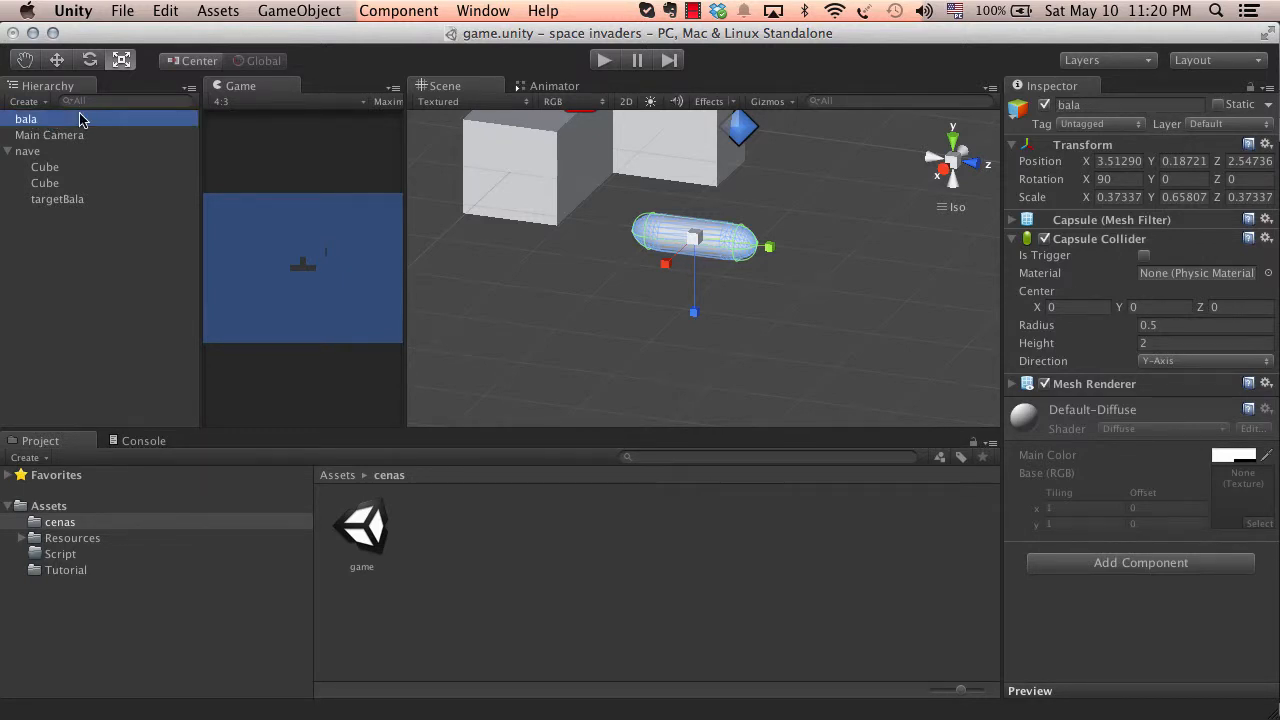
Collapse nave and review the scene's three top-level objects: bala, Main Camera and nave
click(9, 151)
click(43, 134)
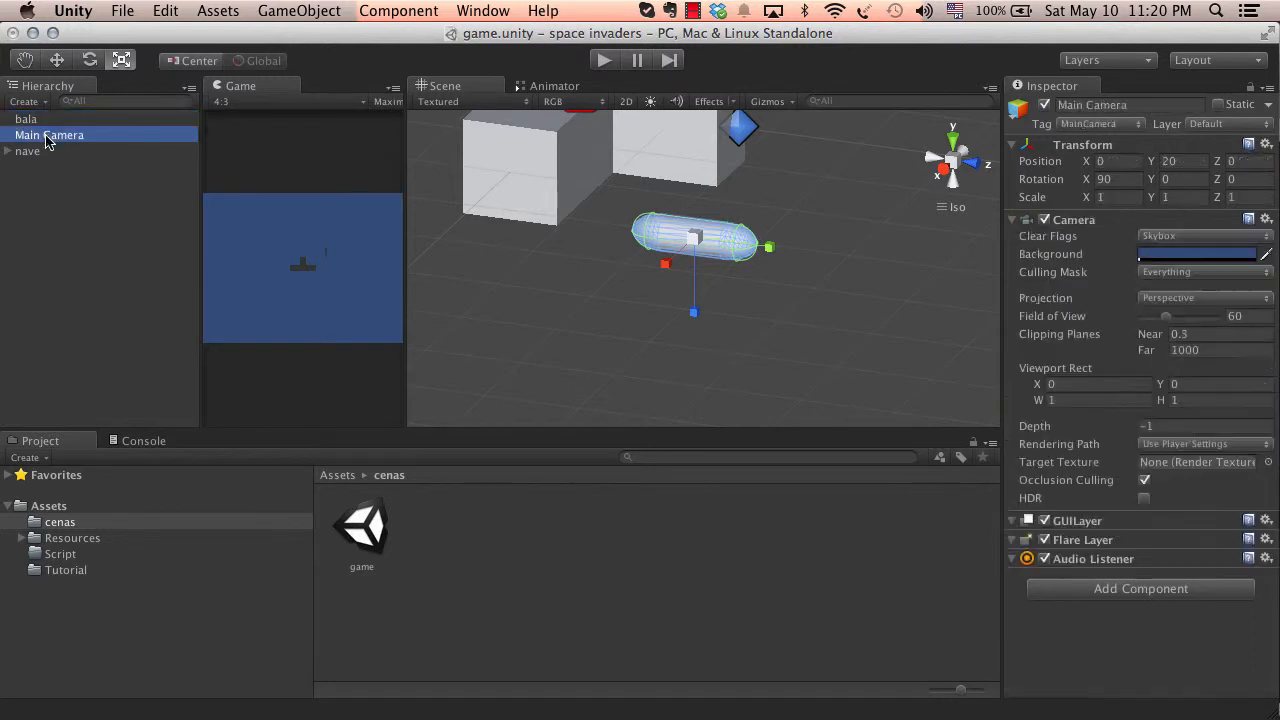
click(45, 151)
click(45, 135)
click(43, 119)
alt+drag(613, 261, 813, 312)
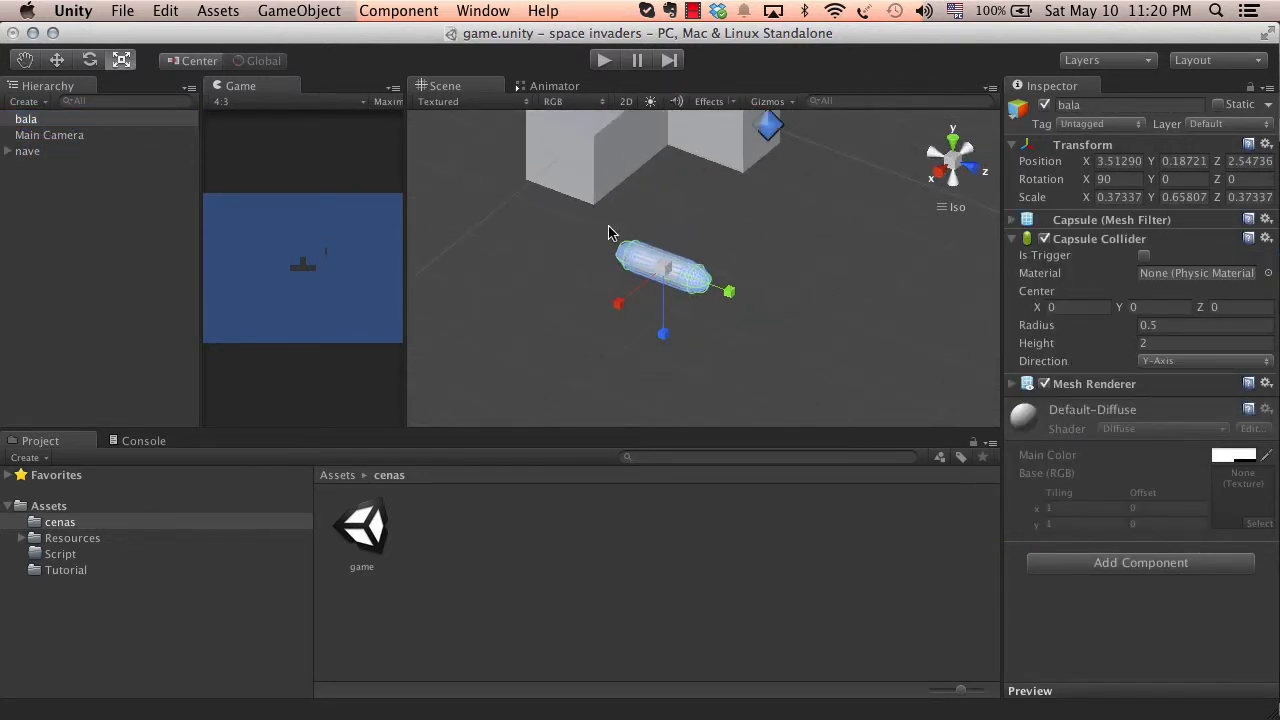
click(40, 151)
click(40, 131)
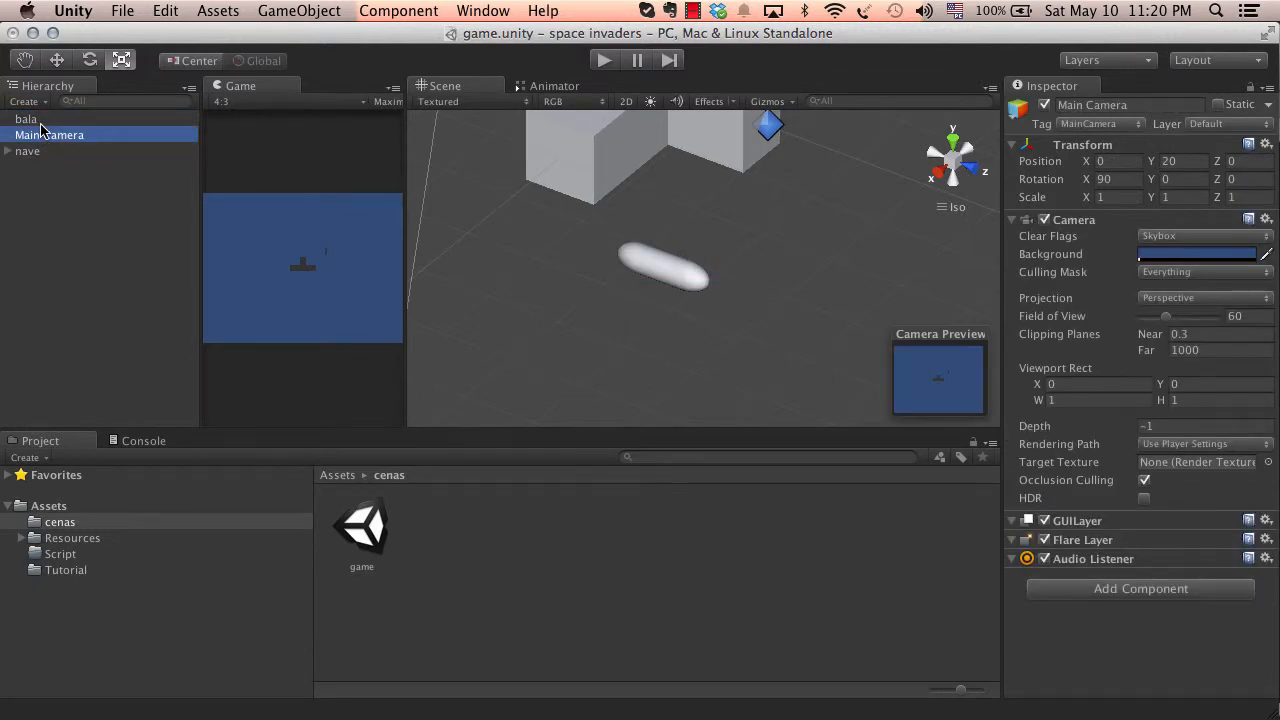
click(52, 119)
click(55, 135)
click(34, 153)
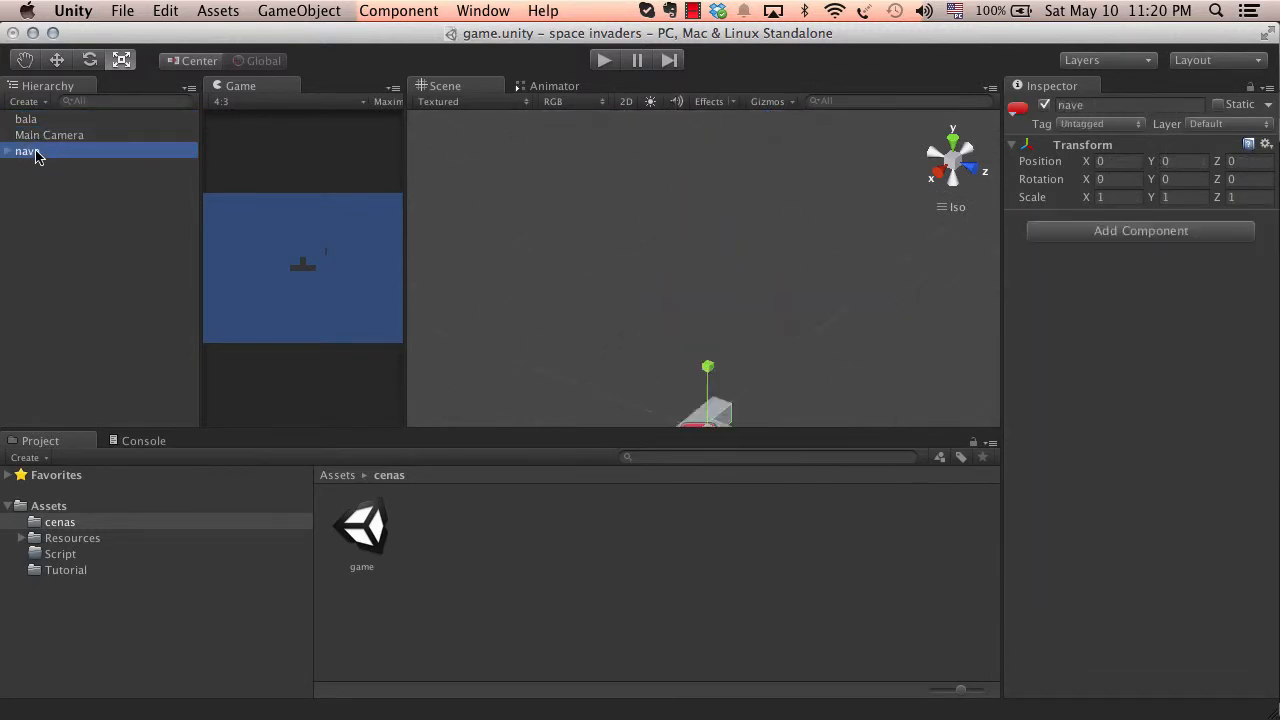
click(40, 120)
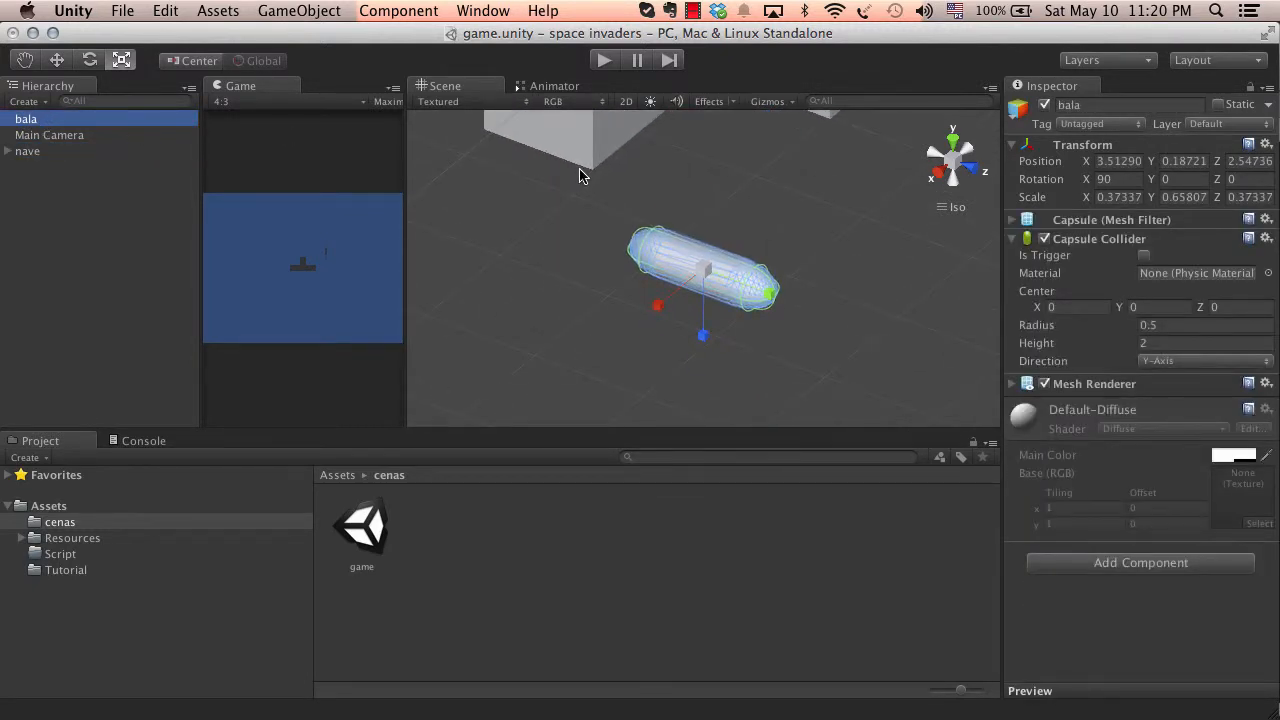
alt+drag(682, 310, 880, 272)
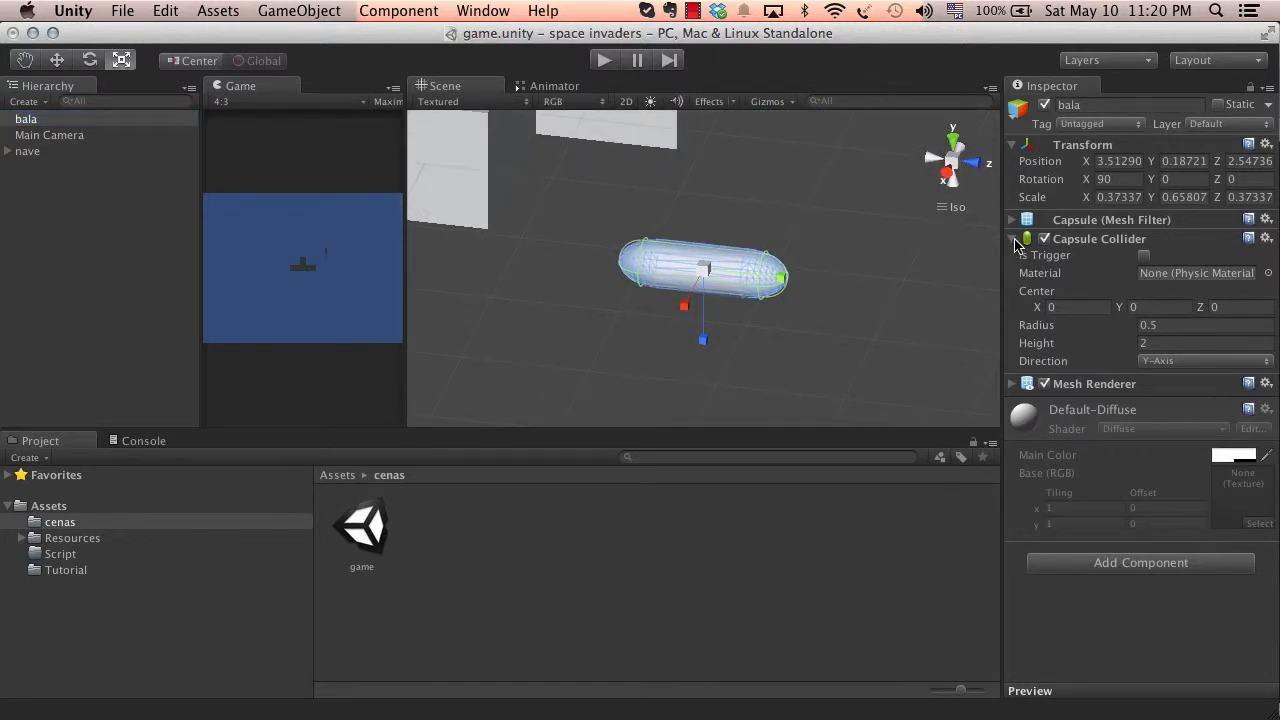
Collapse bala's Capsule Collider and move bala along Z to about 0.19, beside the ship
click(1014, 241)
key(w)
drag(770, 282, 518, 272)
scroll(709, 277, down, 4)
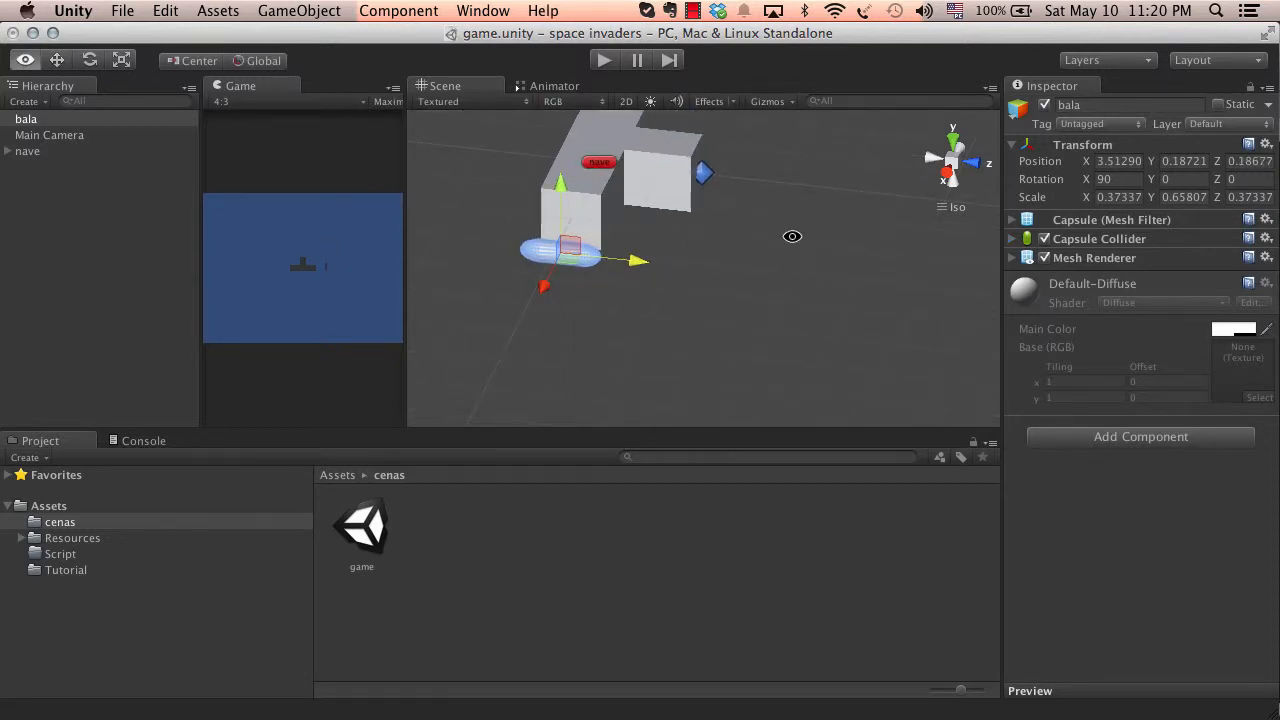
alt+drag(792, 236, 543, 394)
middle_drag(788, 271, 671, 271)
scroll(673, 273, down, 5)
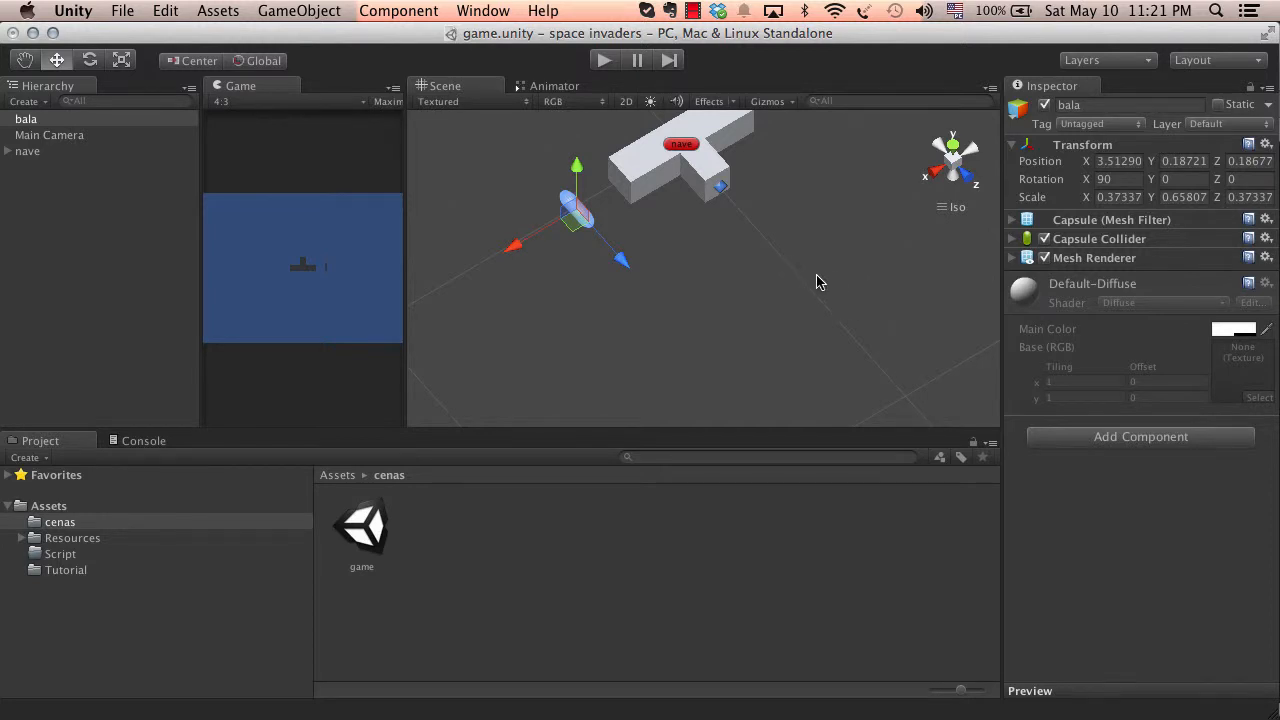
Add a cube and place it ahead of the ship's nose at about X 0.02, Y 0.18, Z 6.36
click(135, 12)
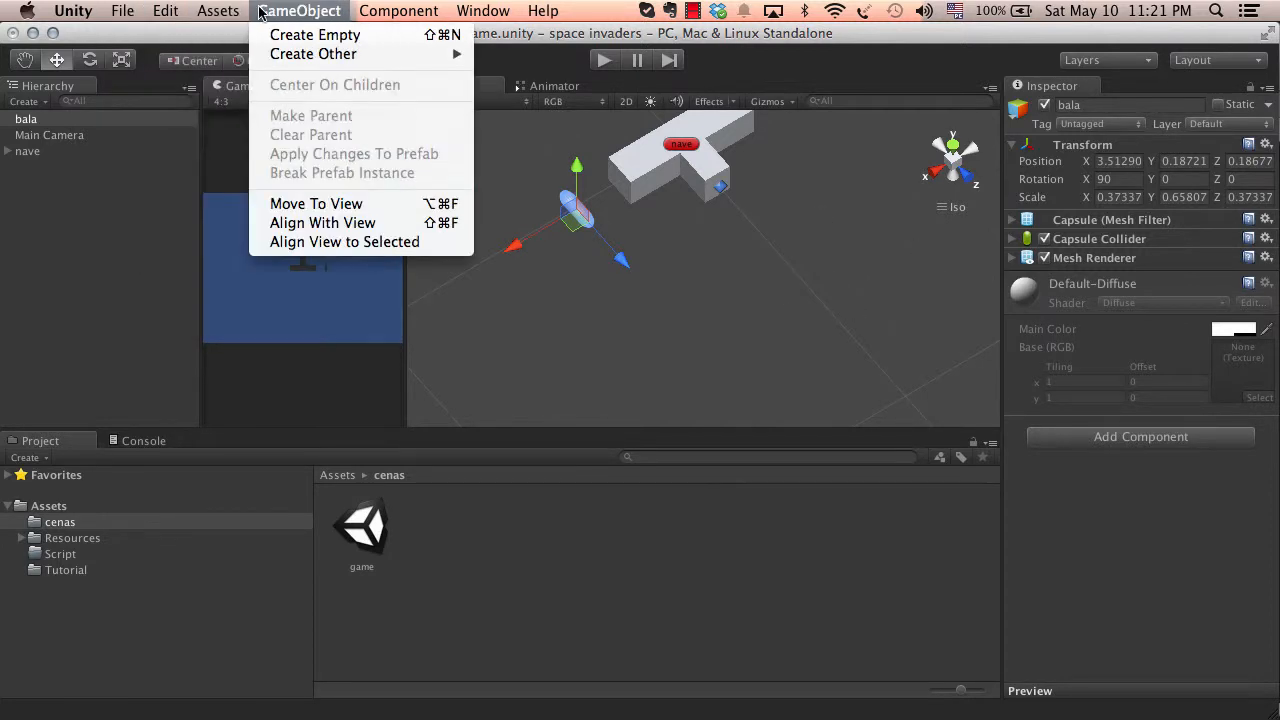
mouse_move(300, 54)
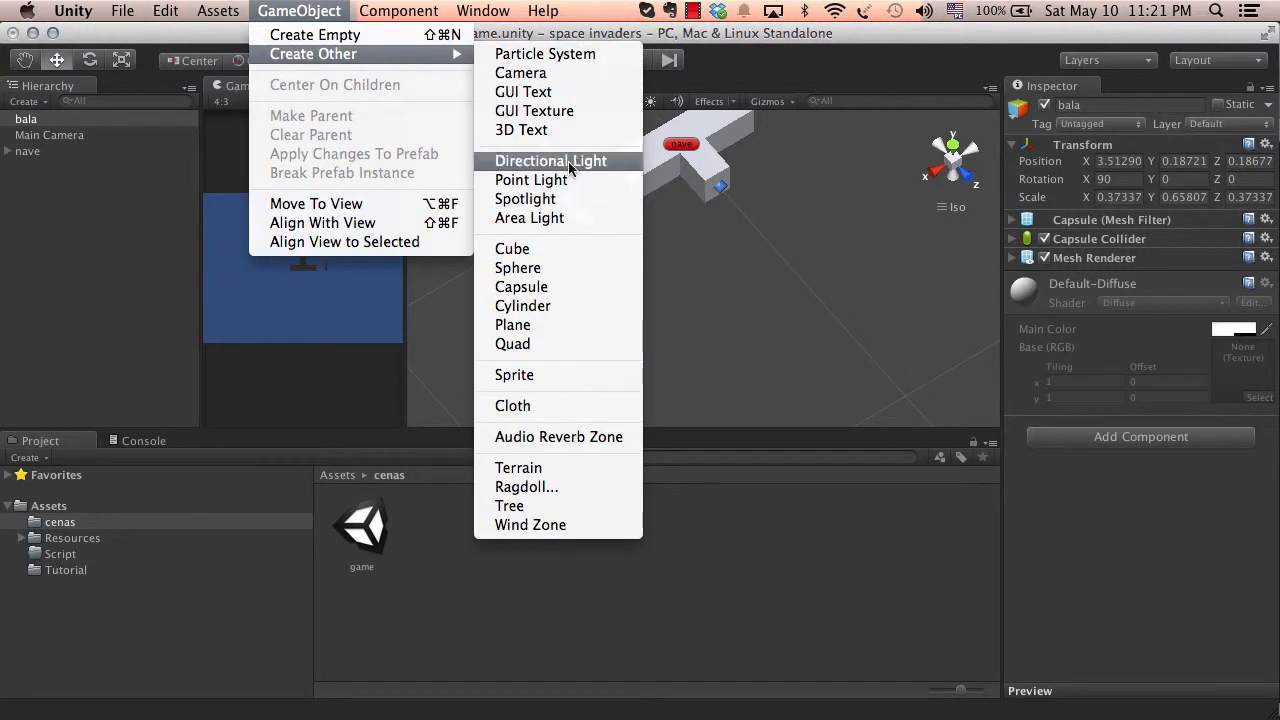
click(514, 250)
drag(650, 305, 723, 291)
drag(828, 290, 853, 372)
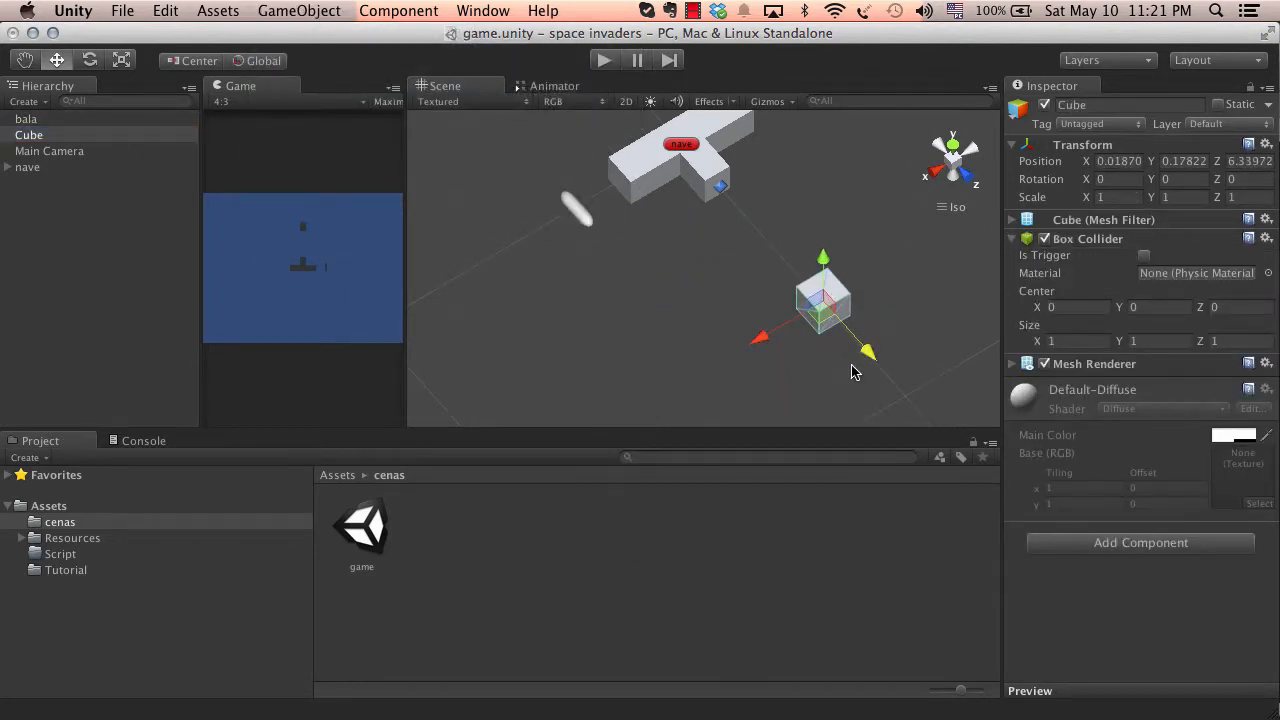
Rename the new cube as barreira
click(31, 137)
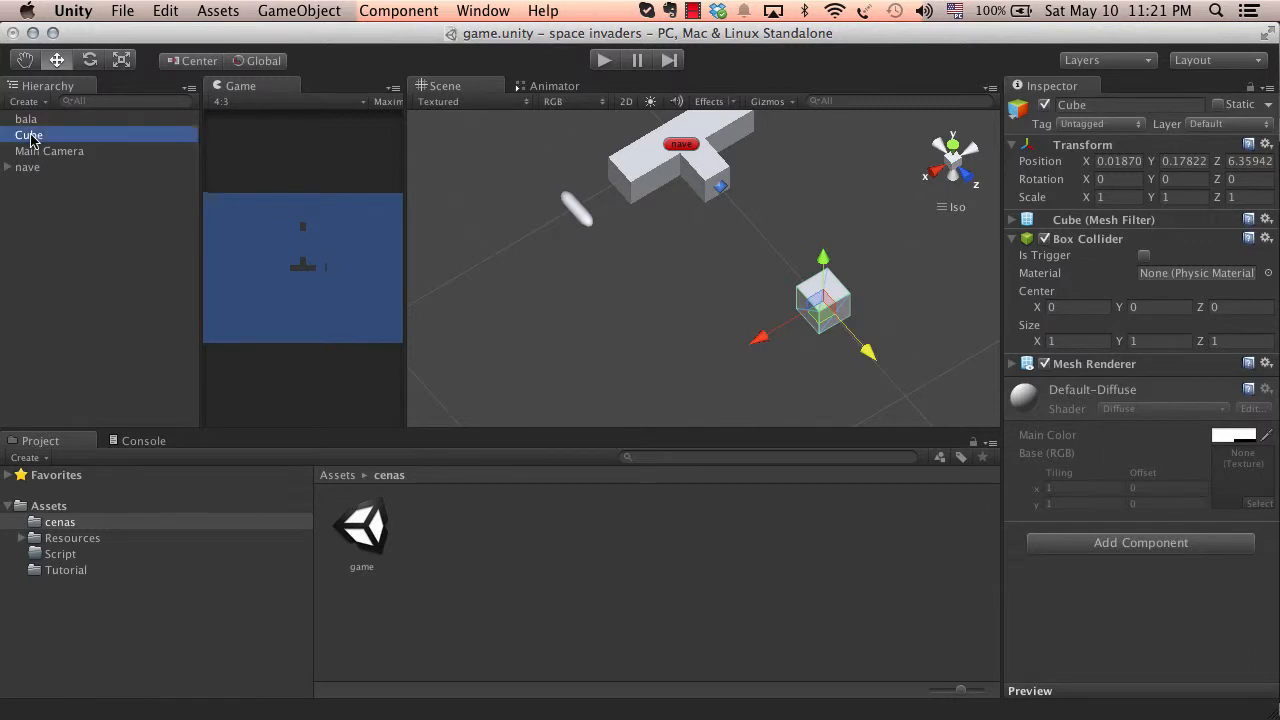
click(50, 138)
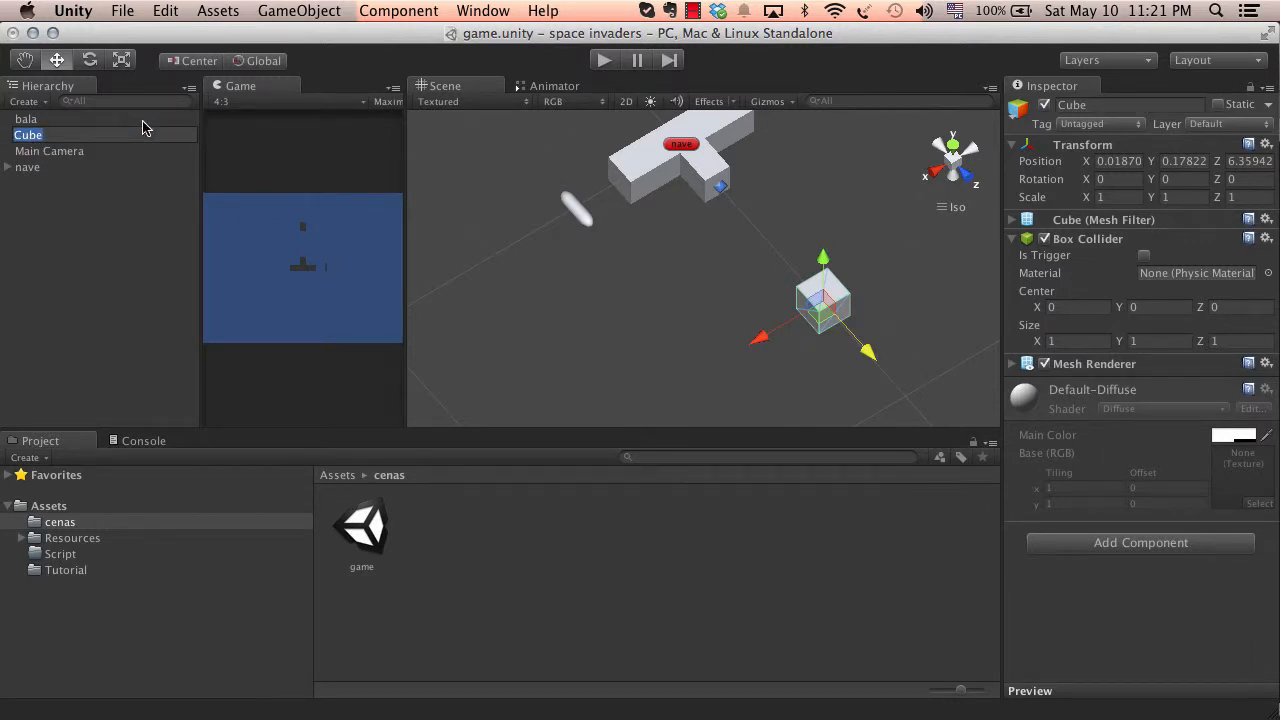
text(Ba)
text(rreira)
key(Return)
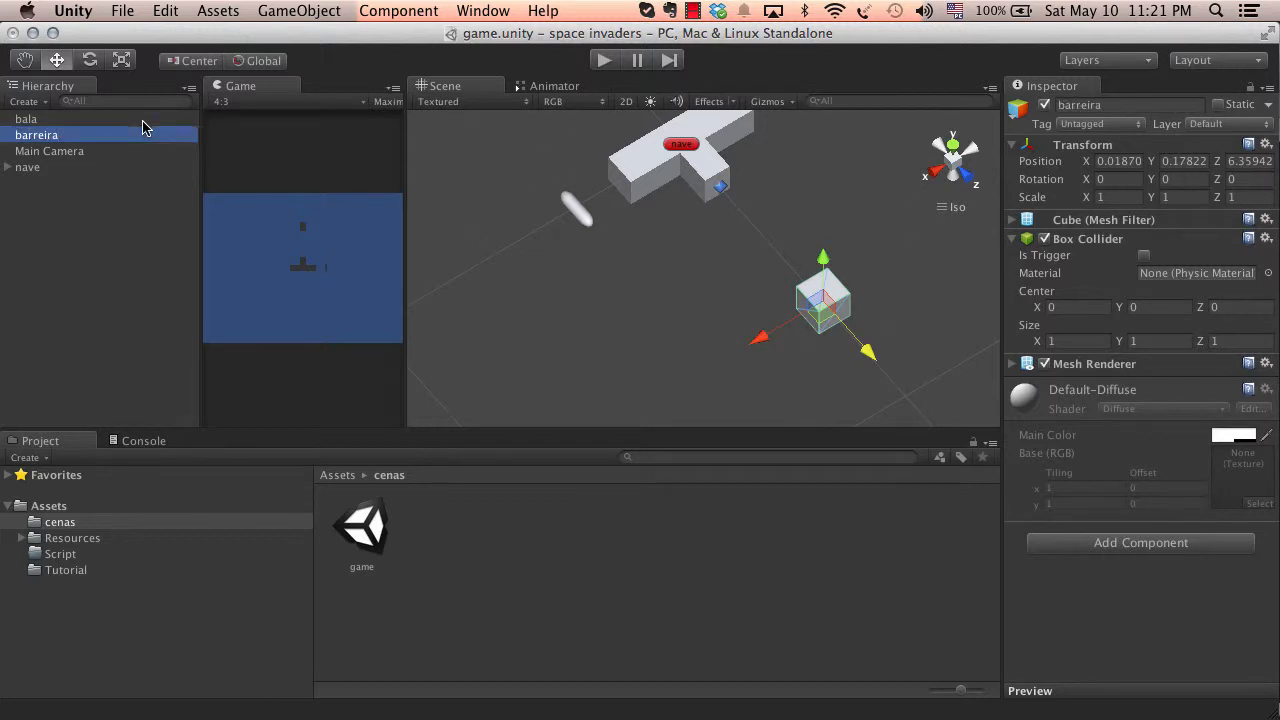
Examine the ship, barreira and bala together in the Scene, selecting each one
alt+drag(954, 358, 1006, 240)
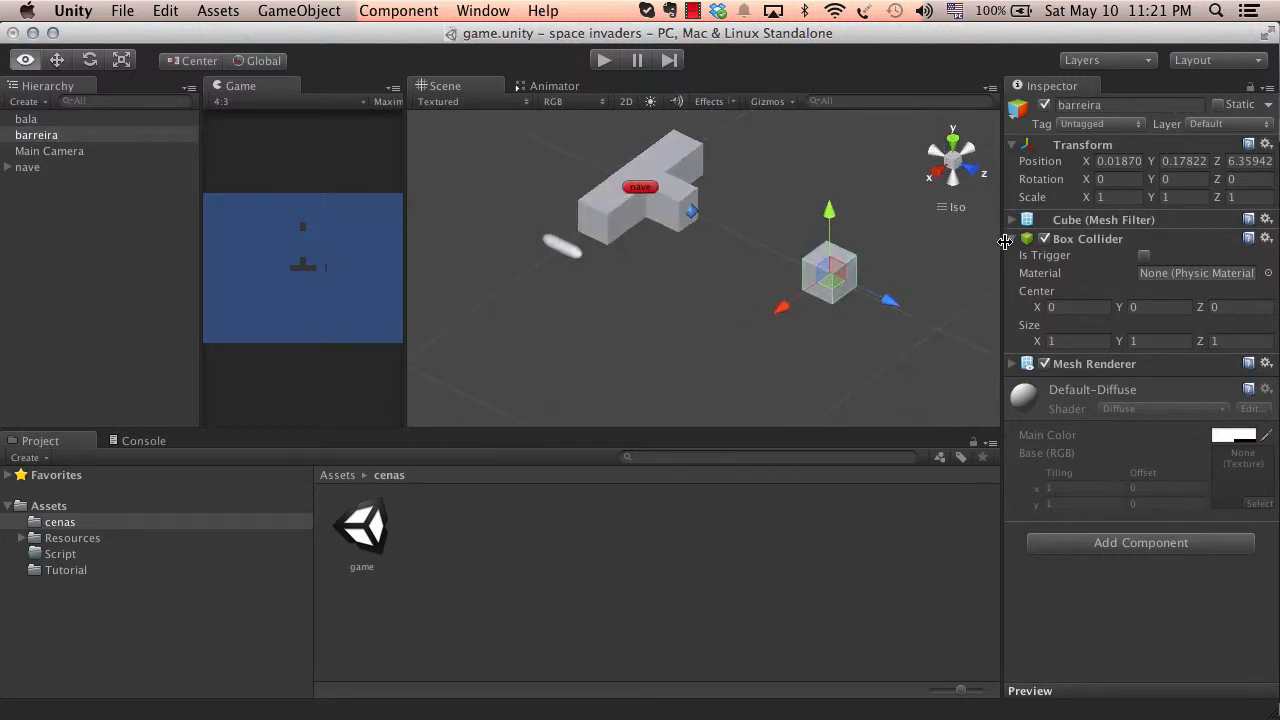
middle_drag(850, 254, 791, 278)
scroll(781, 275, up, 3)
scroll(779, 276, down, 2)
scroll(648, 246, down, 2)
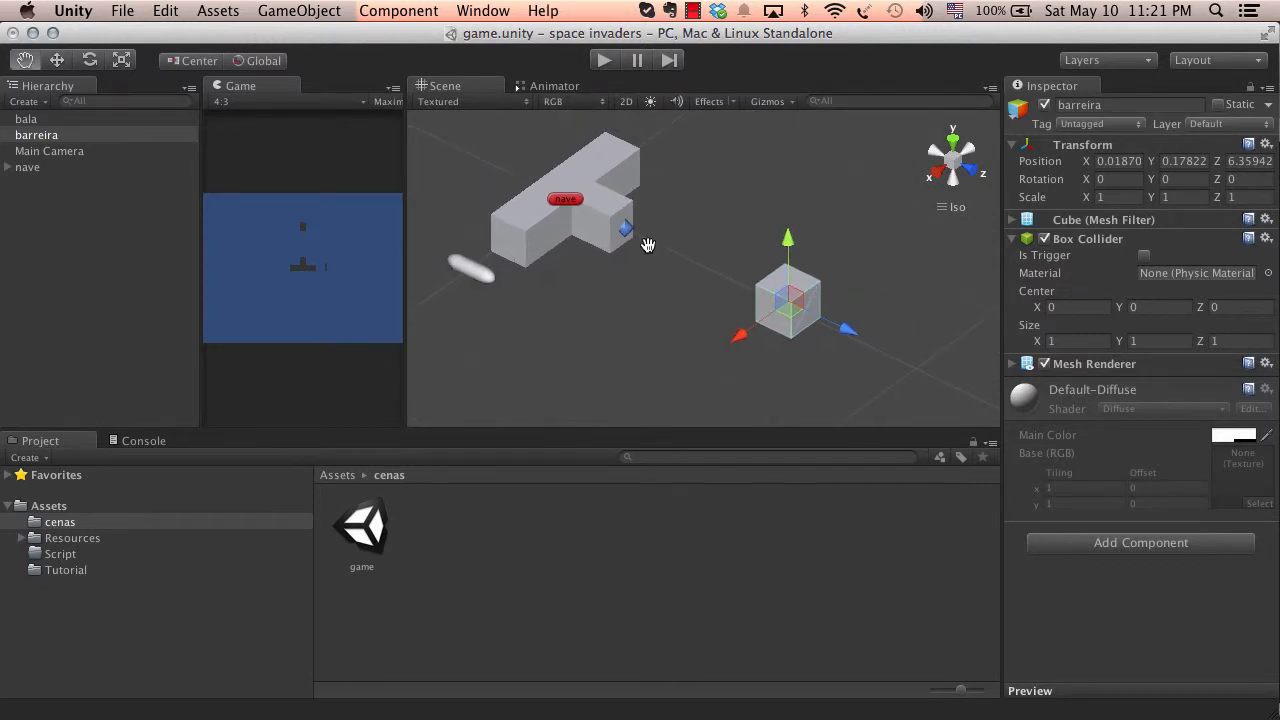
click(606, 230)
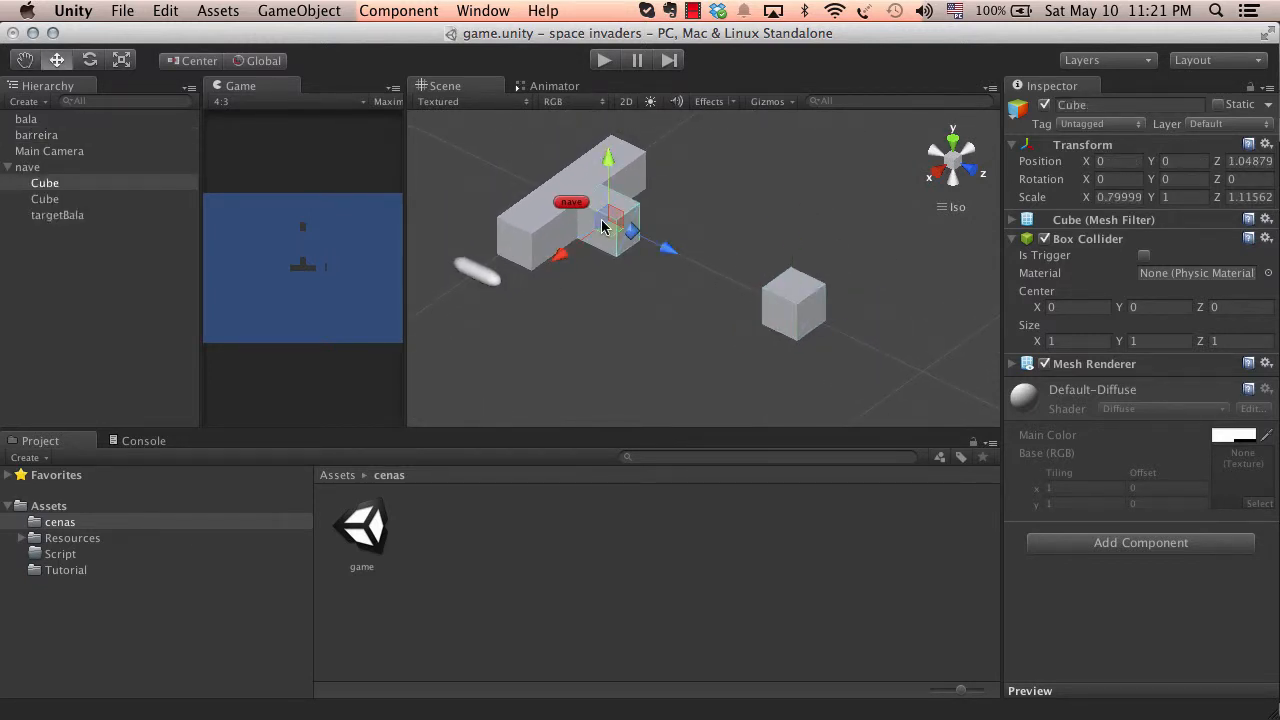
click(795, 318)
click(479, 285)
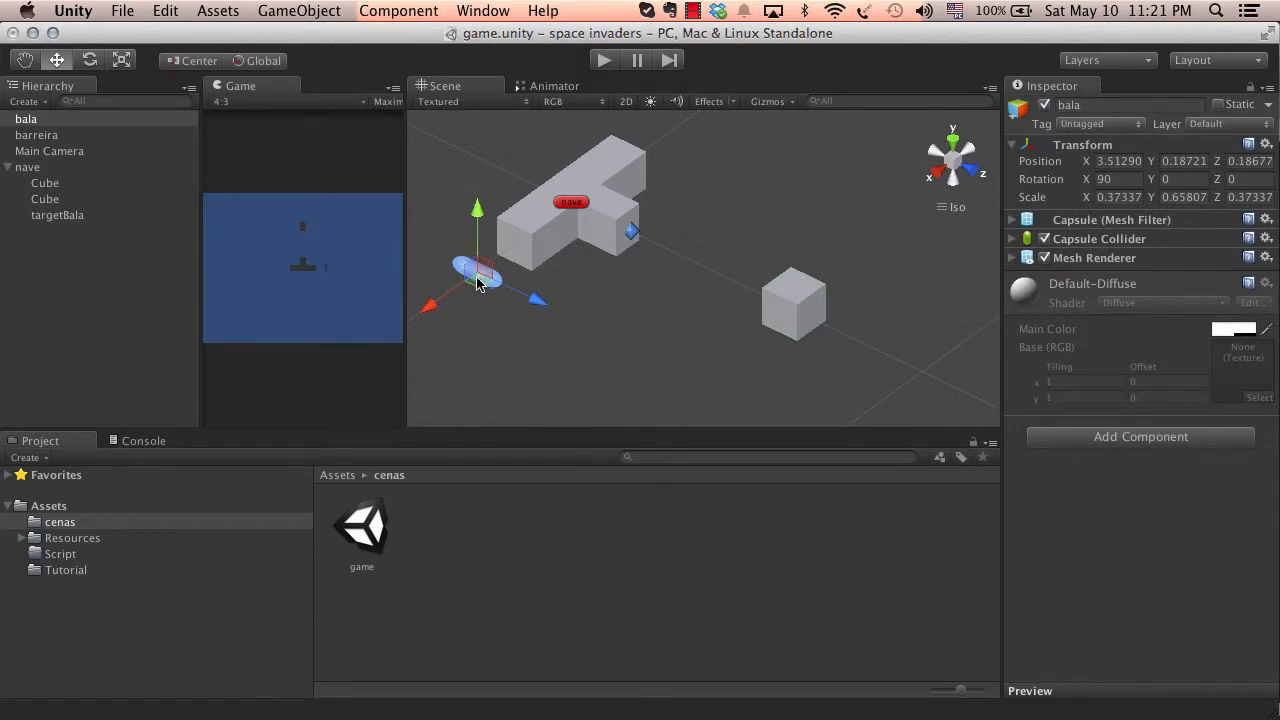
middle_drag(585, 316, 590, 312)
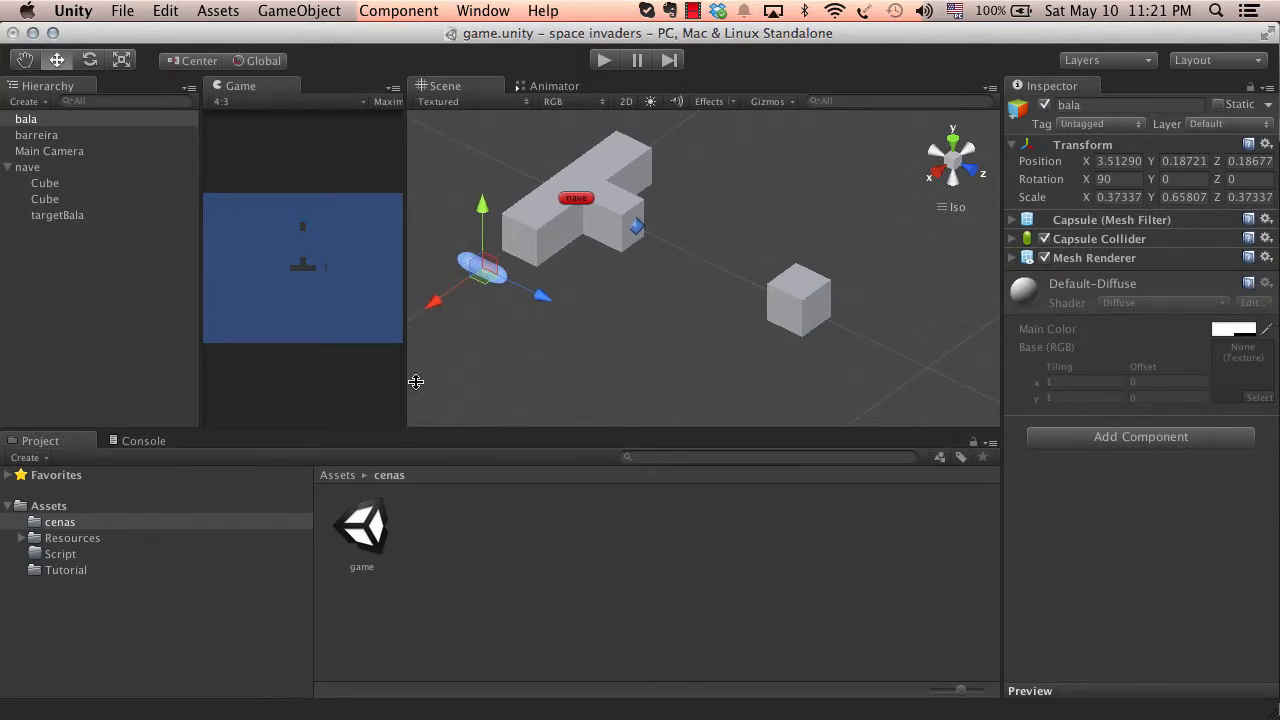
Create a C# script named bala in the Script folder
click(61, 554)
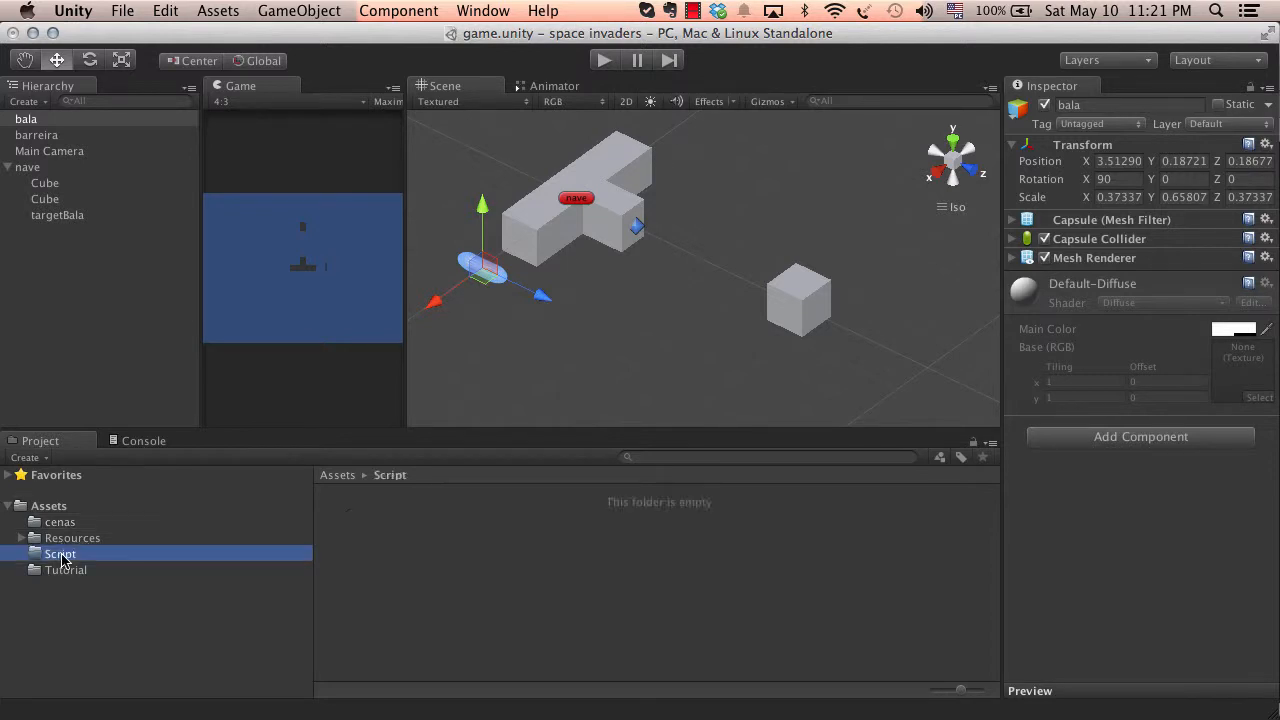
right_click(446, 536)
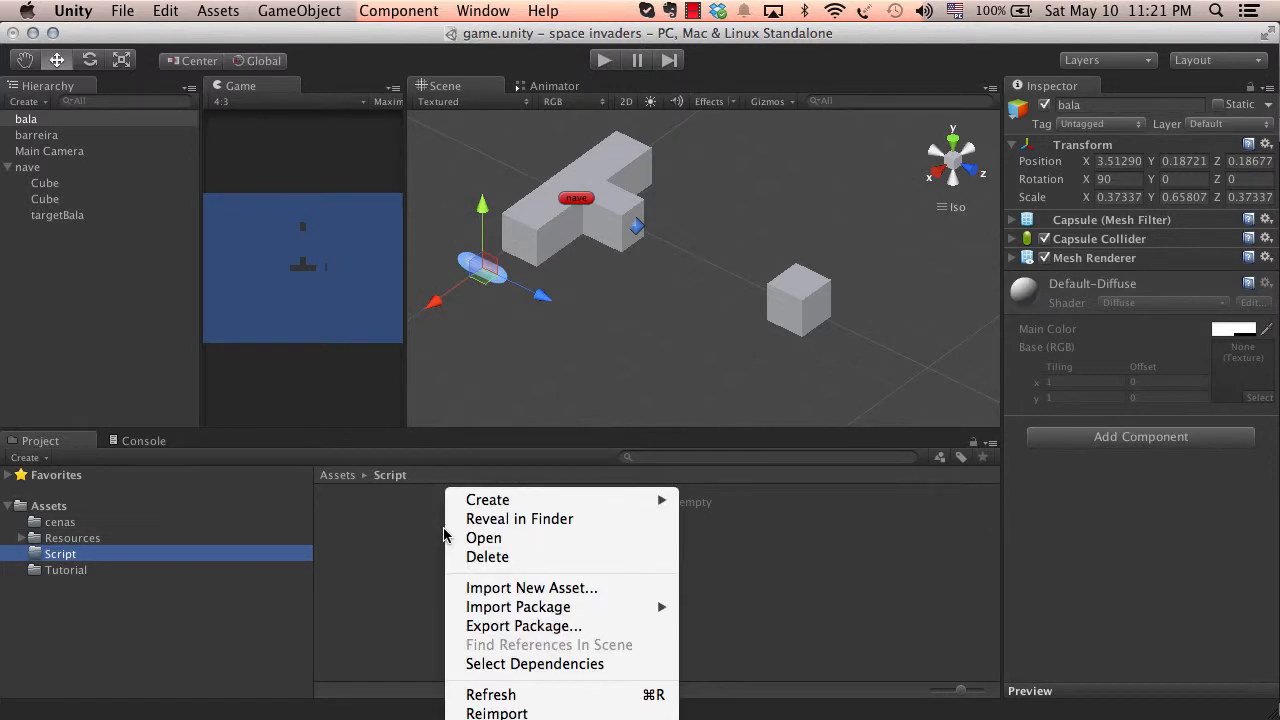
mouse_move(574, 503)
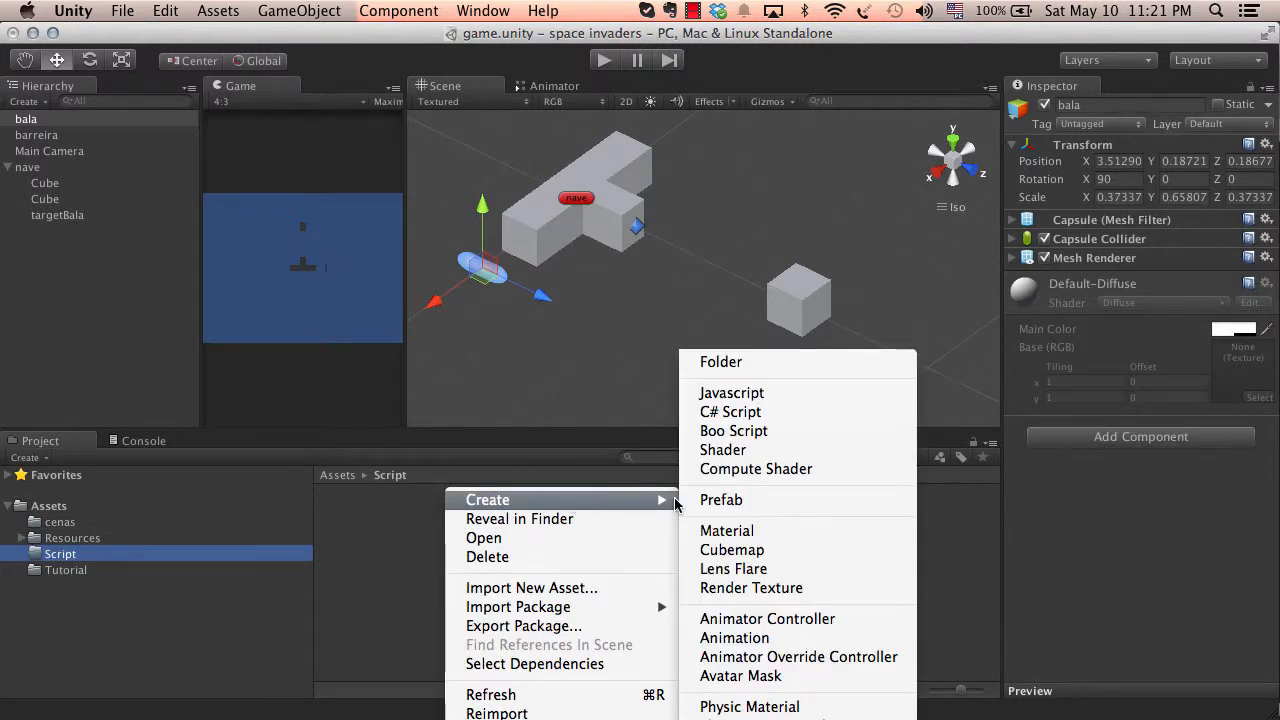
click(735, 412)
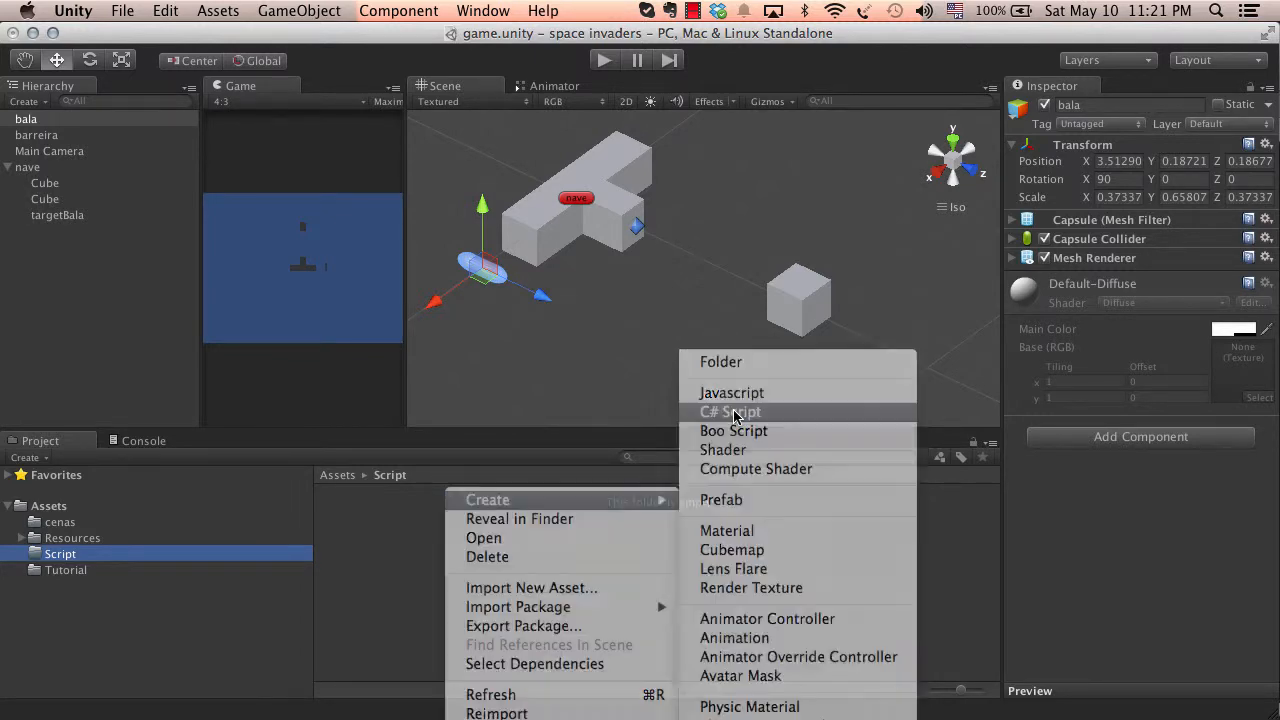
key(BackSpace)
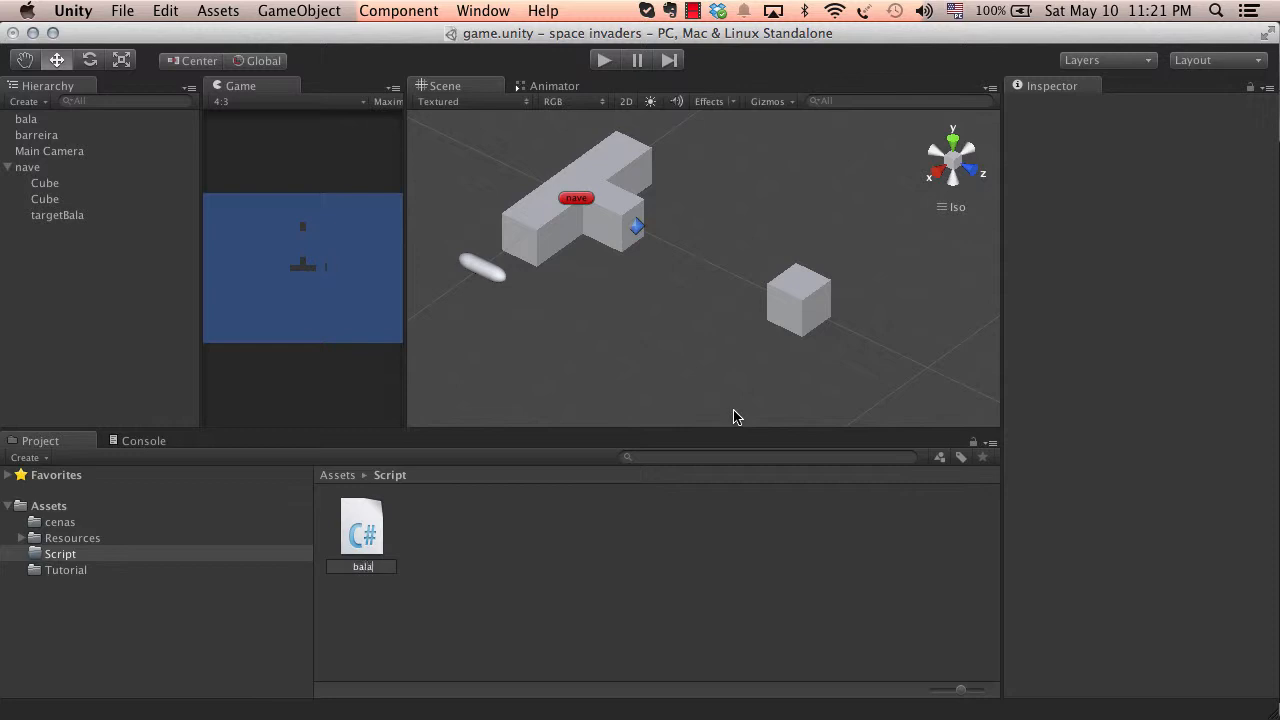
text(bala)
key(Return)
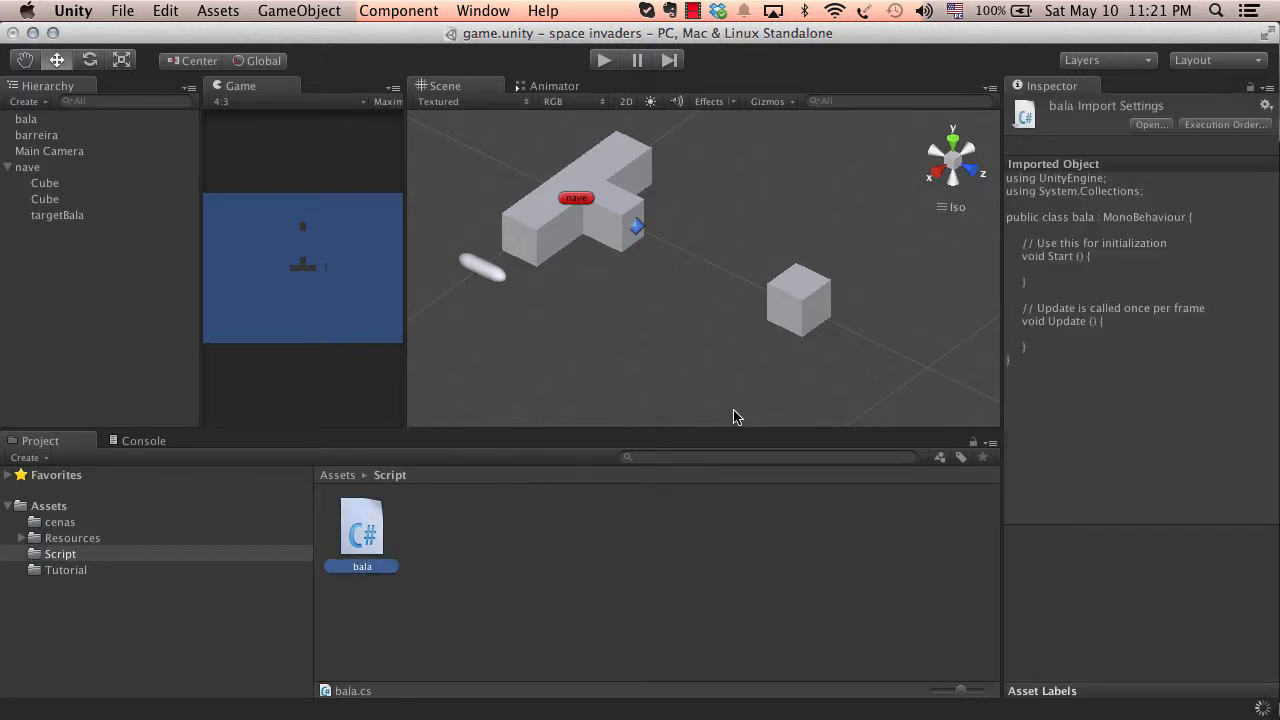
Attach the bala script to the bala capsule as a component
scroll(486, 300, up, 5)
middle_drag(484, 312, 745, 310)
click(535, 272)
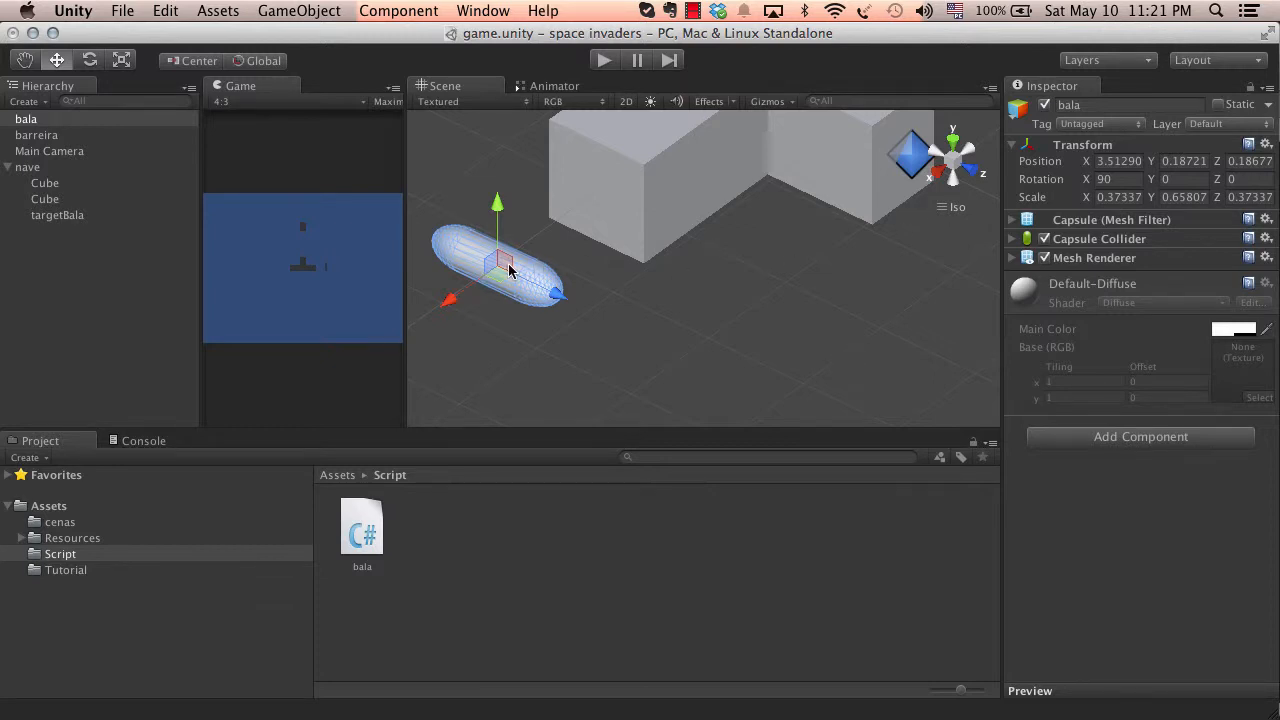
drag(370, 525, 1084, 443)
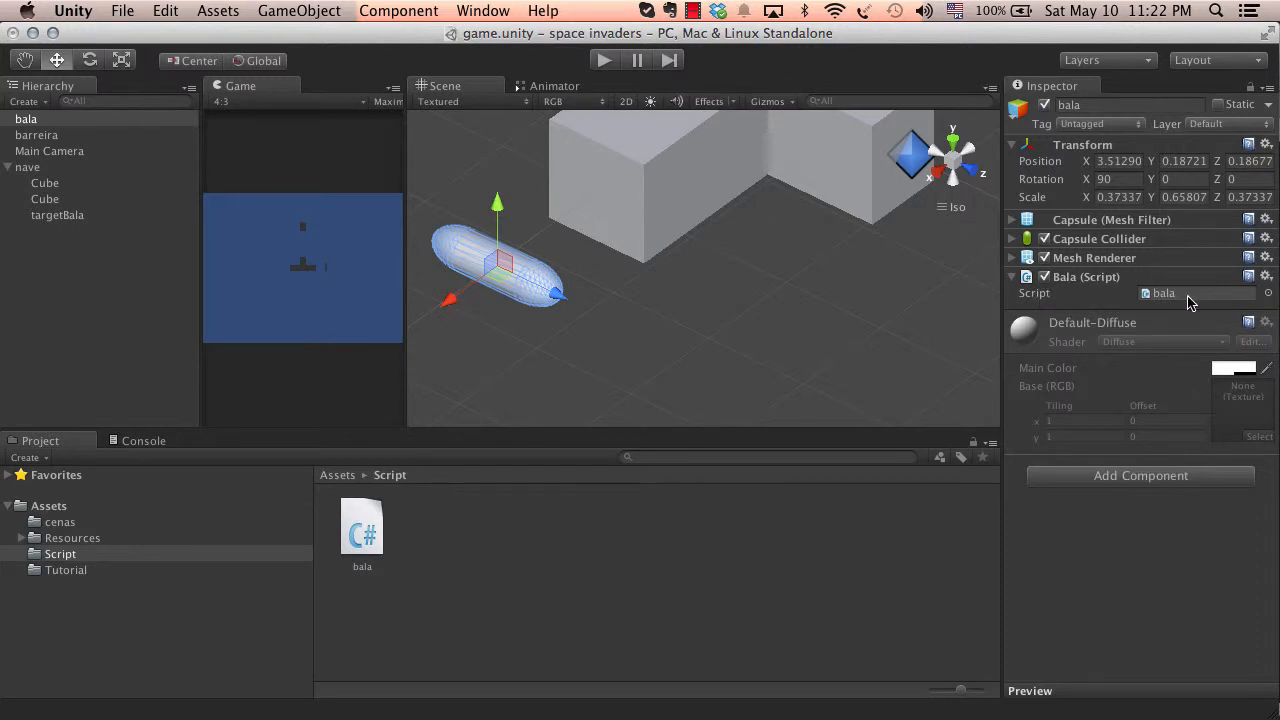
Open the bala script in MonoDevelop, delete the "Update is called once per frame" comment and save
middle_drag(586, 274, 601, 276)
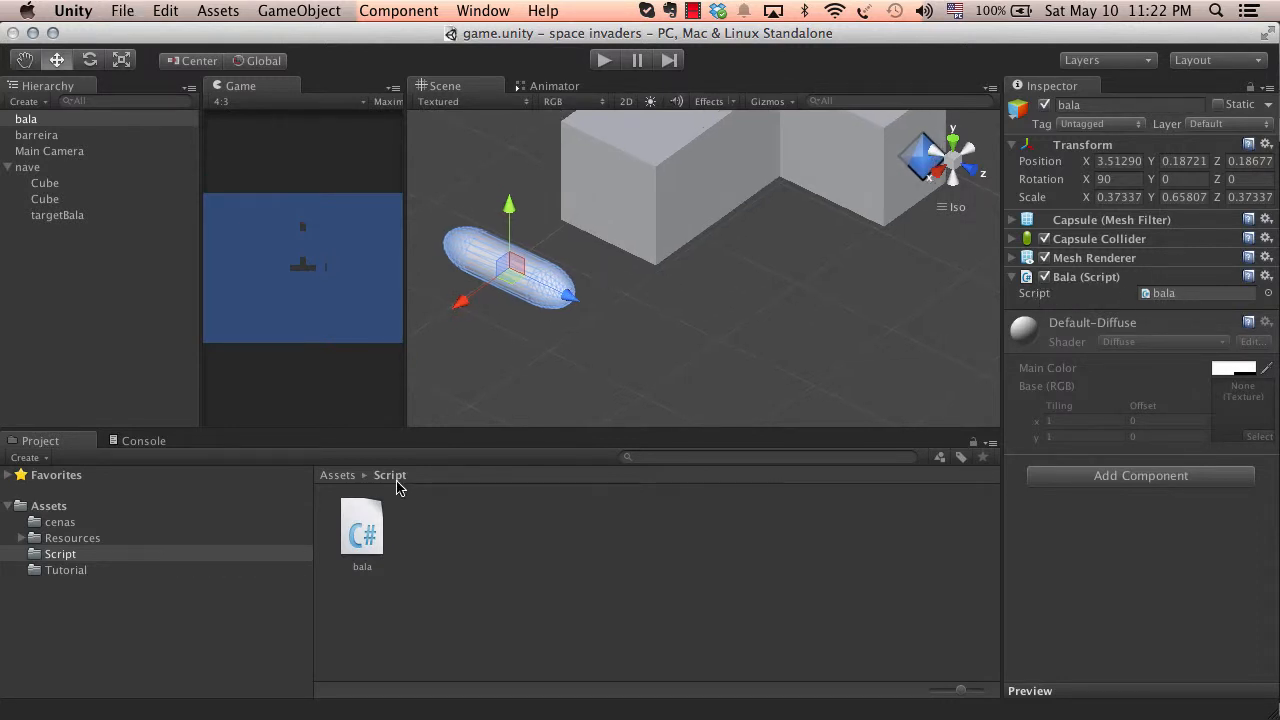
double_click(361, 510)
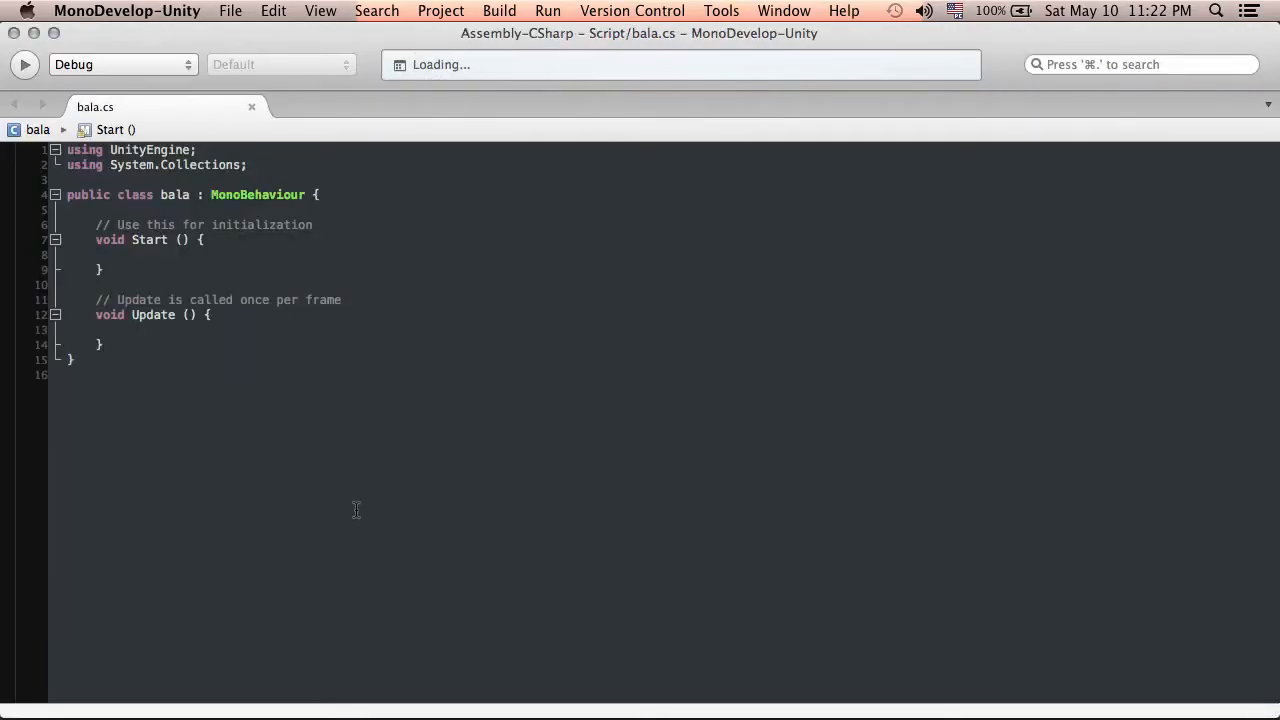
click(92, 224)
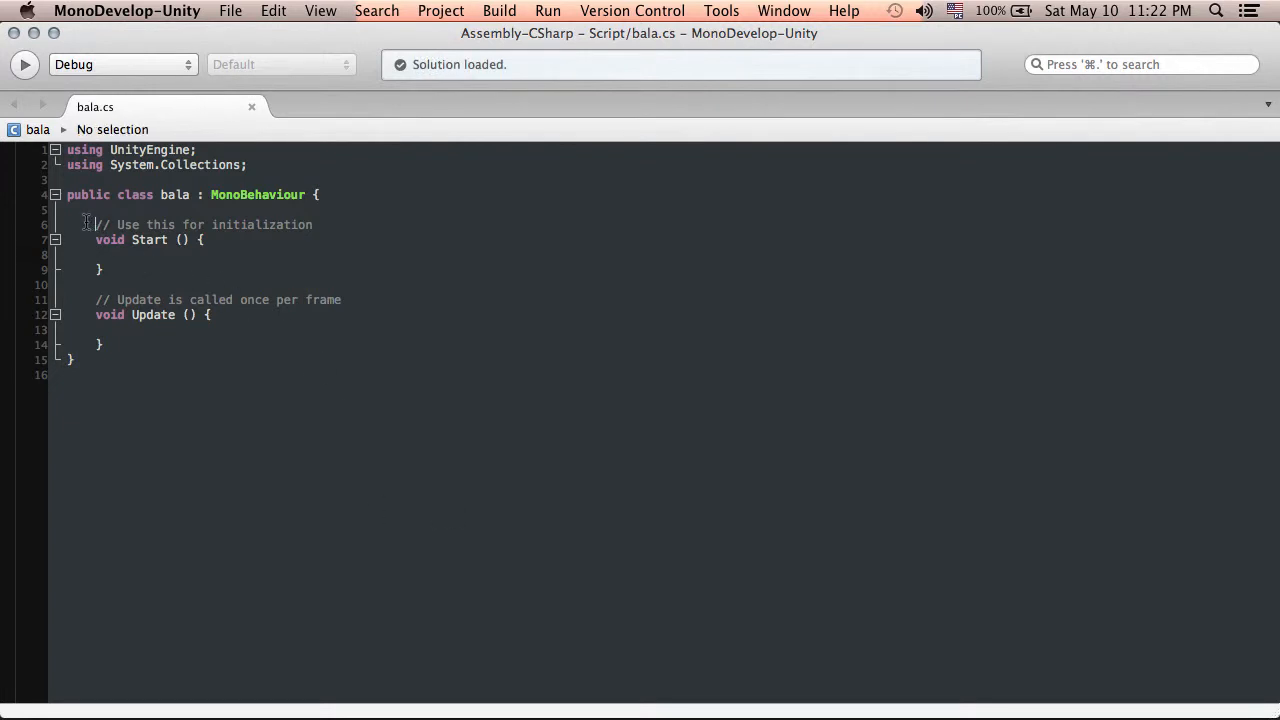
drag(86, 224, 387, 228)
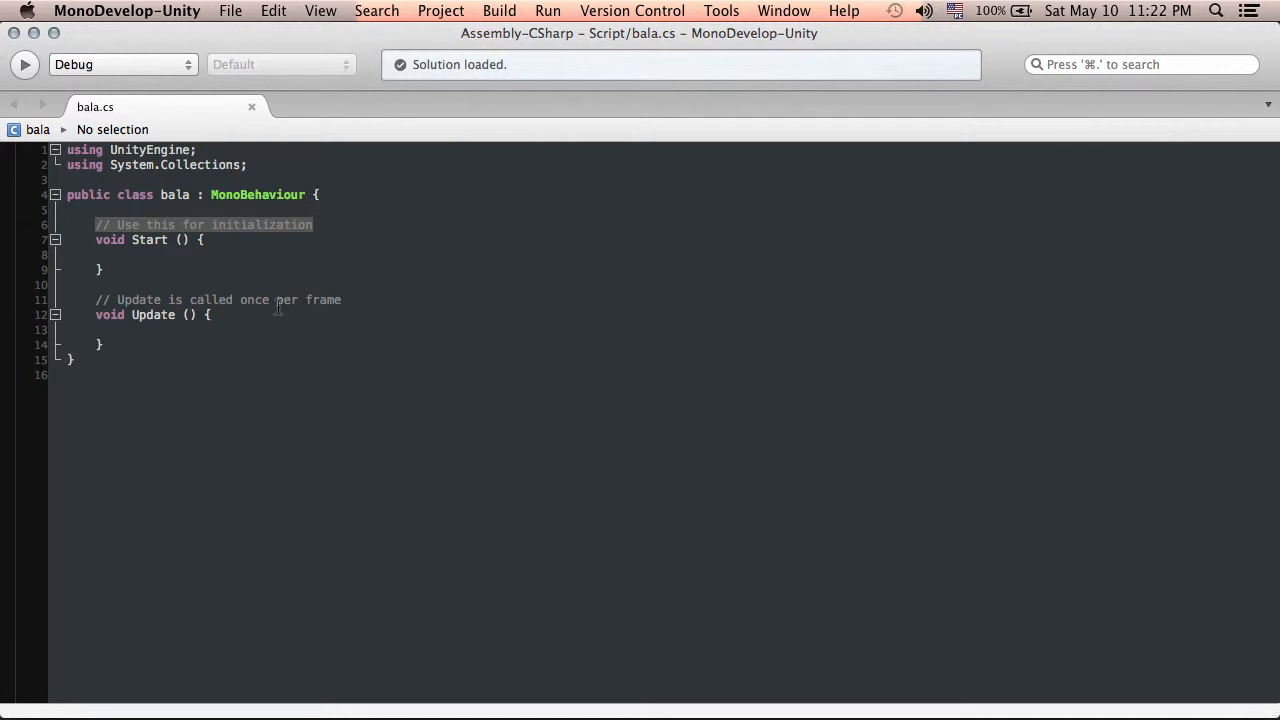
drag(355, 303, 86, 302)
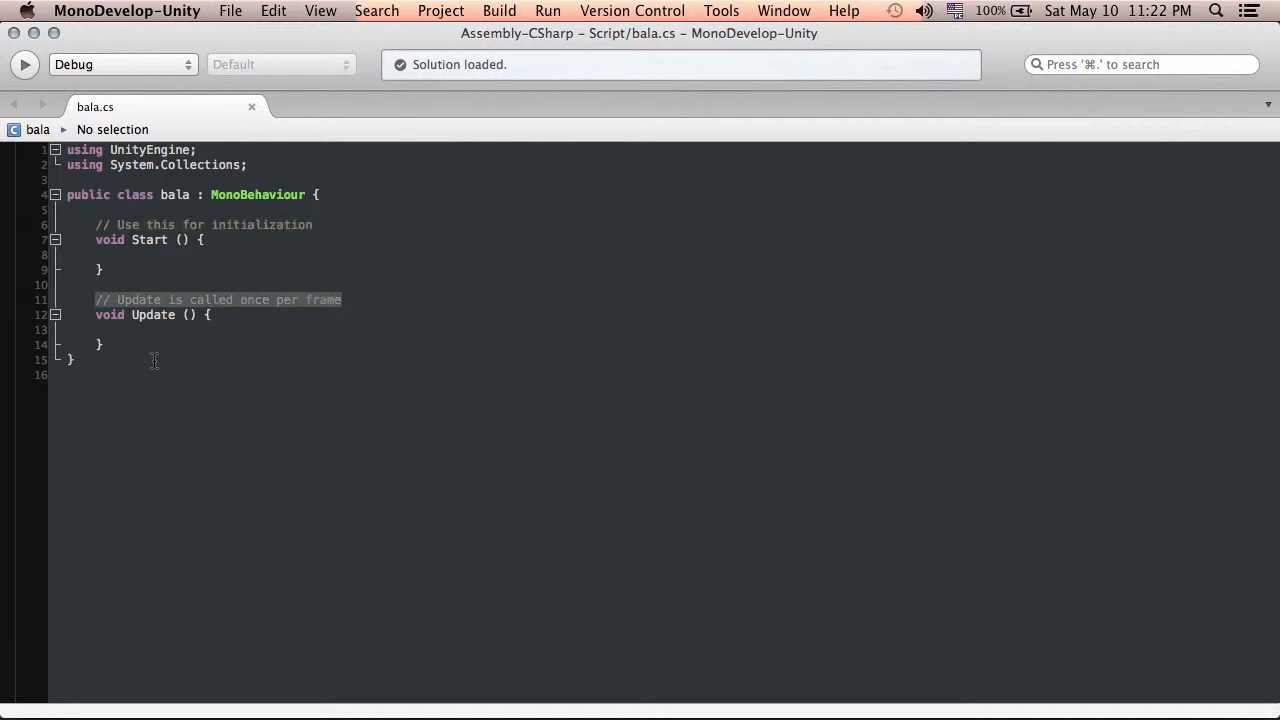
key(BackSpace)
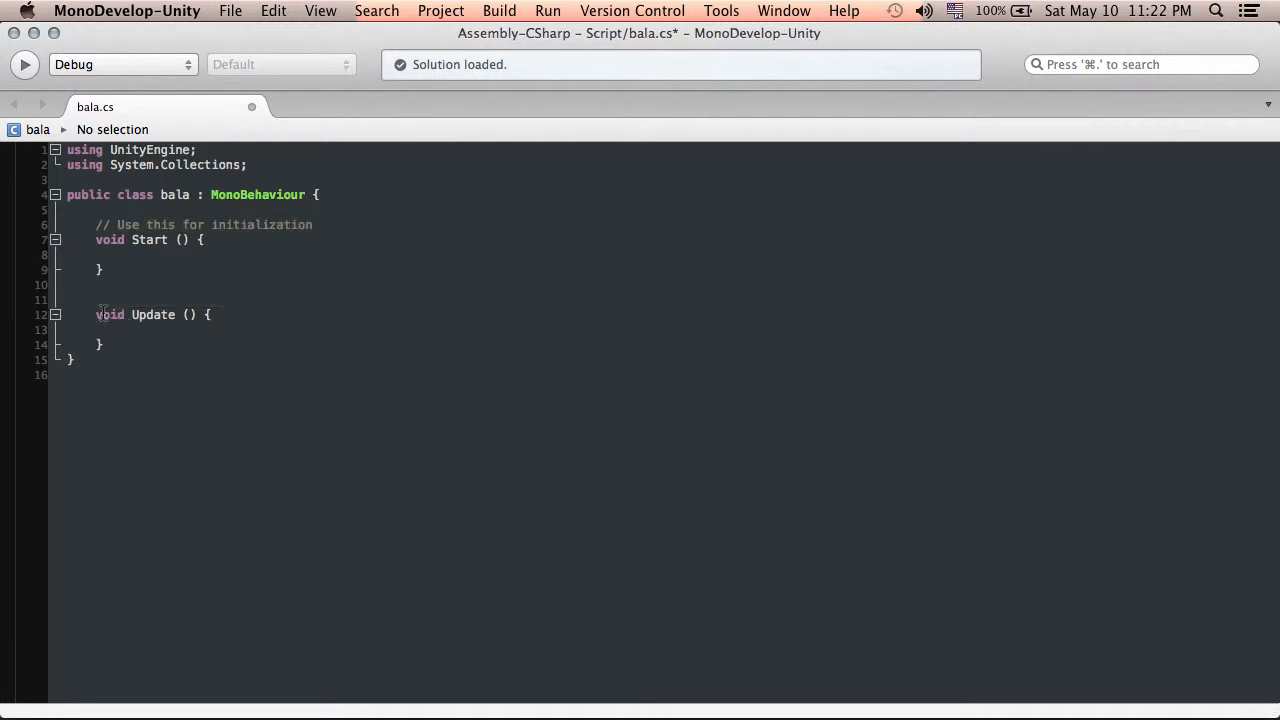
key(super+s)
Put the Update method's opening brace on its own line and save the script
click(197, 314)
key(Return)
key(super+s)
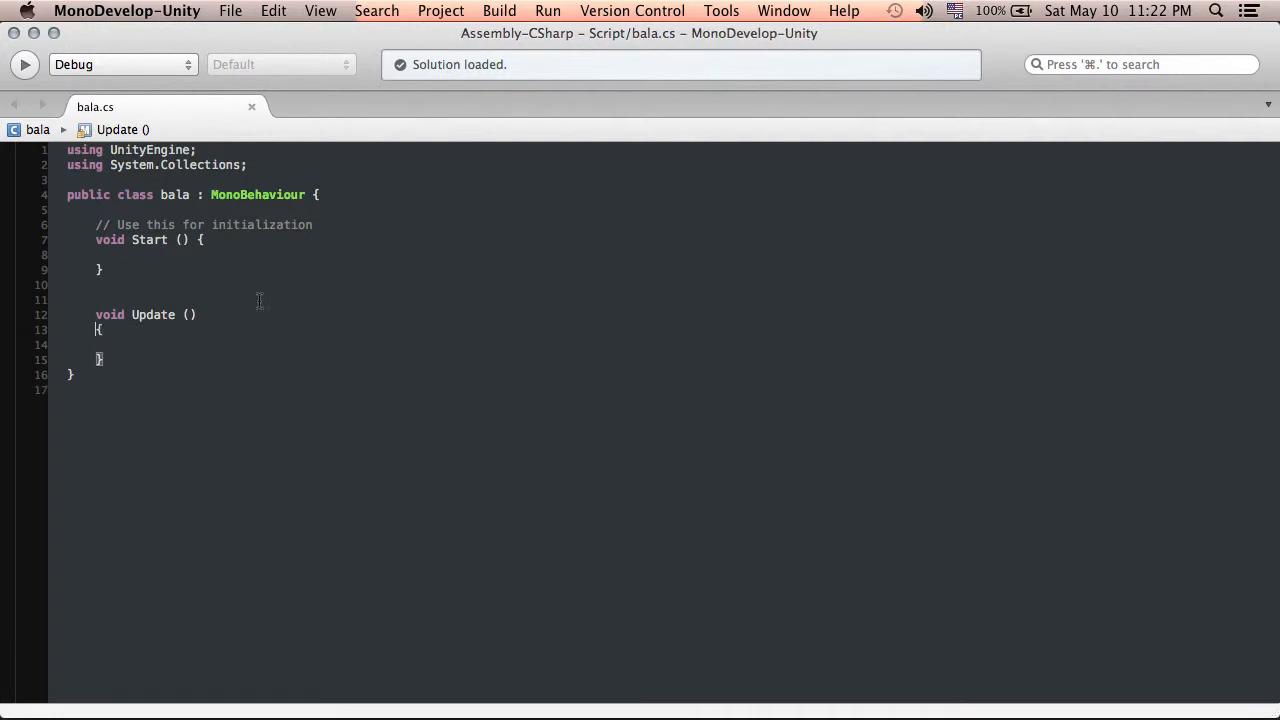
click(135, 347)
key(Tab)
key(super+s)
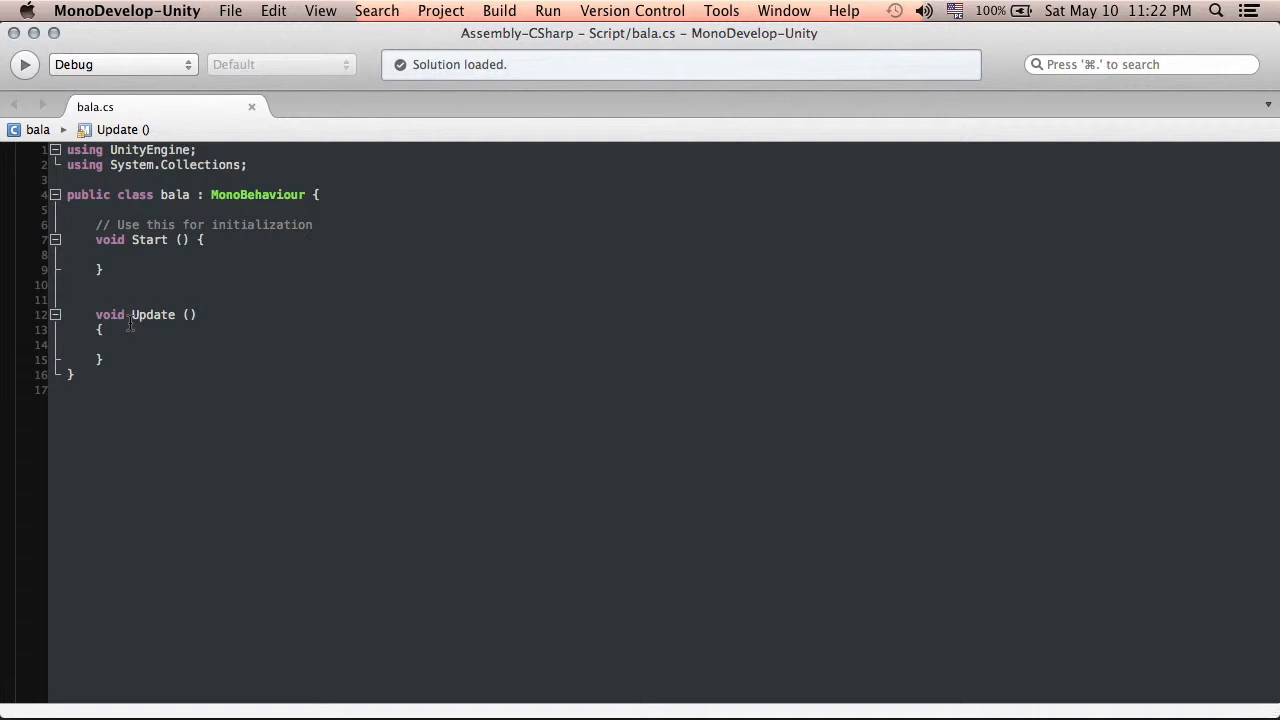
Delete the "Use this for initialization" comment together with the empty Start method, and save the script
drag(132, 314, 204, 315)
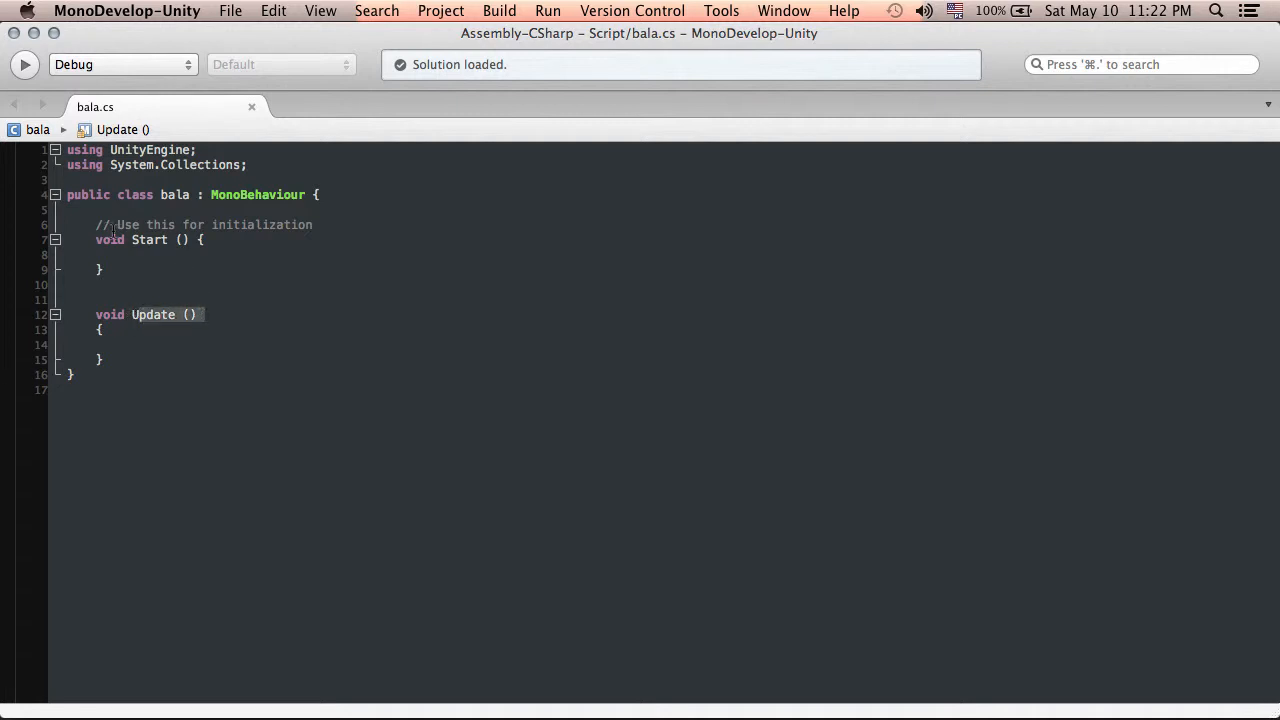
drag(93, 226, 340, 222)
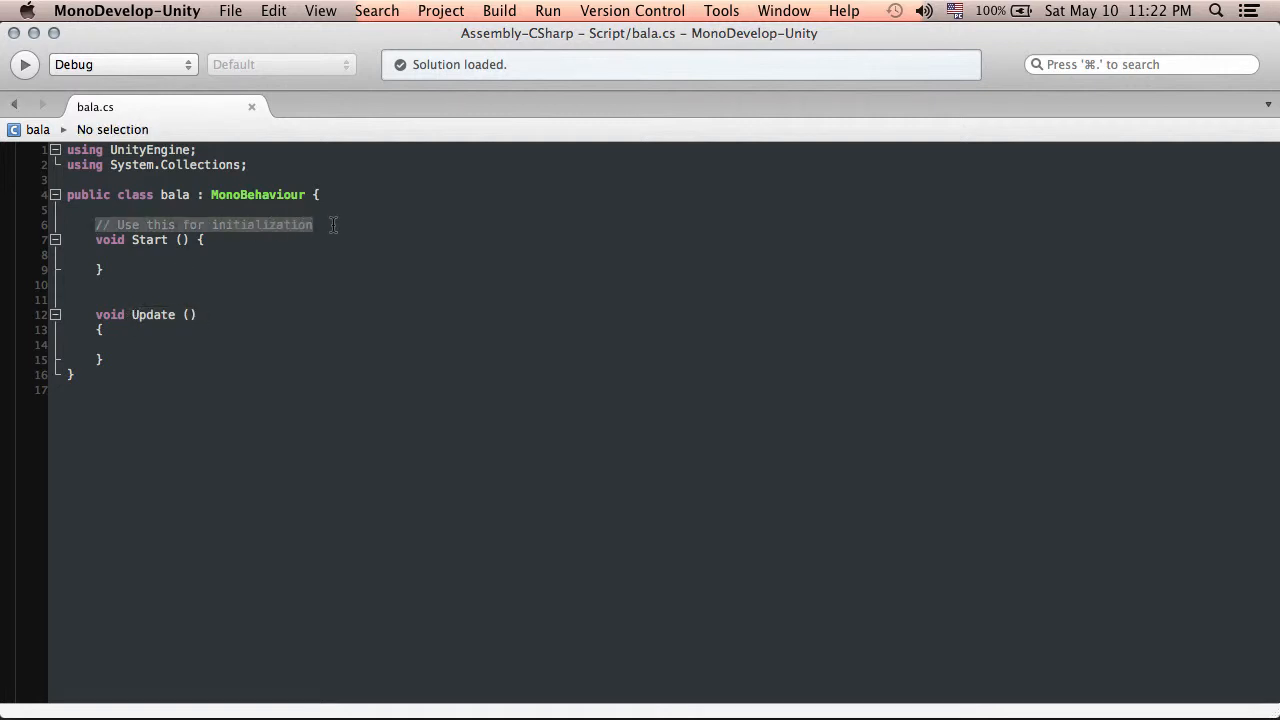
key(BackSpace)
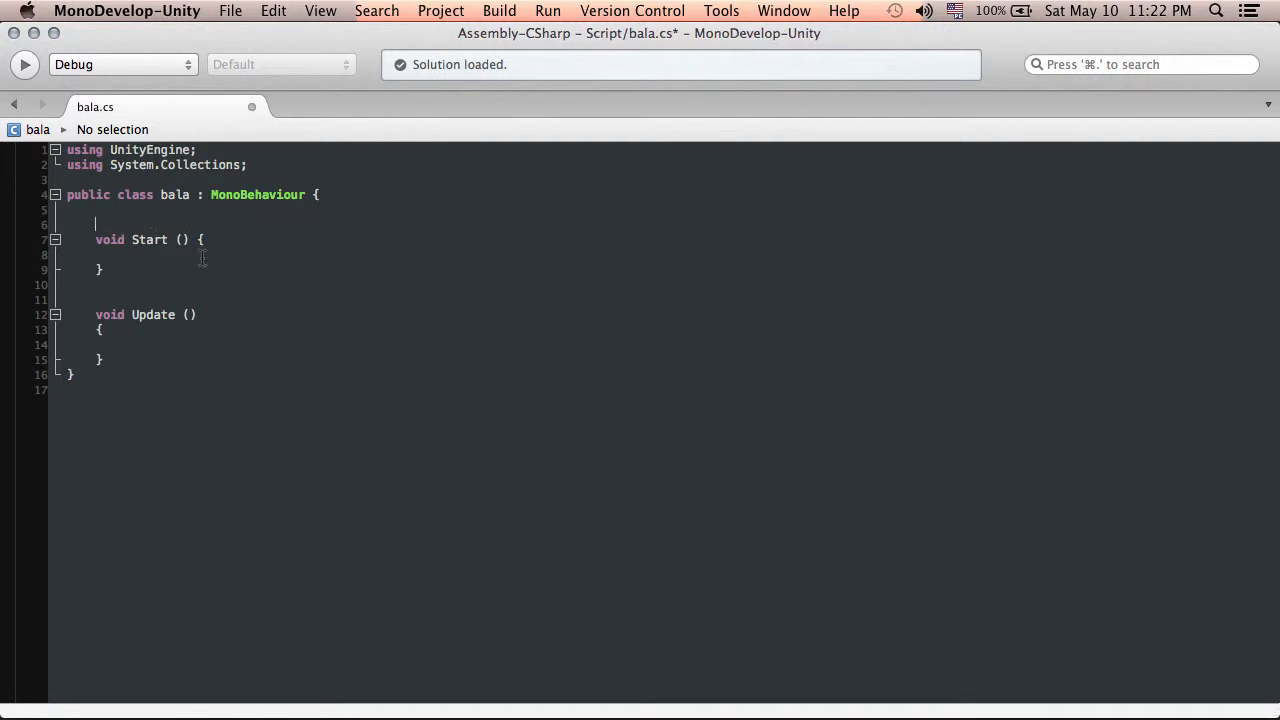
drag(130, 272, 40, 228)
key(BackSpace)
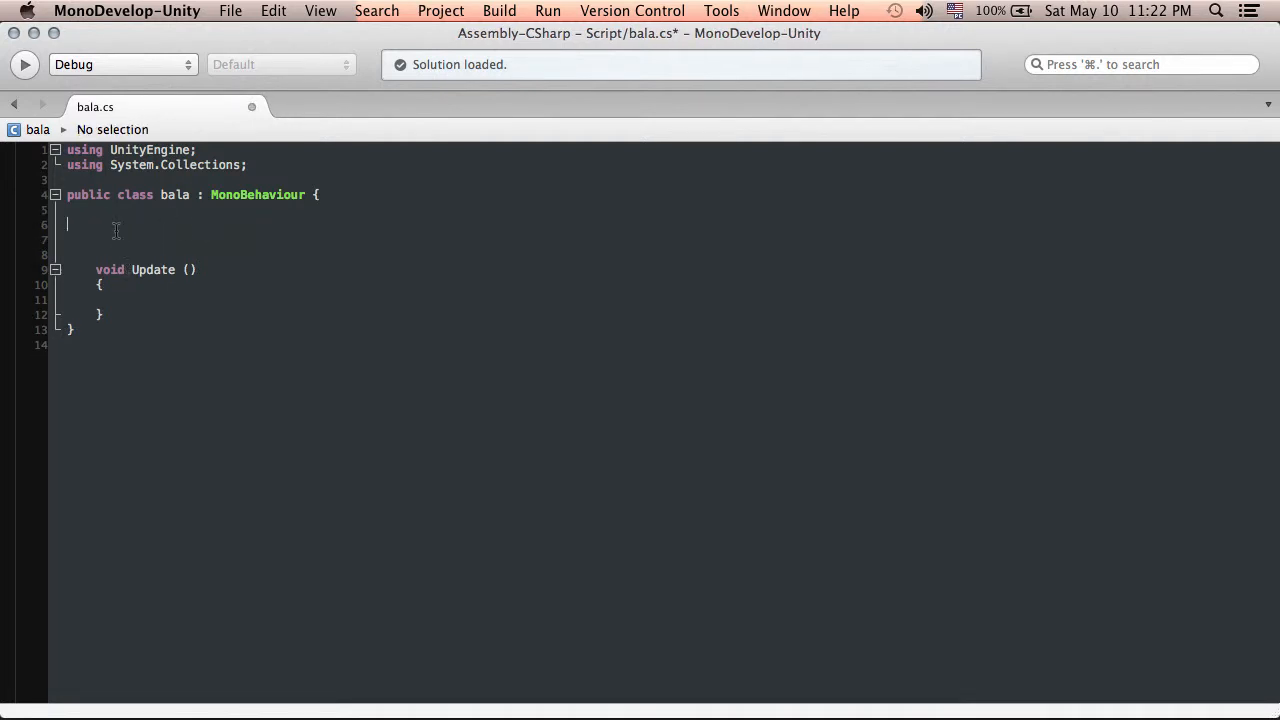
key(super+s)
Declare "public float velocidade;" above the Update method and save the script
click(123, 234)
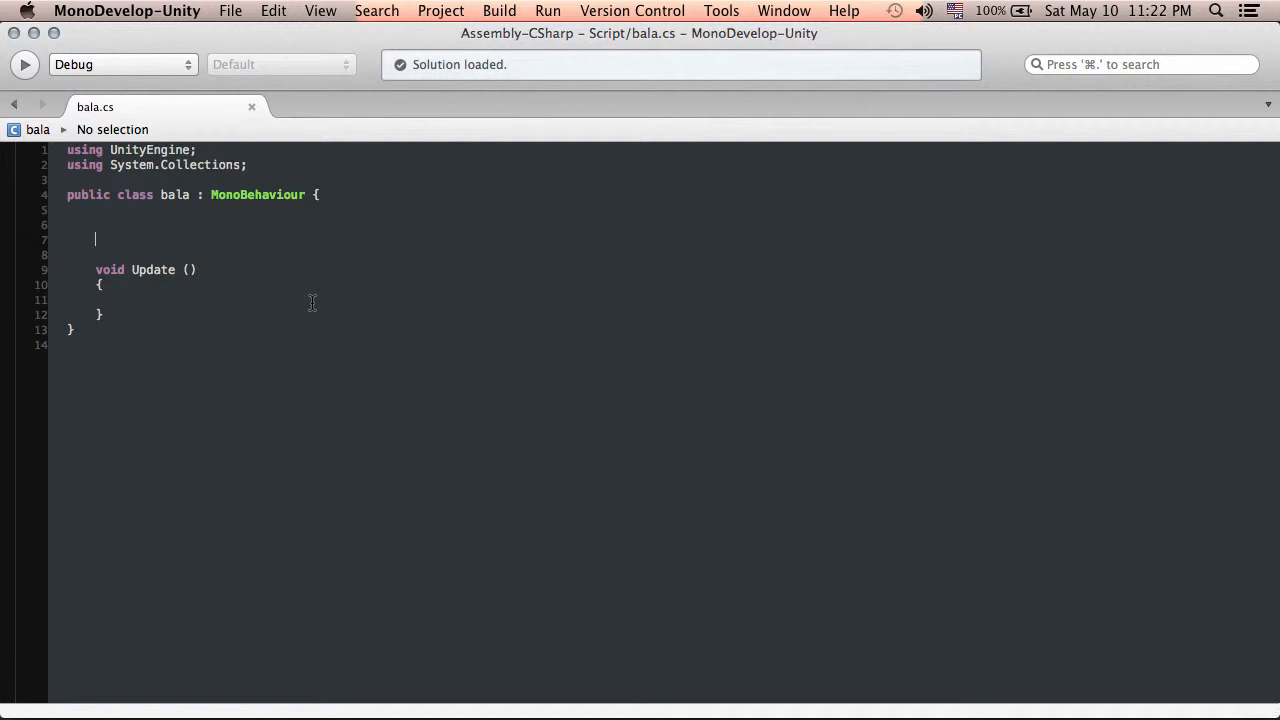
text(puc)
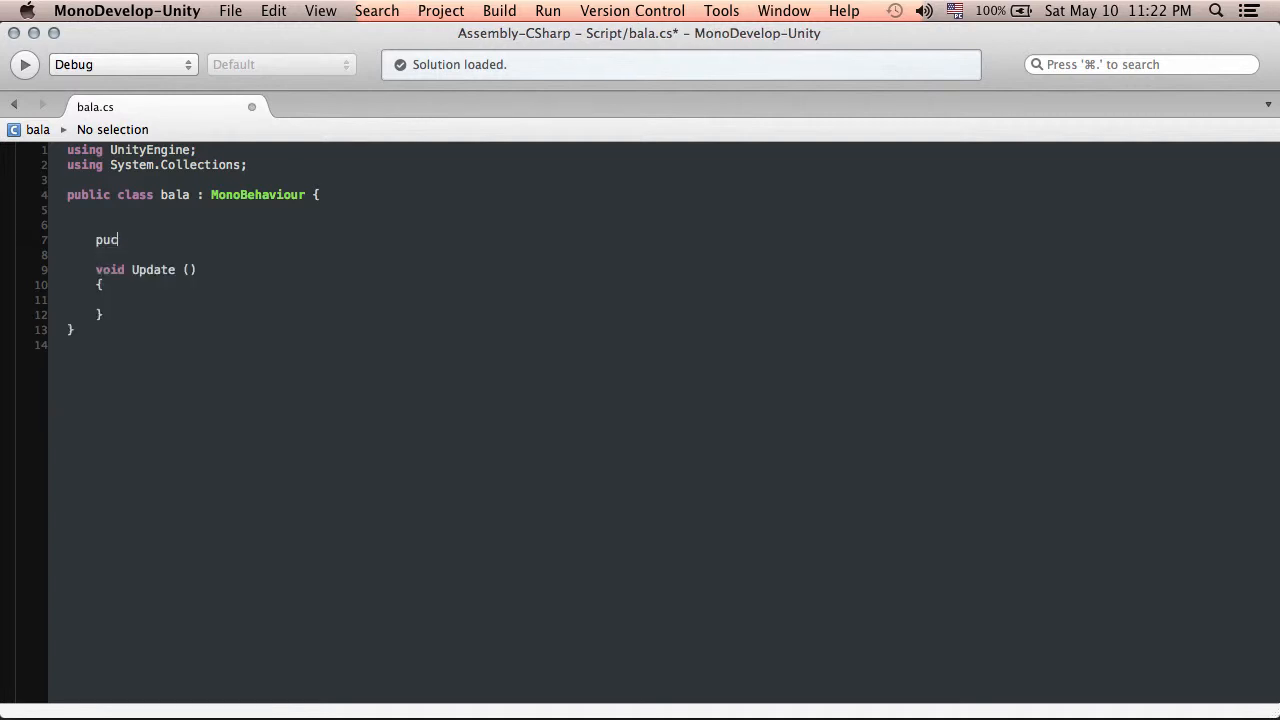
text(public )
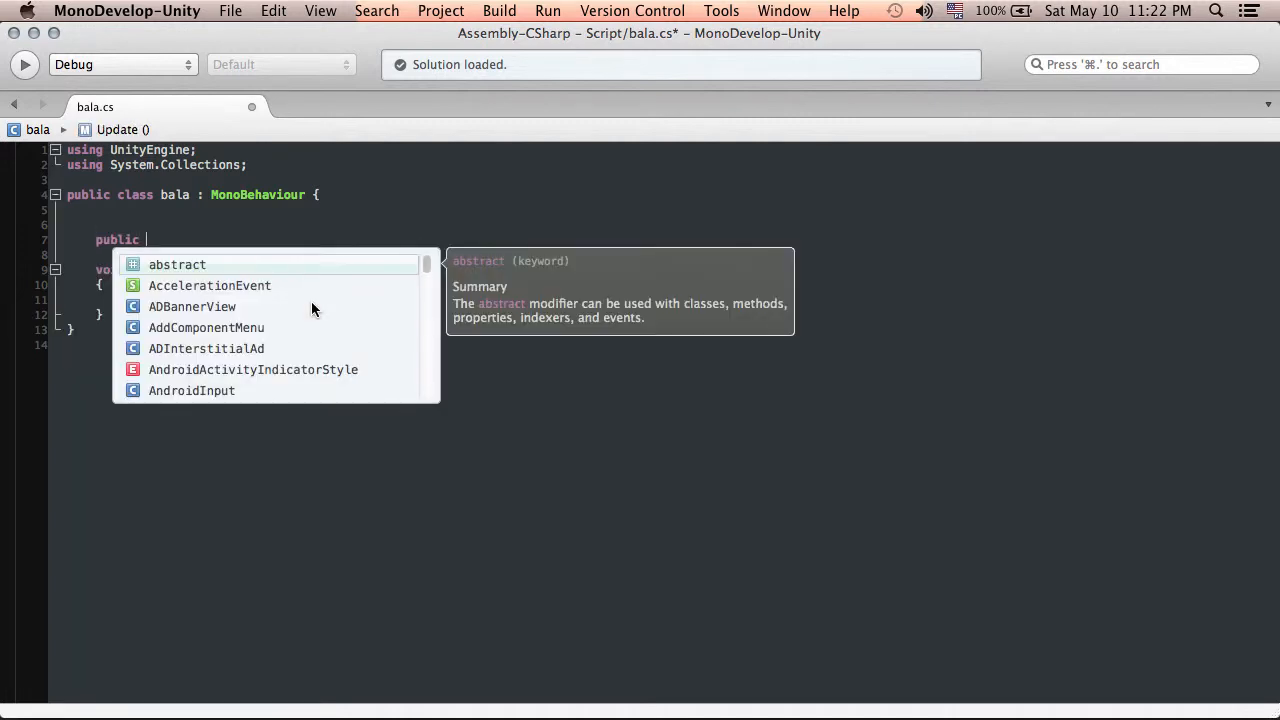
text(float velocidade;)
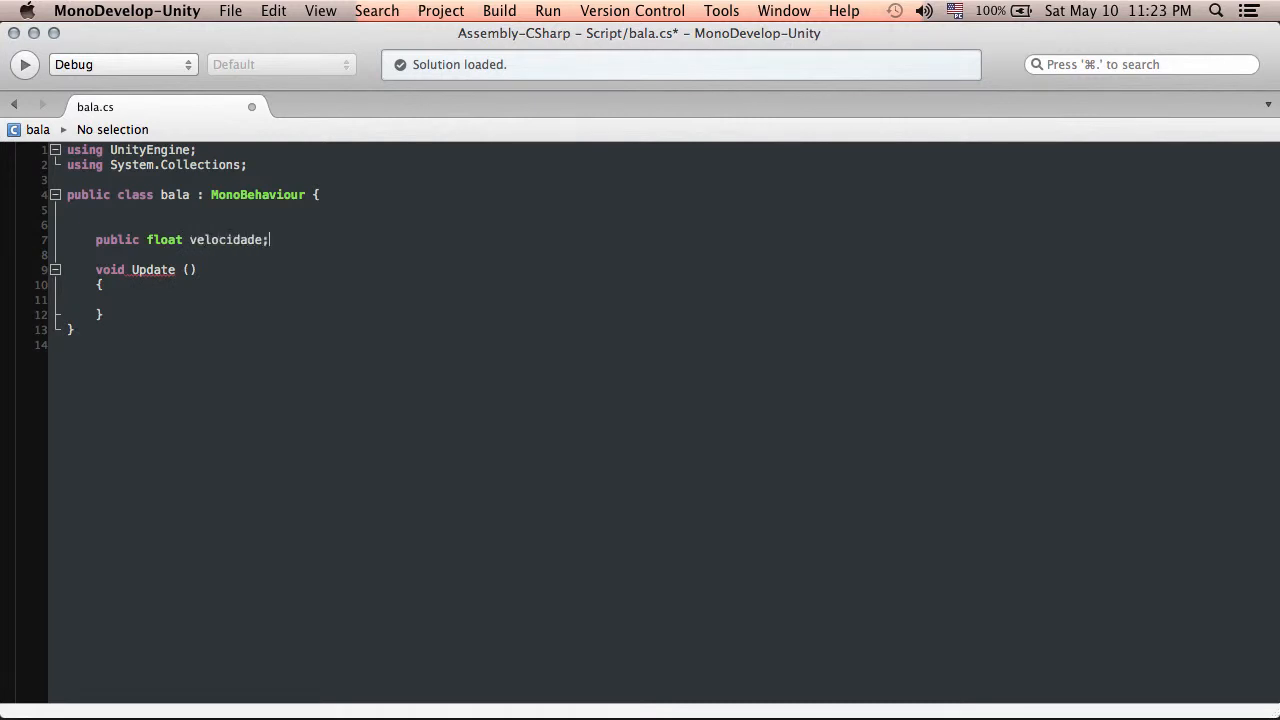
key(super+s)
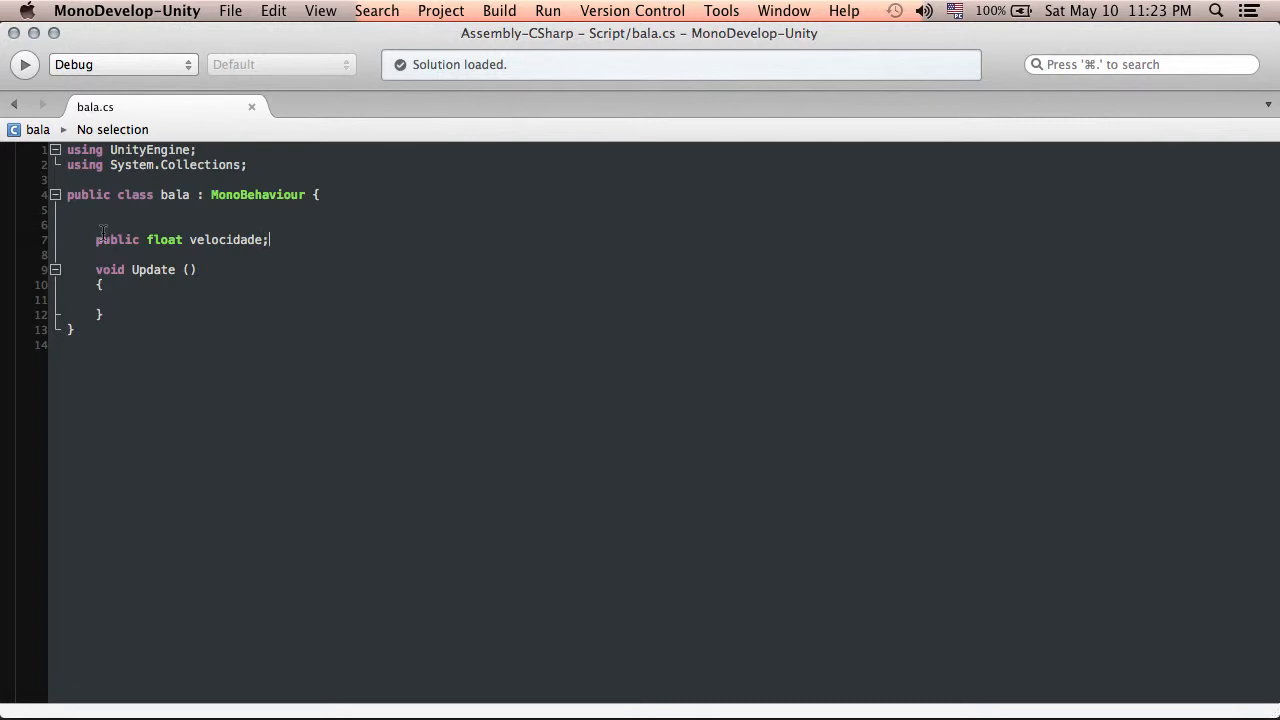
Switch to Unity, try a Velocidade of about 0.63 on bala's script component, and reset it to 0
click(230, 11)
click(585, 202)
key(super+Tab)
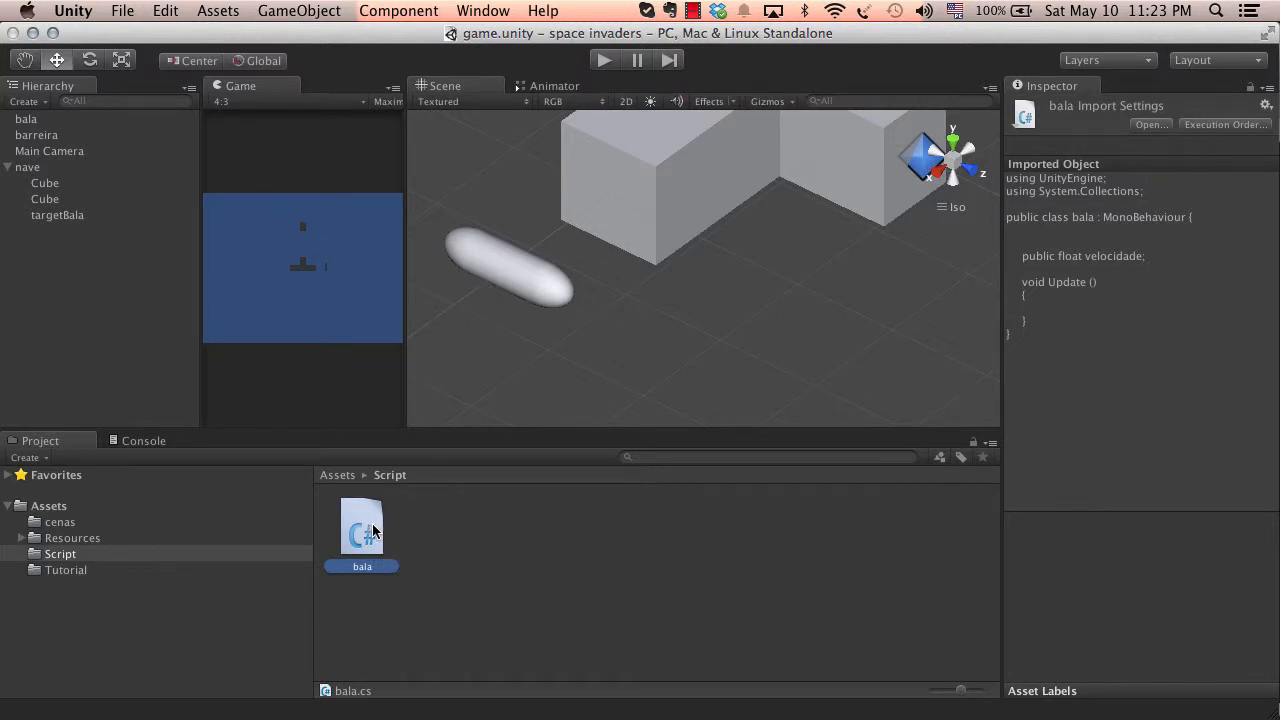
click(502, 284)
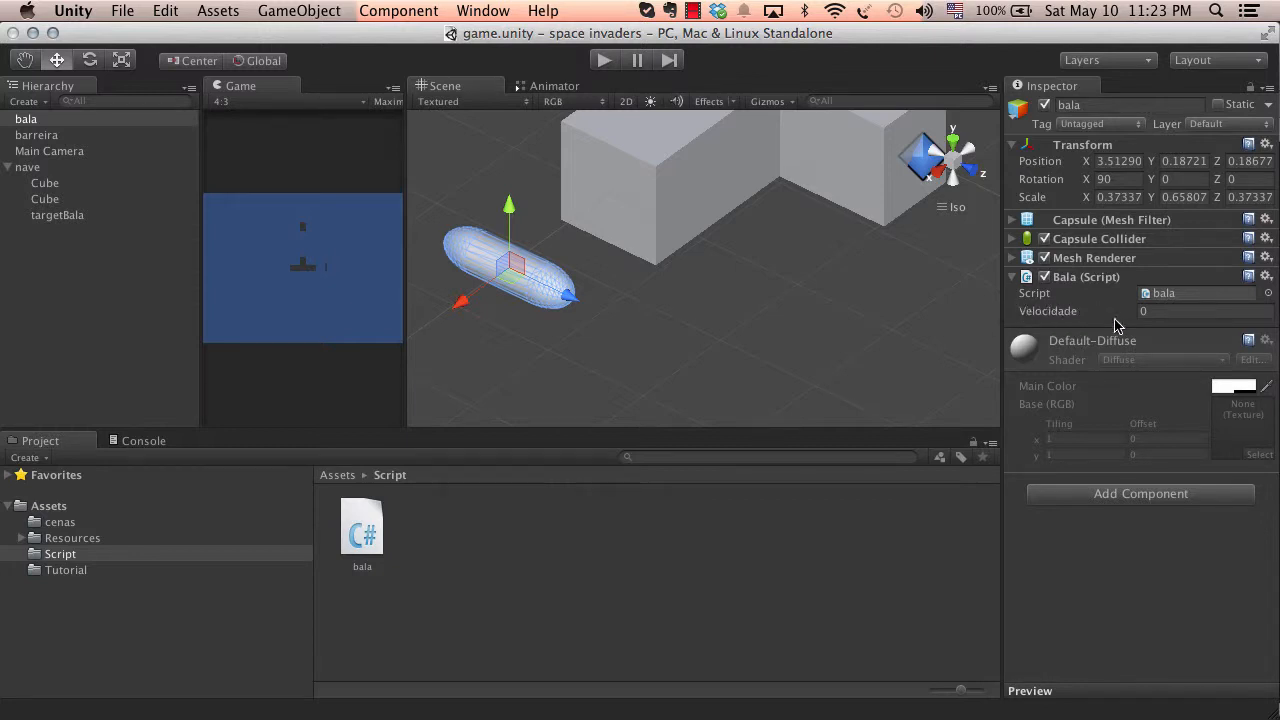
click(1144, 310)
drag(1060, 309, 1107, 309)
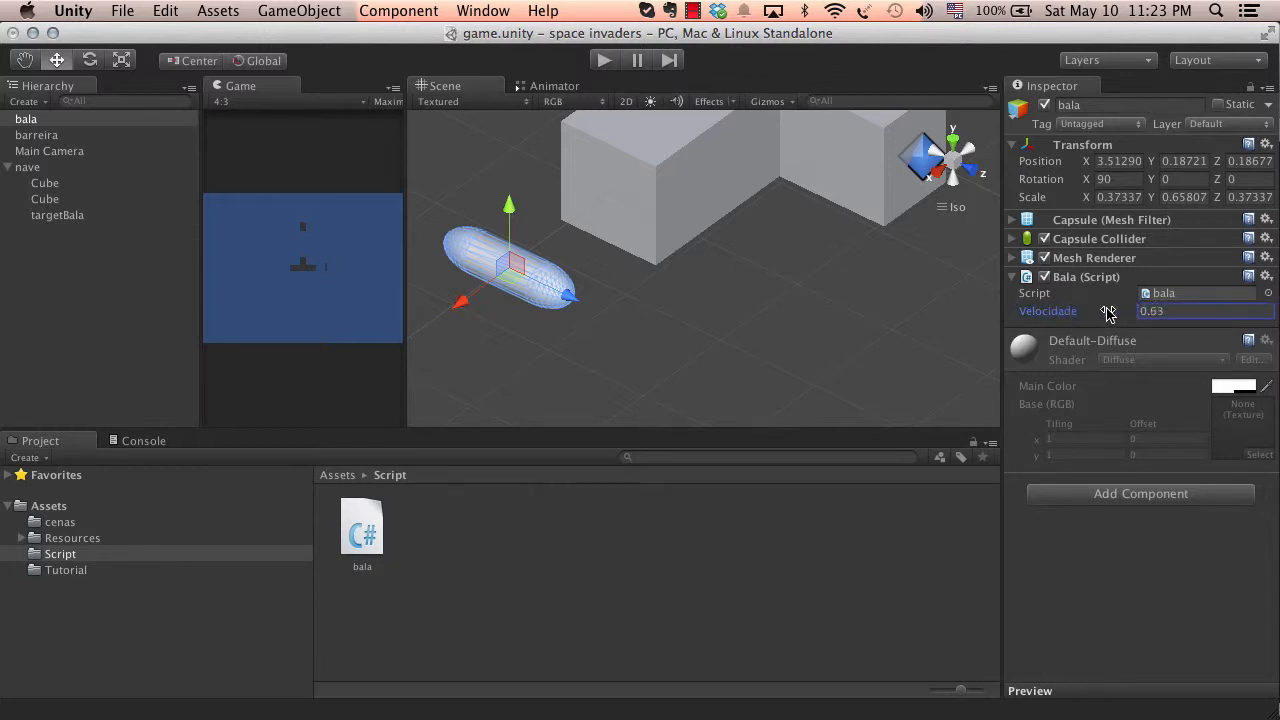
click(1150, 311)
text(0)
Reopen the bala script, make velocidade private and save, then check bala's script component in Unity and return to MonoDevelop
double_click(1158, 291)
drag(141, 231, 97, 233)
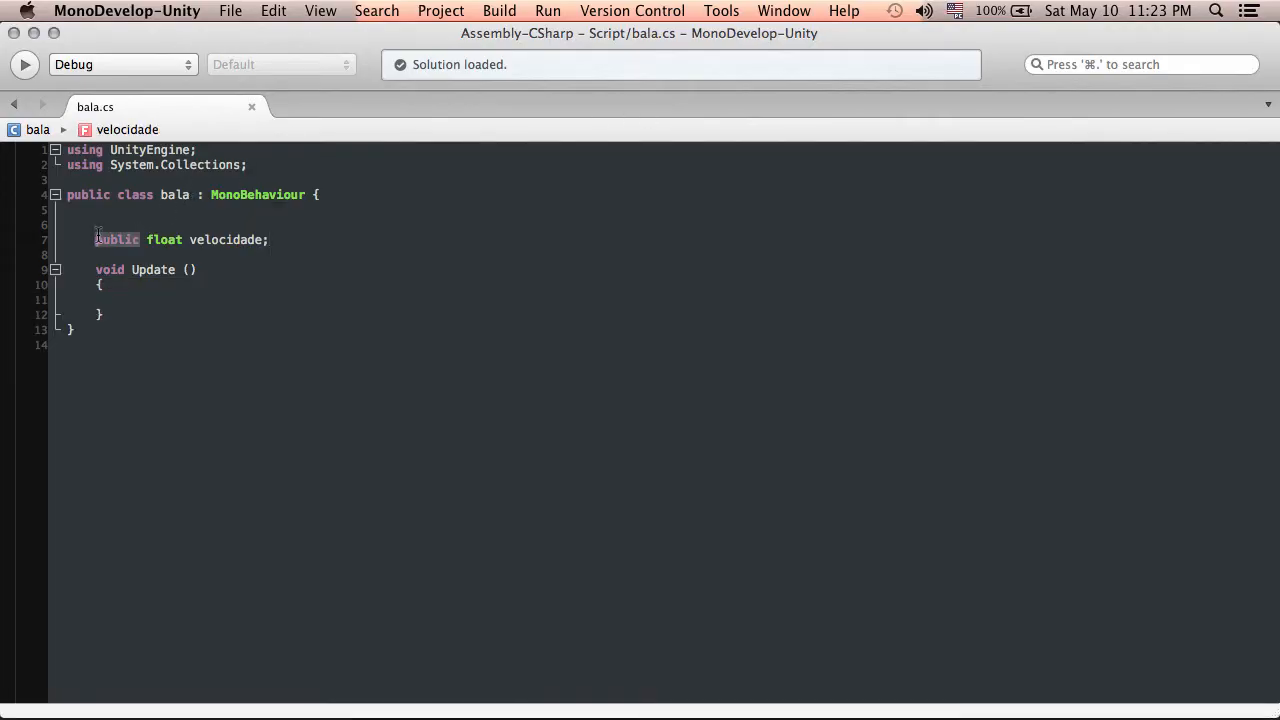
text(private)
key(super+s)
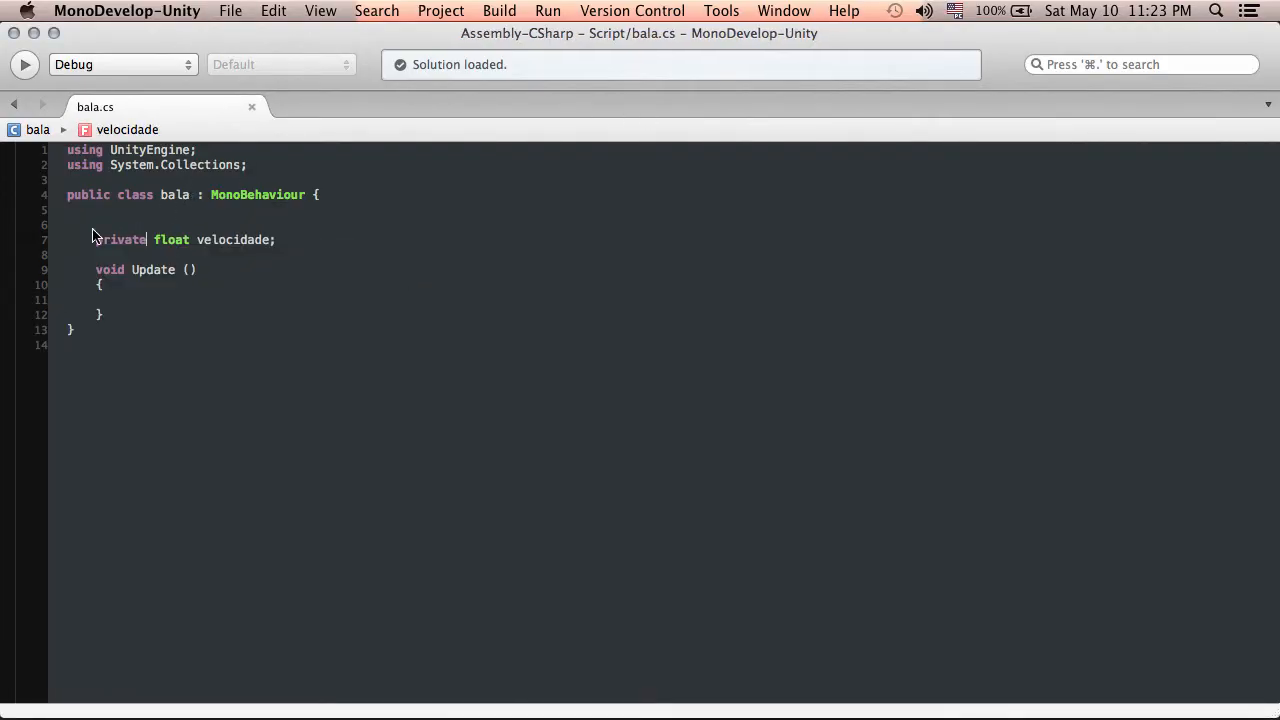
key(super+Tab)
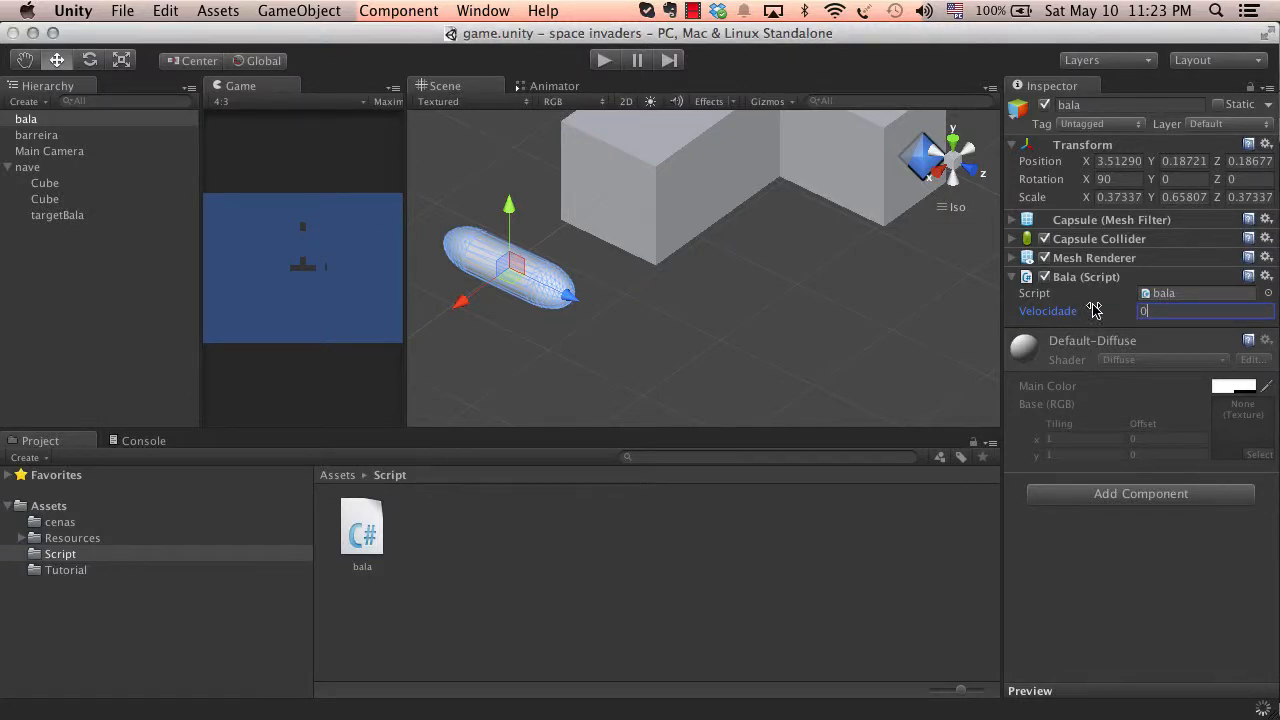
key(super+Tab)
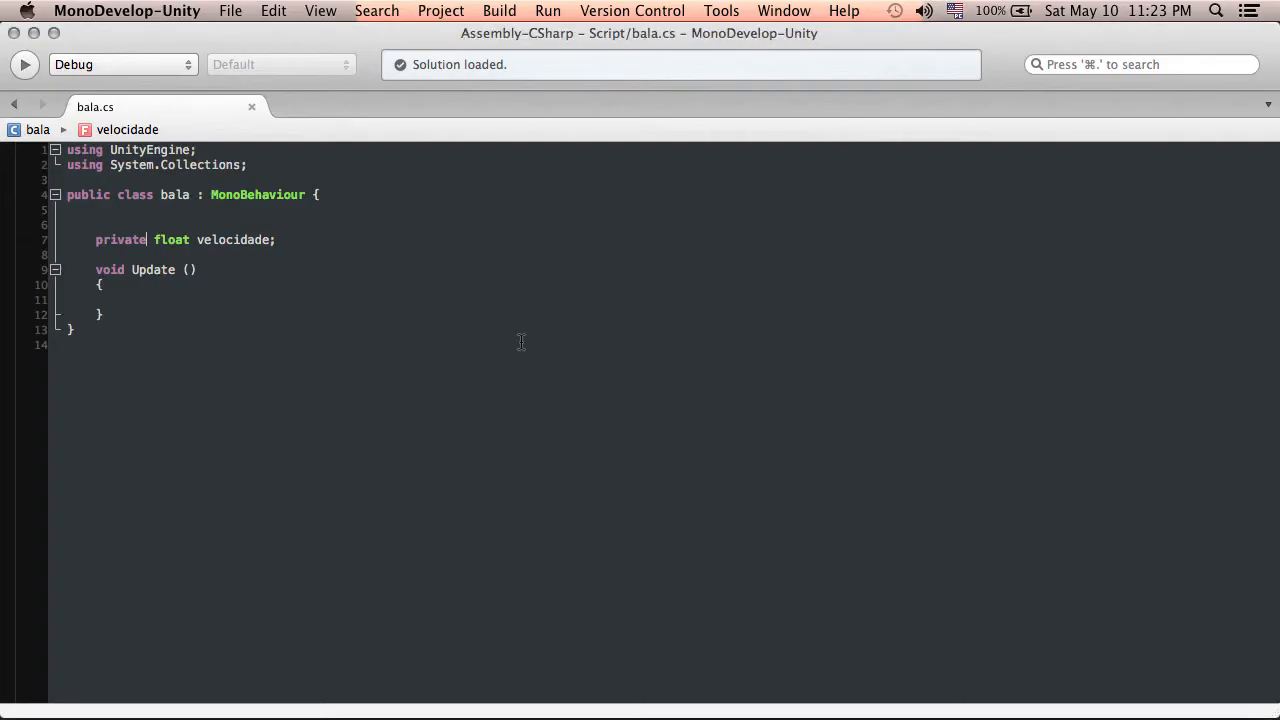
Change velocidade's access modifier back to public and save the bala script
key(alt+BackSpace)
text(publi)
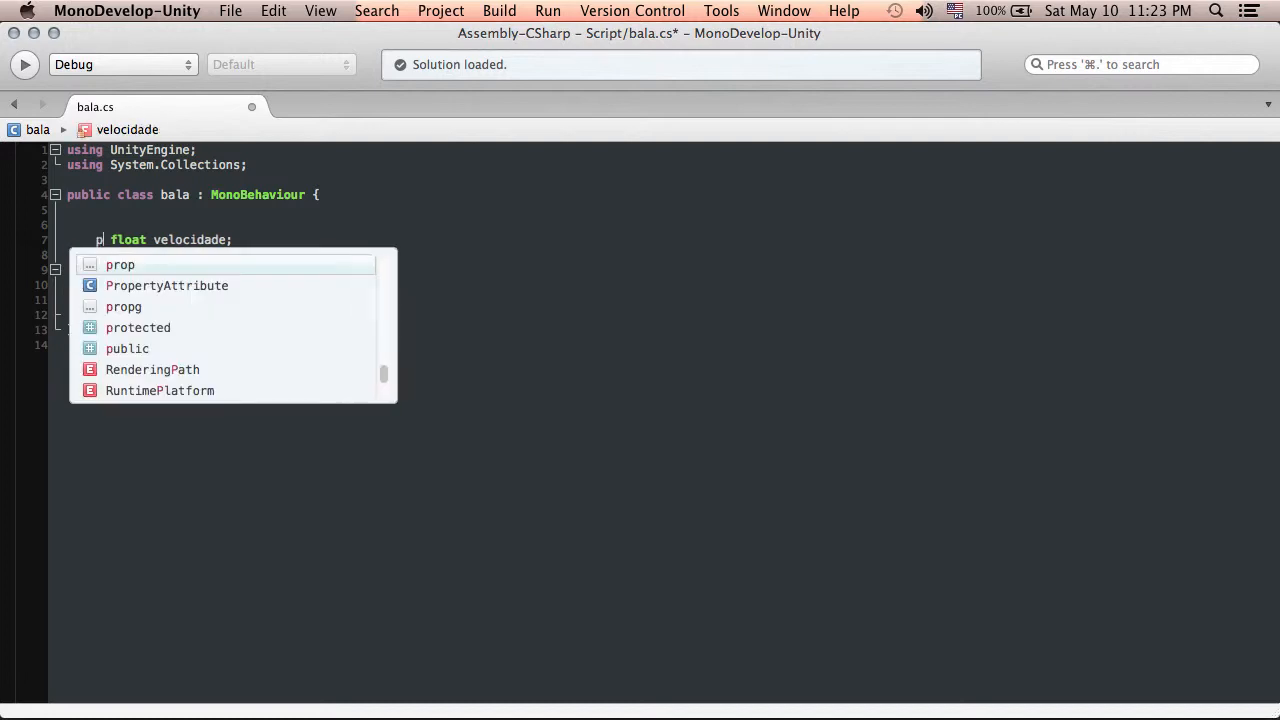
text(c)
key(super+s)
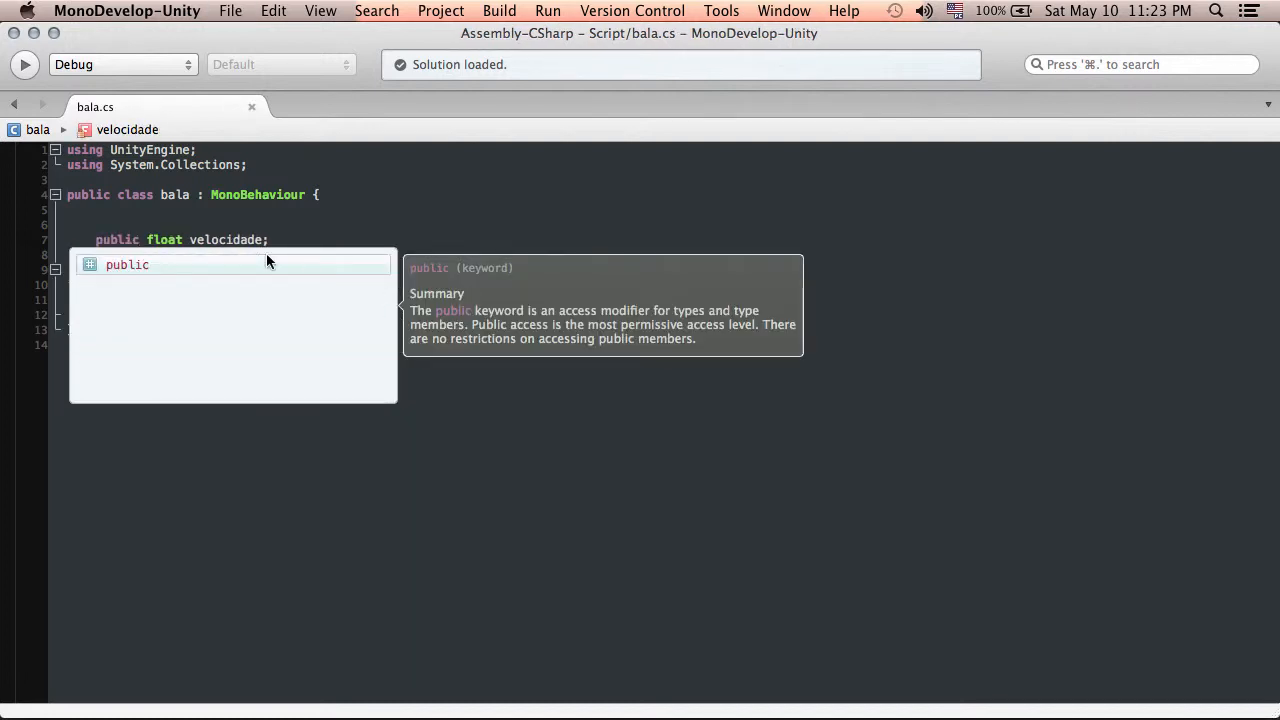
click(291, 239)
click(196, 229)
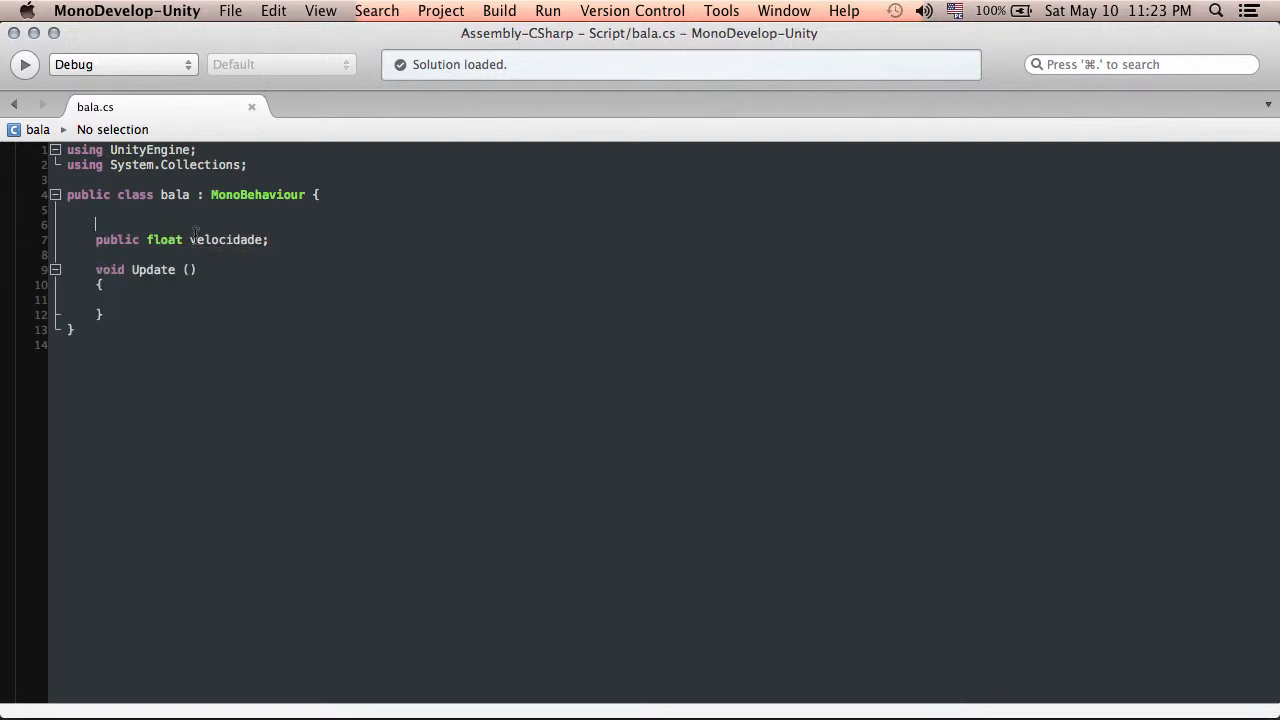
Highlight in turn the public modifier, the float type and the velocidade name in the variable declaration
double_click(140, 239)
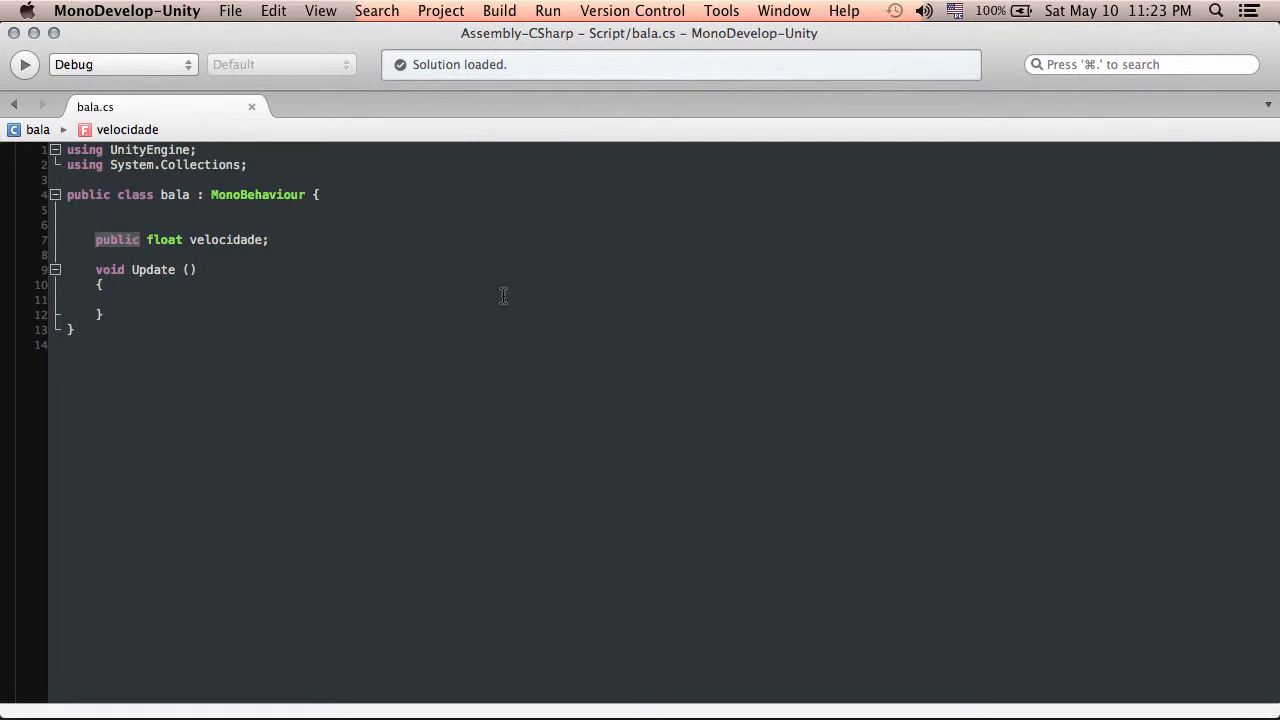
double_click(172, 239)
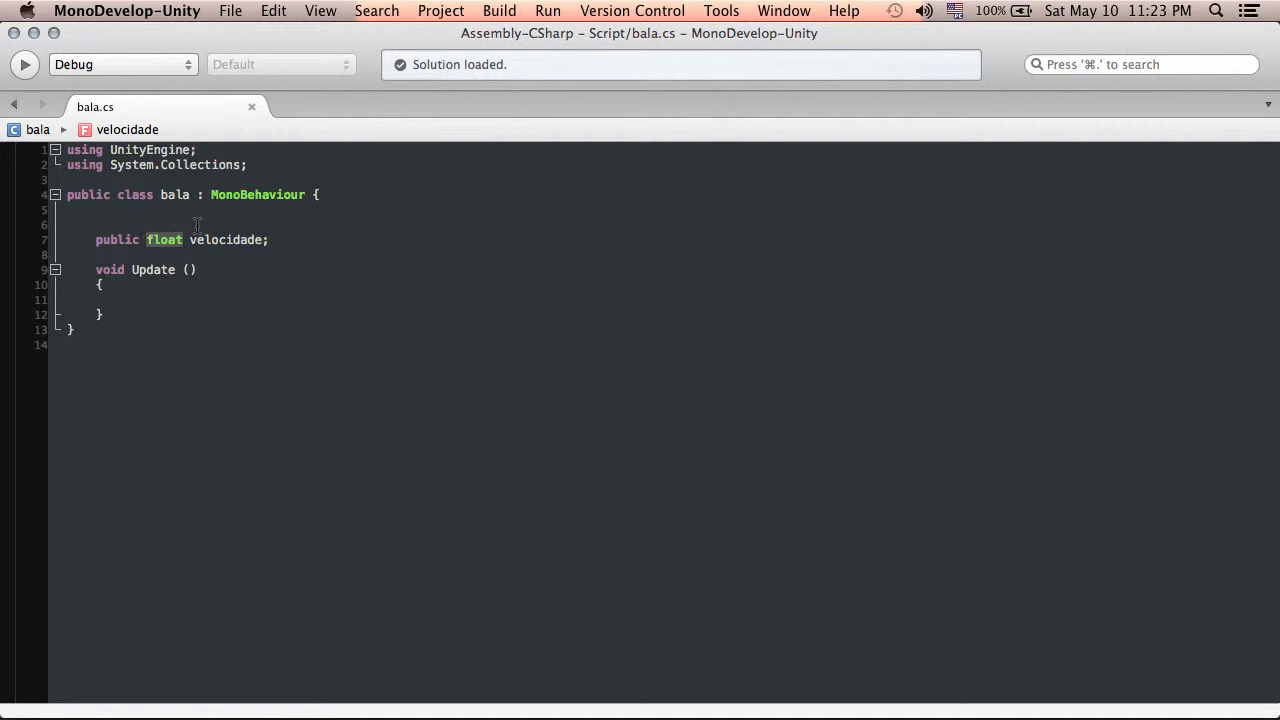
drag(137, 239, 259, 237)
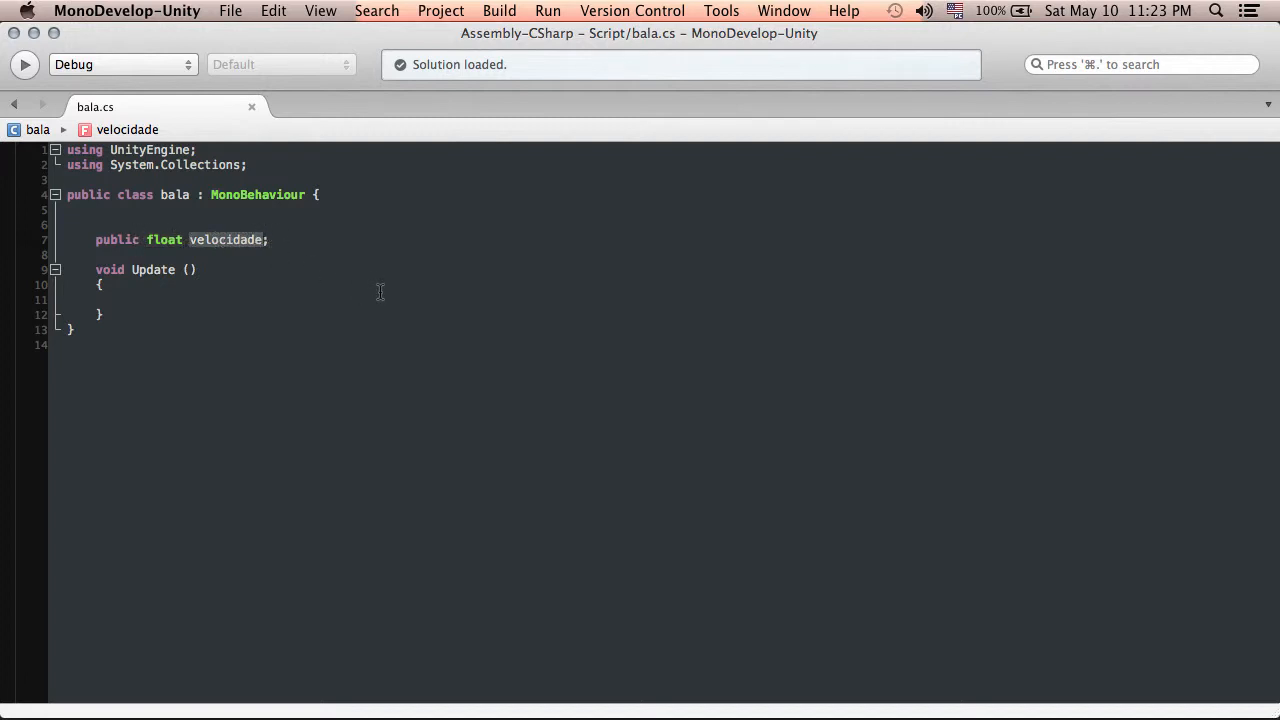
Switch to Unity, try moving bala forward along the Z axis to about 4.64, and undo the move
key(super+Tab)
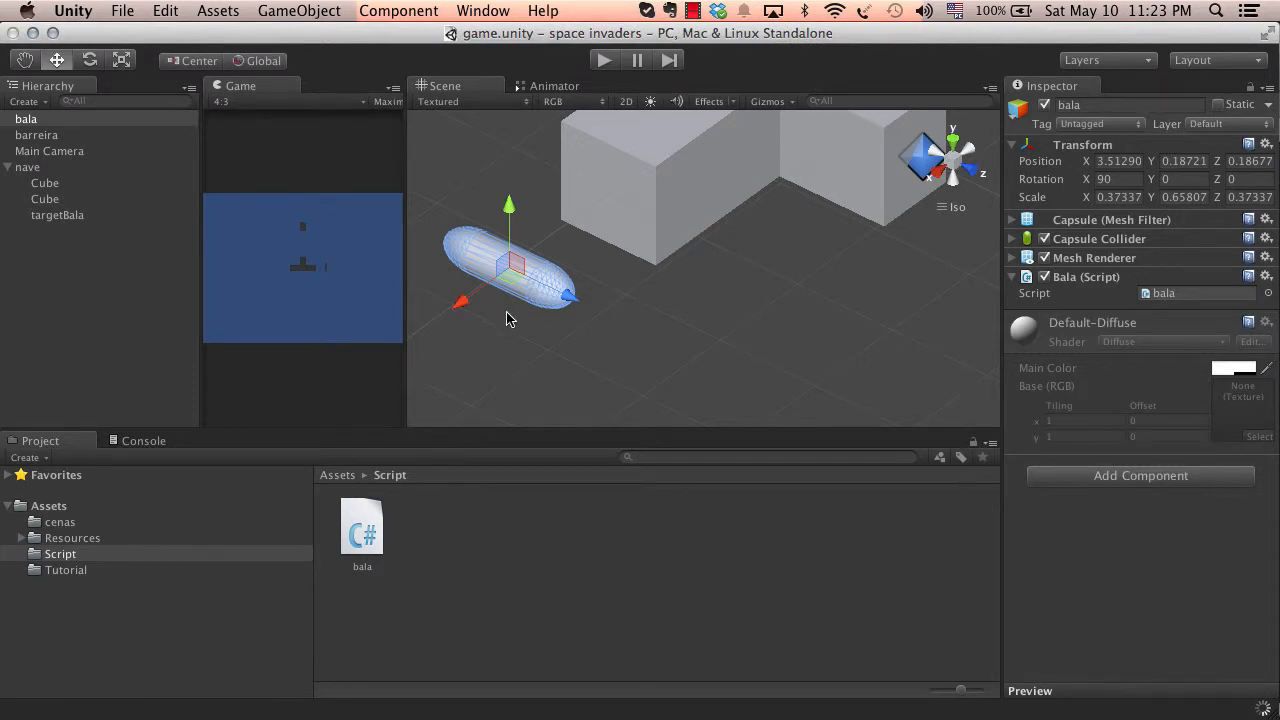
alt+drag(530, 318, 589, 341)
scroll(569, 315, down, 5)
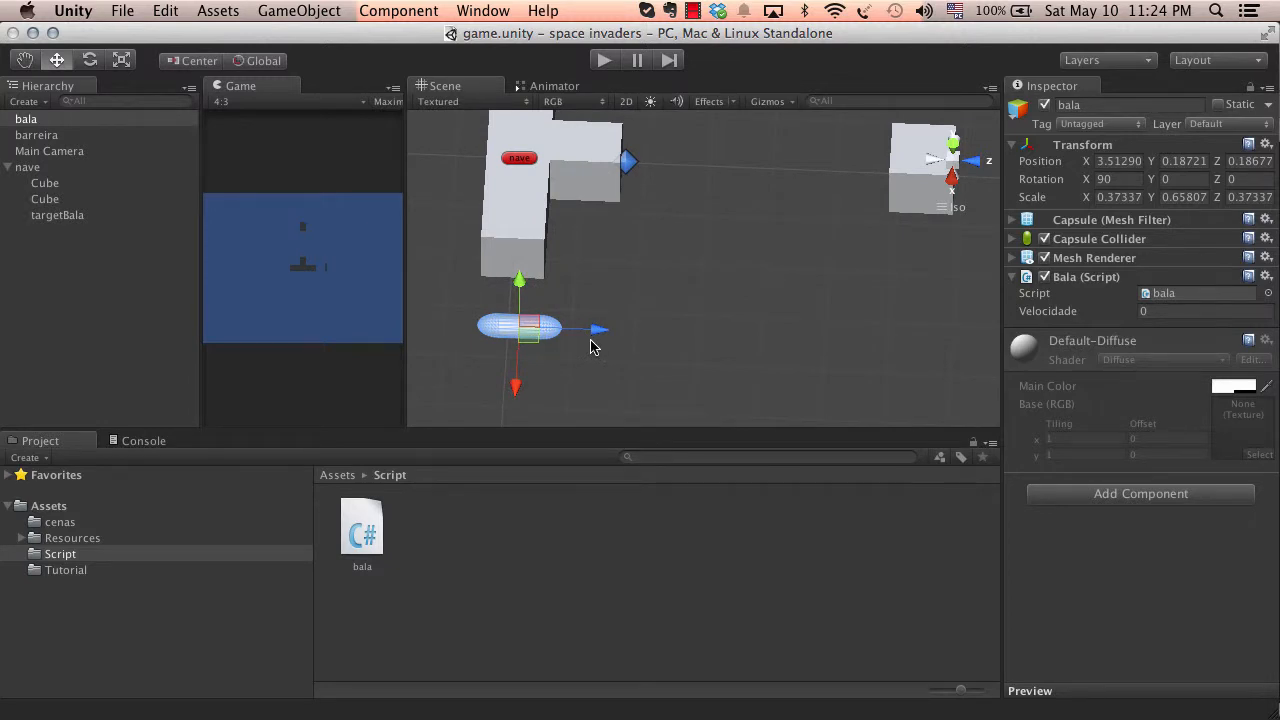
drag(598, 330, 875, 338)
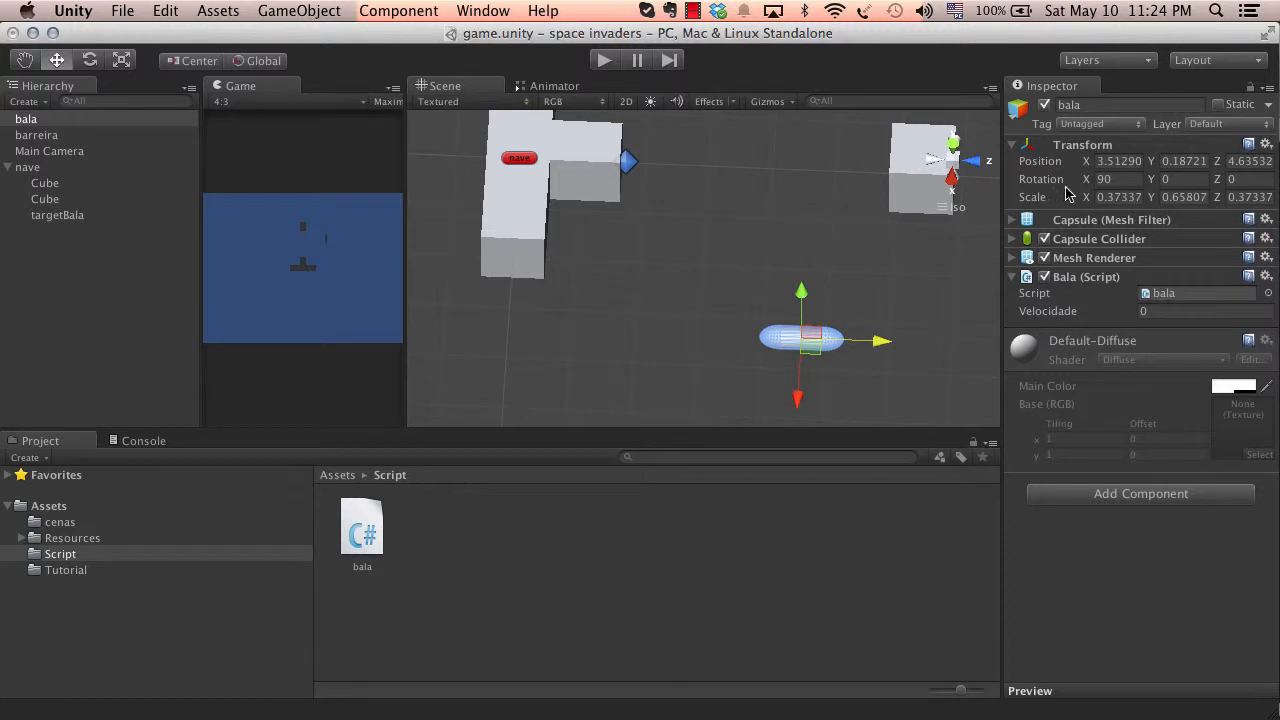
key(super+z)
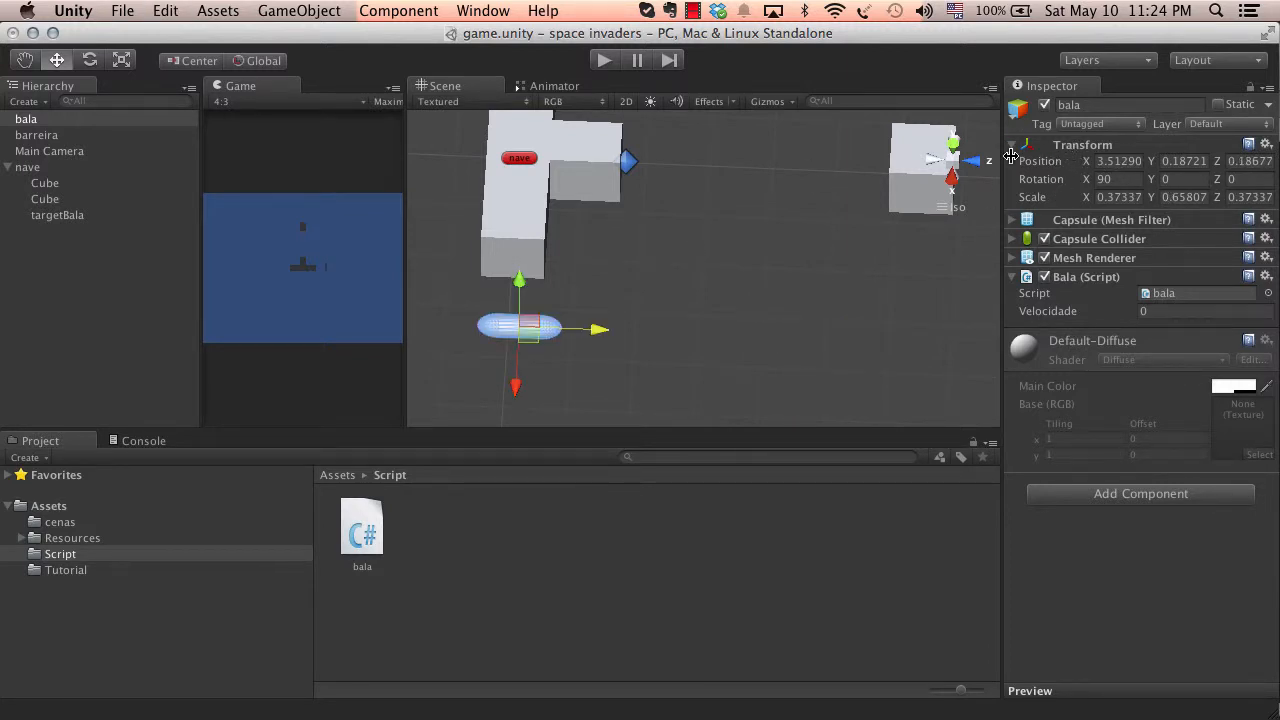
Adjust bala's Transform position to X 3.3, Y 0.06 and Z -0.1, undoing the trial moves along the axes
click(1085, 162)
drag(1160, 168, 1228, 176)
key(super+z)
click(1215, 165)
key(super+z)
alt+drag(787, 325, 640, 220)
drag(1152, 169, 1089, 163)
key(super+z)
key(super+z)
drag(1219, 162, 1217, 162)
alt+drag(702, 248, 680, 268)
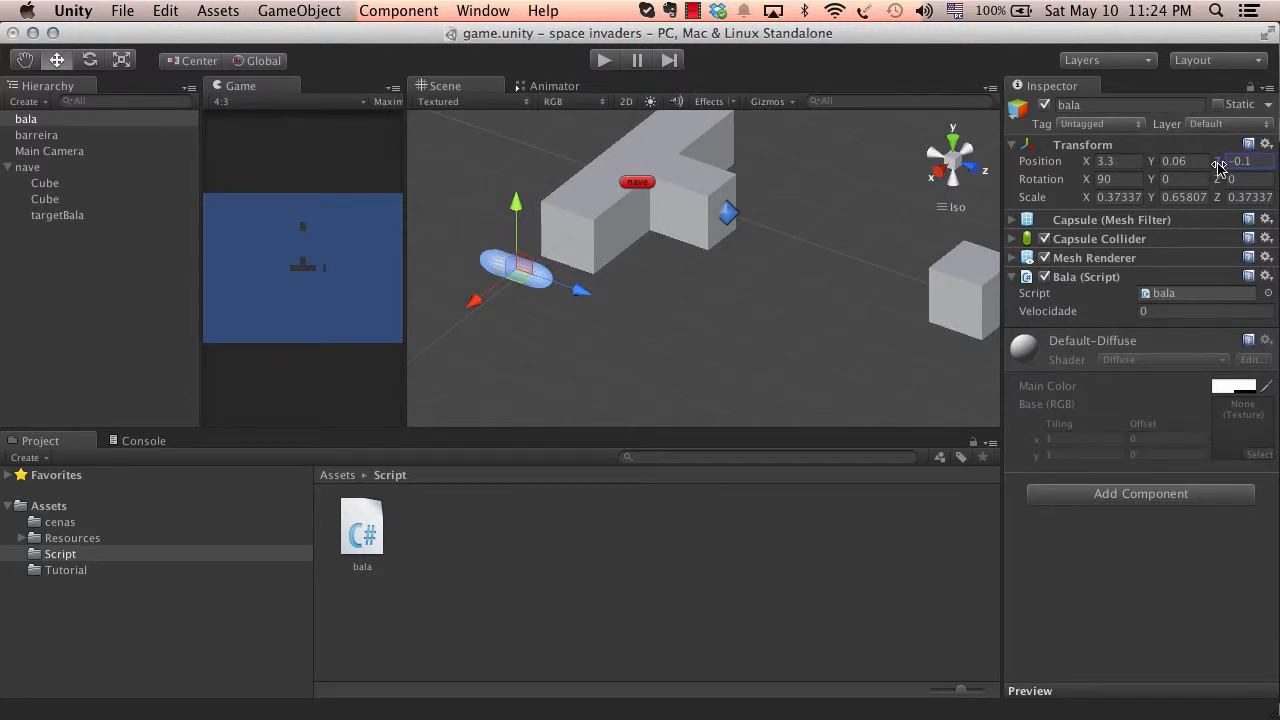
drag(1219, 166, 1015, 172)
key(super+z)
Switch to MonoDevelop and enter transform.position inside the bala script's Update method
key(super+Tab)
click(265, 293)
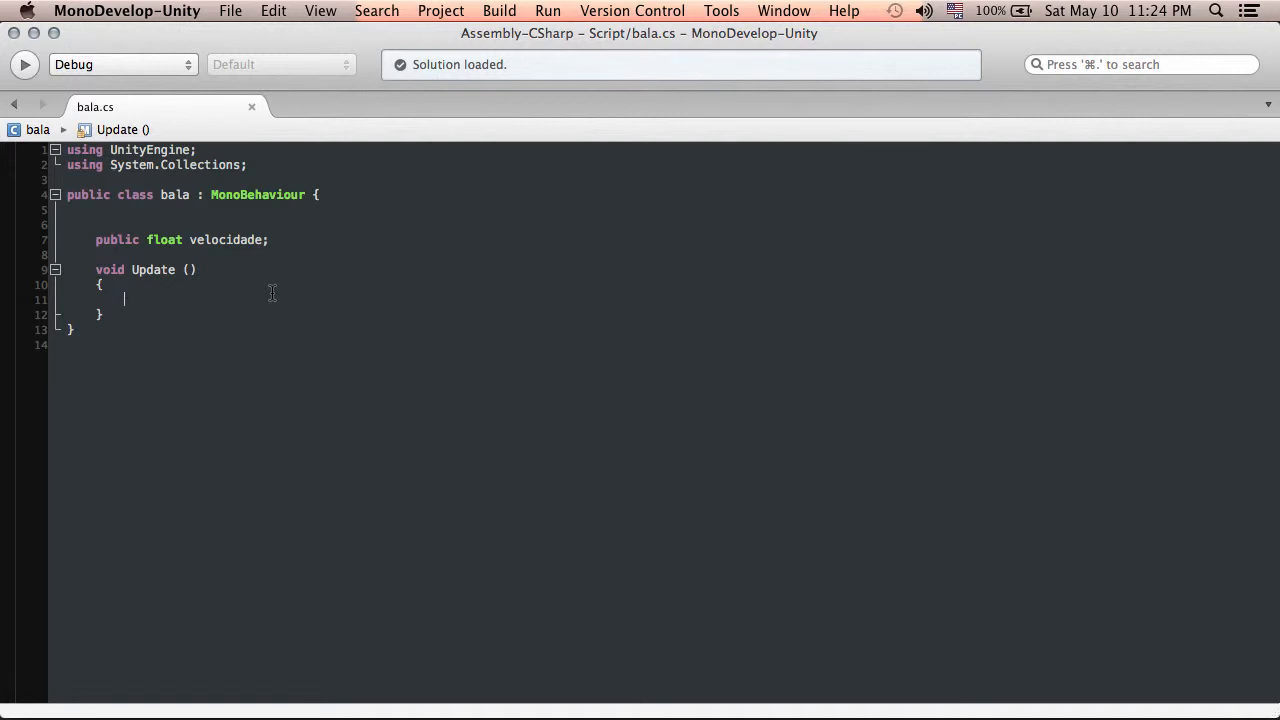
text(transform)
key(Return)
text(.position)
key(Return)
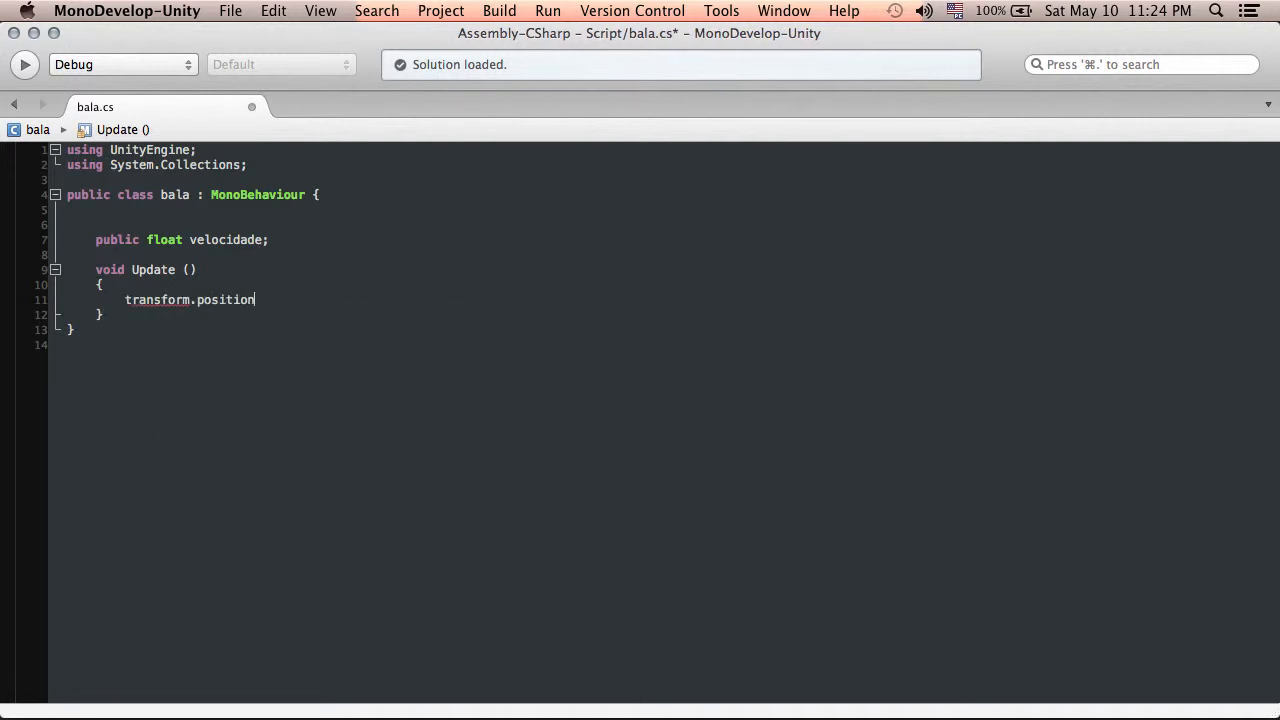
Check bala's Position fields in Unity, complete the statement as "transform.position = new Vector3(0,0,0);" in MonoDevelop, and save the script
key(super+Tab)
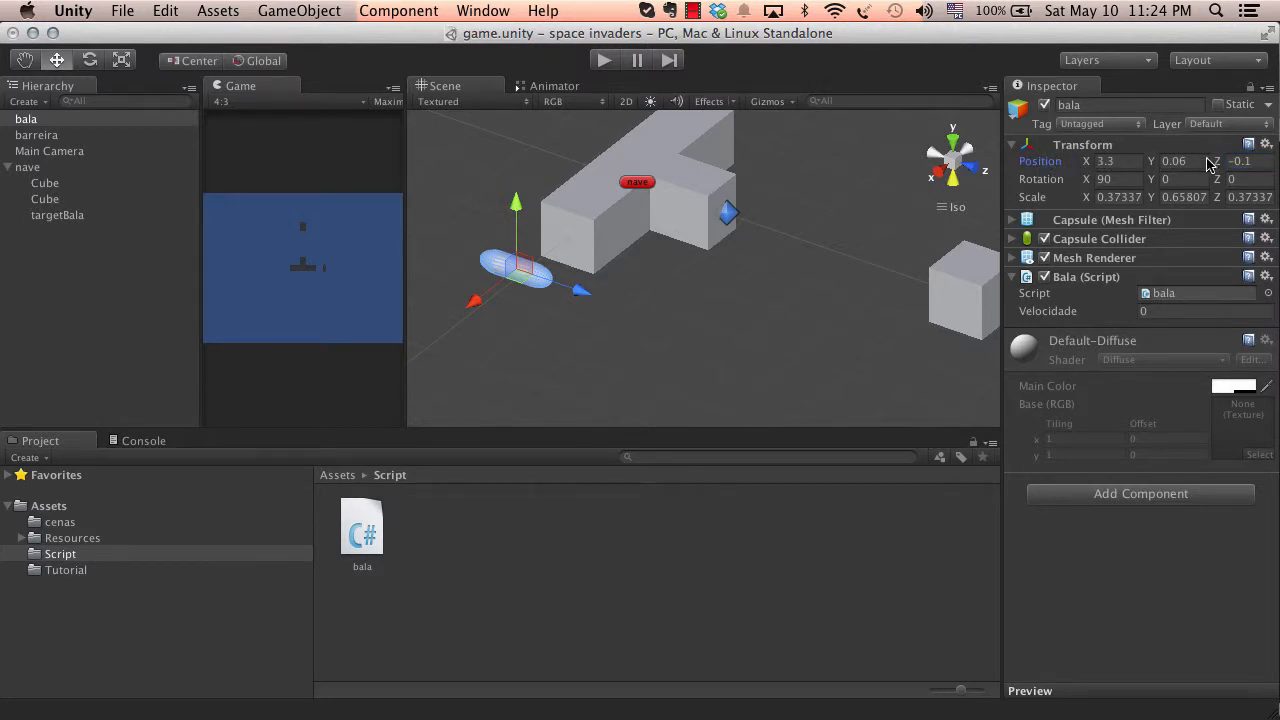
key(super+Tab)
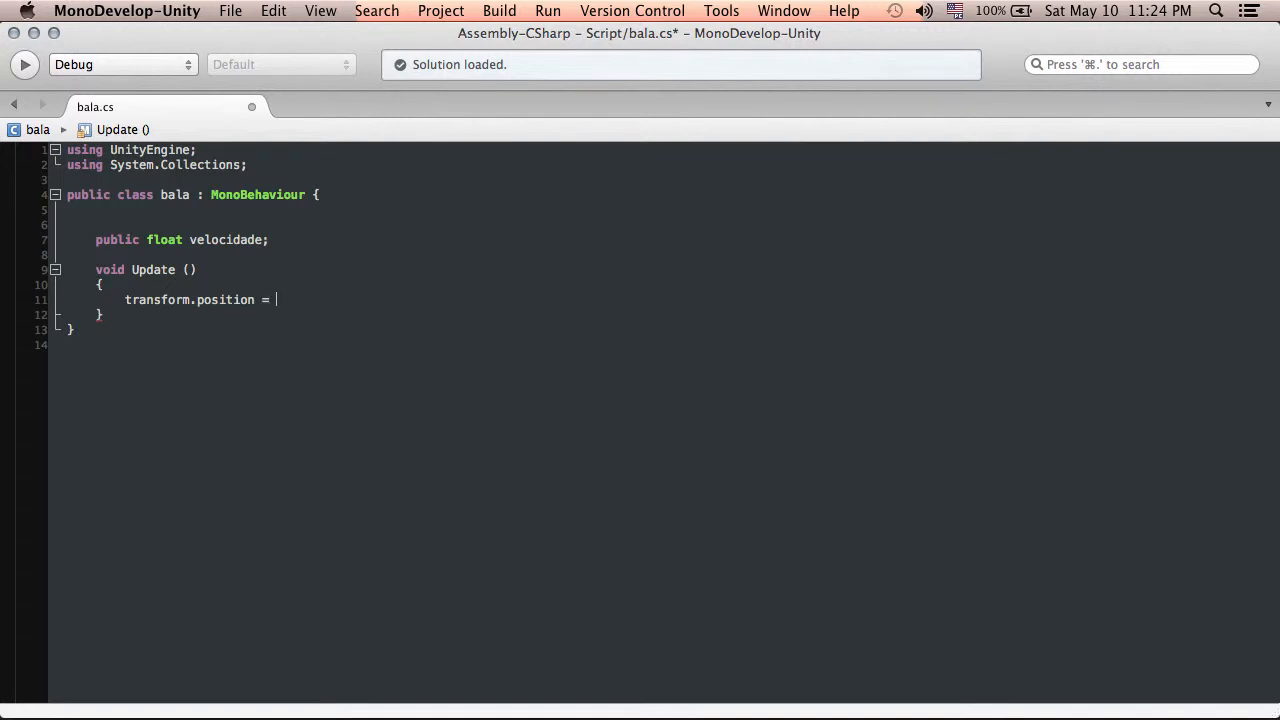
key(super+Tab)
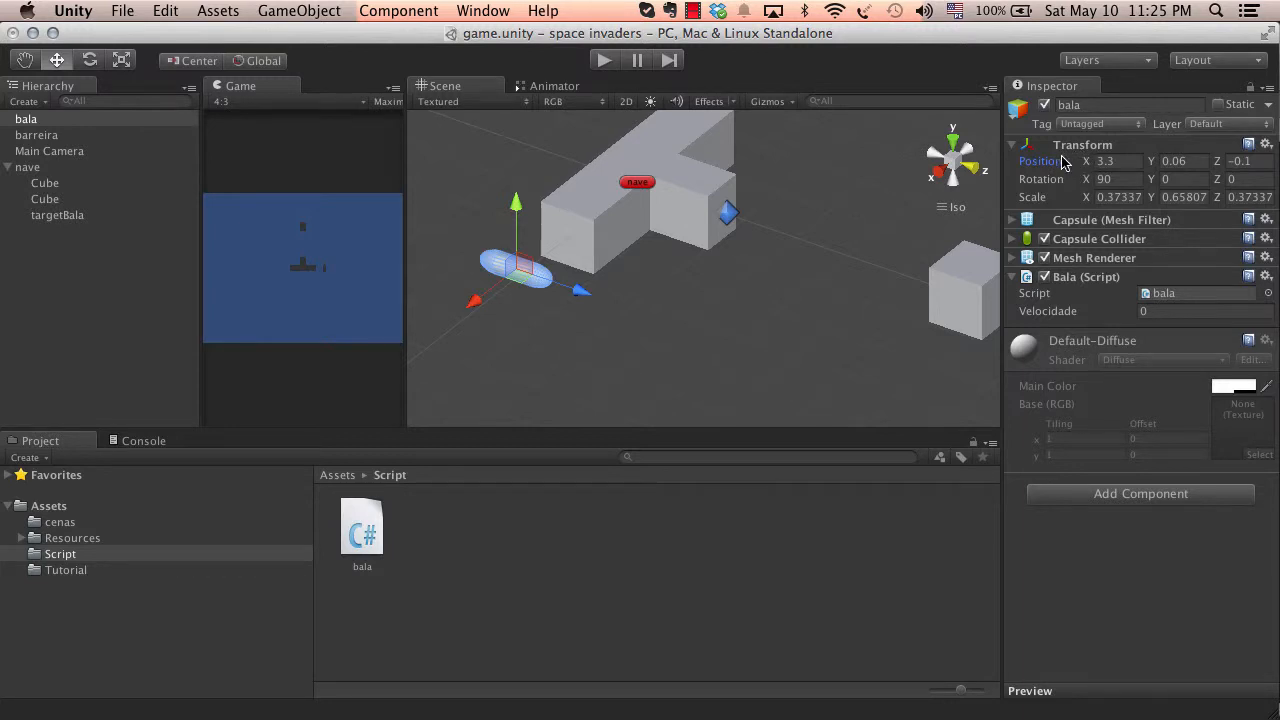
click(1093, 162)
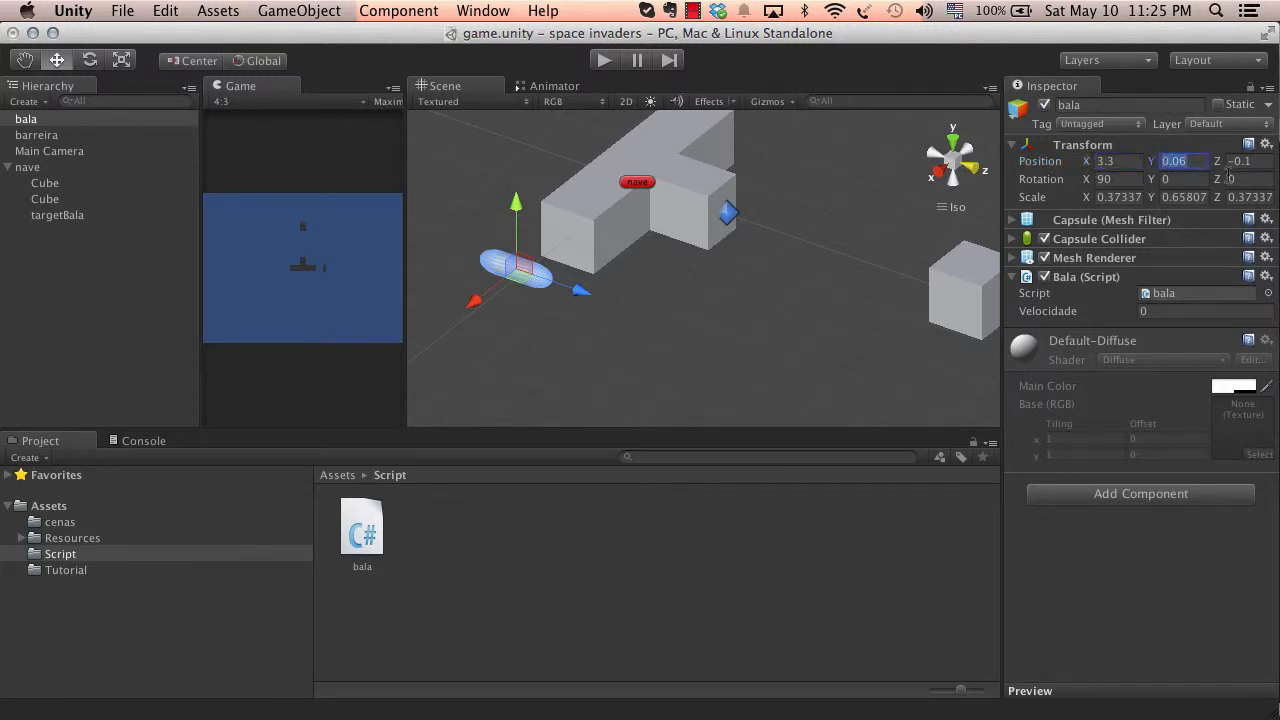
key(super+Tab)
text(new vec)
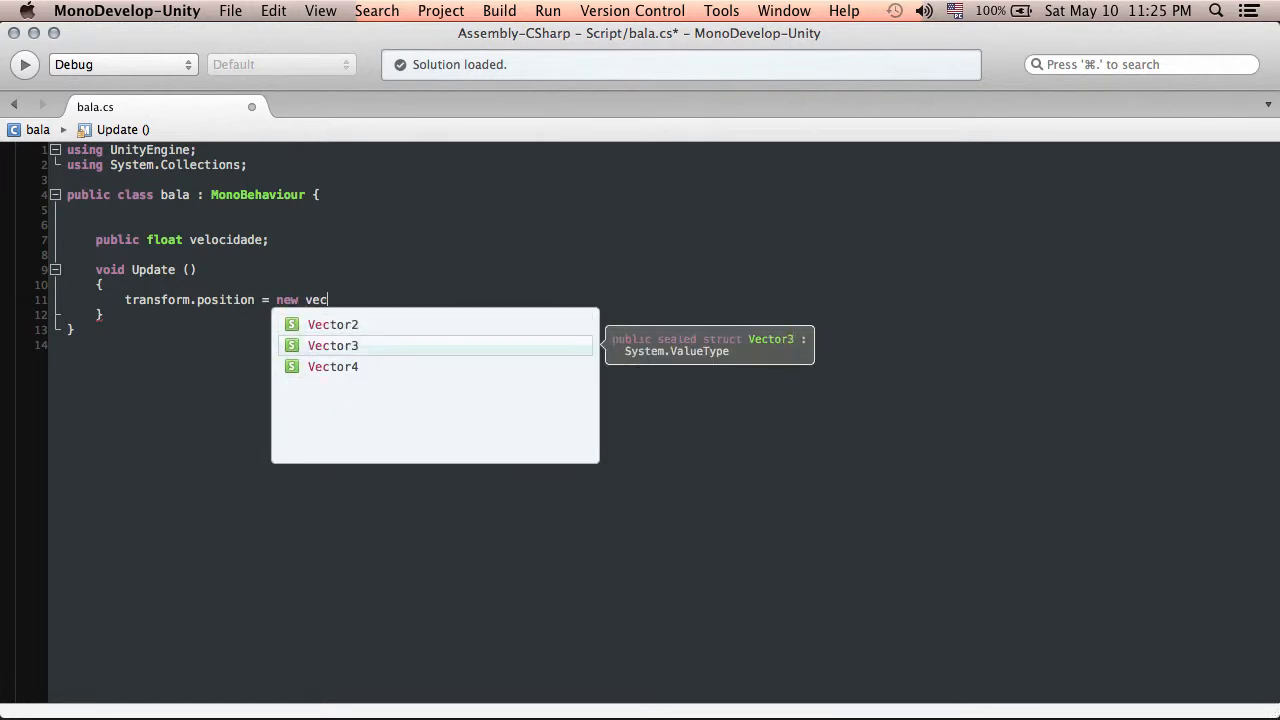
key(Return)
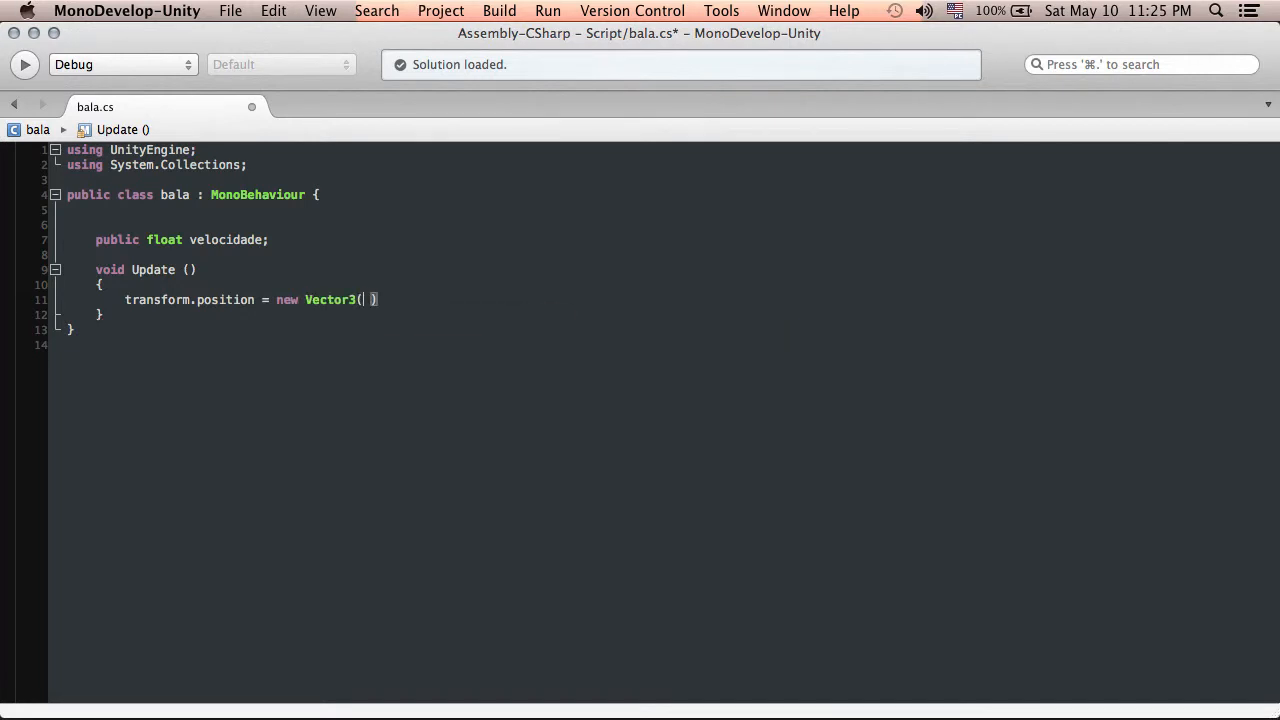
text(0,0,)
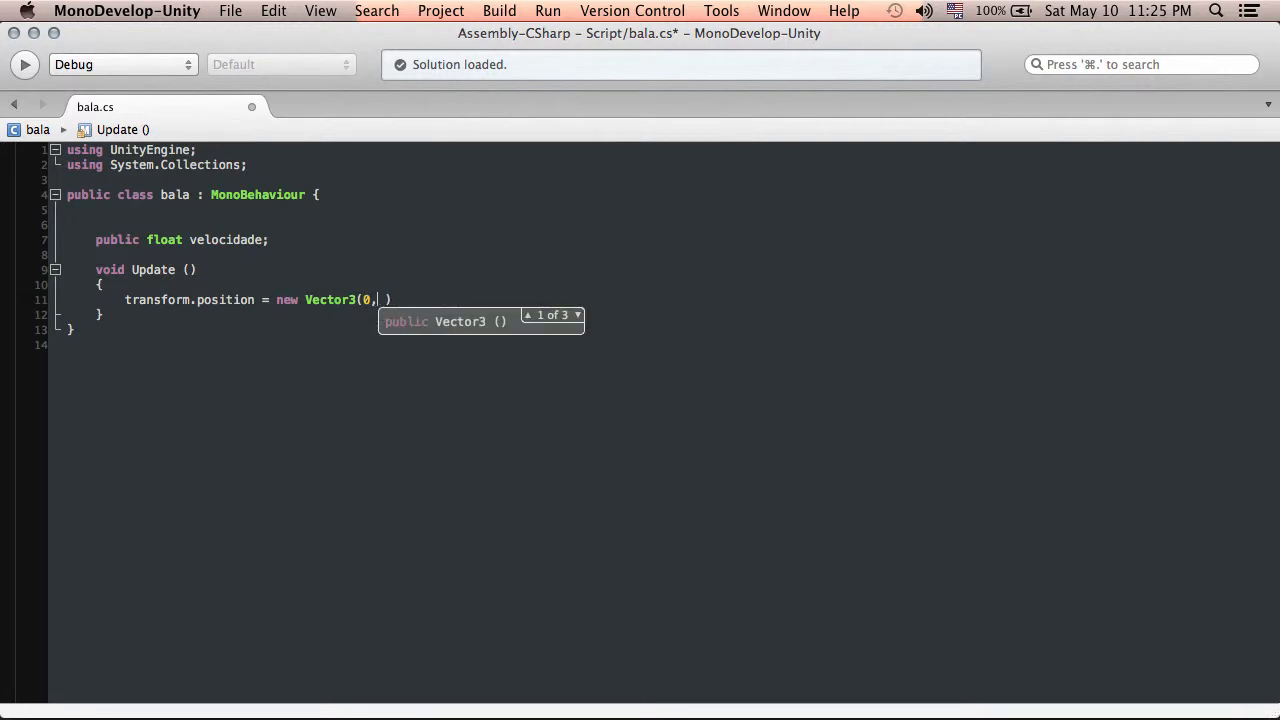
text(0))
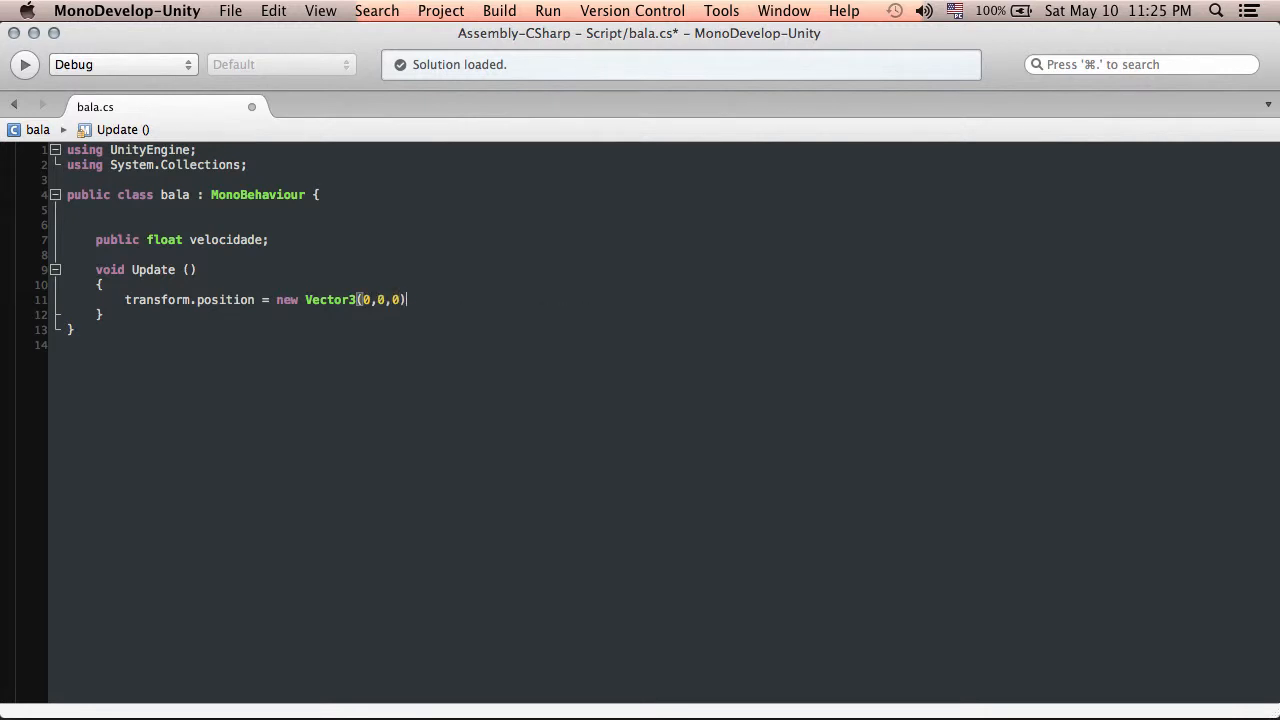
key(super+s)
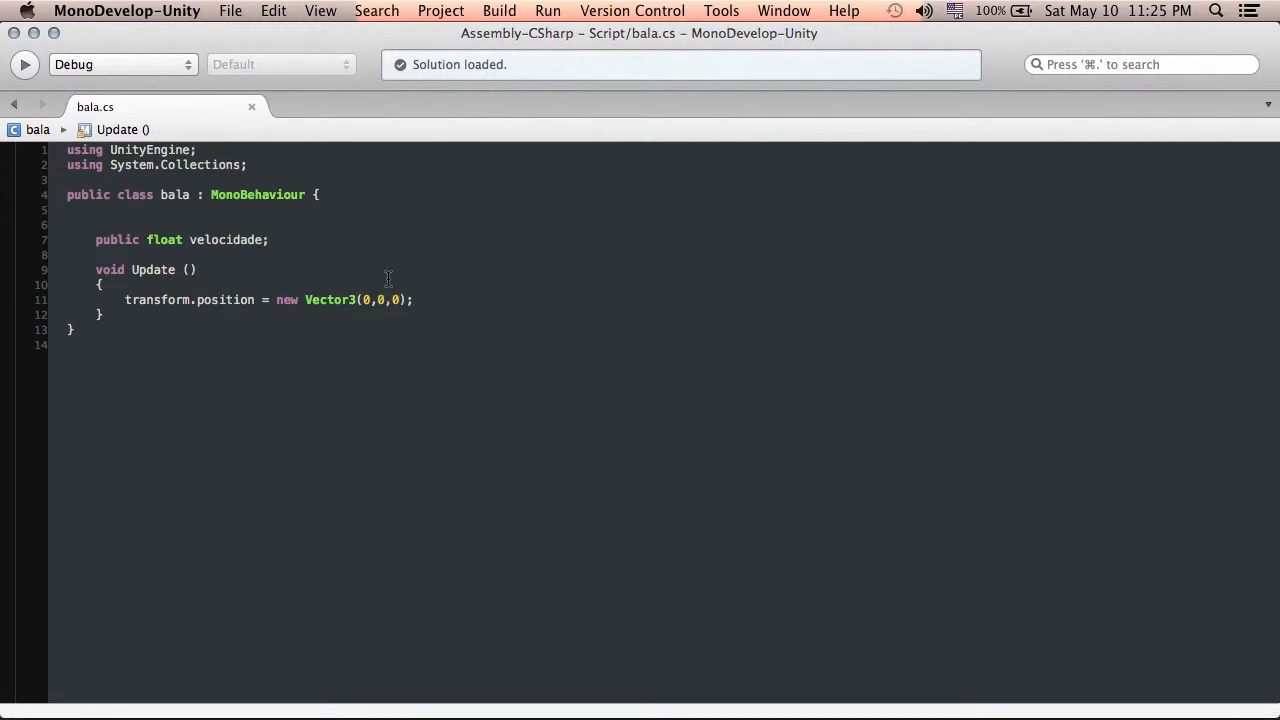
Switch to Unity, select the parent nave object and move it back along the Z axis to about -4.5
click(106, 283)
key(super+Tab)
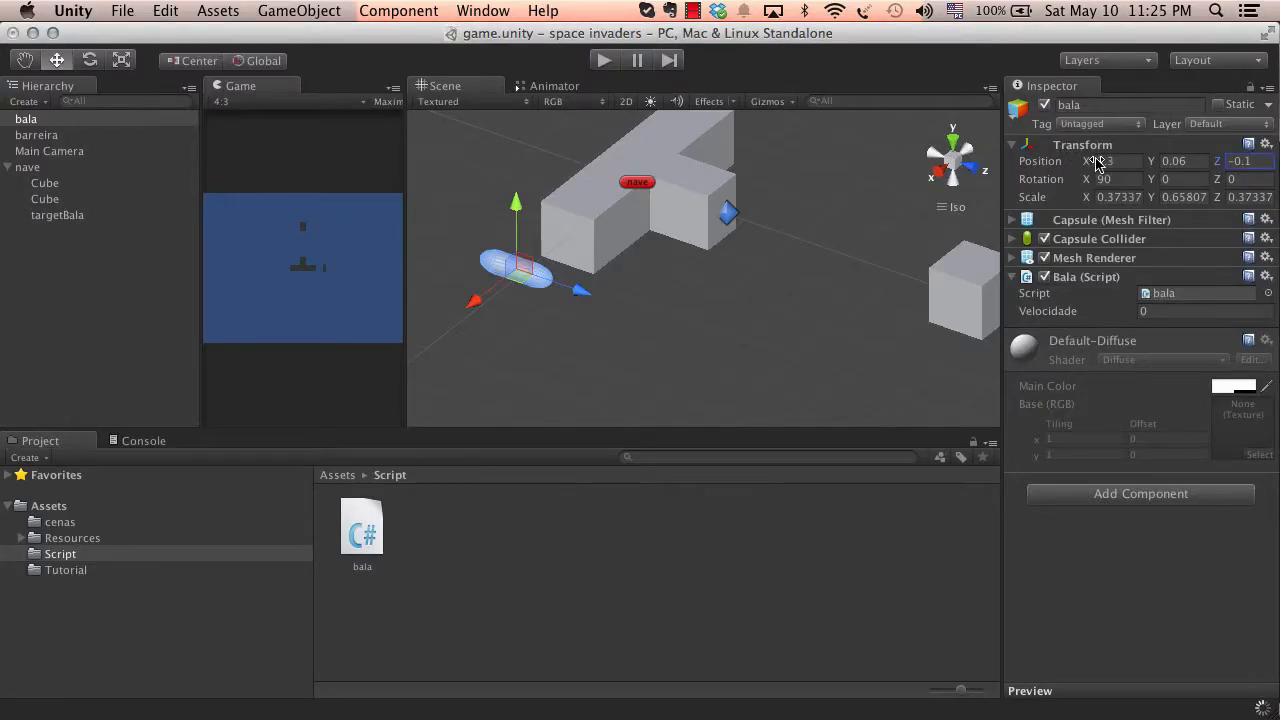
click(1226, 161)
scroll(706, 250, down, 4)
click(709, 223)
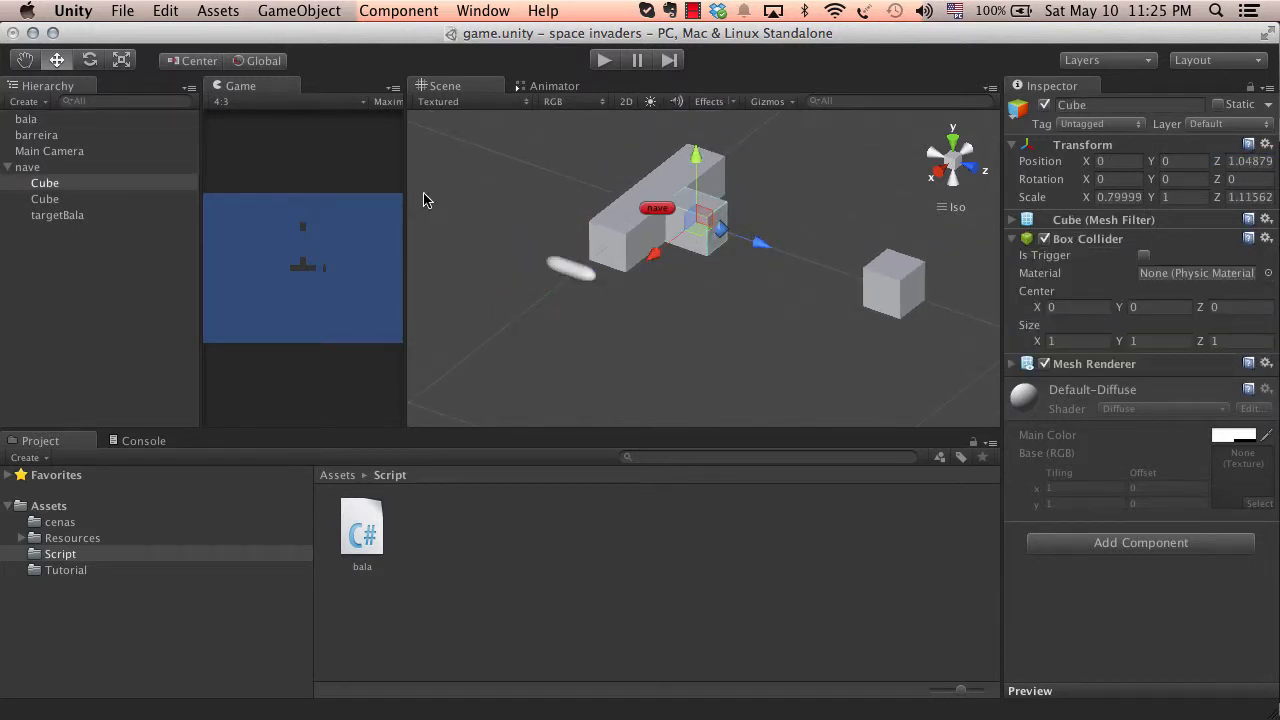
click(55, 178)
click(67, 169)
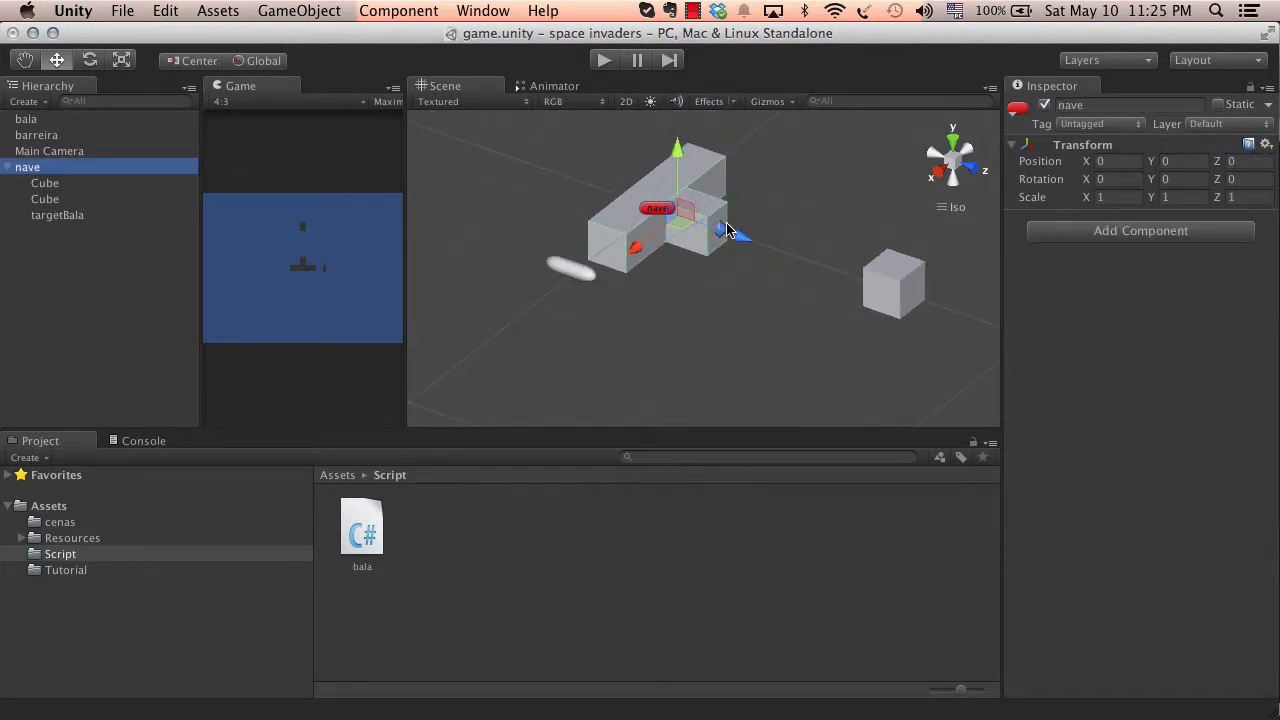
drag(726, 232, 543, 214)
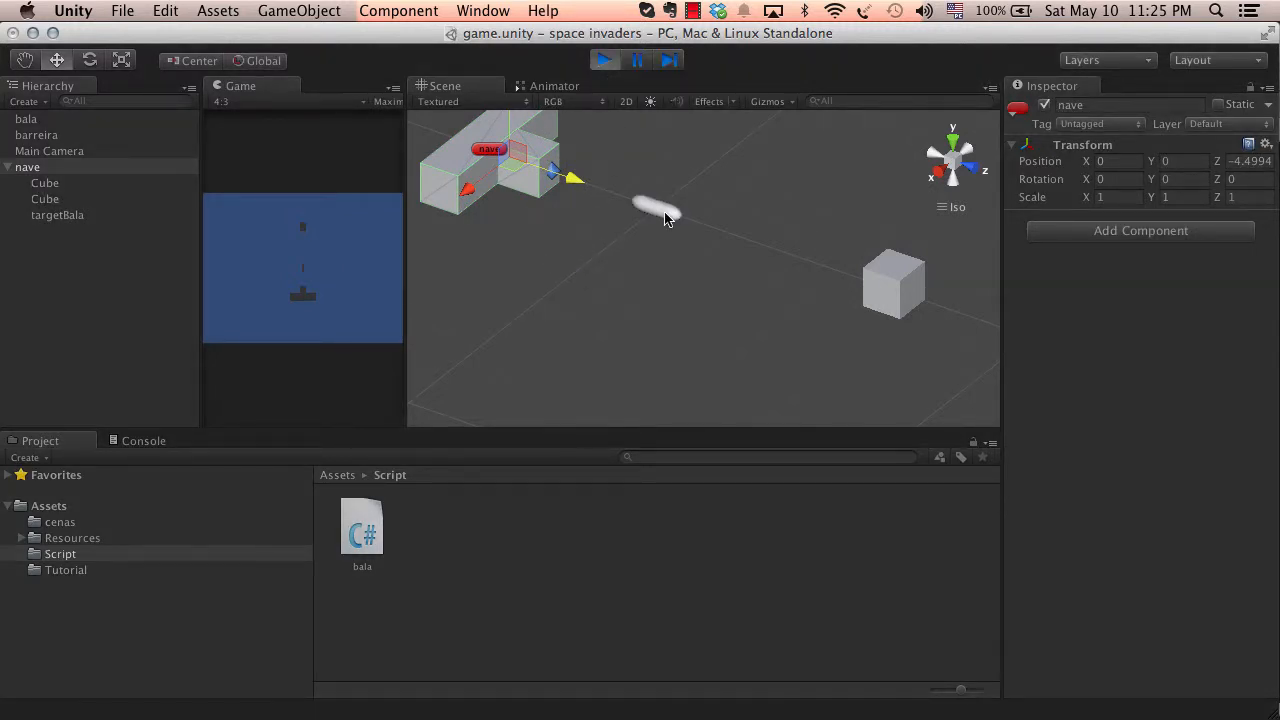
Stop the running game, select bala, and run the game again to check bala's Position values before stopping it
click(1111, 162)
click(606, 56)
click(1241, 164)
key(super+Tab)
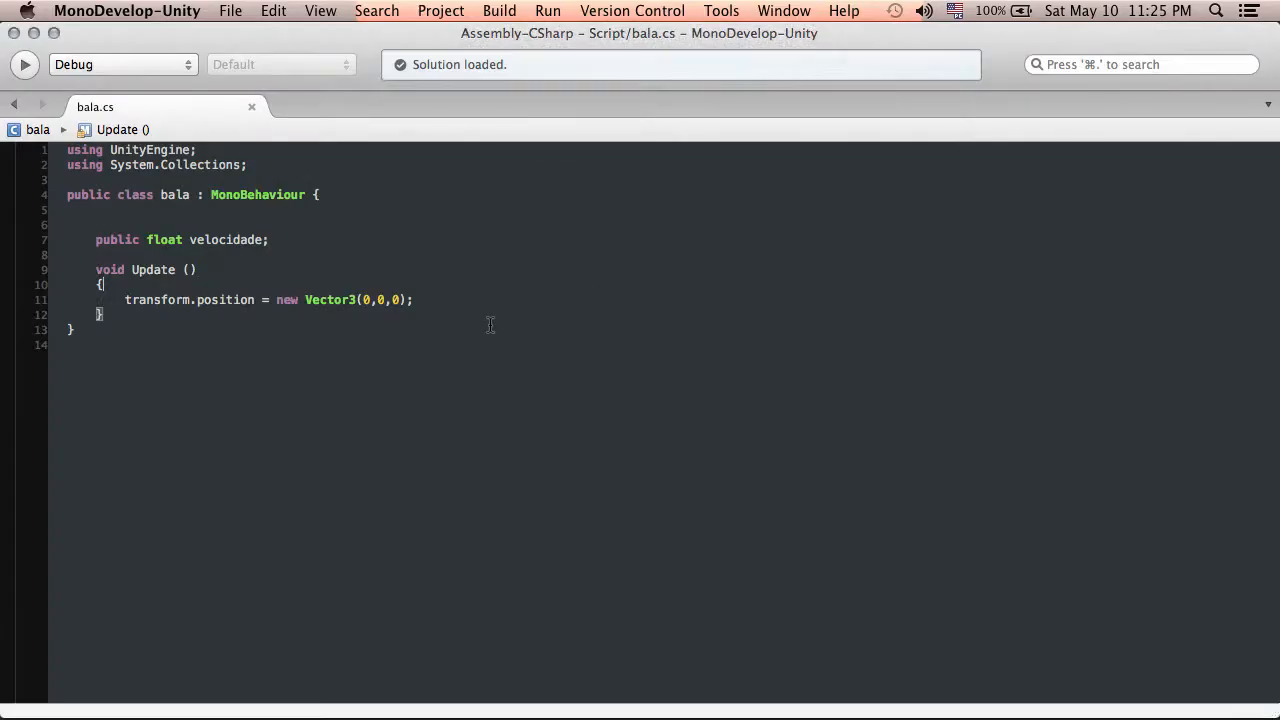
key(super+Tab)
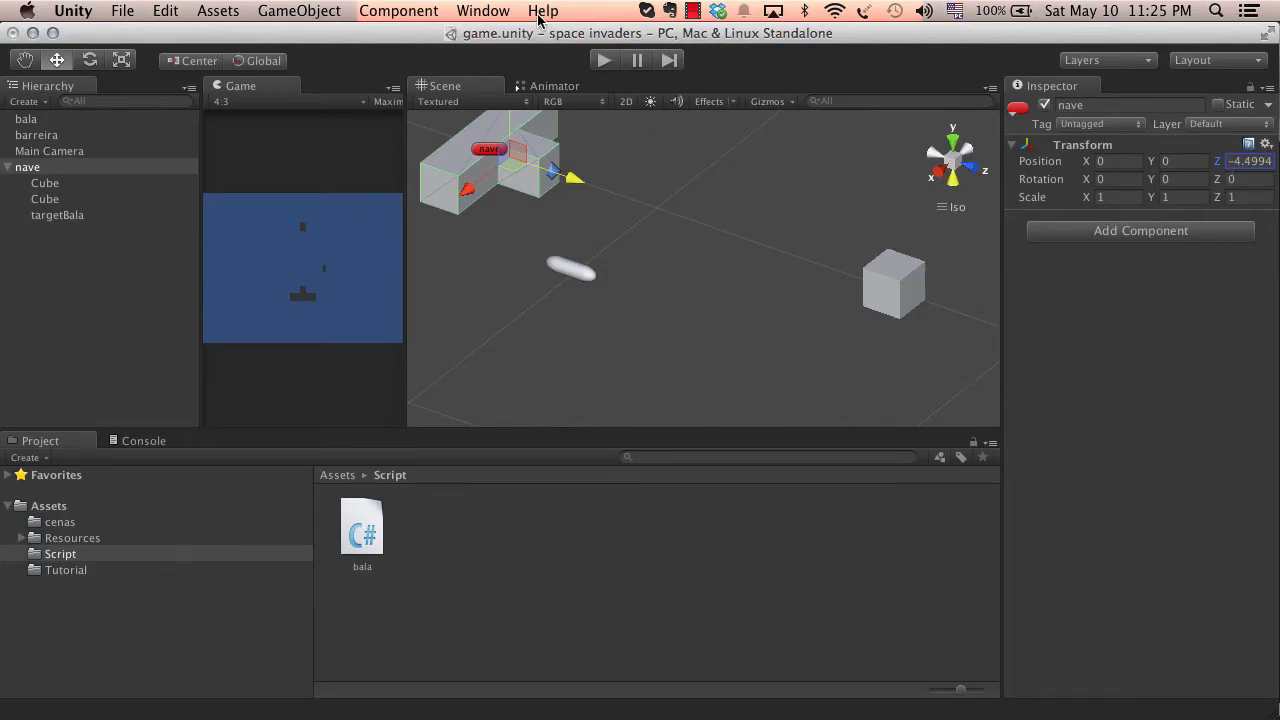
click(571, 262)
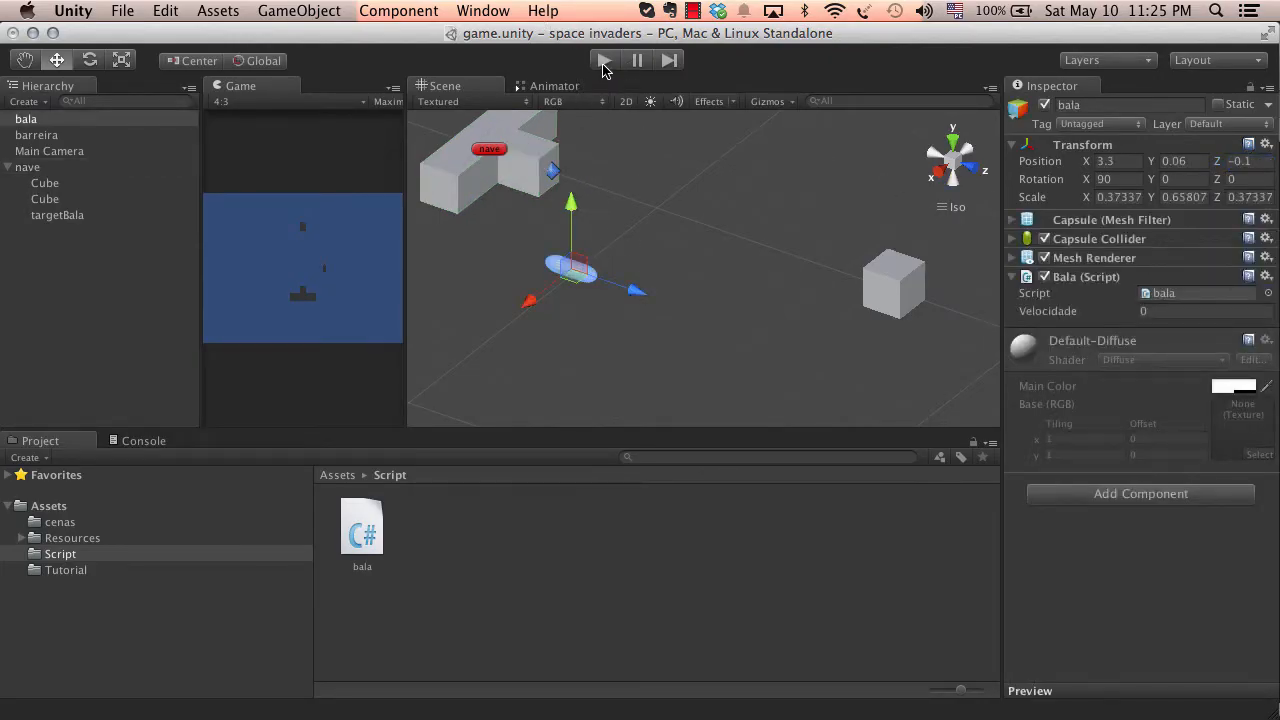
click(603, 61)
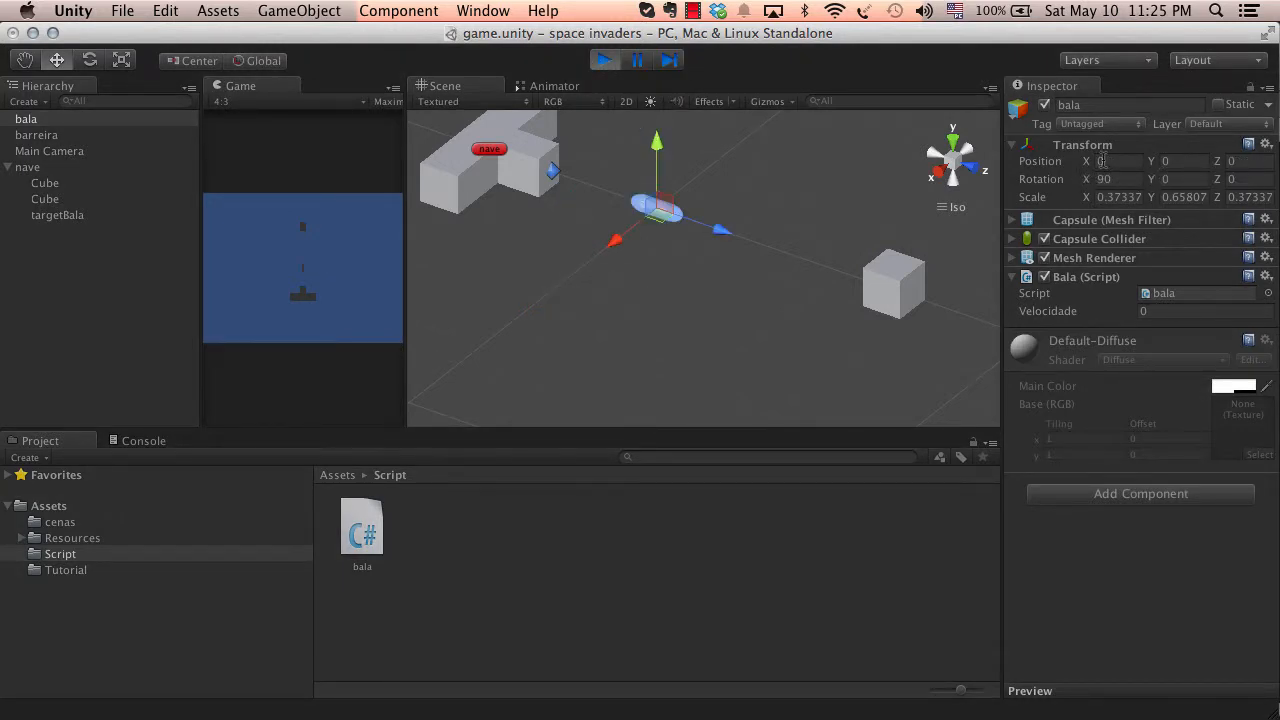
click(604, 61)
Switch to MonoDevelop and replace the third Vector3 argument in Update with transform.position.z
key(super+Tab)
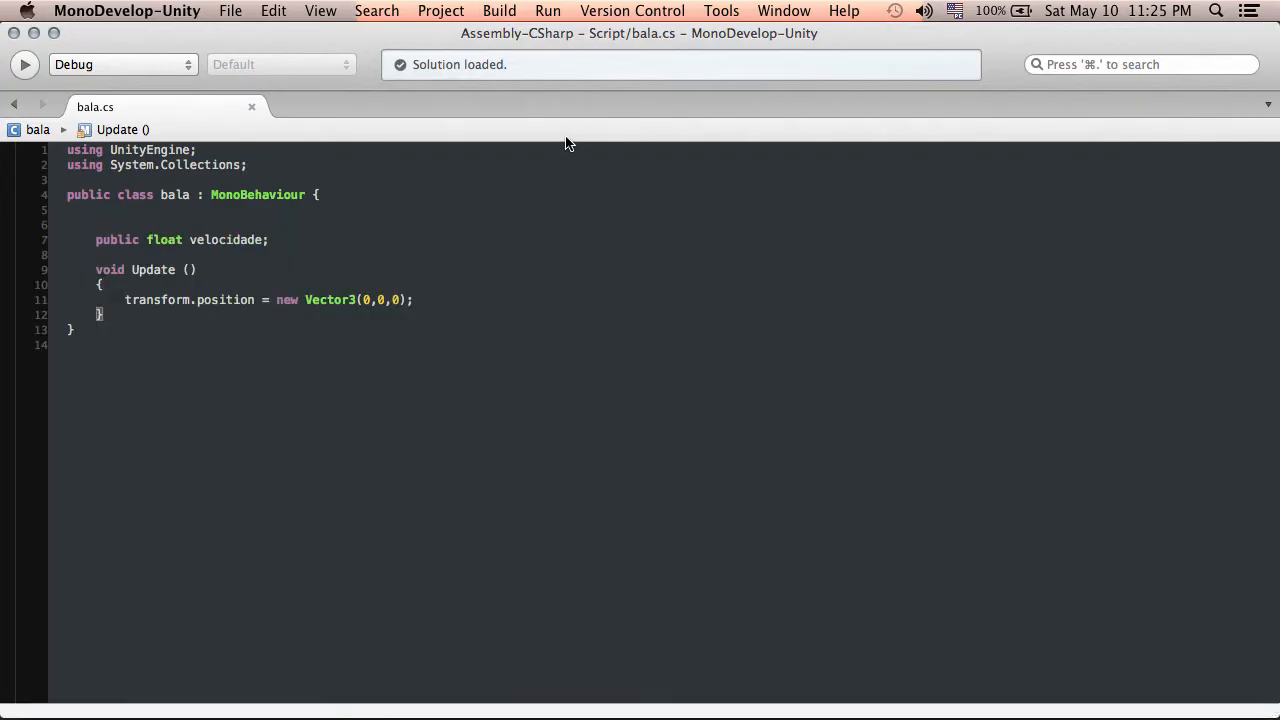
click(399, 298)
key(BackSpace)
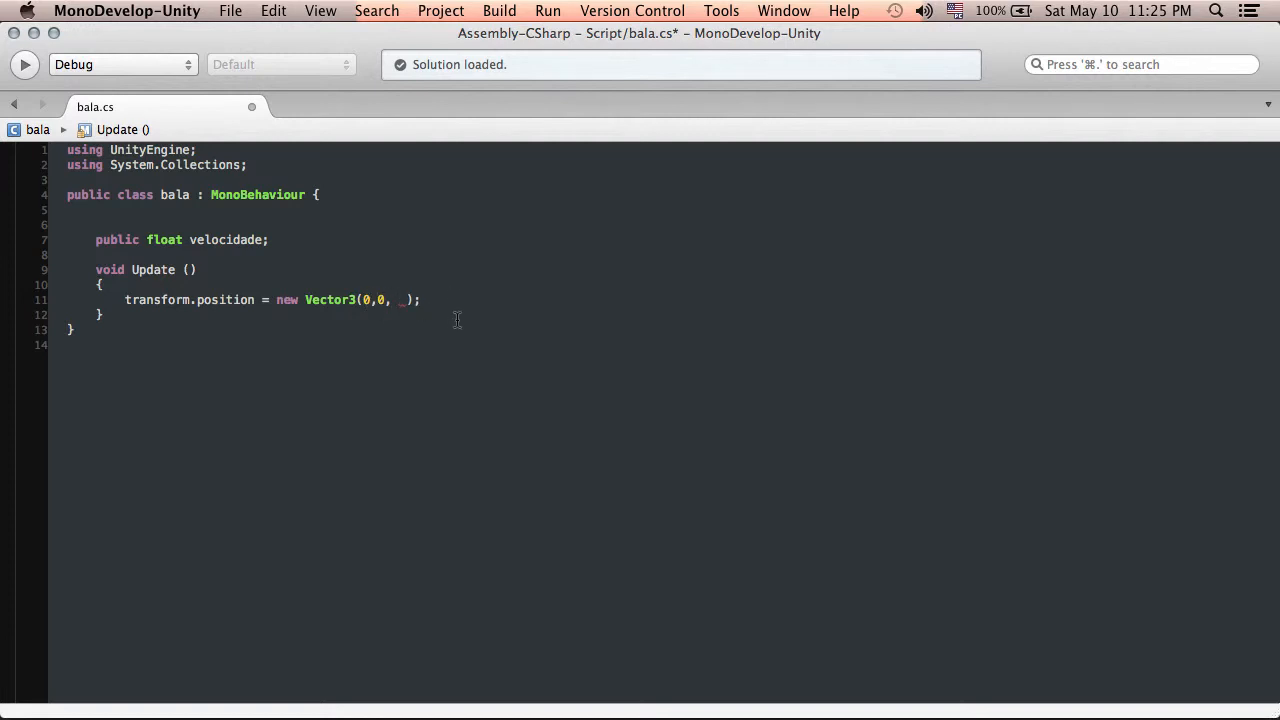
text(transform.position)
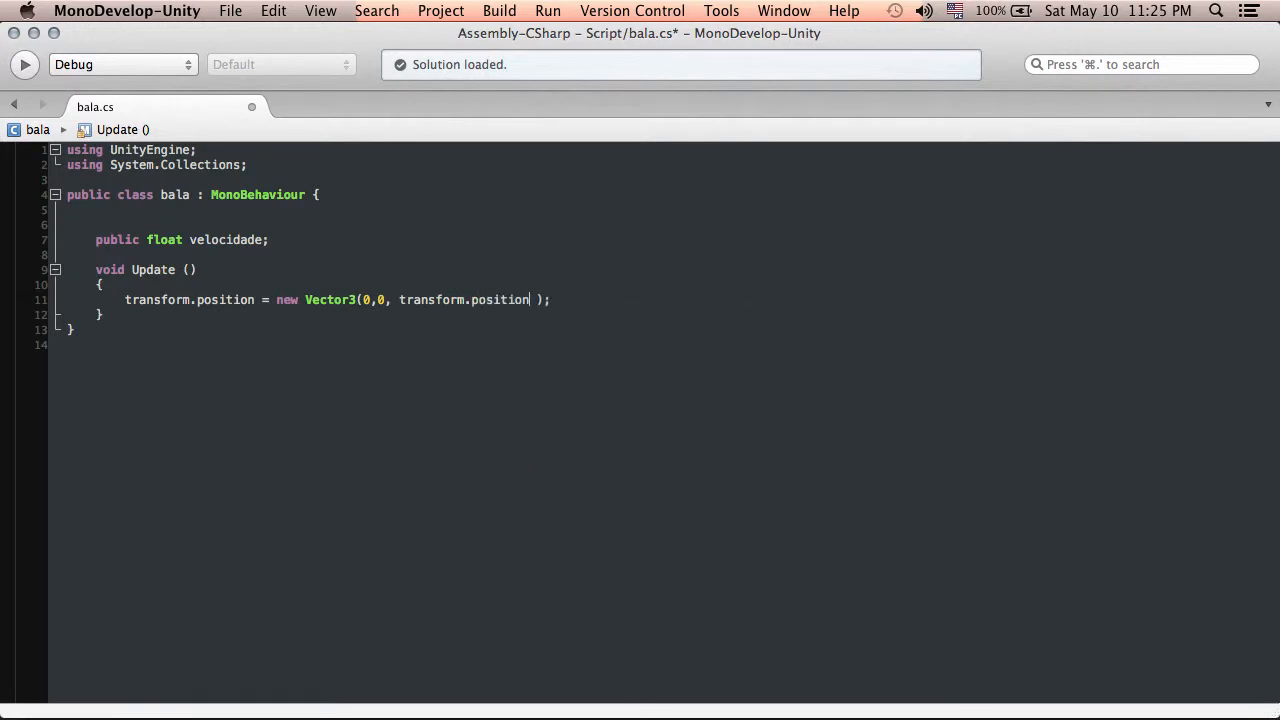
text(.z)
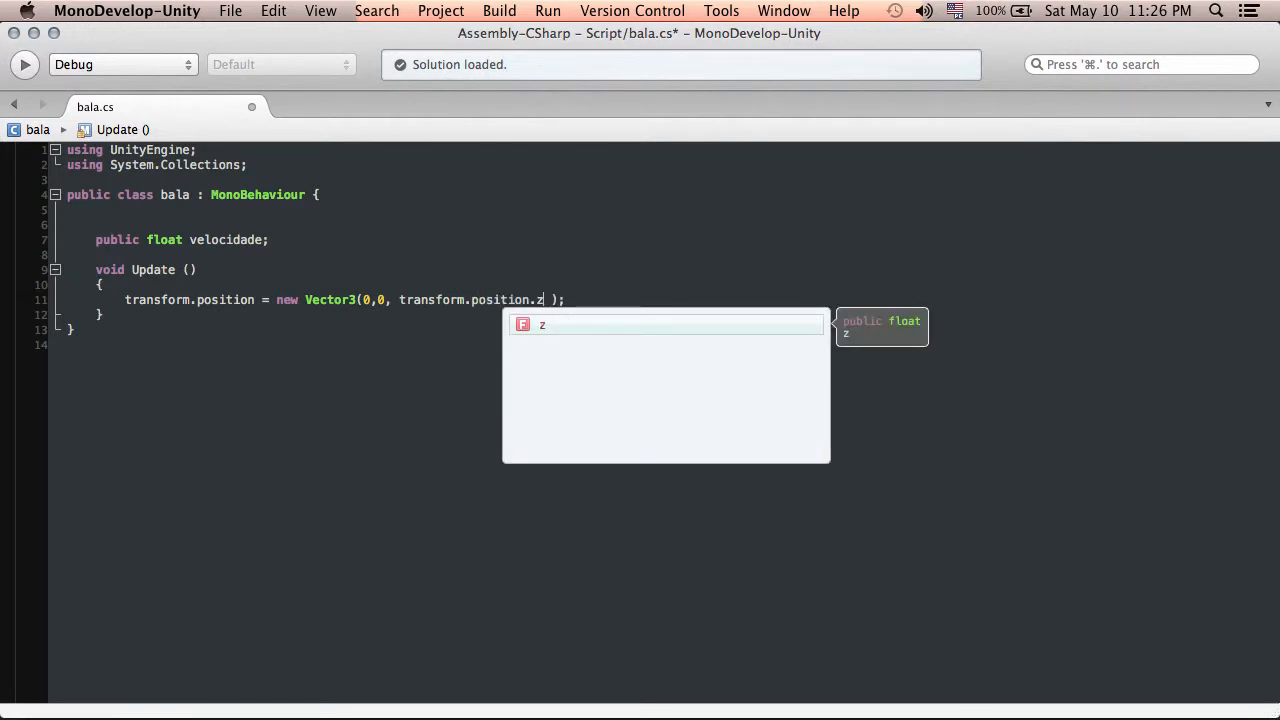
Check bala's Z position in Unity, extend the third Vector3 argument to transform.position.z+velocidade, save the script and return to Unity
key(super+Tab)
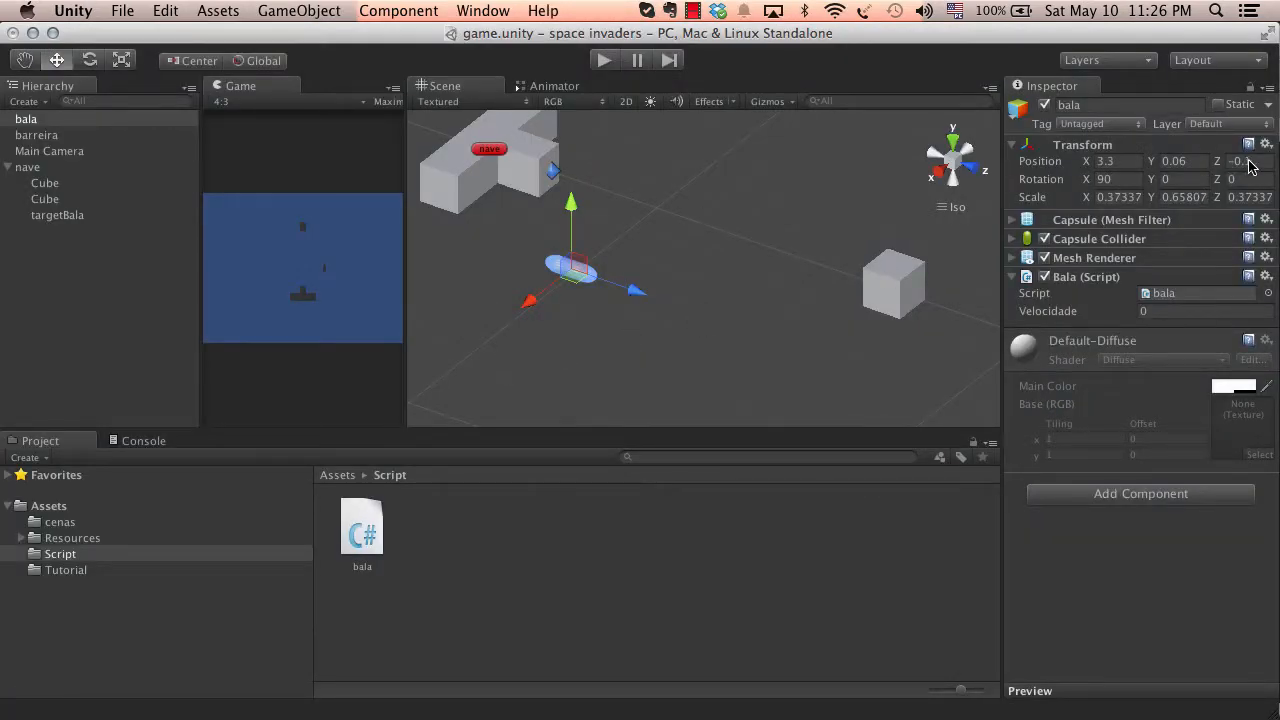
key(super+Tab)
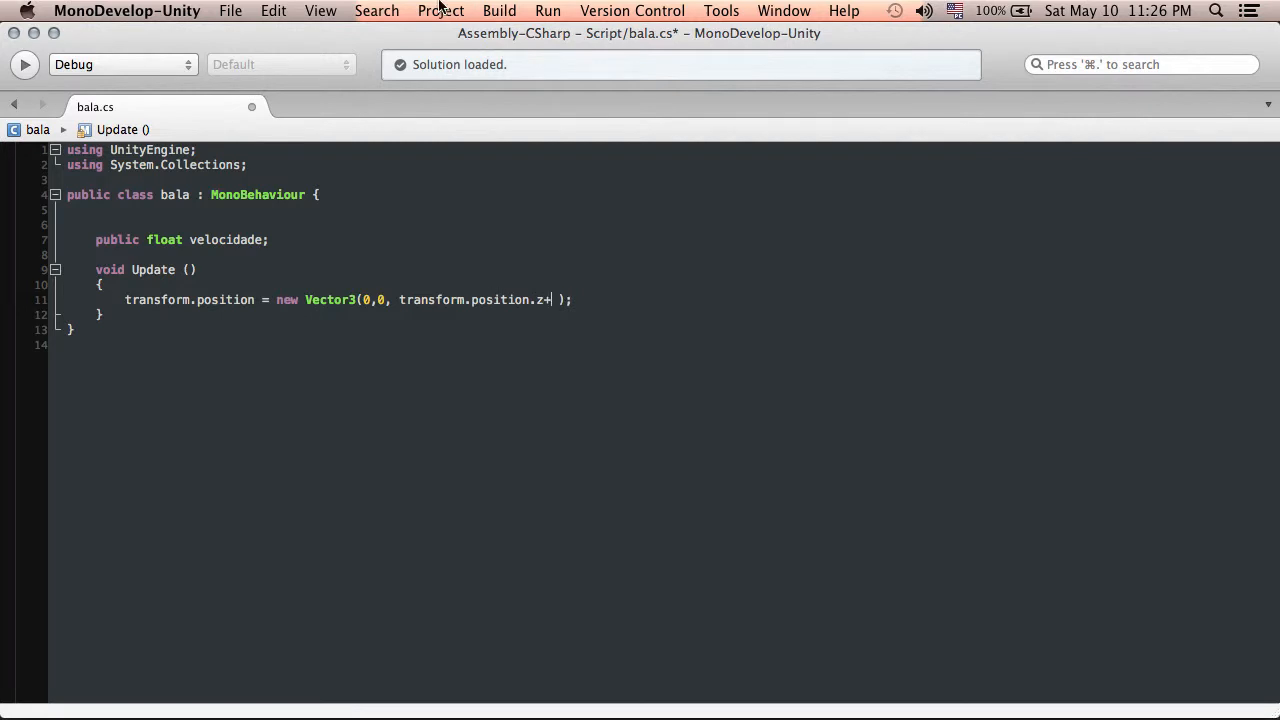
text(velocidade)
key(super+s)
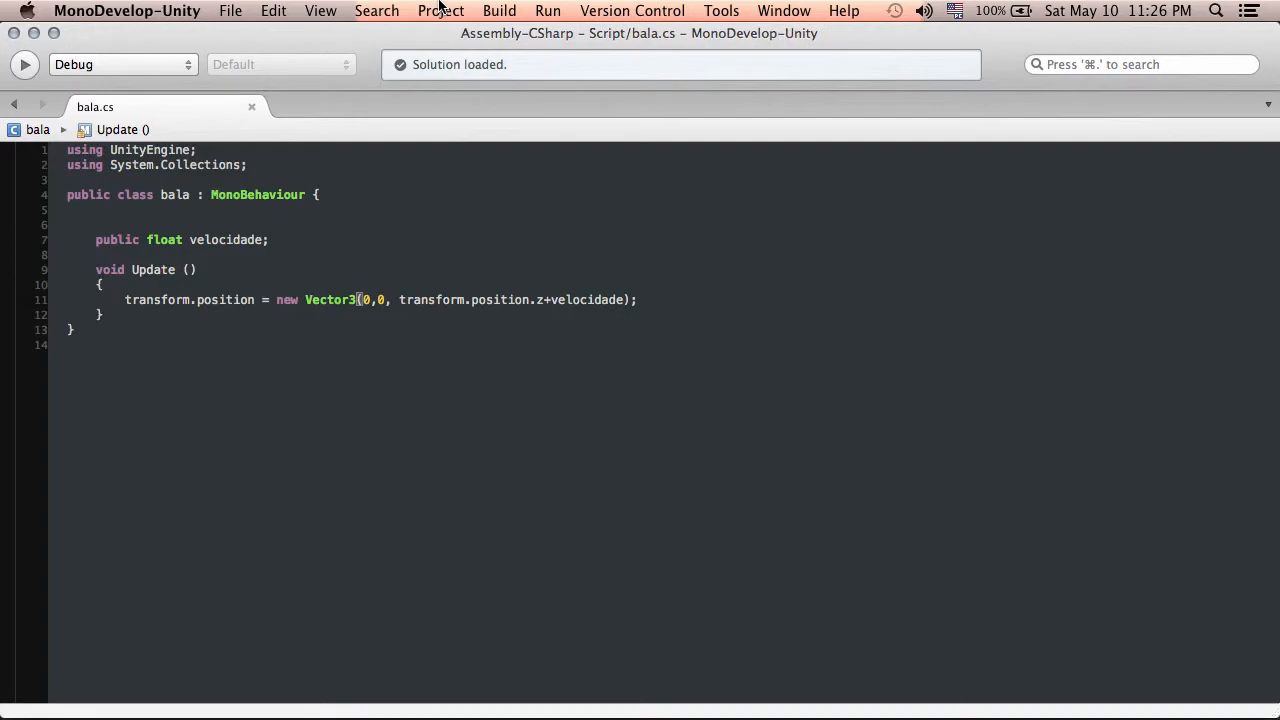
key(super+Tab)
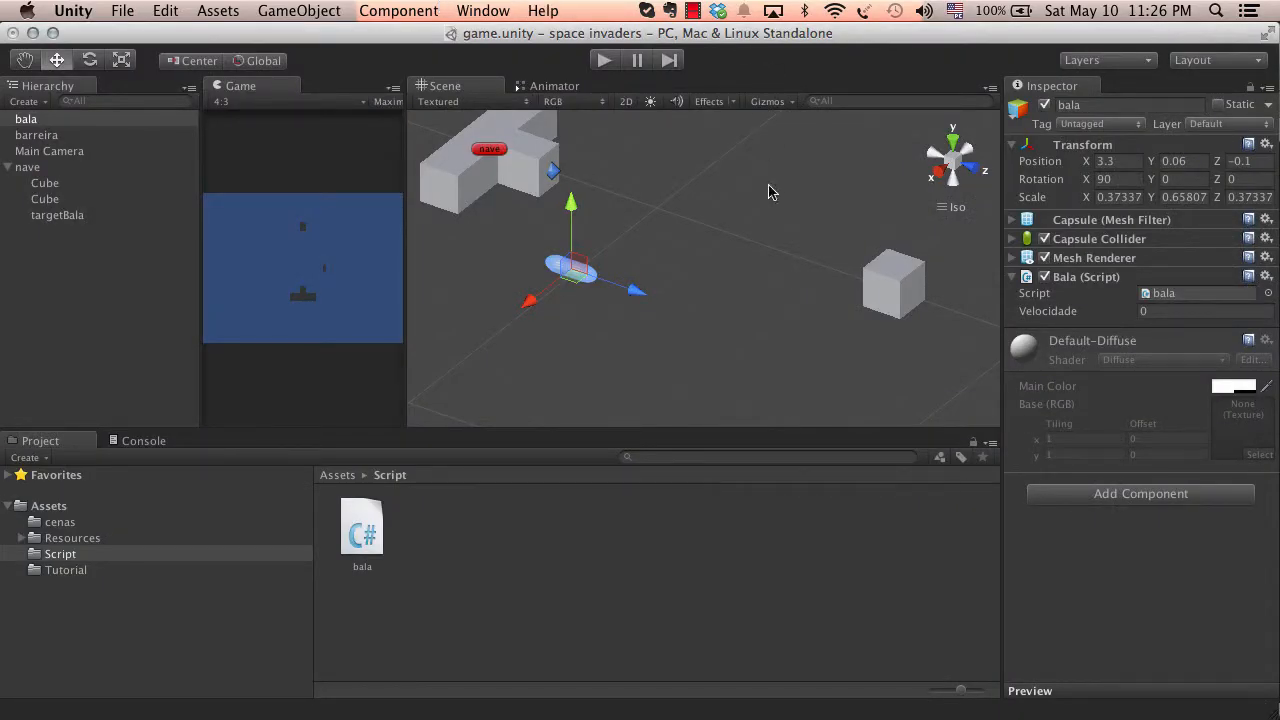
Run the game to check bala's Position values, and stop it
click(604, 61)
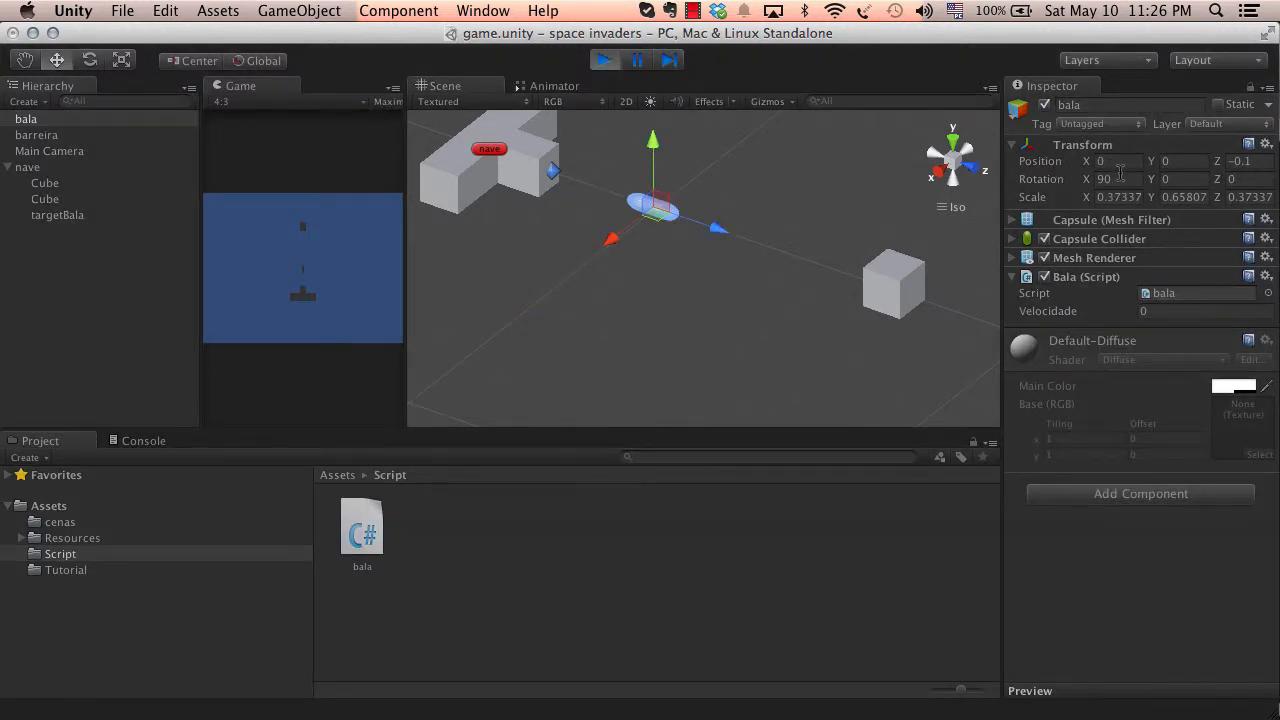
click(1179, 164)
click(612, 64)
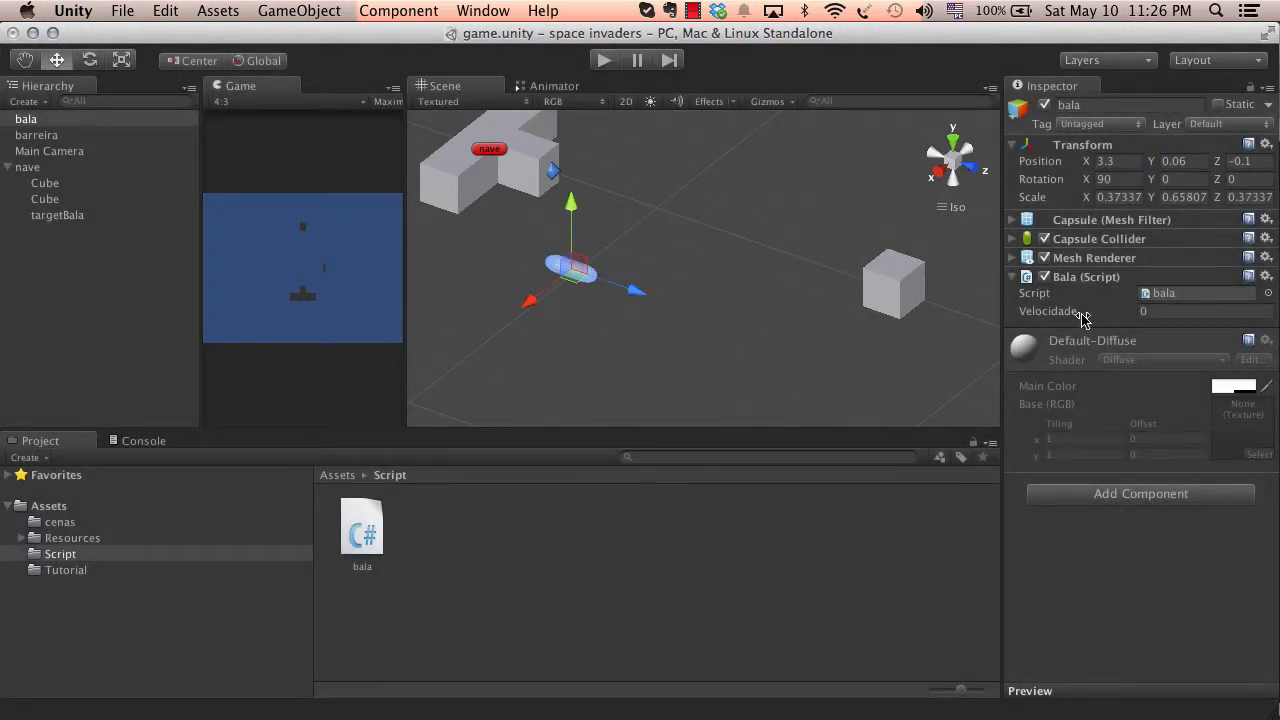
Set bala's Velocidade to 0.3 in its Bala script component and reselect bala in the scene
click(1163, 311)
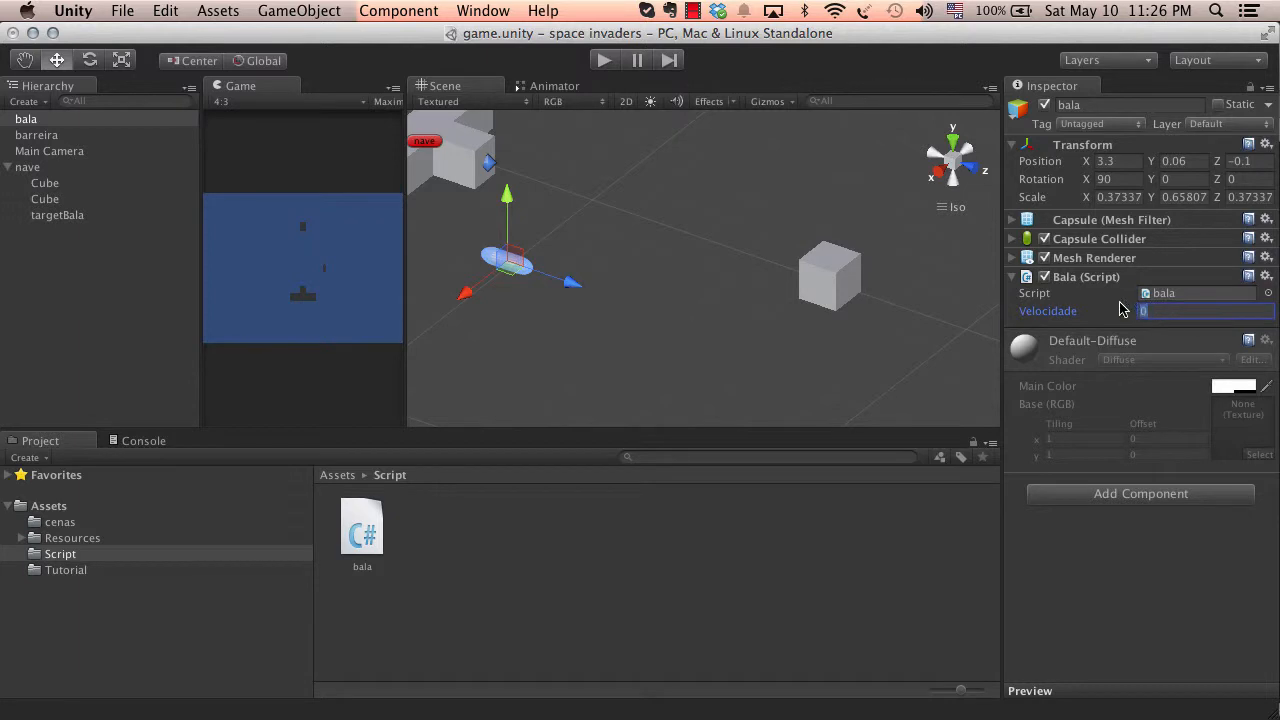
text(0.3)
click(698, 216)
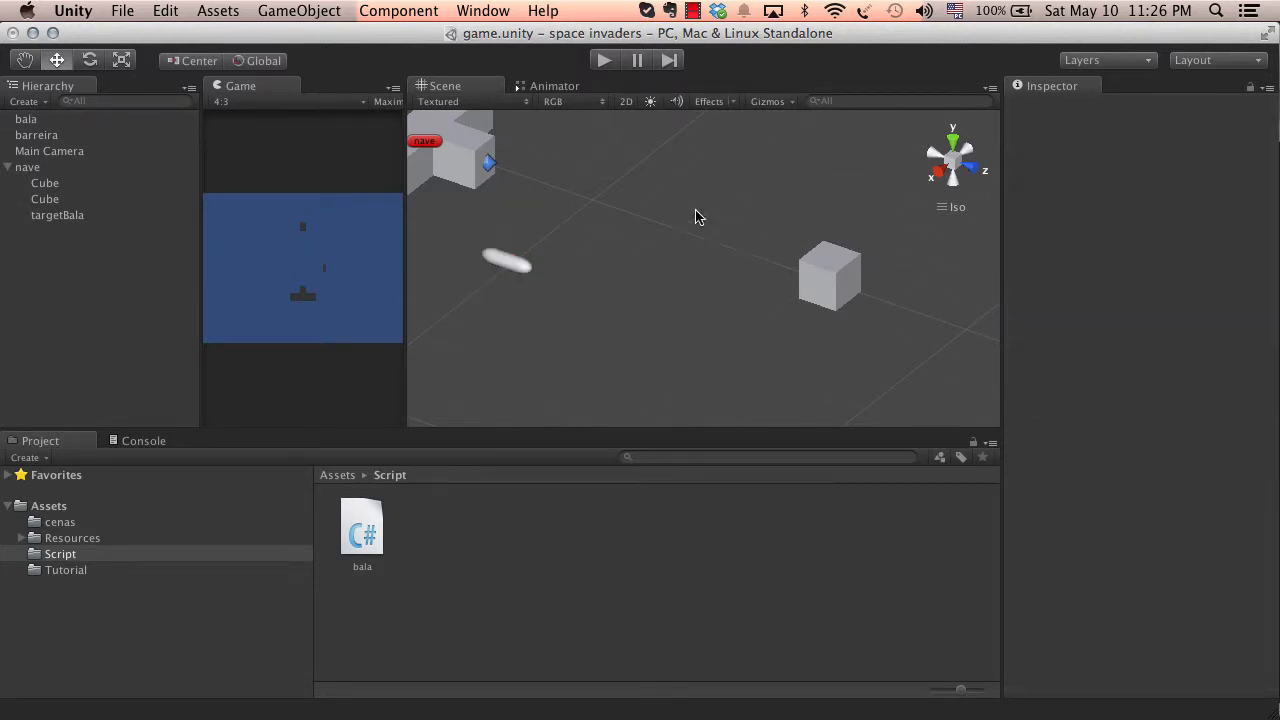
click(503, 269)
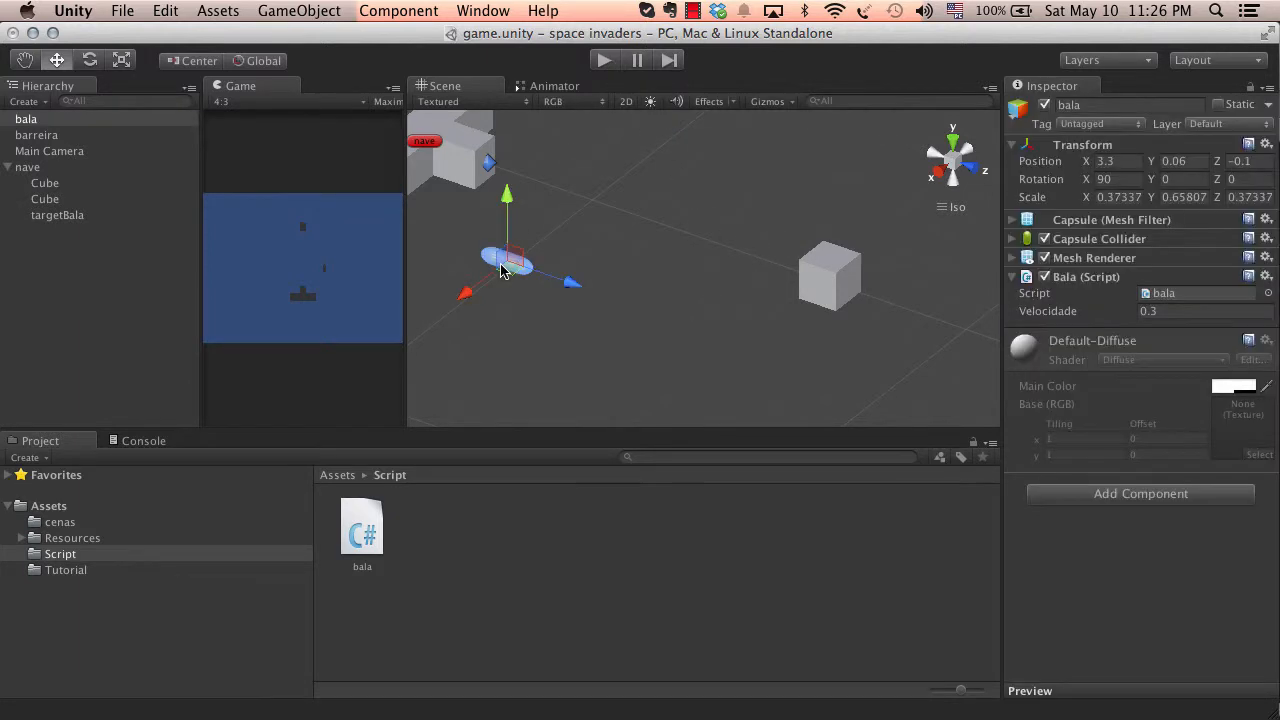
Run the game twice to watch bala's movement and Z position, stopping it after each run
click(604, 64)
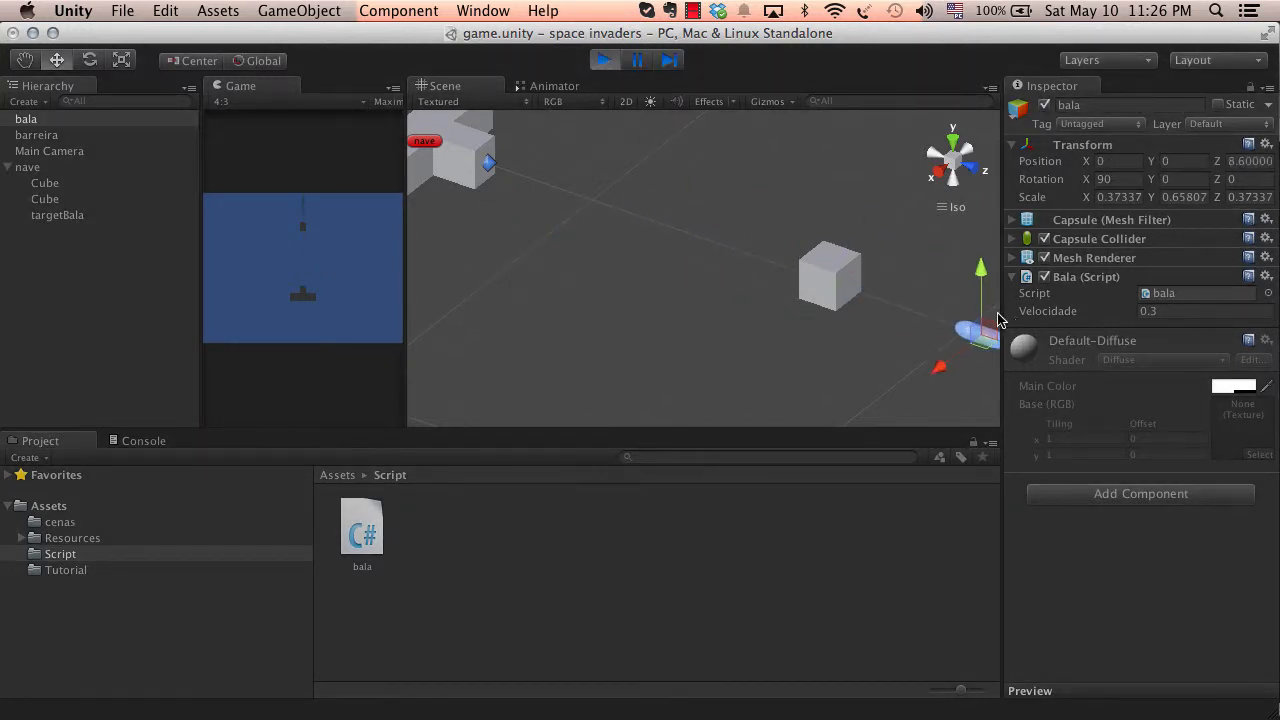
drag(1253, 162, 1230, 162)
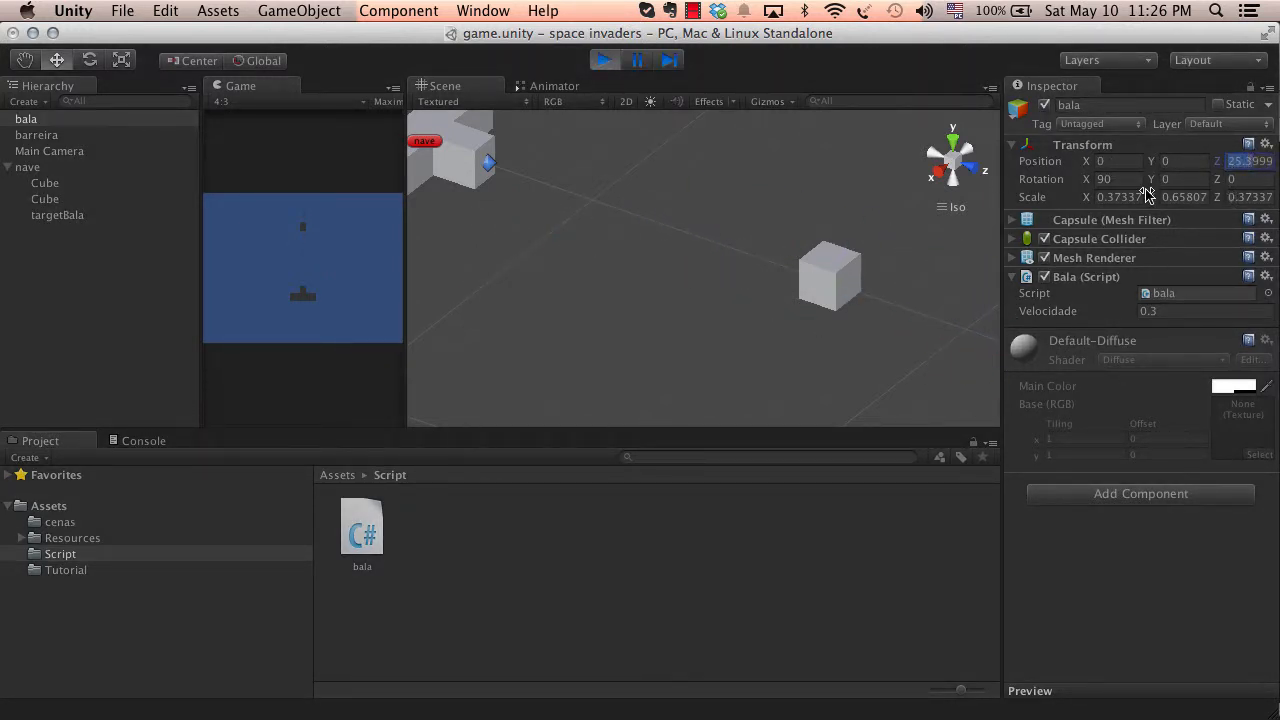
click(606, 61)
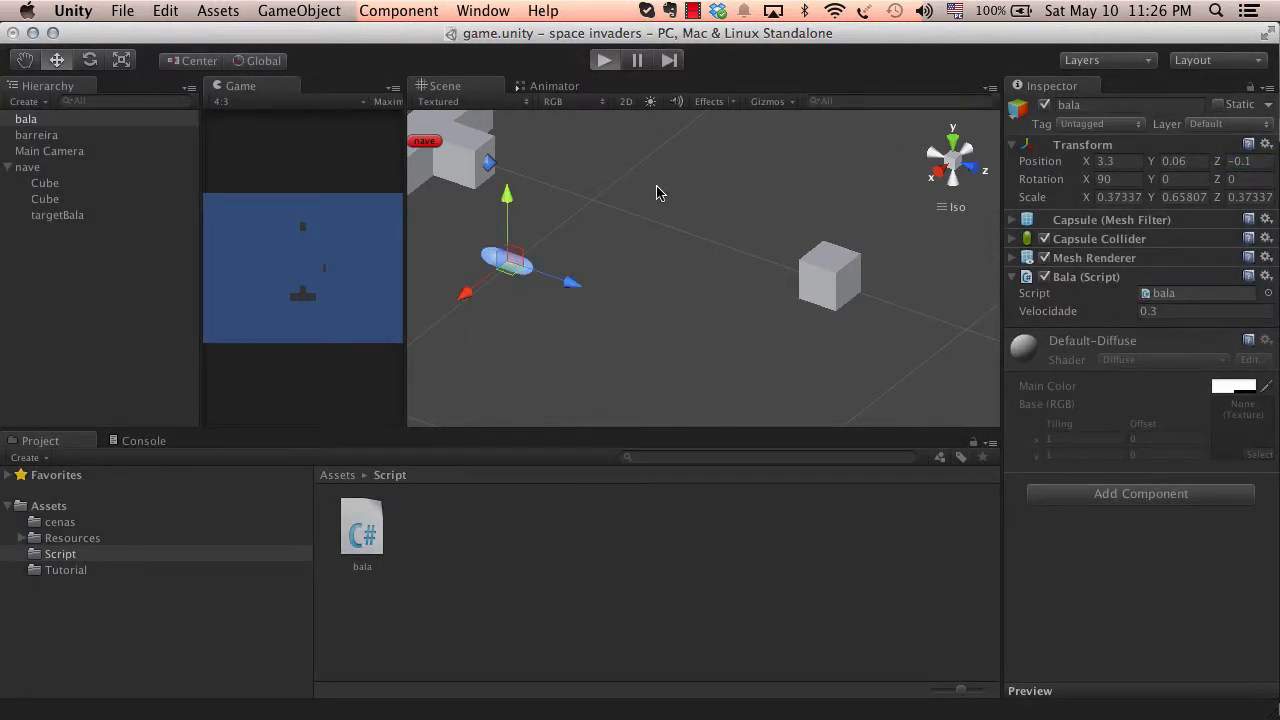
key(super+p)
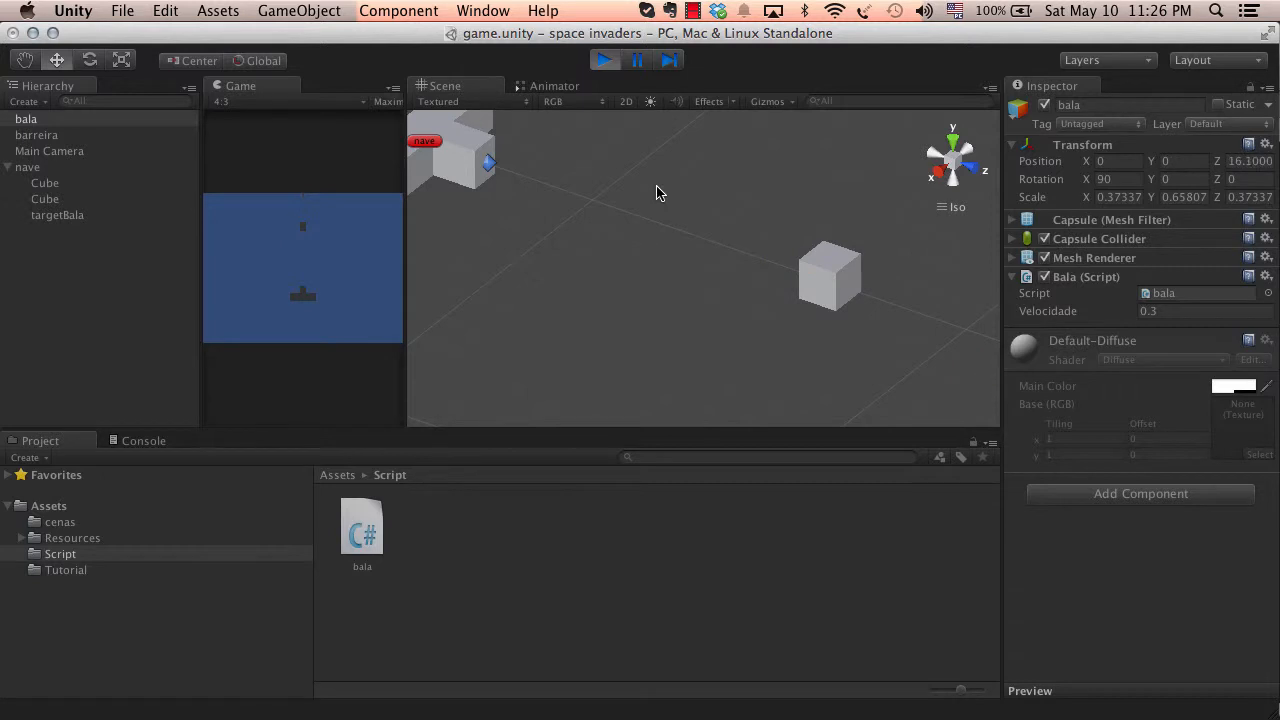
click(610, 61)
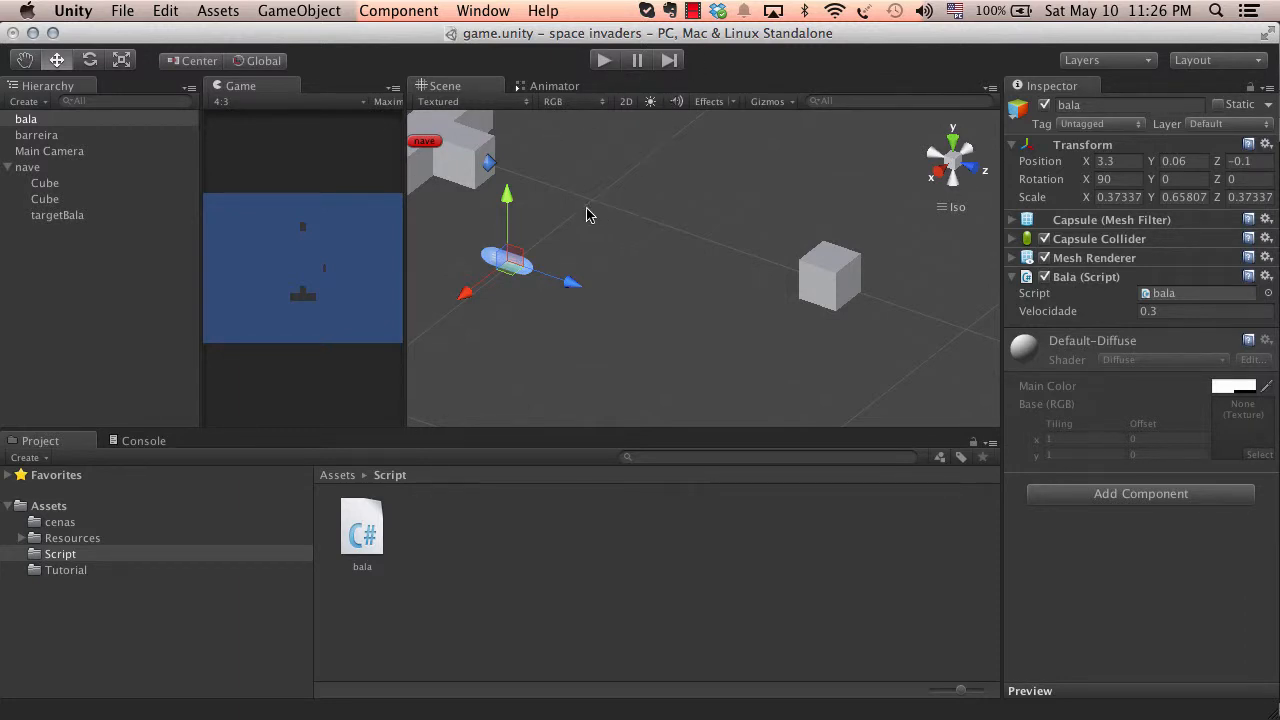
Examine bala's X and Y Position values with the game stopped
click(1118, 163)
click(1177, 163)
click(1130, 163)
click(1193, 165)
click(1113, 163)
click(1188, 161)
click(1113, 163)
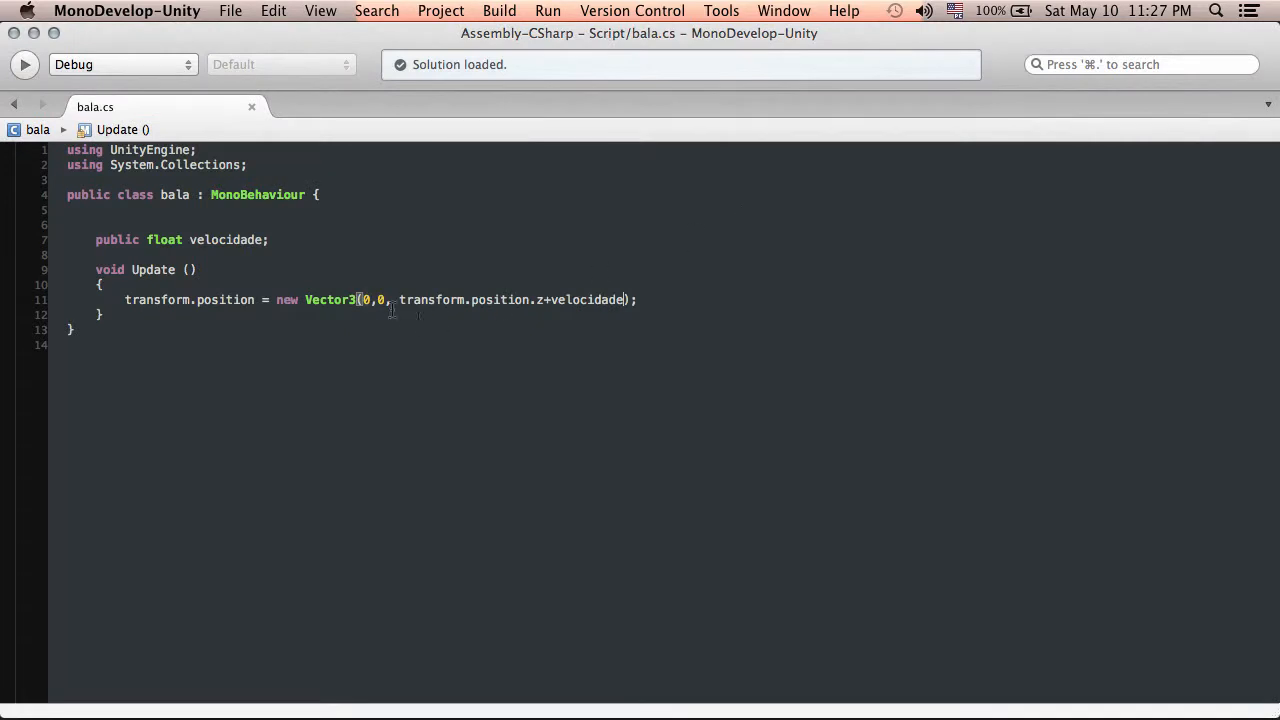
Switch to MonoDevelop, replace the first Vector3 argument in Update with transform.position.x and save the script
key(BackSpace)
text(new Vector3()
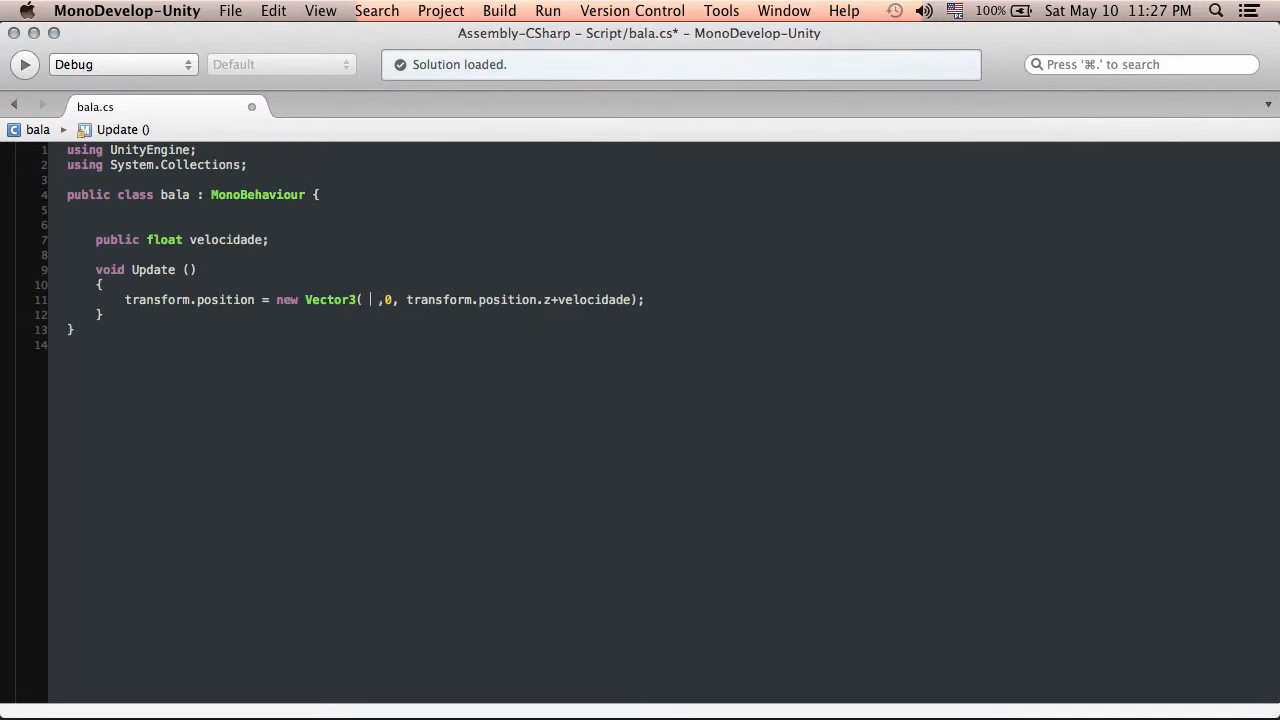
text( Transform.)
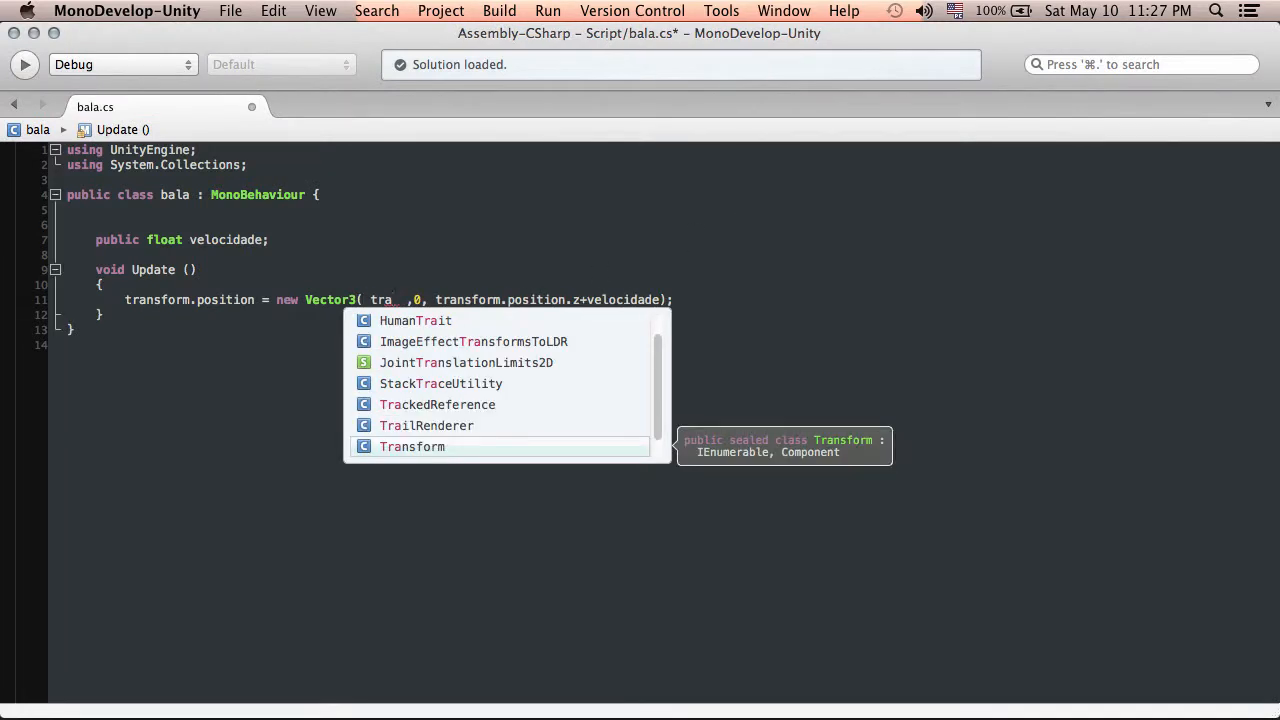
key(BackSpace)
key(BackSpace)
key(BackSpace)
key(BackSpace)
key(BackSpace)
key(BackSpace)
key(BackSpace)
key(BackSpace)
key(BackSpace)
key(BackSpace)
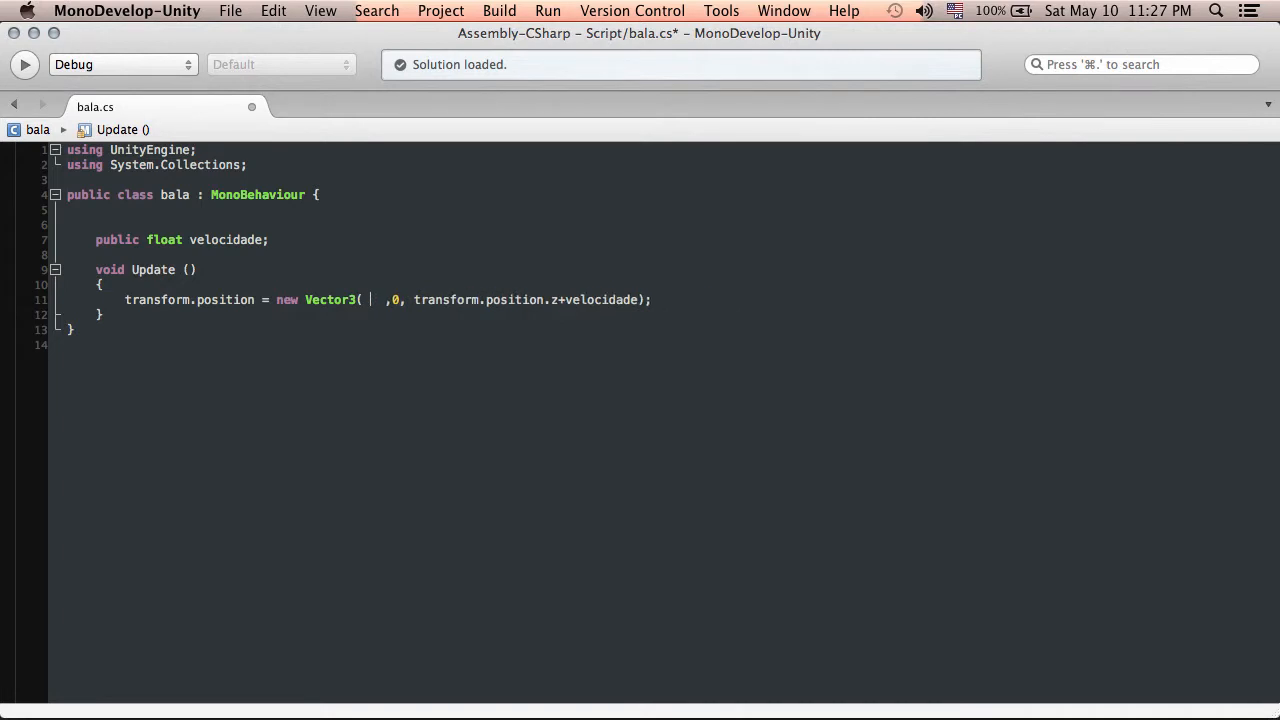
text(tras)
key(BackSpace)
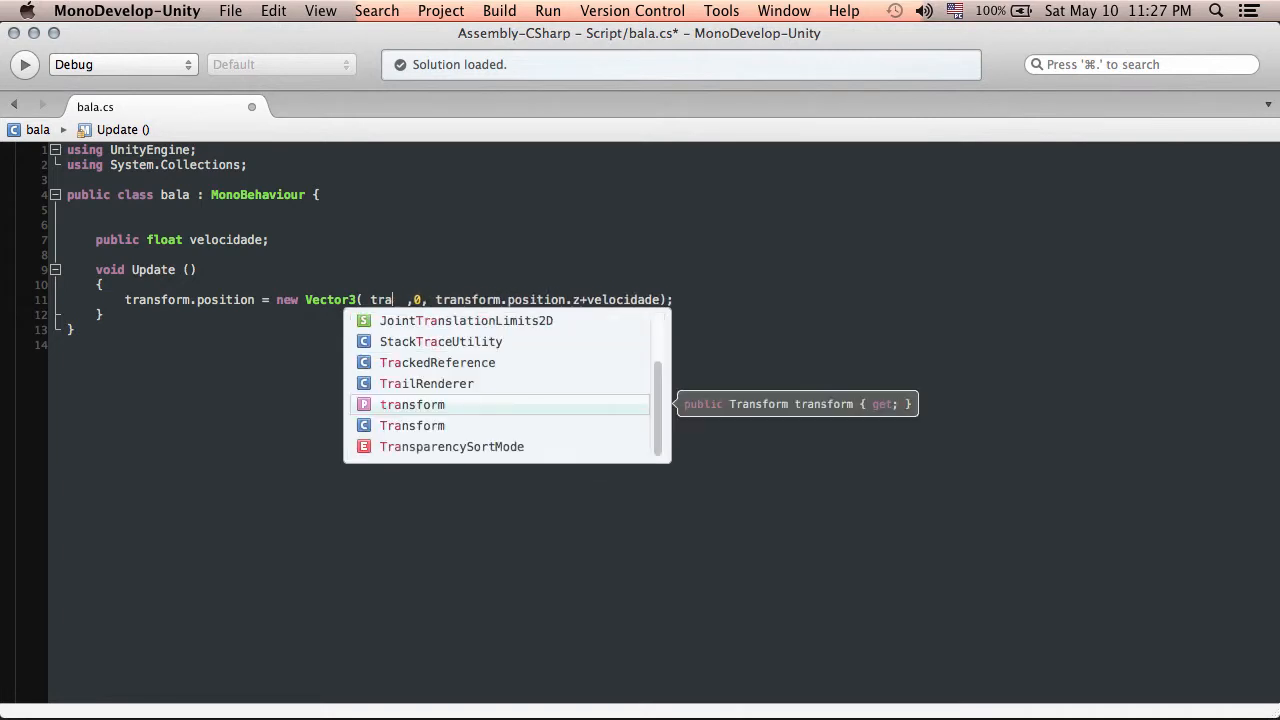
text(nsform.position)
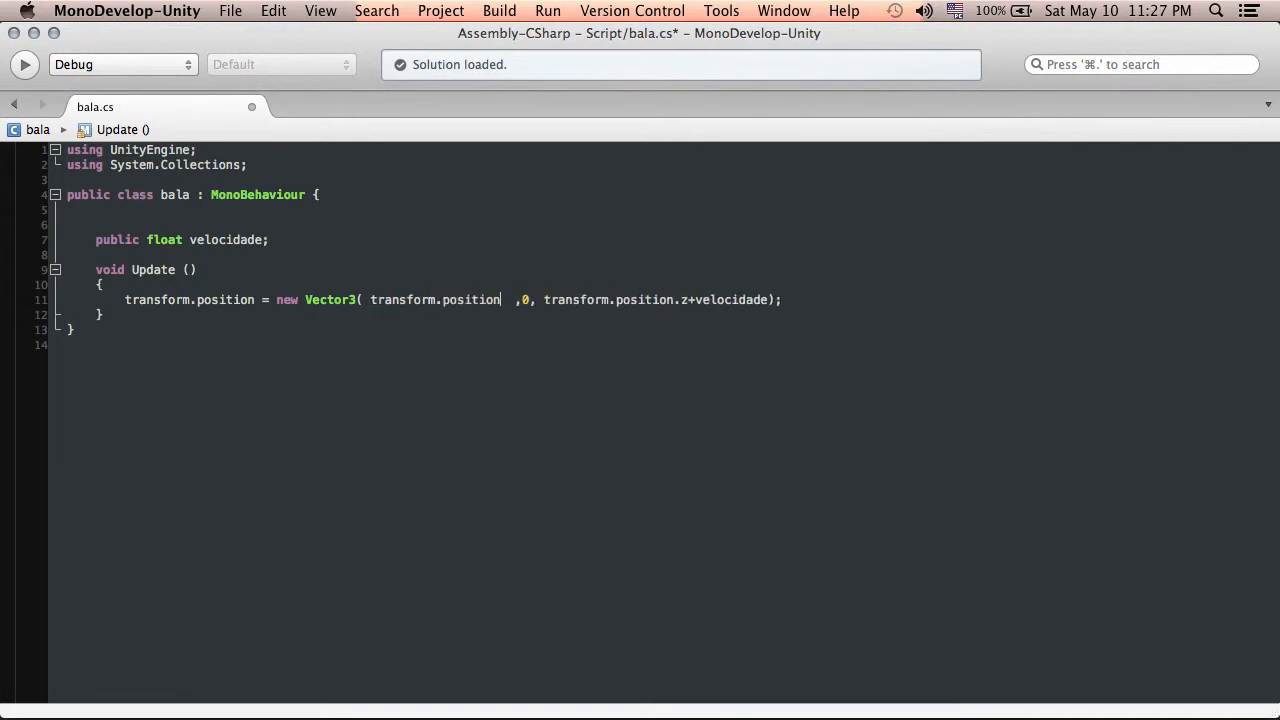
text(.x)
key(super+s)
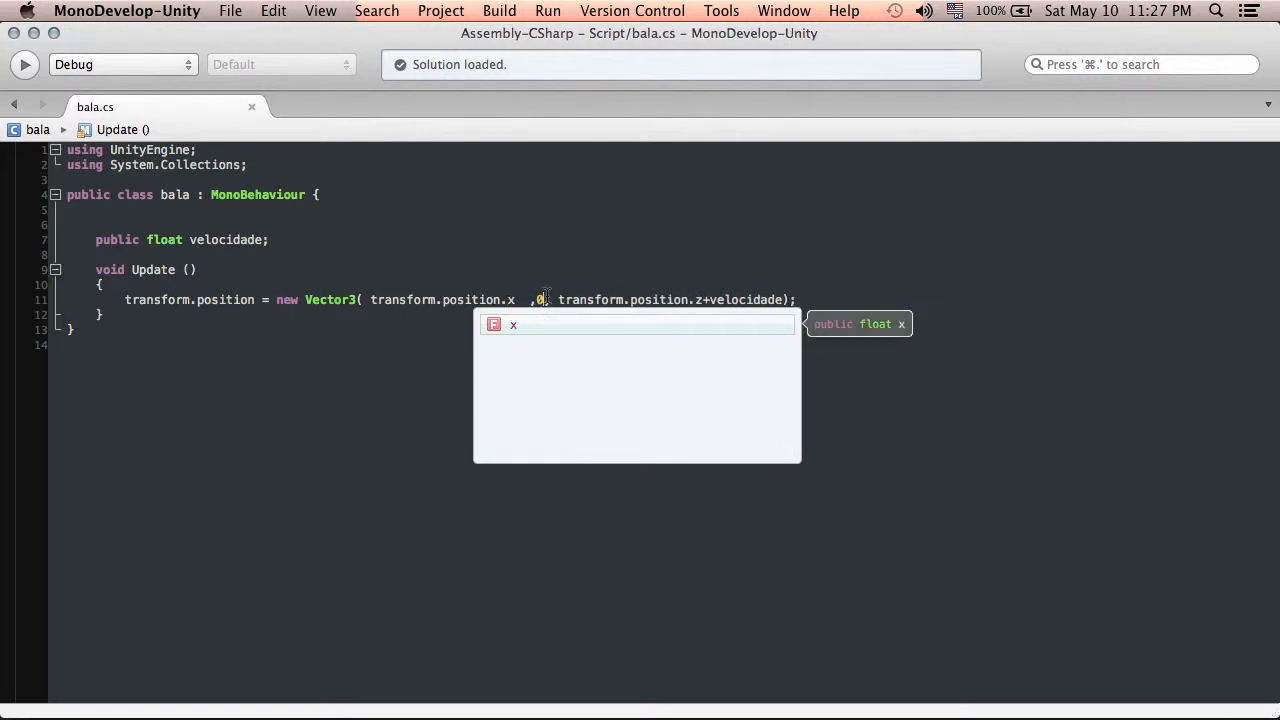
Replace the second Vector3 argument in Update with transform.position.y and save the script
click(546, 298)
key(BackSpace)
key(Left)
text(transform)
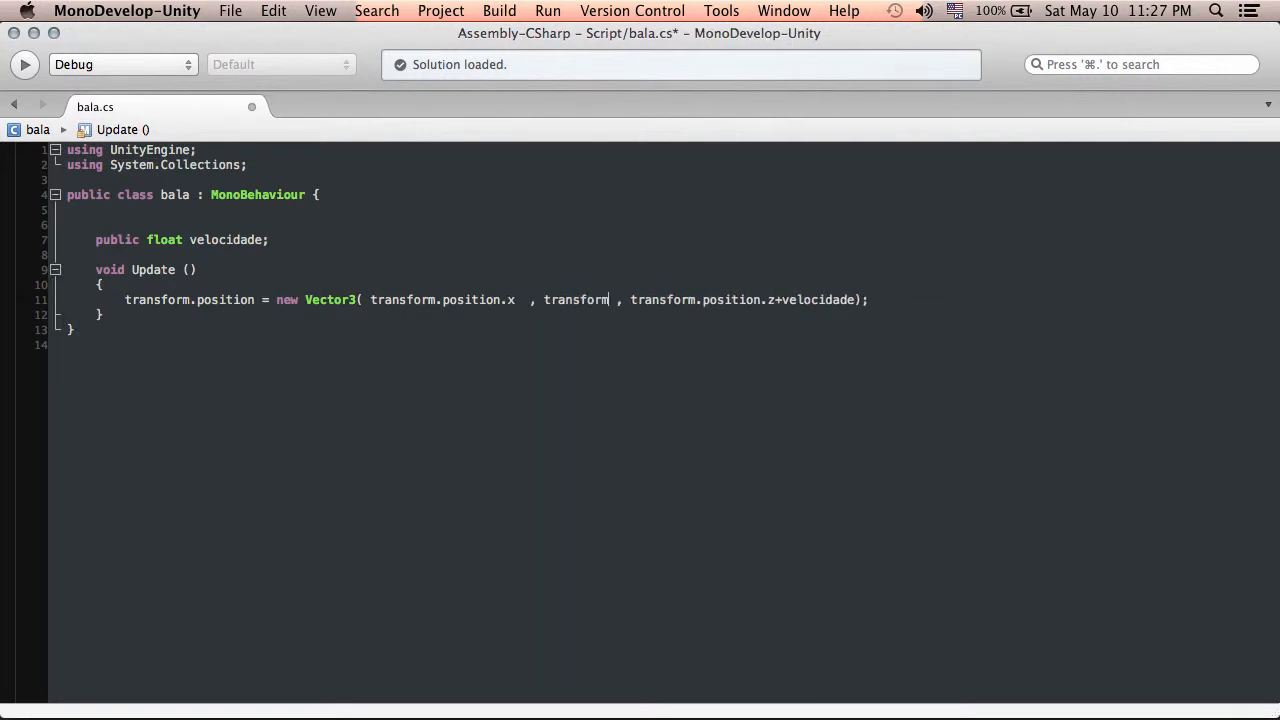
text(.position.y)
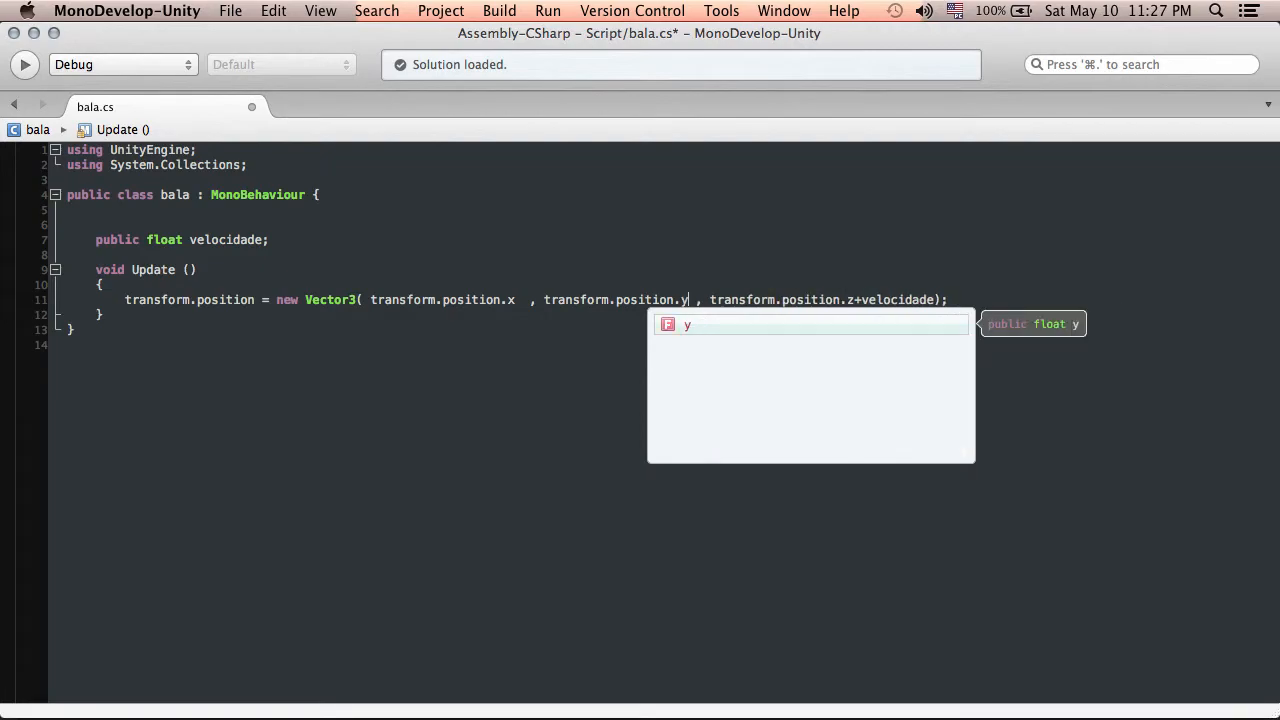
key(super+s)
Switch to Unity and test-run the game before and after moving bala along the X axis to about -2.04
key(super+Tab)
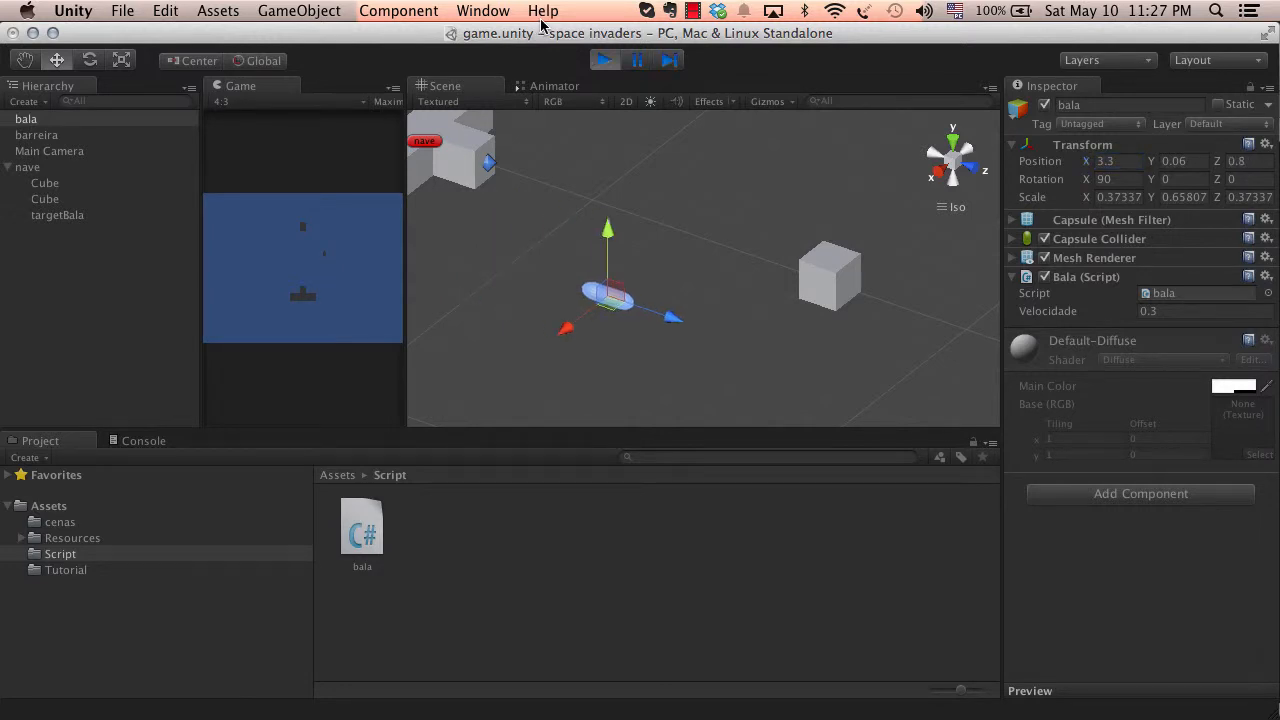
click(604, 60)
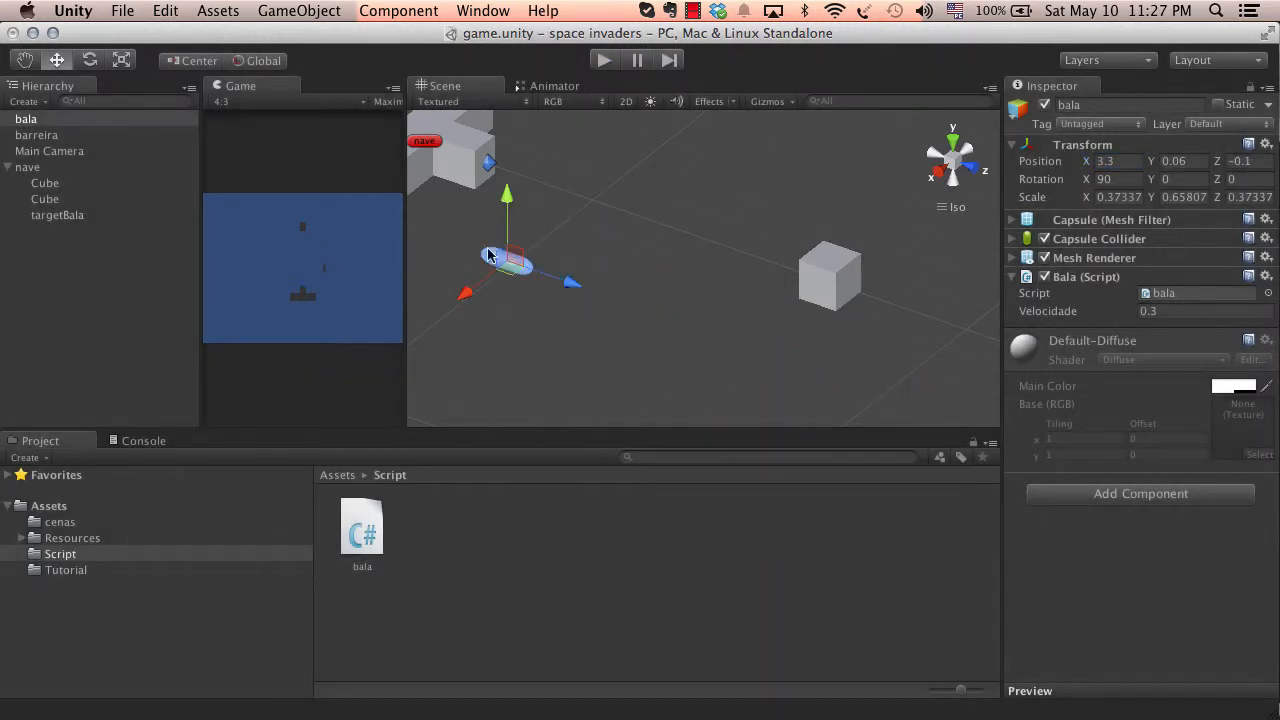
drag(466, 293, 617, 198)
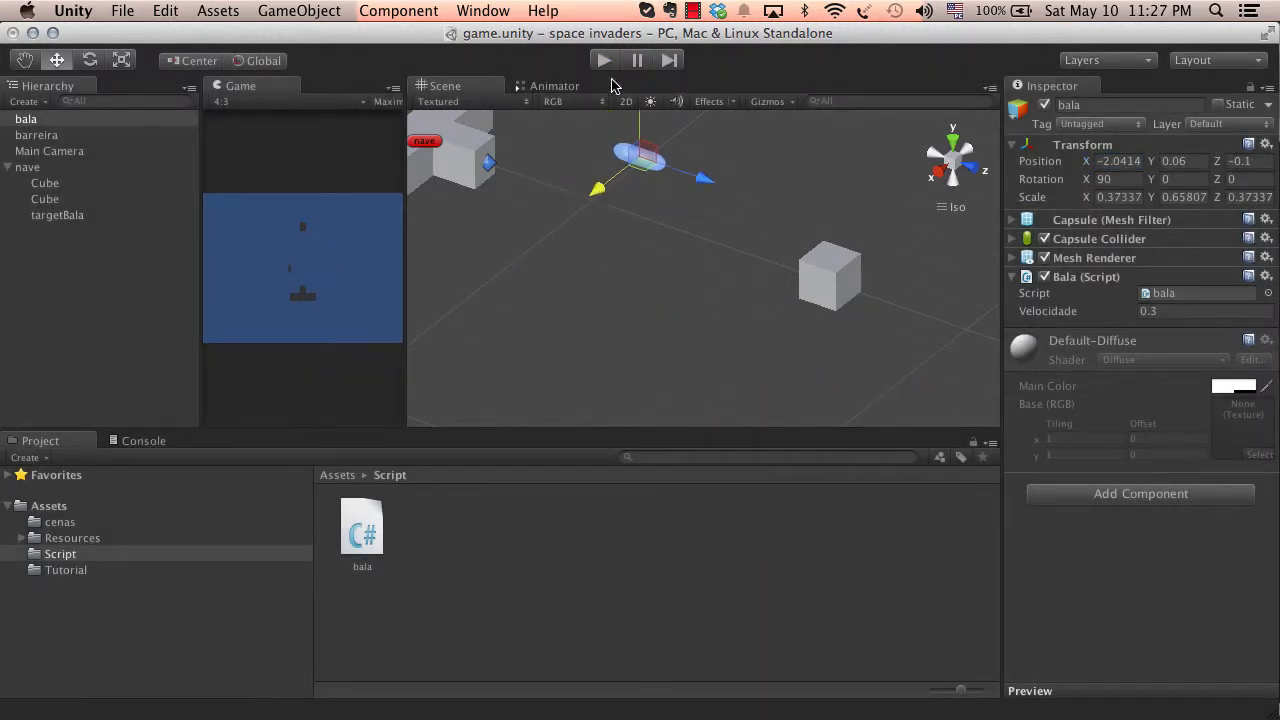
click(604, 60)
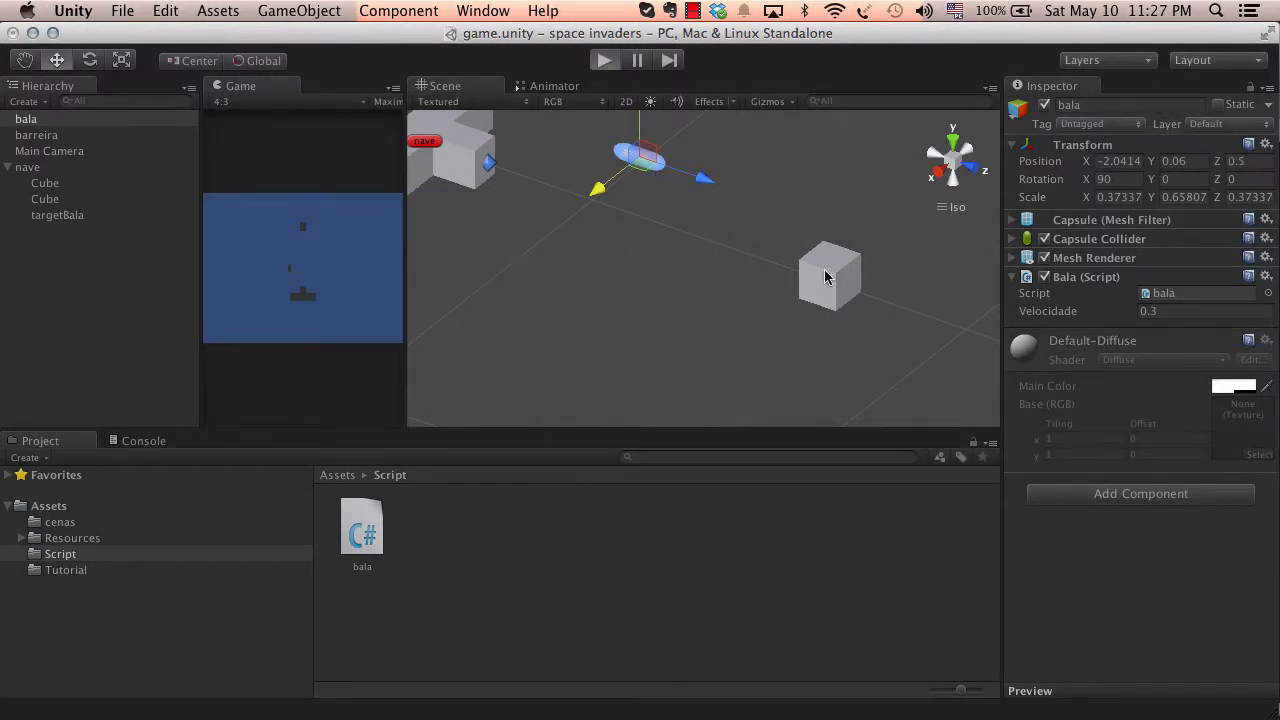
click(609, 63)
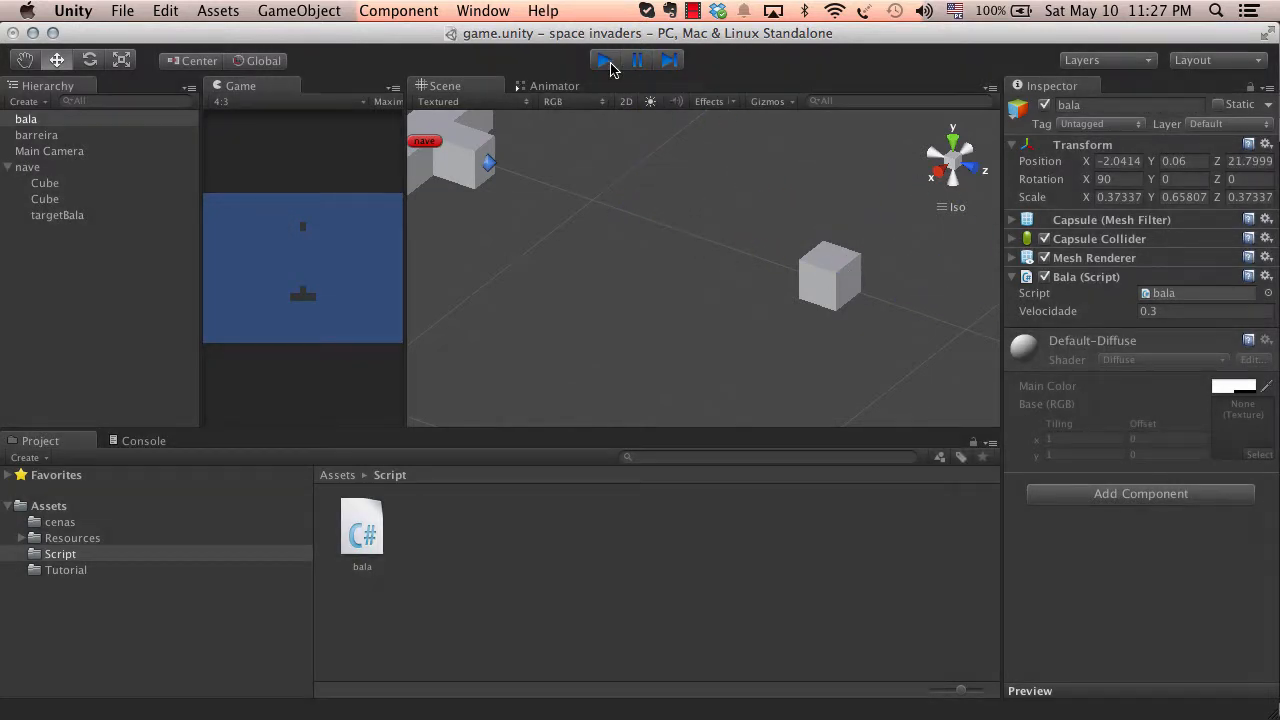
Set bala's X and Y positions to 0, and move it along the X axis to about 6.6
click(1133, 161)
text(0)
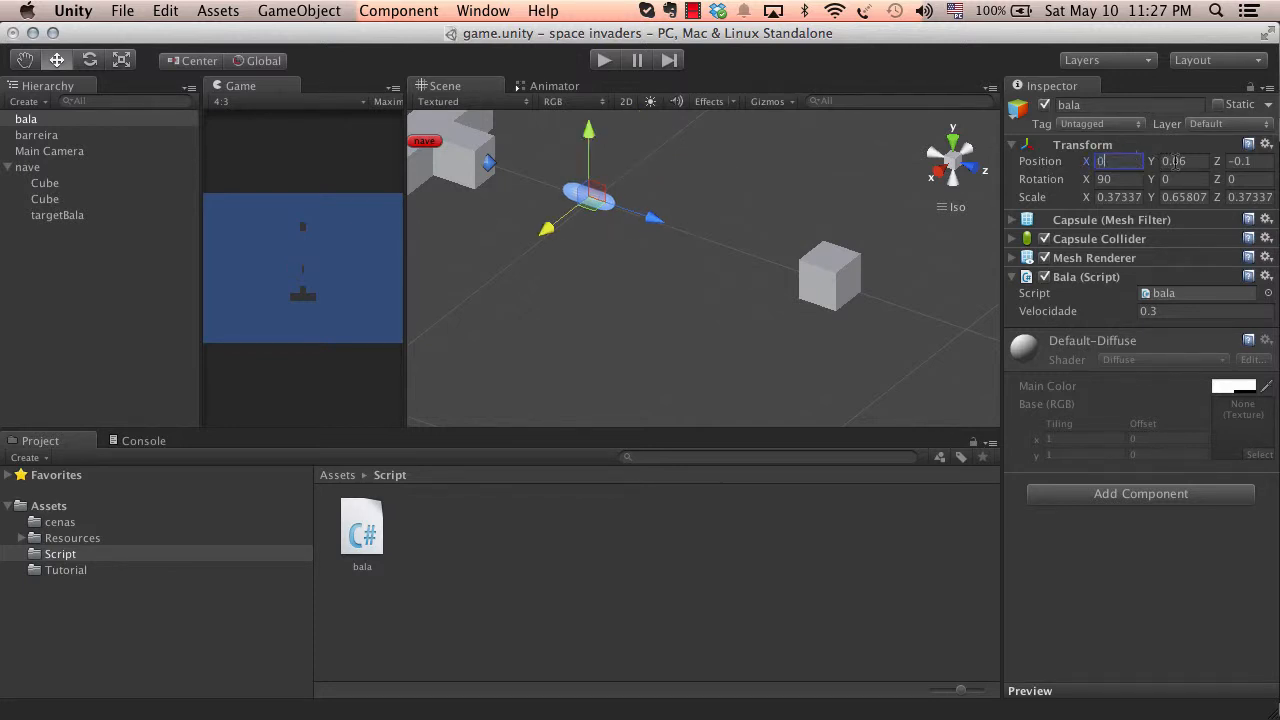
click(1175, 161)
text(0)
drag(562, 236, 329, 346)
middle_drag(609, 240, 643, 252)
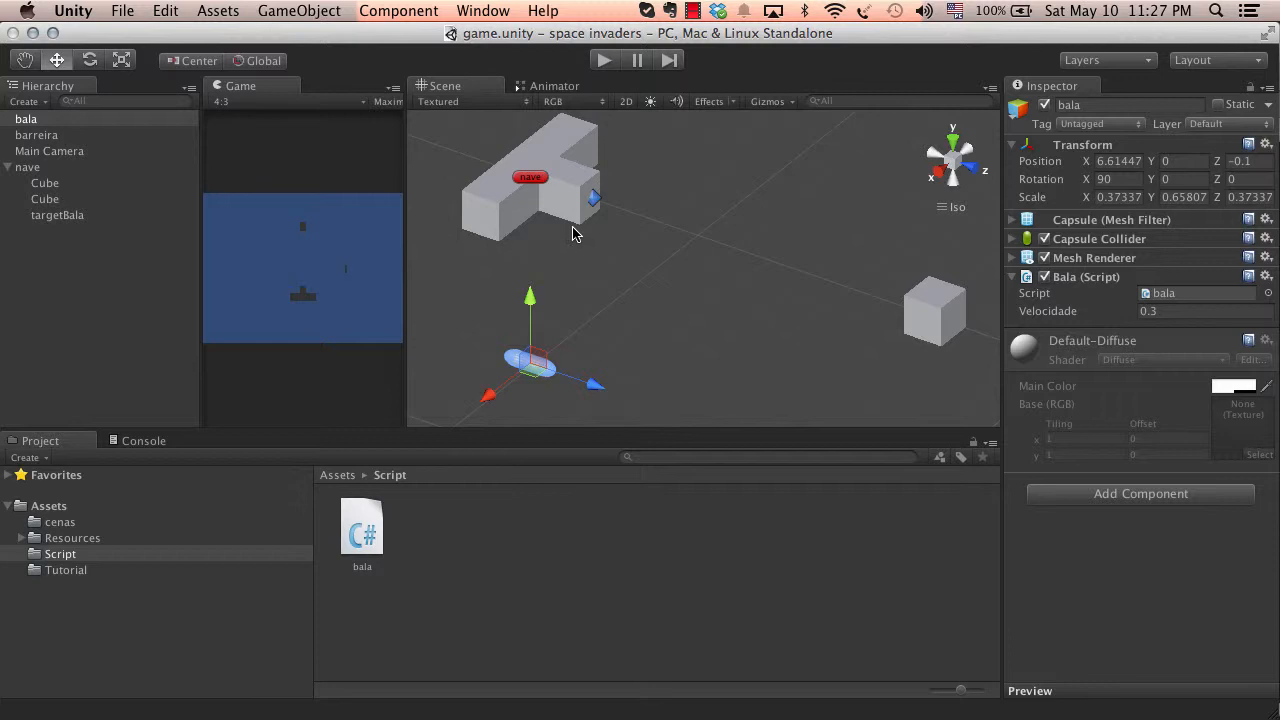
Select the parent nave object and set its Z position to 0
click(595, 200)
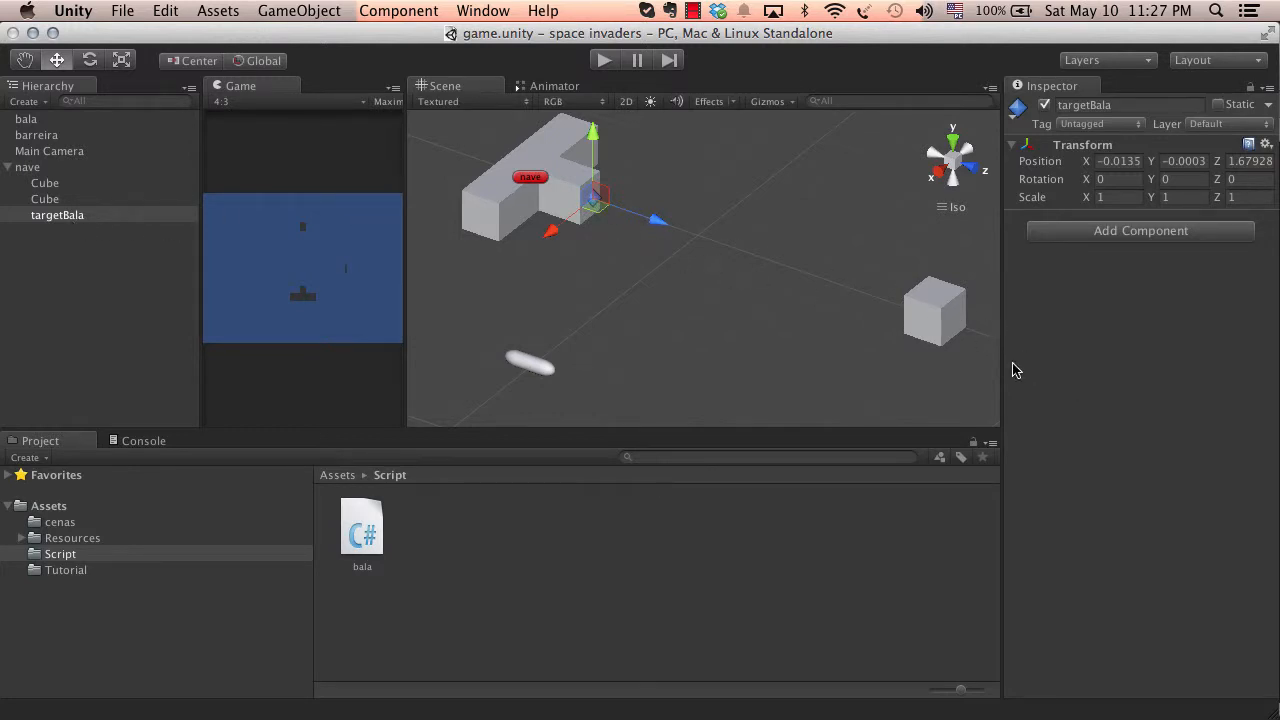
click(36, 172)
drag(629, 220, 622, 212)
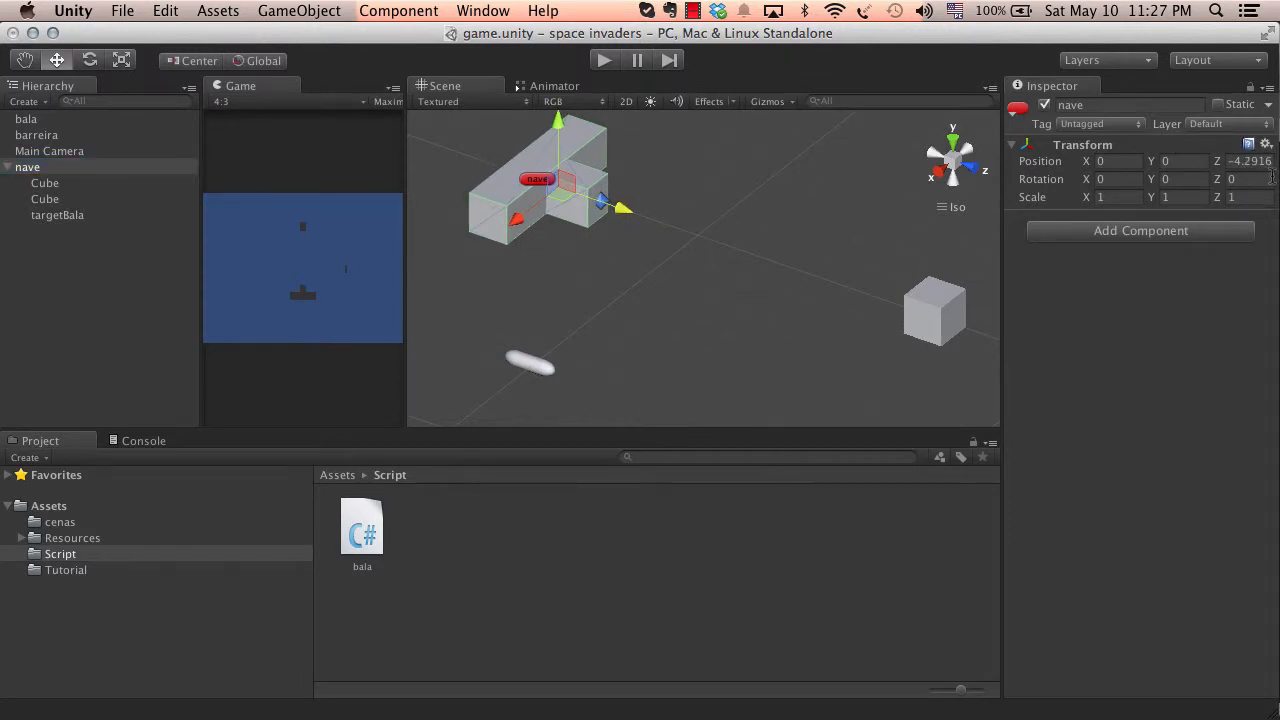
click(1240, 161)
text(0)
key(Return)
click(1231, 163)
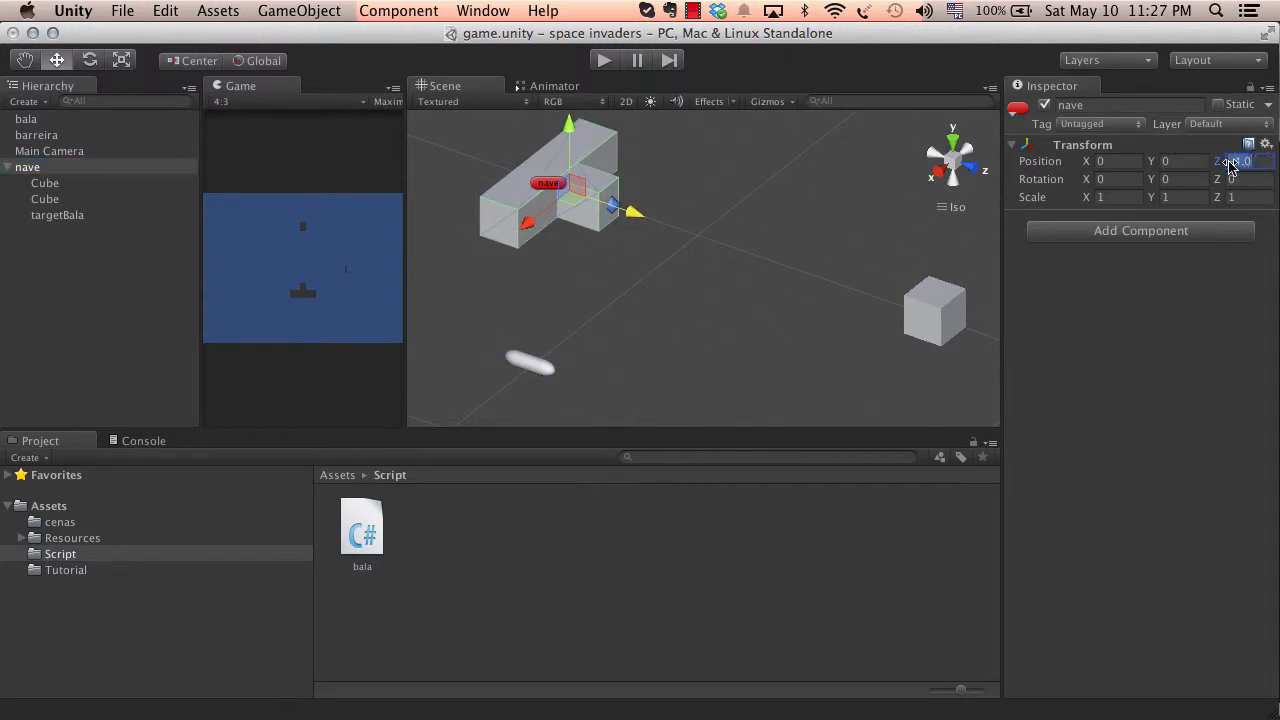
text(0)
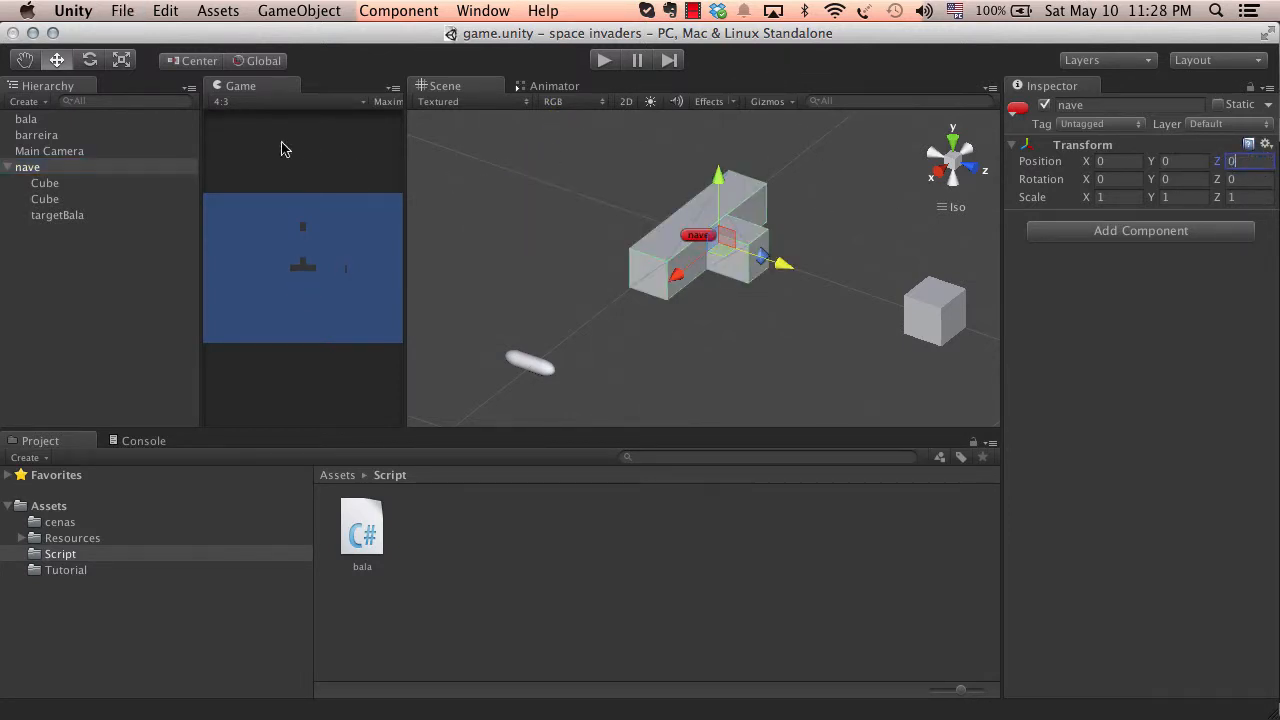
Create a C# script named controleNave in the Script folder
click(62, 556)
right_click(535, 569)
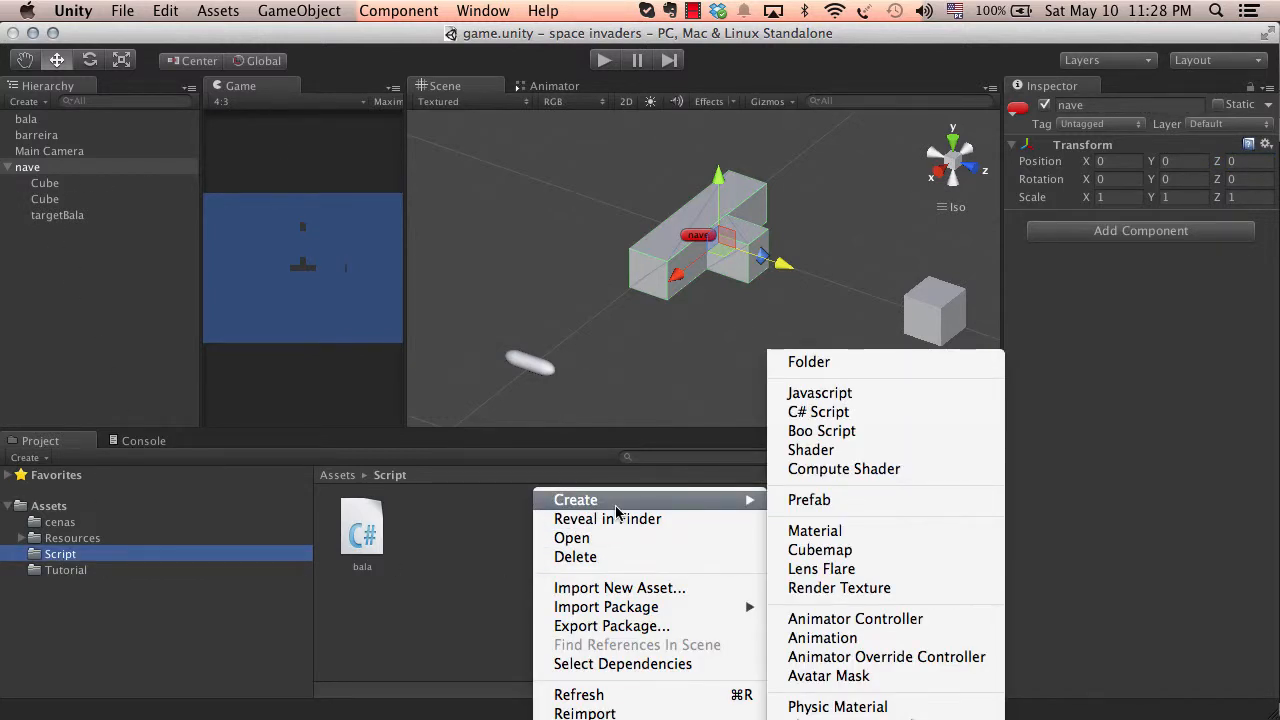
mouse_move(643, 503)
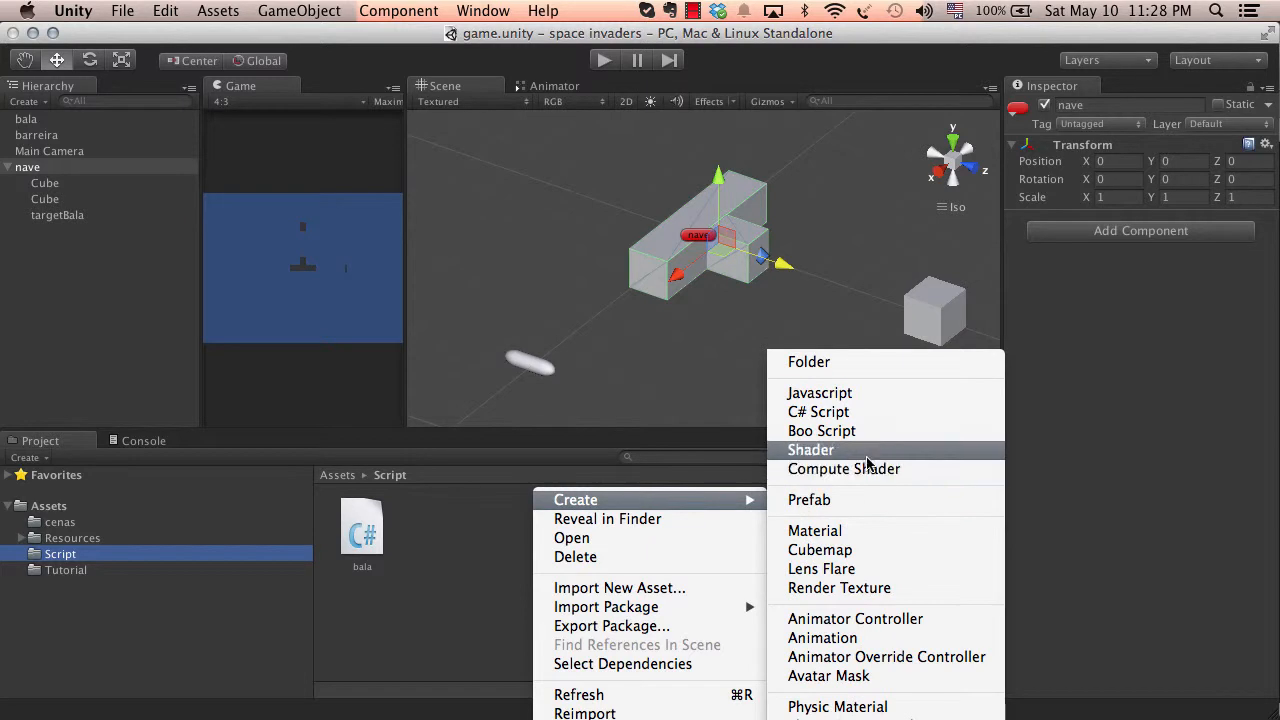
click(843, 413)
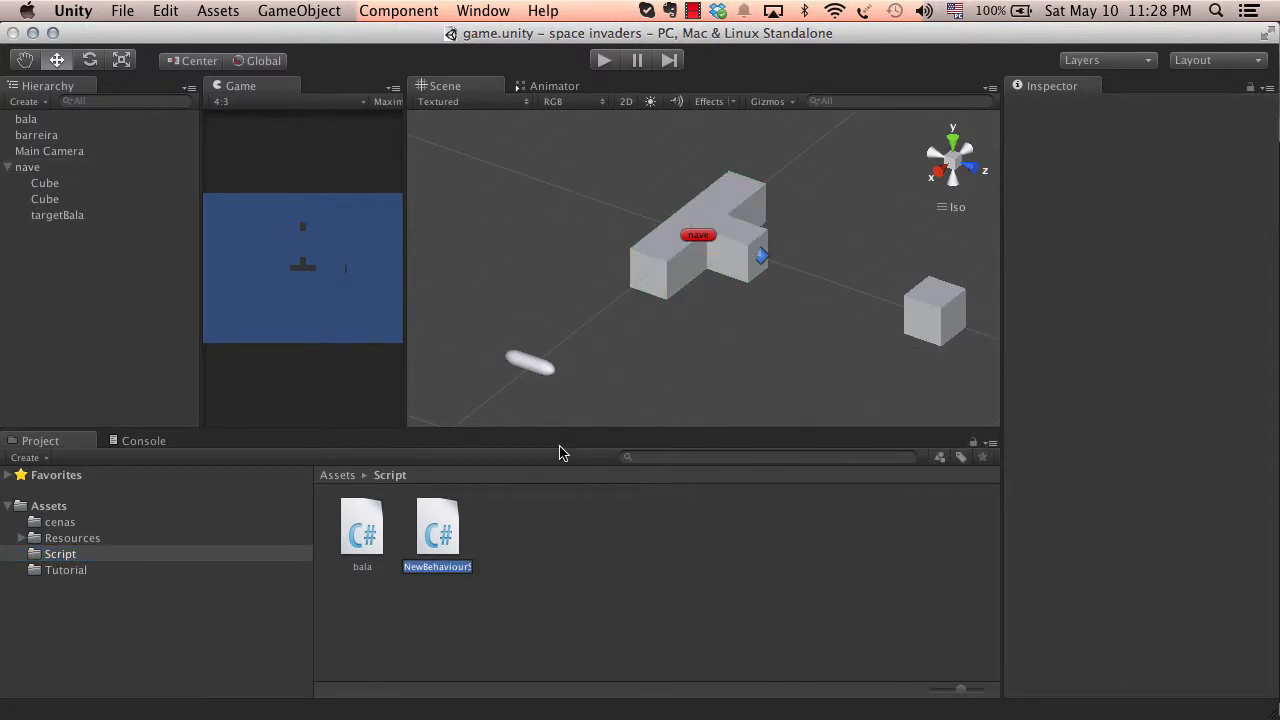
text(controleNave)
key(Return)
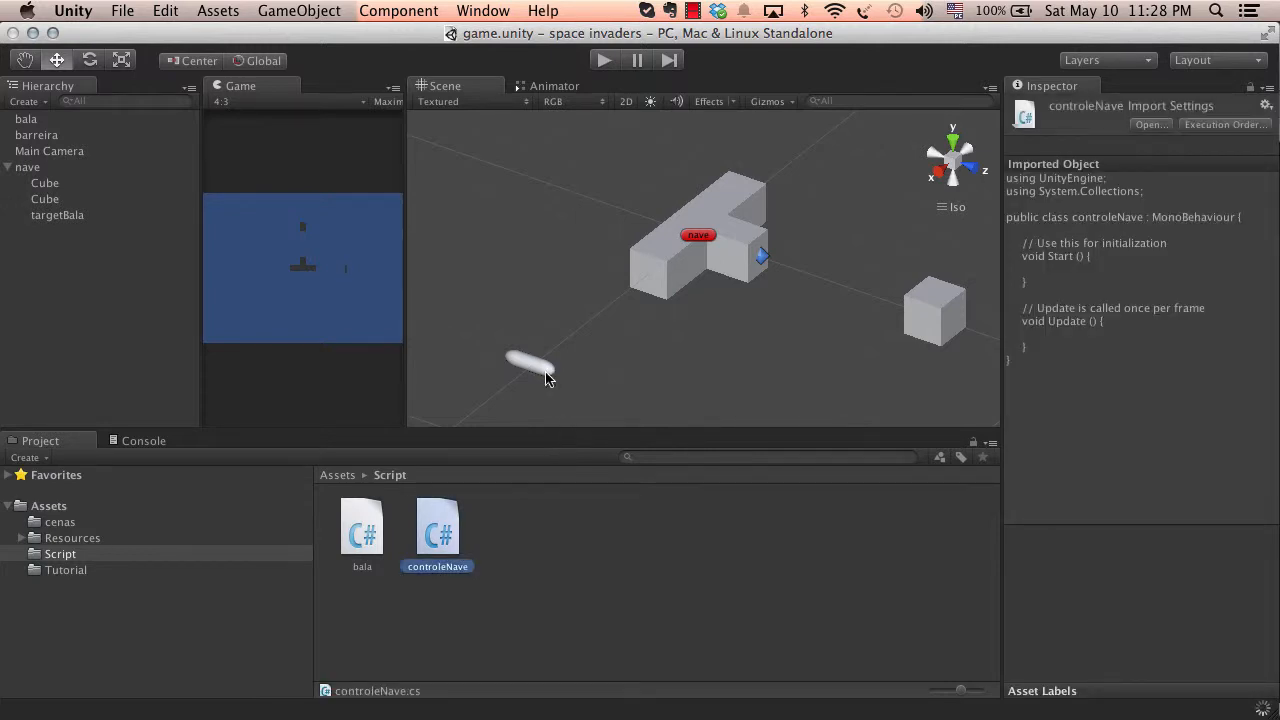
Attach the controleNave script to the nave parent object as a component
drag(435, 525, 446, 536)
click(728, 230)
click(63, 165)
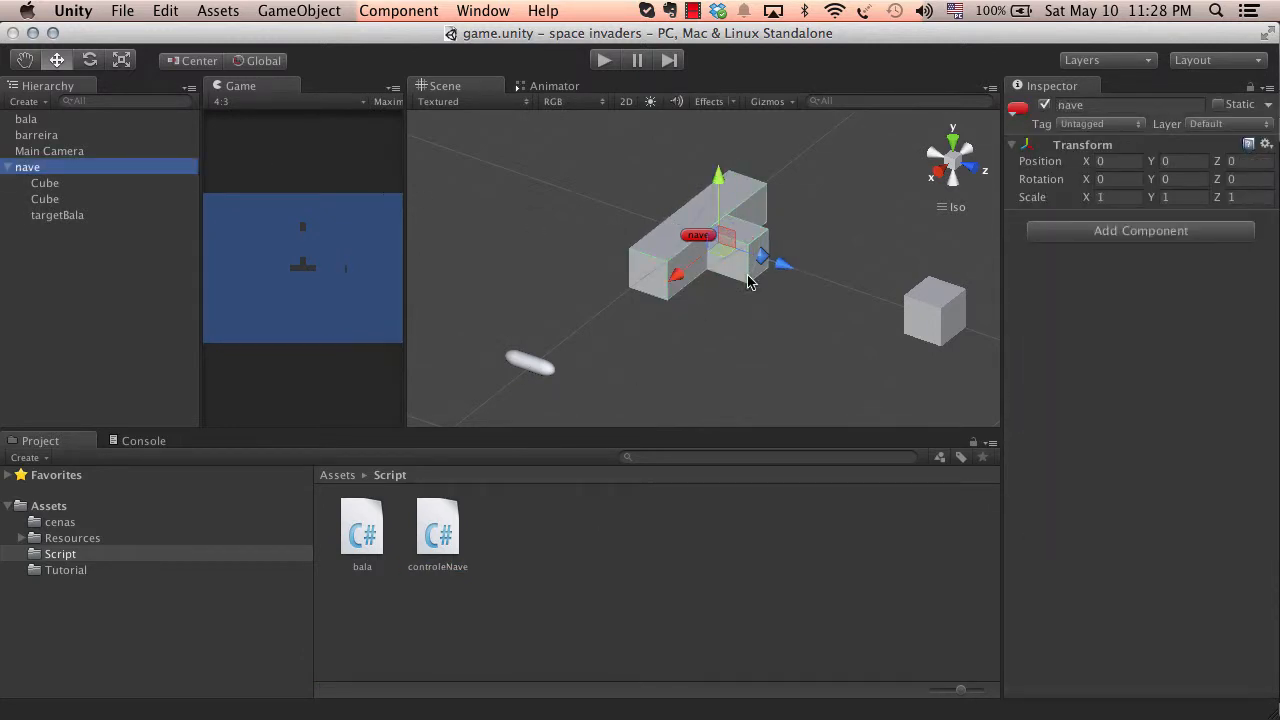
drag(450, 540, 1115, 246)
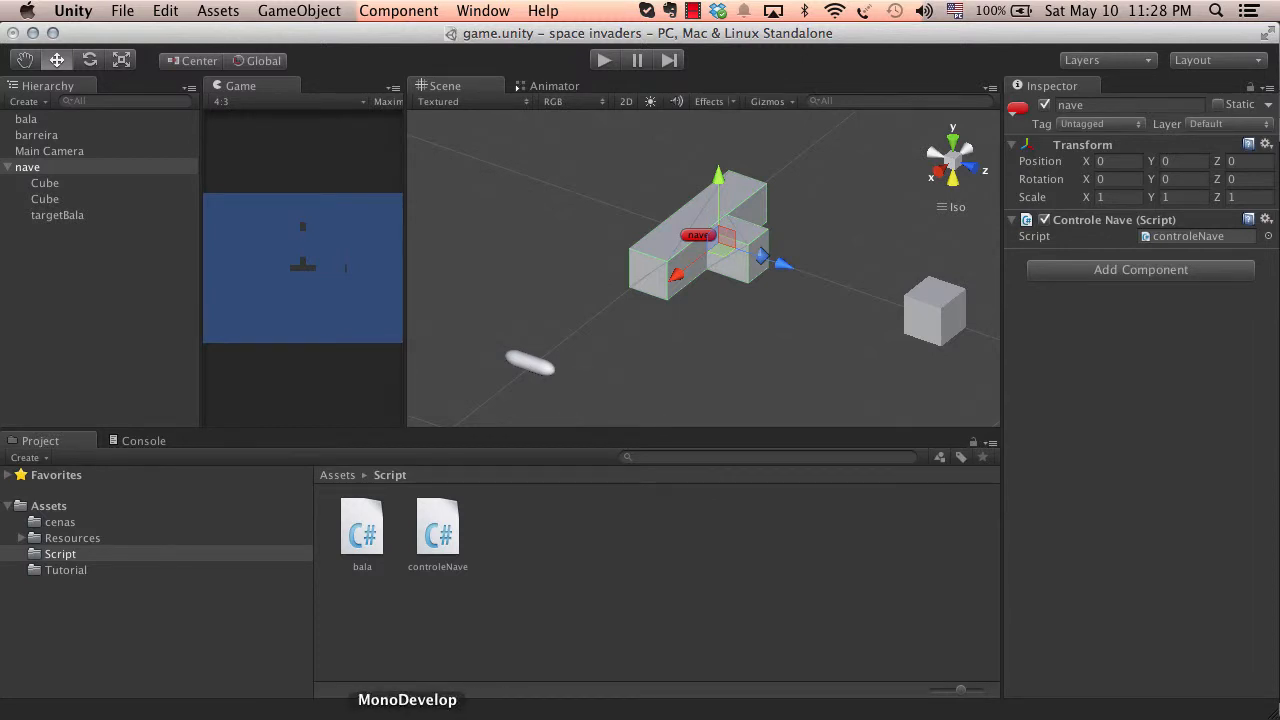
Open controleNave in MonoDevelop and delete the Start method and both default comments, keeping only the empty Update method
double_click(452, 520)
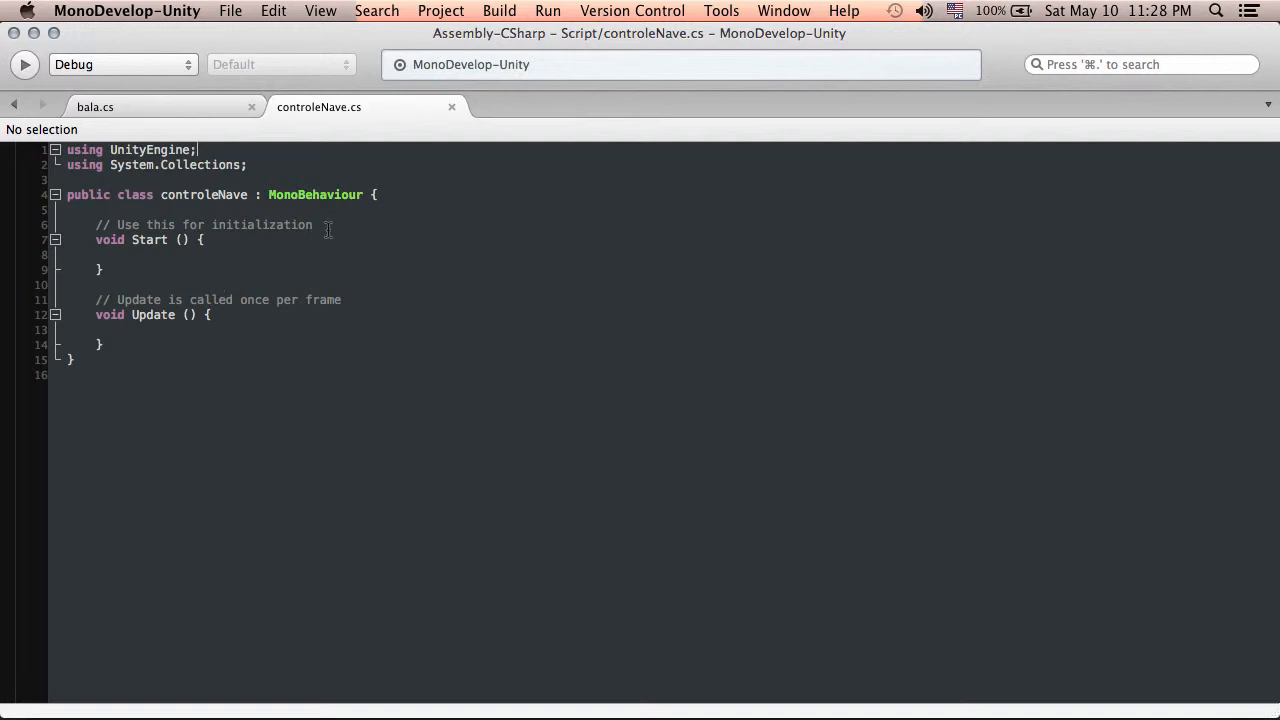
drag(329, 226, 91, 225)
key(BackSpace)
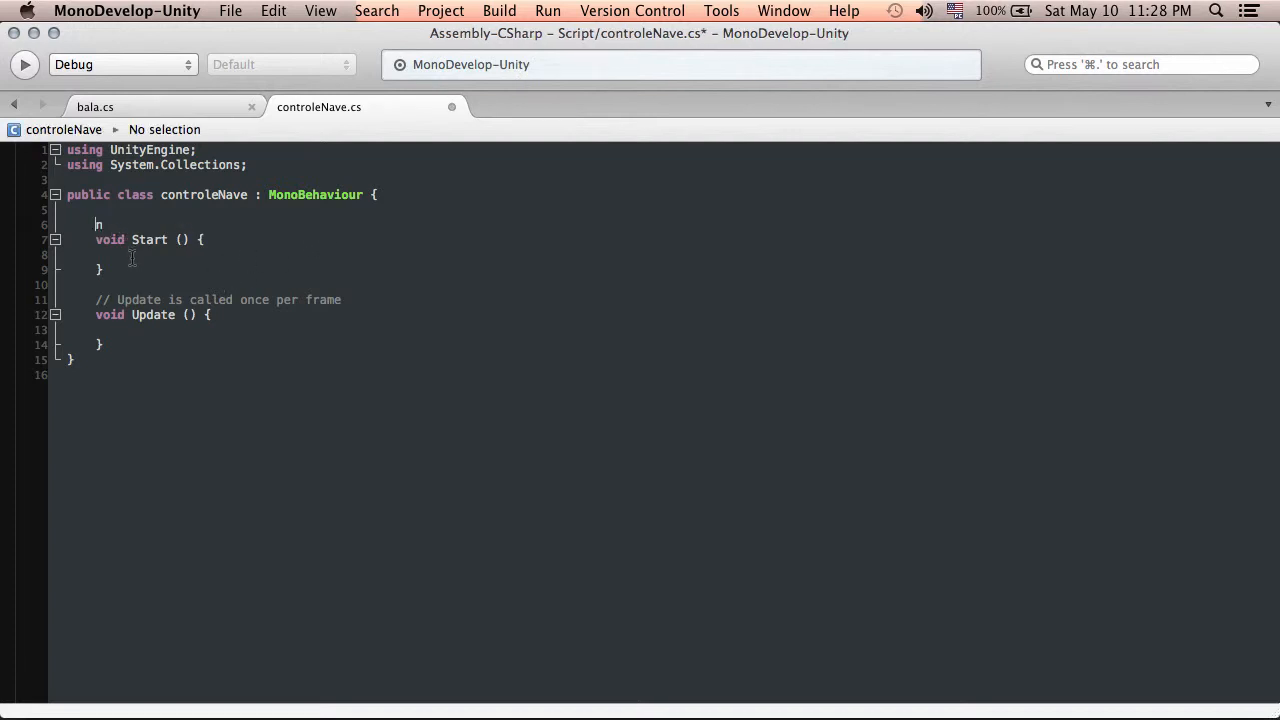
drag(129, 267, 43, 213)
key(BackSpace)
drag(342, 240, 66, 240)
key(BackSpace)
key(BackSpace)
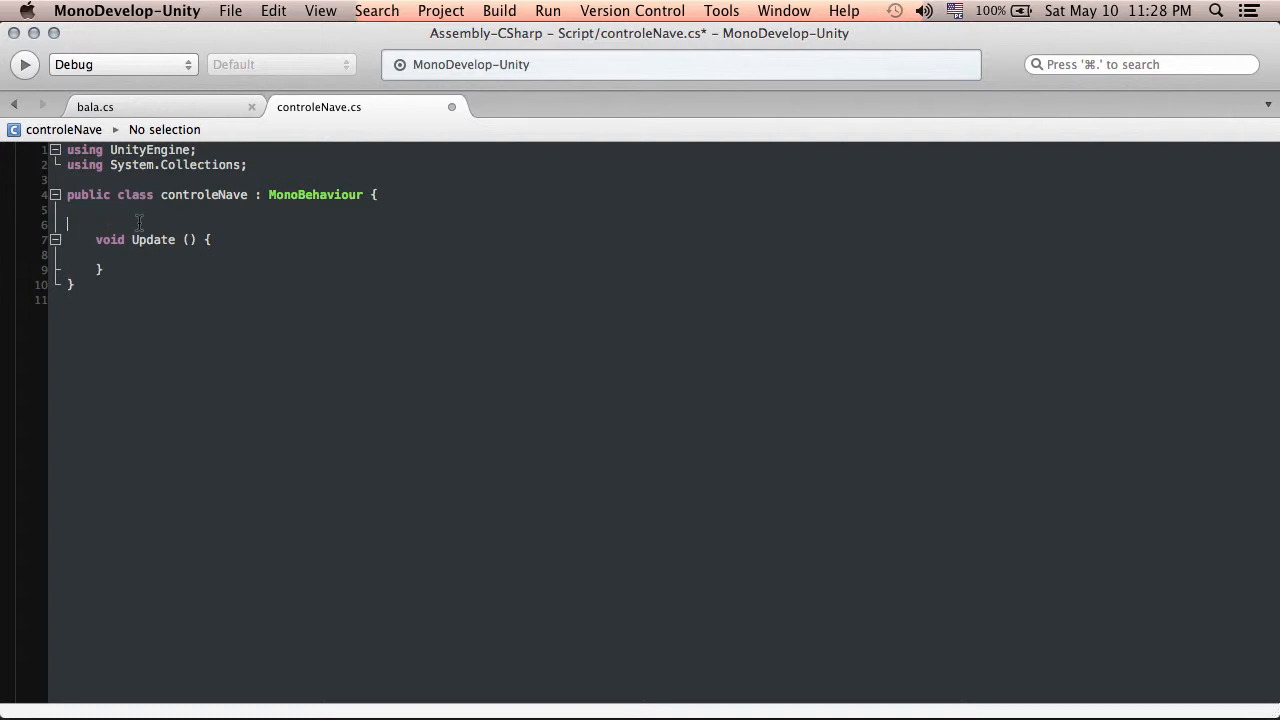
Begin an if statement inside Update with Input.GetButtonDown() as its condition
click(231, 242)
key(Return)
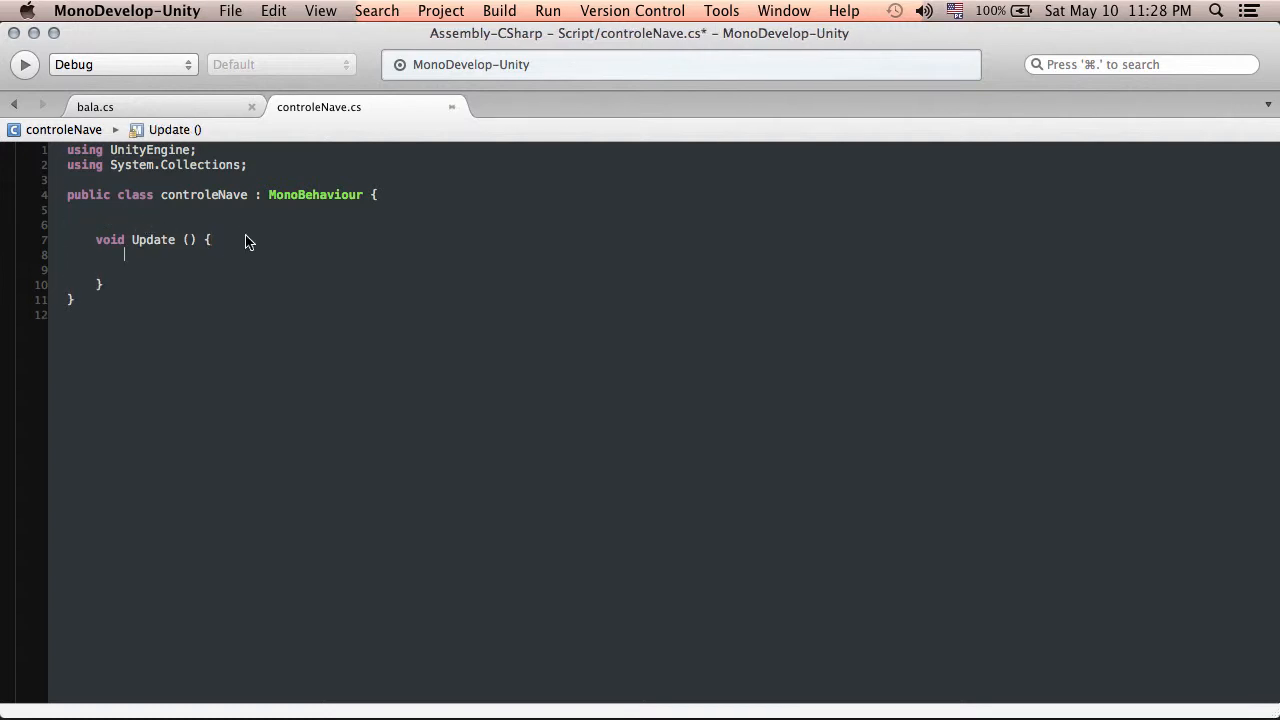
key(Return)
text(if()
text(inp)
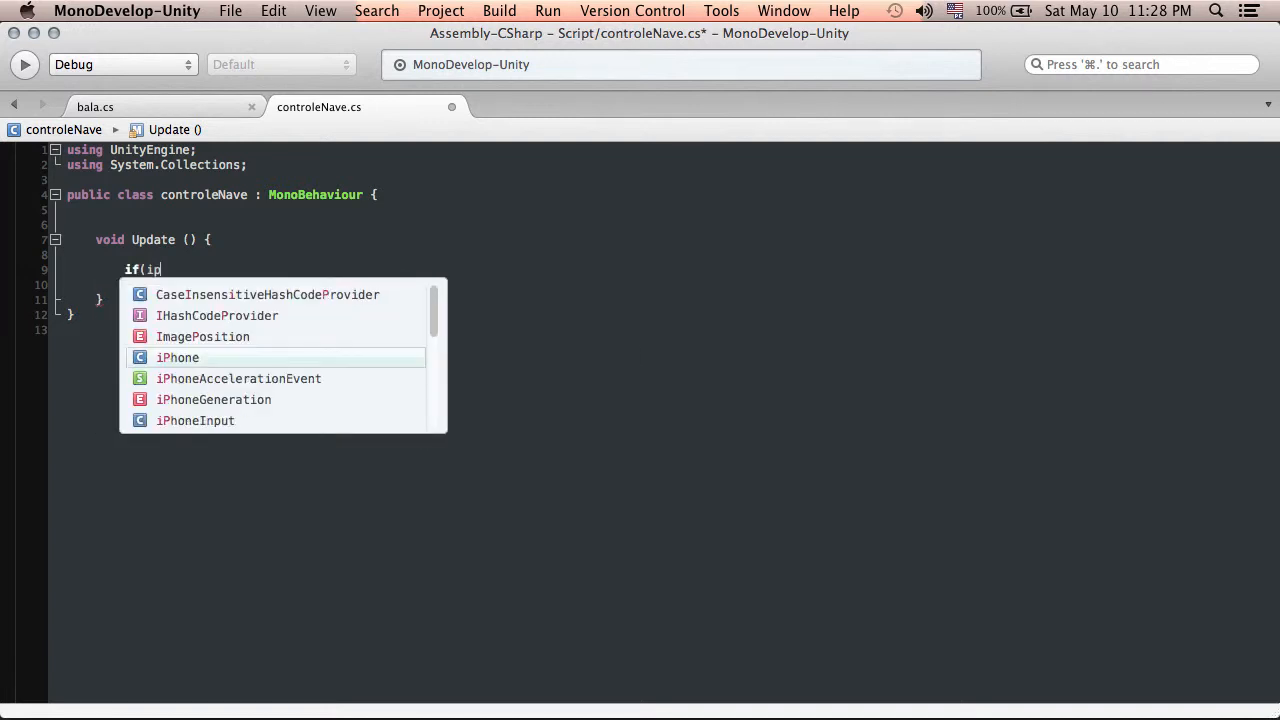
key(Return)
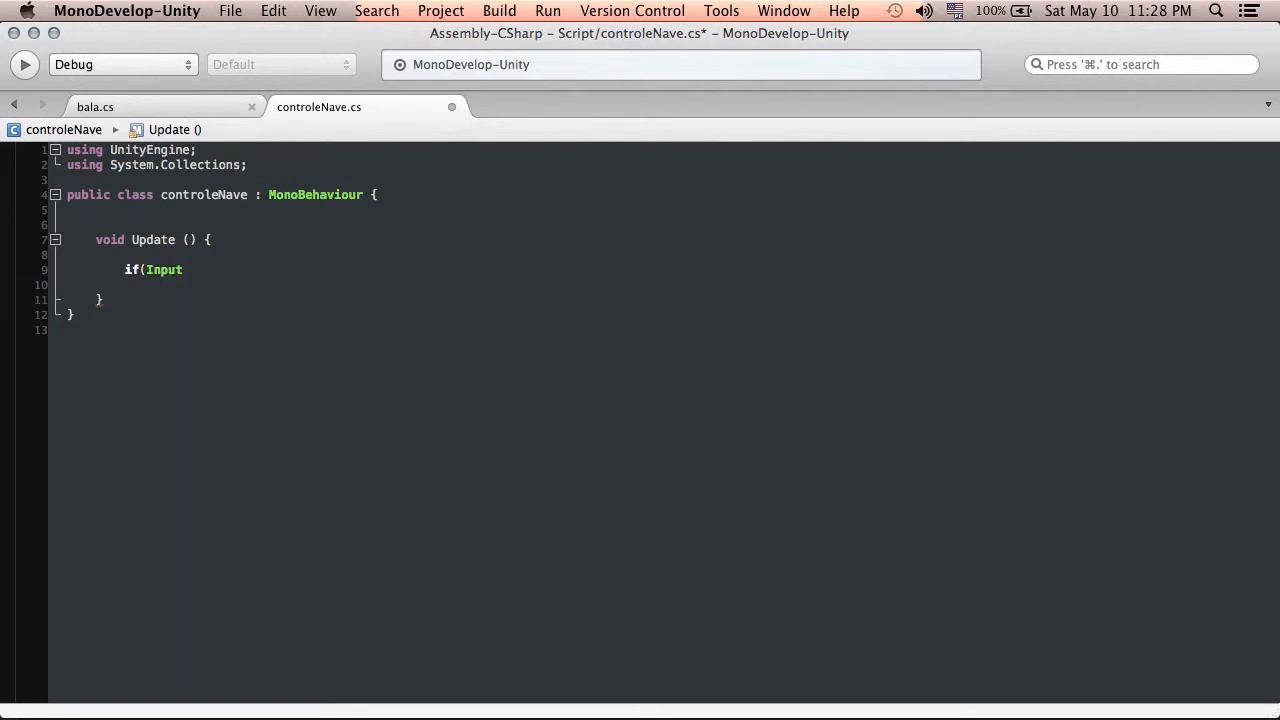
text(.)
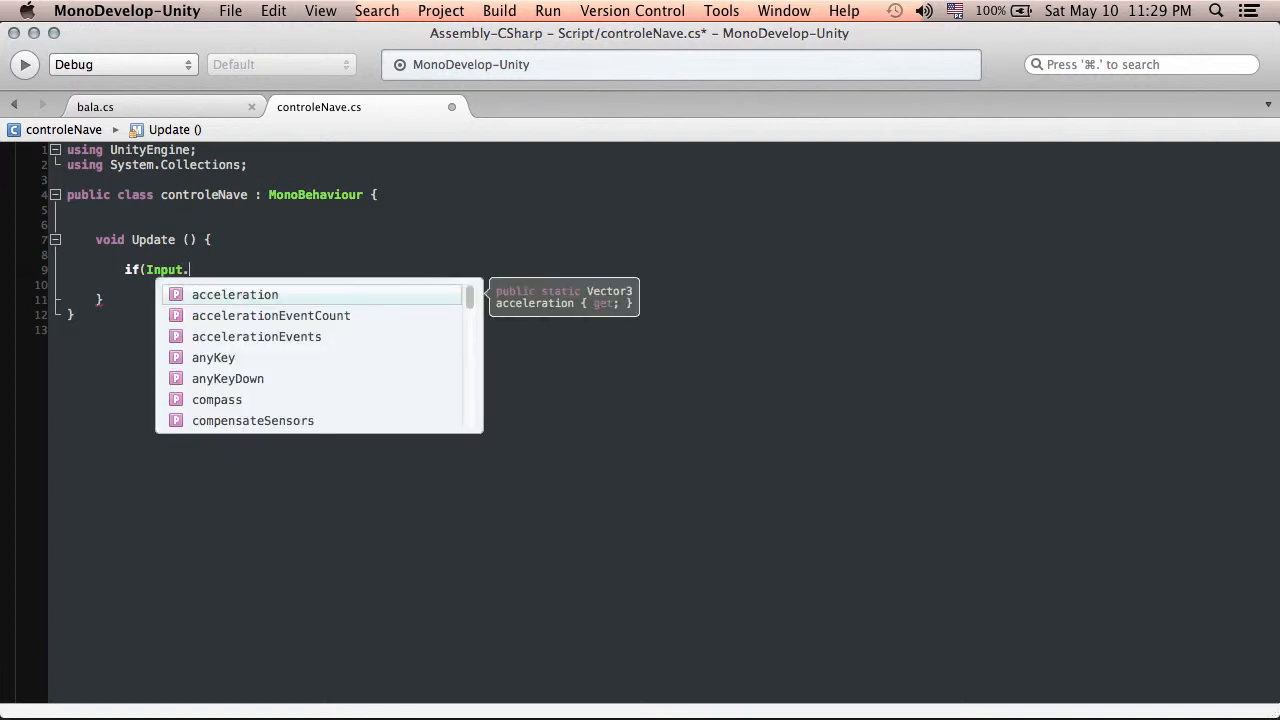
text(get)
key(Up)
key(Up)
key(Up)
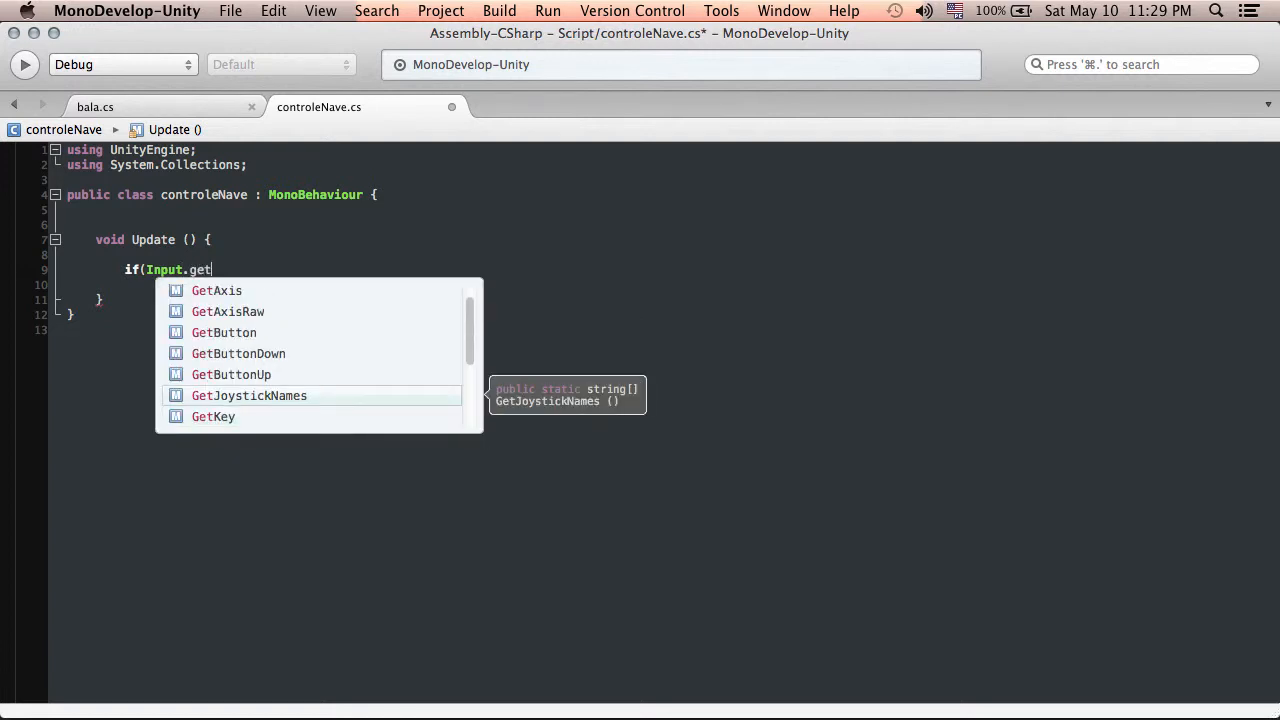
key(Return)
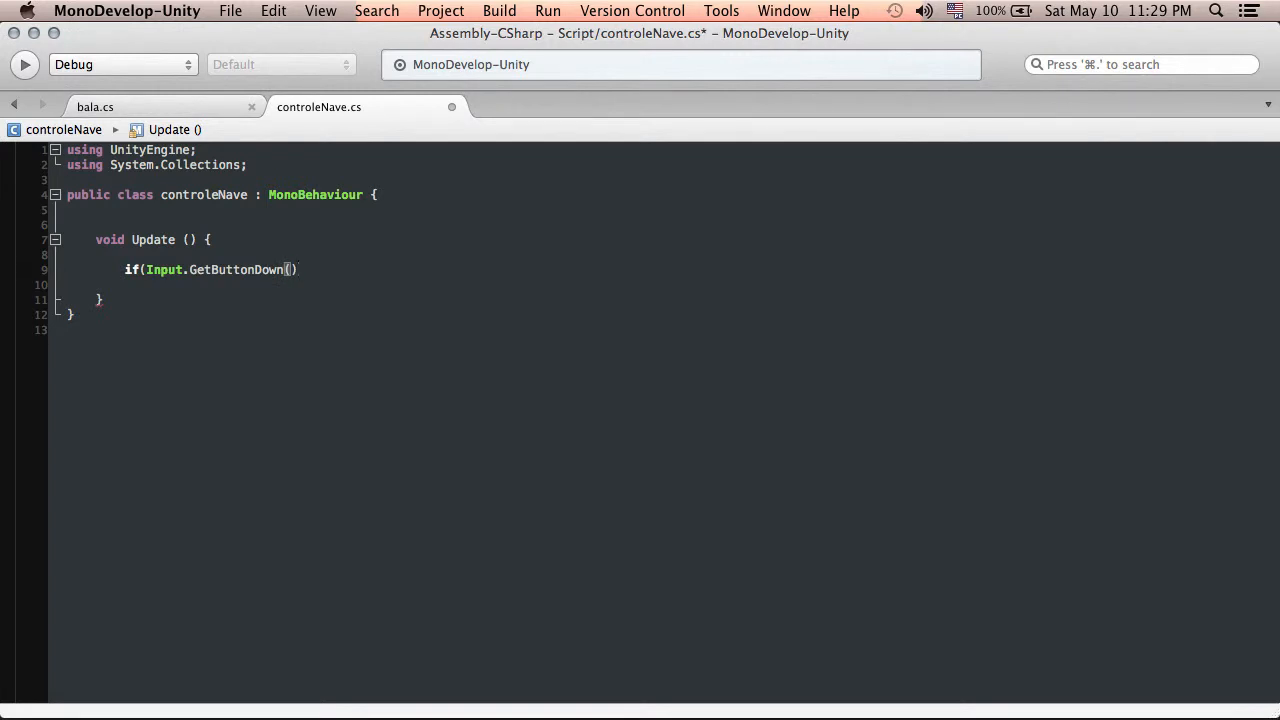
Close the if condition, add an empty braced block below it, and save the script
text())
key(Return)
text({)
key(Return)
text(})
key(super+s)
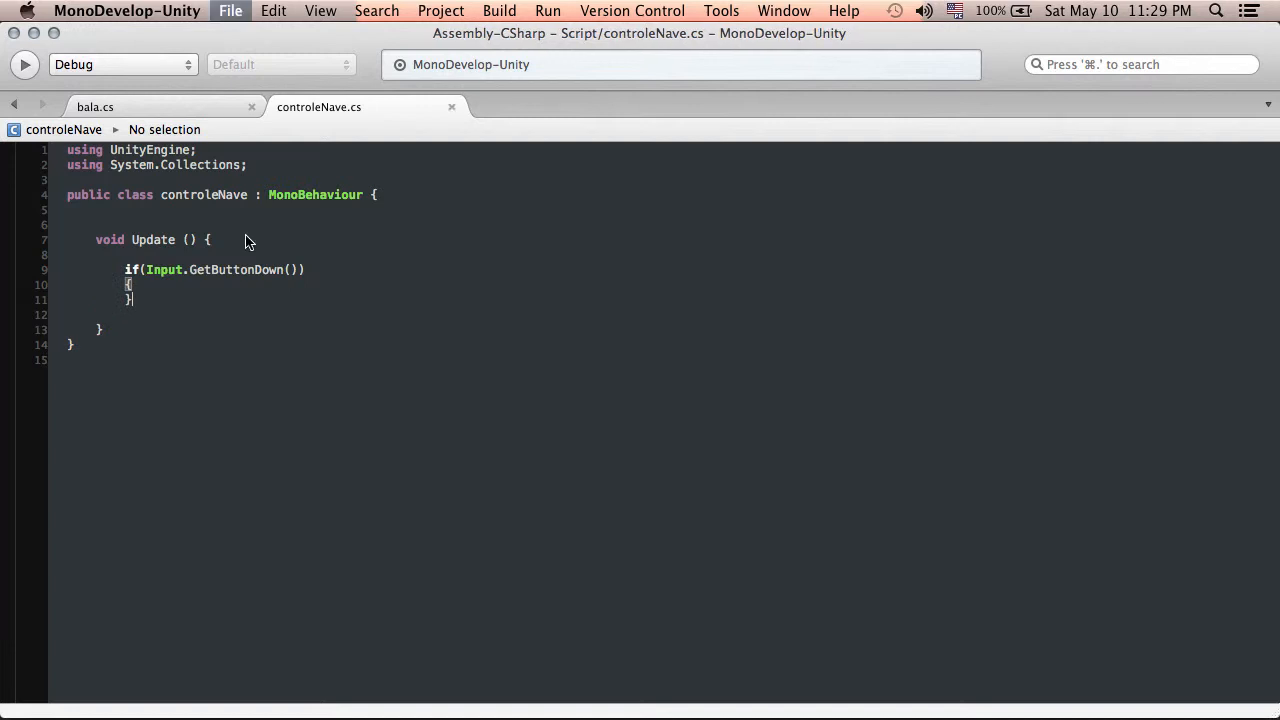
Pass the button name "atirar_" to the GetButtonDown call and save the script
click(289, 270)
text(")
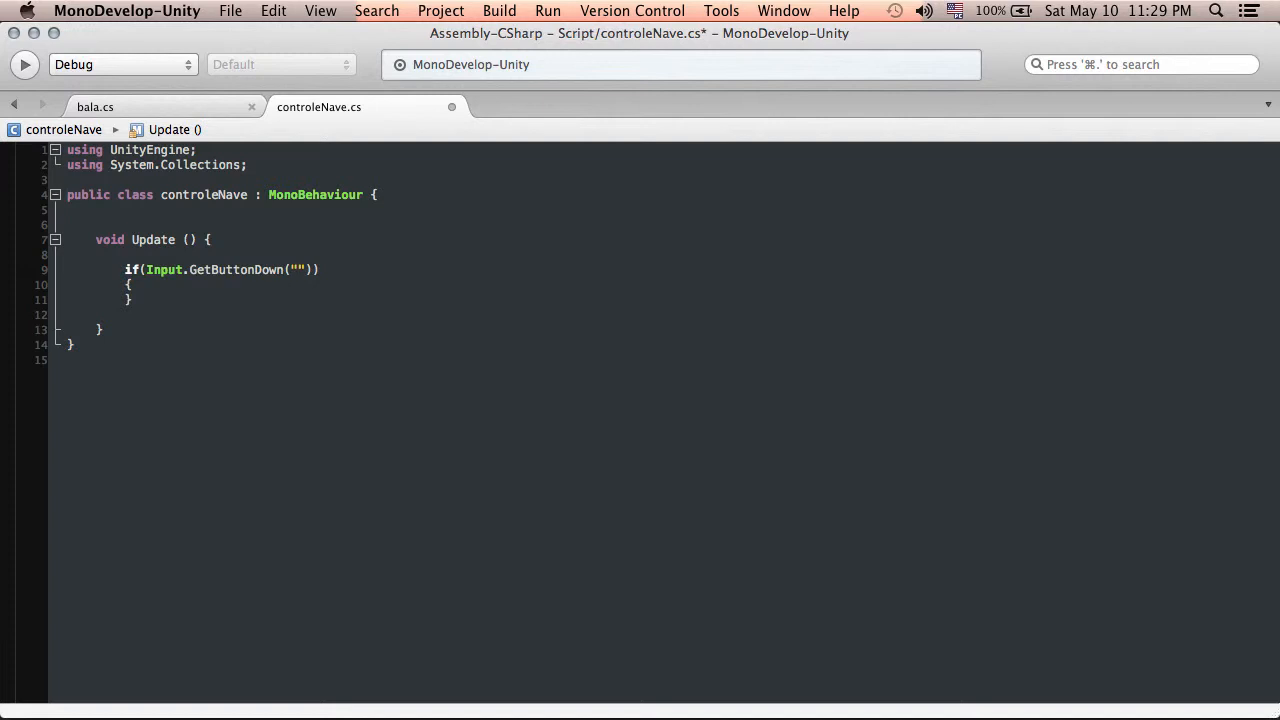
text(atirar_)
key(super+s)
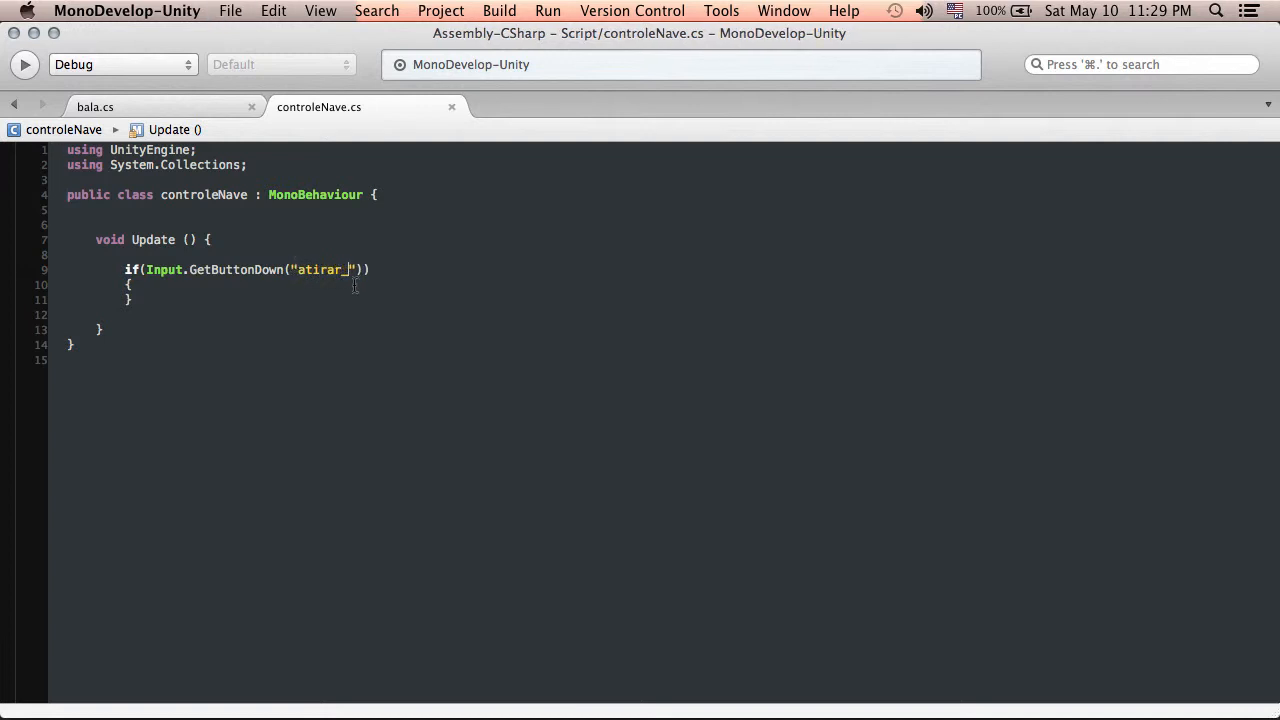
drag(374, 271, 141, 269)
click(318, 269)
Switch to Unity, clear the Console, and run the game briefly to check the script for errors
key(super+Tab)
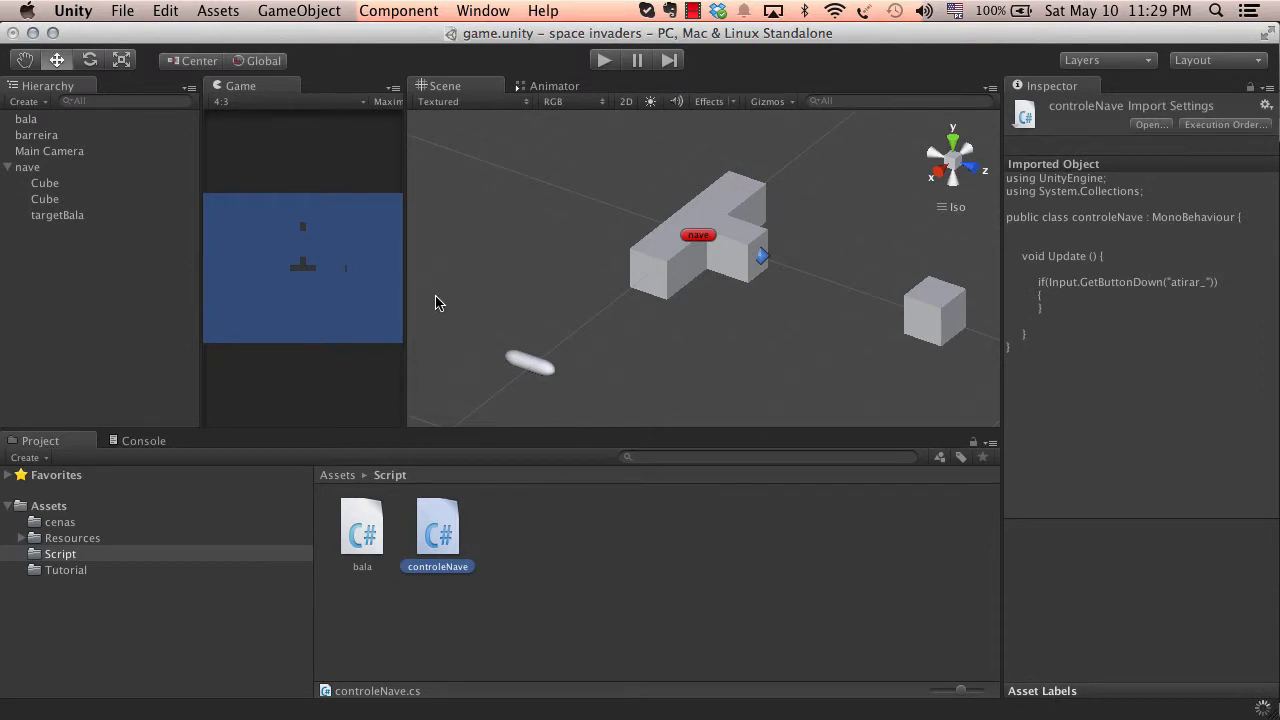
click(144, 441)
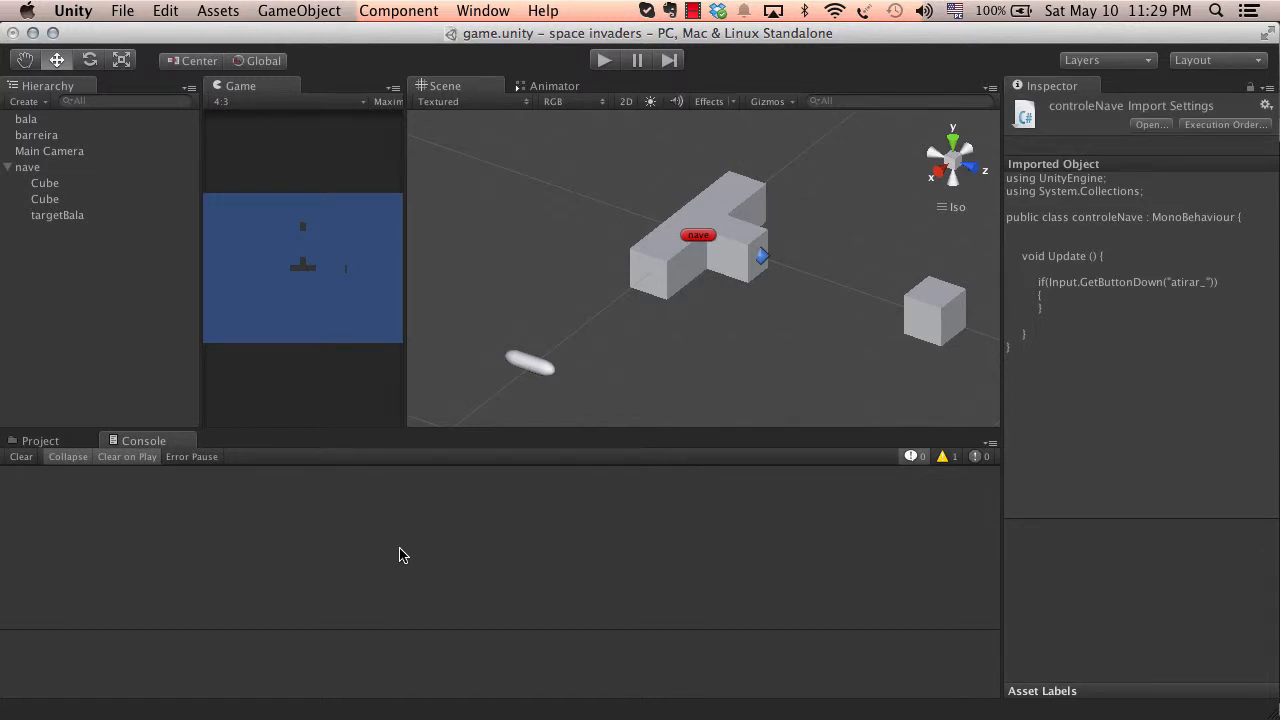
click(948, 458)
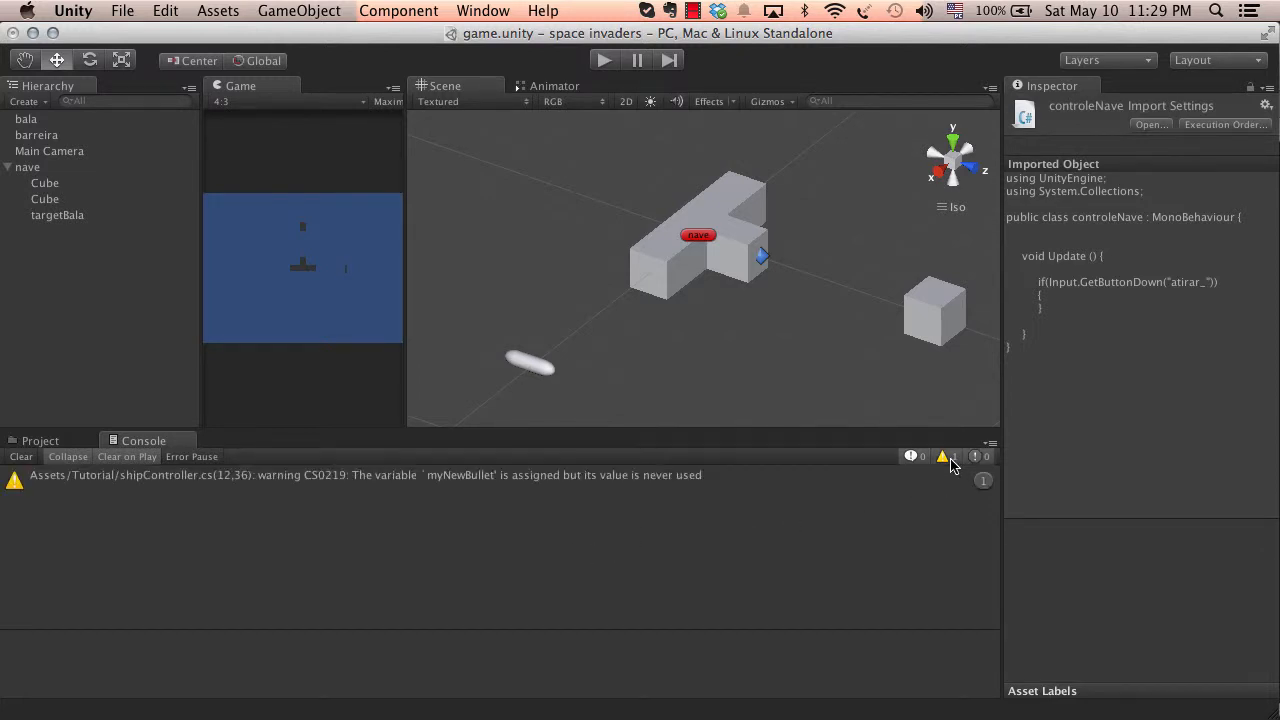
click(16, 458)
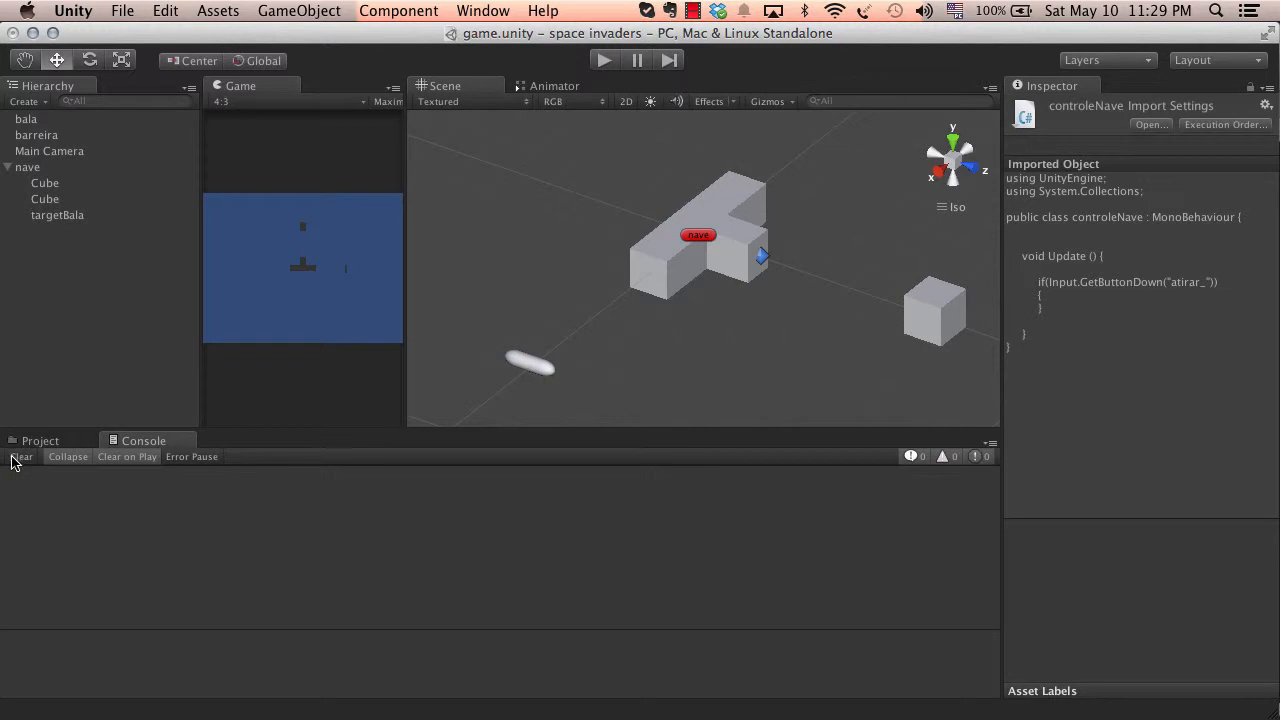
click(603, 60)
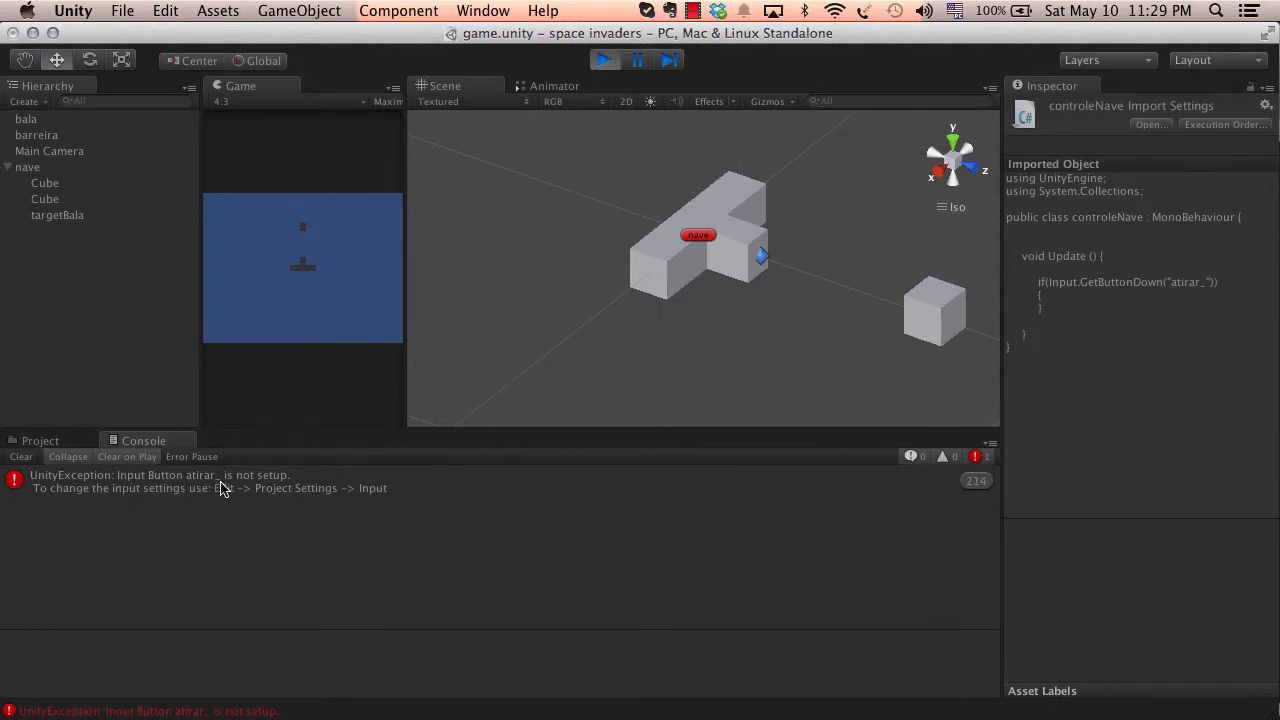
click(604, 62)
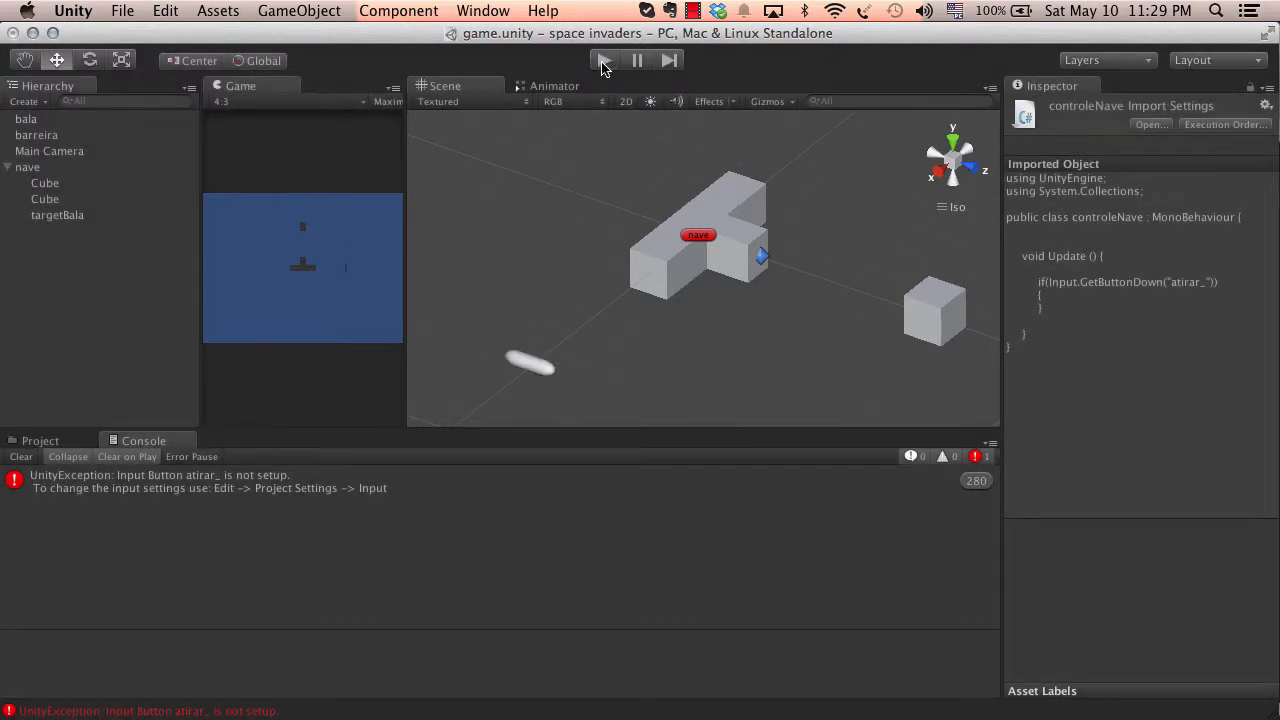
Open the project's Input settings and set the Axes size to 17 to add another input entry
click(121, 12)
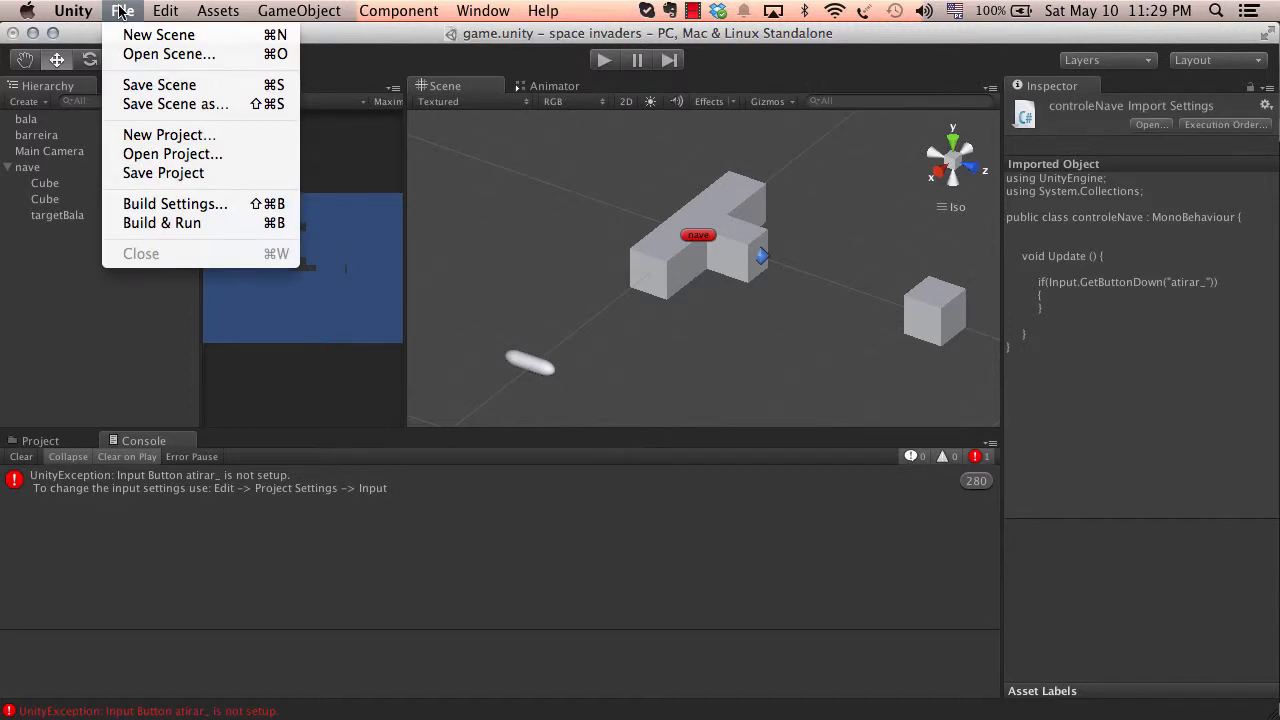
mouse_move(165, 10)
mouse_move(211, 432)
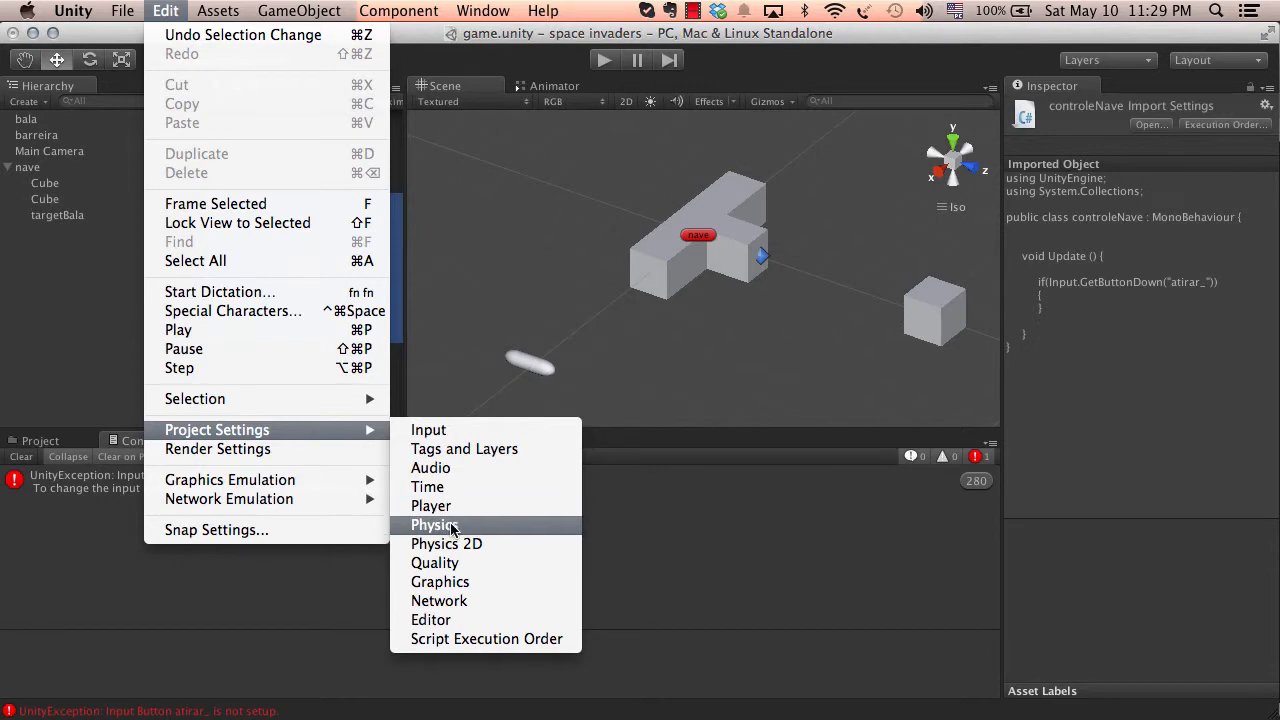
click(428, 431)
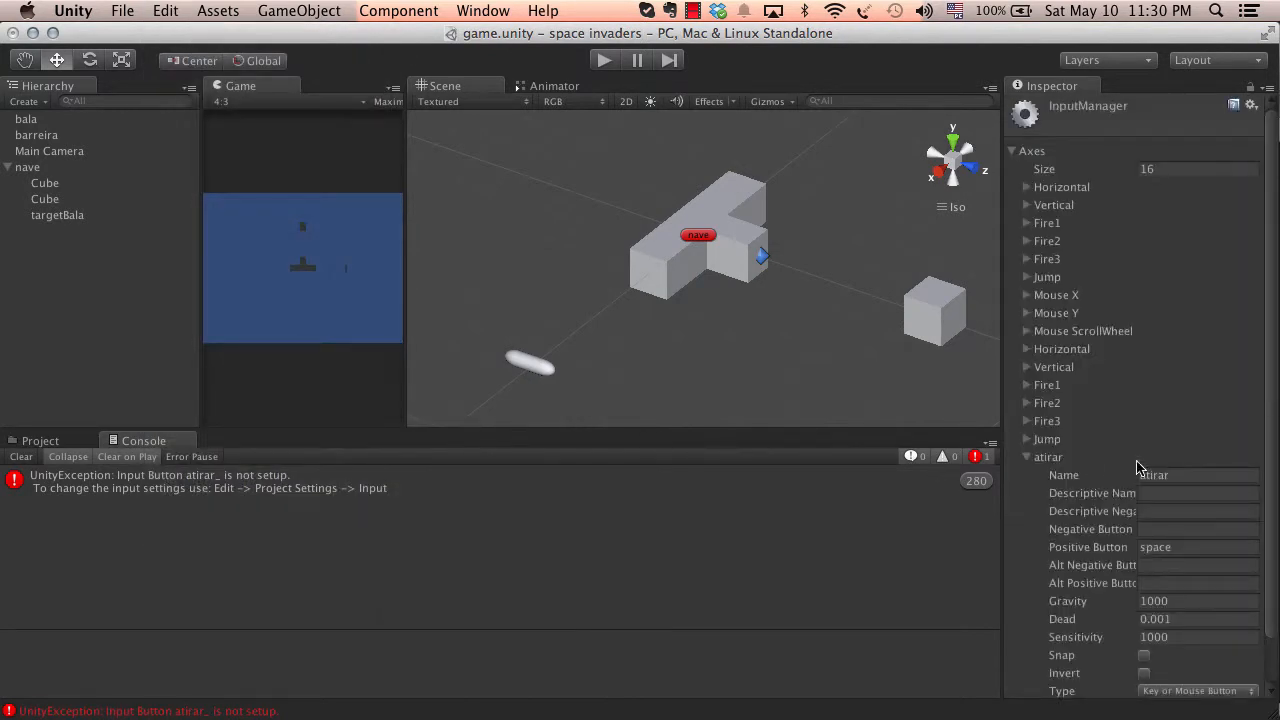
click(1030, 457)
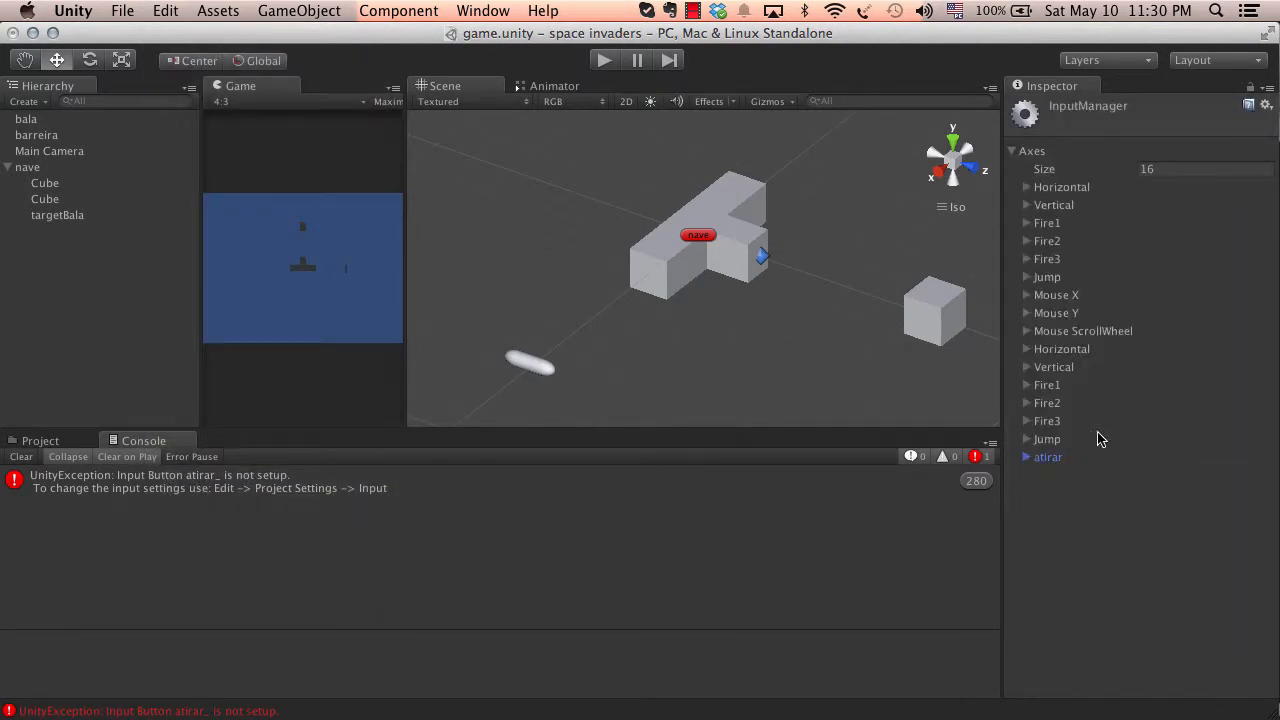
click(1167, 168)
click(1167, 169)
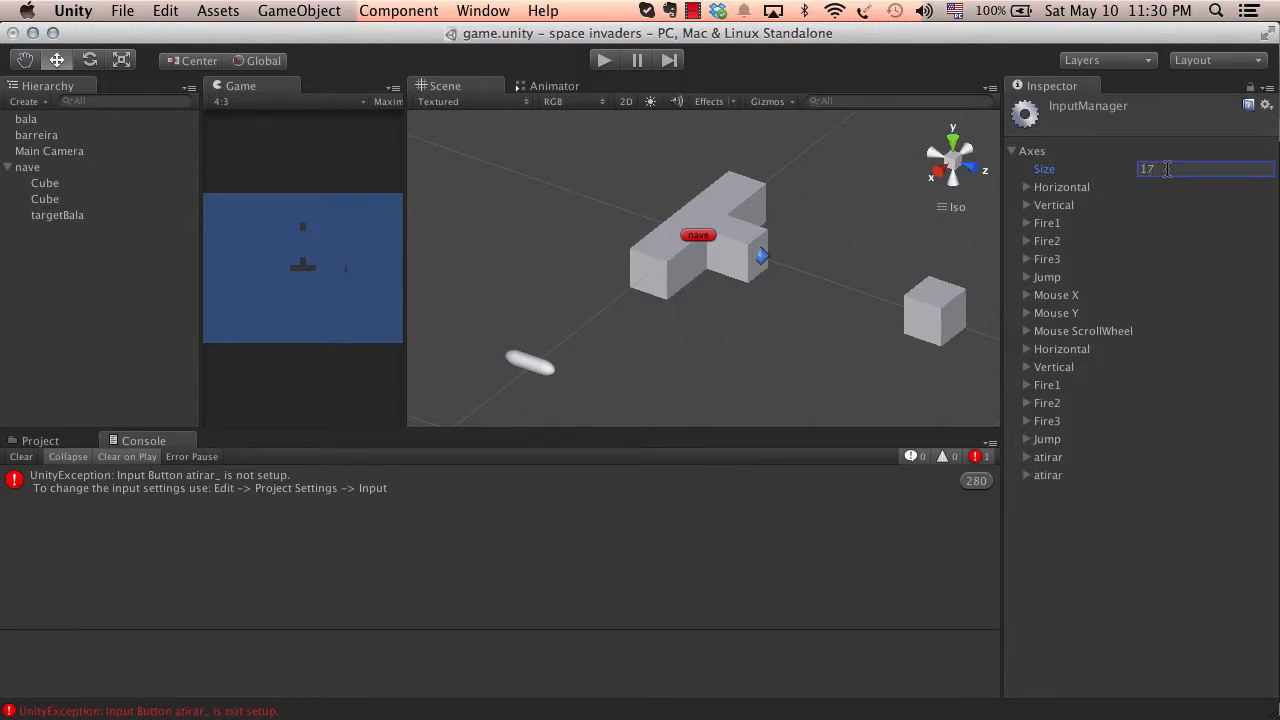
Rename the last input axis to atirar_ and set its Positive Button to space
click(1036, 475)
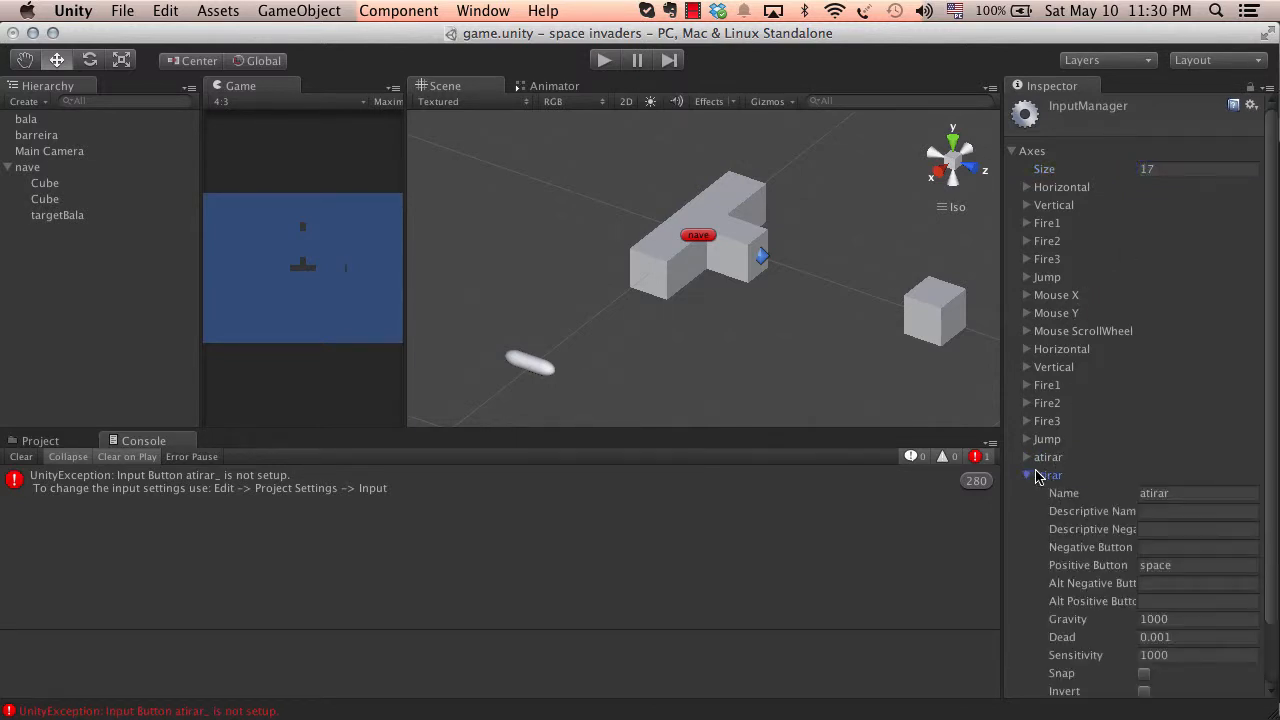
click(1190, 493)
click(1212, 493)
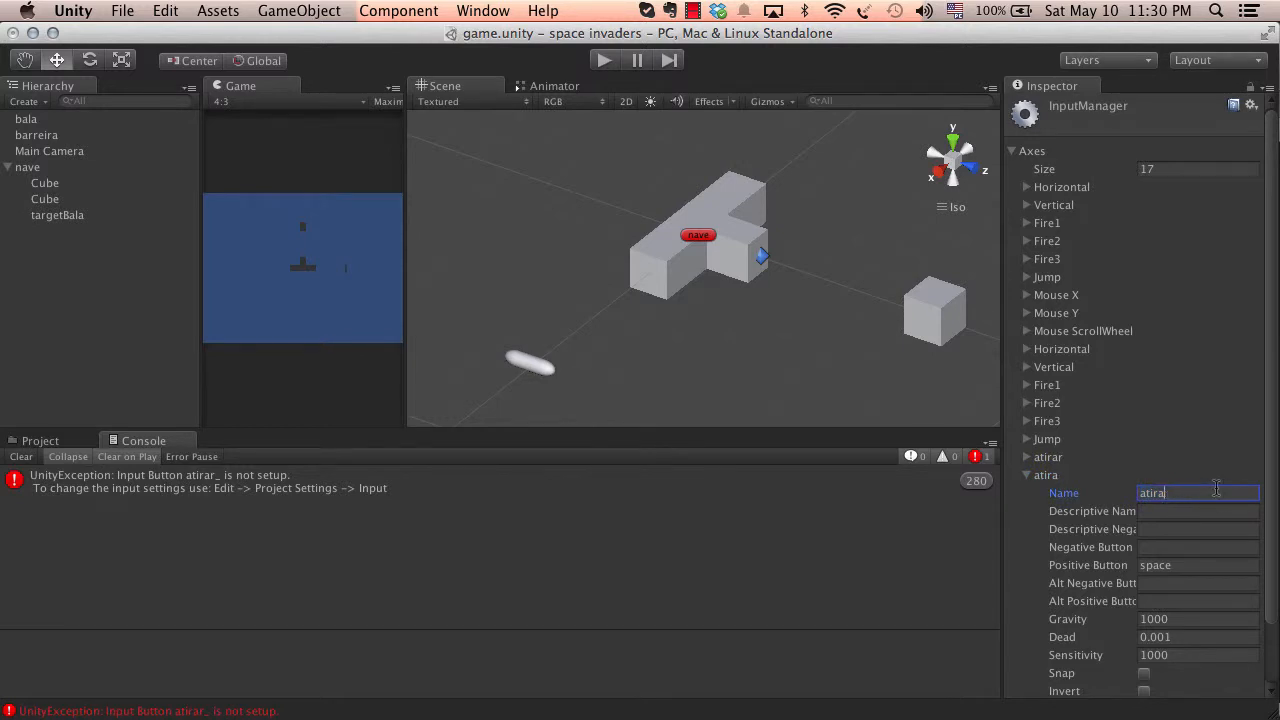
key(BackSpace)
key(BackSpace)
key(BackSpace)
key(BackSpace)
key(BackSpace)
text(atirar)
click(1207, 568)
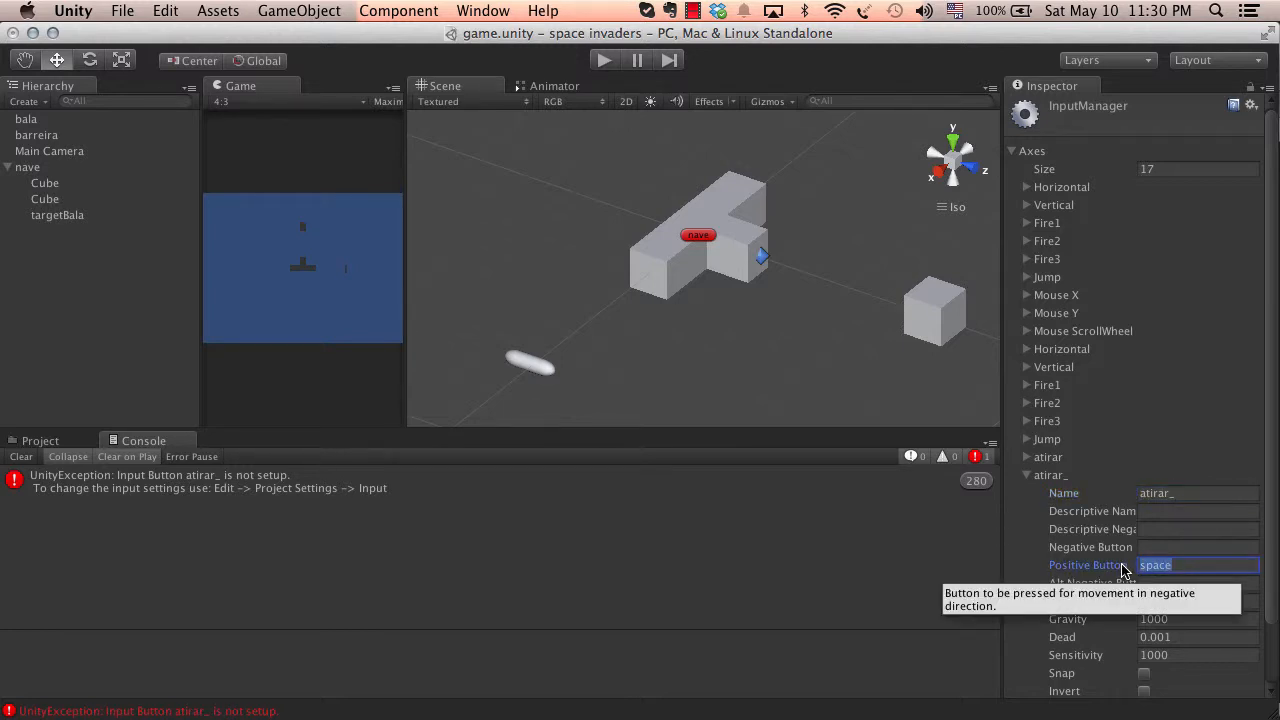
text(s)
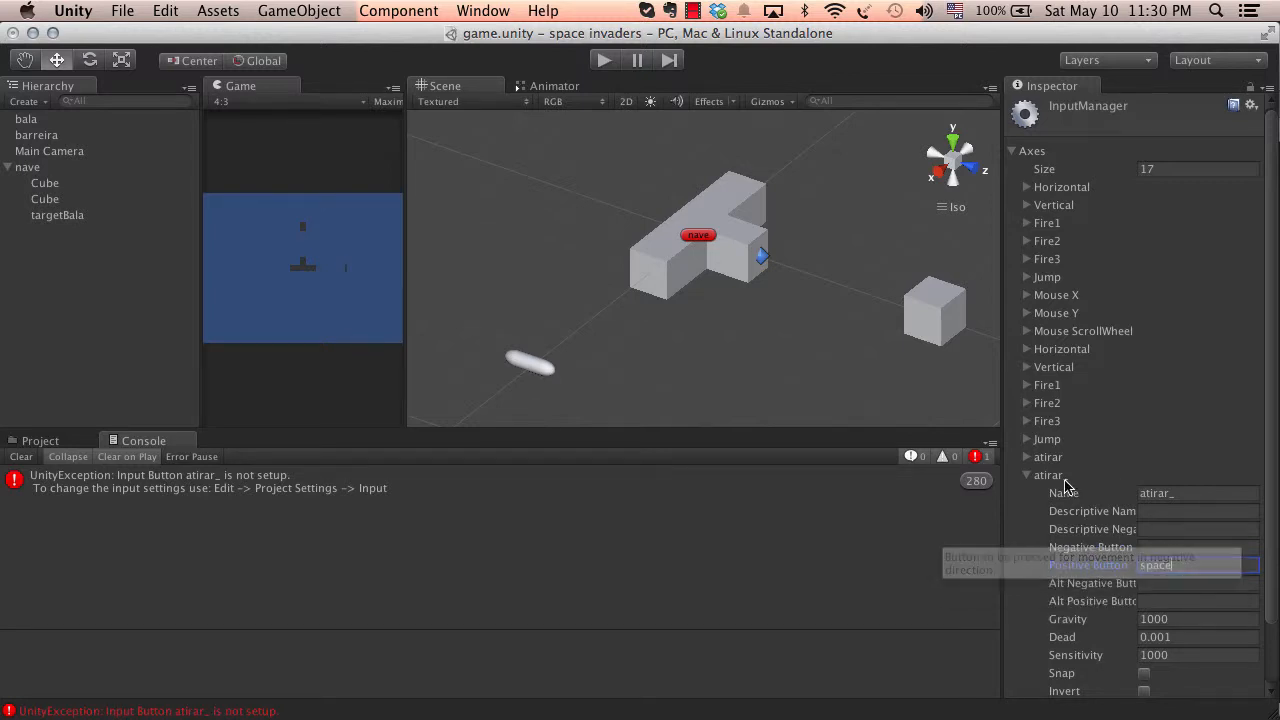
click(1034, 476)
Clear the Console and run the game again to test the atirar_ input
click(21, 456)
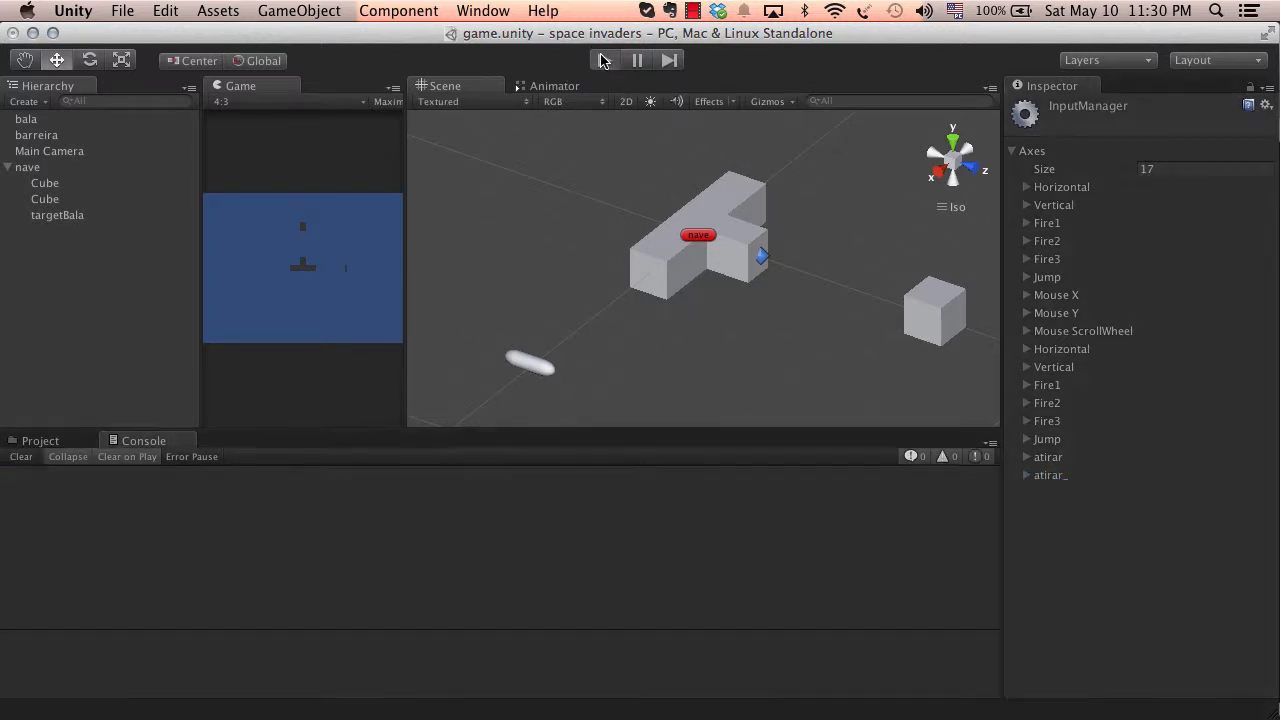
click(603, 60)
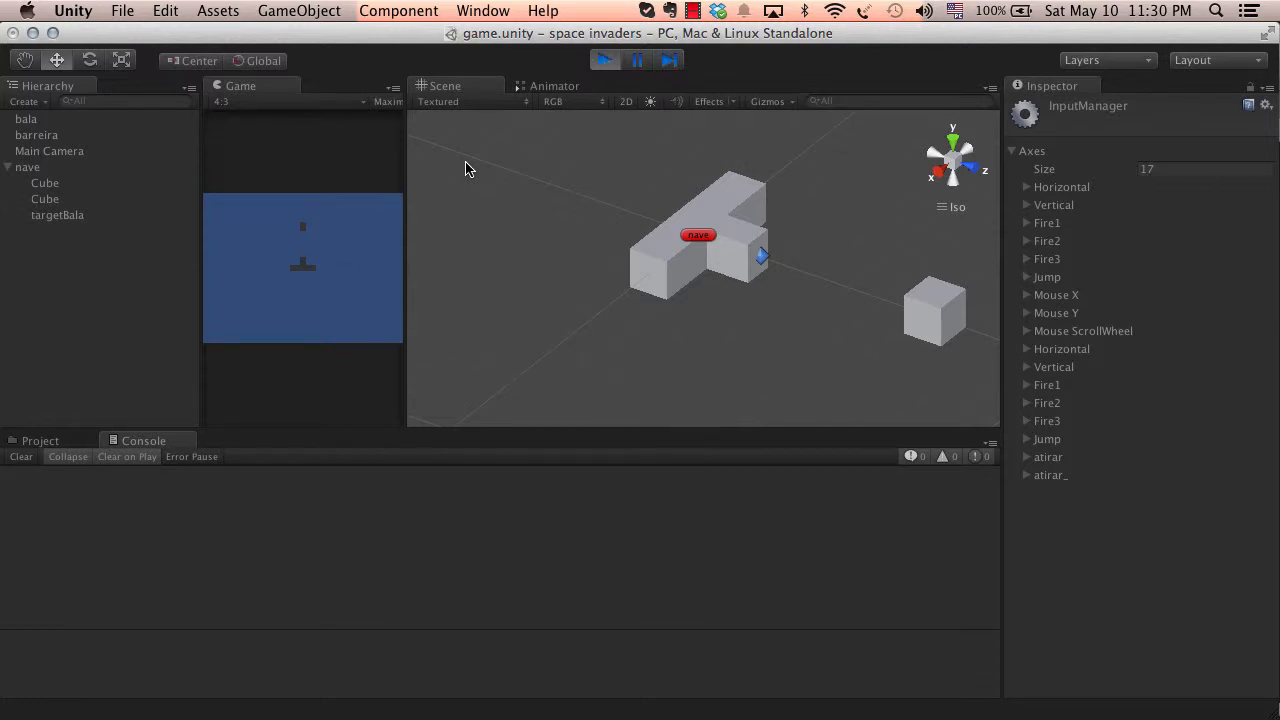
Stop the game, switch to MonoDevelop, and add a Debug.Log("") statement inside the atirar_ condition in controleNave.cs
click(603, 60)
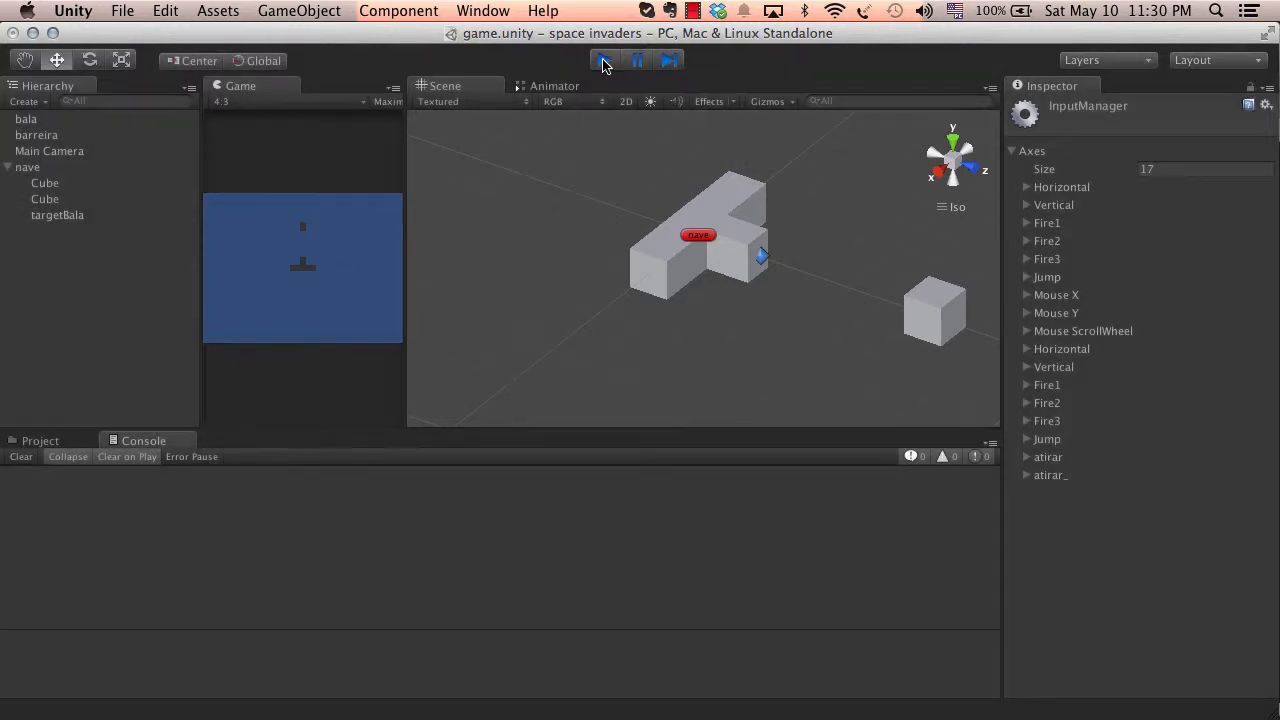
key(super+Tab)
click(133, 285)
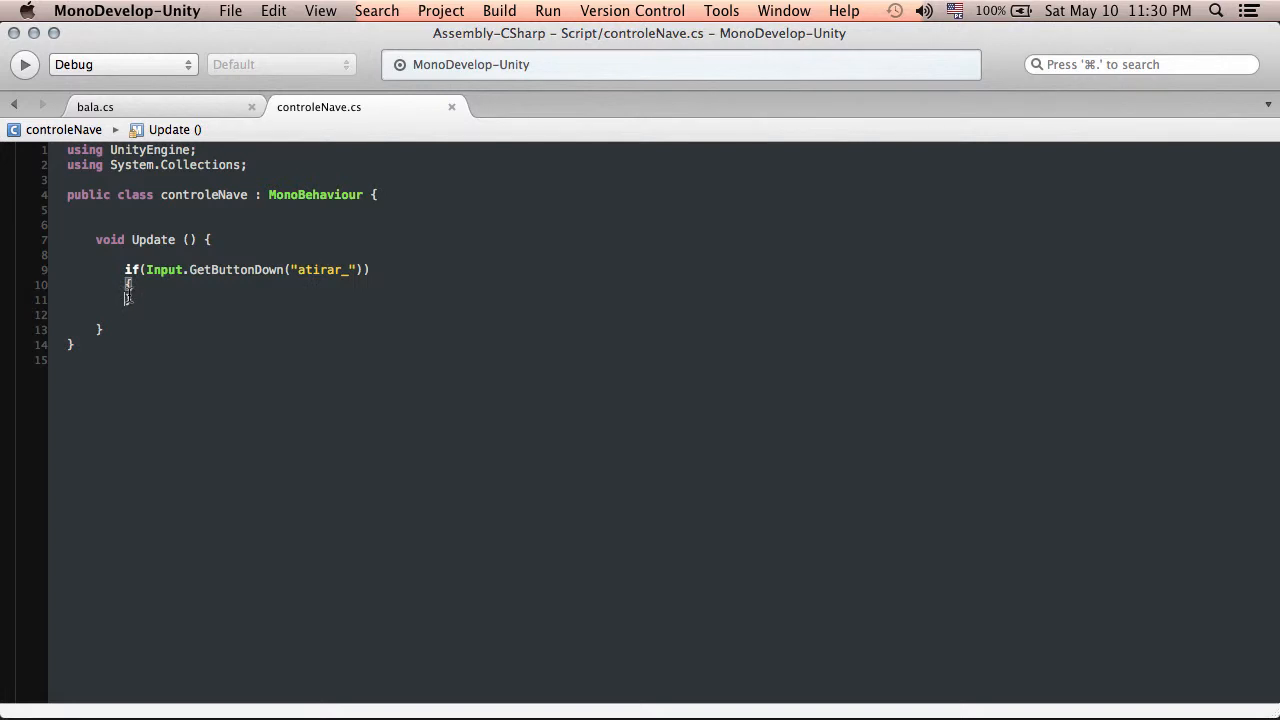
key(Return)
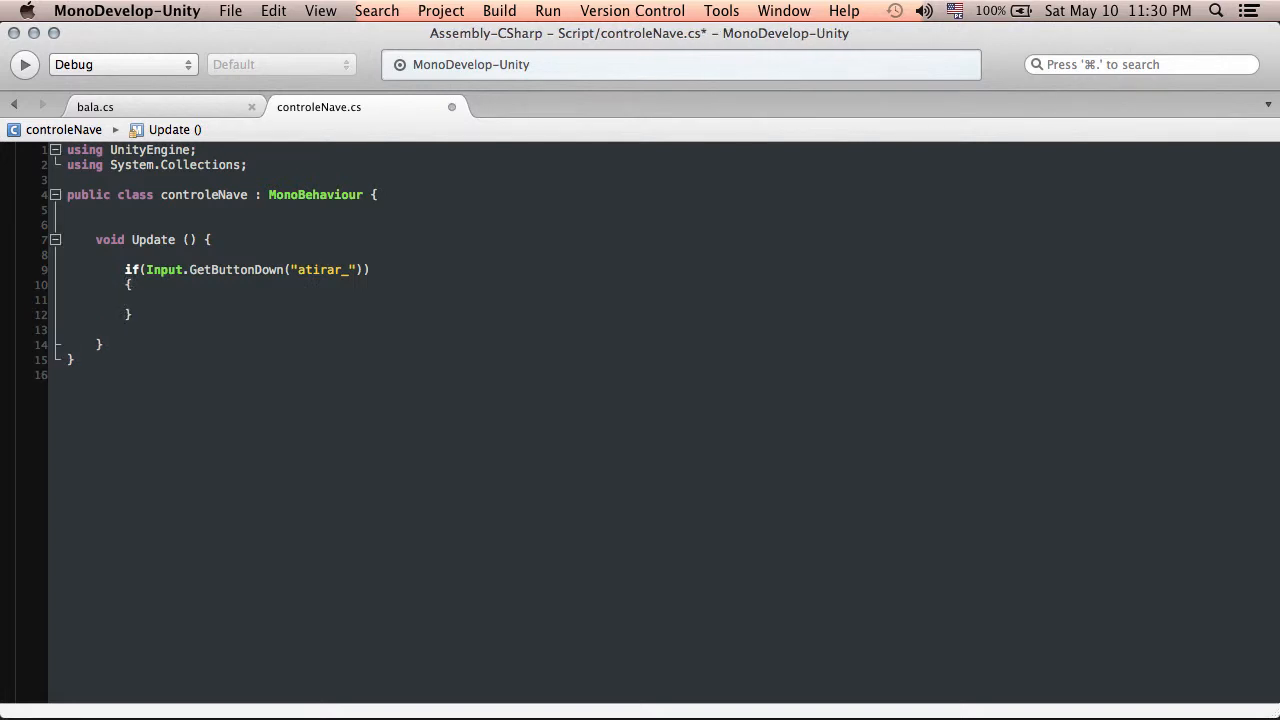
text(Debug.L)
key(Return)
text(())
text("");)
key(super+Tab)
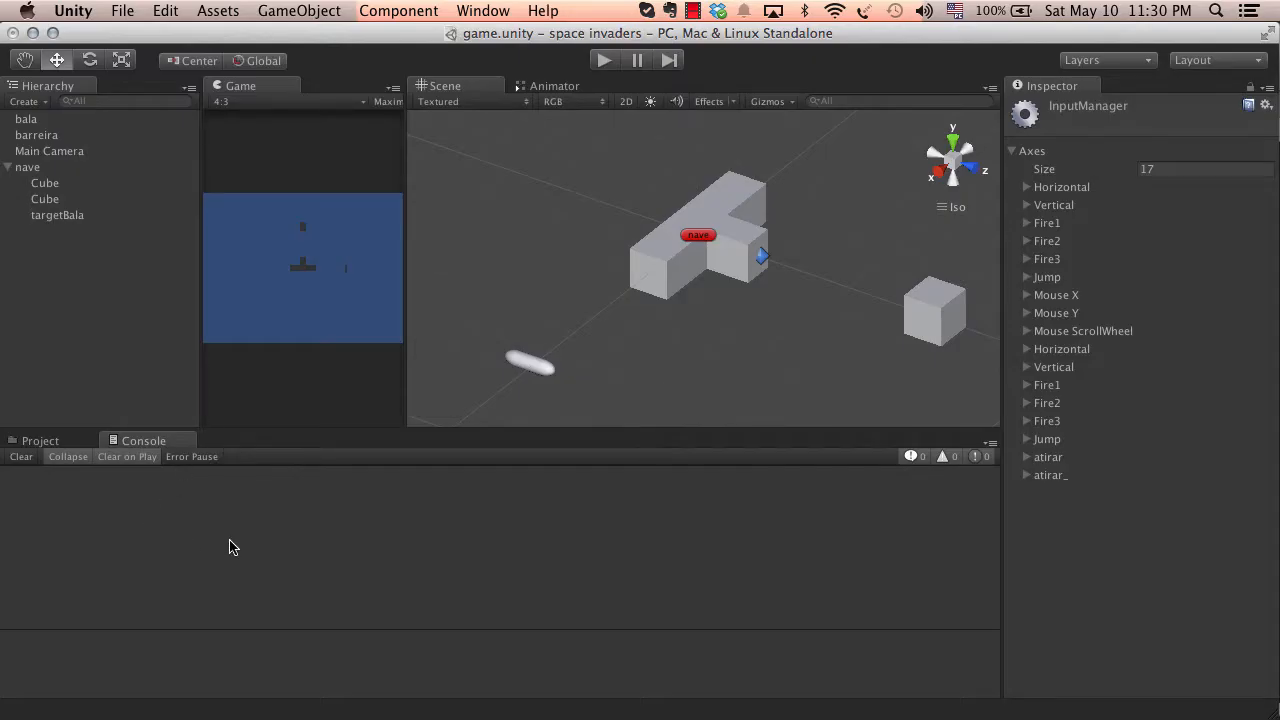
key(super+Tab)
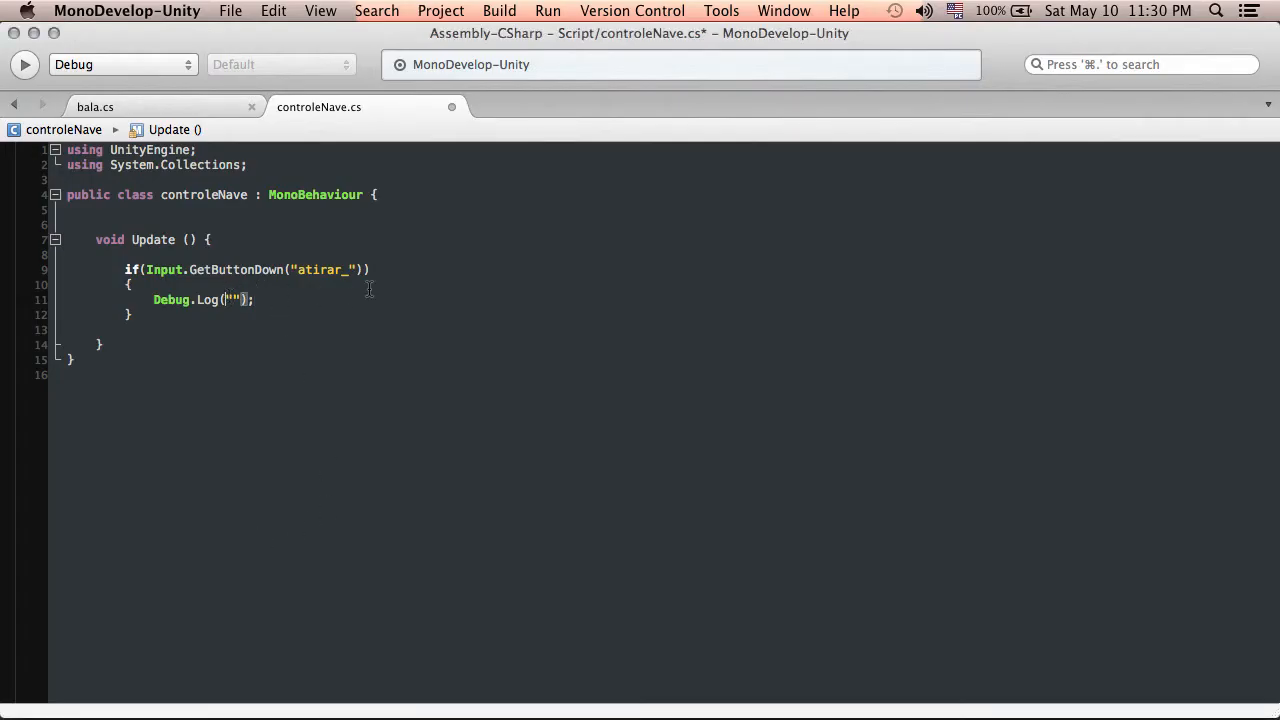
Set the Debug.Log message to "atirar" and save the controleNave script
key(Right)
text(ap)
key(BackSpace)
text(pace)
key(BackSpace)
key(BackSpace)
key(BackSpace)
key(BackSpace)
key(BackSpace)
text(atirar)
key(super+s)
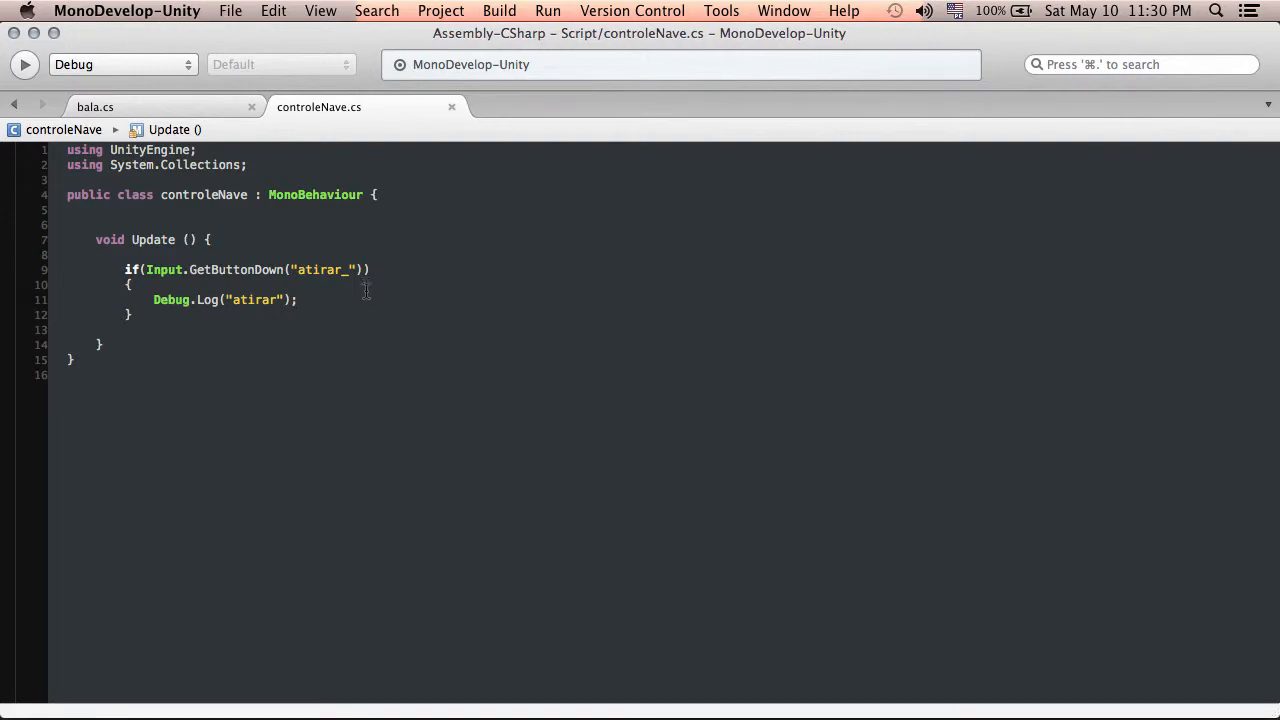
Switch to Unity, run the game, test the atirar_ input with space, and stop the game
key(super+Tab)
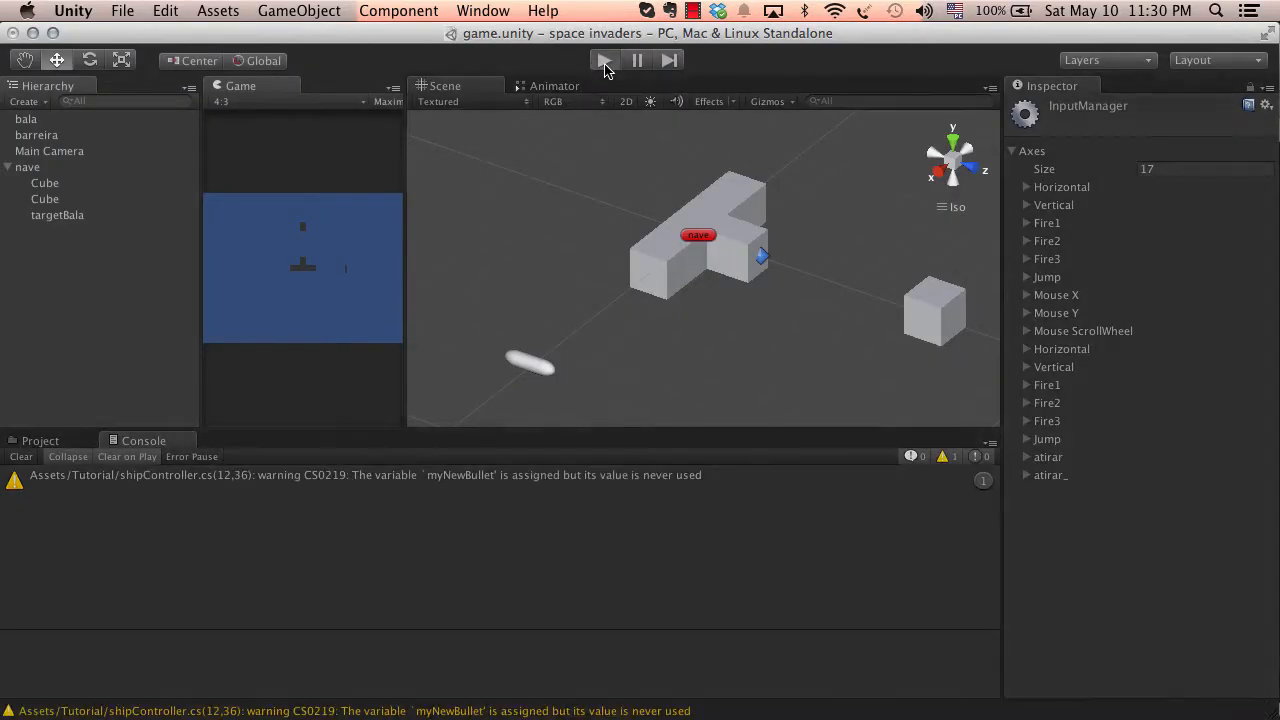
click(604, 62)
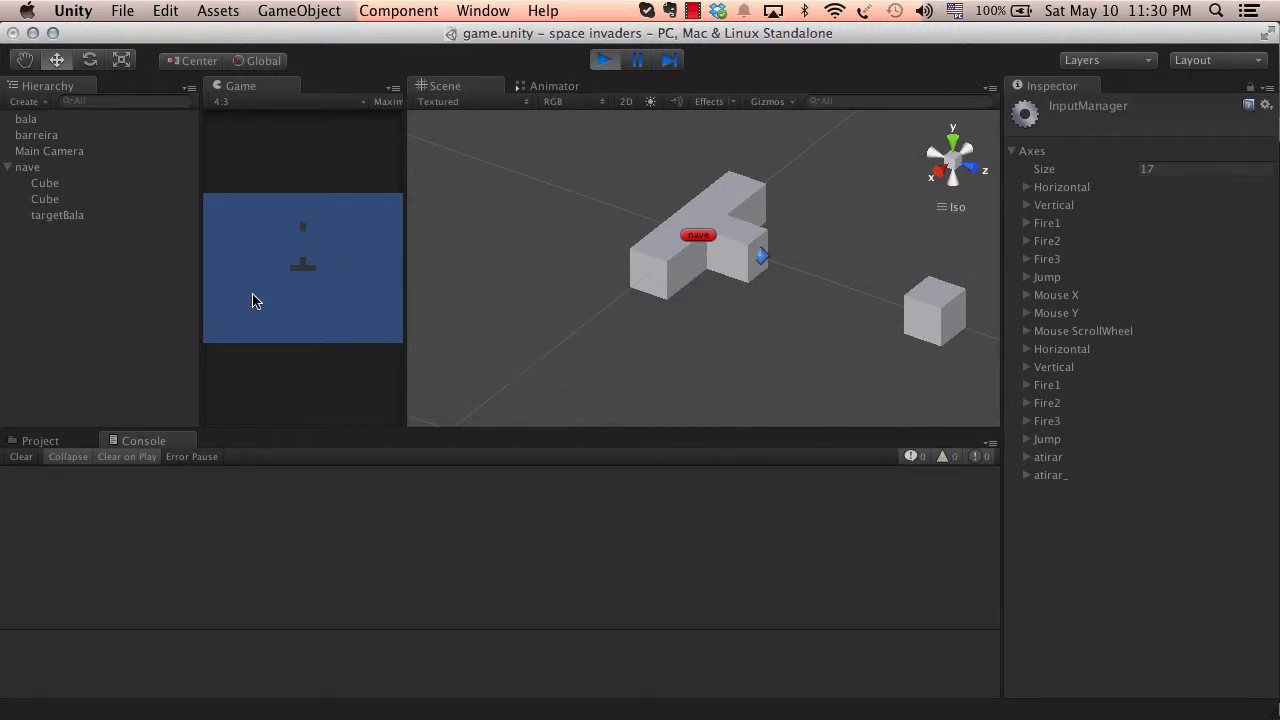
key(space)
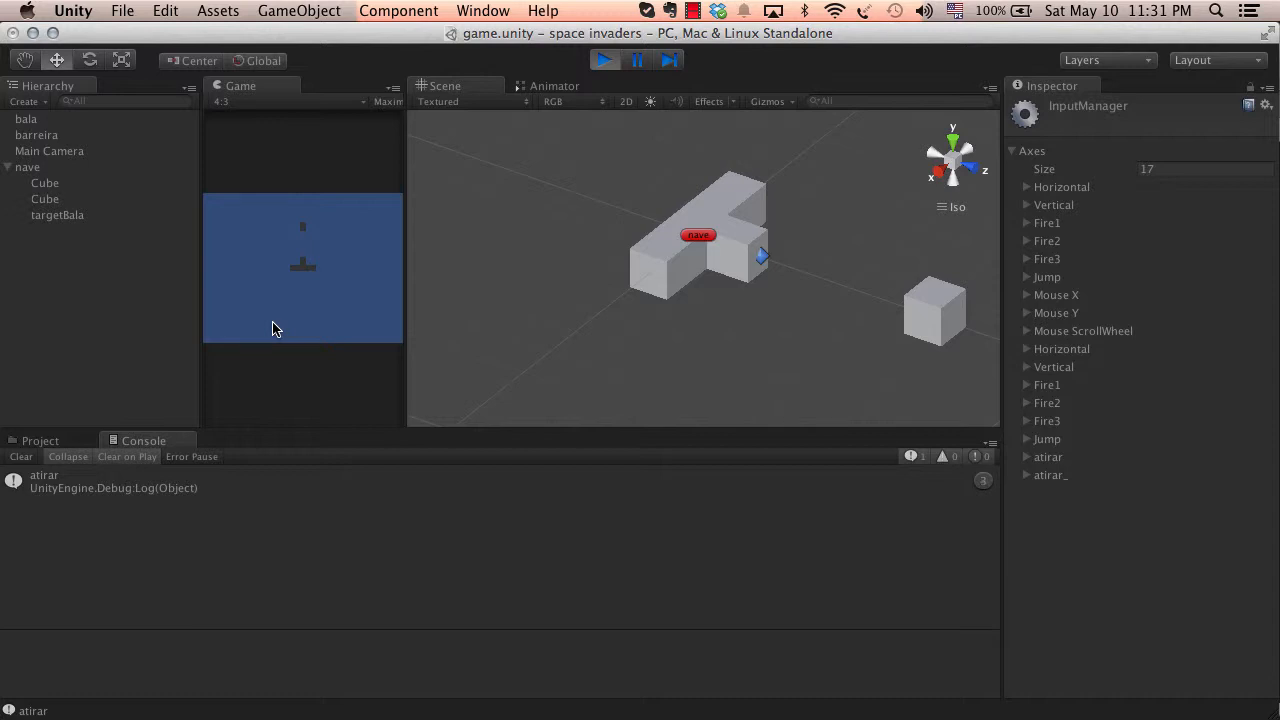
click(604, 60)
Switch to MonoDevelop and insert two blank lines above the Debug.Log statement in the atirar_ condition
key(super+Tab)
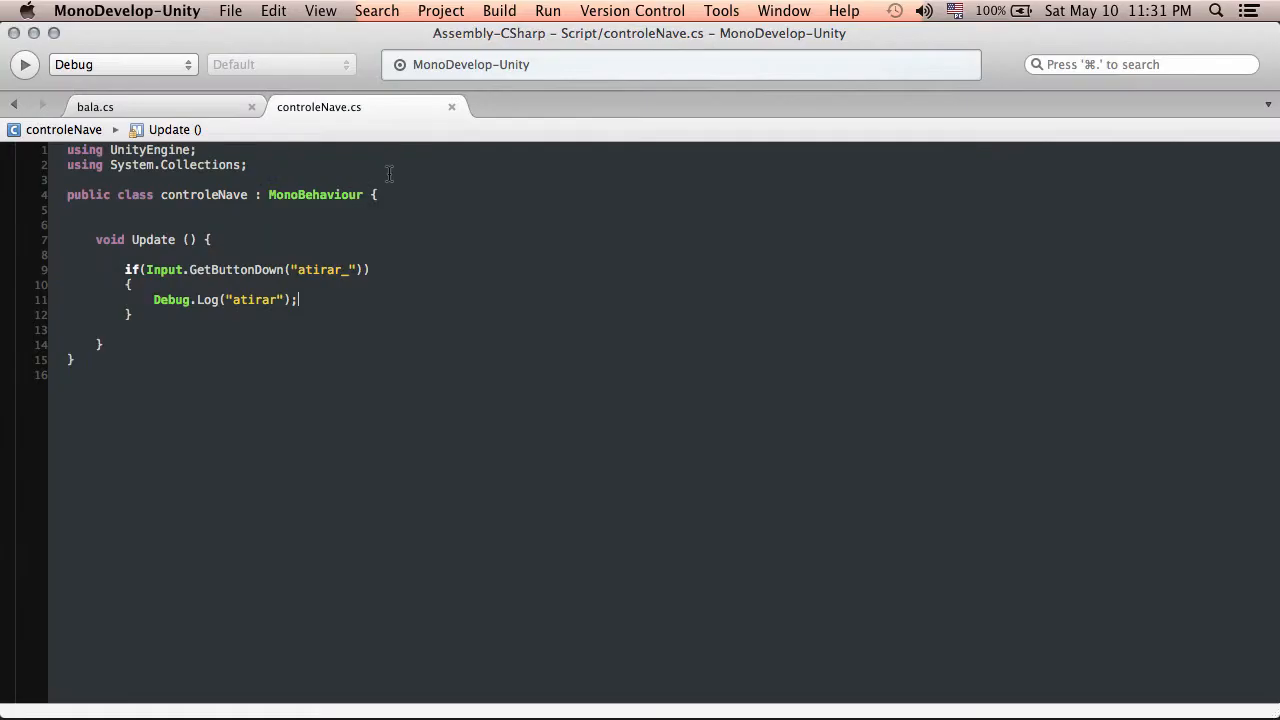
click(153, 300)
key(Return)
key(Return)
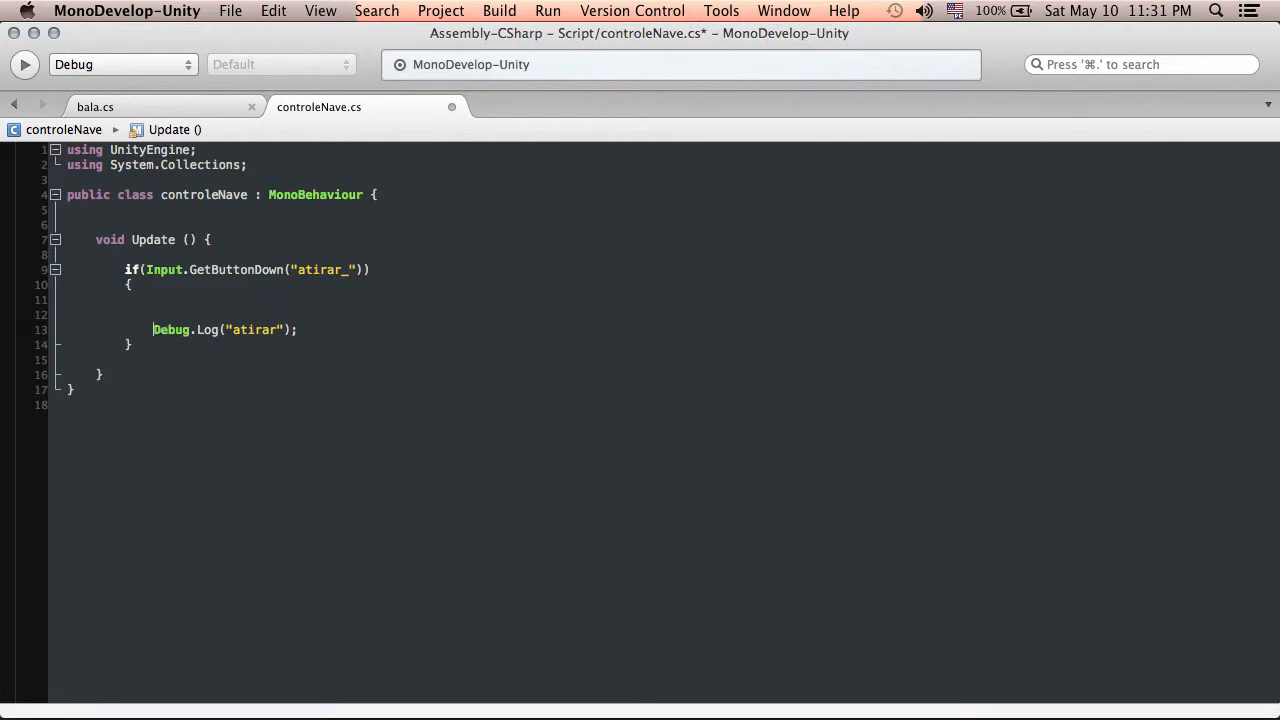
Switch to Unity and inspect the bala capsule and the ship's targetBala object in the scene
key(super+Tab)
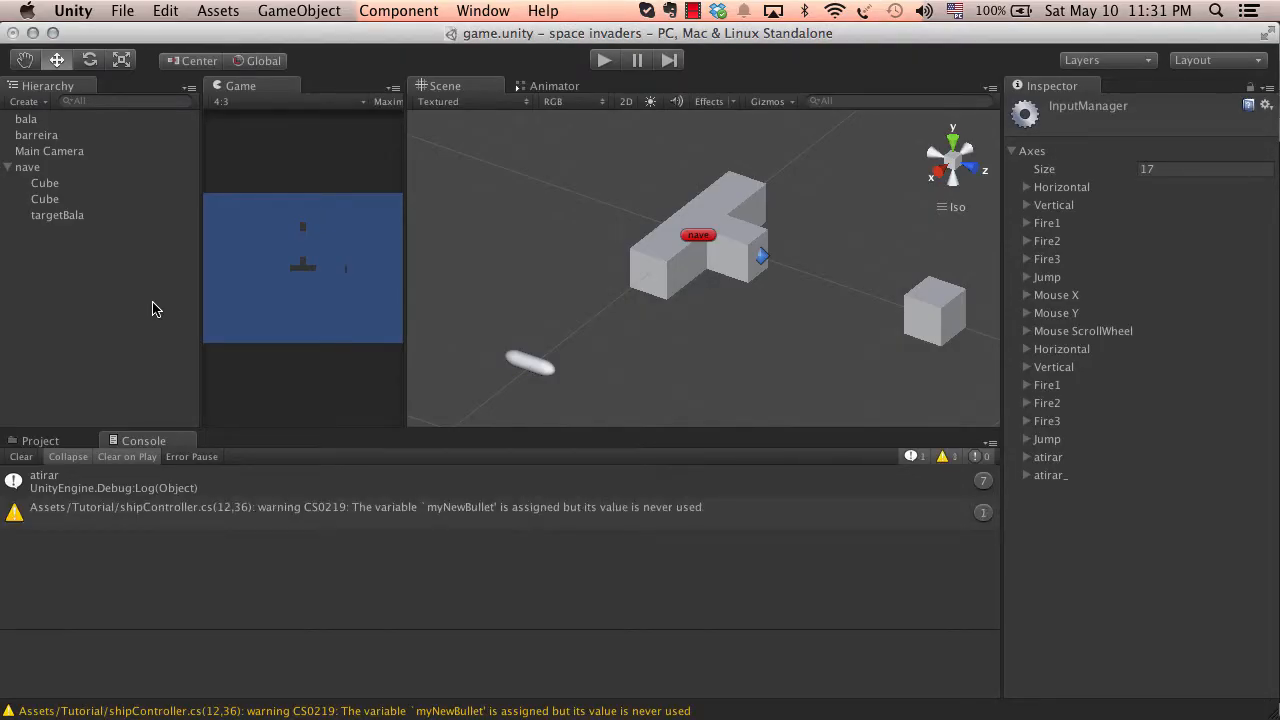
click(524, 362)
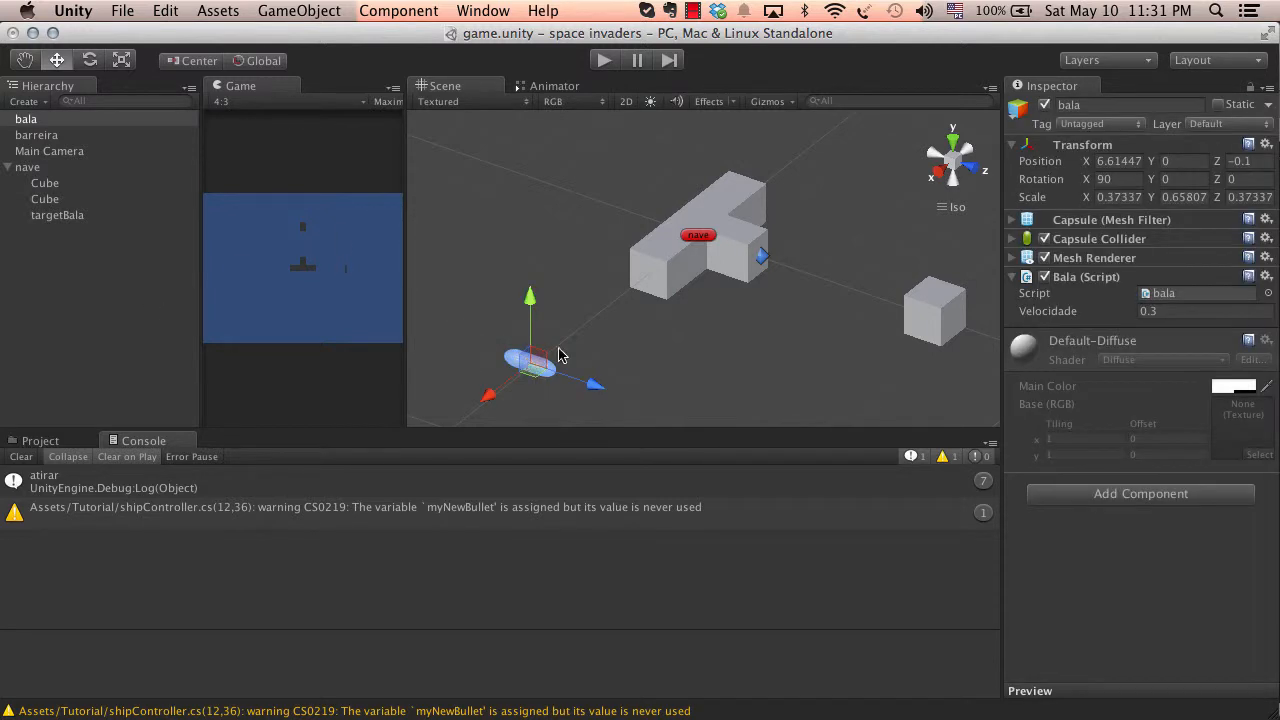
click(763, 258)
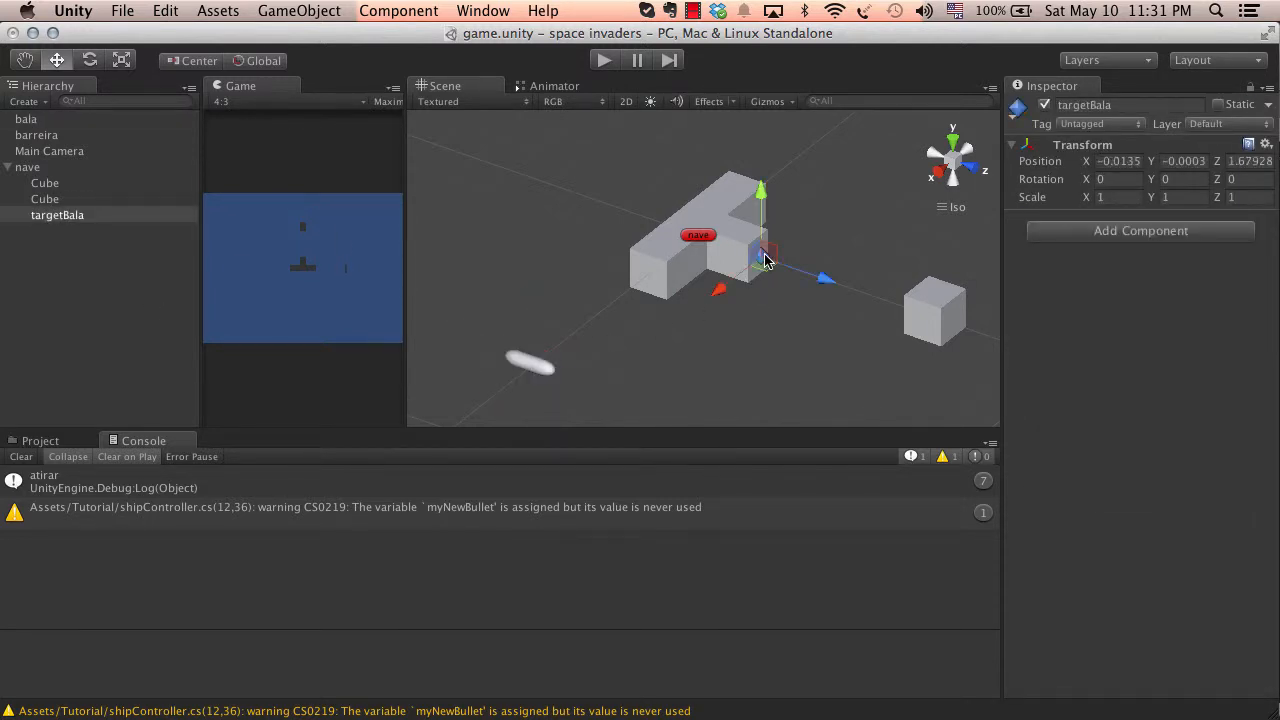
Create a new prefab named bala in the project's Resources/Objetos folder
click(44, 443)
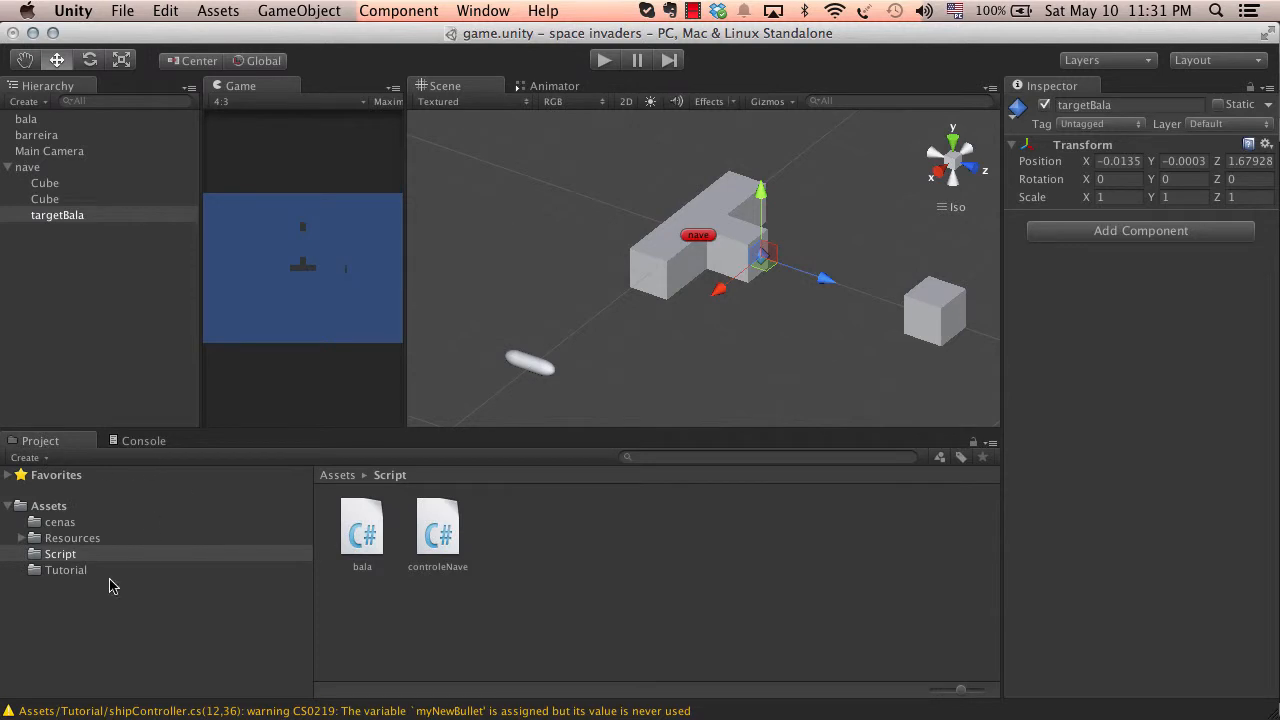
click(73, 539)
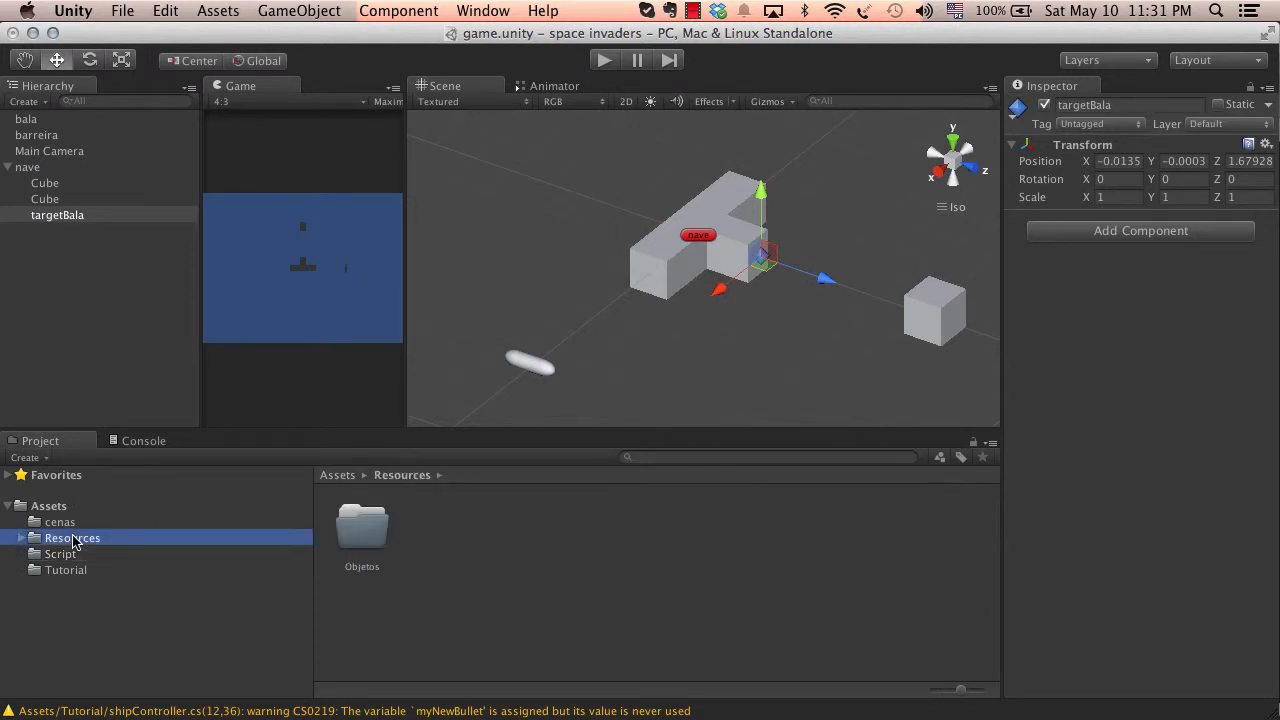
click(21, 538)
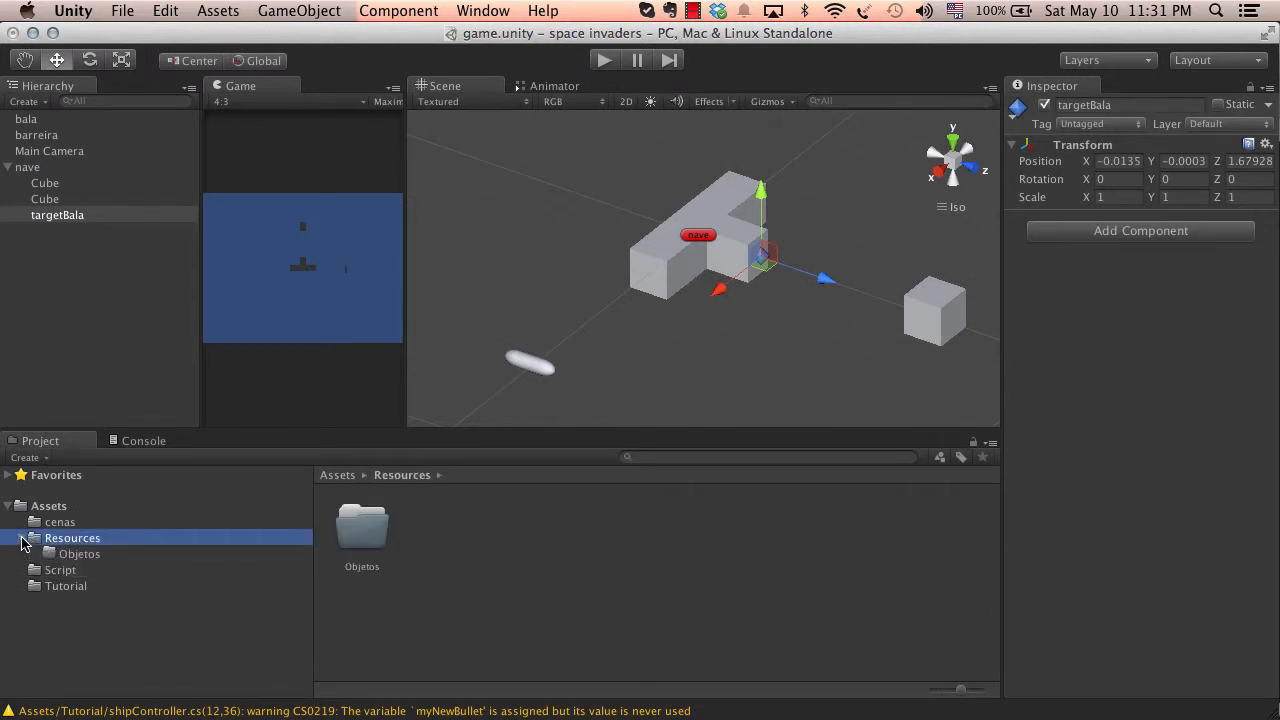
click(88, 556)
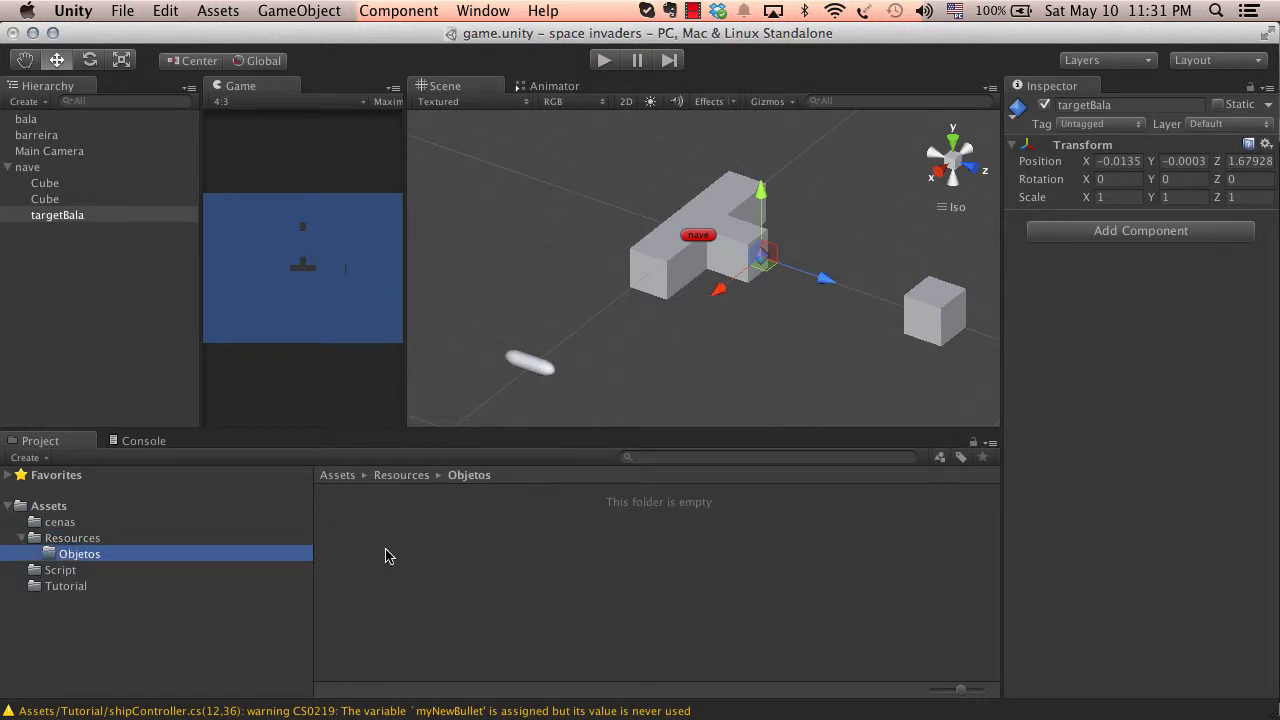
right_click(423, 545)
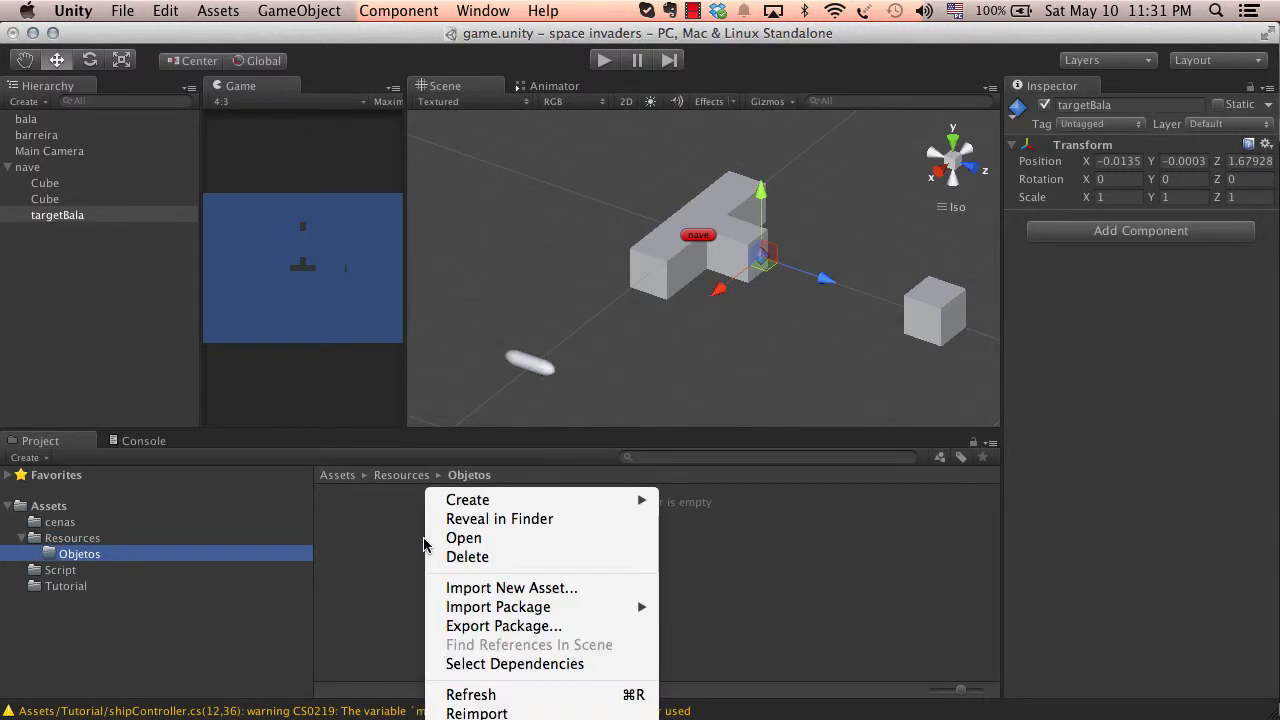
mouse_move(478, 503)
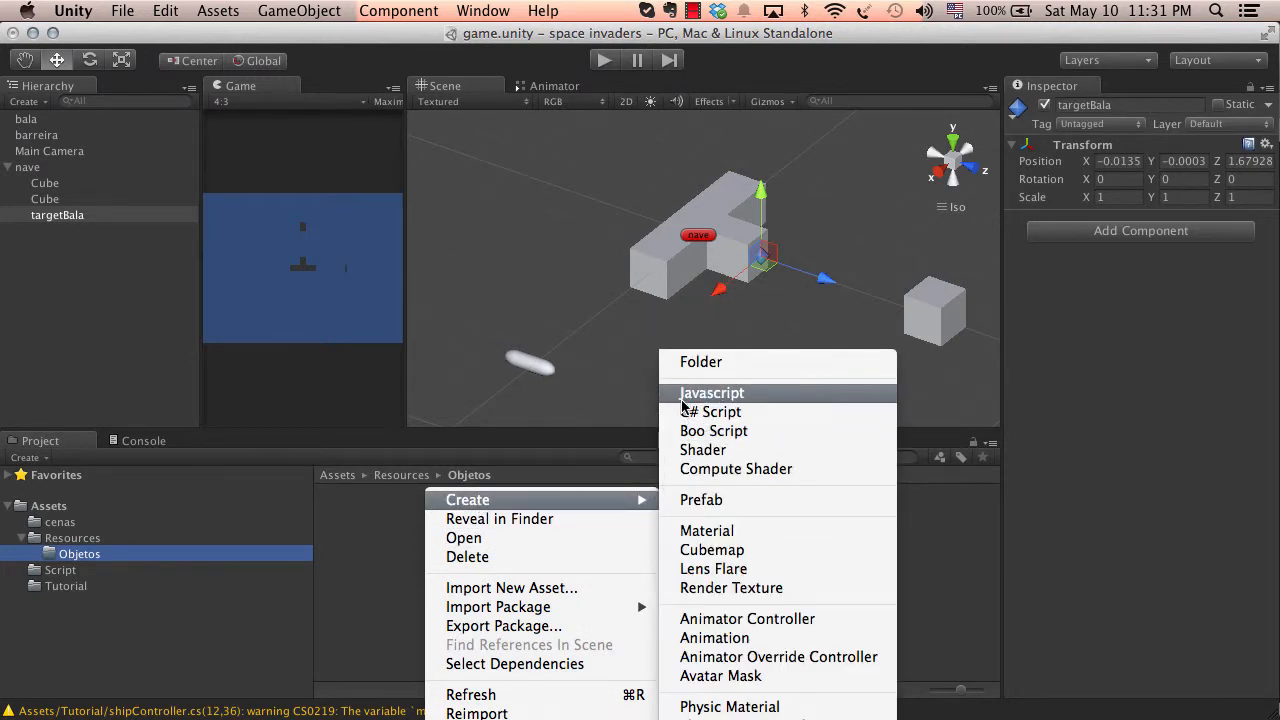
click(704, 500)
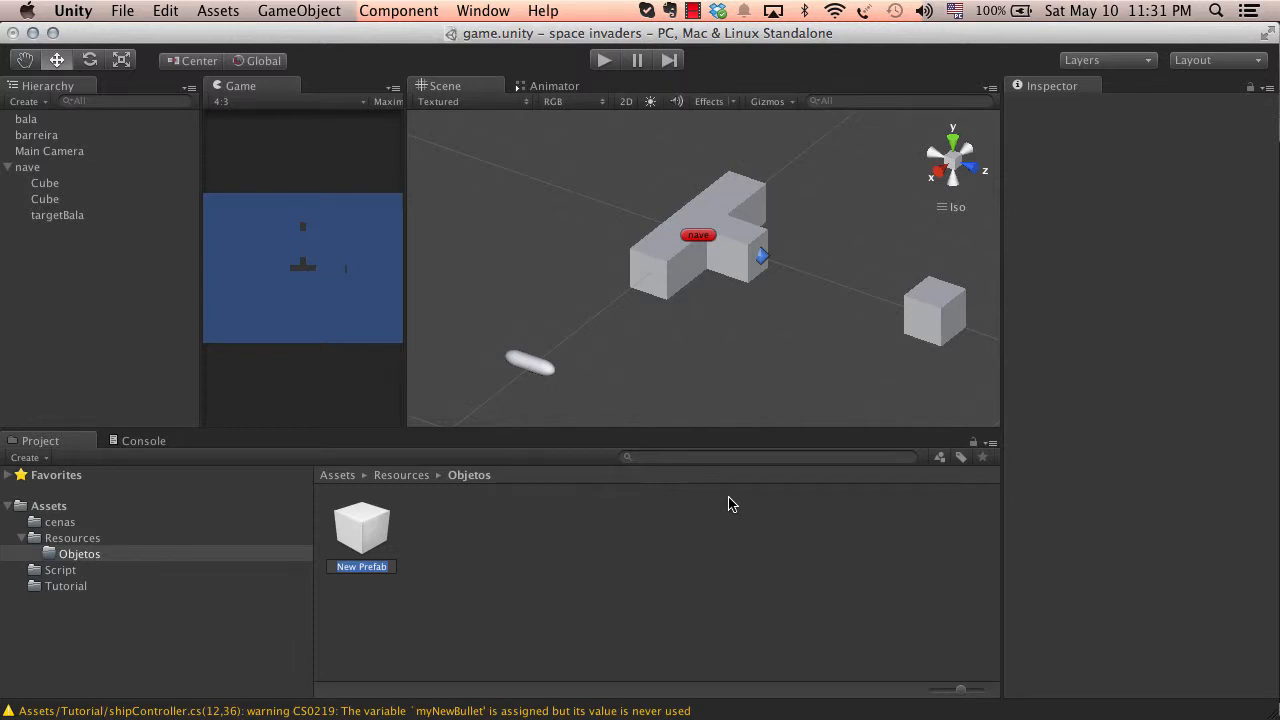
text(bala)
key(Return)
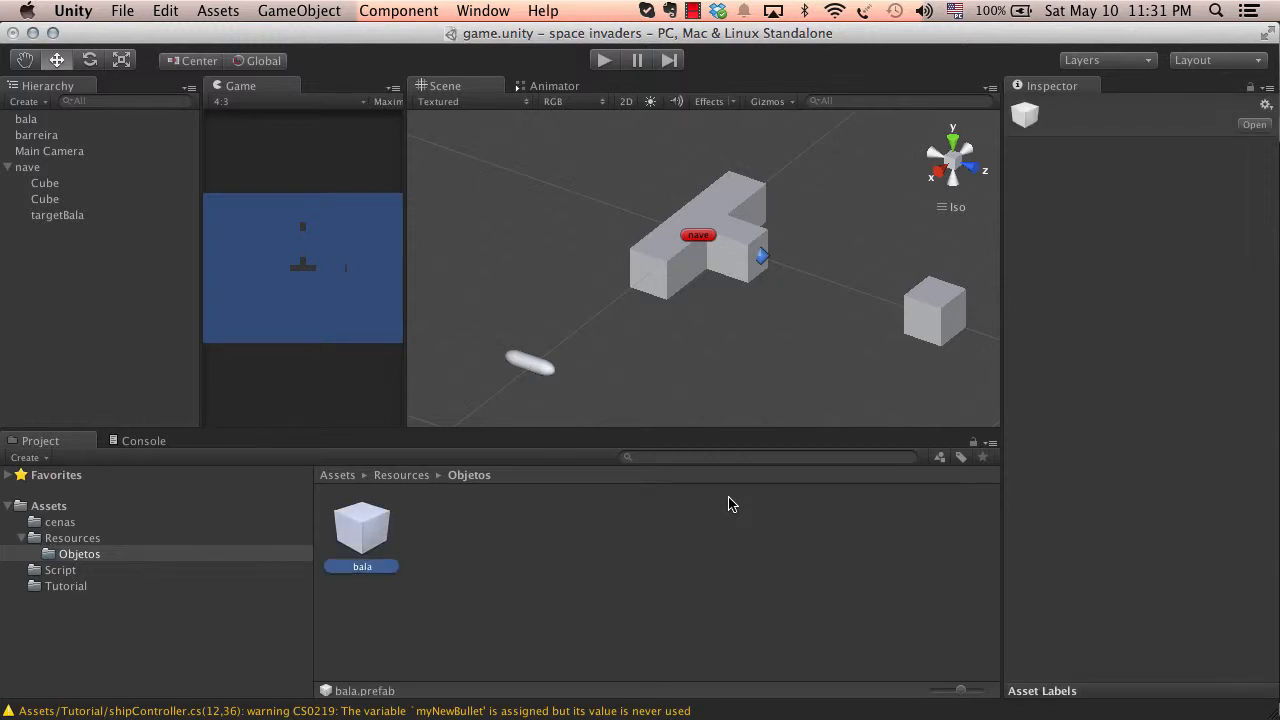
Store the scene's bala object in the empty bala prefab in the Objetos folder
click(40, 118)
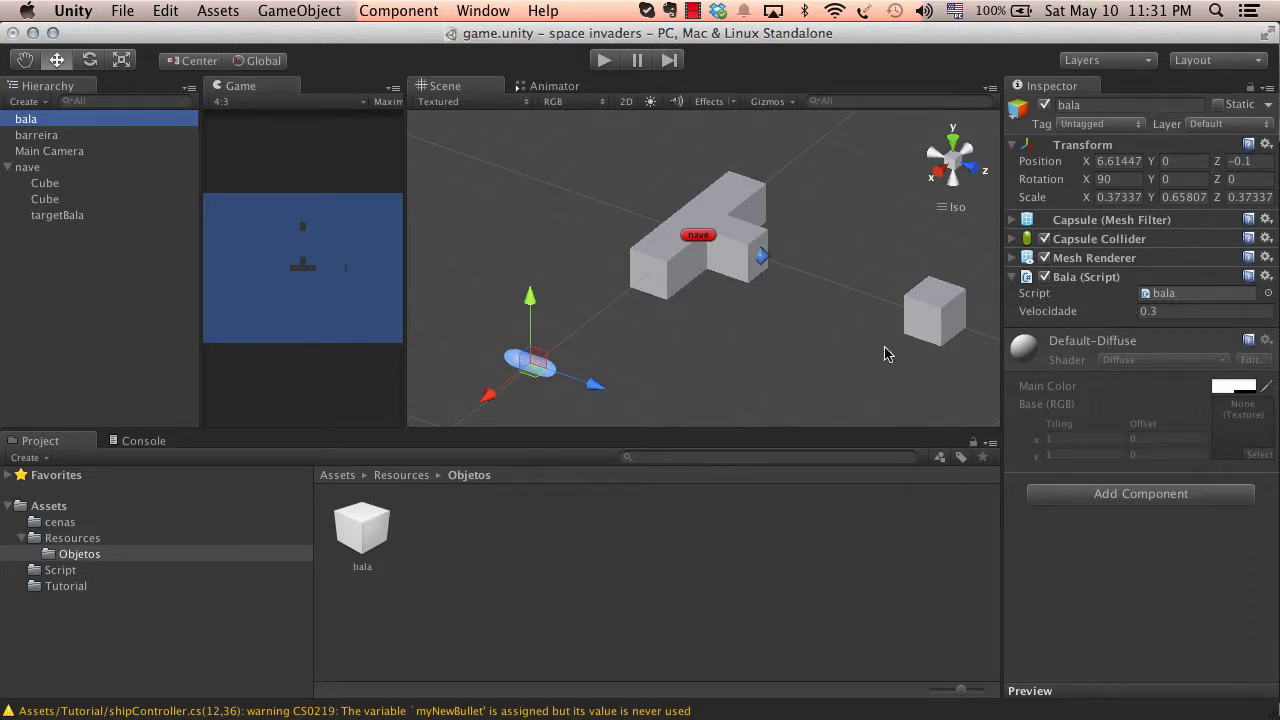
alt+drag(889, 354, 808, 341)
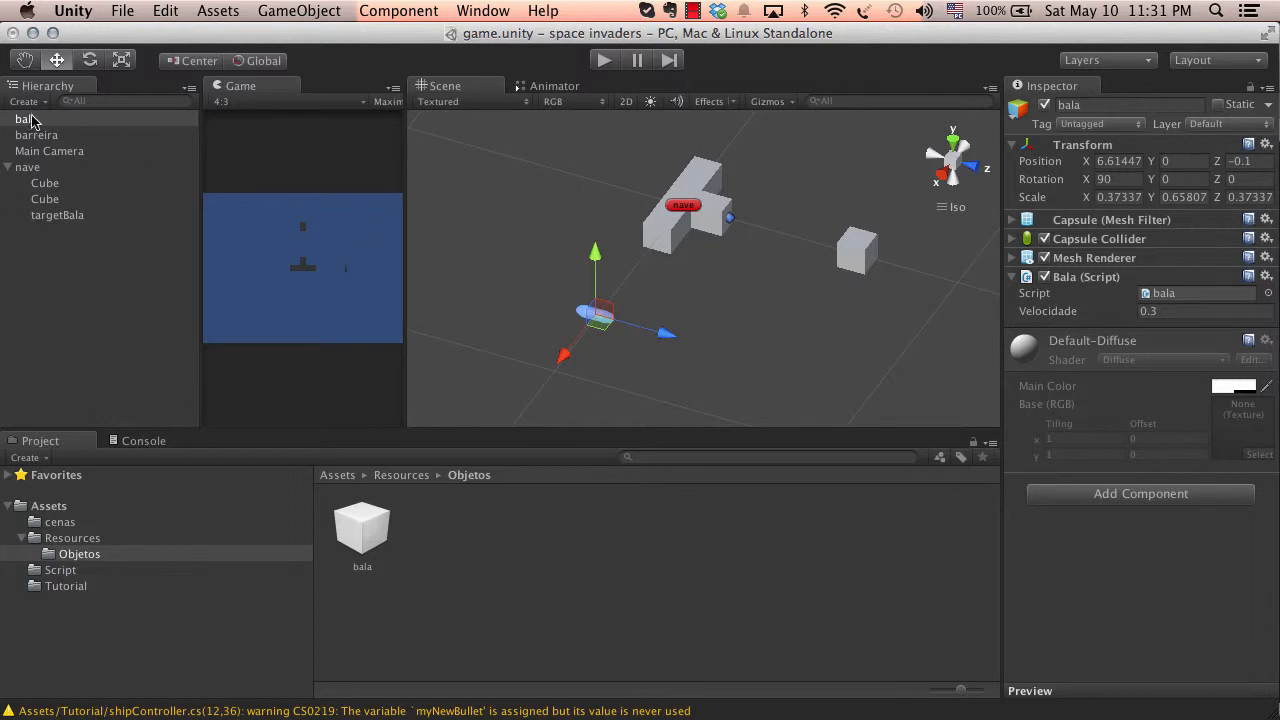
drag(36, 120, 337, 522)
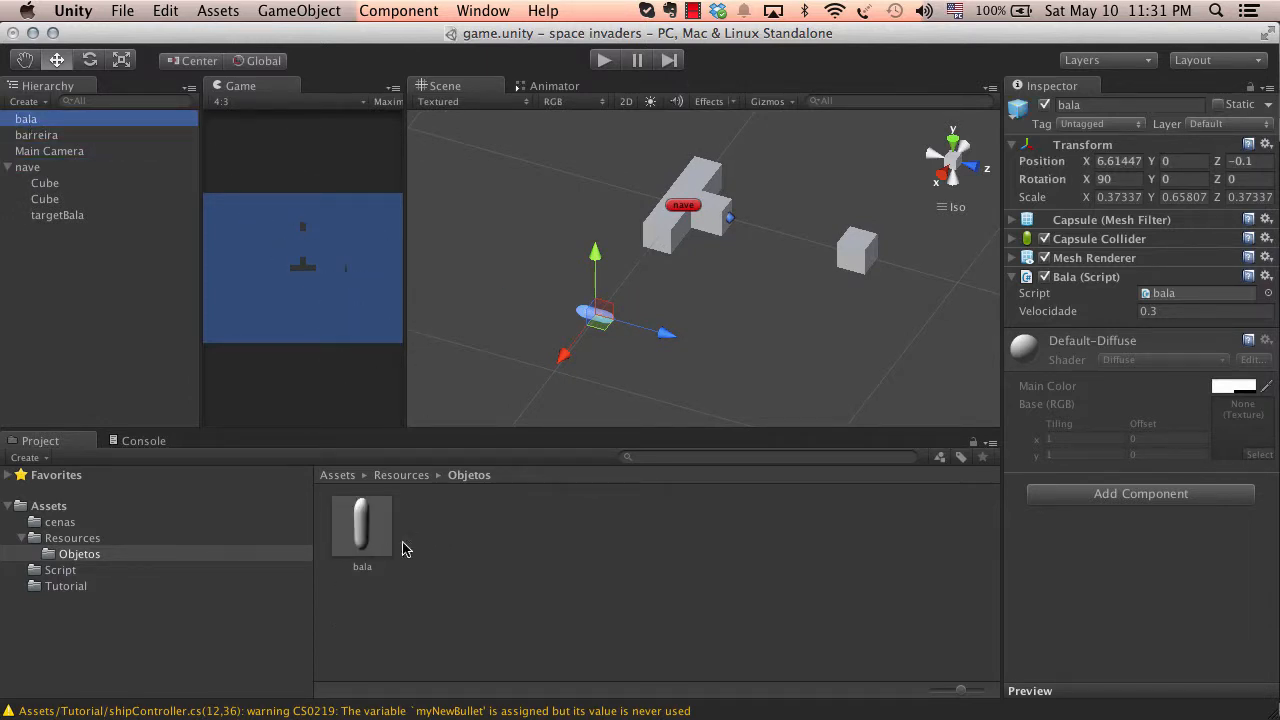
Delete the original bala object from the scene
scroll(600, 300, up, 2)
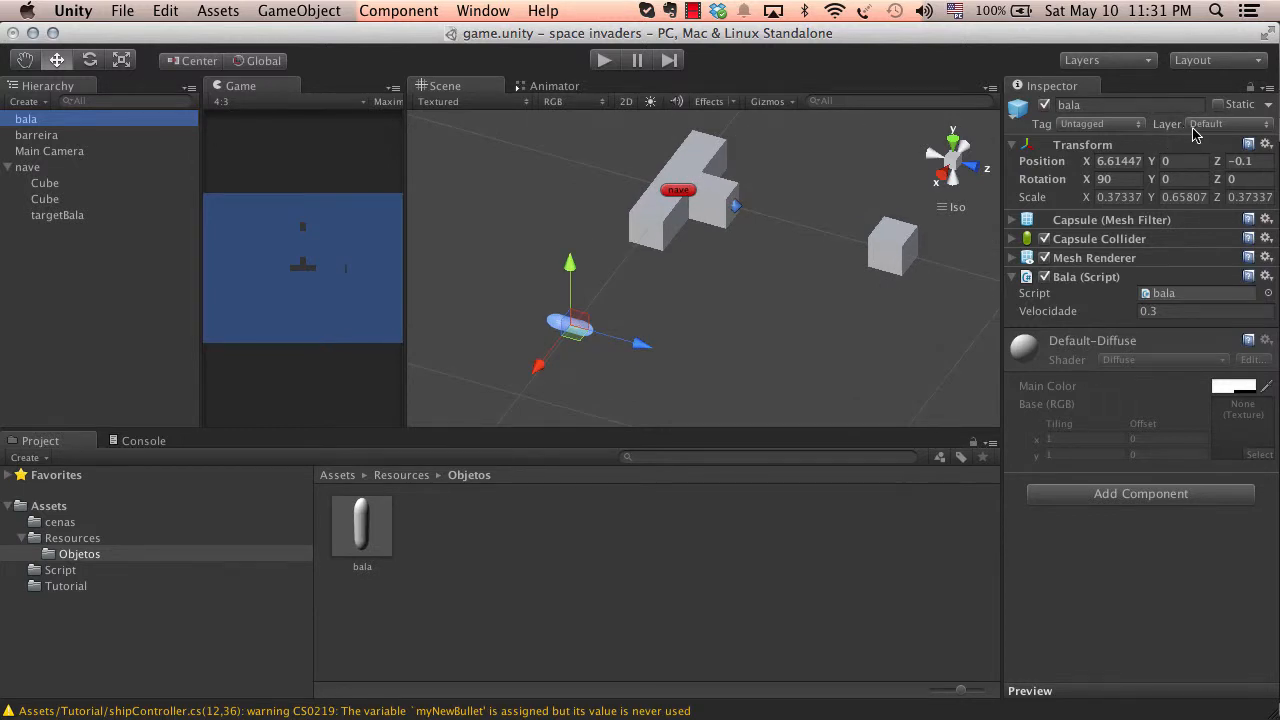
scroll(696, 228, up, 5)
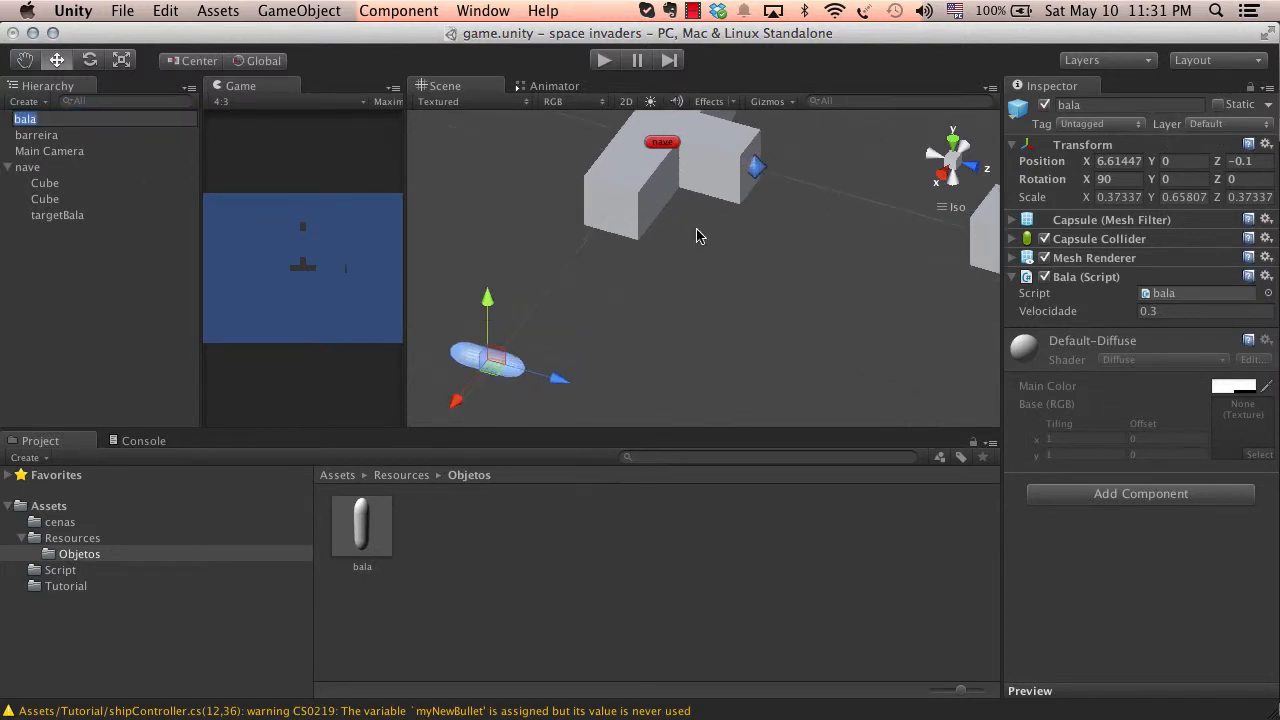
middle_drag(500, 300, 559, 270)
key(super+BackSpace)
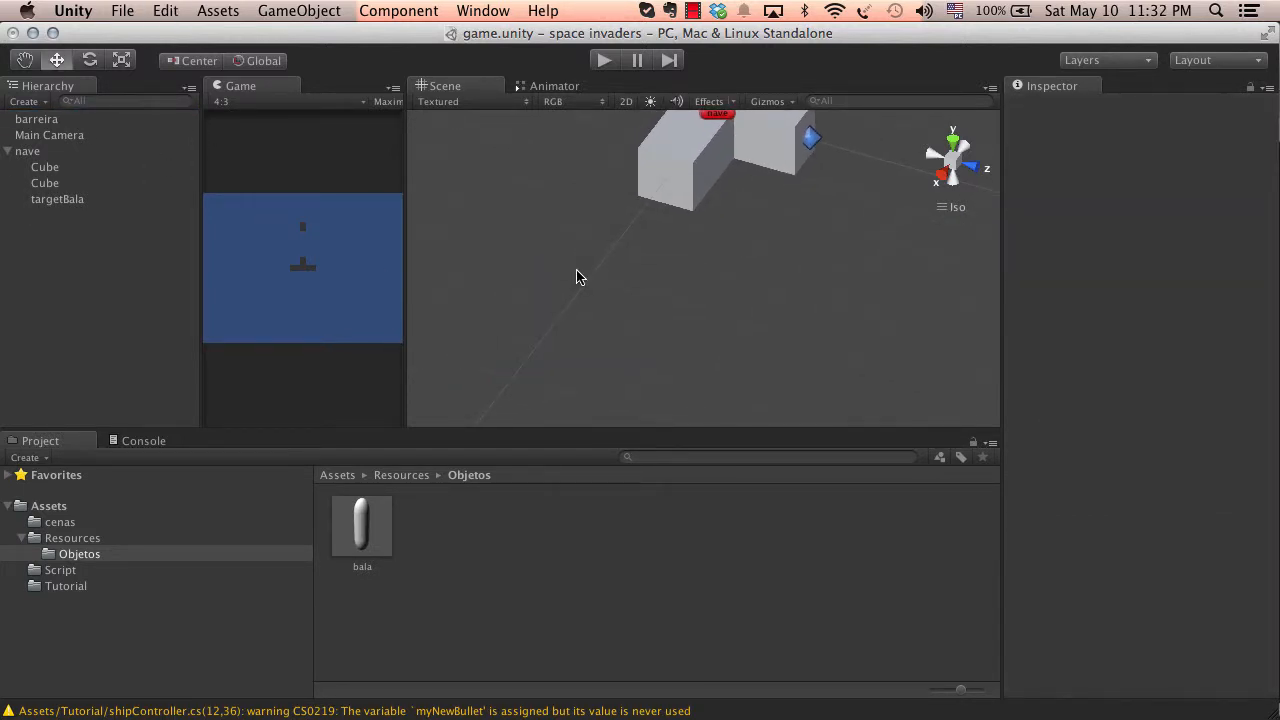
Place three instances of the bala prefab in the scene near the ship and select each to check its components
drag(362, 525, 537, 228)
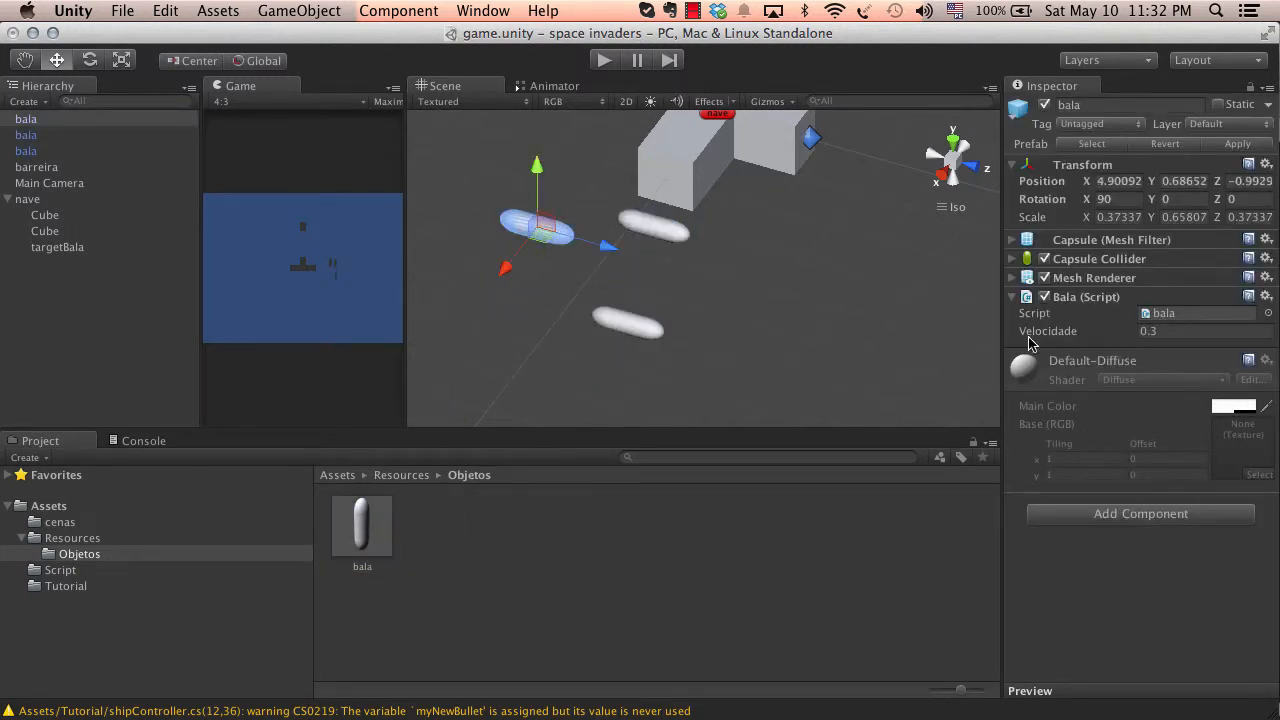
click(655, 224)
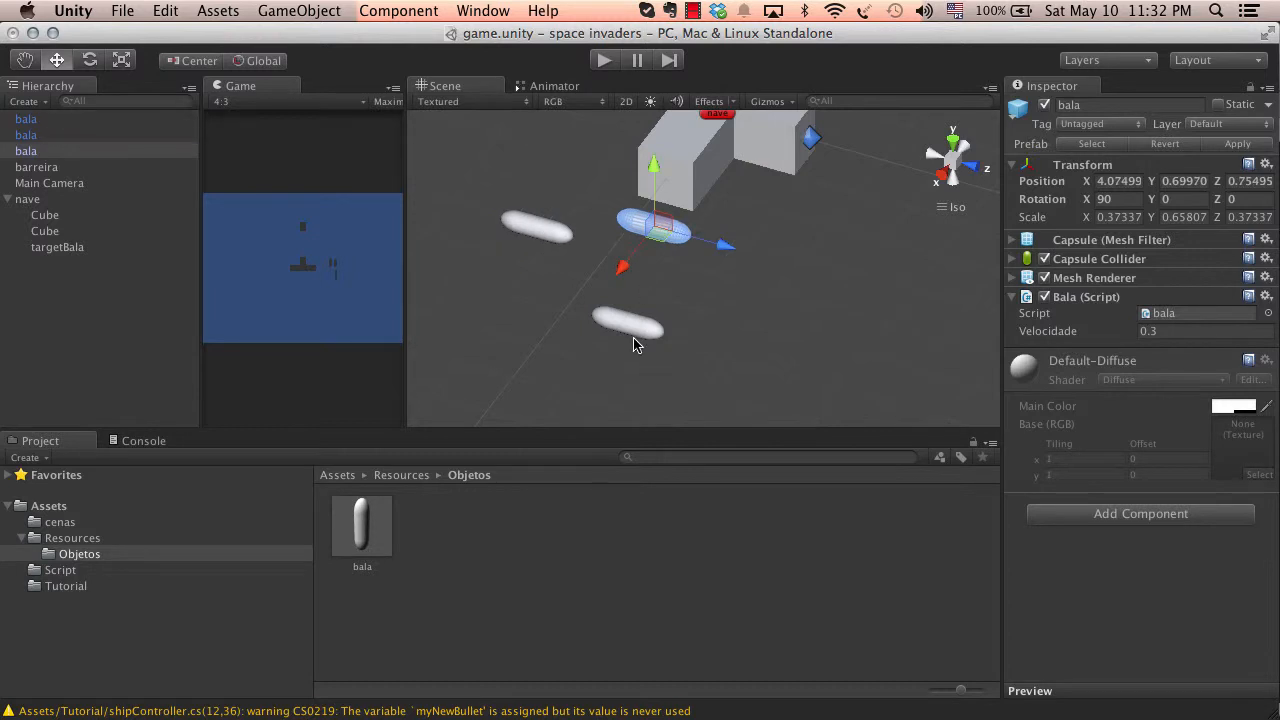
click(634, 332)
click(555, 237)
Run the game briefly to watch the three bala instances move, and stop it
scroll(612, 245, down, 5)
click(604, 60)
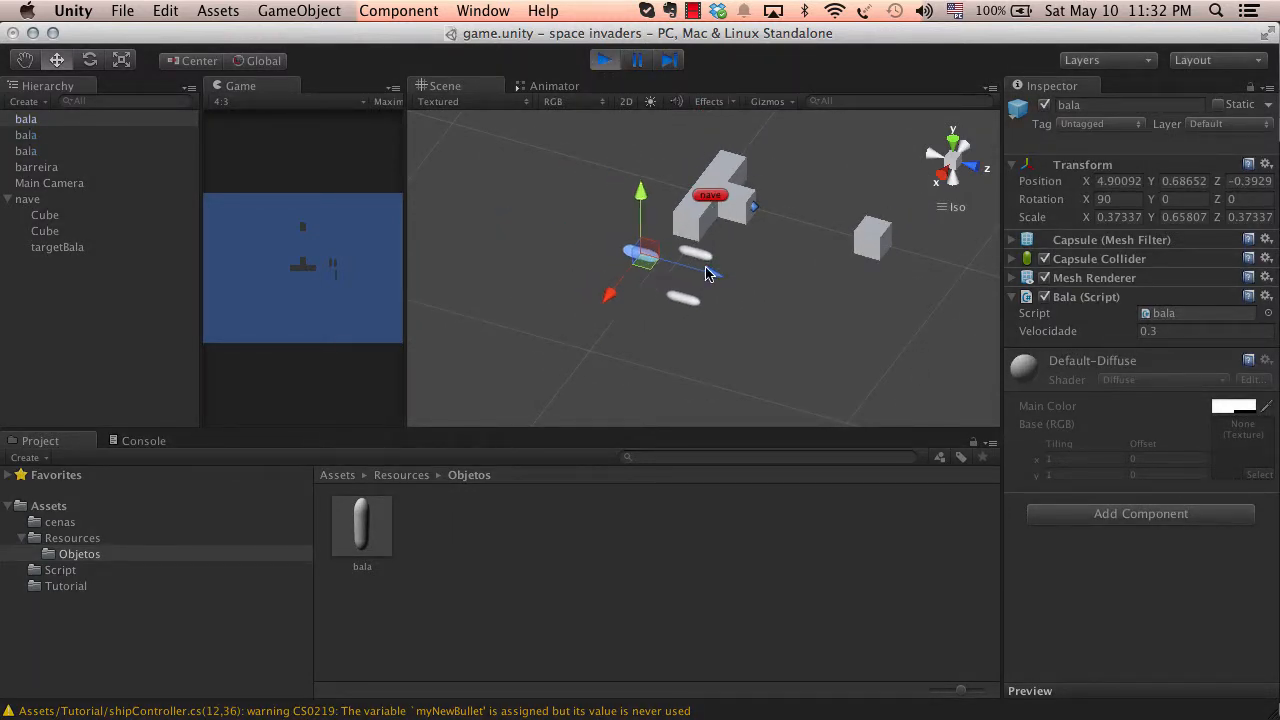
click(604, 60)
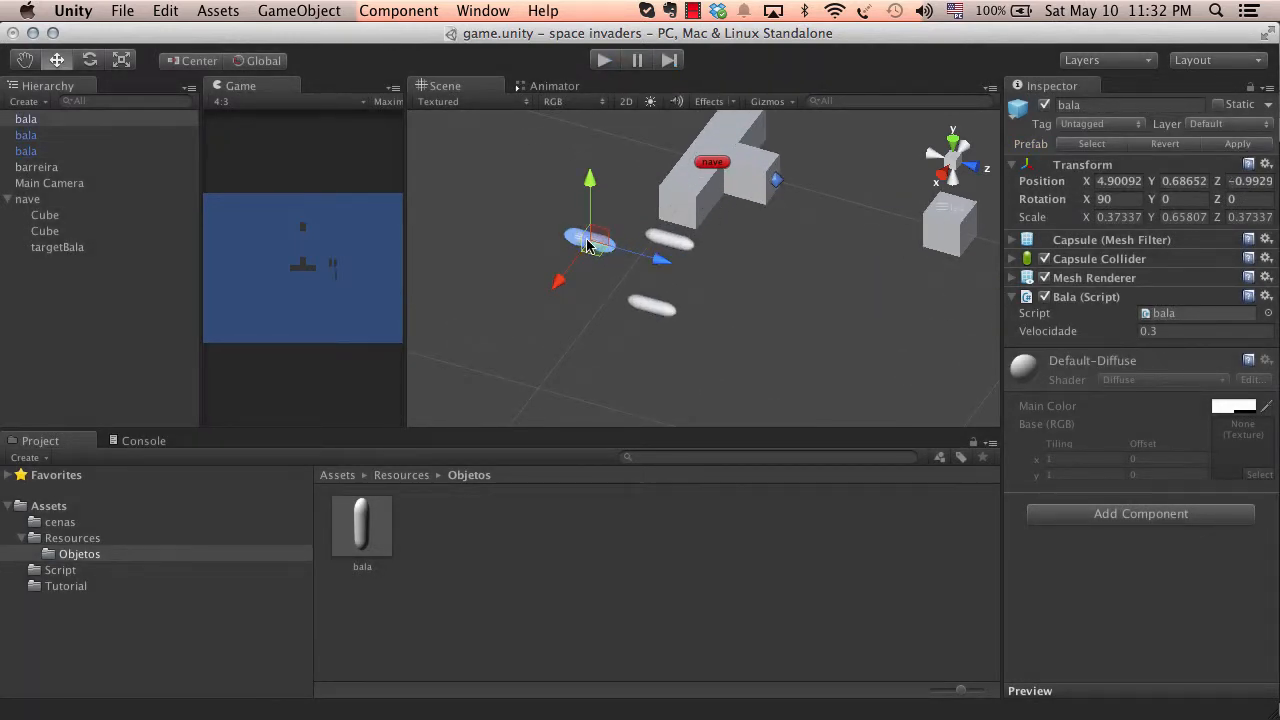
Delete all three bala prefab instances from the scene
key(super+BackSpace)
click(674, 249)
key(super+BackSpace)
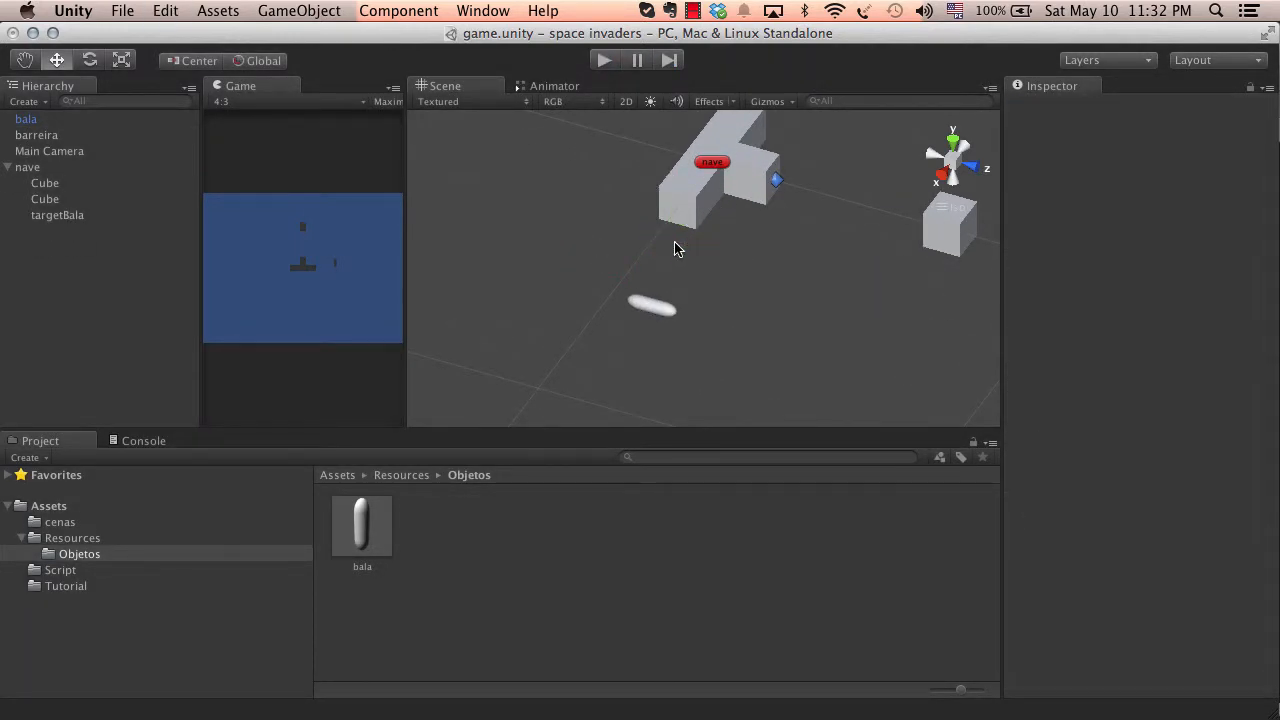
click(664, 314)
key(super+BackSpace)
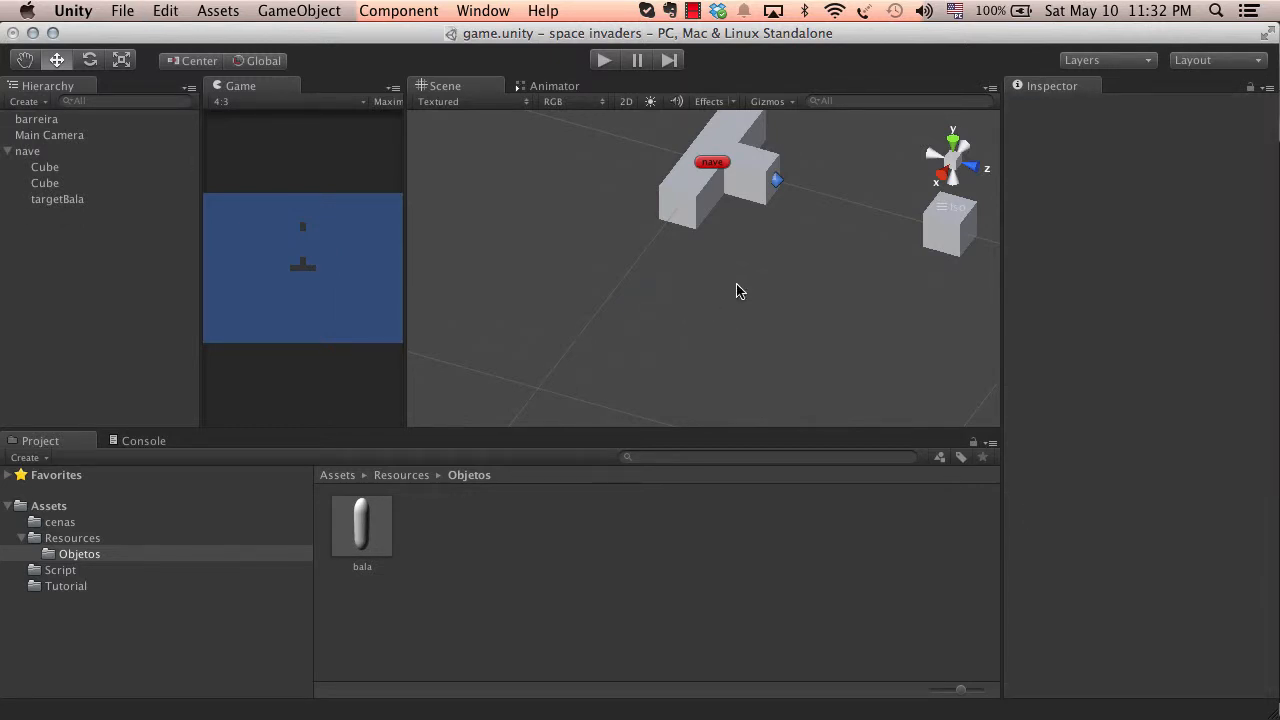
shift+middle_drag(760, 258, 706, 246)
scroll(659, 296, up, 1)
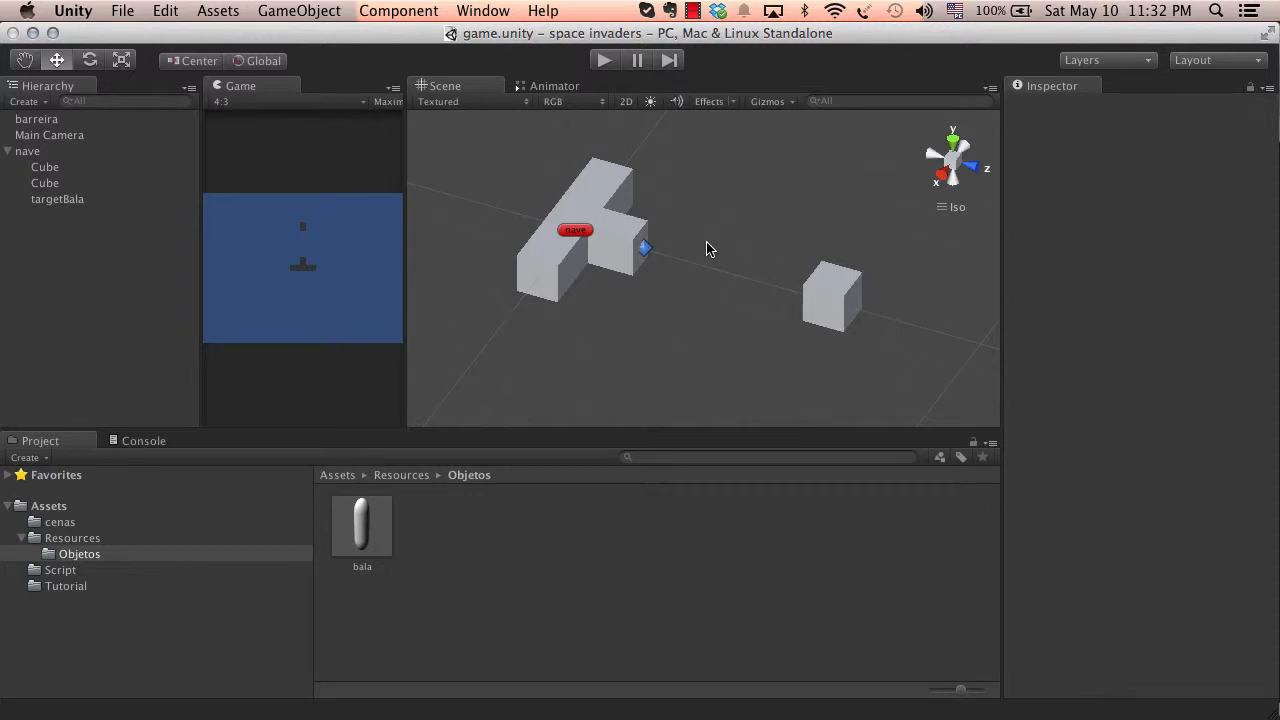
click(46, 154)
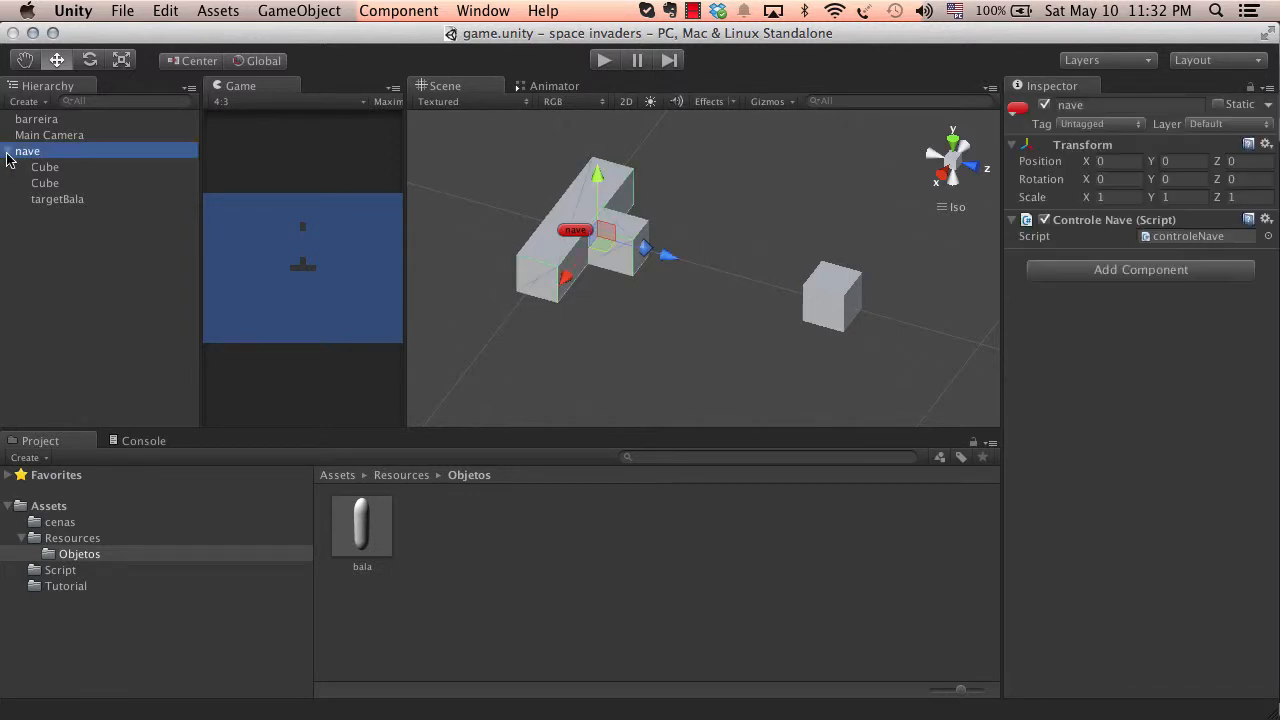
key(Left)
click(36, 121)
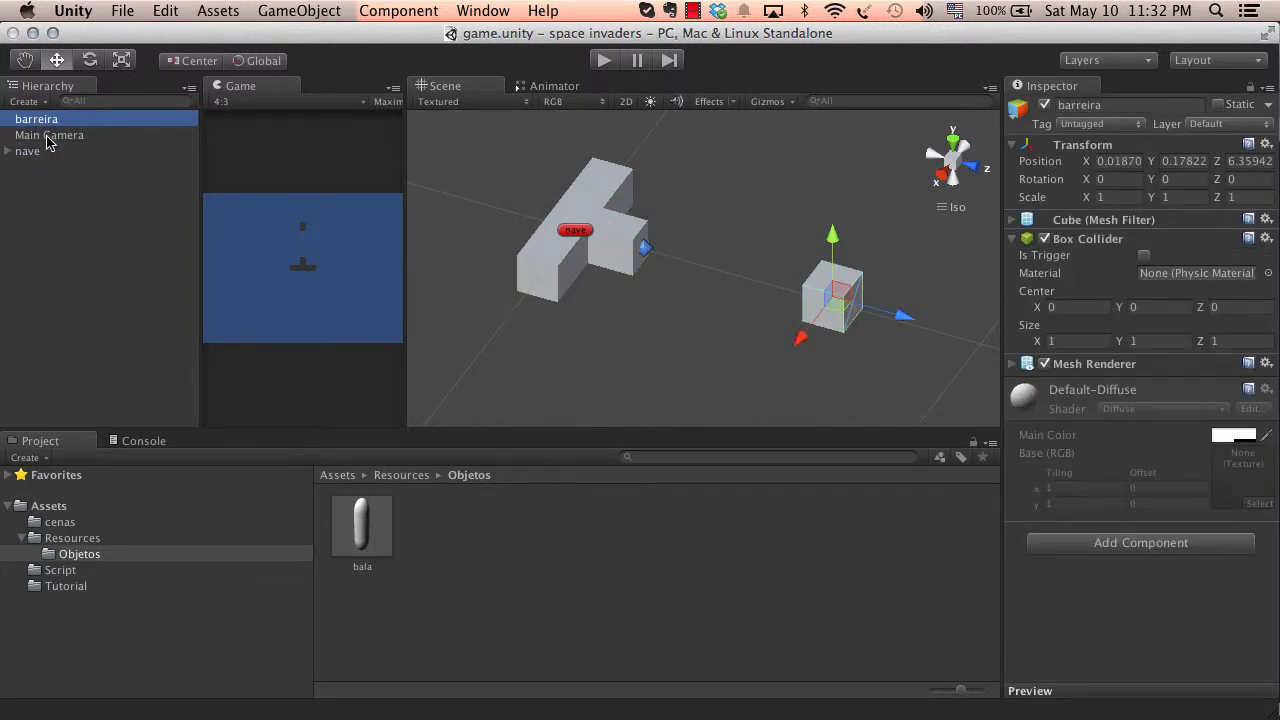
Switch to the controleNave script in MonoDevelop and add two blank lines above the Update method
key(super+Tab)
drag(165, 314, 259, 305)
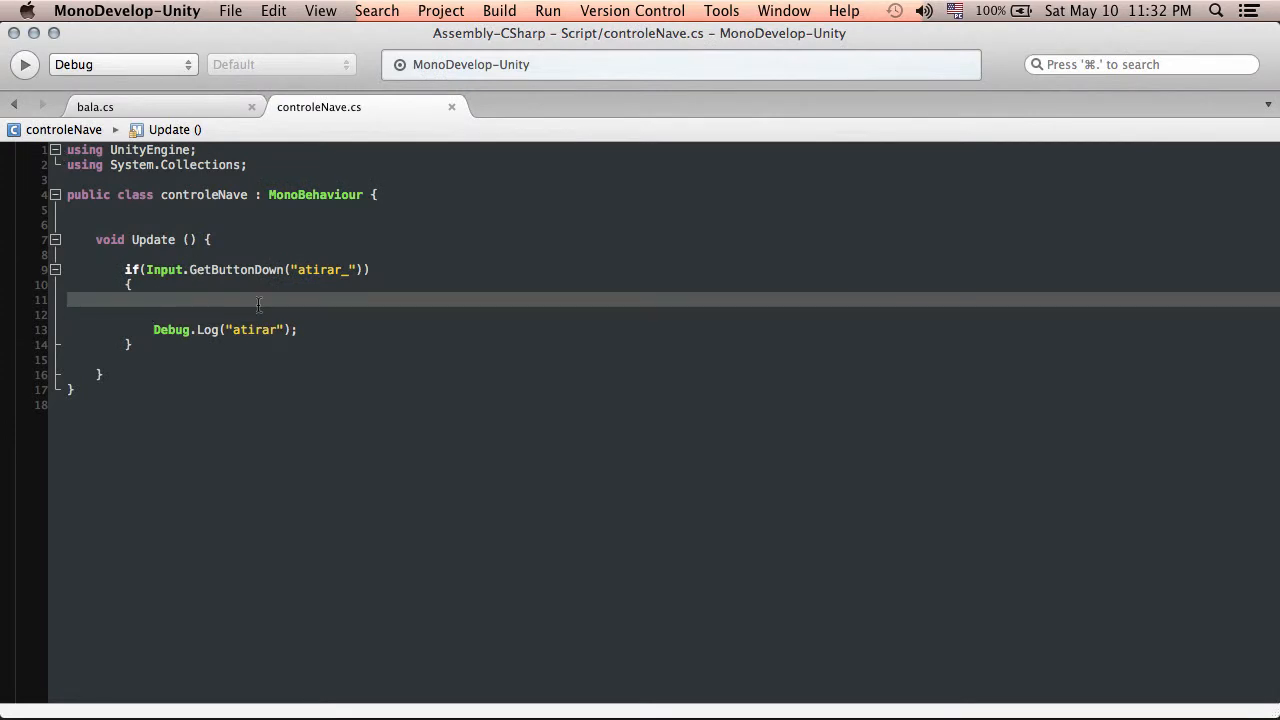
click(208, 302)
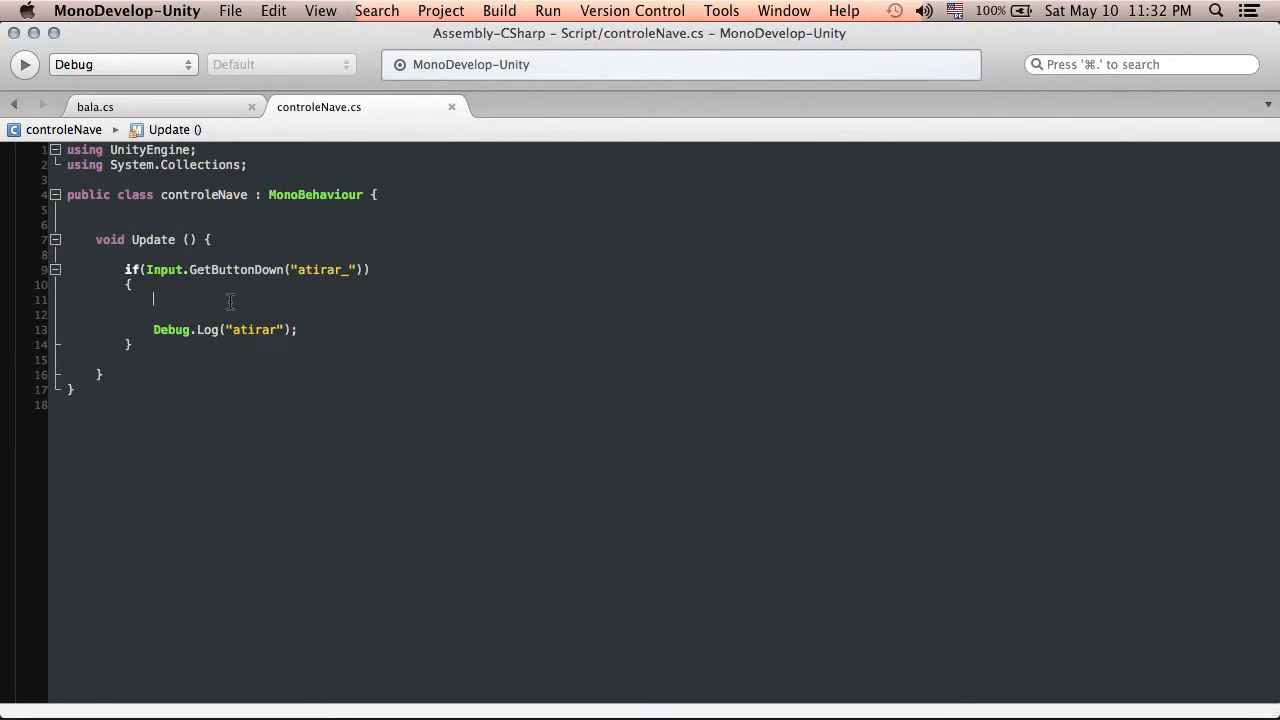
click(133, 222)
key(Return)
key(Return)
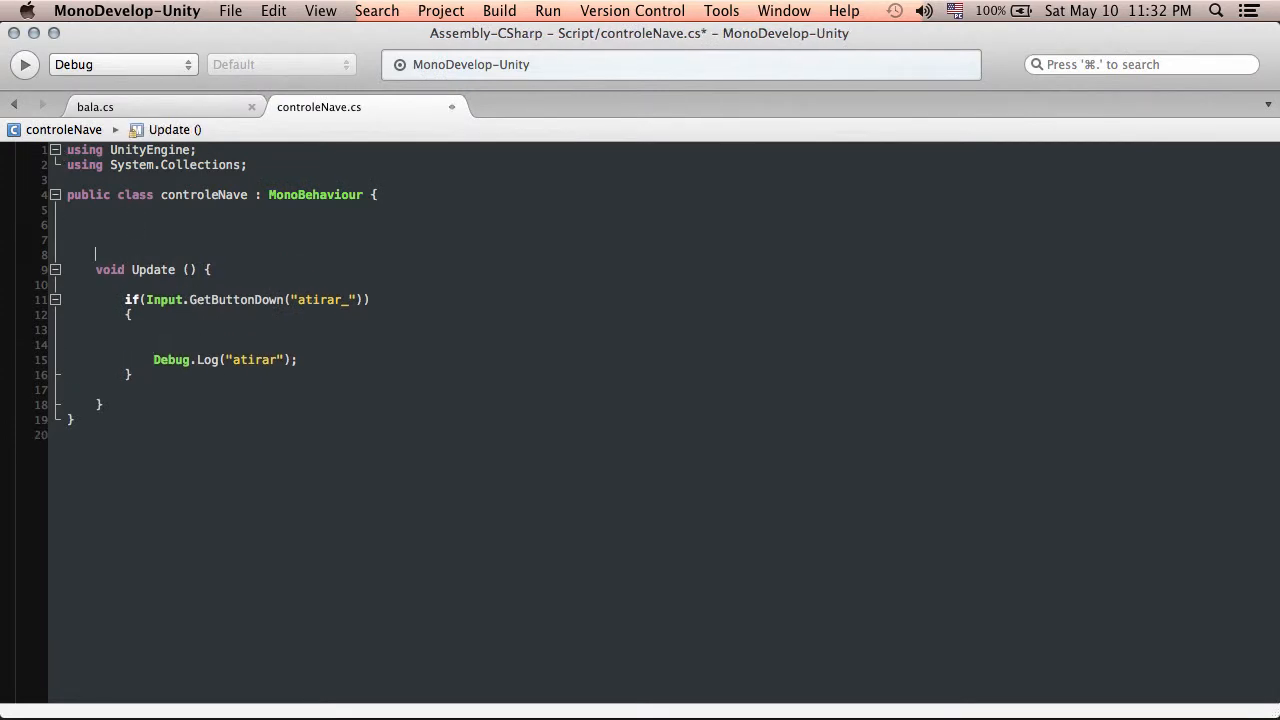
key(Up)
Check the ship's targetBala object in Unity, then declare public GameObject targetBala in the controleNave class in MonoDevelop and save the script
key(super+Tab)
click(649, 250)
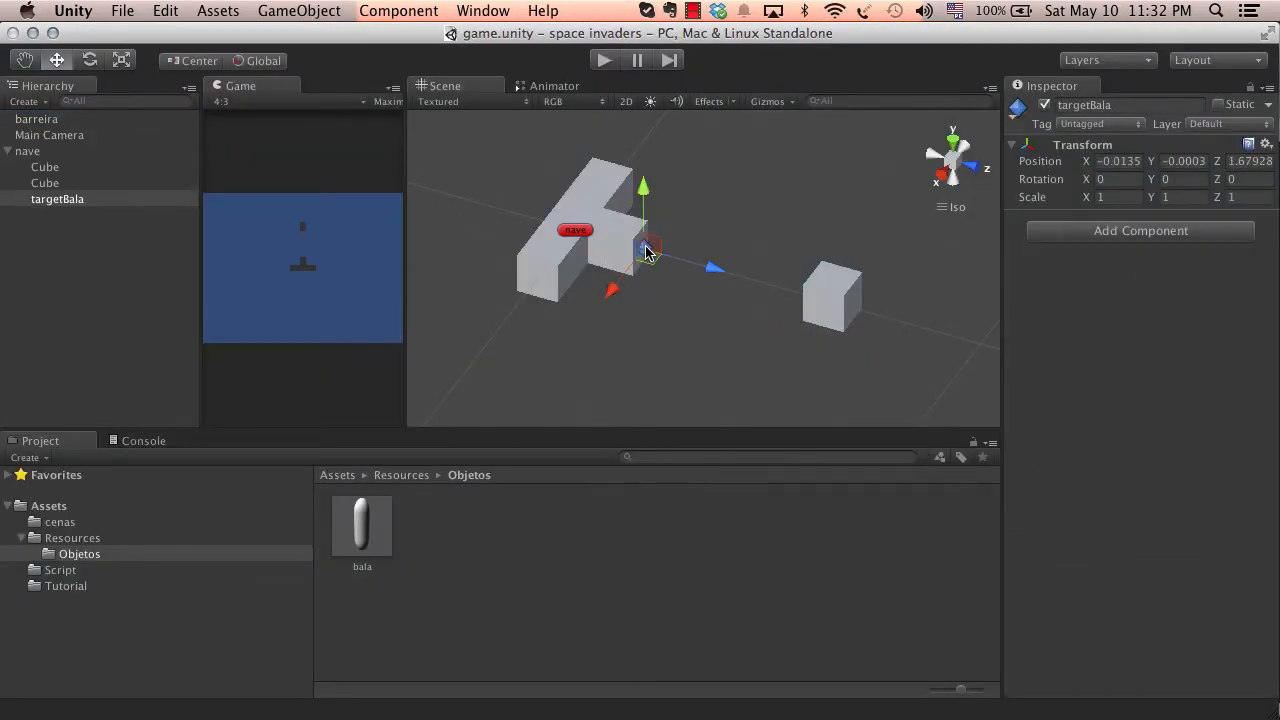
key(super+Tab)
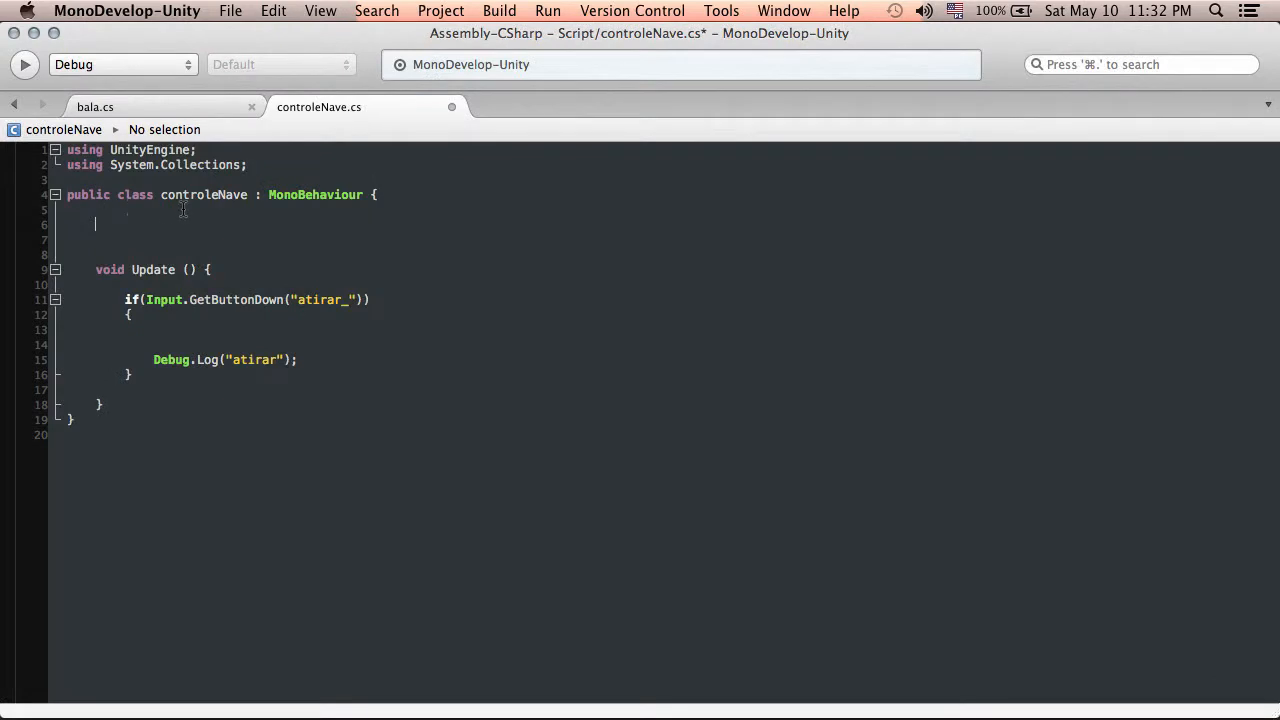
text(public )
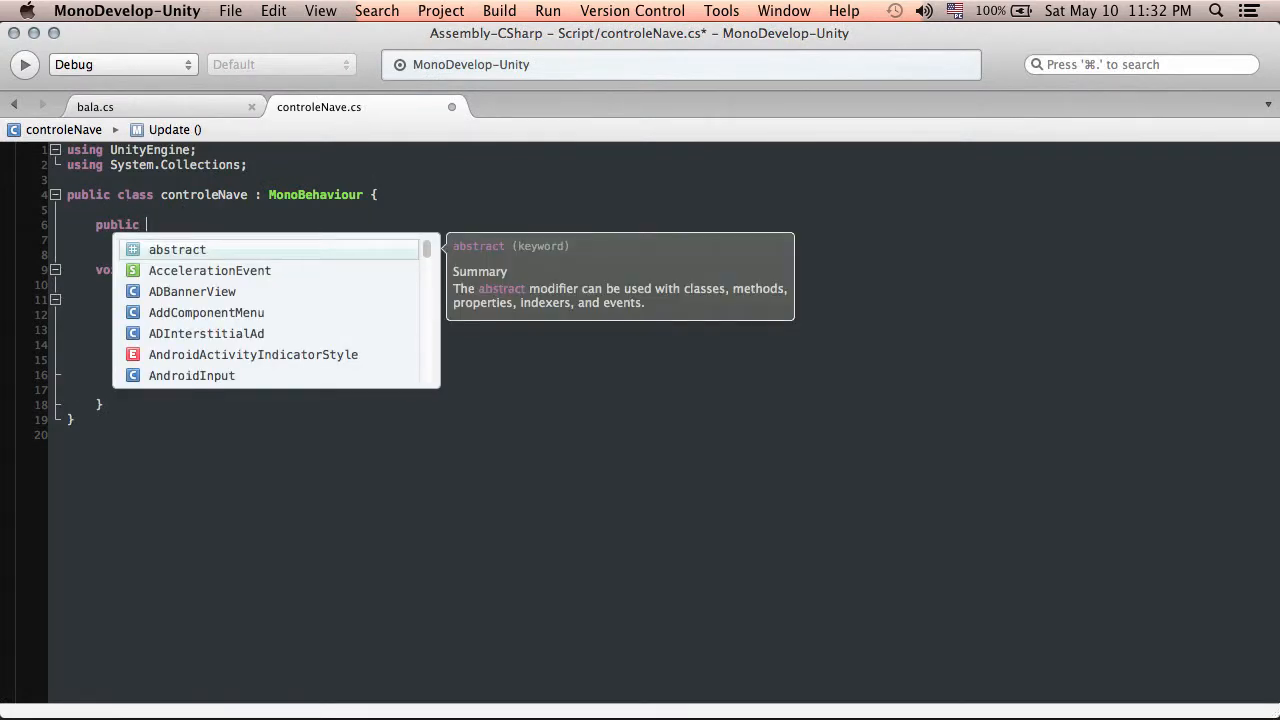
text(gmae)
key(BackSpace)
key(BackSpace)
key(BackSpace)
text(Game)
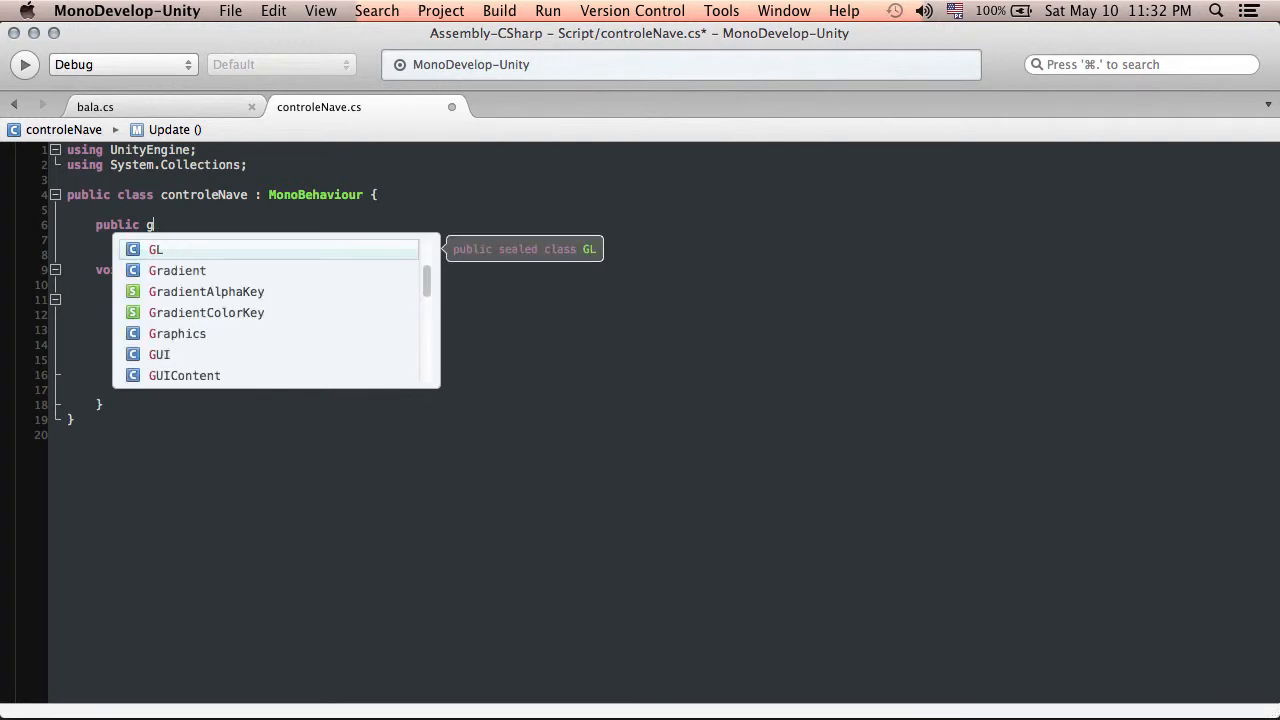
key(Return)
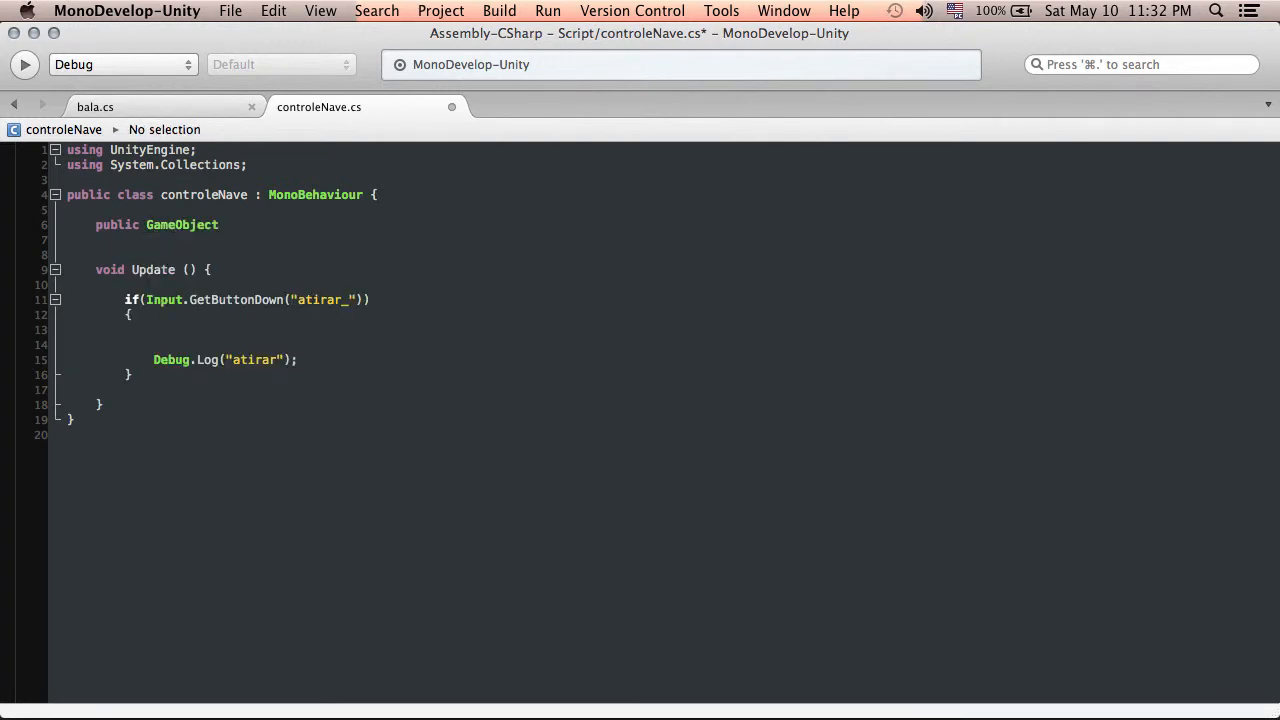
key(Return)
key(BackSpace)
text(targetBala;)
key(super+s)
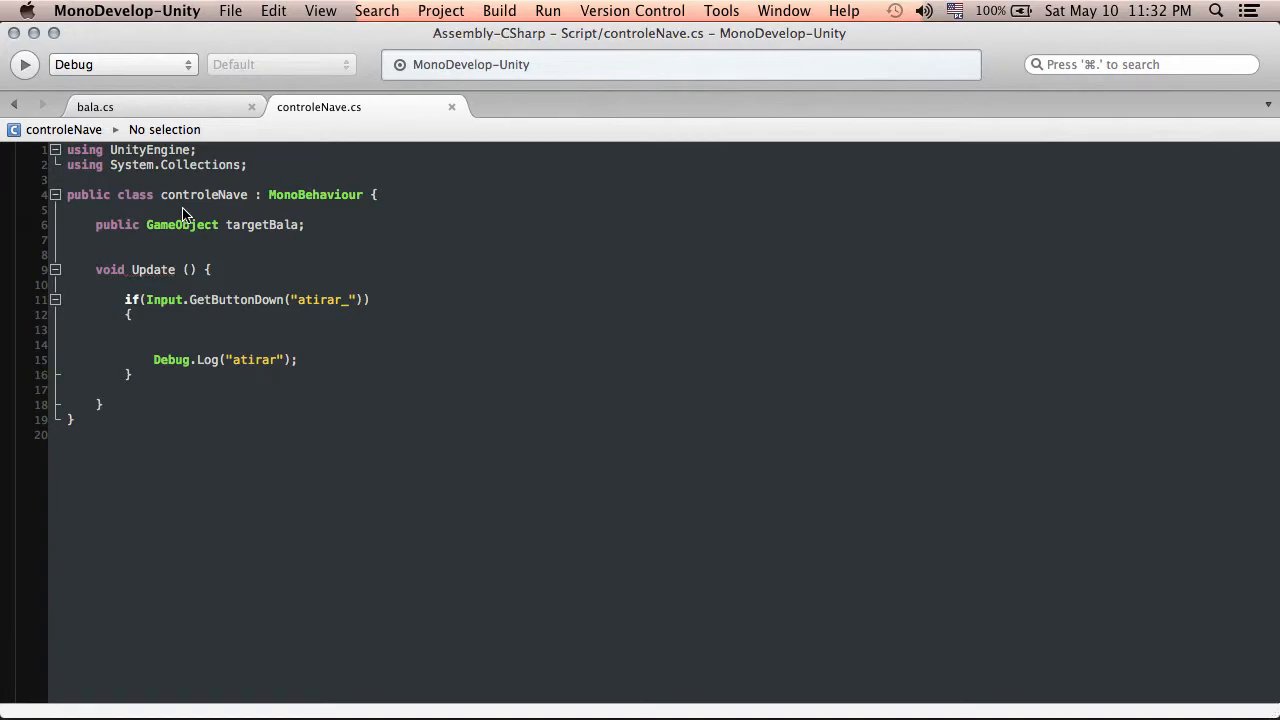
In Unity, assign the targetBala object to the Target Bala field of the nave's Controle Nave script
key(super+Tab)
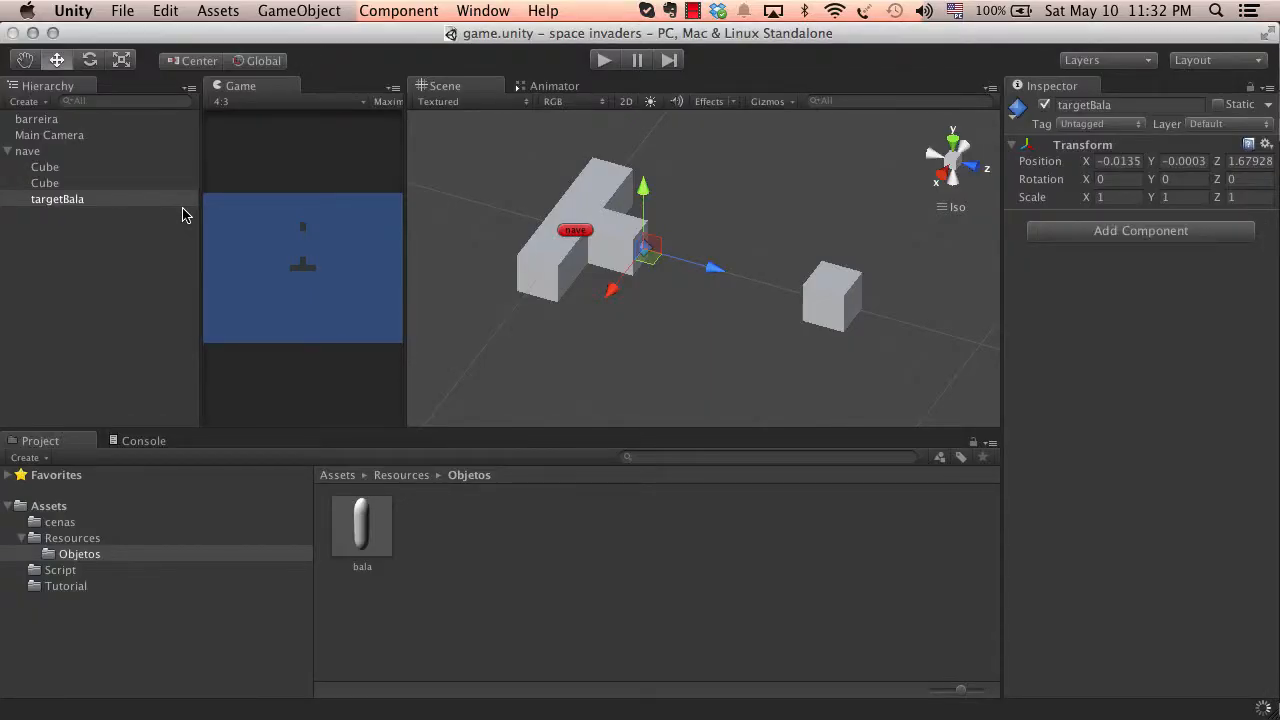
click(30, 152)
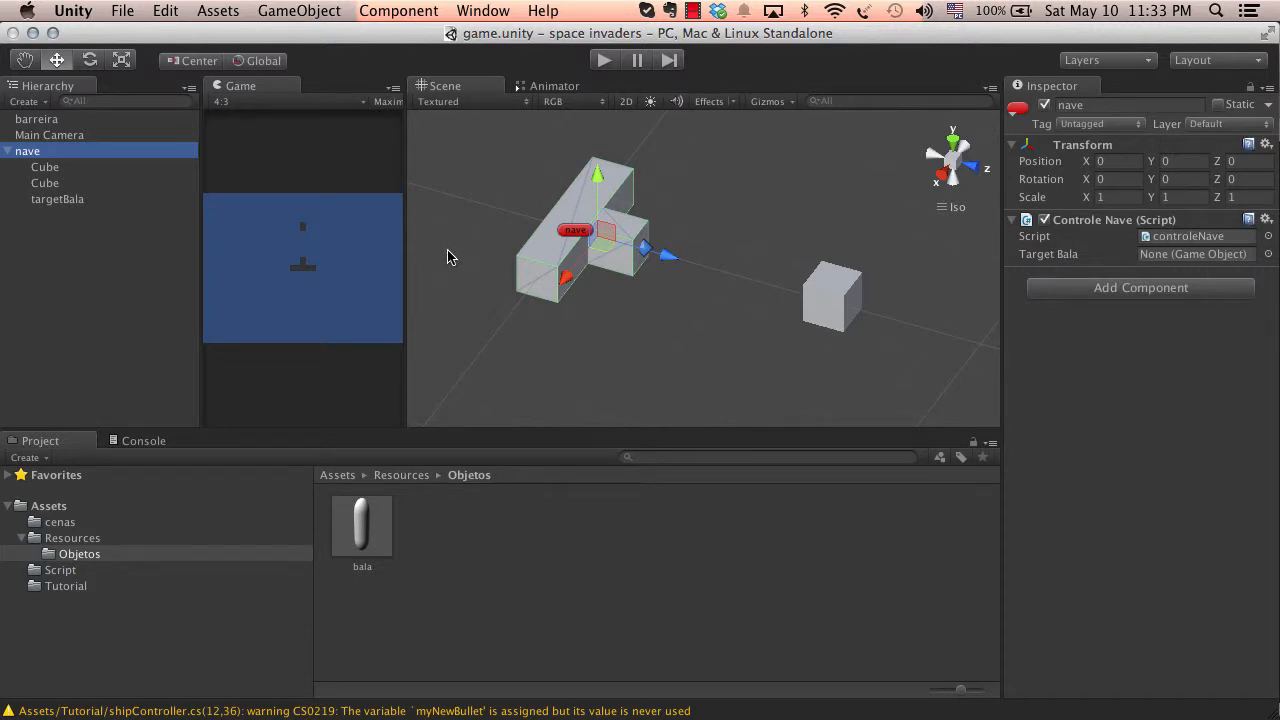
drag(45, 203, 1152, 255)
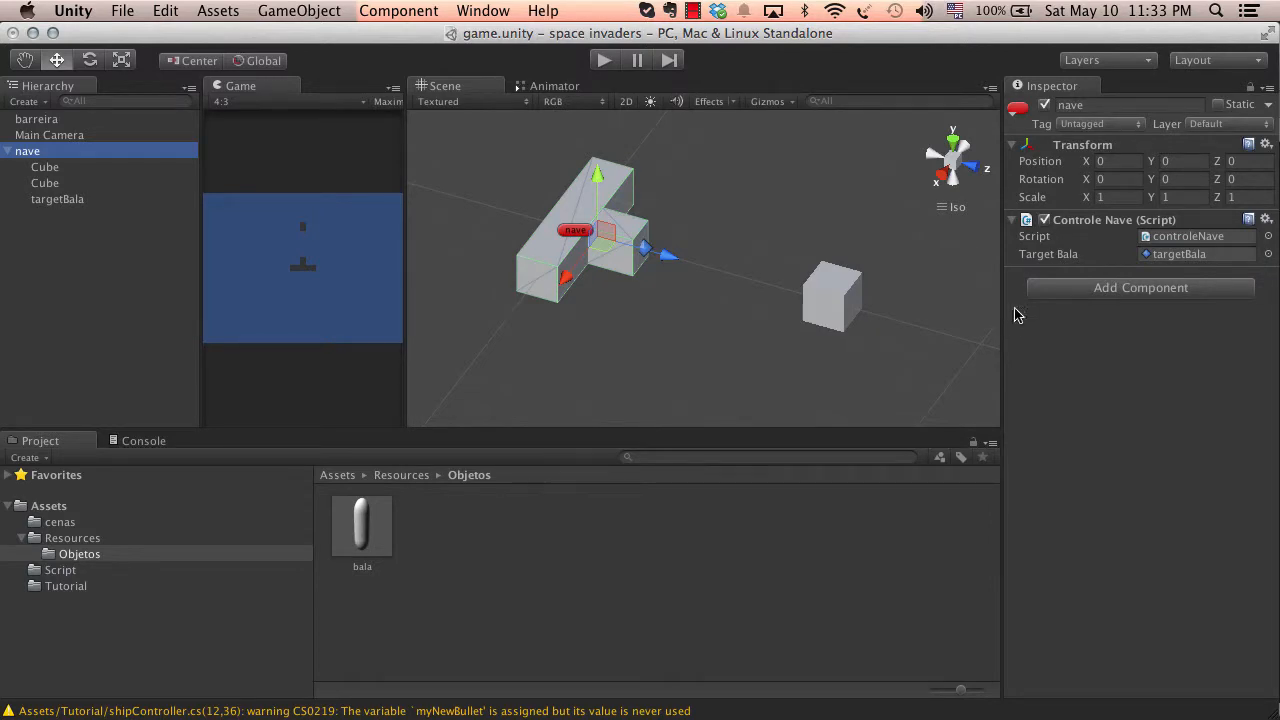
Back in MonoDevelop, declare a local GameObject named novaBala inside the atirar_ button condition
key(super+Tab)
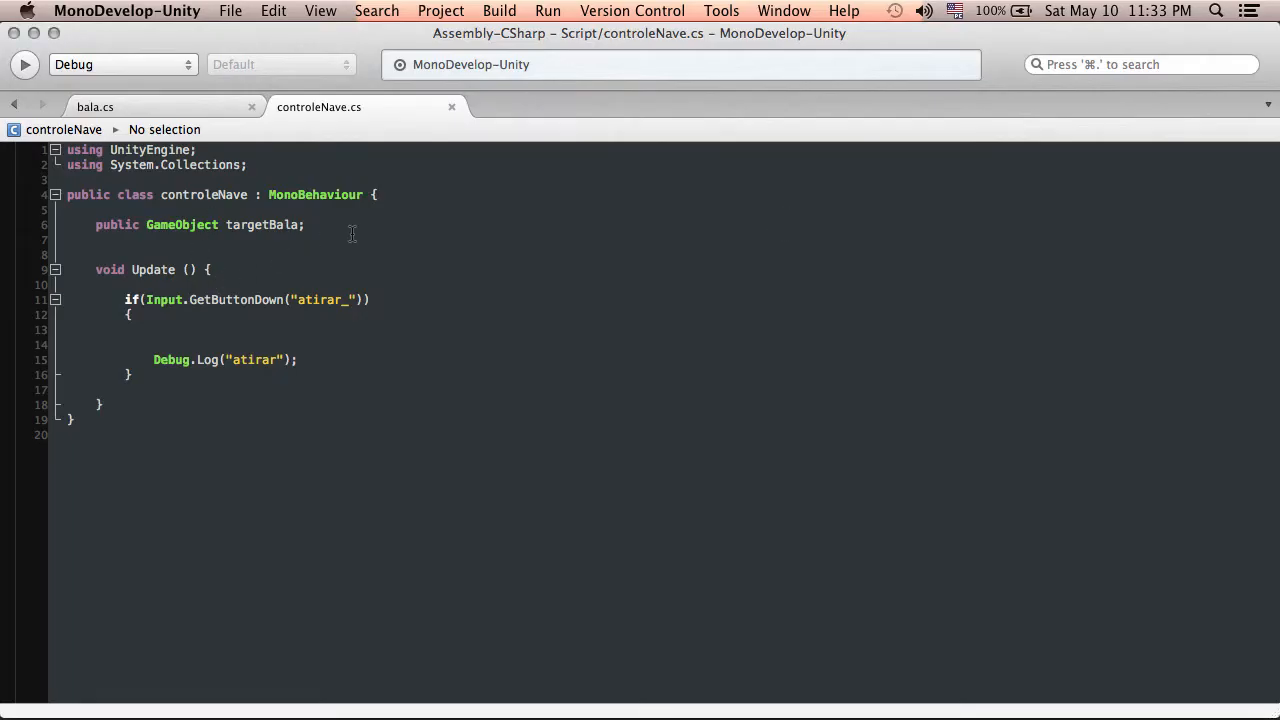
drag(354, 228, 96, 226)
click(326, 329)
text(GameObject)
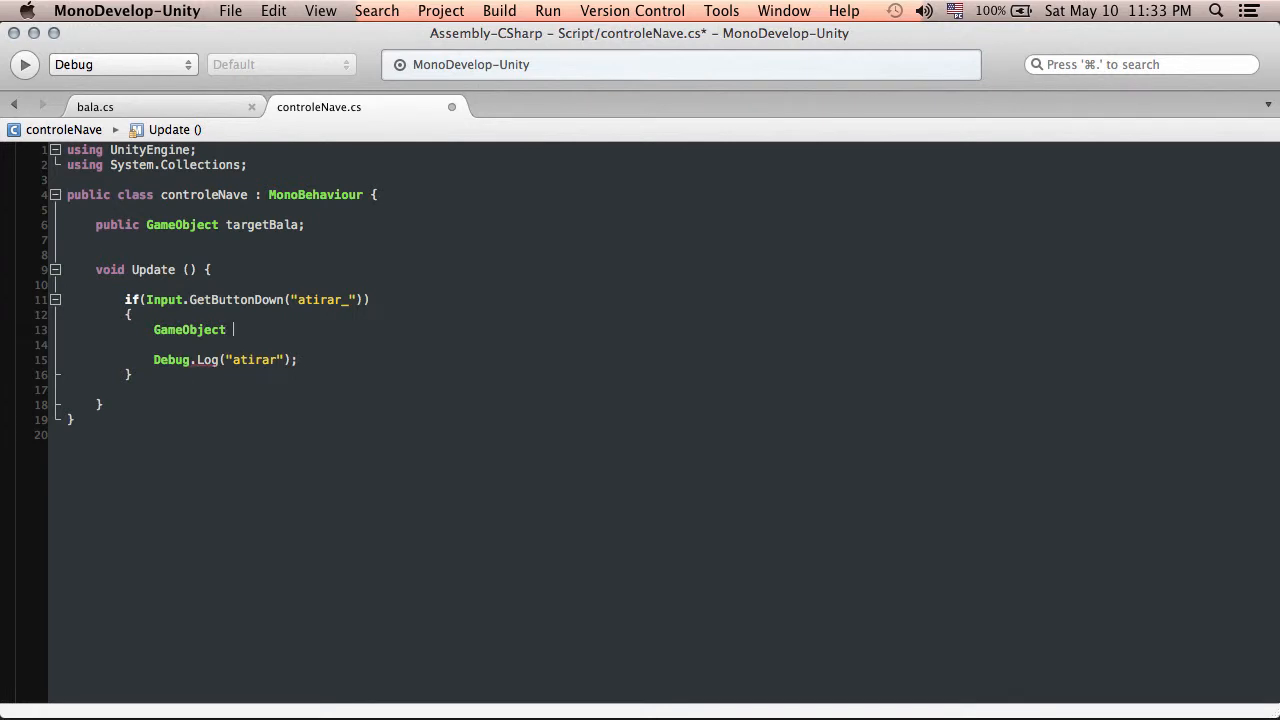
text( novaBala)
drag(172, 326, 244, 325)
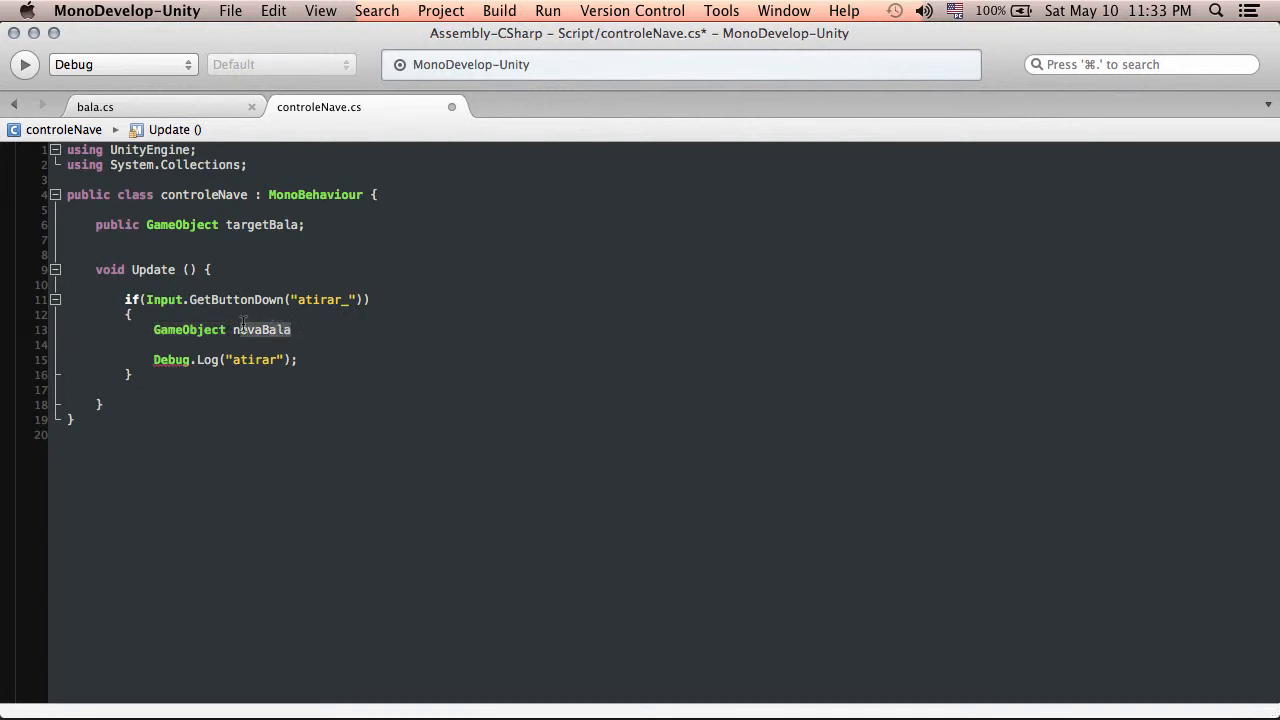
click(292, 329)
Start novaBala's assignment with an Instantiate call whose first argument is Resources.Load
text(= Ins)
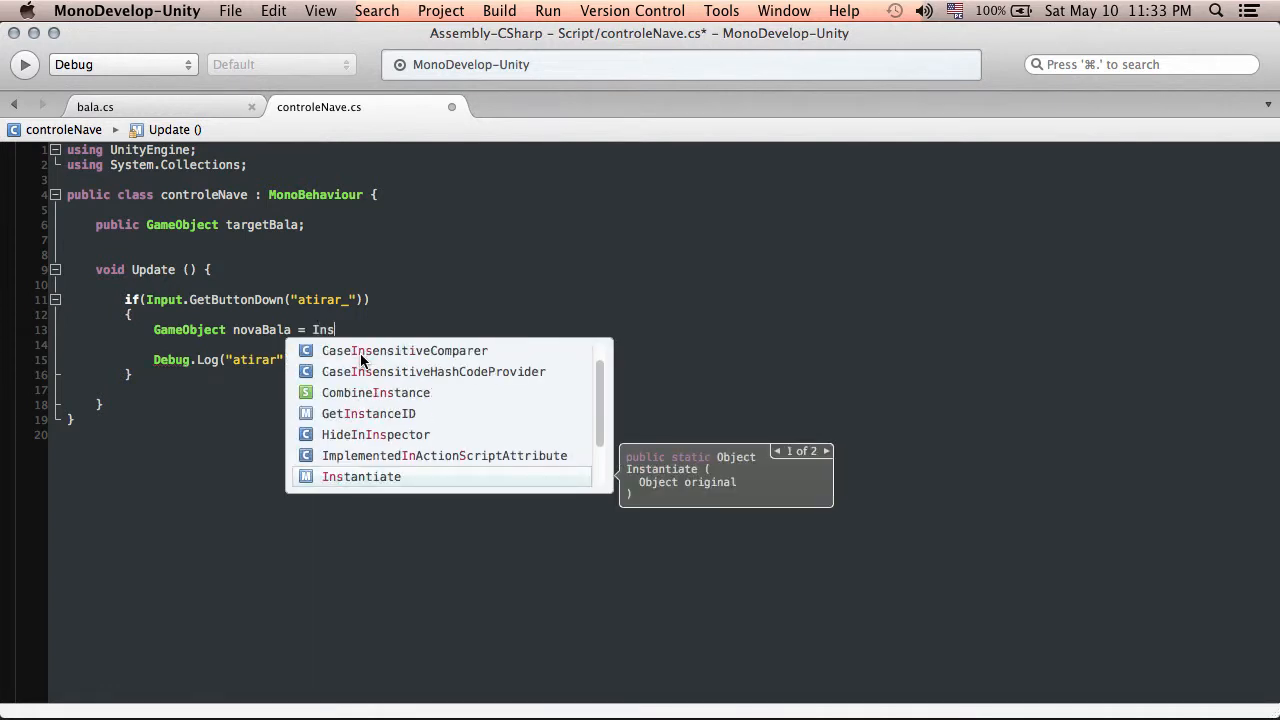
key(Return)
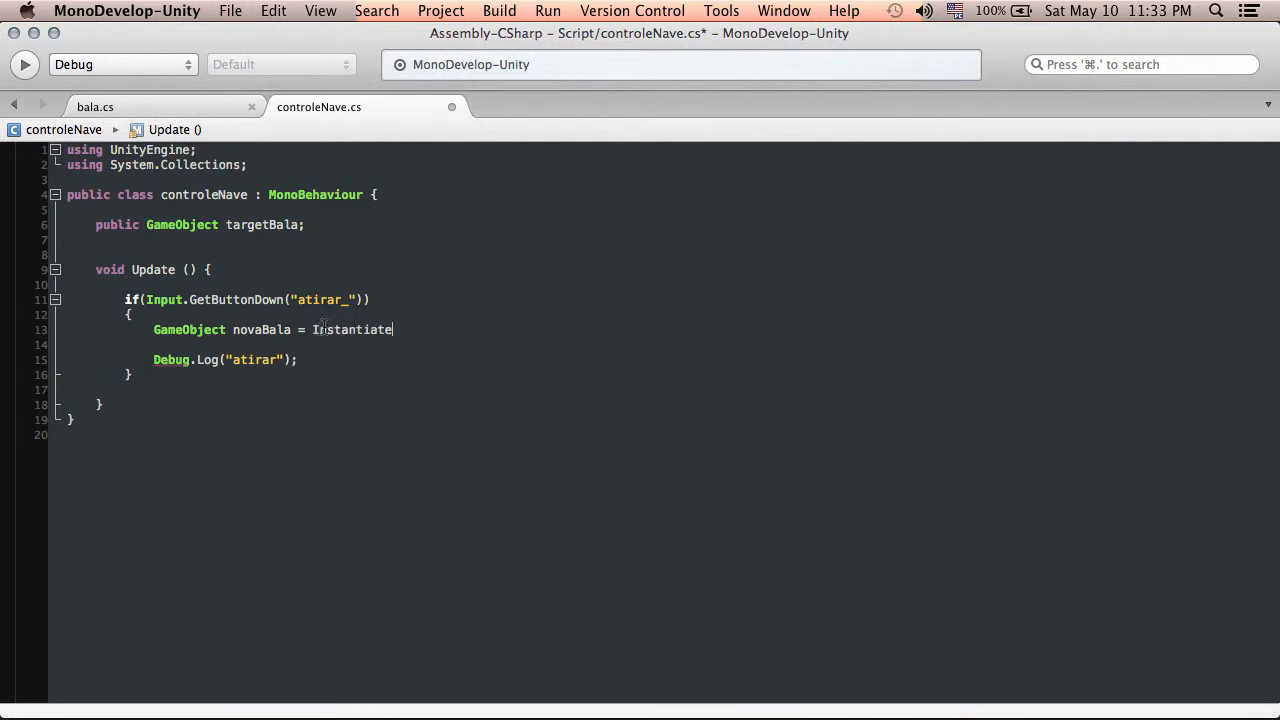
drag(312, 329, 396, 329)
click(398, 329)
text(()
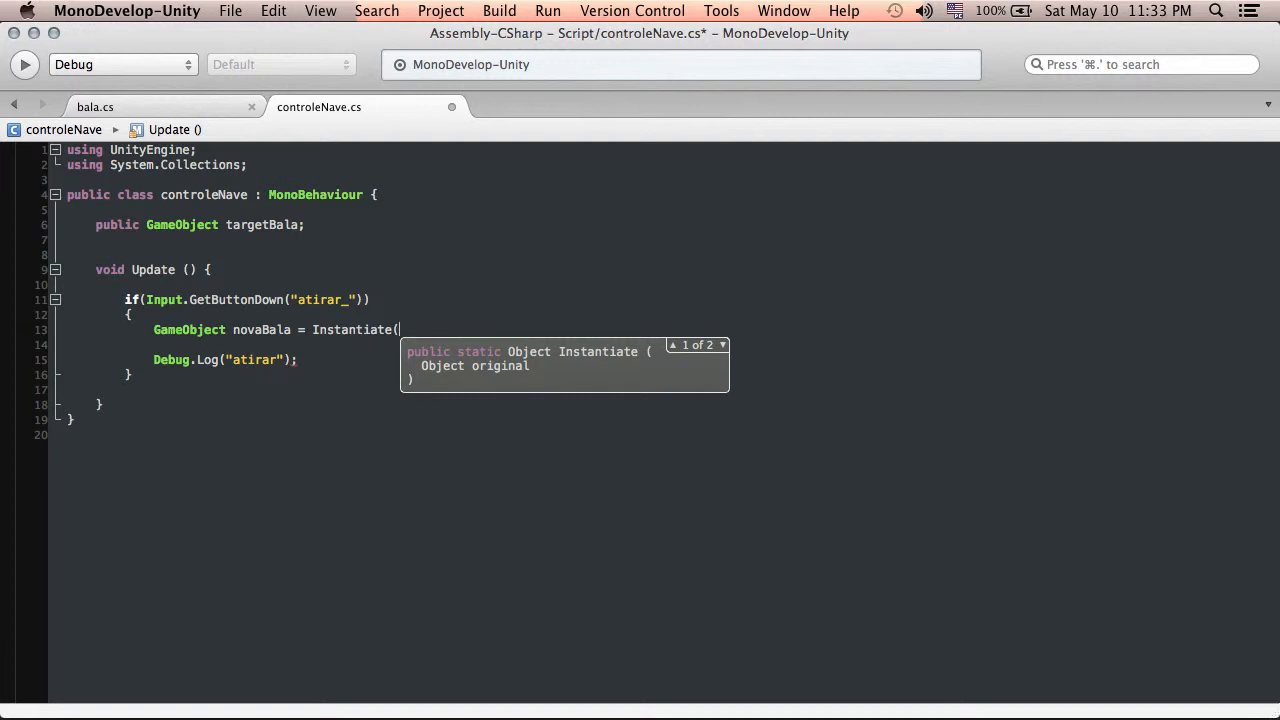
text(Resources.lo)
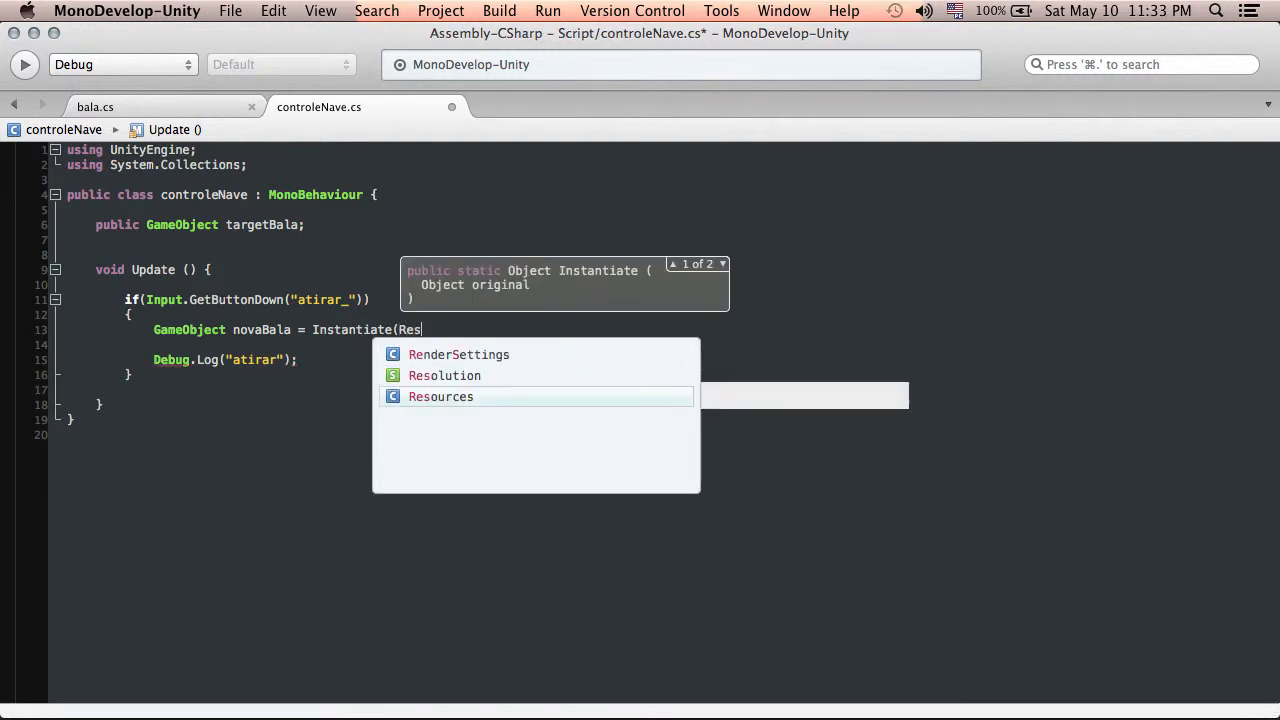
key(Return)
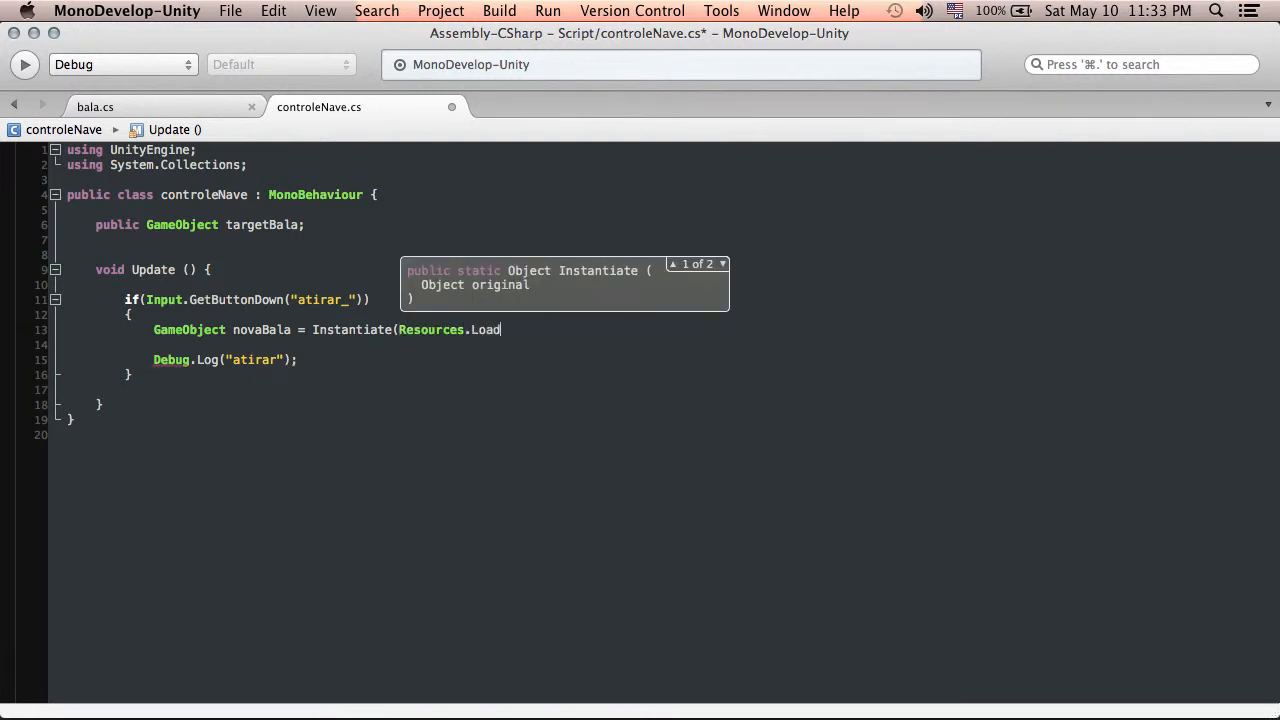
Check the Resources and Objetos folders in Unity, and give Resources.Load parentheses with an empty string in the script
key(super+Tab)
click(56, 540)
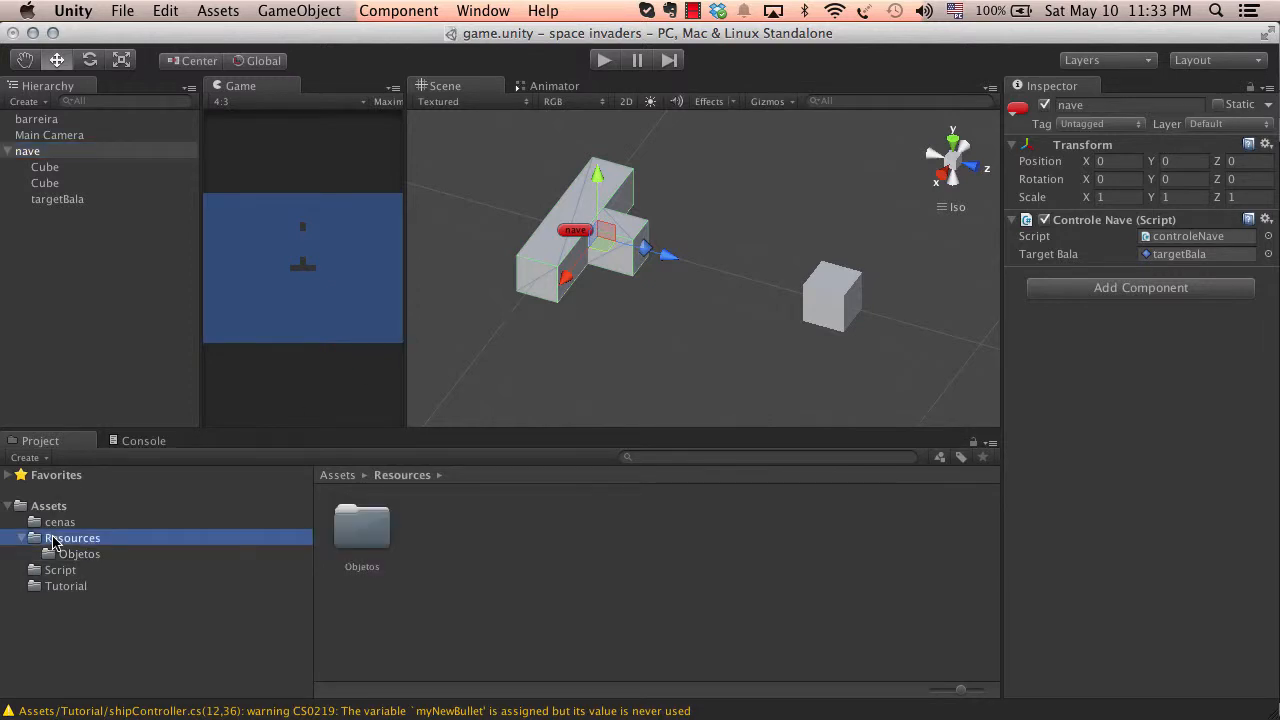
click(82, 554)
key(super+Tab)
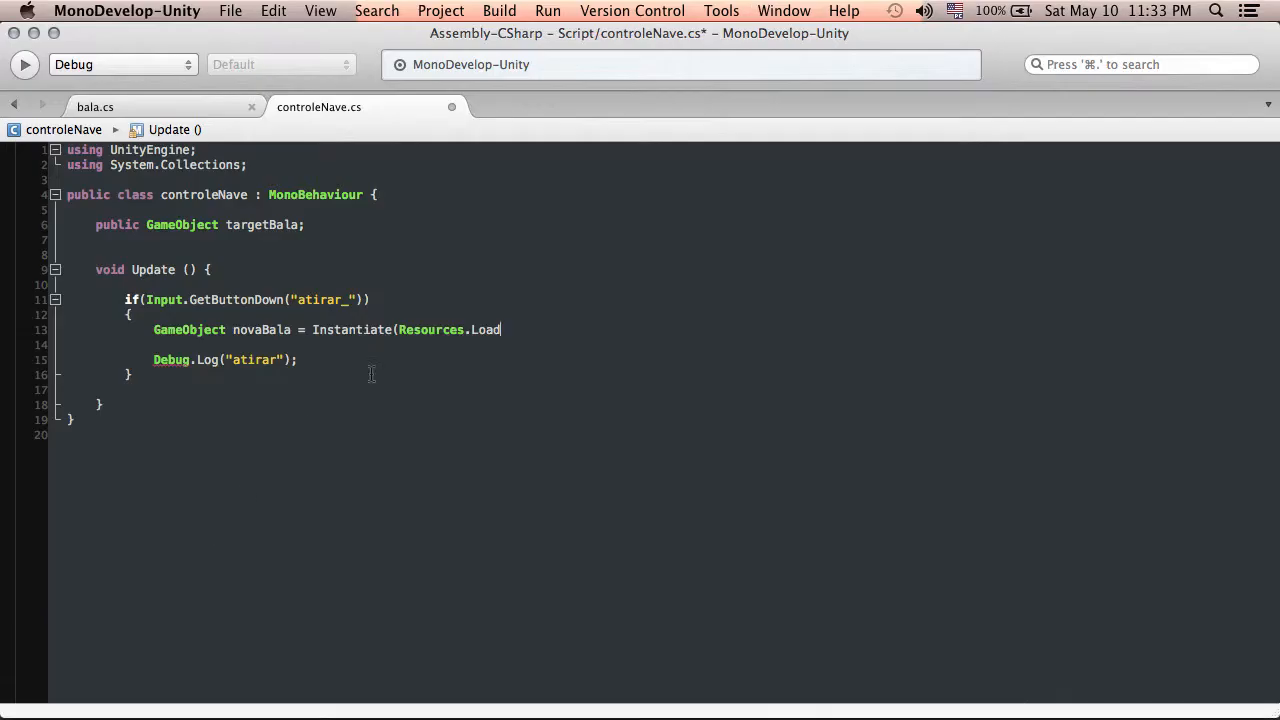
text(())
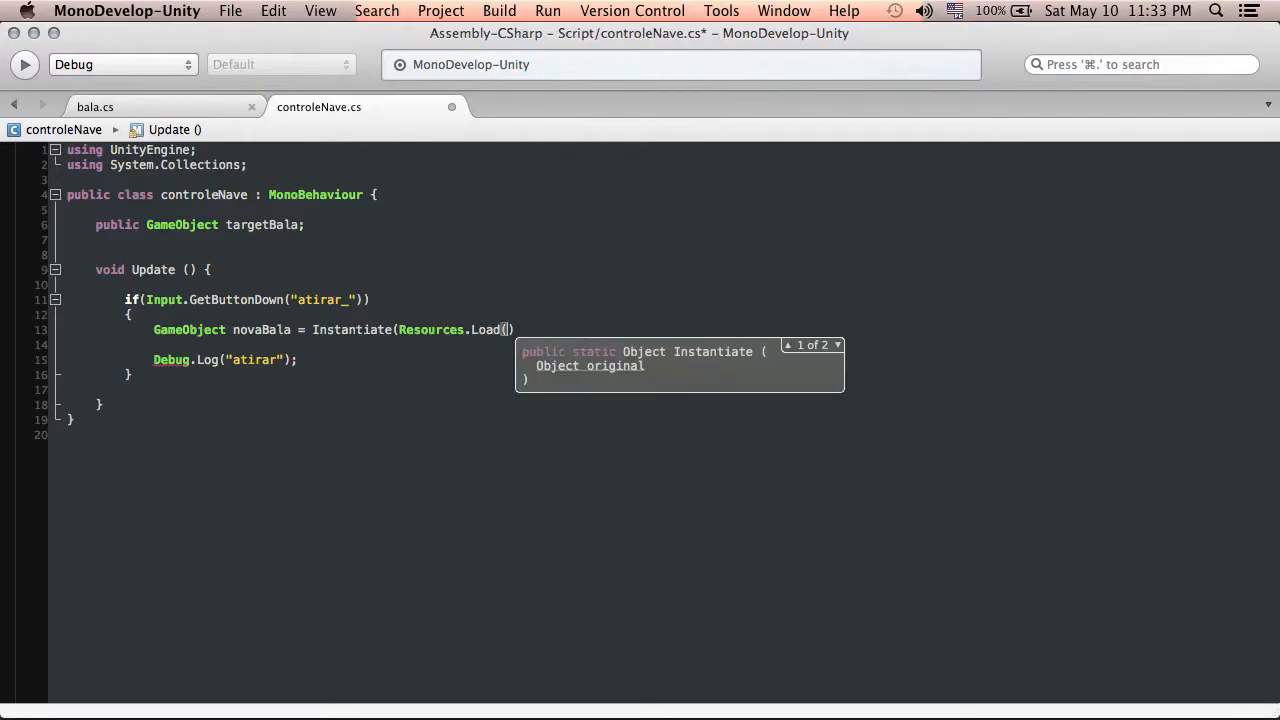
text("")
drag(152, 328, 522, 328)
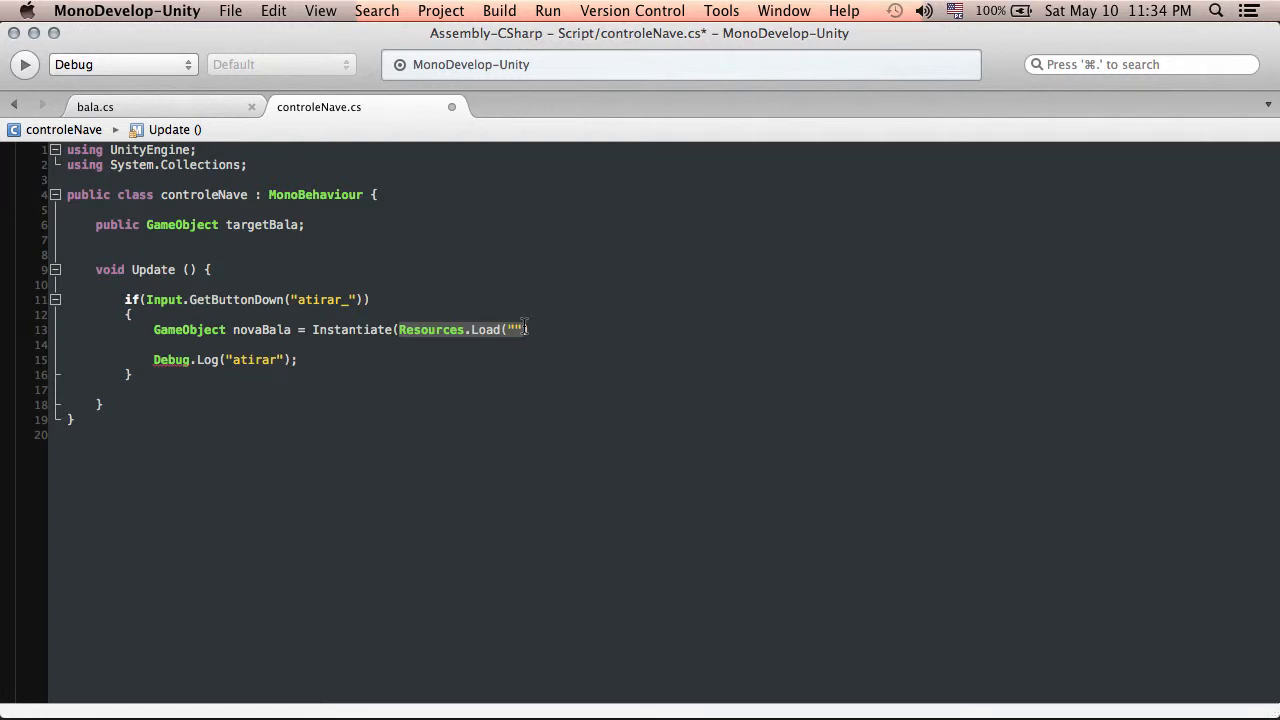
Check the bala prefab in Unity, enter "Objetos/bala" as the Resources.Load path in MonoDevelop, and save the script
key(super+Tab)
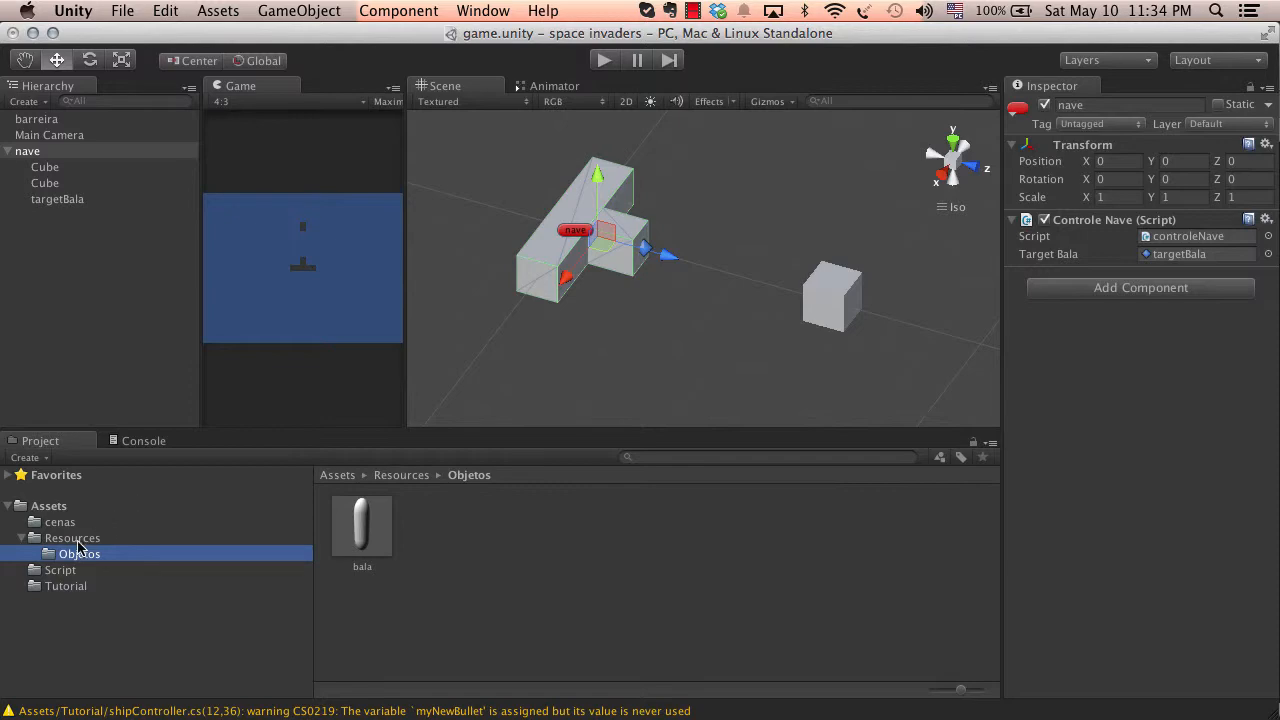
click(382, 534)
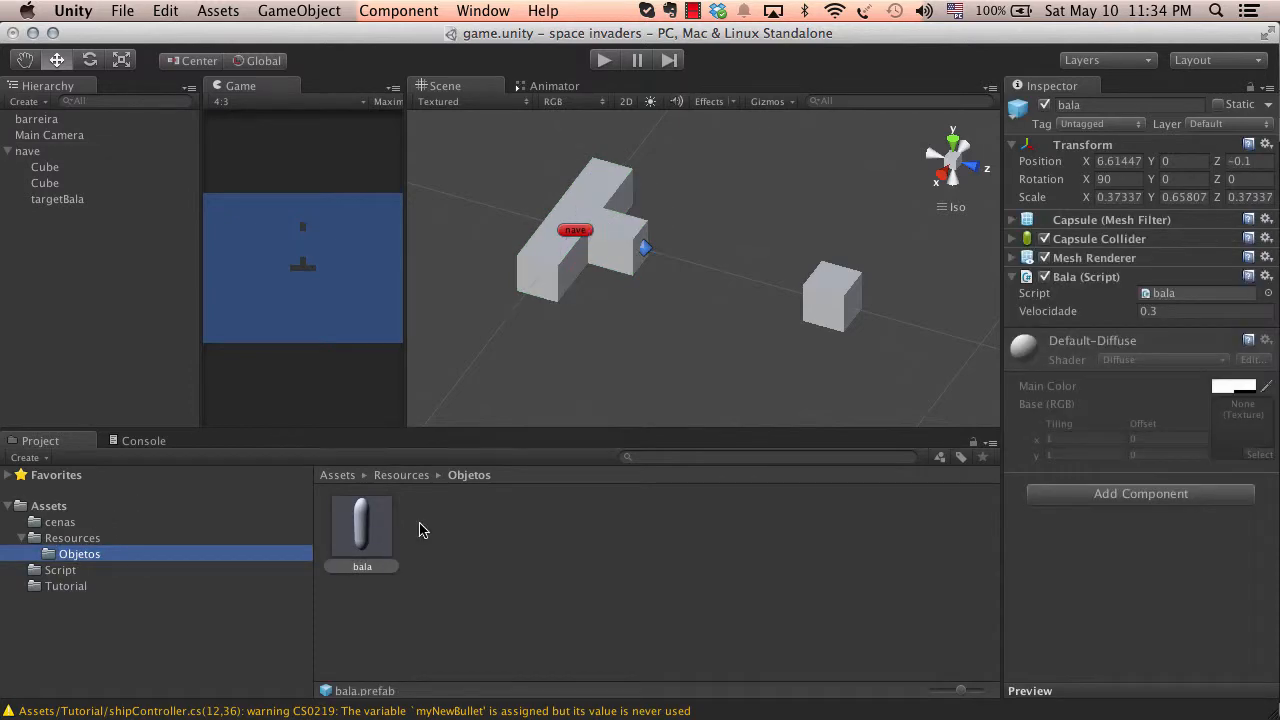
key(super+Tab)
text(Obje)
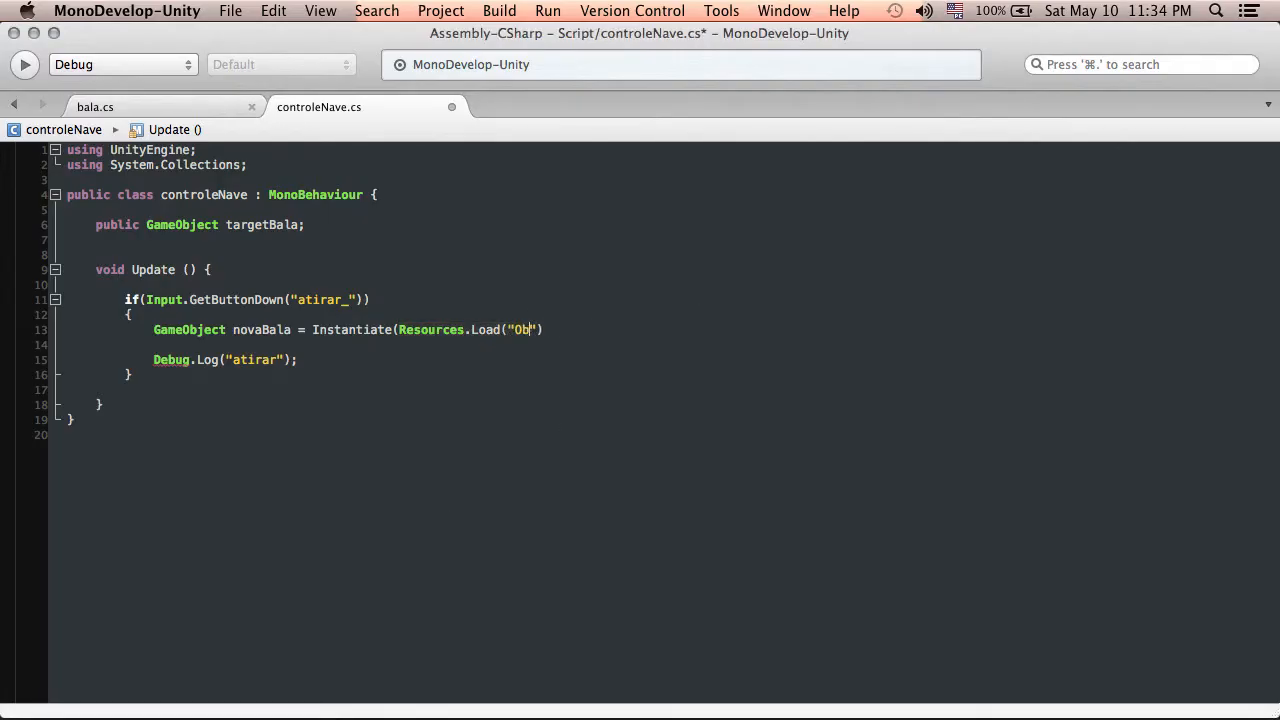
text(tos/bala)
key(super+Tab)
key(super+Tab)
key(super+s)
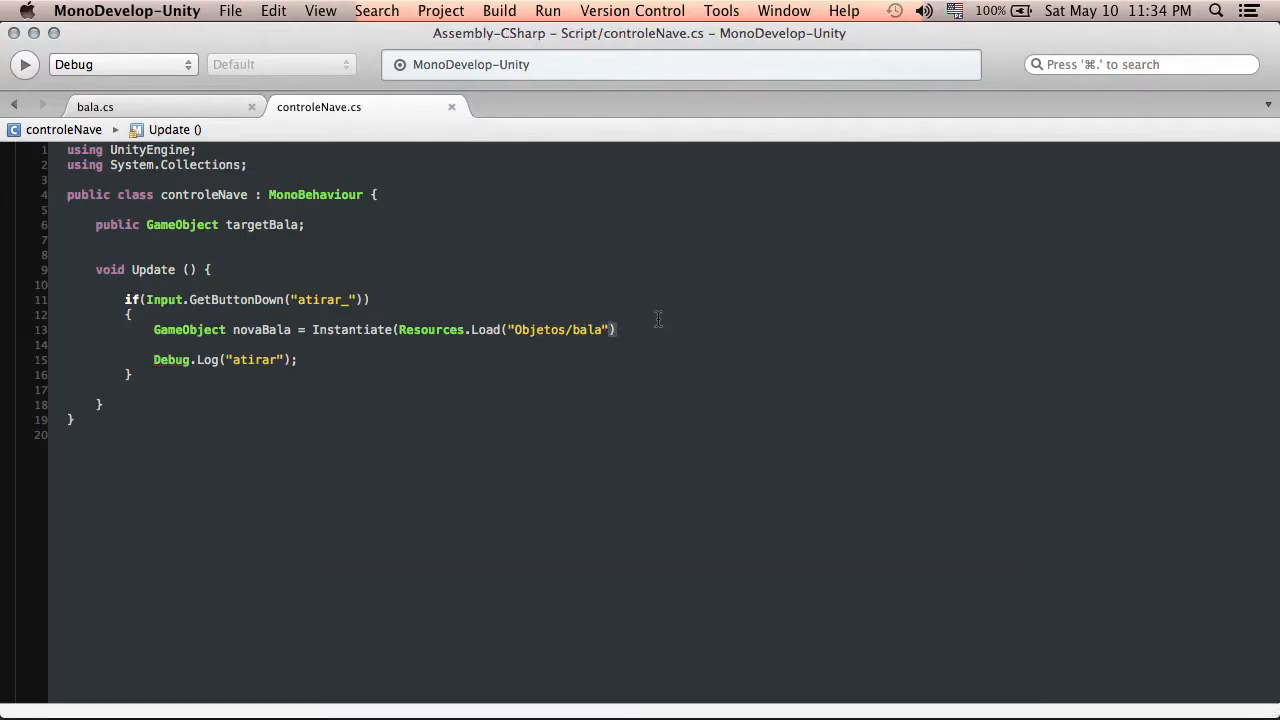
Add targetBala.transform.position as the second argument of the Instantiate call and save the script along the way
click(658, 324)
text(,)
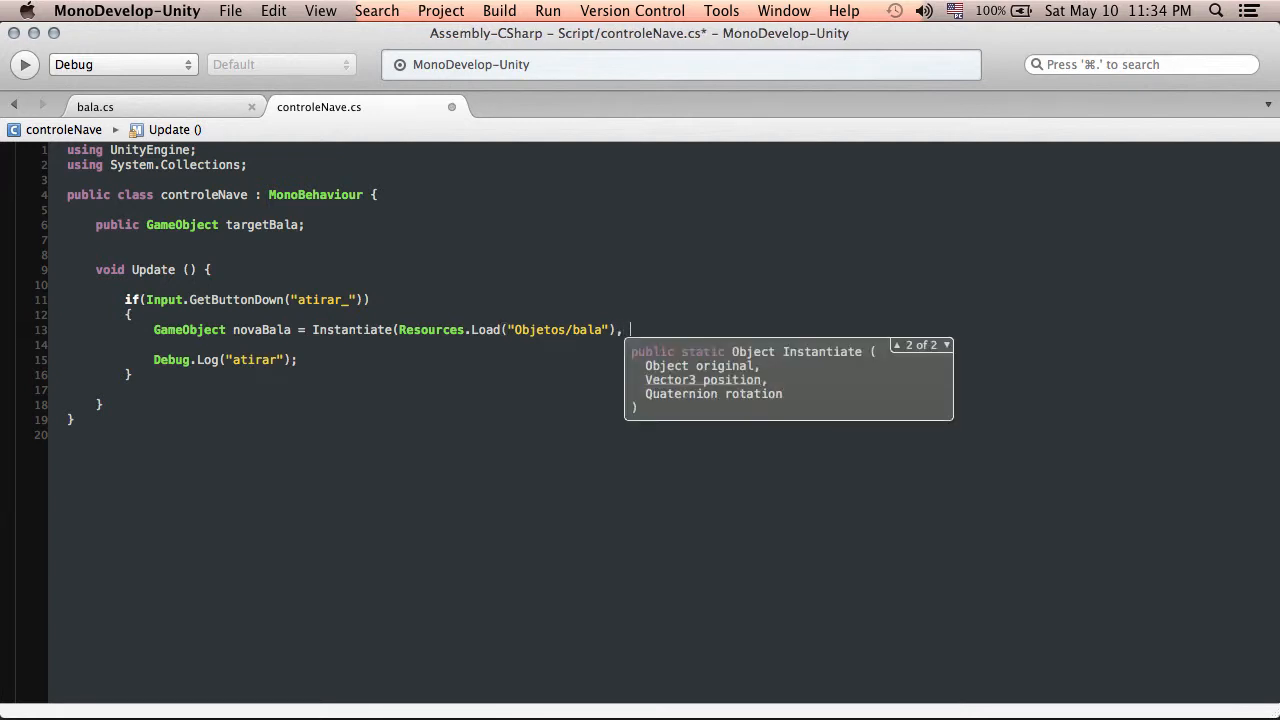
key(super+s)
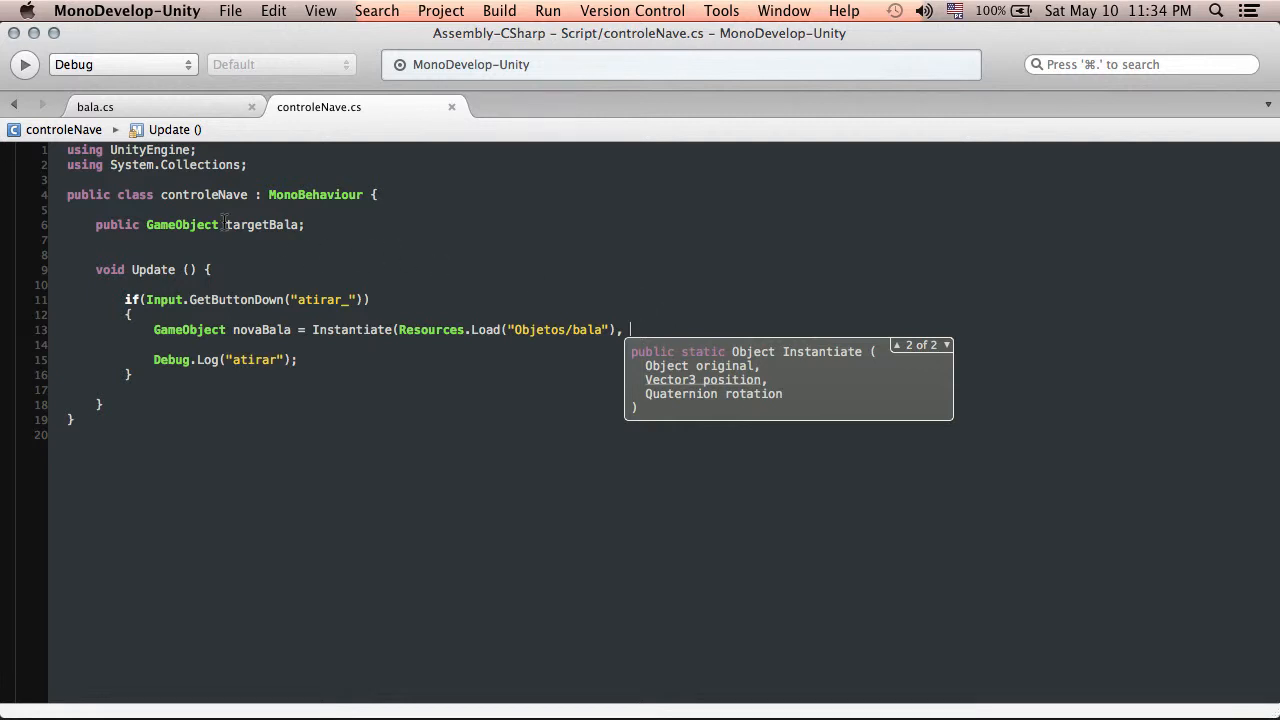
text(targ)
key(Return)
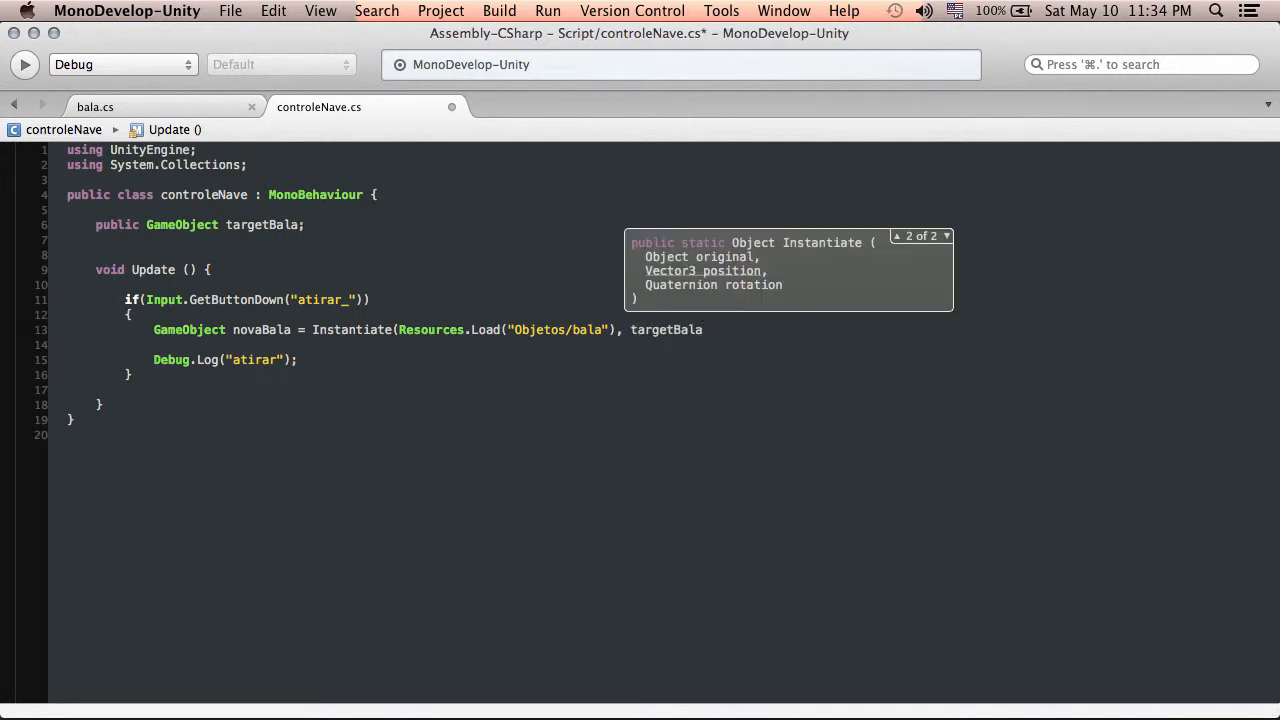
text(.p)
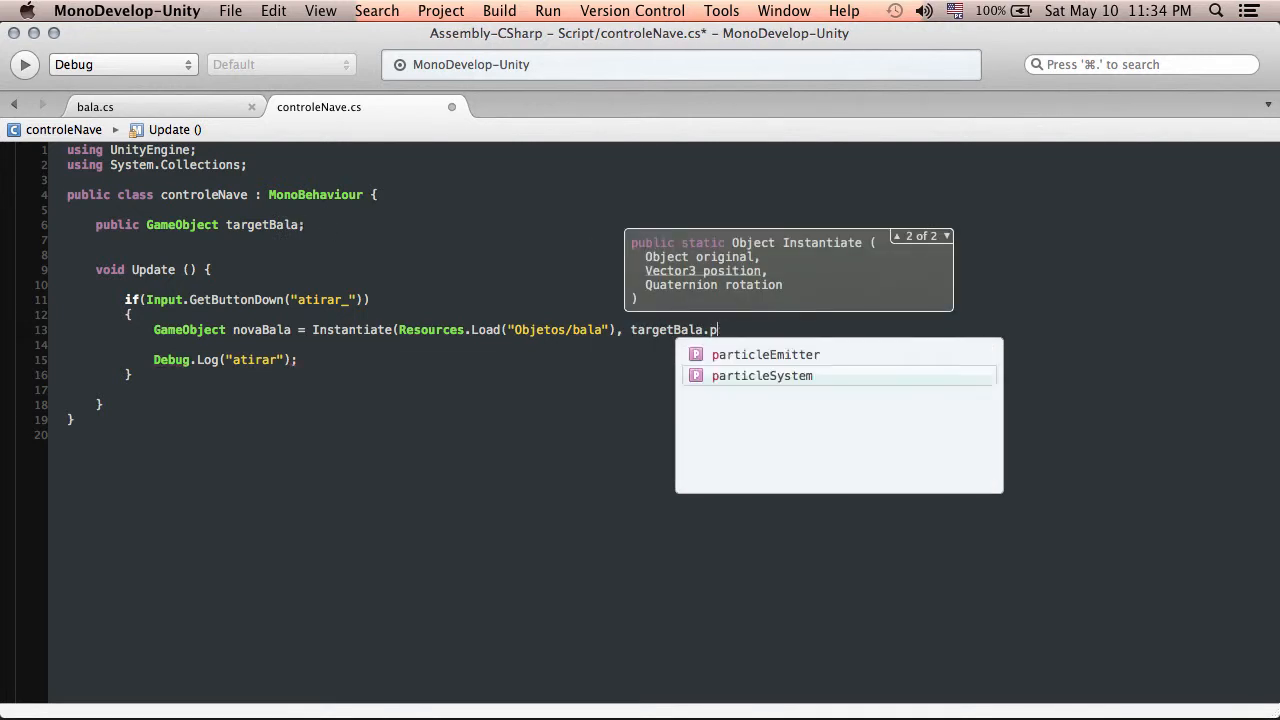
key(BackSpace)
text(tra)
key(Return)
text(.po)
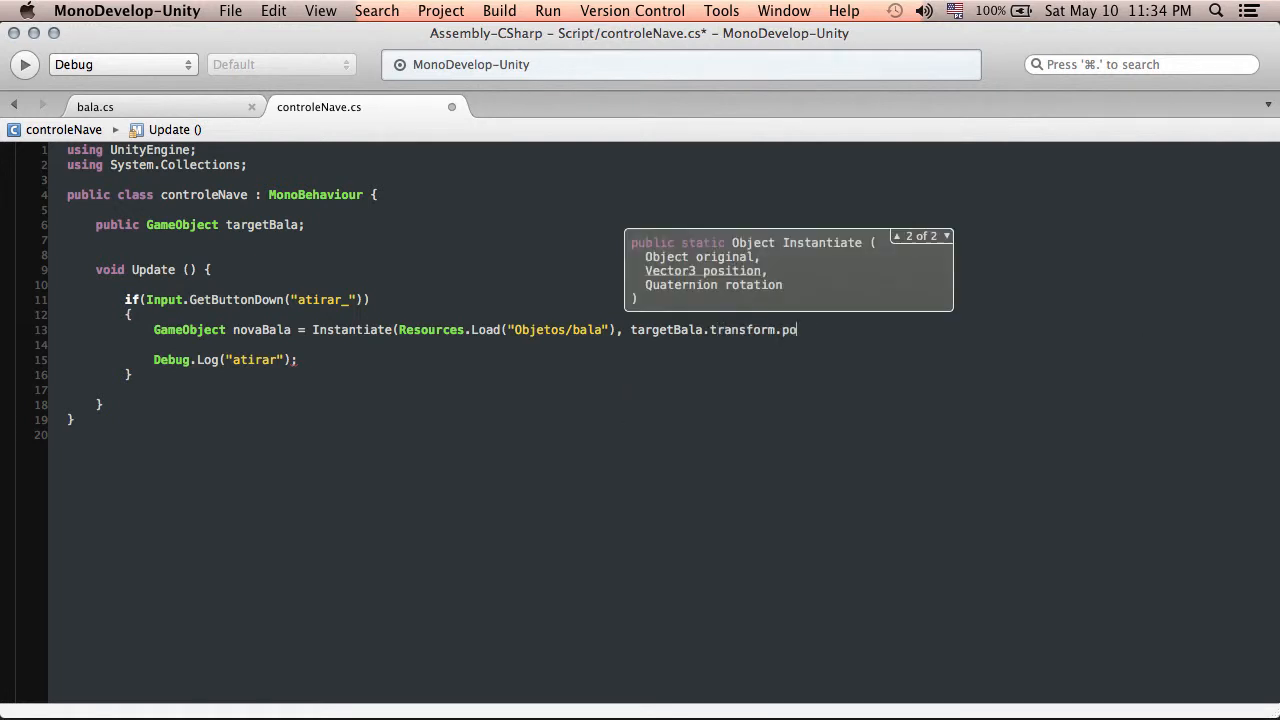
text(sition ,)
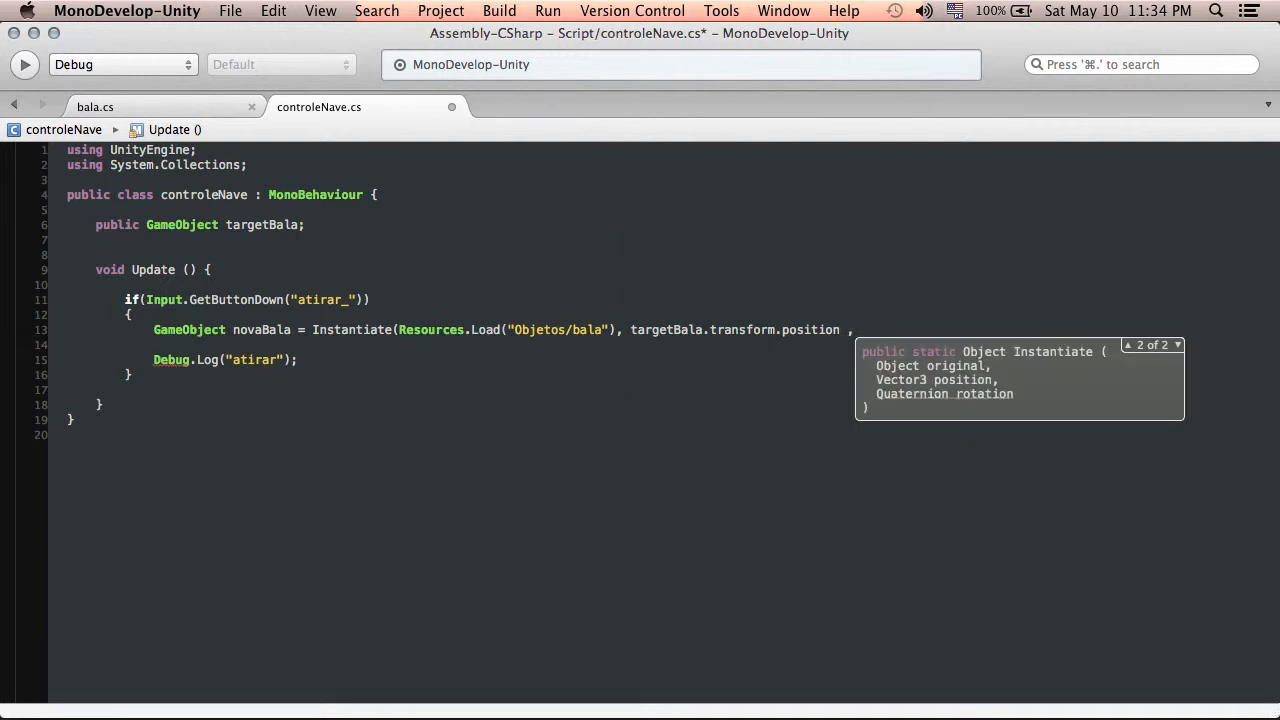
Add targetBala.transform.rotation as the third argument and close the Instantiate call's parentheses
text( tar)
key(Return)
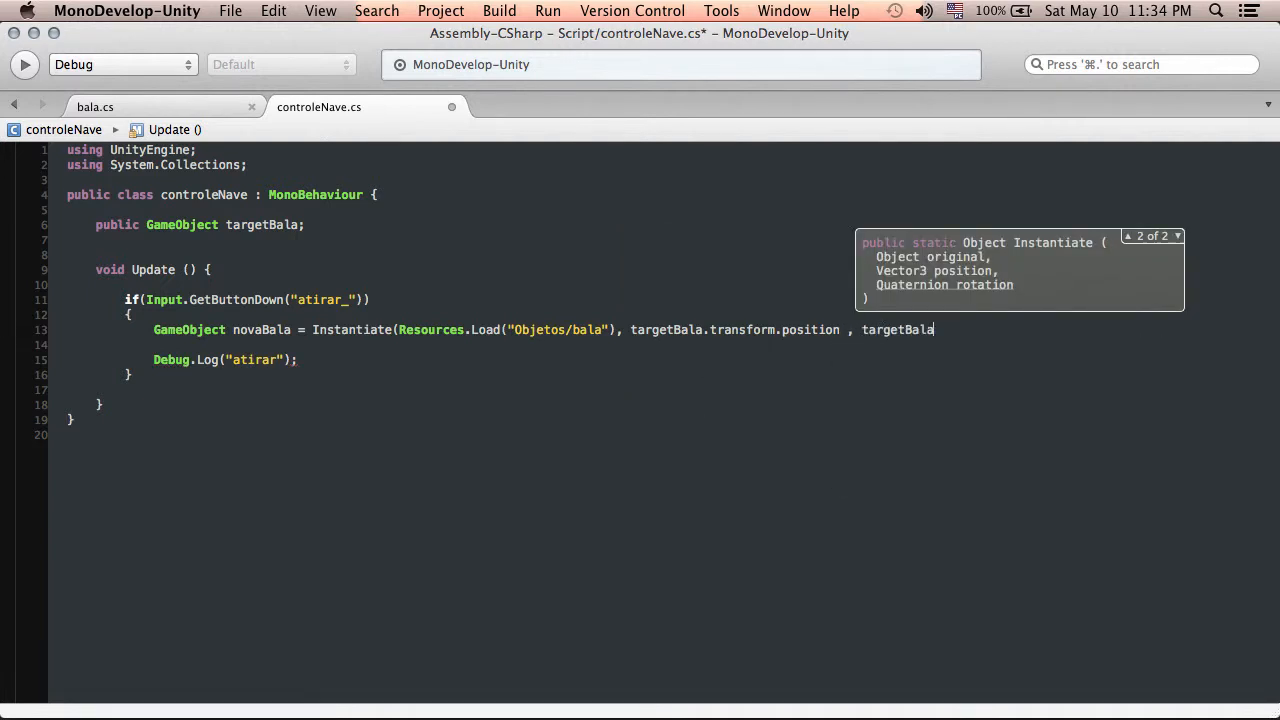
text(.p)
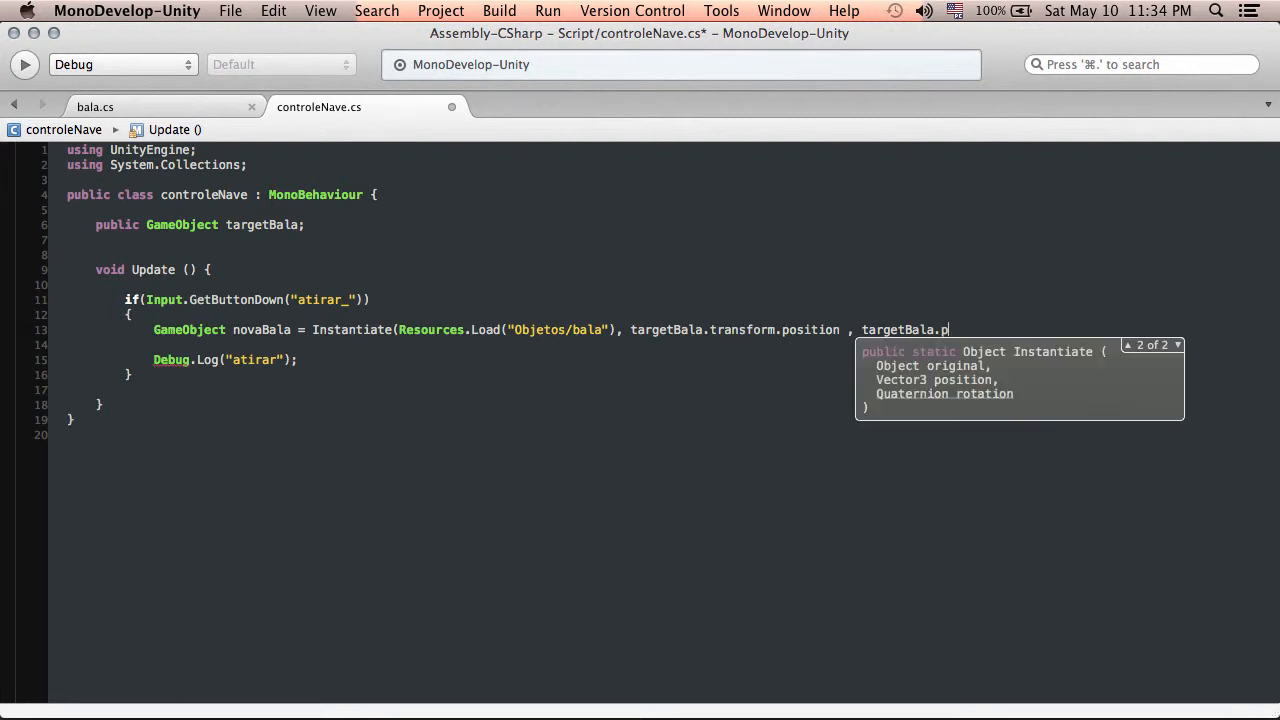
key(BackSpace)
text(tra)
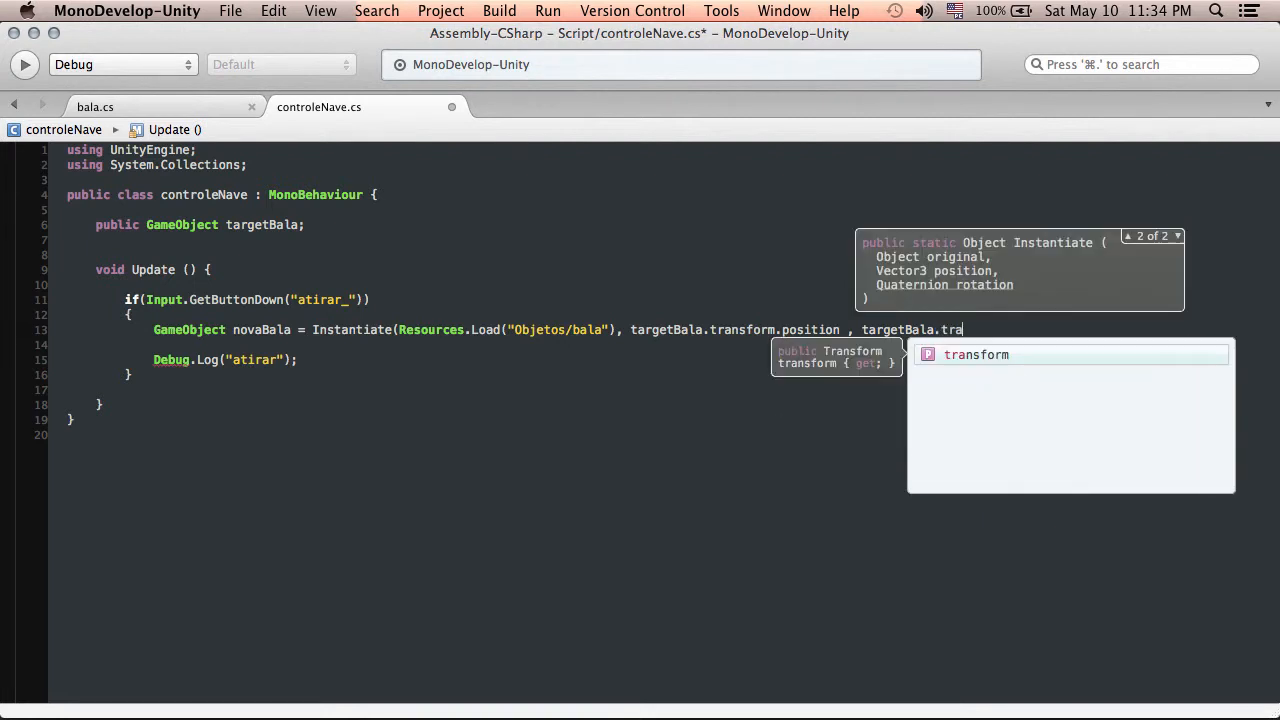
key(Return)
text(.rota)
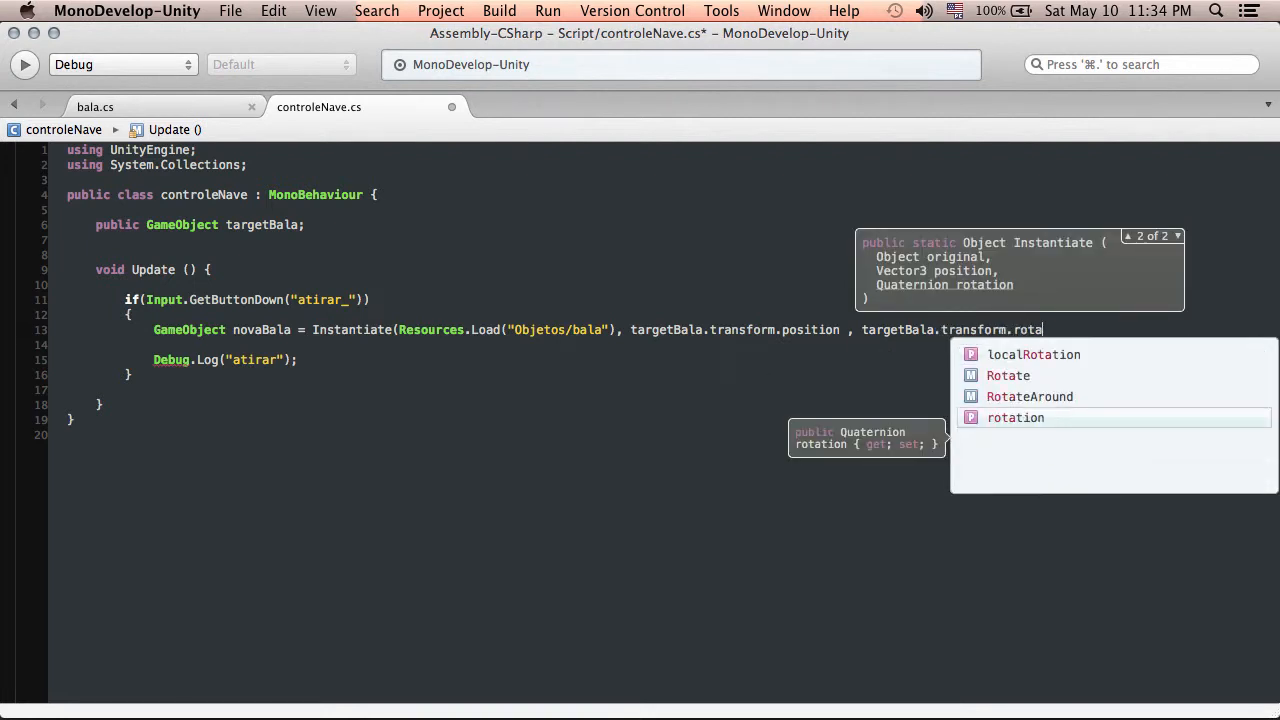
key(Return)
text())
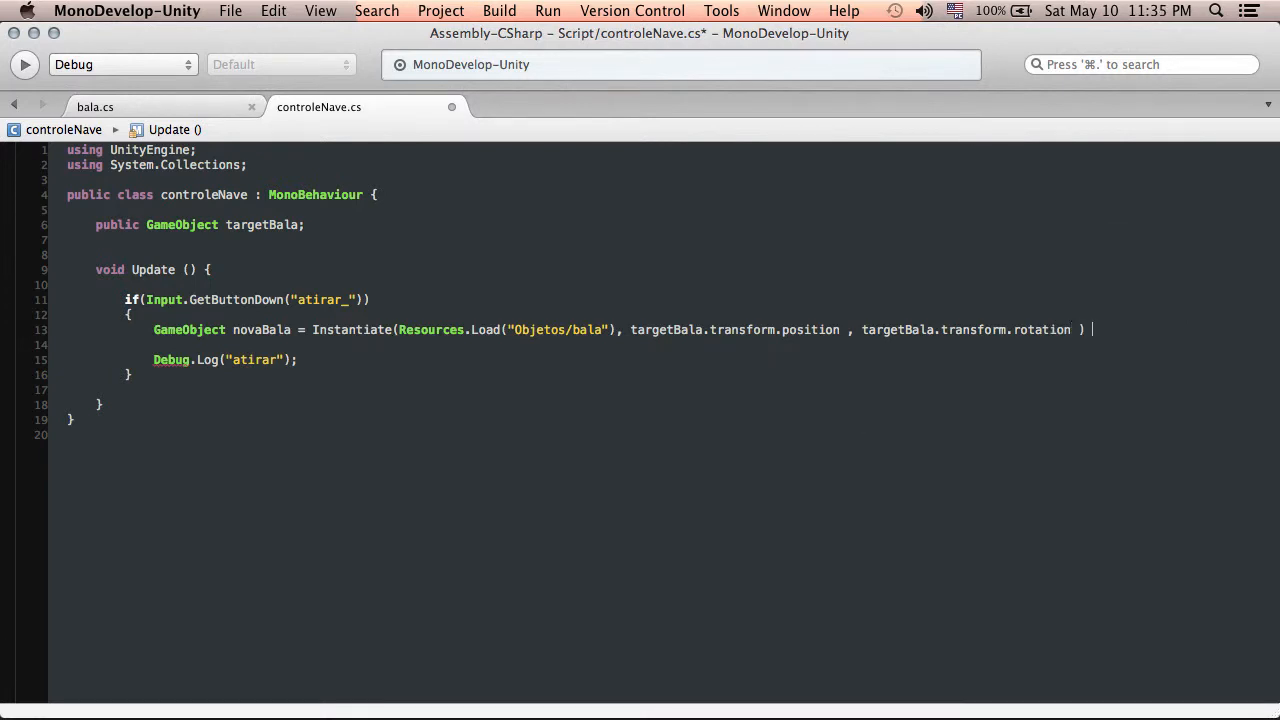
Cast the Instantiate result with "as GameObject;" and save the controleNave script
text( as Gam)
key(Return)
key(super+s)
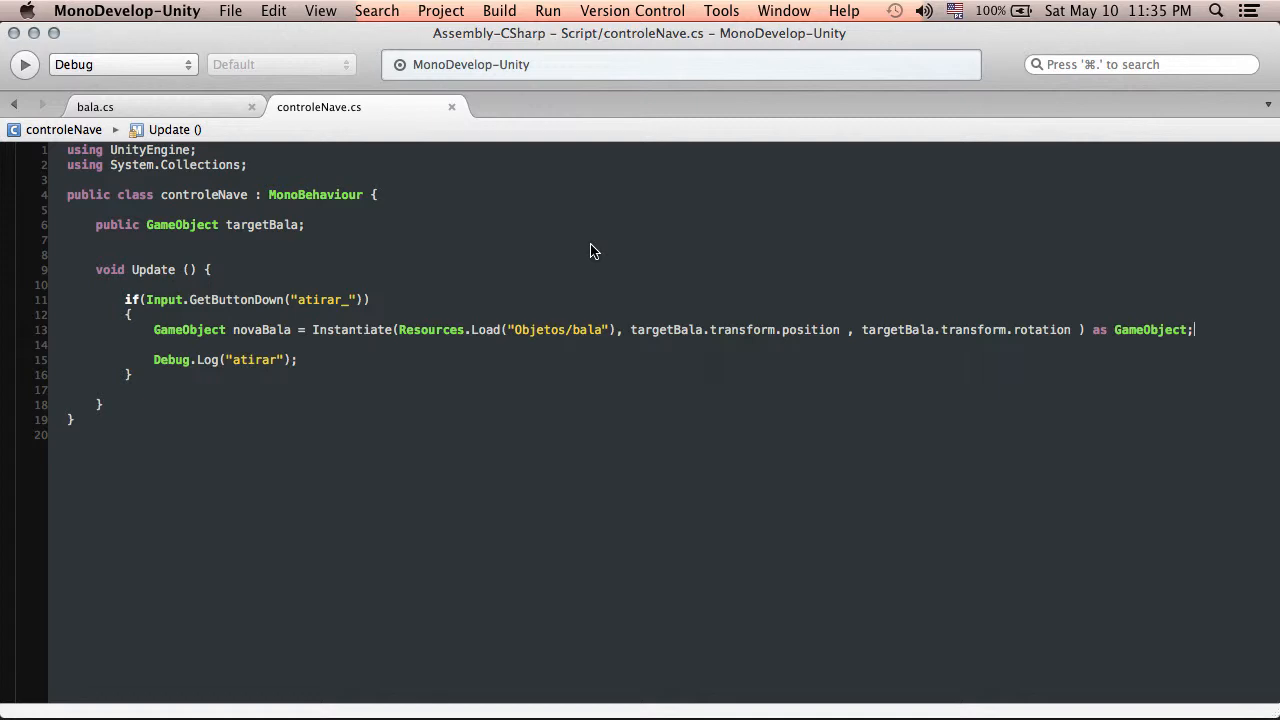
Switch to Unity, run the game, fire a few test shots, and stop it
key(super+Tab)
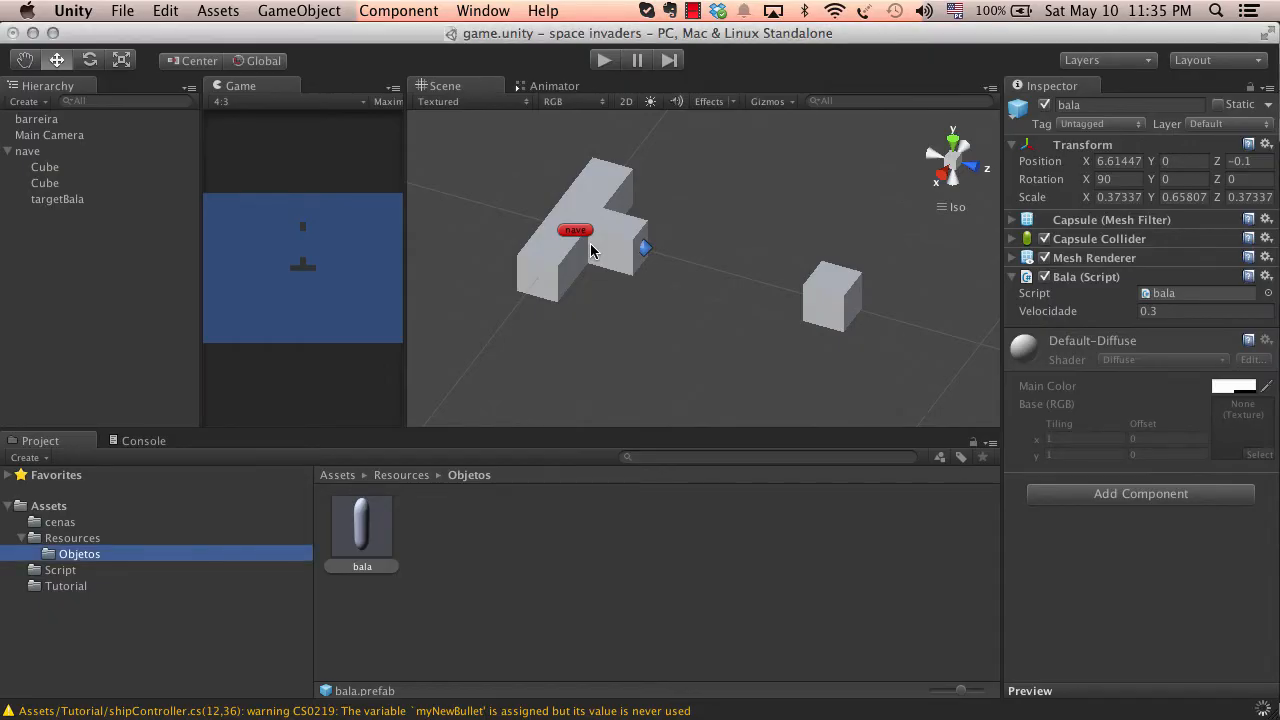
click(604, 61)
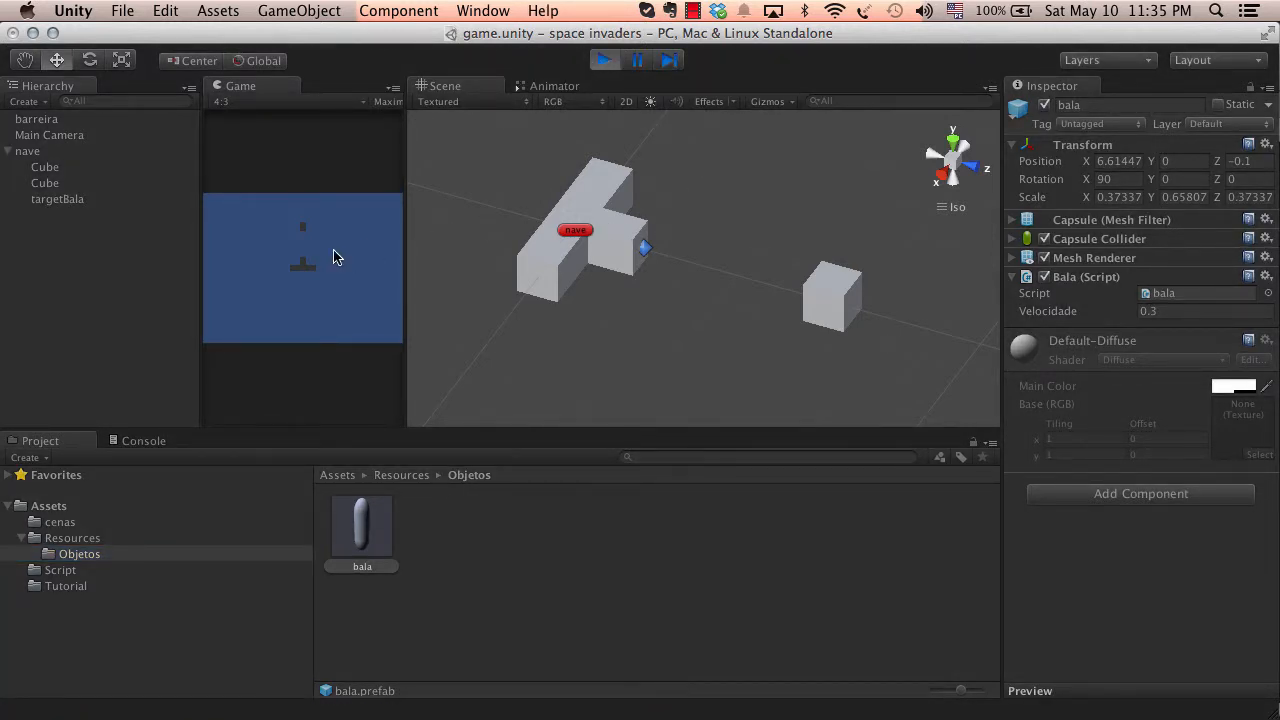
key(space)
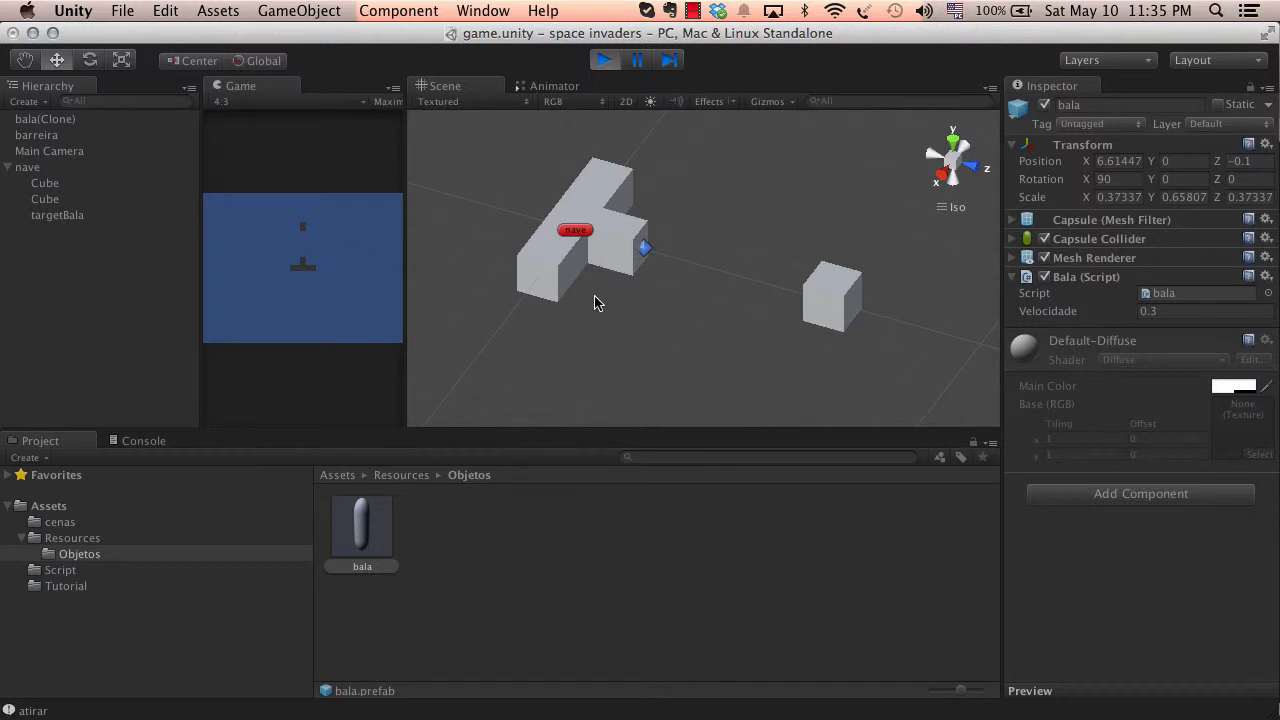
middle_drag(684, 283, 615, 284)
click(638, 282)
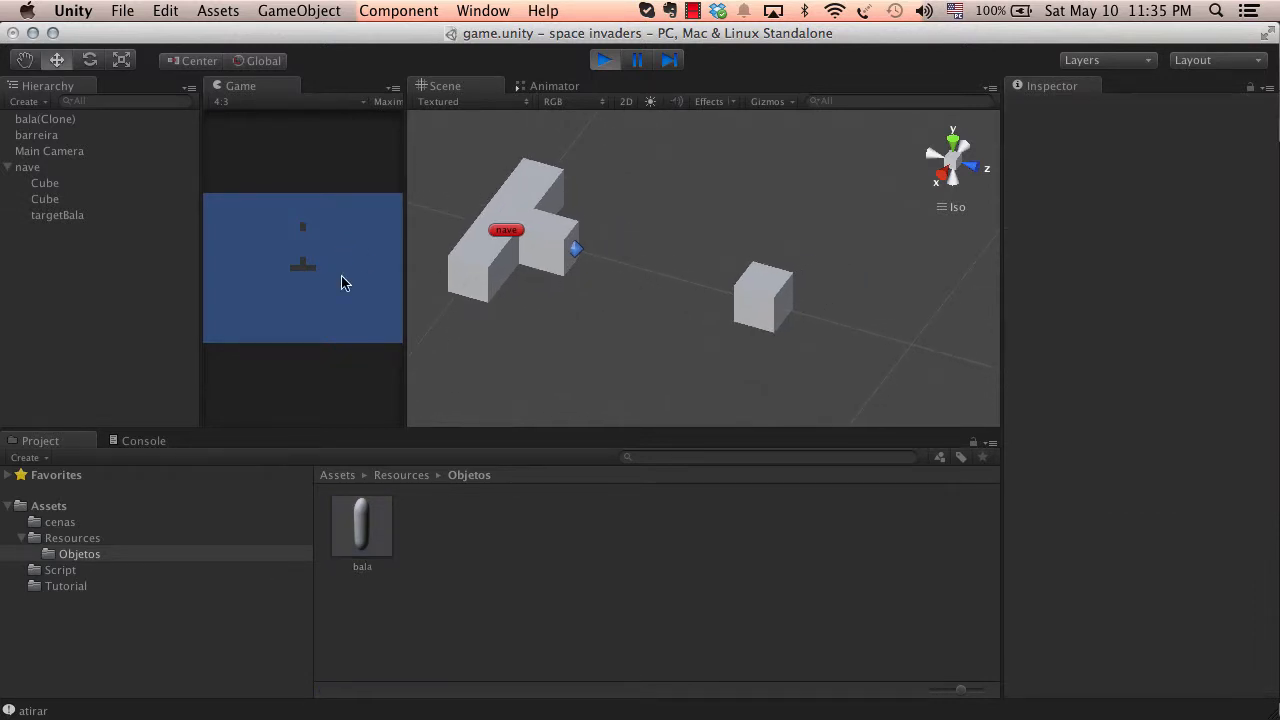
click(296, 282)
click(296, 283)
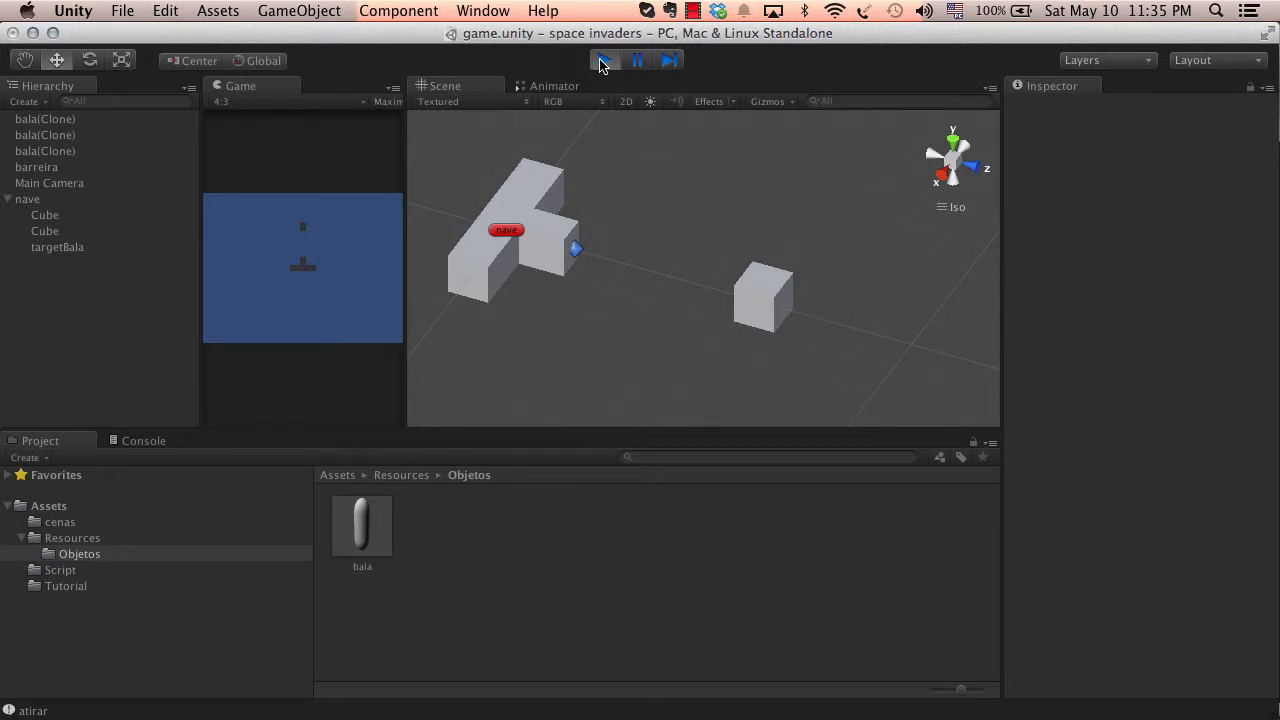
click(603, 60)
Select targetBala in front of the ship, examine its Transform values, and deselect it
scroll(650, 205, up, 4)
alt+drag(505, 279, 677, 240)
click(590, 255)
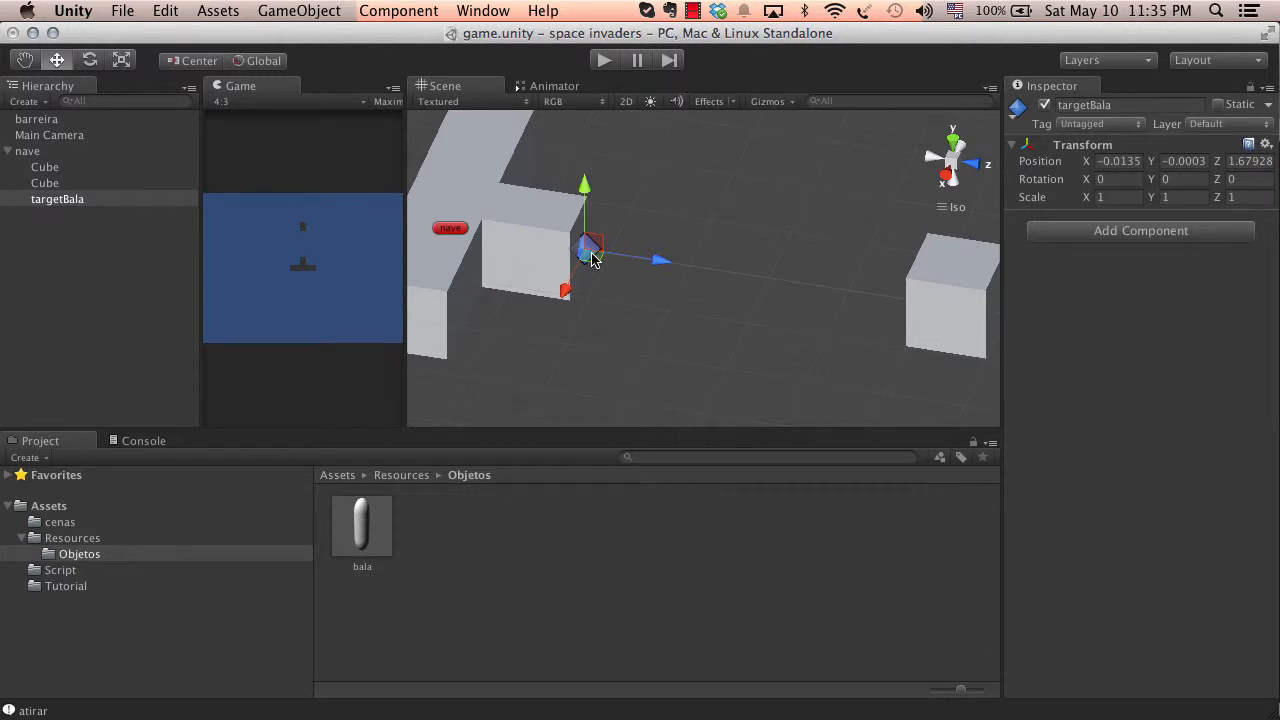
click(1140, 181)
scroll(796, 260, down, 3)
click(766, 257)
scroll(783, 246, down, 5)
Run the game again, fire repeated shots while watching the bullets in the Scene view, and stop it
click(604, 60)
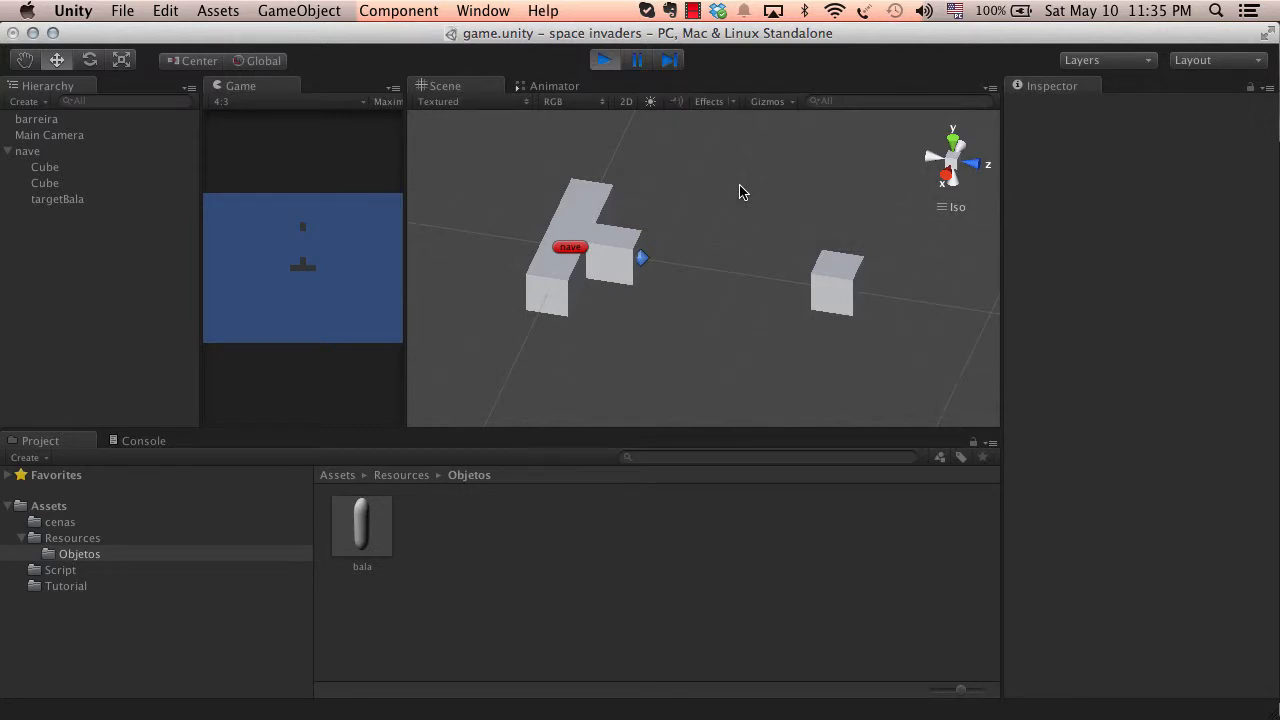
key(space)
key(space)
key(space)
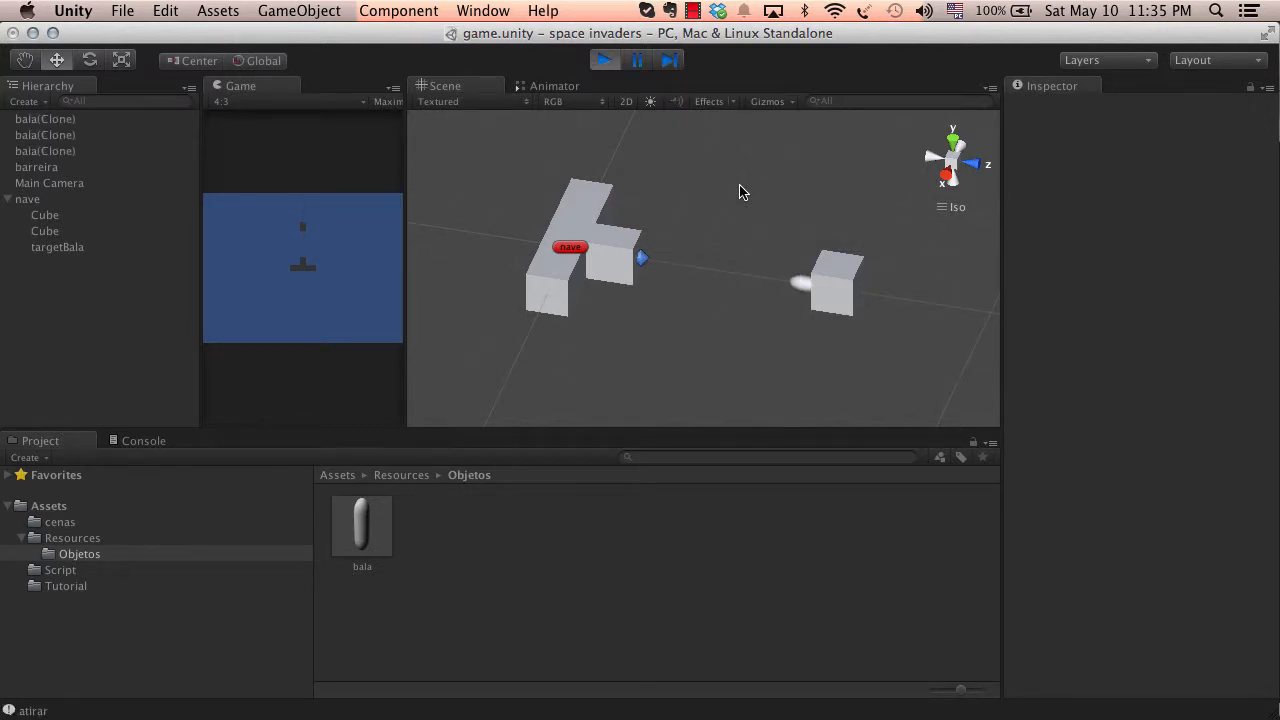
key(space)
key(space)
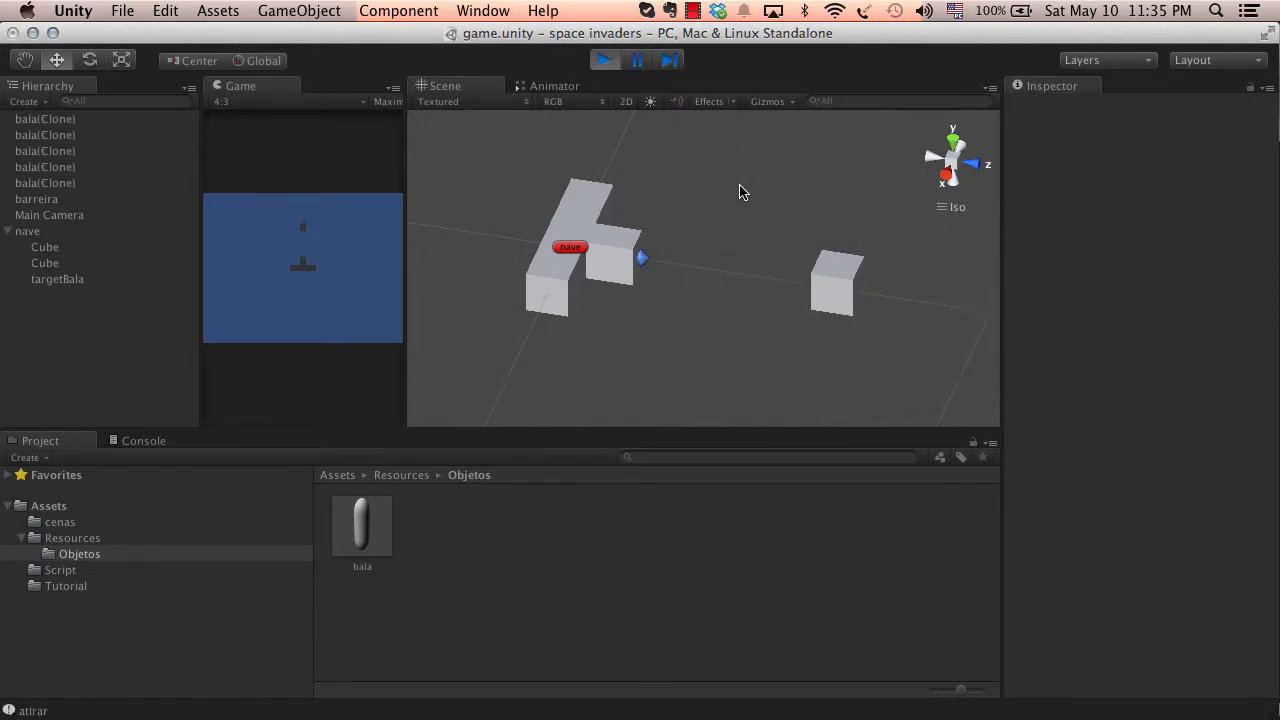
key(space)
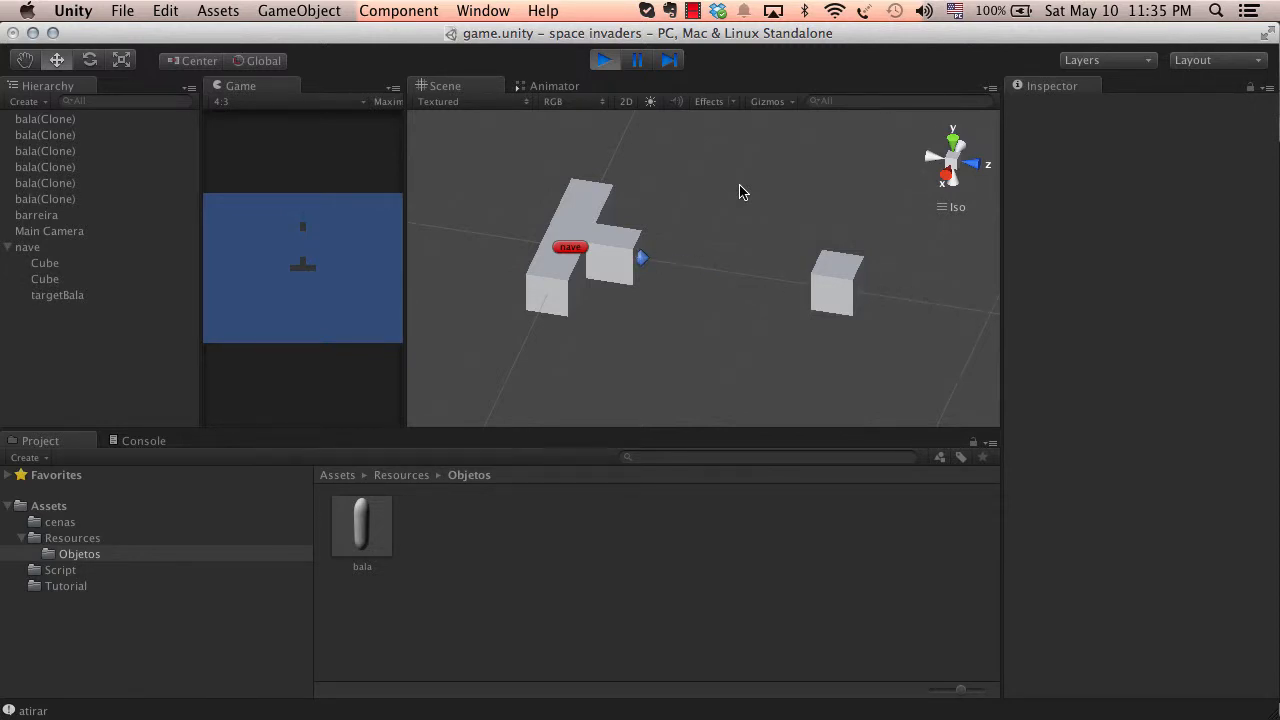
key(space)
key(space)
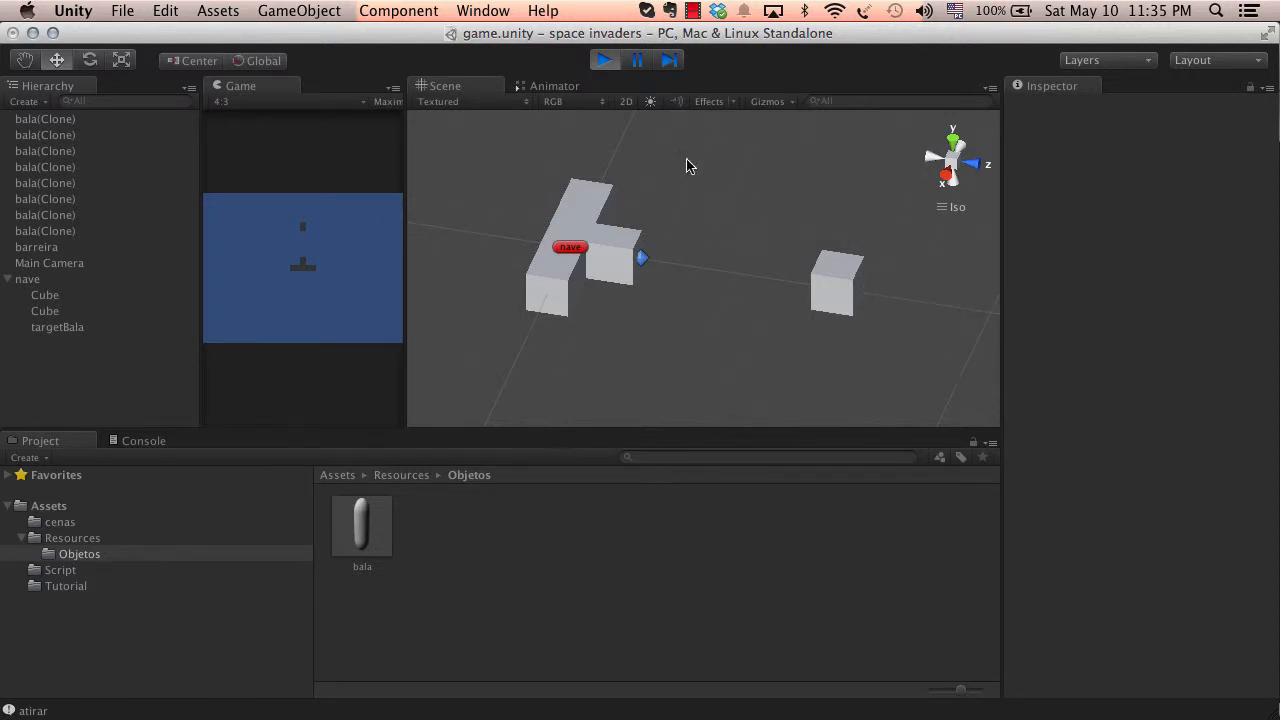
click(608, 61)
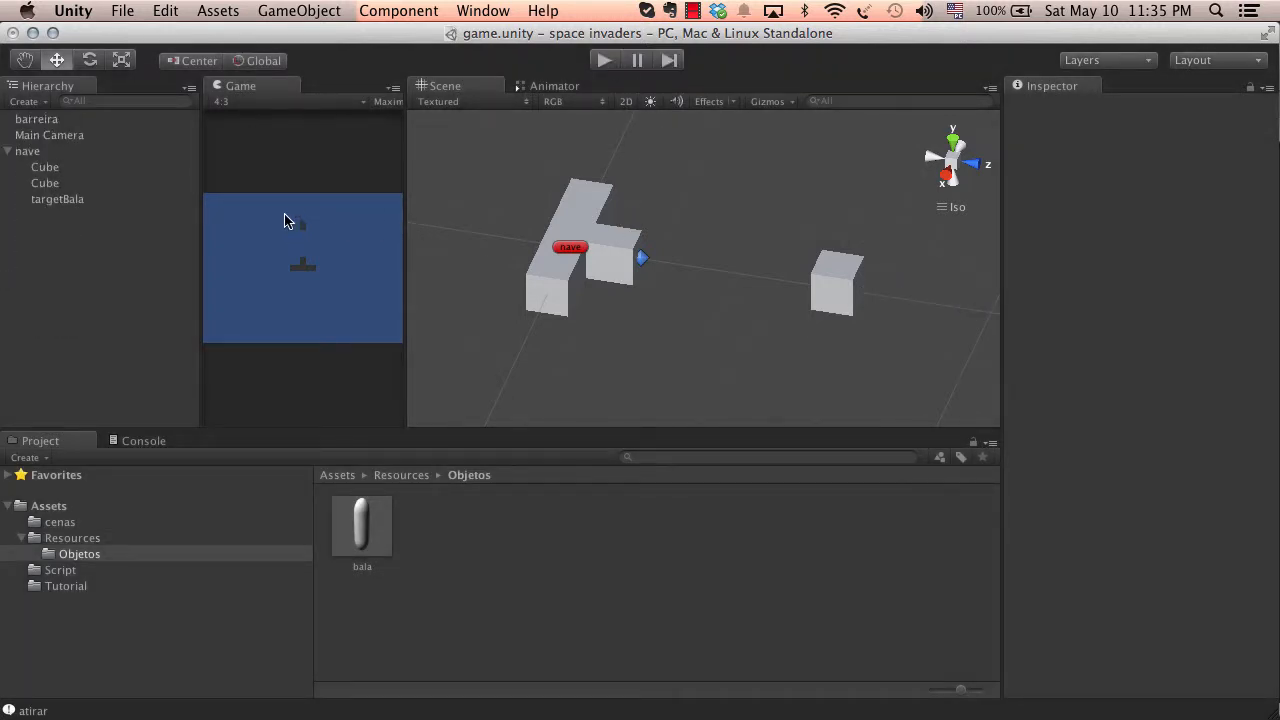
Fire shots in another test run, inspect the bala prefab and the first bala(Clone), and stop the game
click(604, 61)
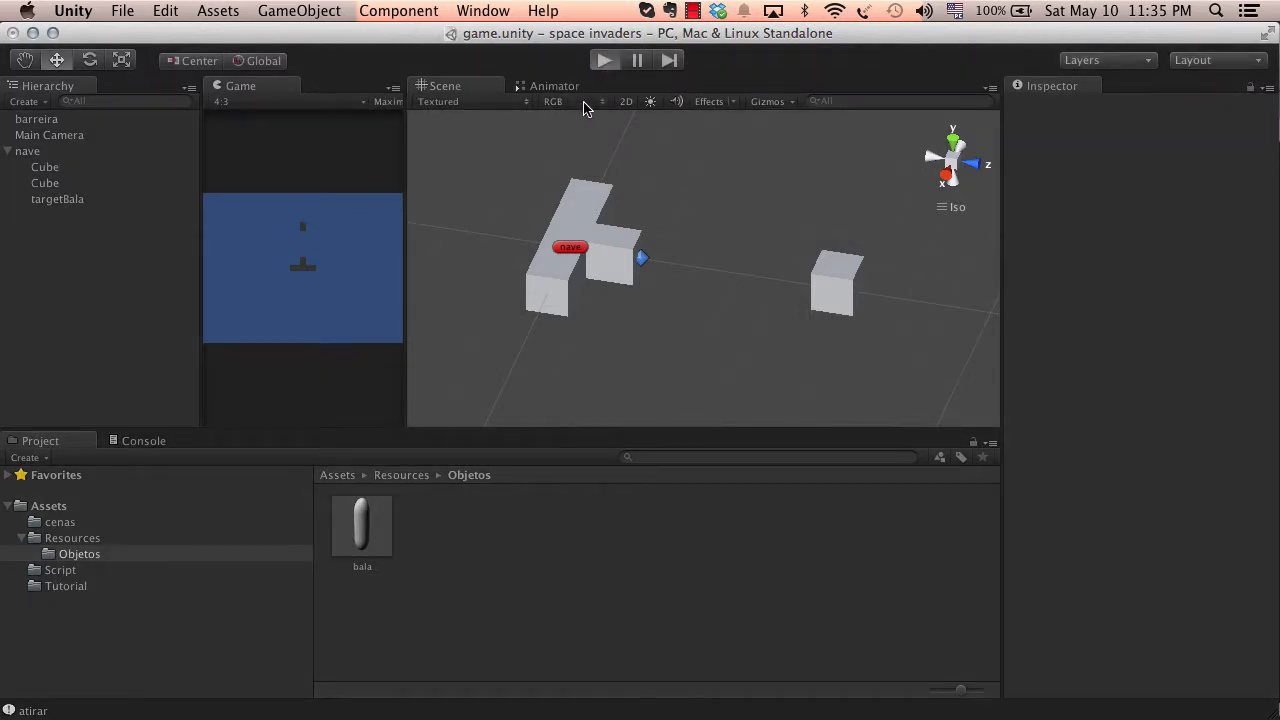
click(311, 249)
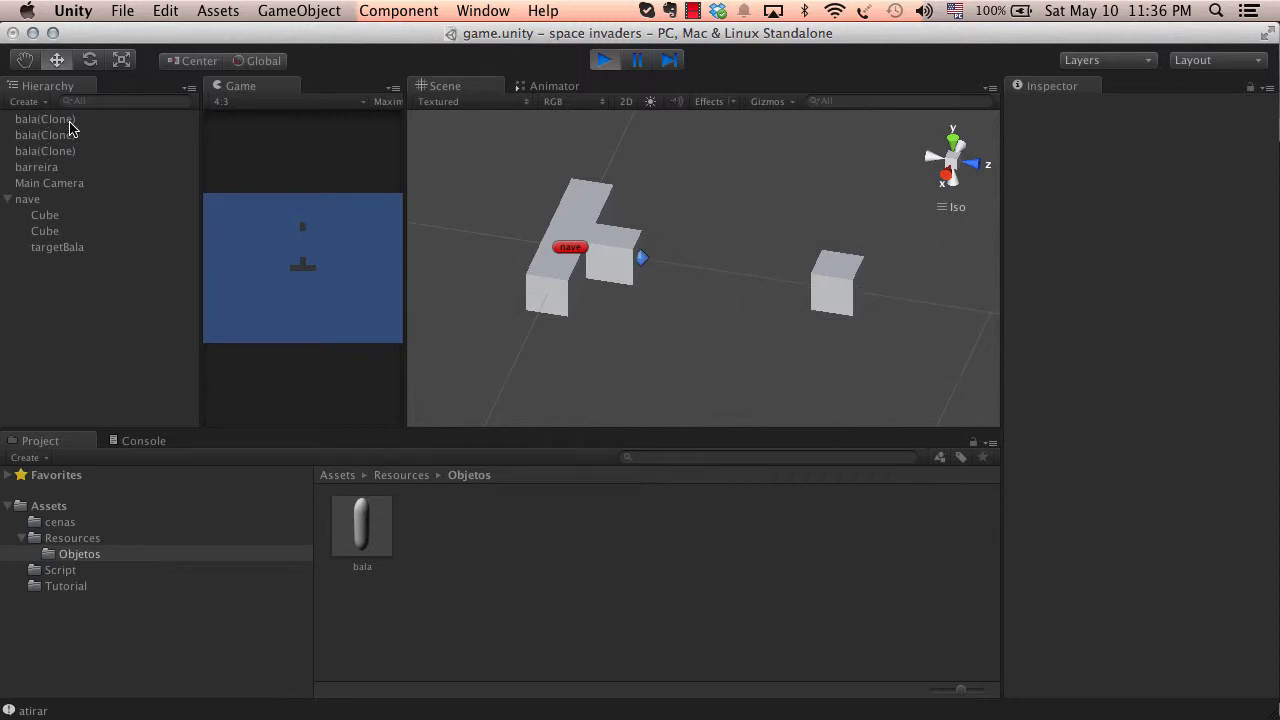
click(366, 531)
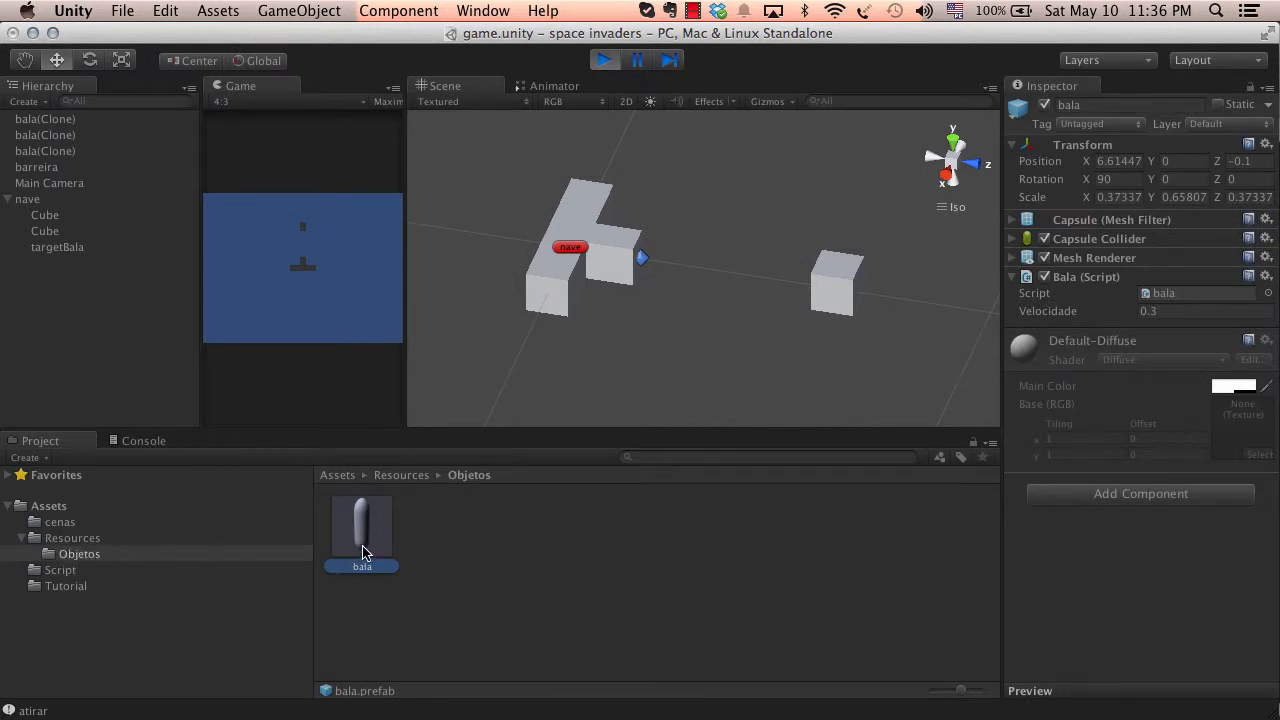
click(56, 120)
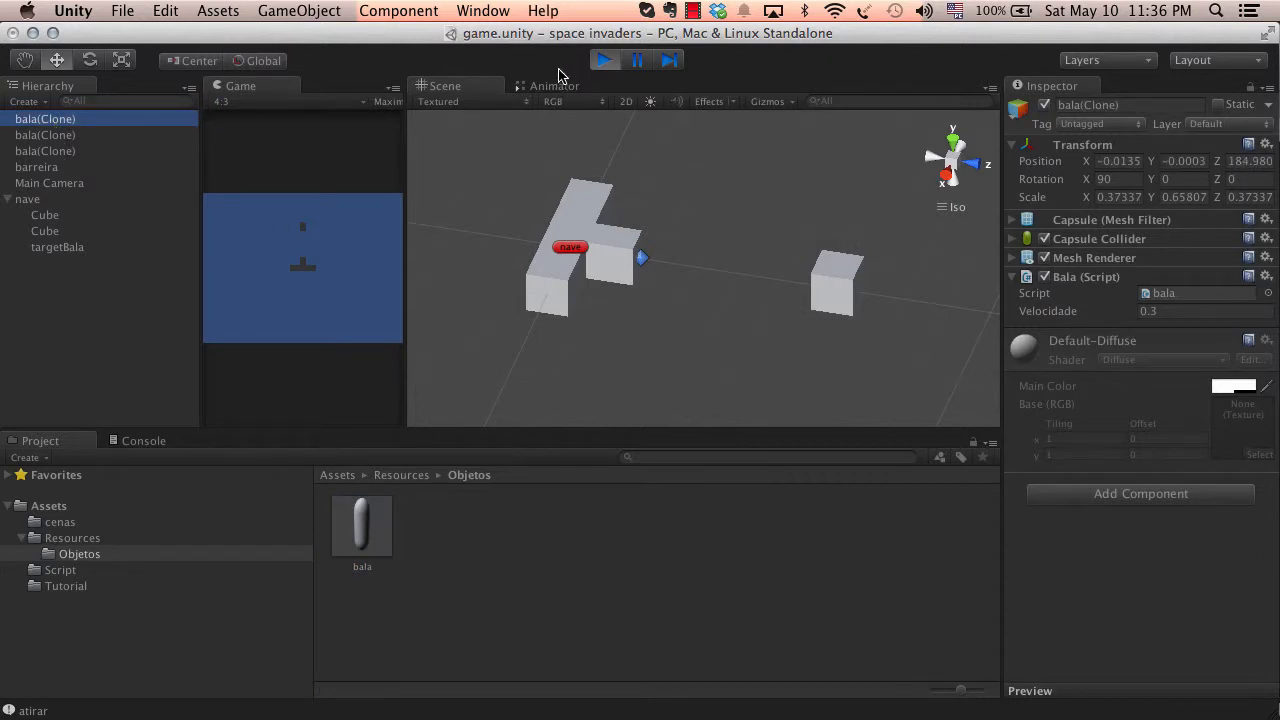
click(598, 66)
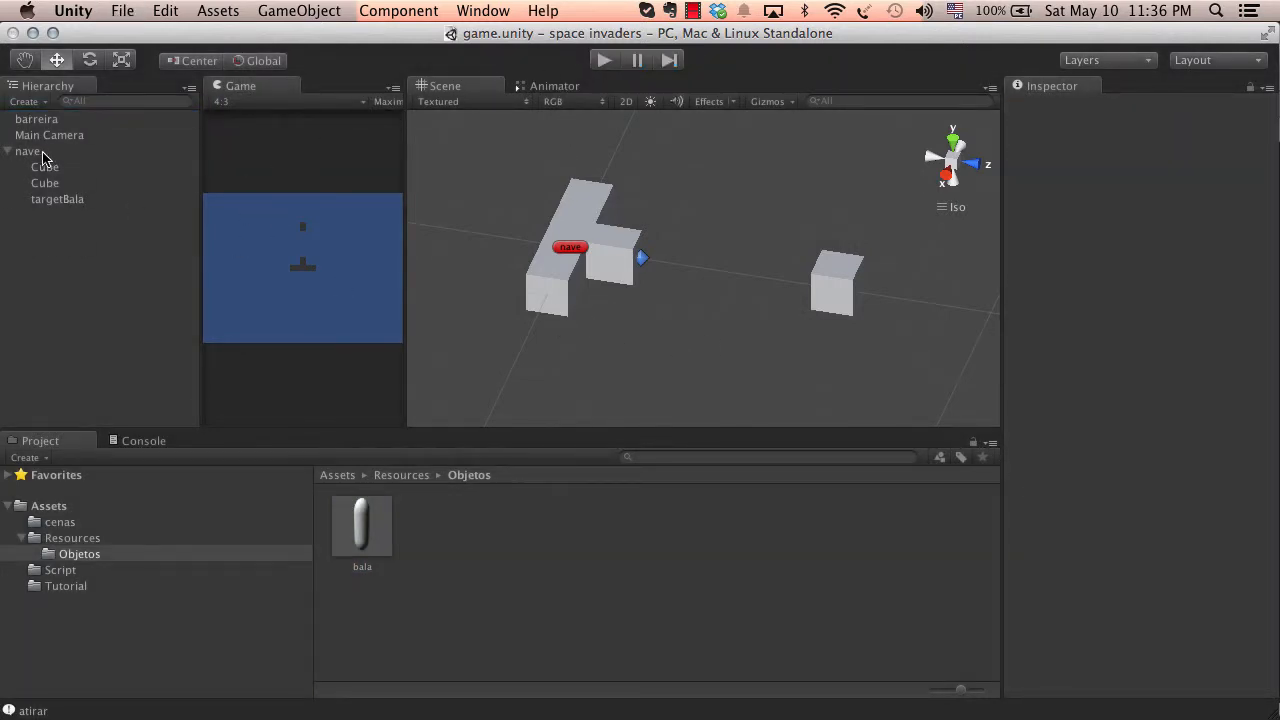
Collapse nave's children in the hierarchy and select the barreira cube in the scene
click(95, 156)
click(9, 152)
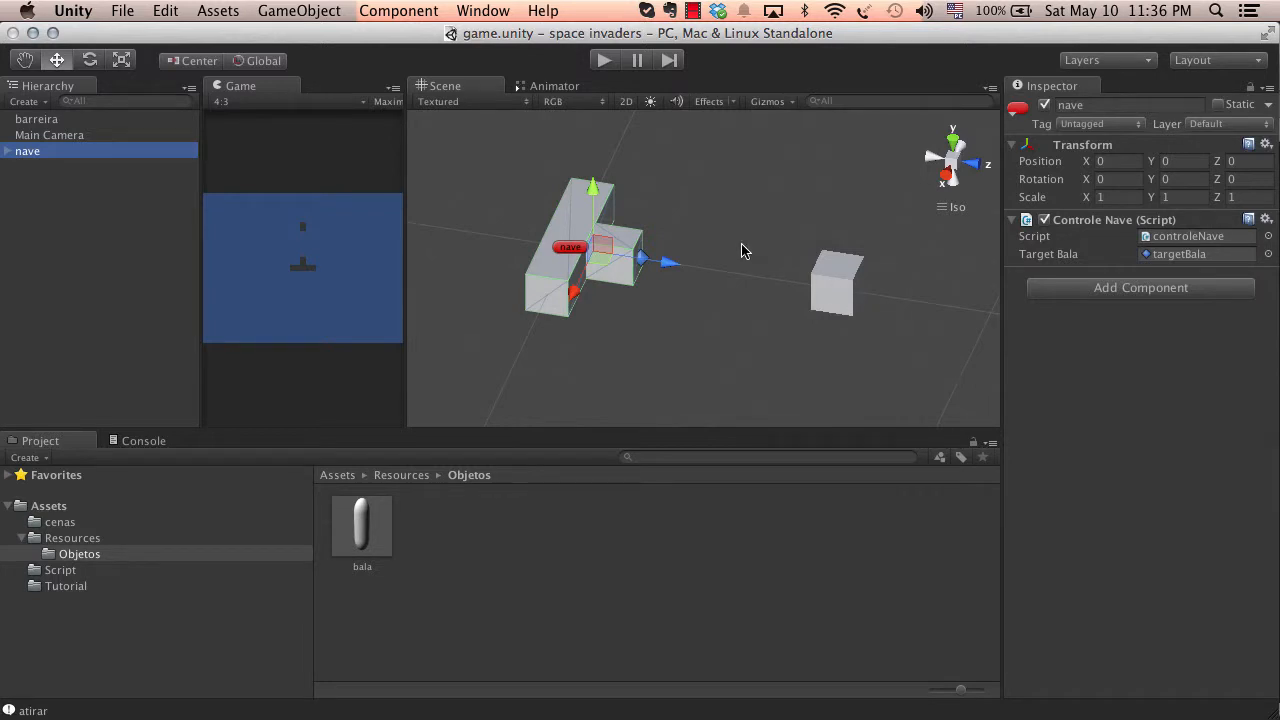
middle_drag(772, 241, 741, 240)
click(787, 268)
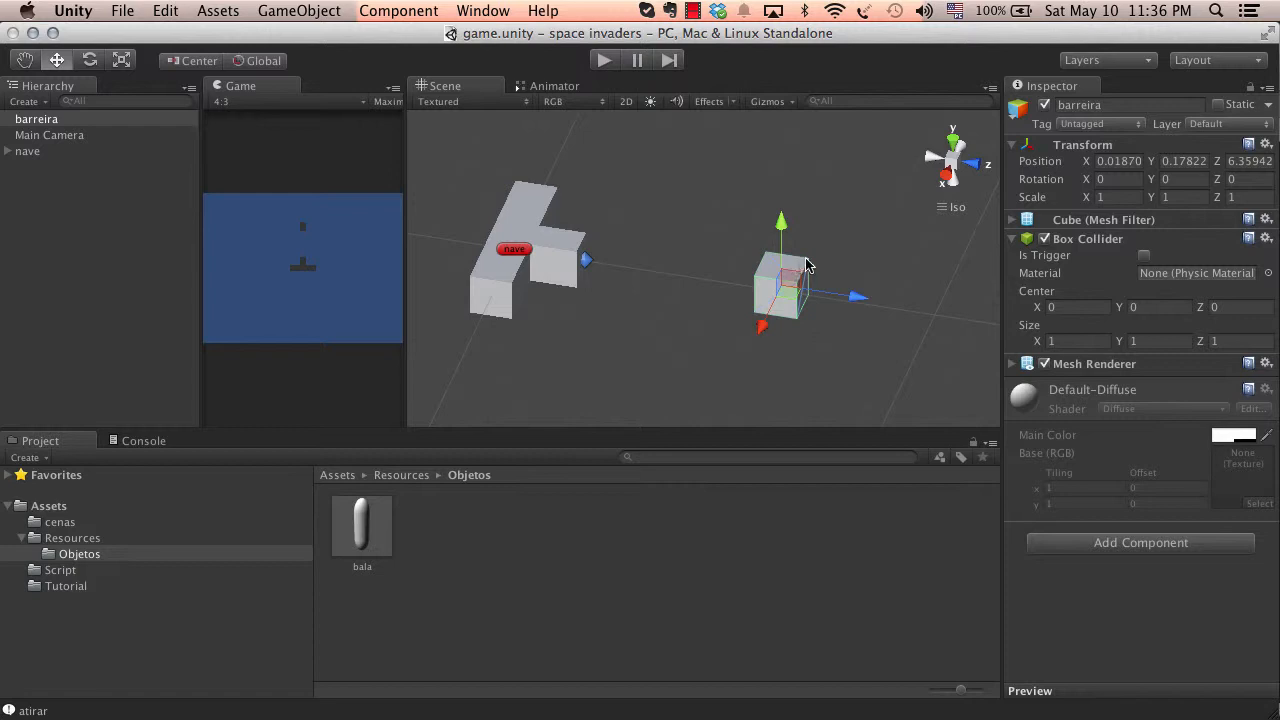
Create a new C# script named Destroy in the Script folder
click(84, 569)
right_click(509, 490)
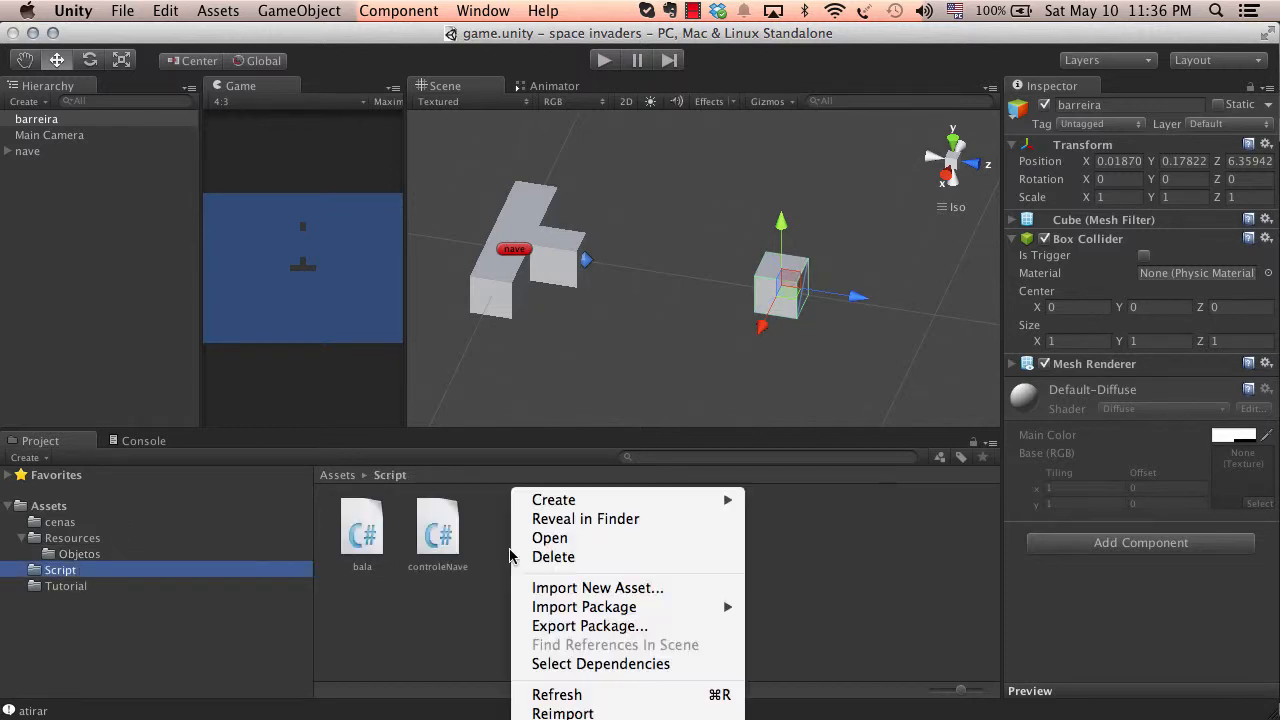
mouse_move(735, 505)
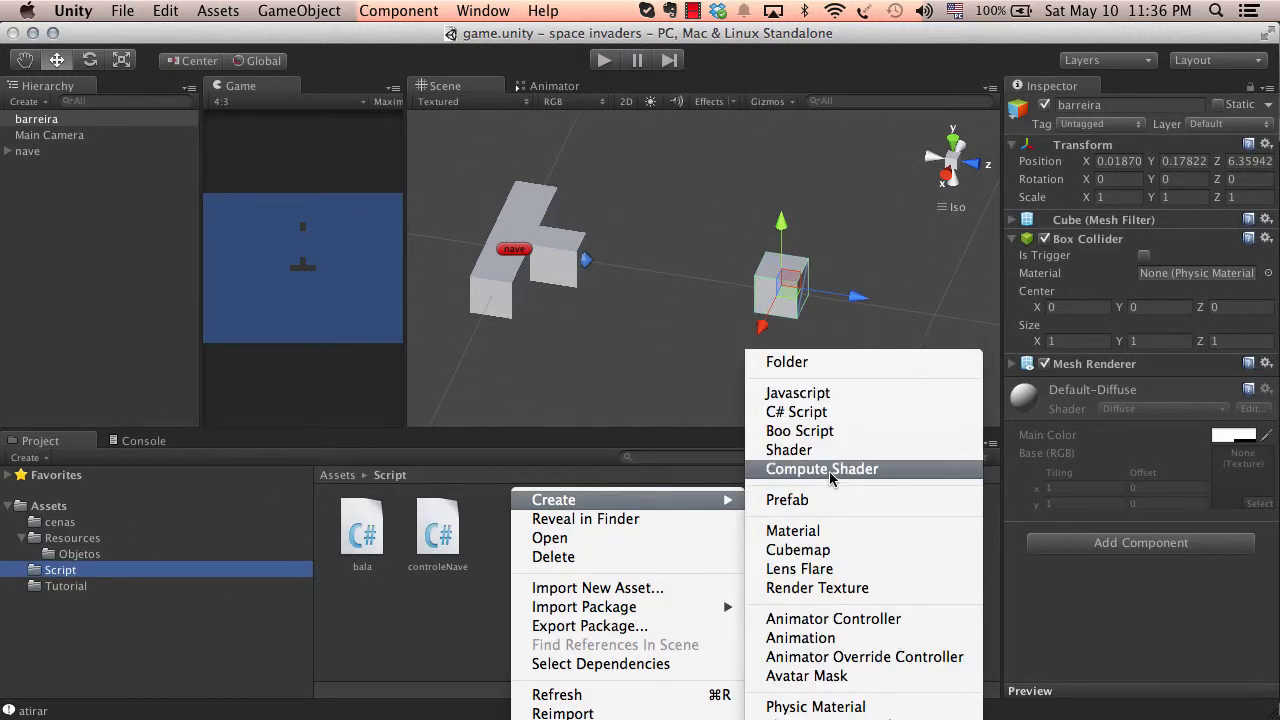
click(828, 414)
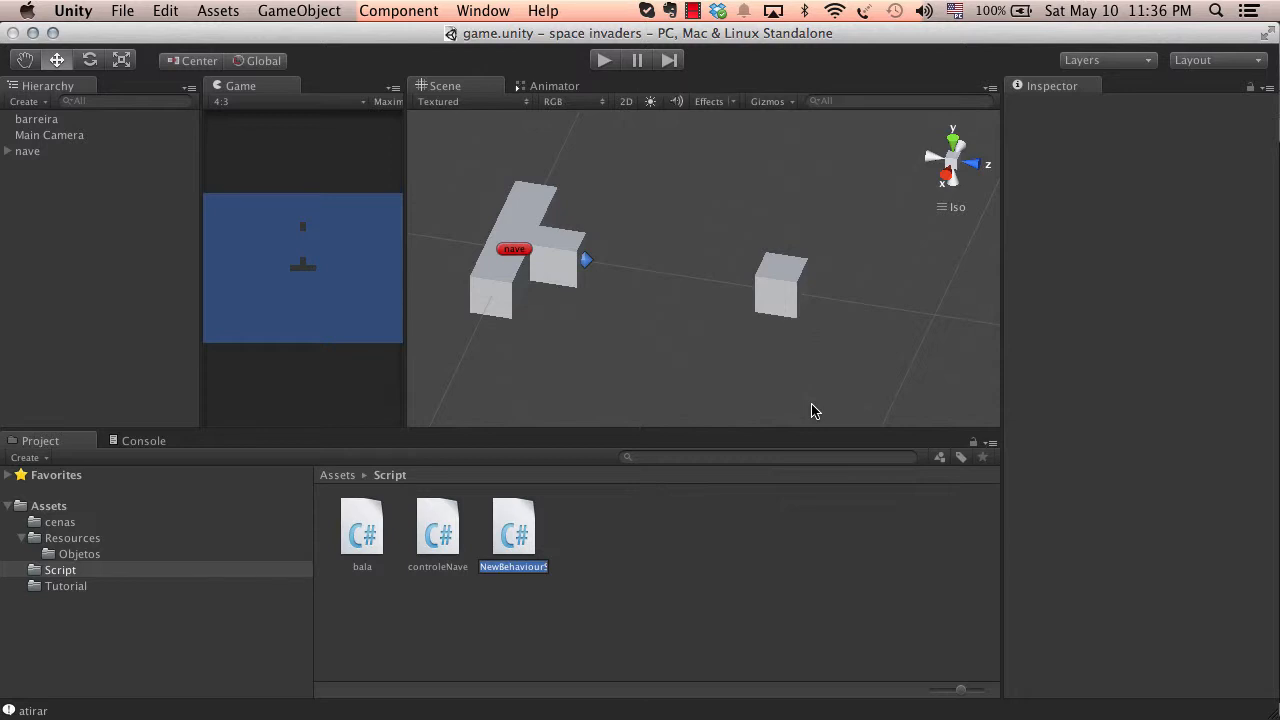
text(Destroy)
key(Return)
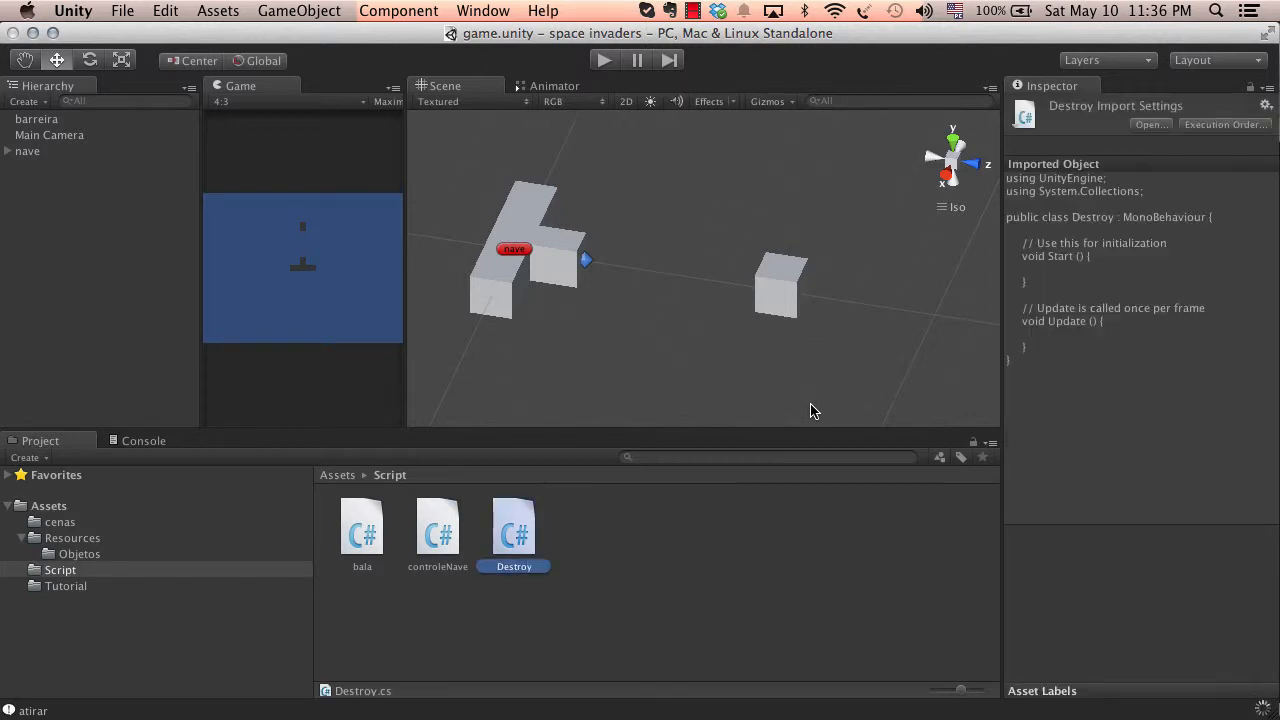
Attach the Destroy script to the barreira cube and expand the script component
click(773, 304)
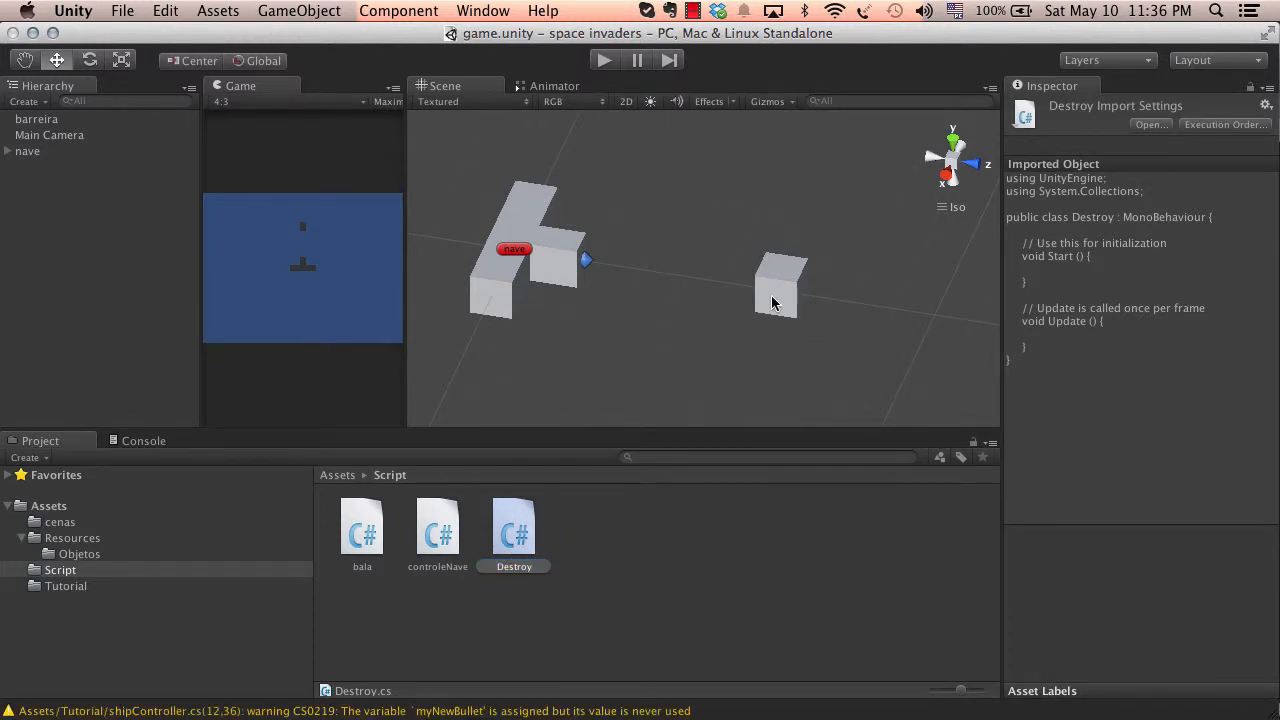
drag(518, 530, 1112, 548)
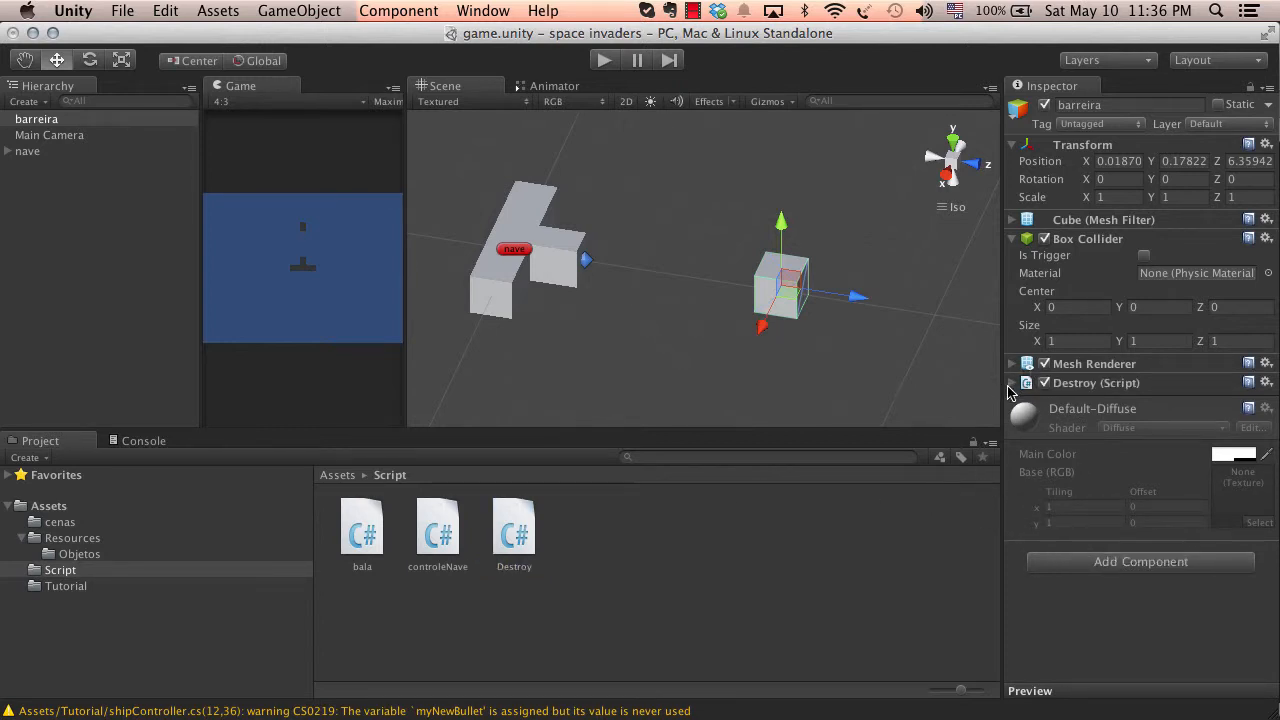
click(1014, 385)
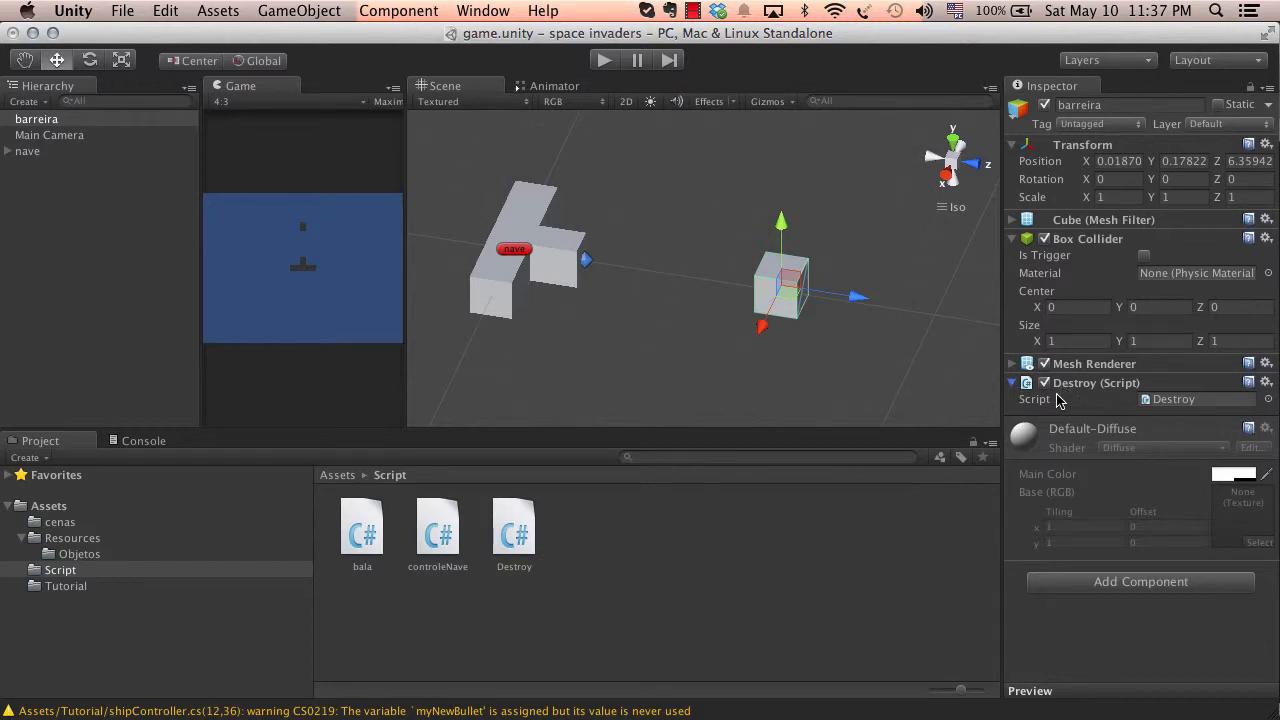
Open the Destroy script in MonoDevelop, delete its Start and Update methods with their comments, and save the empty class
double_click(514, 540)
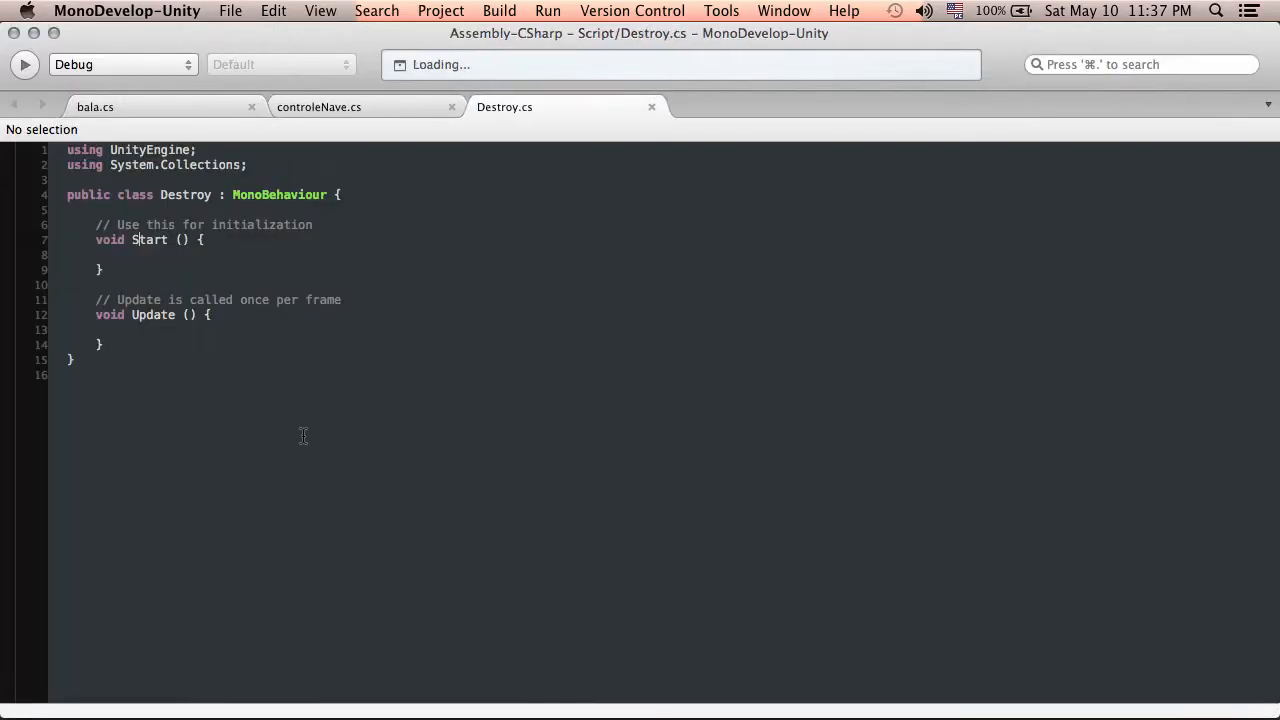
drag(152, 333, 89, 299)
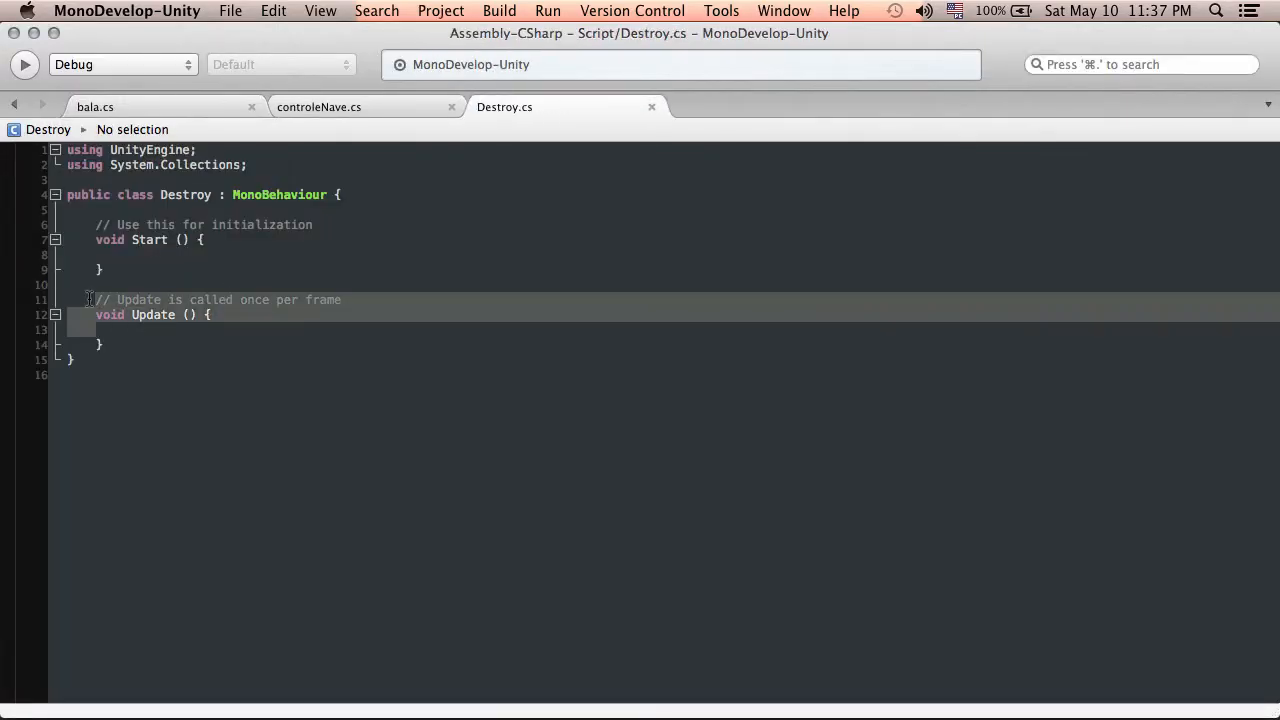
drag(116, 342, 63, 224)
key(BackSpace)
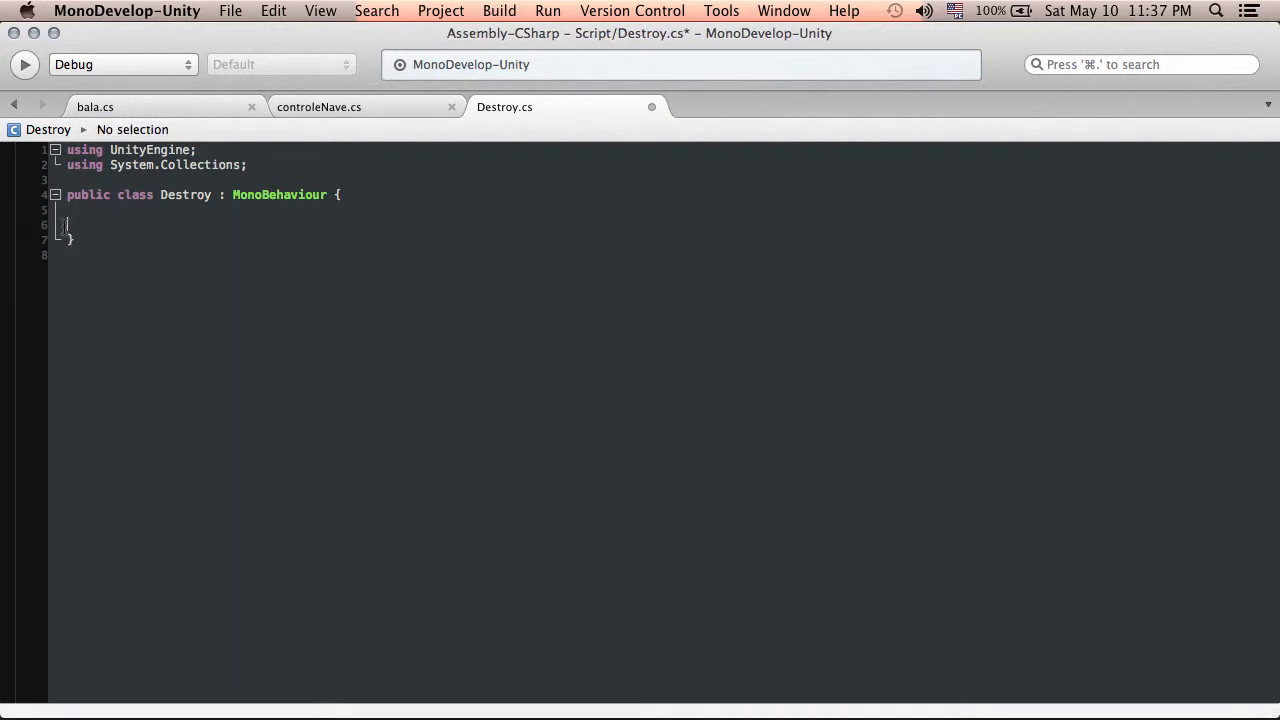
key(super+s)
key(Return)
key(super+s)
Select barreira in Unity, return to MonoDevelop and declare void OnTriggerEnter() in the Destroy class
key(super+Tab)
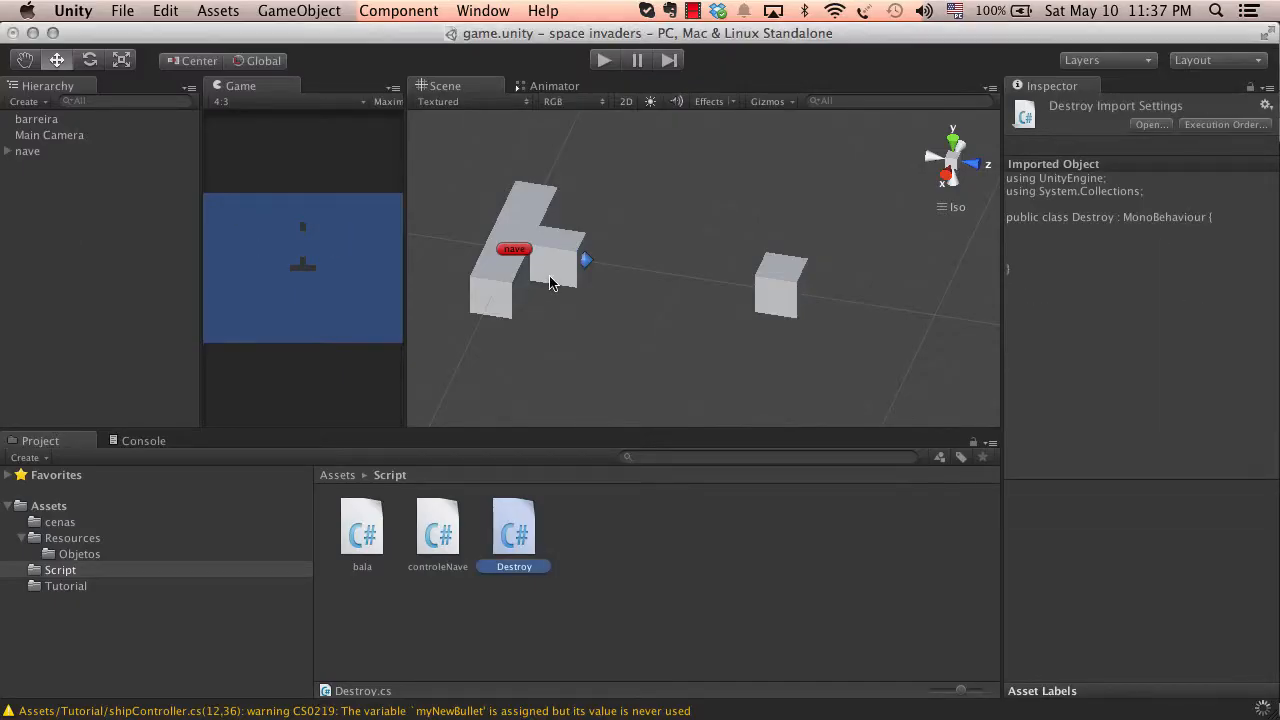
click(759, 281)
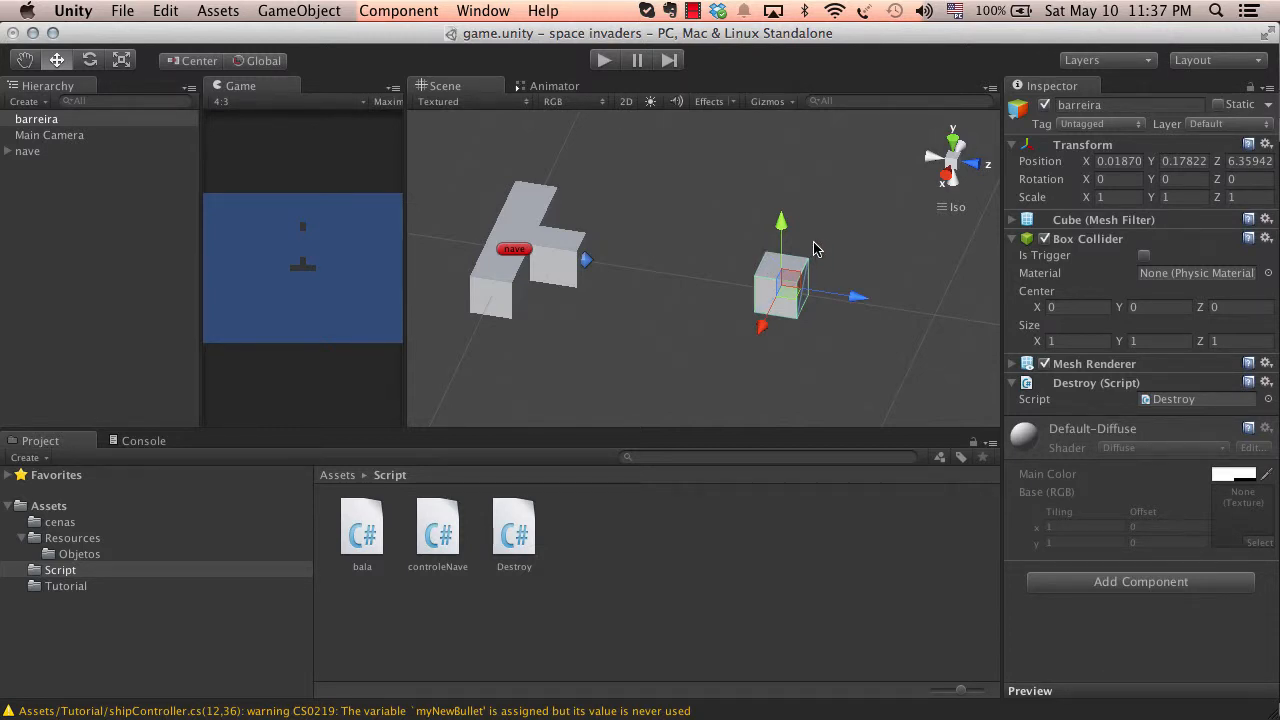
key(super+Tab)
click(289, 233)
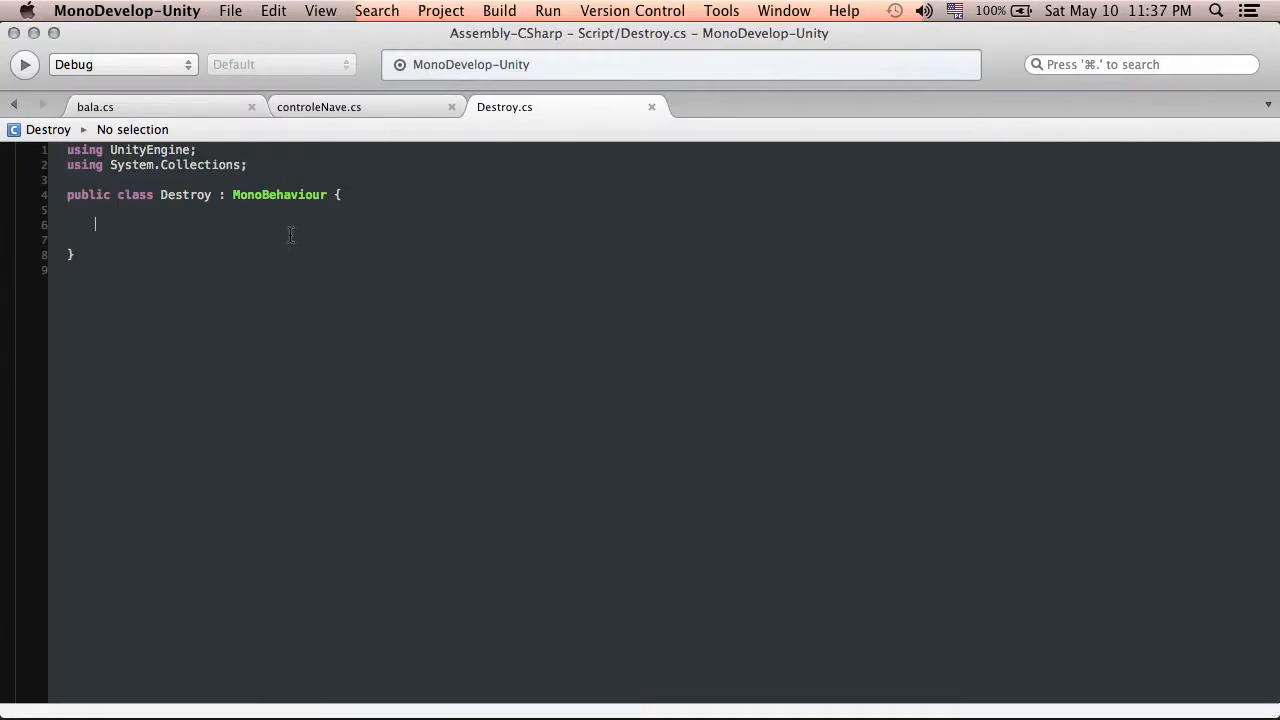
text(void OnTriggerEnter()
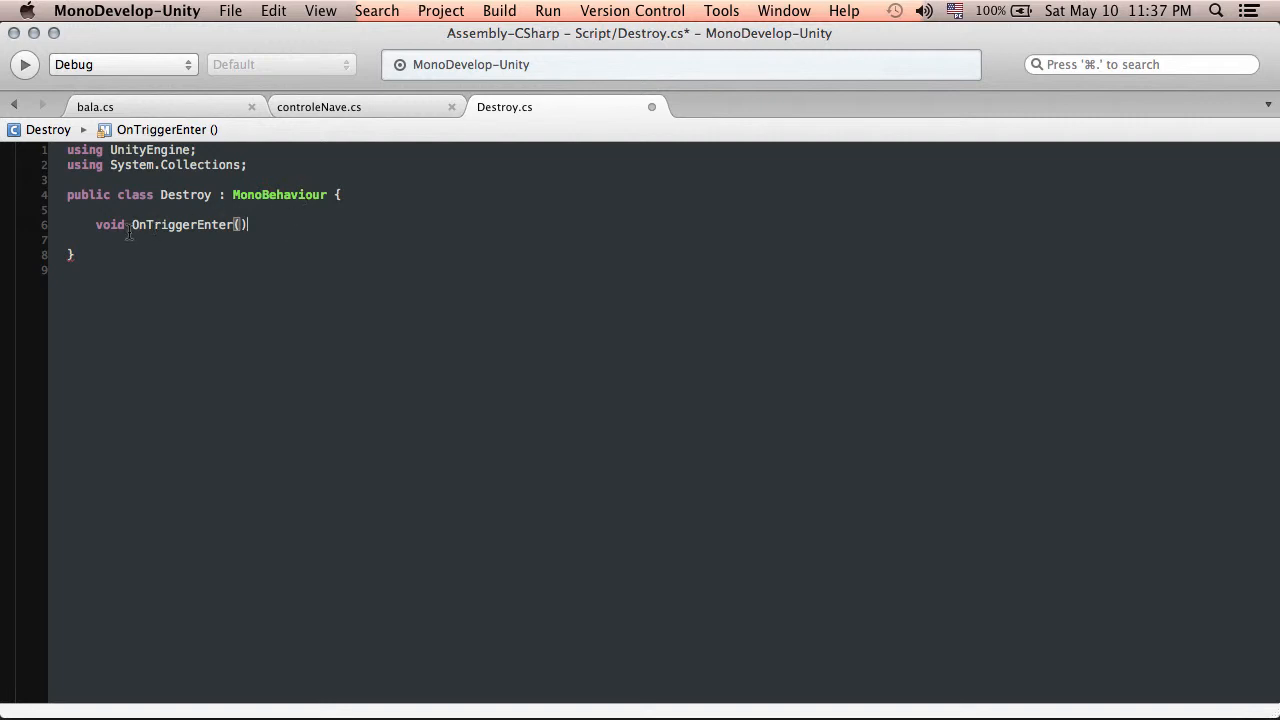
drag(133, 224, 223, 222)
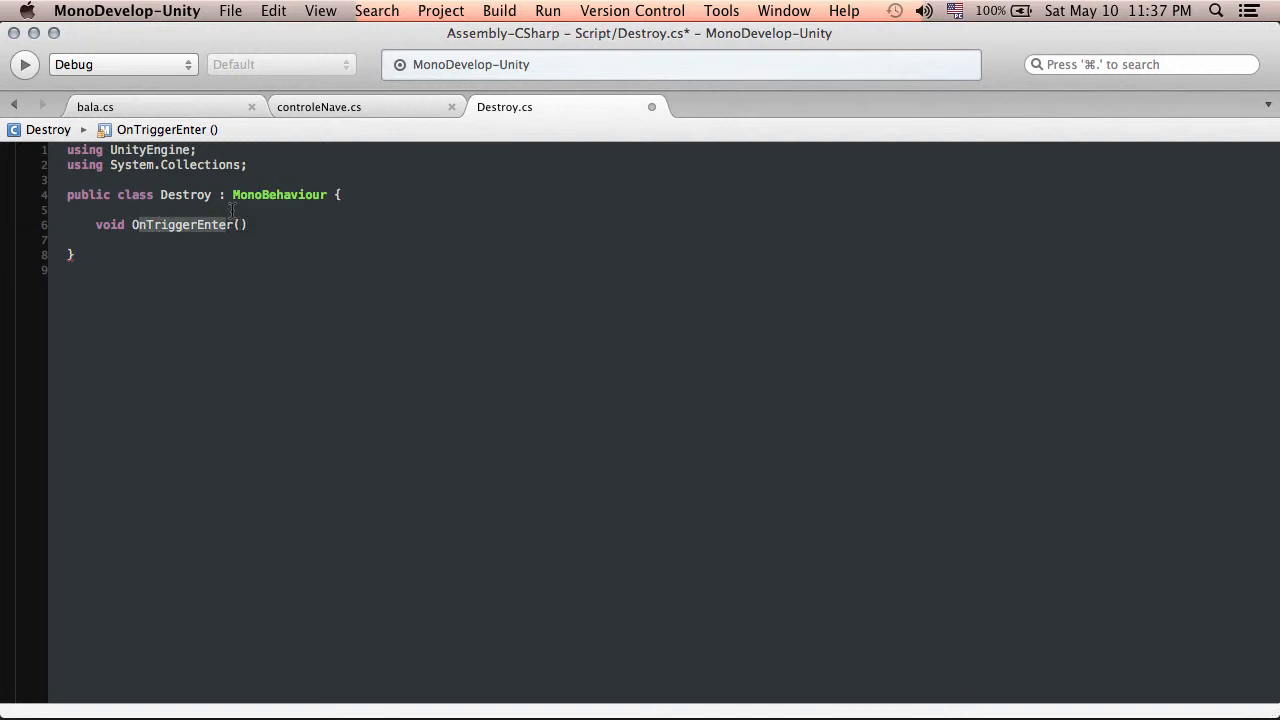
Switch to Unity and try shifting barreira's Box Collider center and enlarging its size to 1.99, 1.69, 1.75
key(super+Tab)
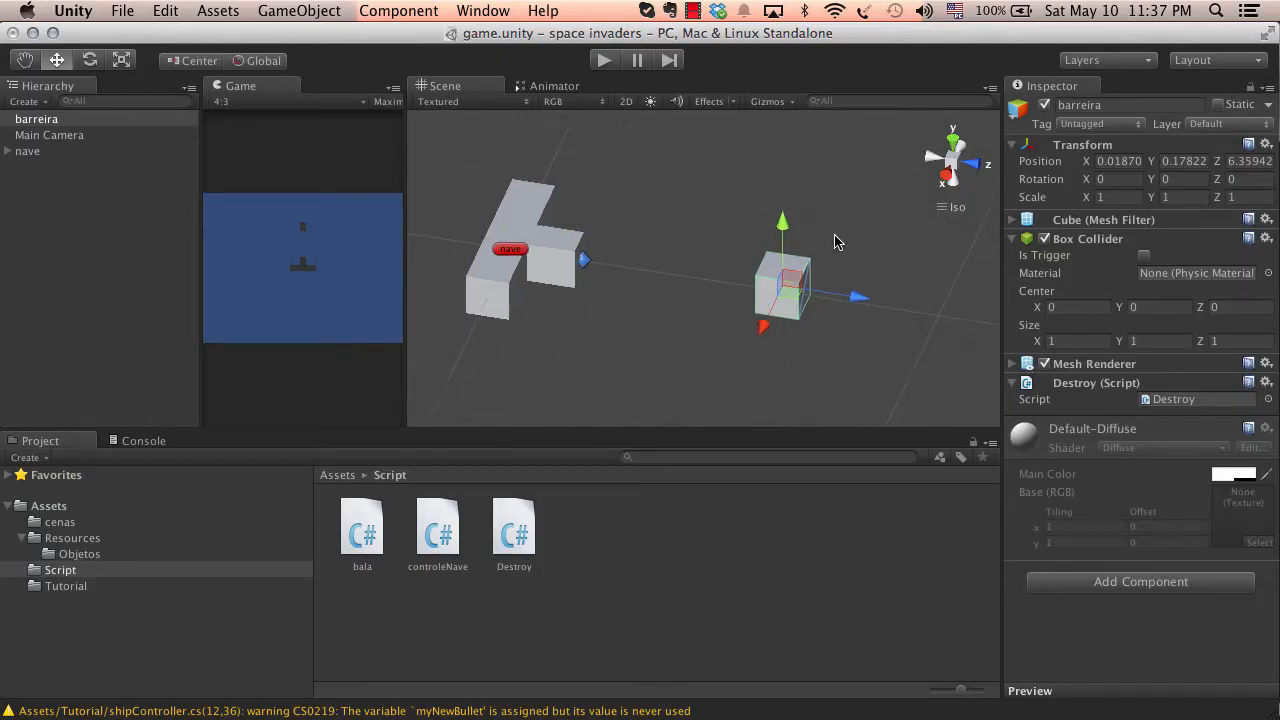
alt+drag(804, 278, 883, 280)
middle_drag(883, 280, 769, 251)
scroll(748, 251, up, 8)
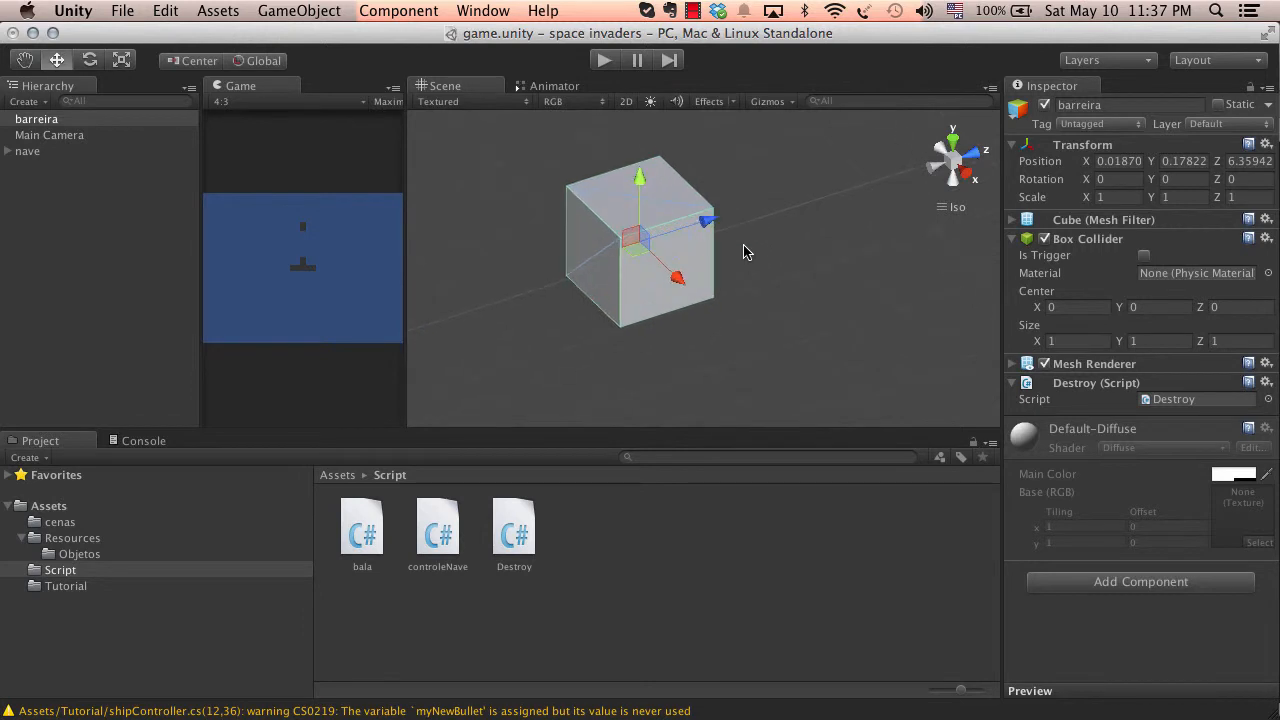
middle_drag(680, 248, 830, 308)
alt+drag(852, 317, 765, 230)
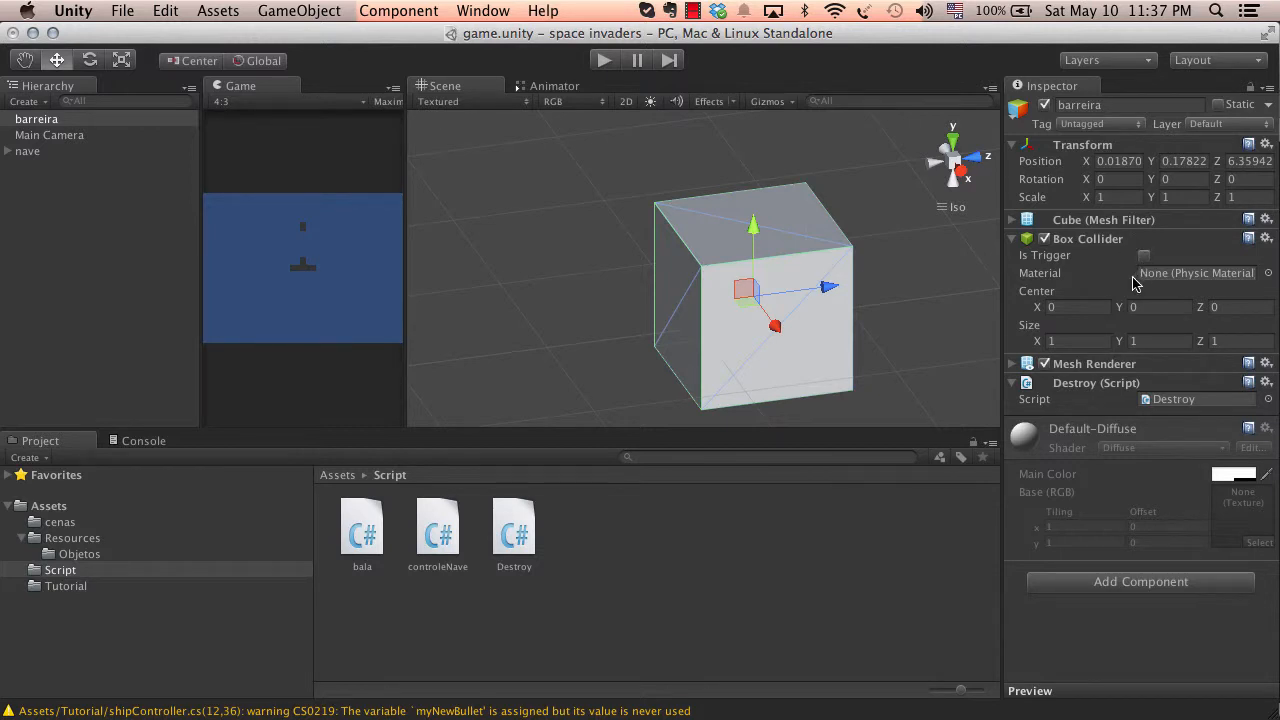
drag(1037, 307, 1195, 309)
key(super+z)
key(super+z)
drag(1041, 343, 1231, 345)
key(super+z)
scroll(843, 280, down, 5)
middle_drag(847, 299, 738, 257)
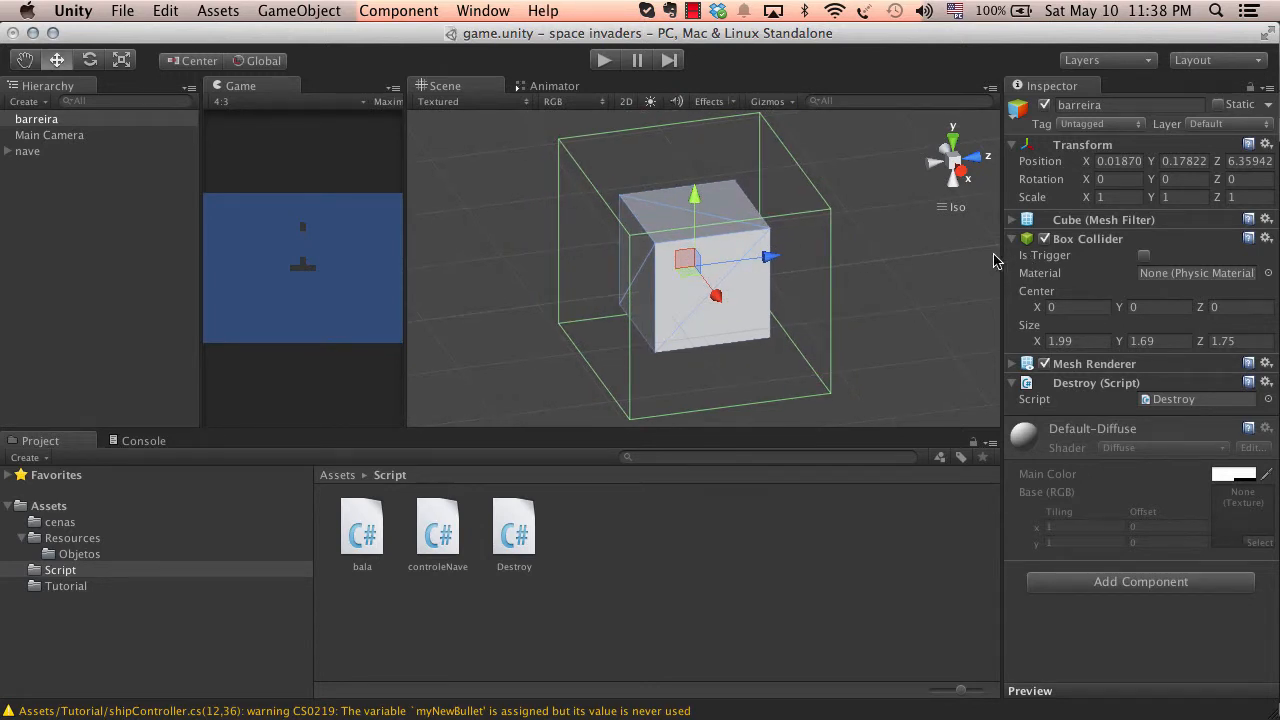
Set barreira's Box Collider size to 1 on X, Y and Z and enable Is Trigger
click(1183, 343)
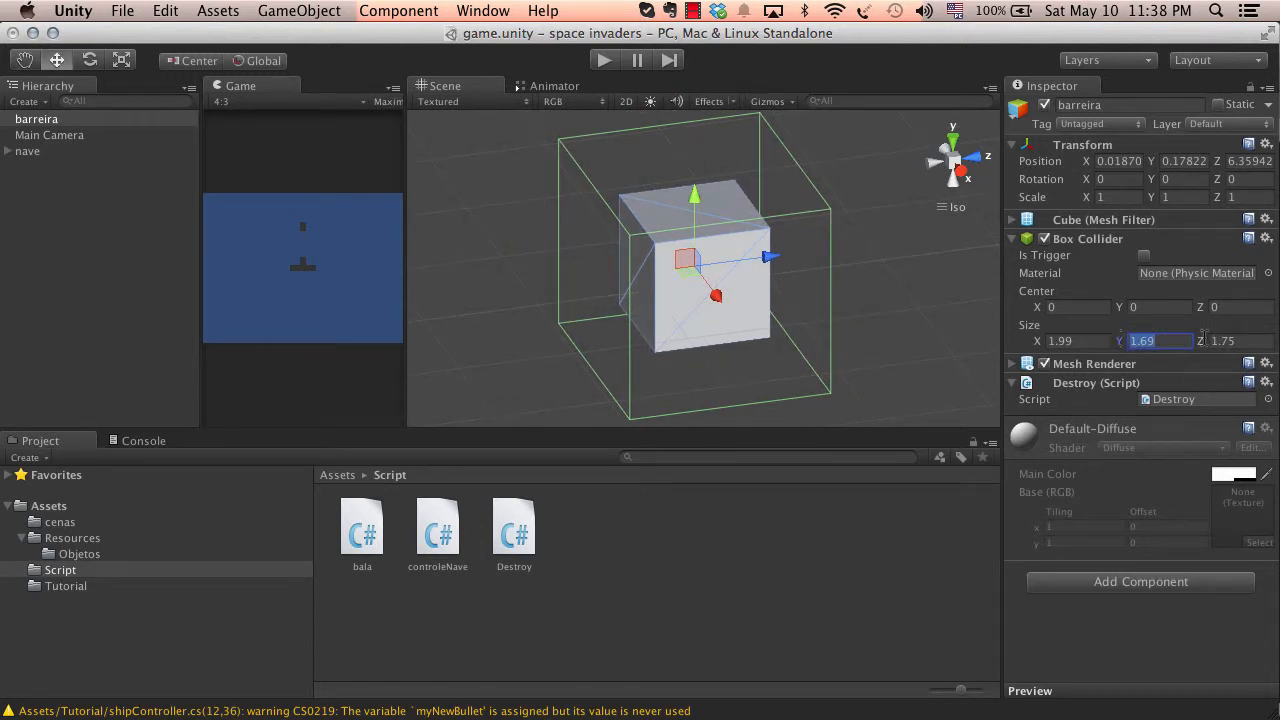
text(1)
click(1248, 341)
text(1)
click(1065, 341)
text(1)
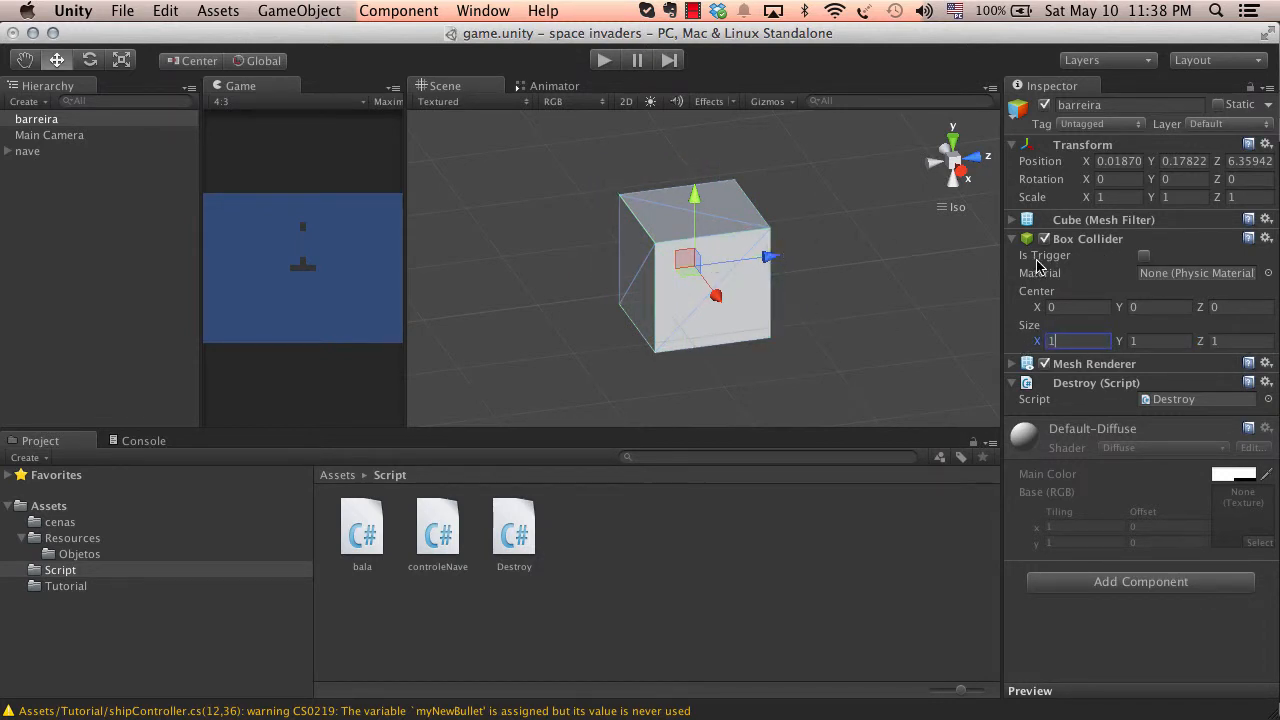
click(1144, 256)
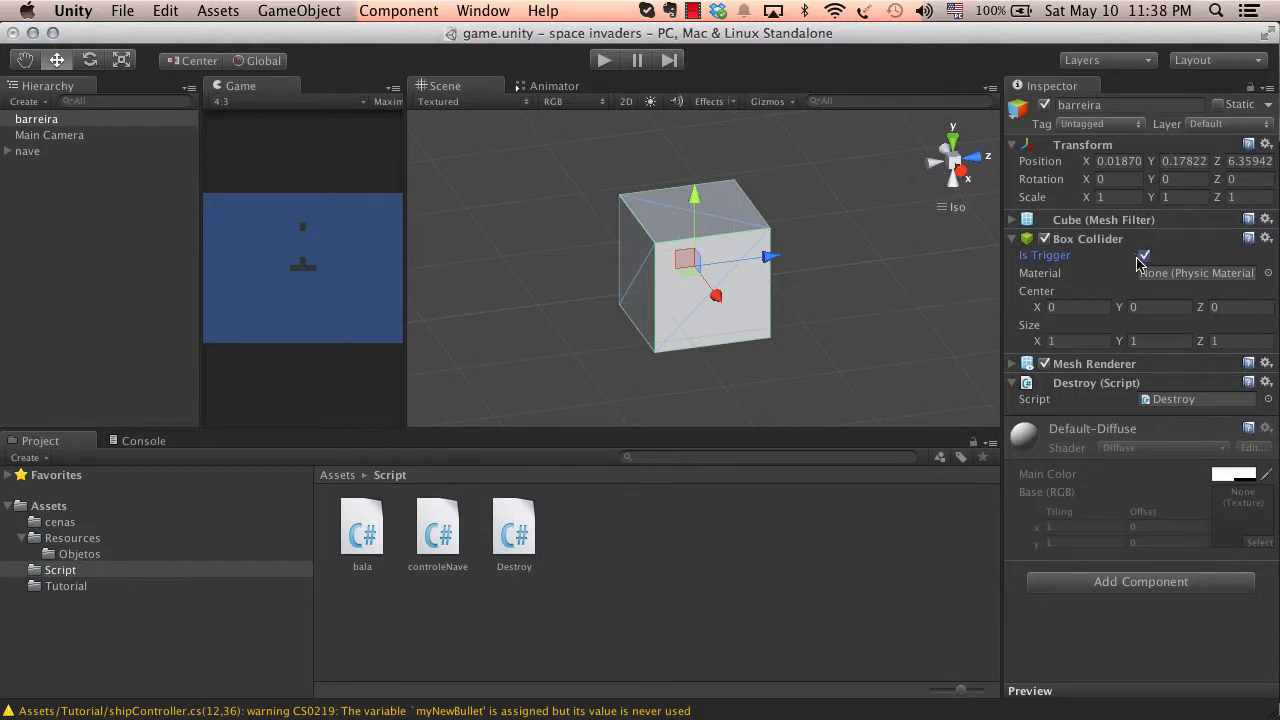
Switch to MonoDevelop, give OnTriggerEnter a Collider parameter named other, and save the Destroy script
key(super+Tab)
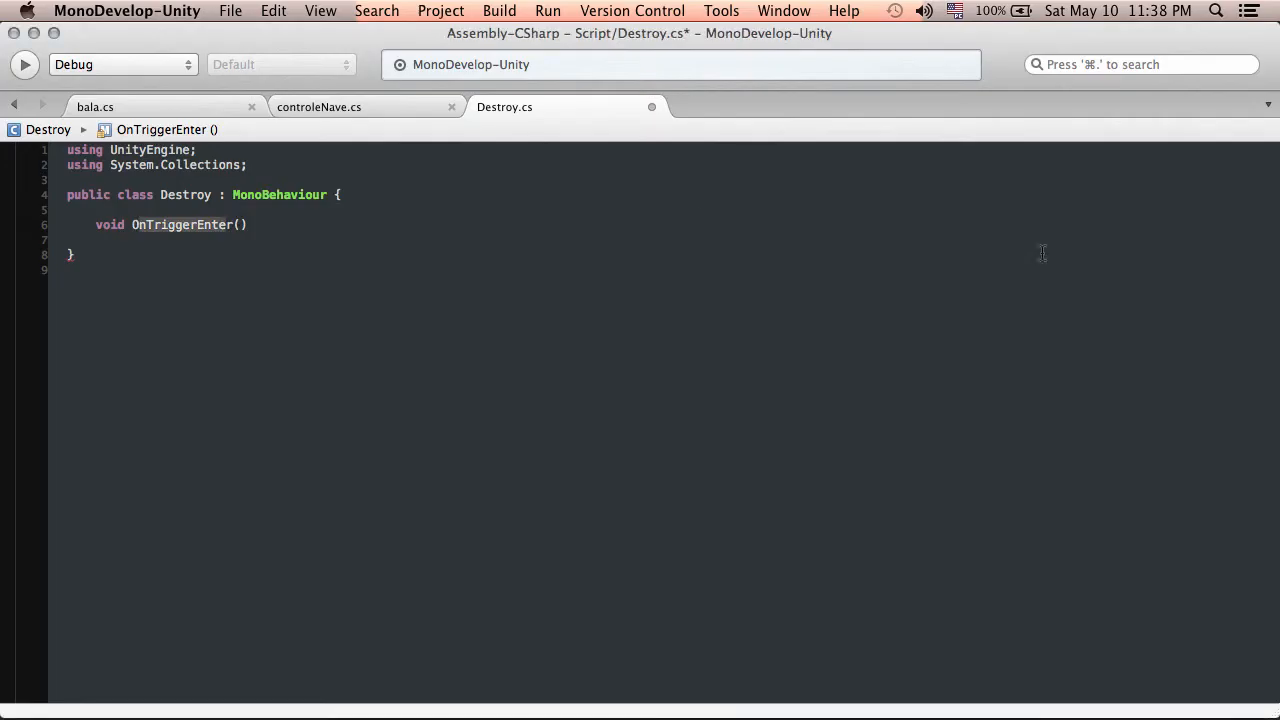
drag(129, 224, 226, 224)
click(238, 220)
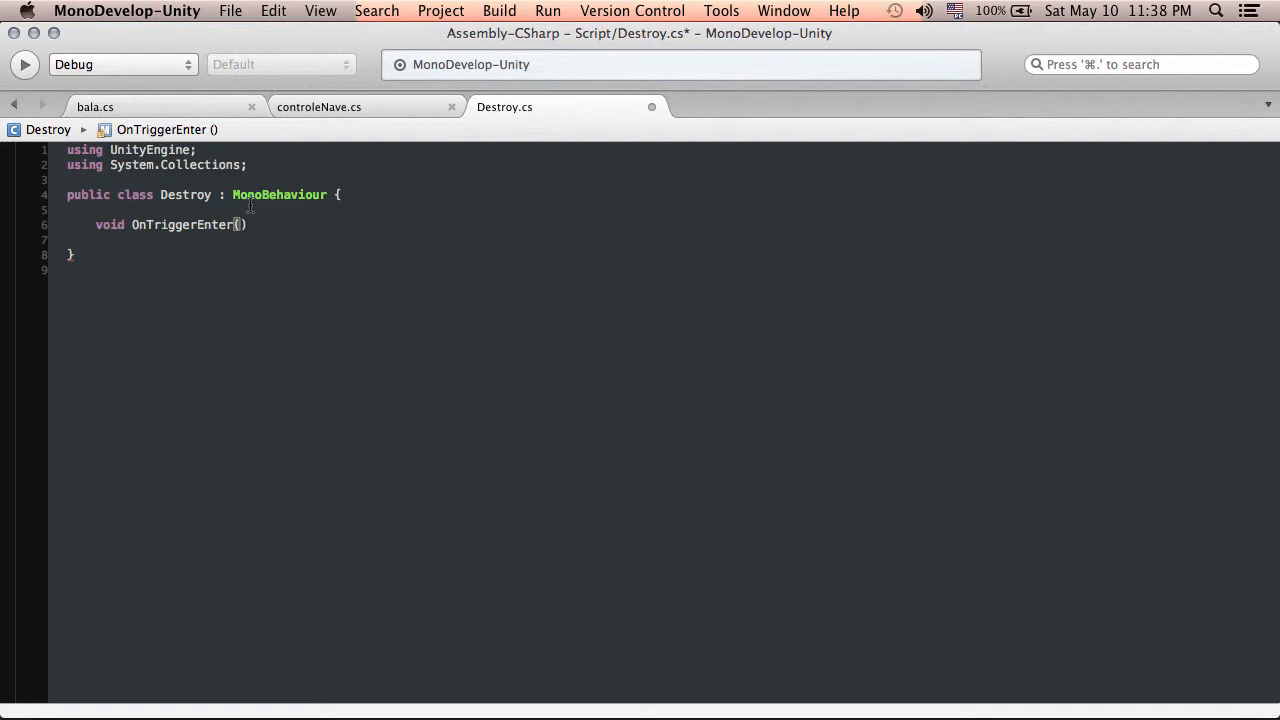
text(Colli)
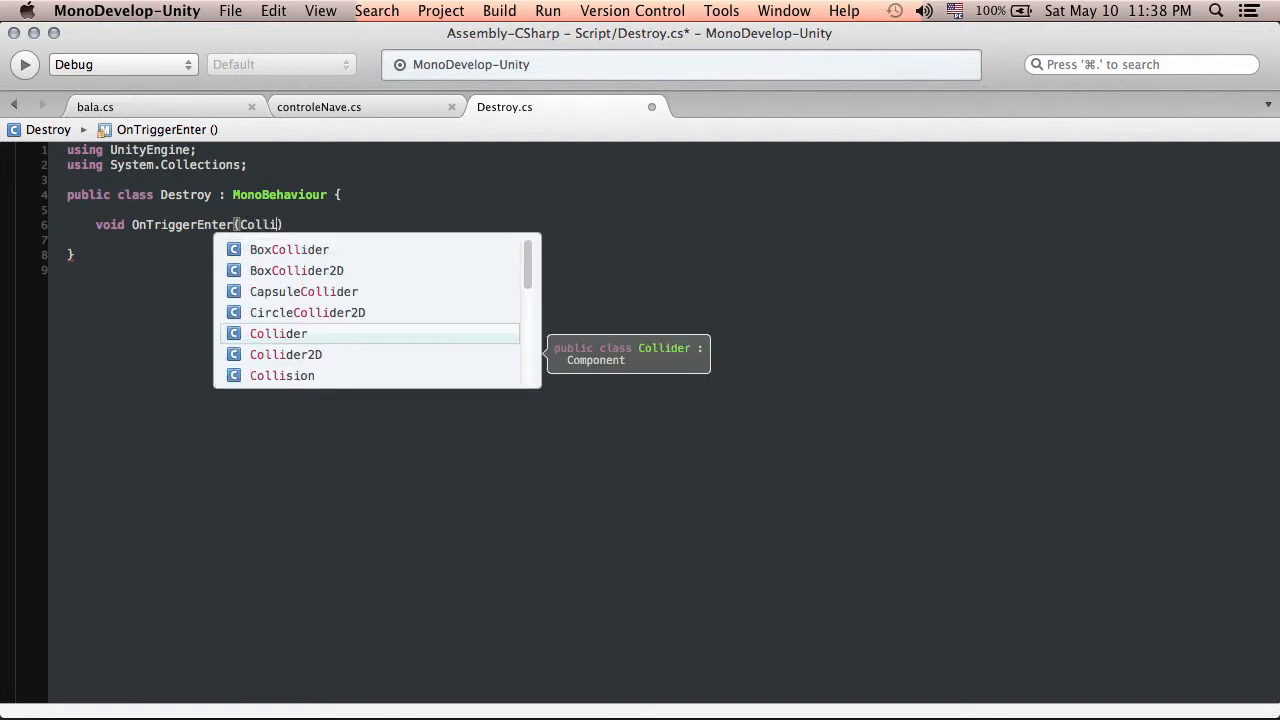
text(de)
key(Return)
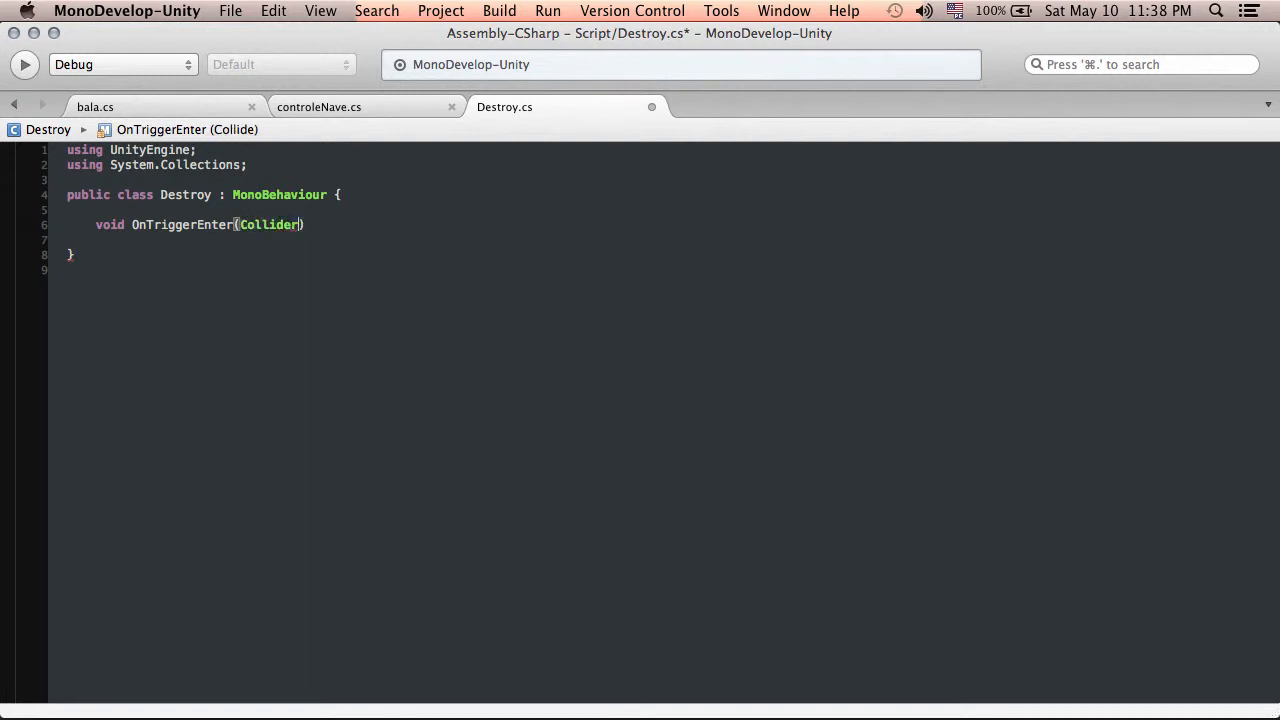
text(other)
key(super+s)
Add an empty body in braces to the OnTriggerEnter method and save the script
key(Return)
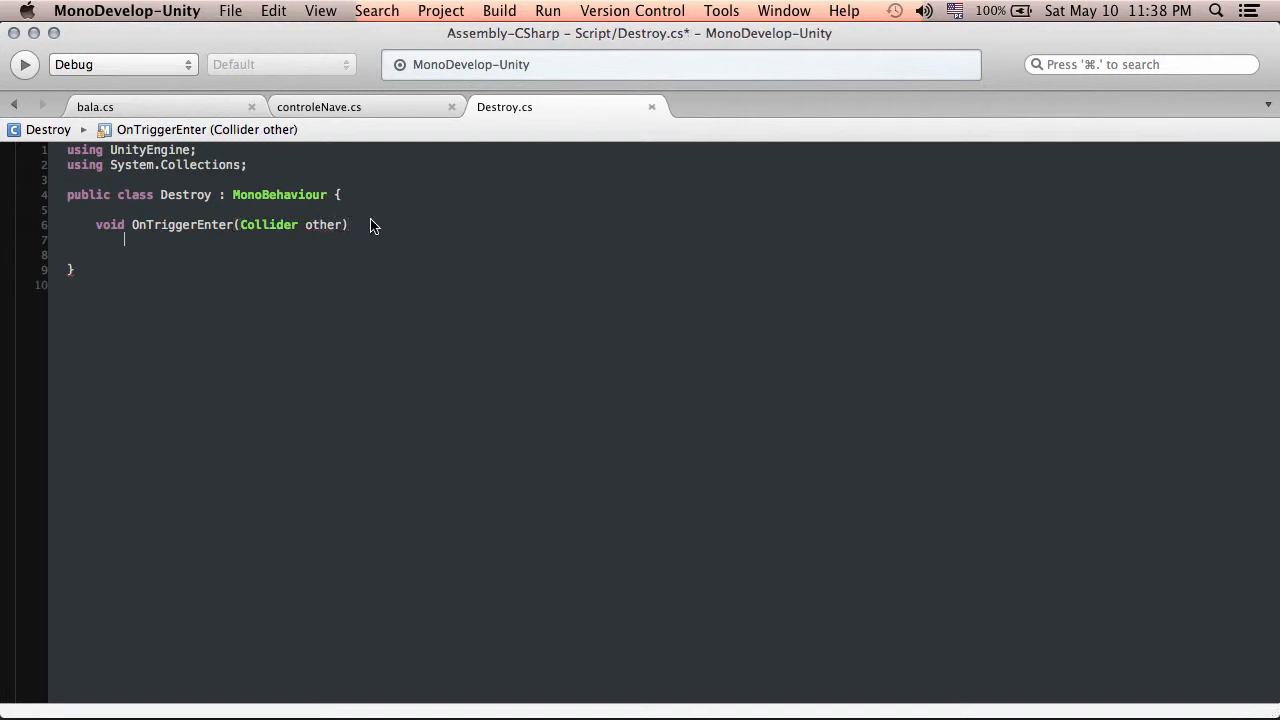
text({)
key(Return)
key(super+s)
key(Left)
key(Return)
key(super+s)
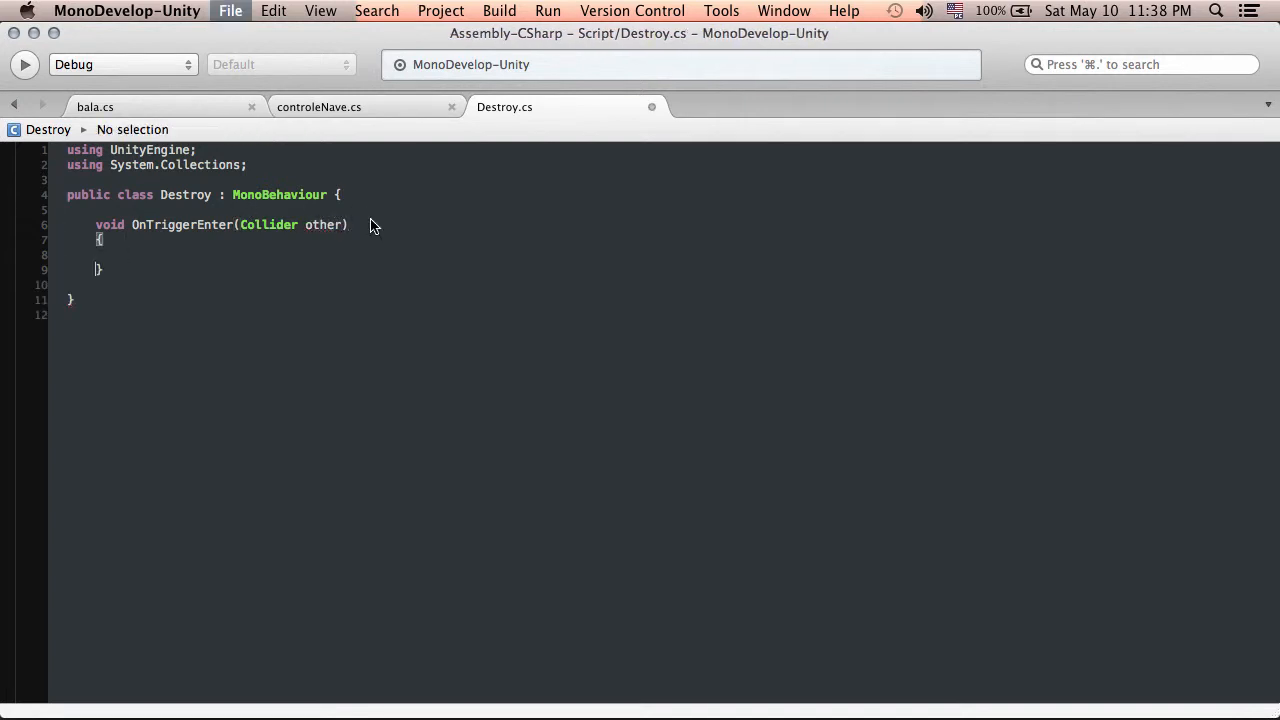
key(Up)
key(Tab)
key(super+s)
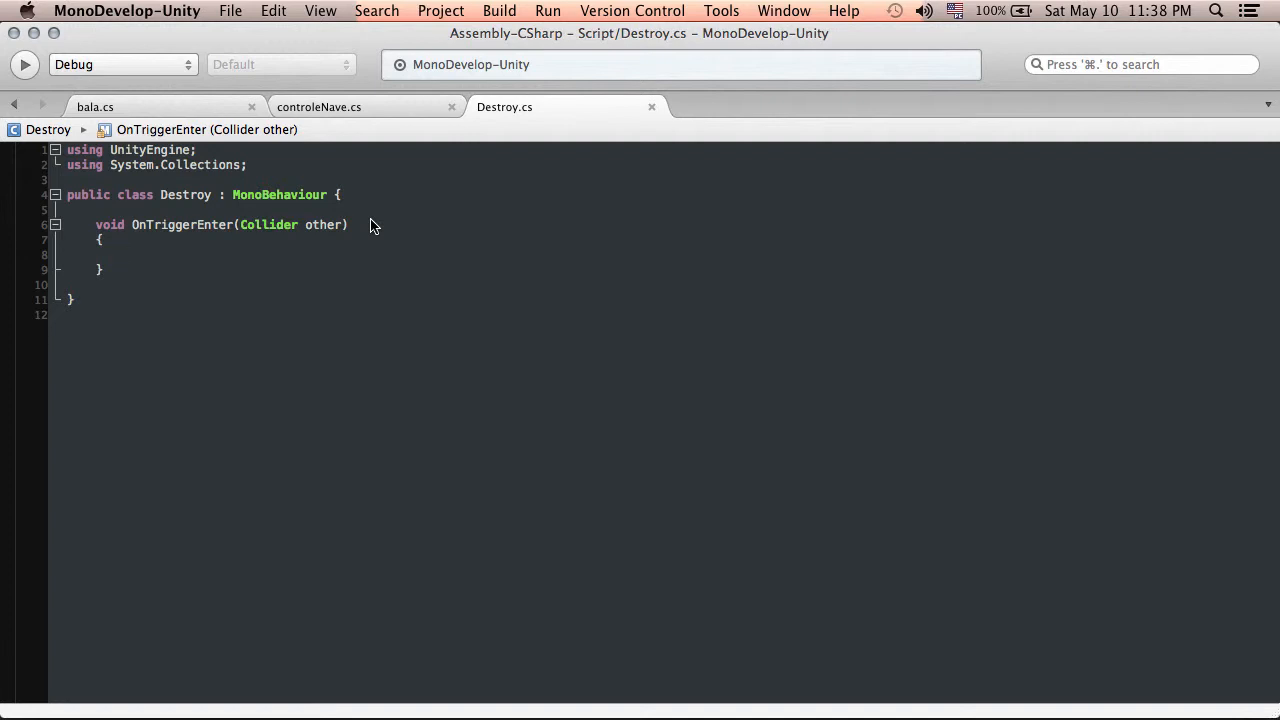
Write Destroy(gameObject); inside the OnTriggerEnter body and save the script
text(De)
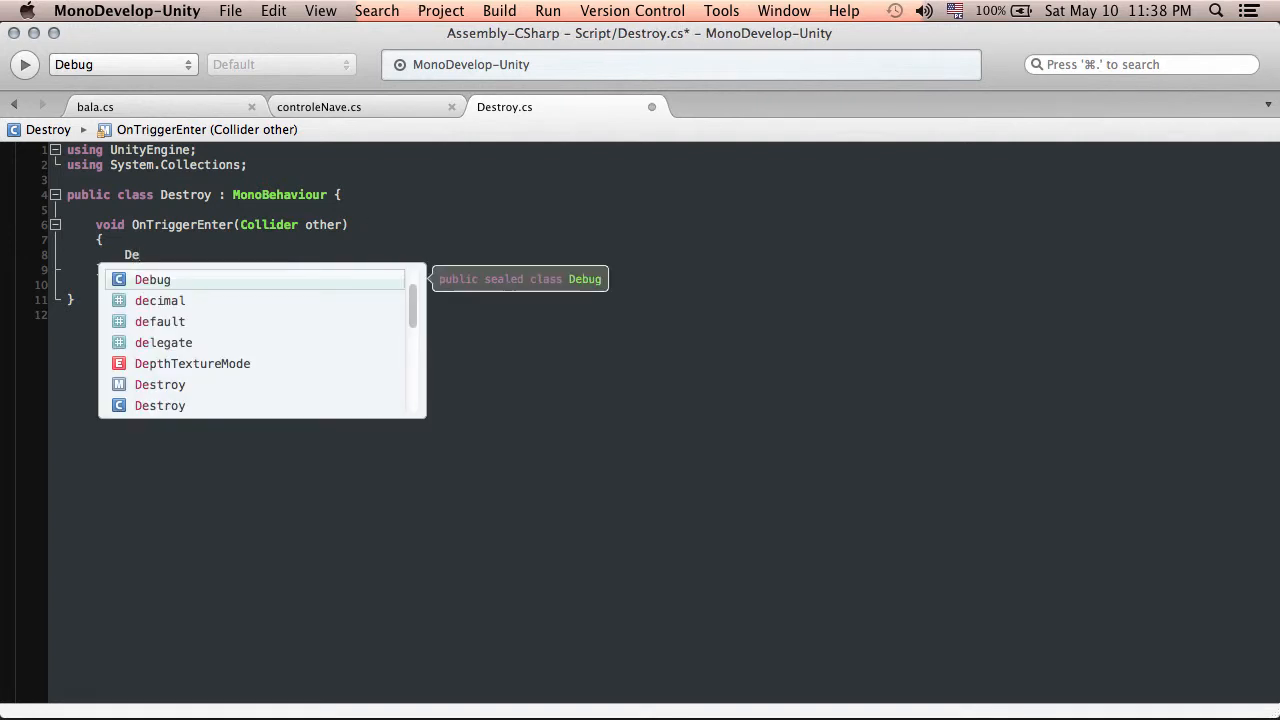
key(BackSpace)
key(BackSpace)
text(Des)
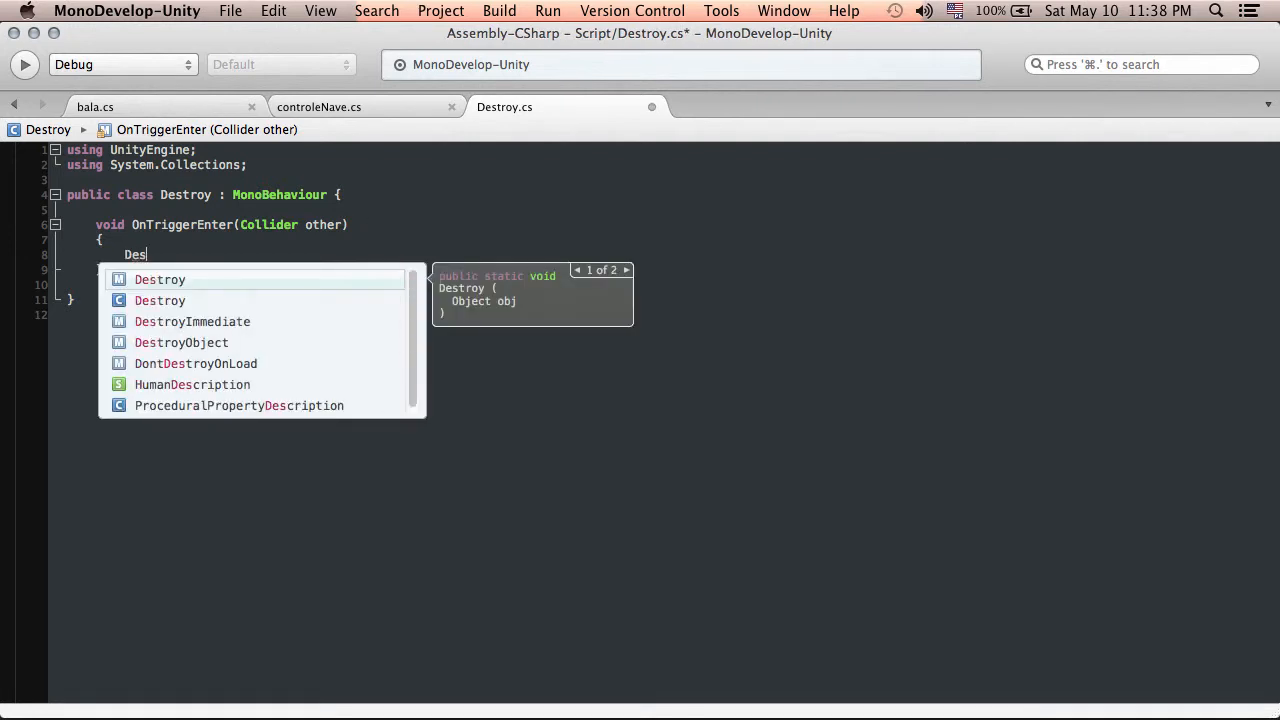
key(Return)
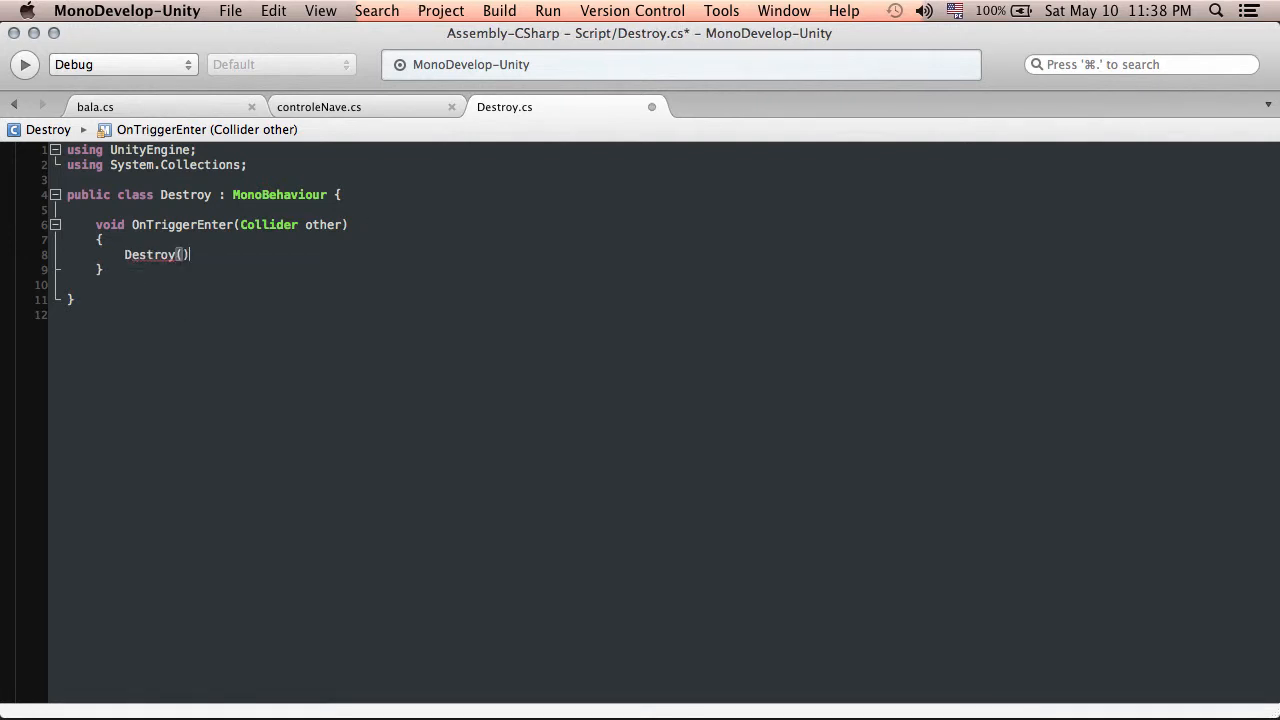
text((gameObject)
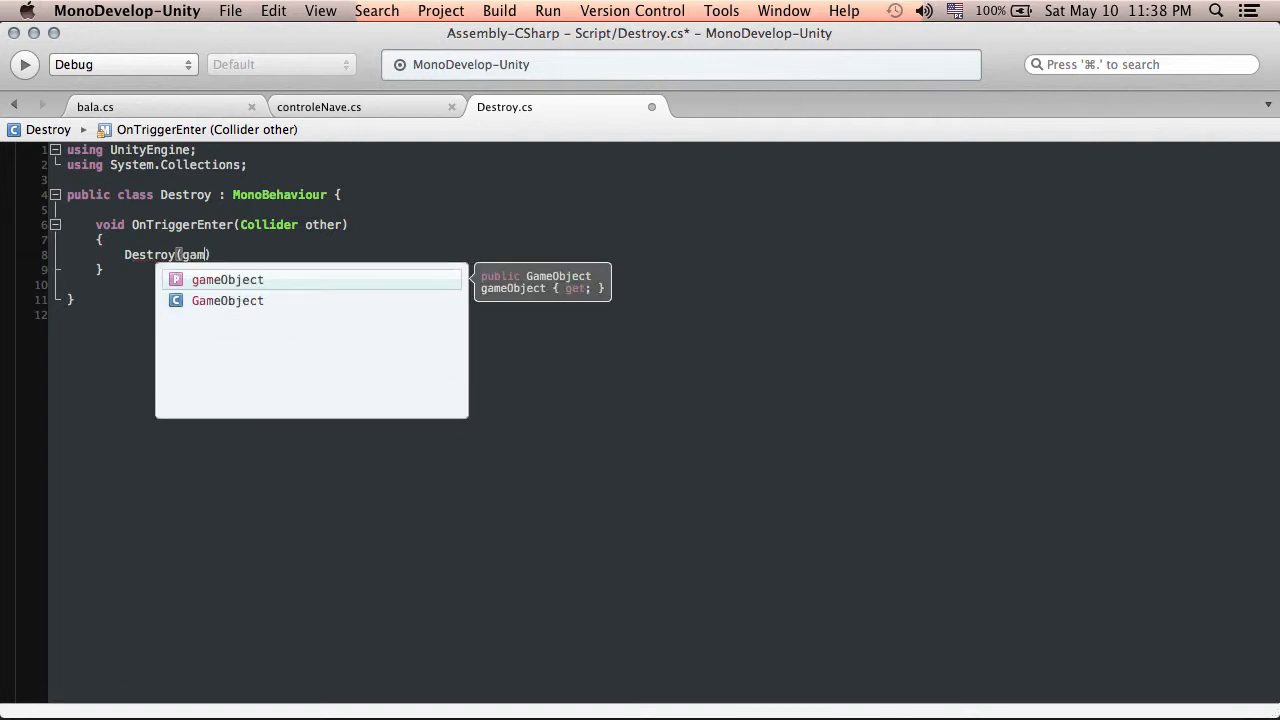
key(Return)
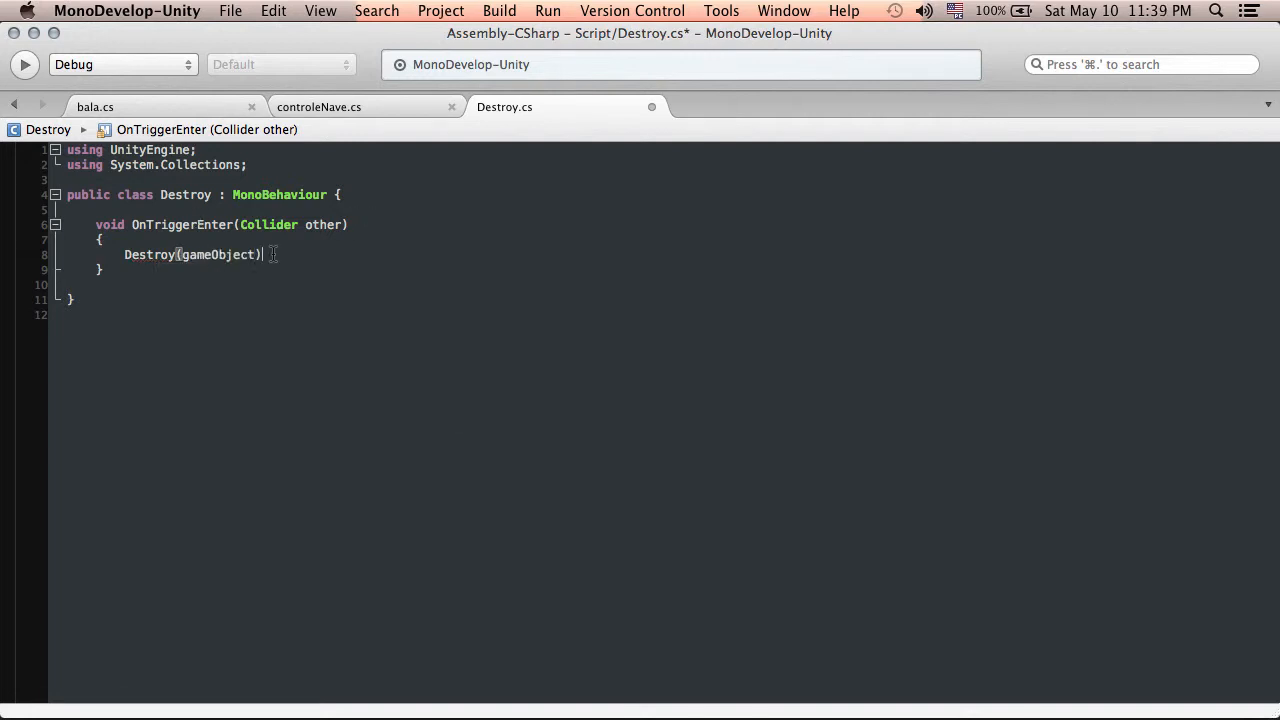
text(;)
key(super+s)
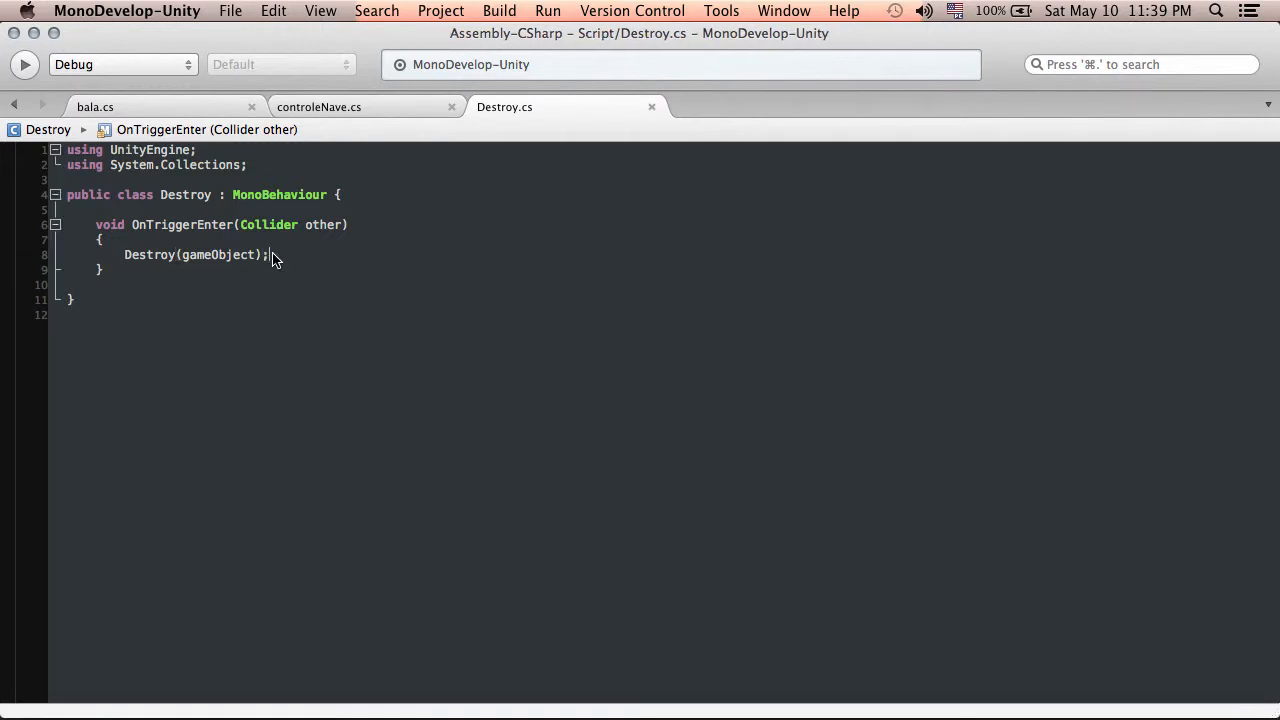
Switch to Unity, create a Sphere, and position it beside the barreira cube at about X 2.45, Y 0.4, Z 6.01
key(super+Tab)
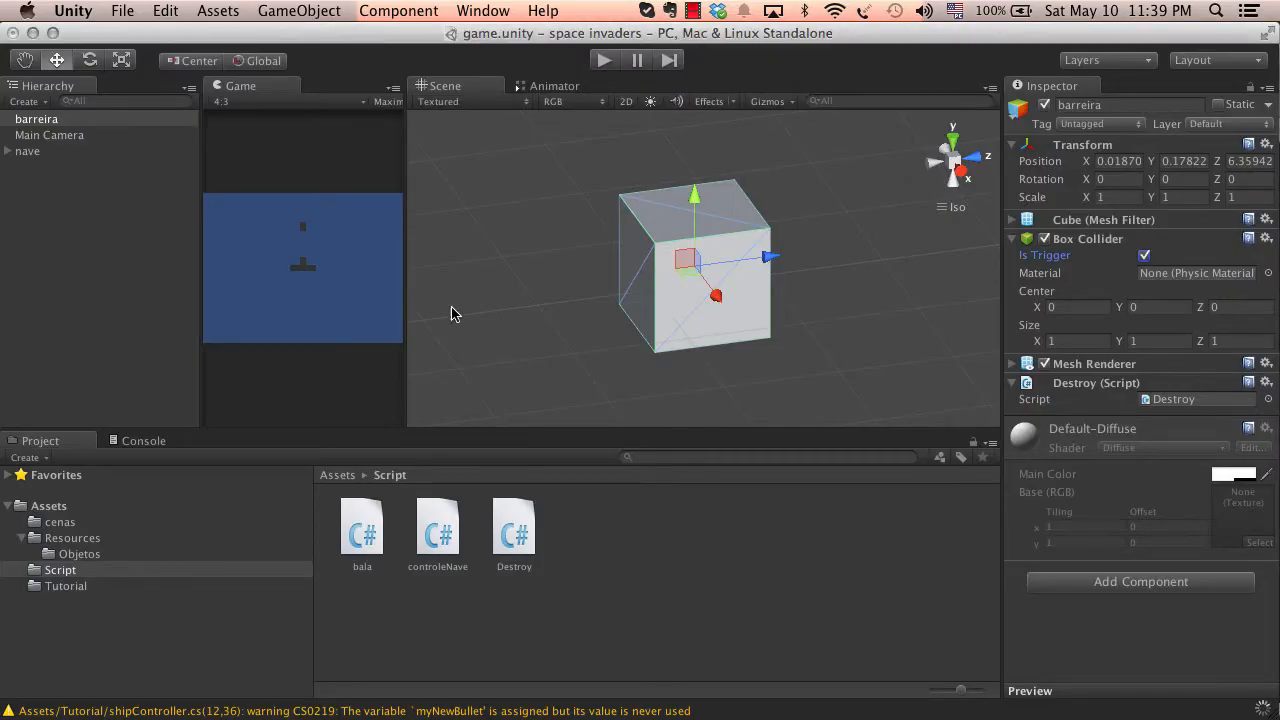
scroll(572, 273, down, 5)
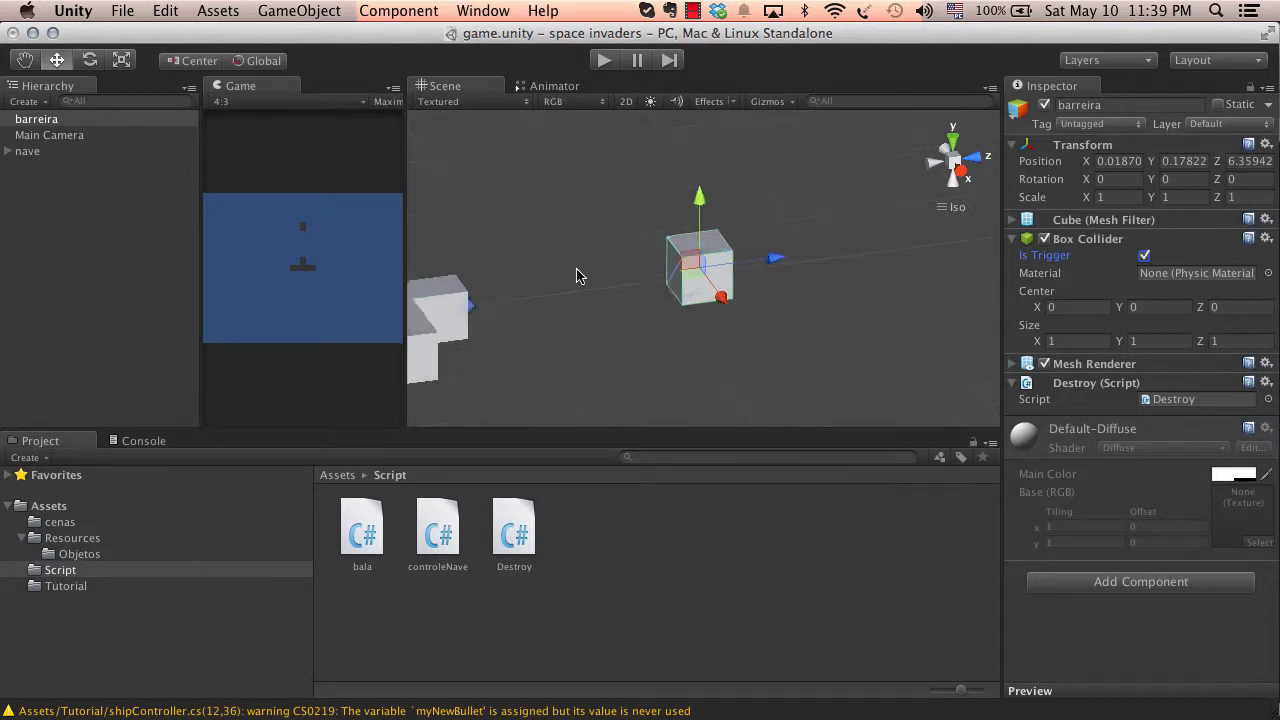
right_drag(614, 278, 680, 360)
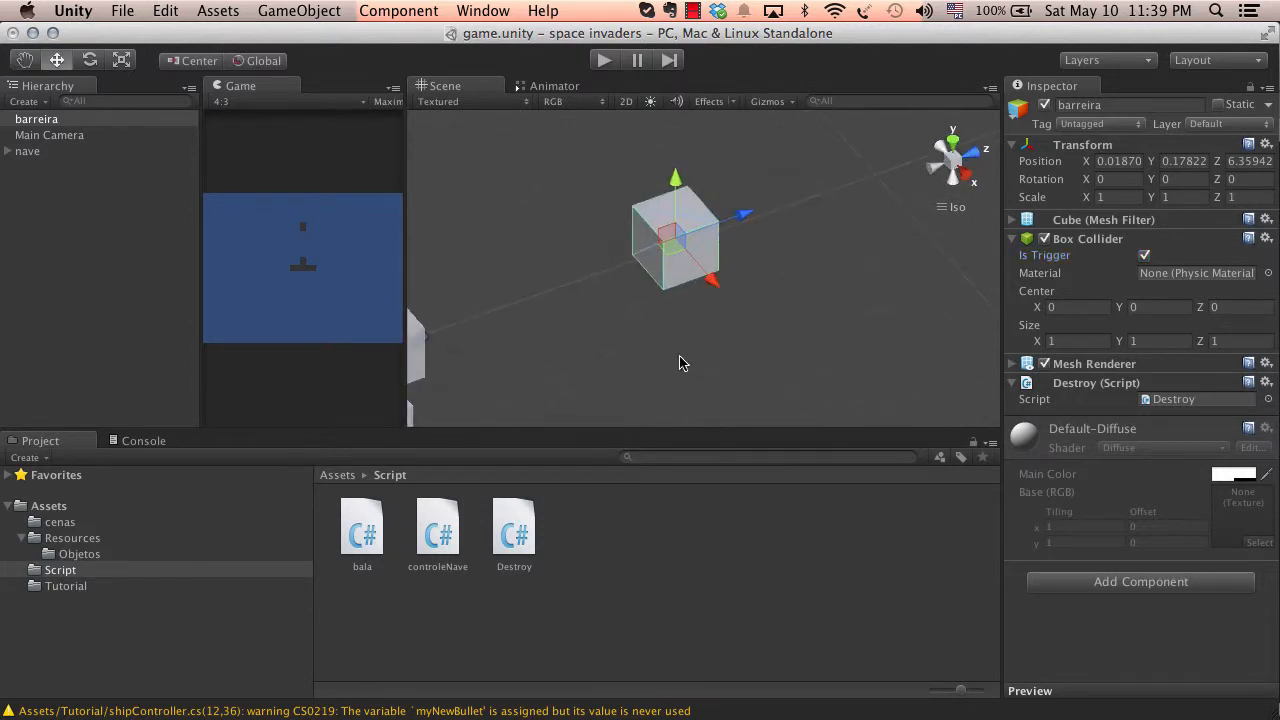
click(298, 12)
mouse_move(328, 60)
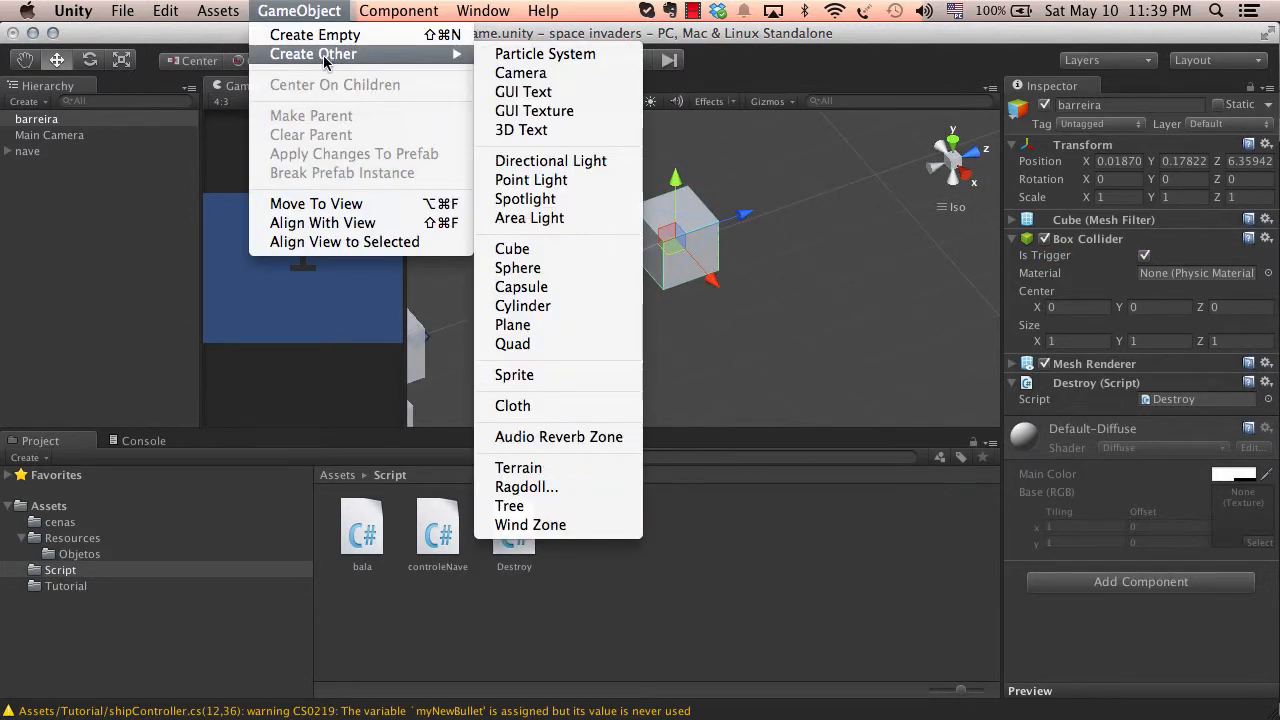
click(525, 268)
drag(735, 313, 781, 285)
alt+drag(781, 285, 886, 257)
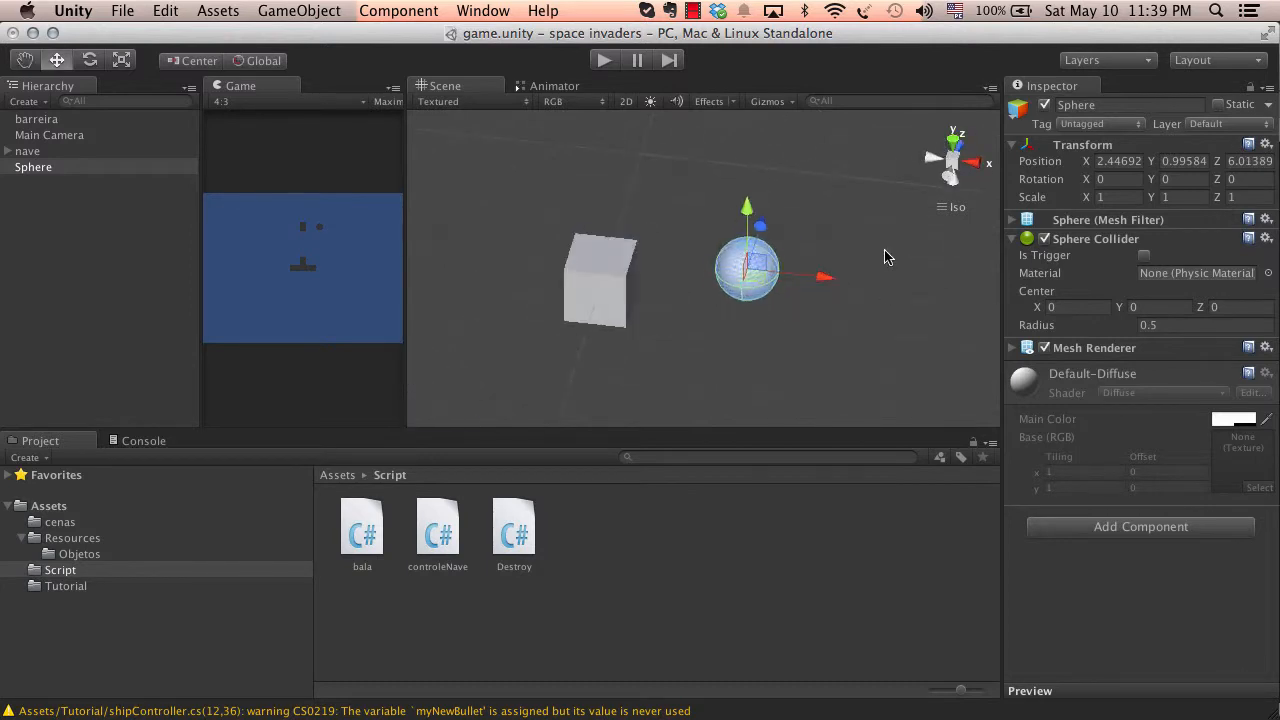
scroll(717, 289, up, 10)
scroll(695, 309, down, 5)
alt+drag(695, 309, 756, 203)
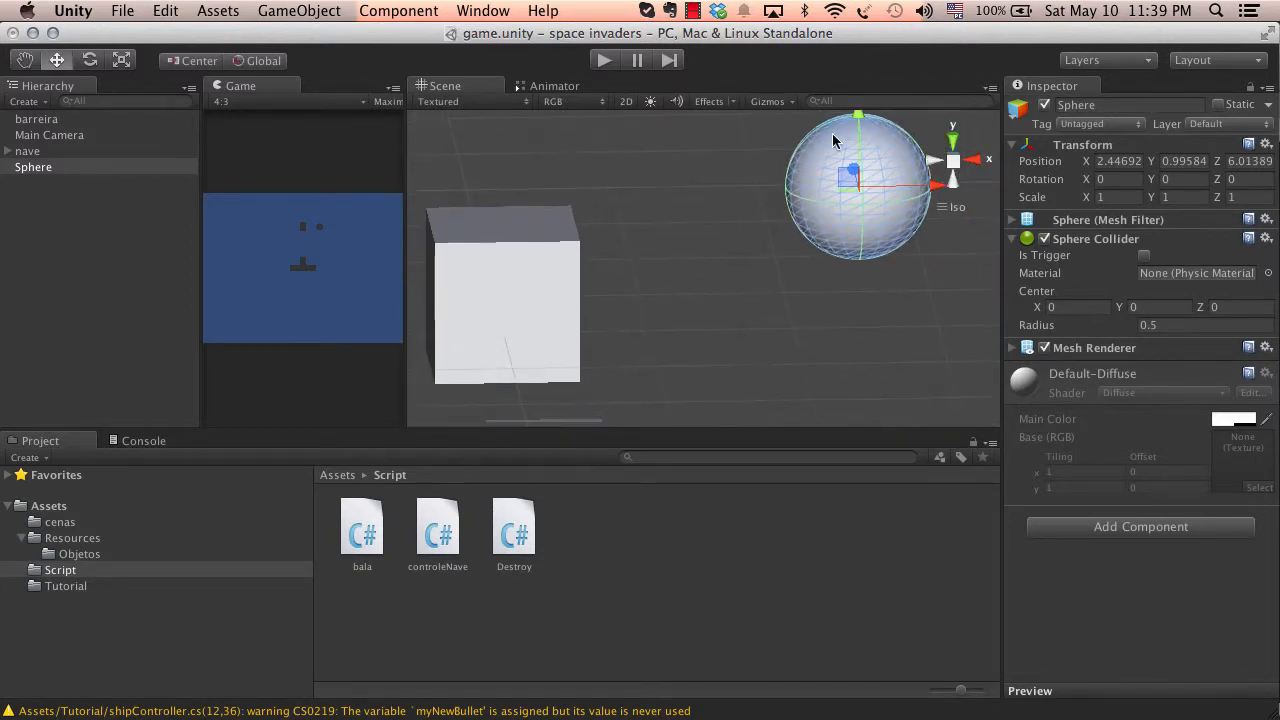
drag(855, 127, 852, 208)
Play the scene, move the Sphere into the barreira cube to test the trigger, and stop playback
click(602, 61)
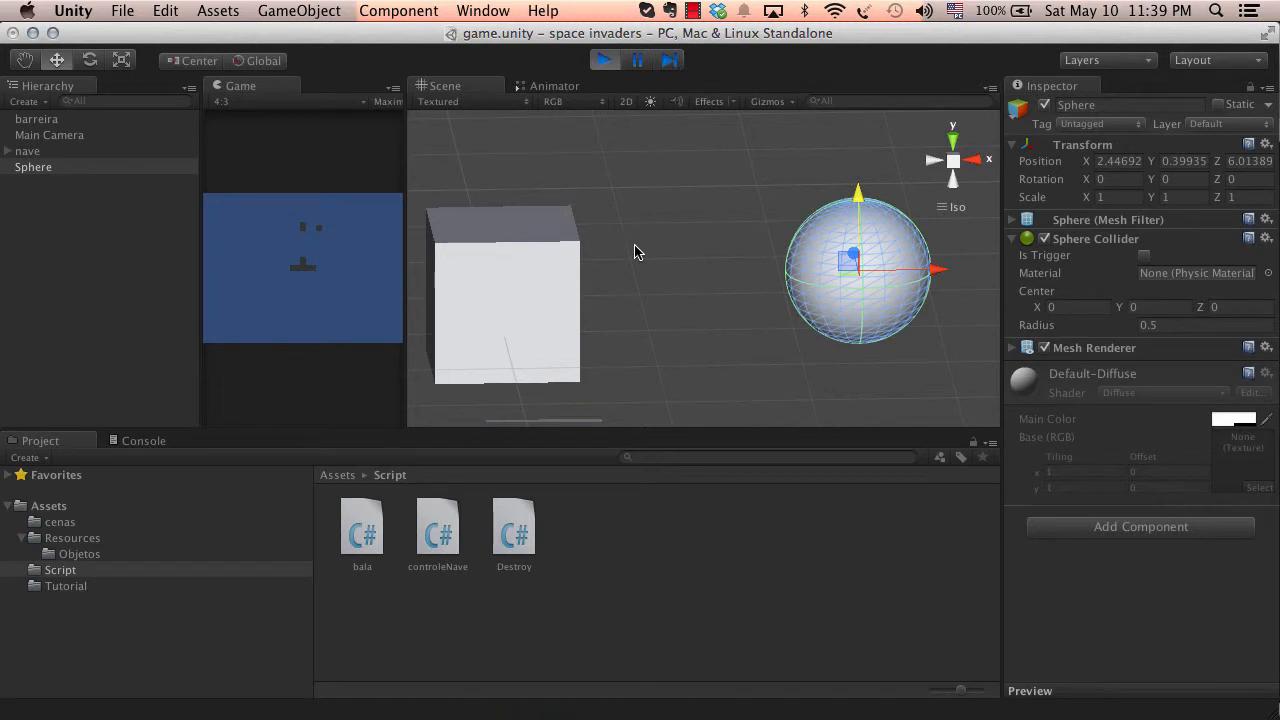
click(516, 291)
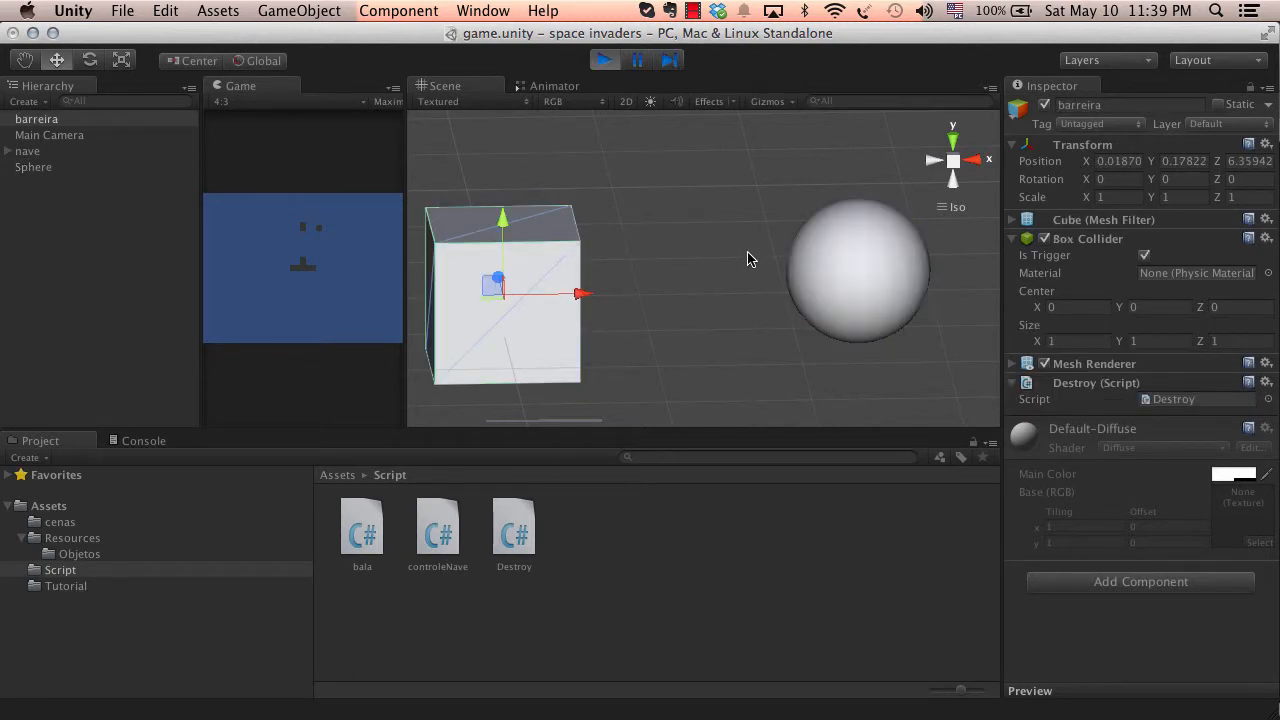
click(879, 252)
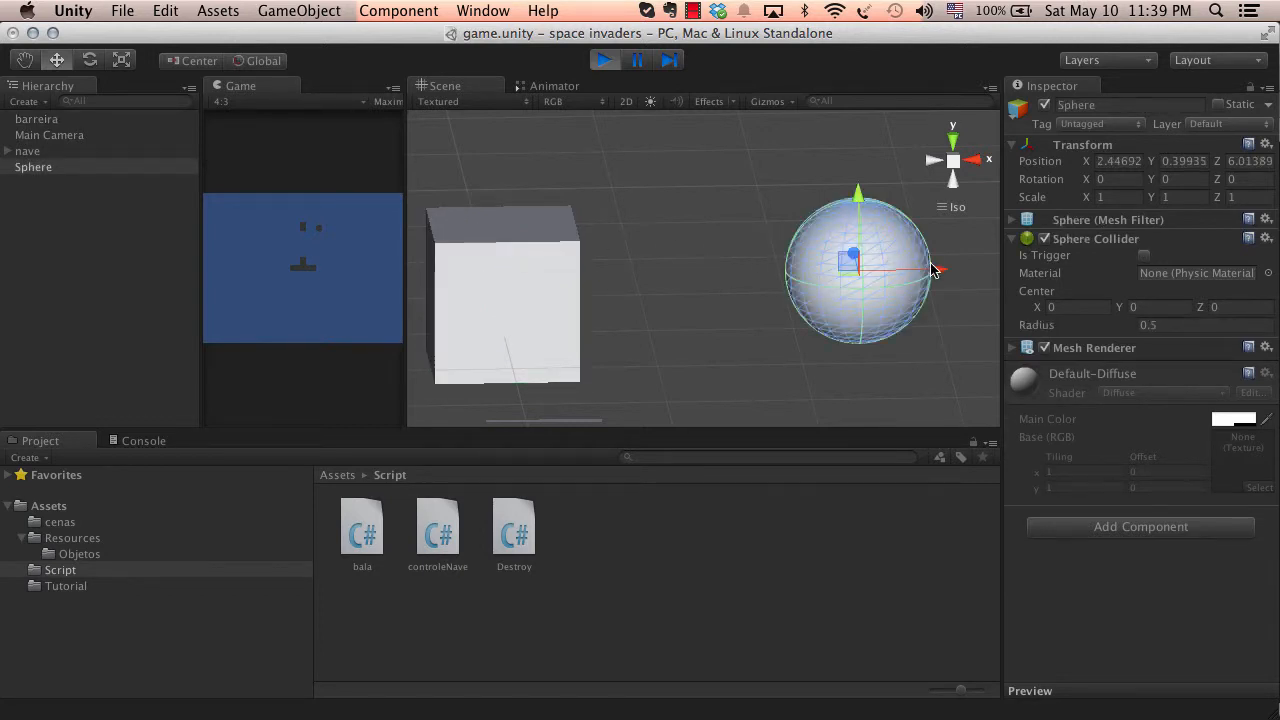
alt+drag(931, 270, 689, 310)
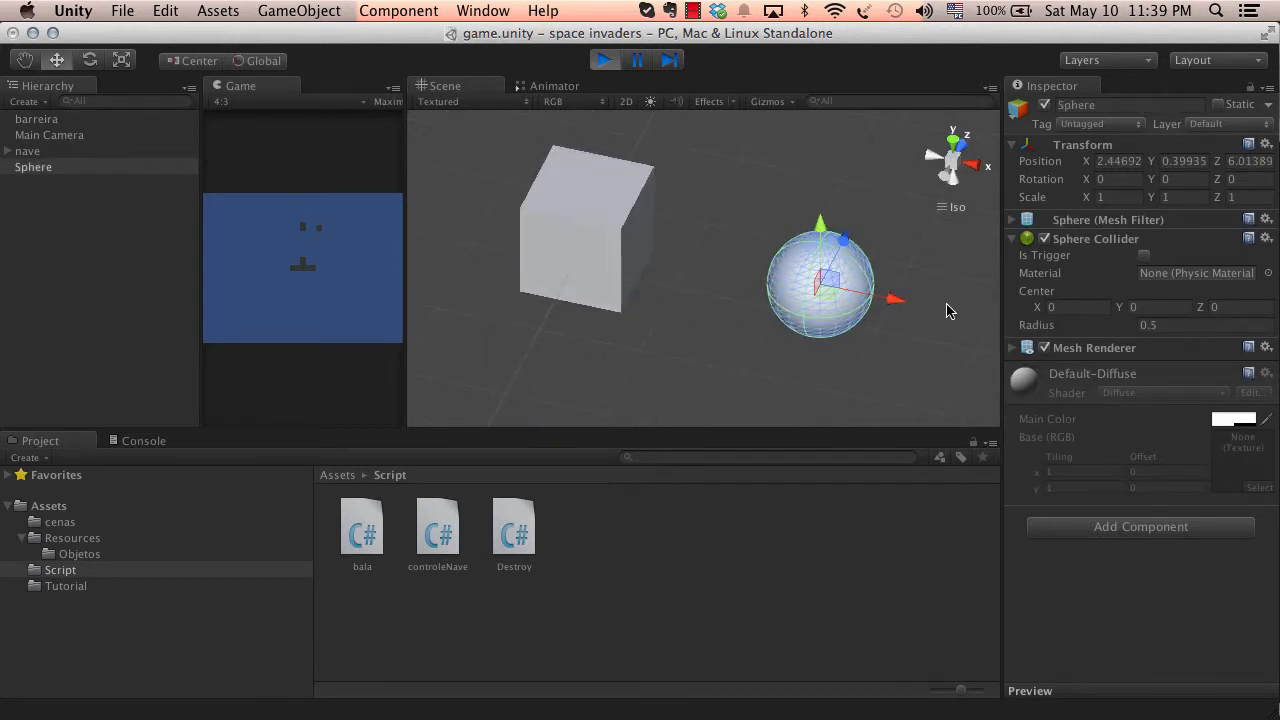
drag(904, 313, 696, 296)
alt+drag(763, 252, 697, 335)
drag(700, 164, 717, 129)
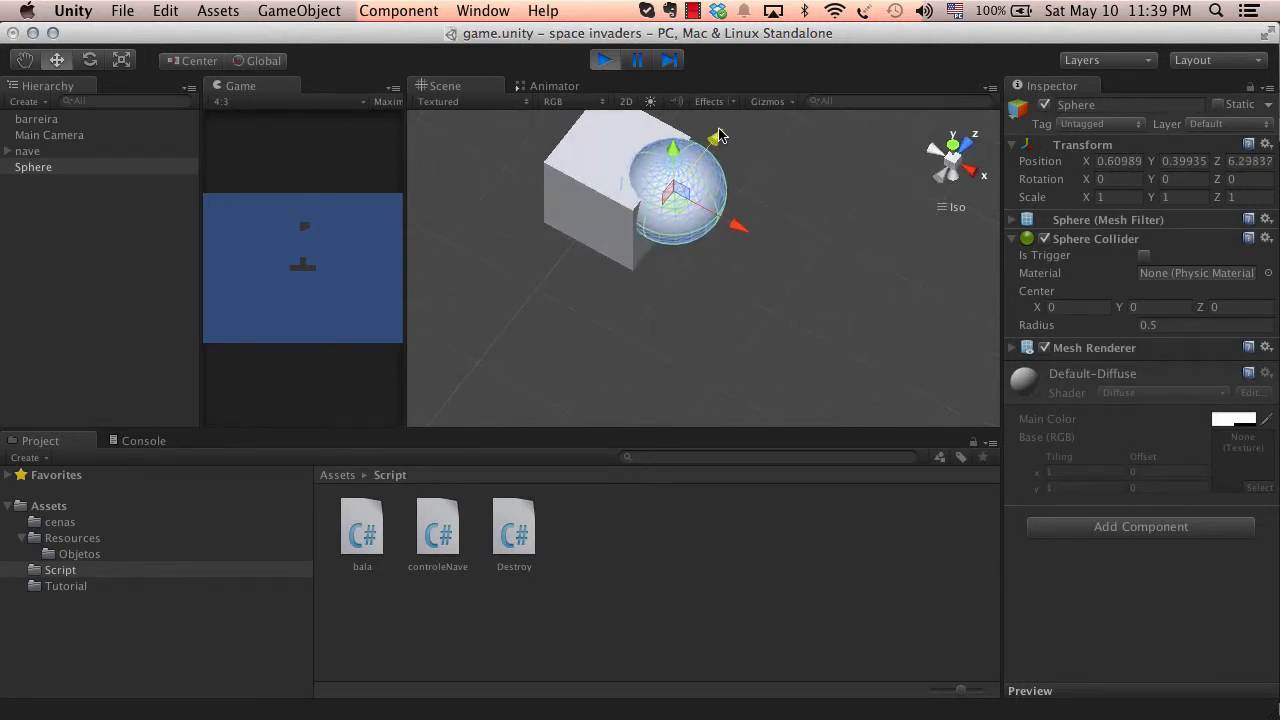
drag(726, 230, 675, 207)
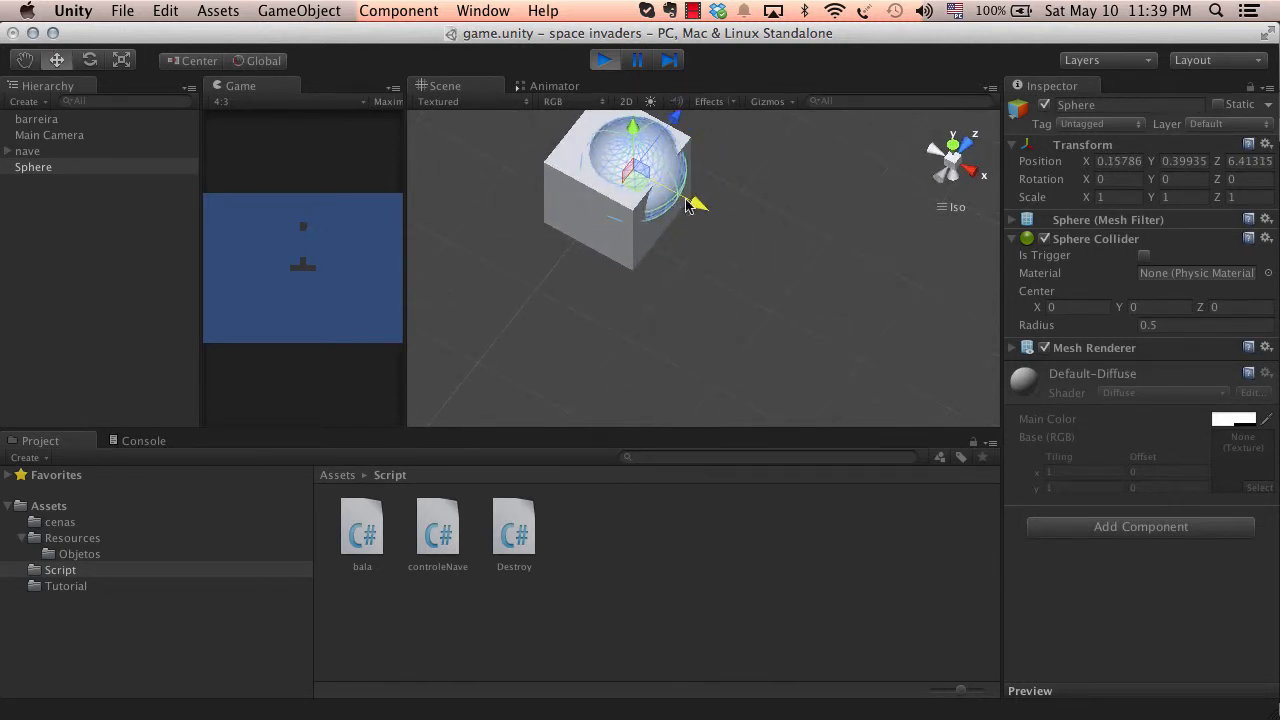
click(604, 60)
Move the Sphere to about Y -0.24, Z 6.72 and add a Rigidbody component to it
alt+drag(676, 187, 754, 272)
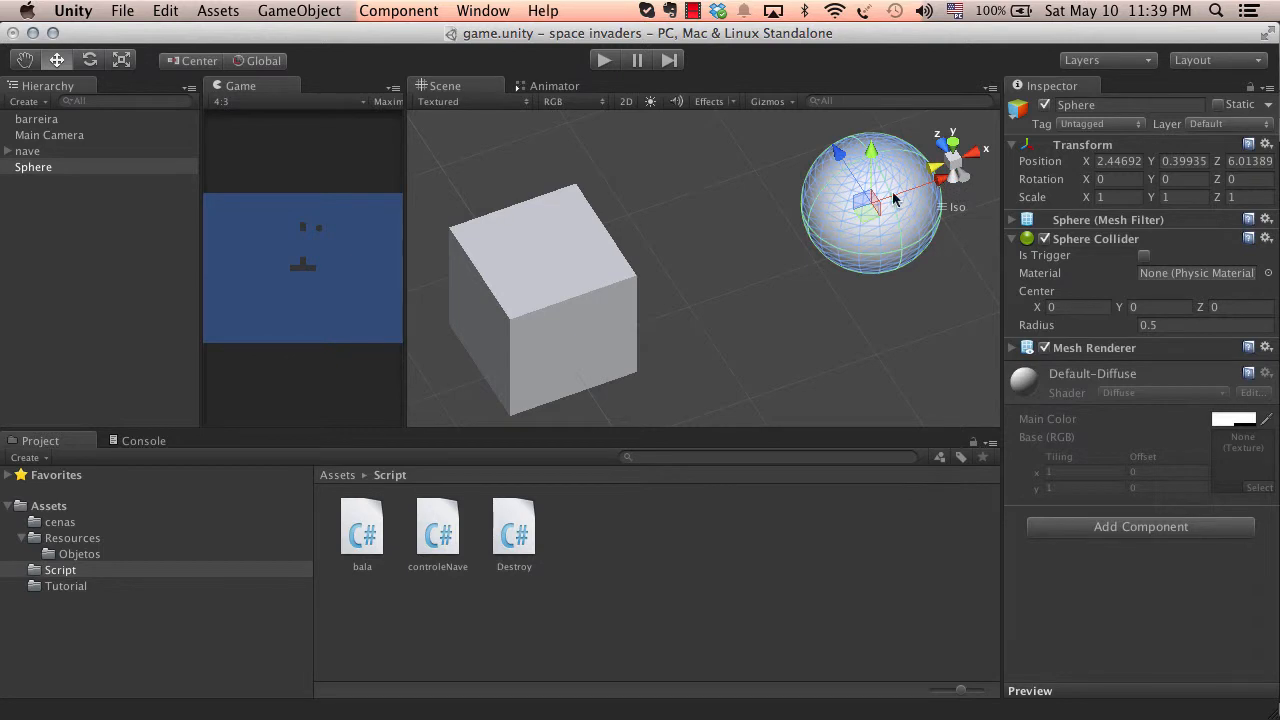
drag(894, 200, 851, 203)
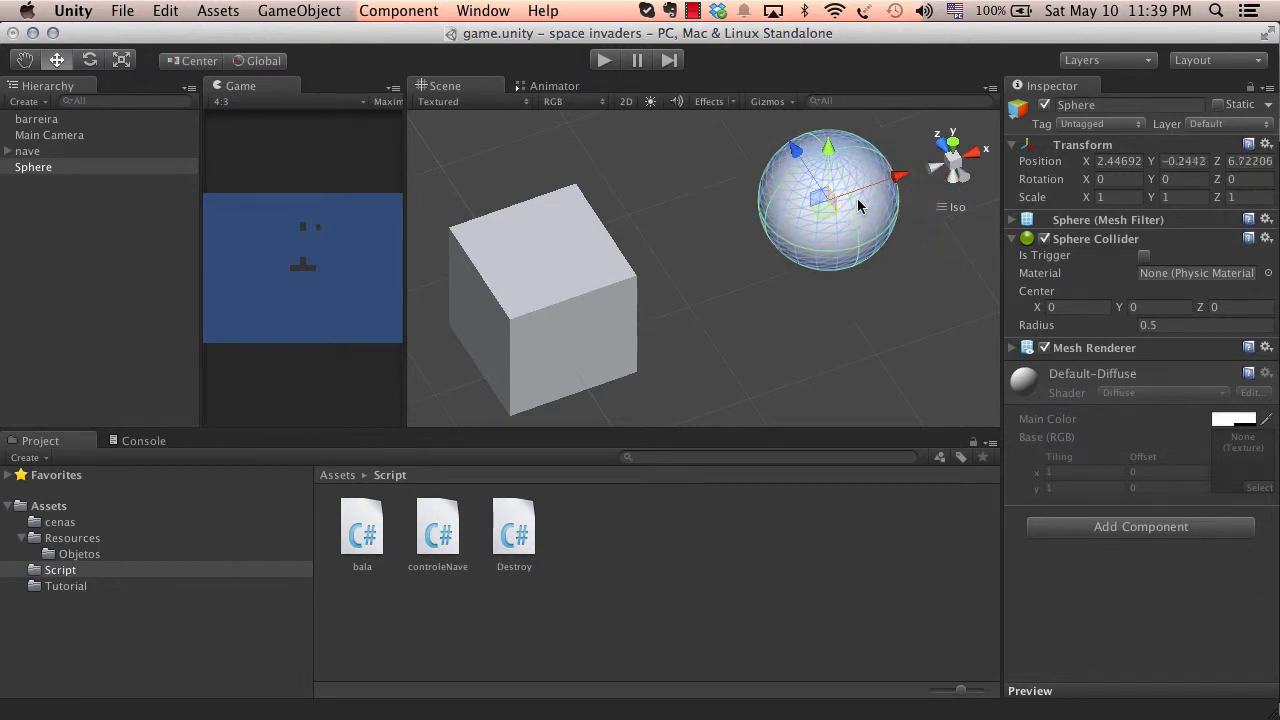
click(333, 10)
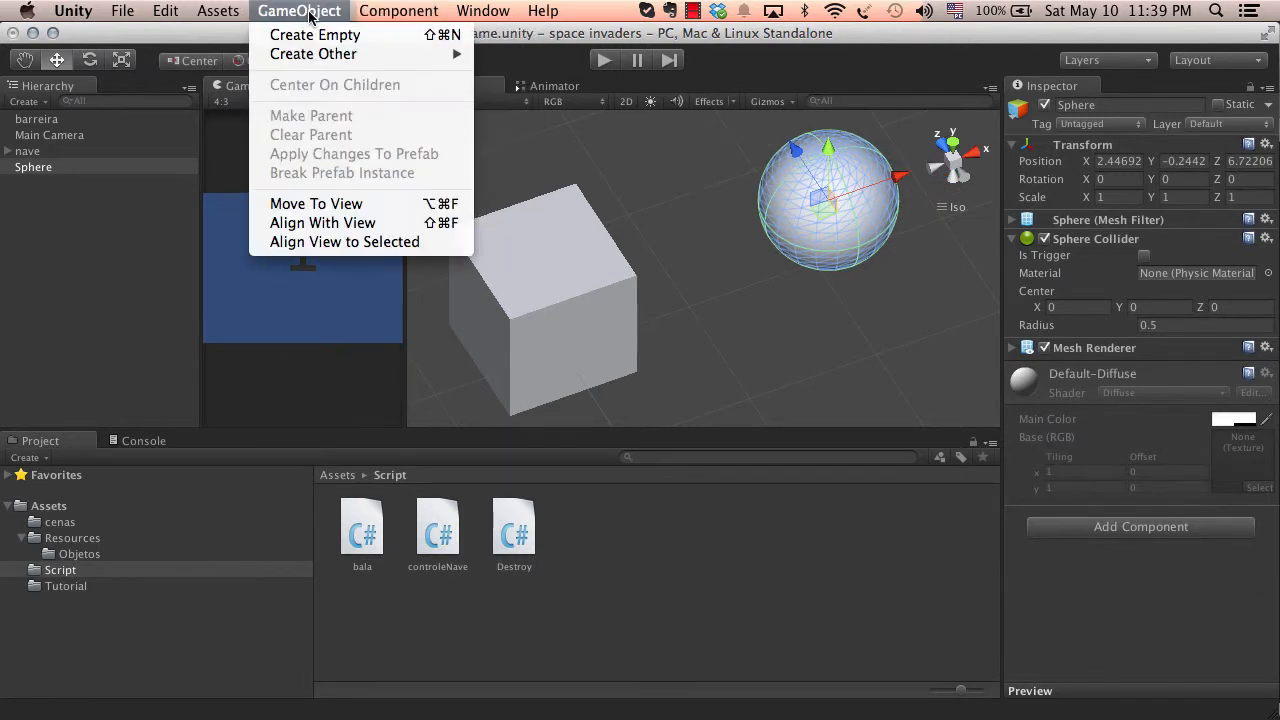
mouse_move(380, 10)
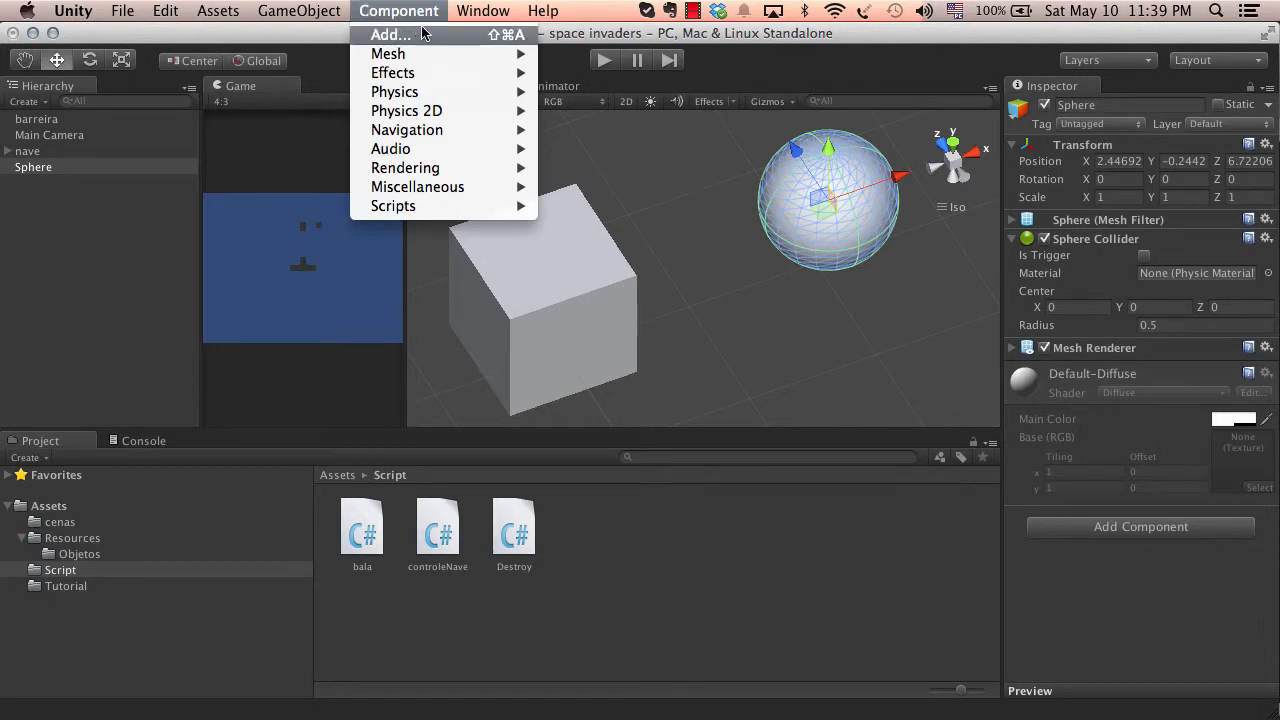
mouse_move(419, 94)
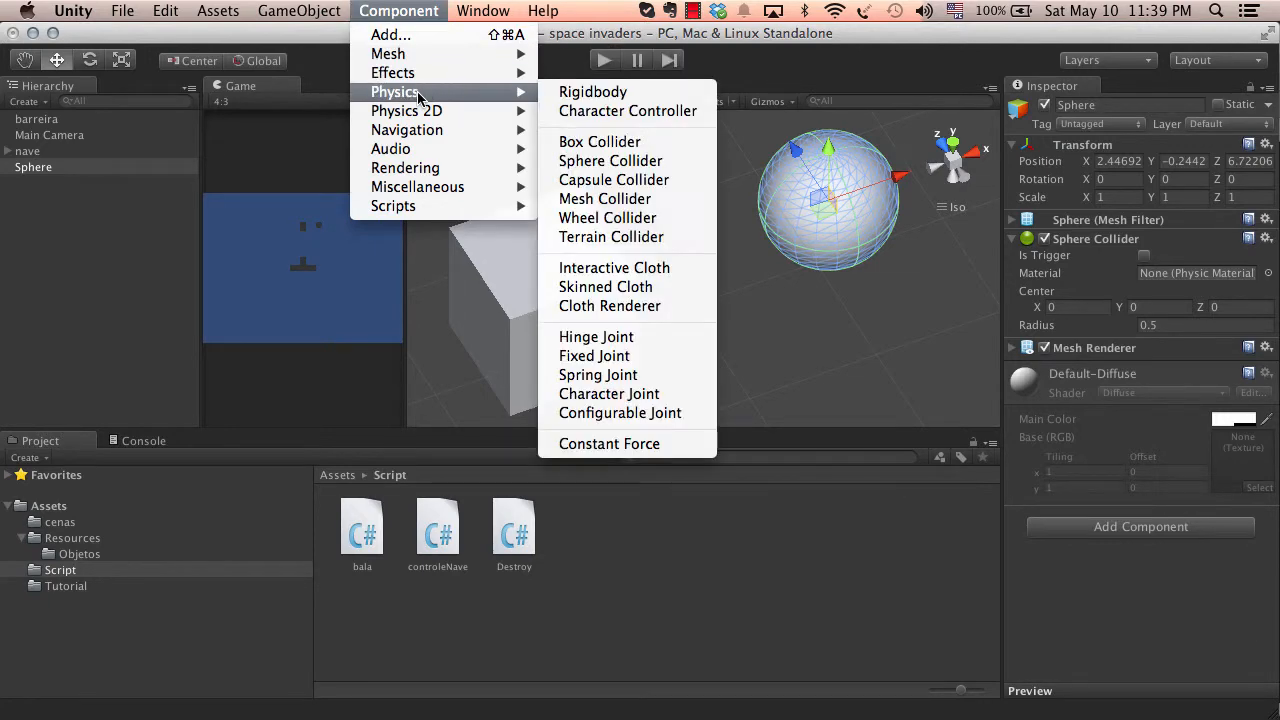
click(625, 93)
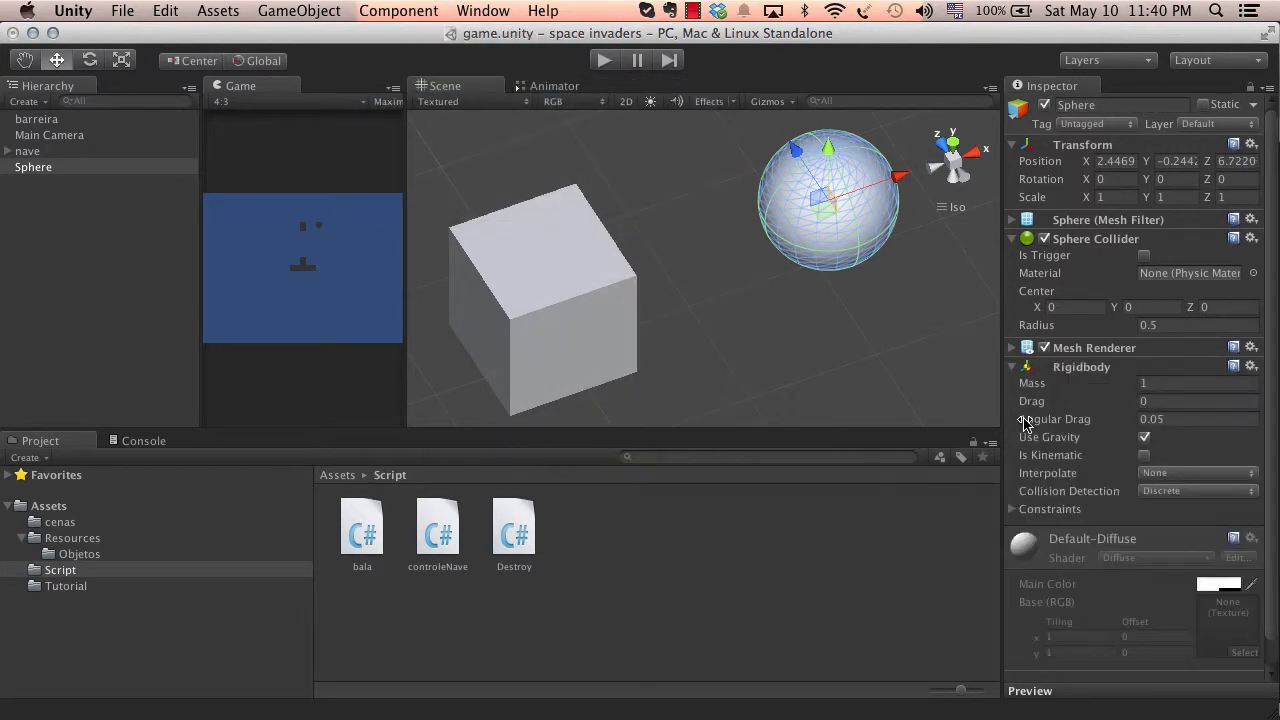
Play the scene with Use Gravity enabled on the Sphere's Rigidbody to examine its effect, and stop playback
scroll(1042, 390, down, 1)
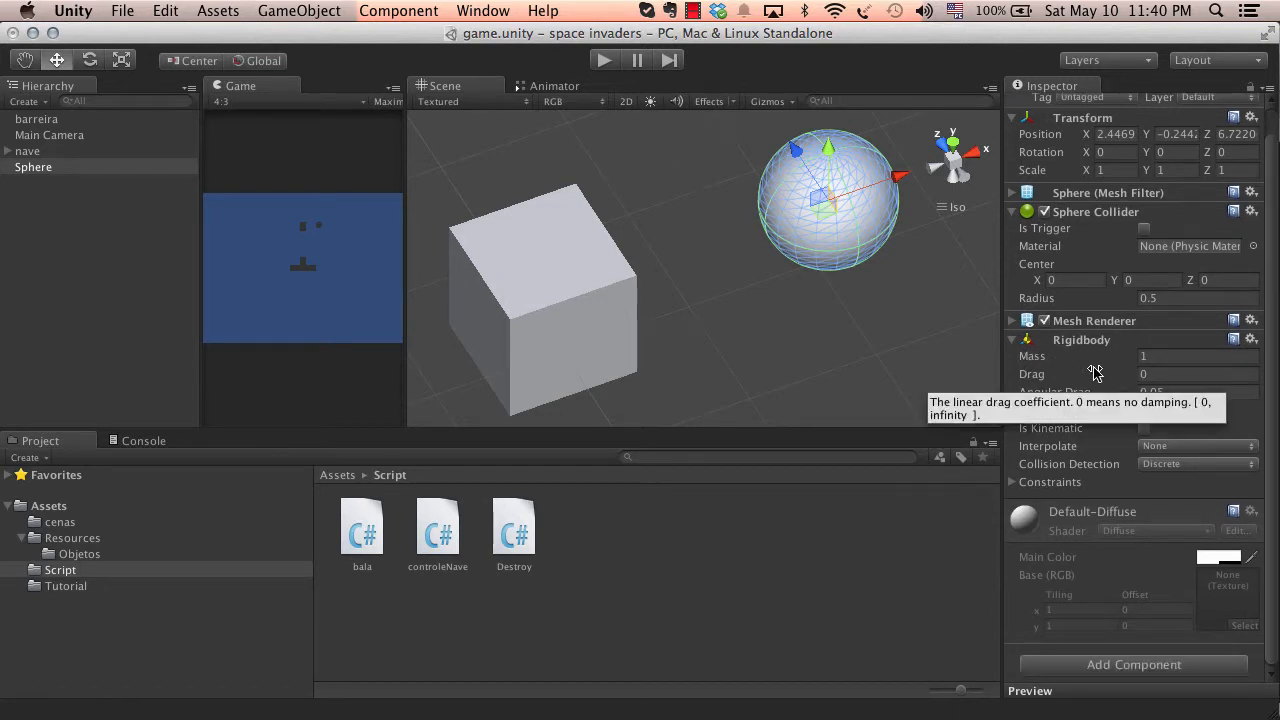
click(1143, 410)
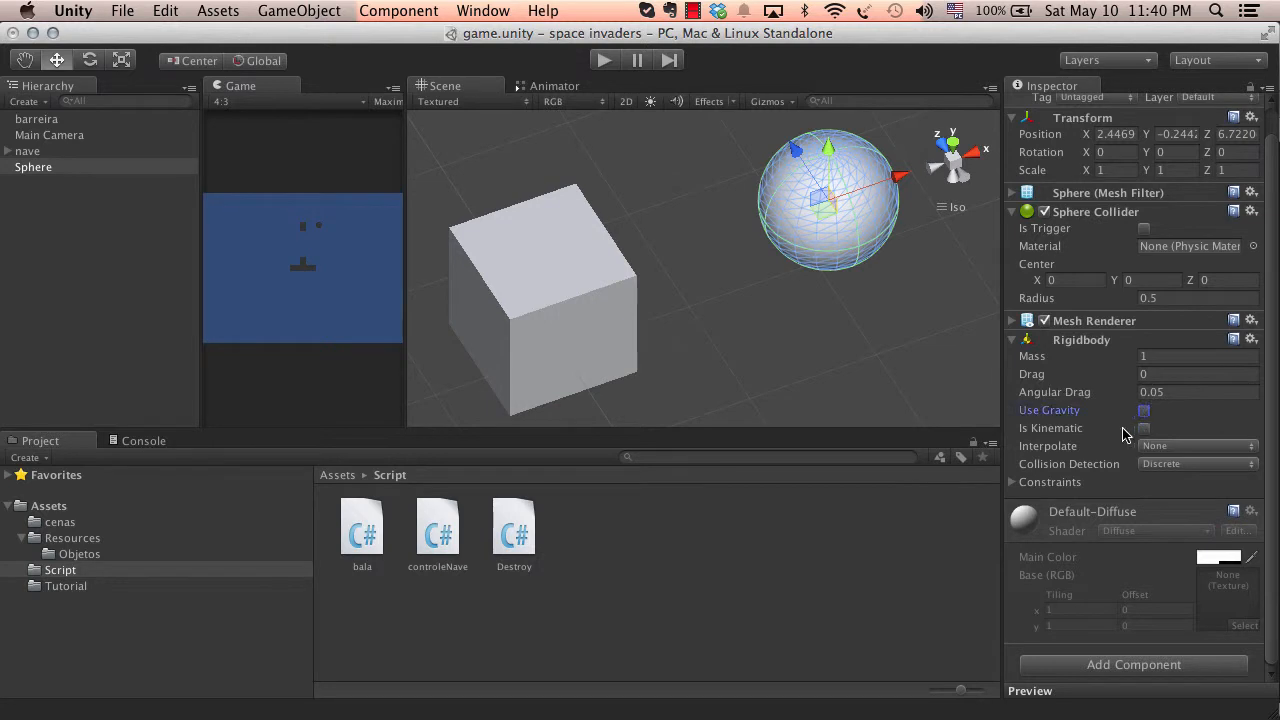
scroll(725, 360, down, 1)
scroll(728, 359, down, 5)
alt+drag(778, 391, 804, 268)
click(1144, 410)
click(604, 60)
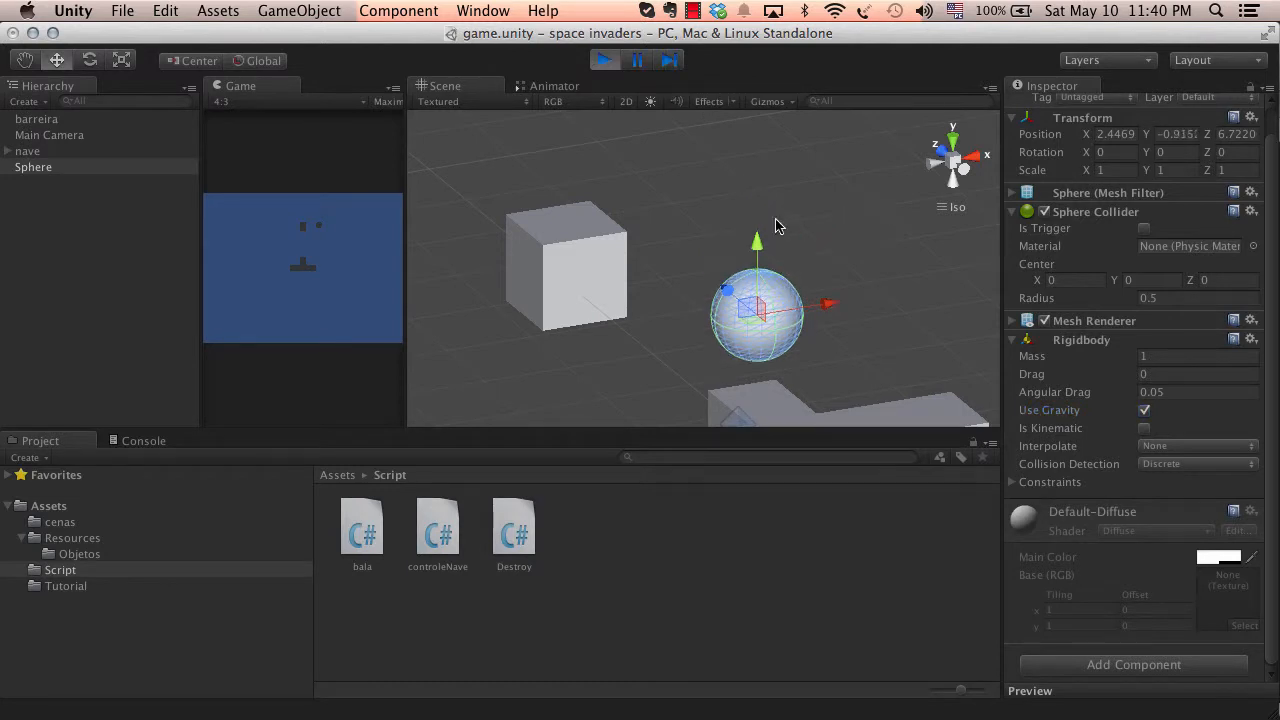
key(super+p)
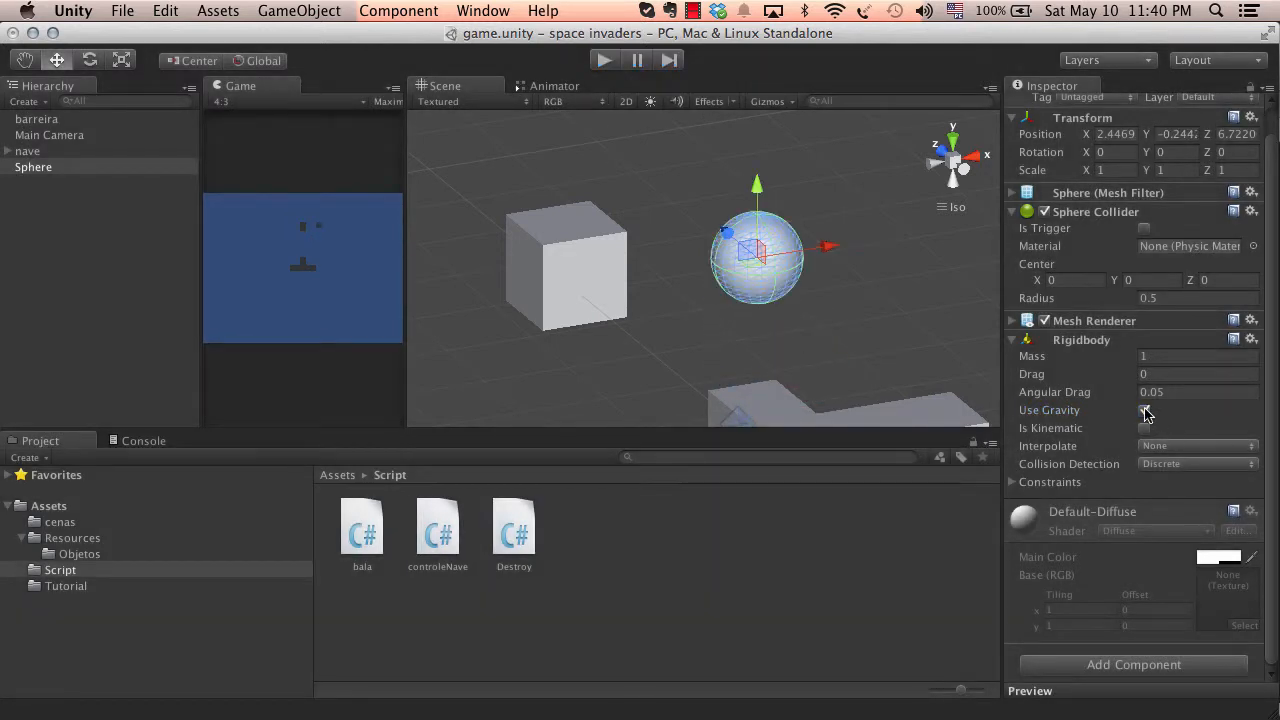
Disable Use Gravity on the Sphere's Rigidbody and retest the trigger by moving the Sphere into barreira during play, stopping playback at the end
click(1144, 410)
alt+drag(816, 291, 778, 303)
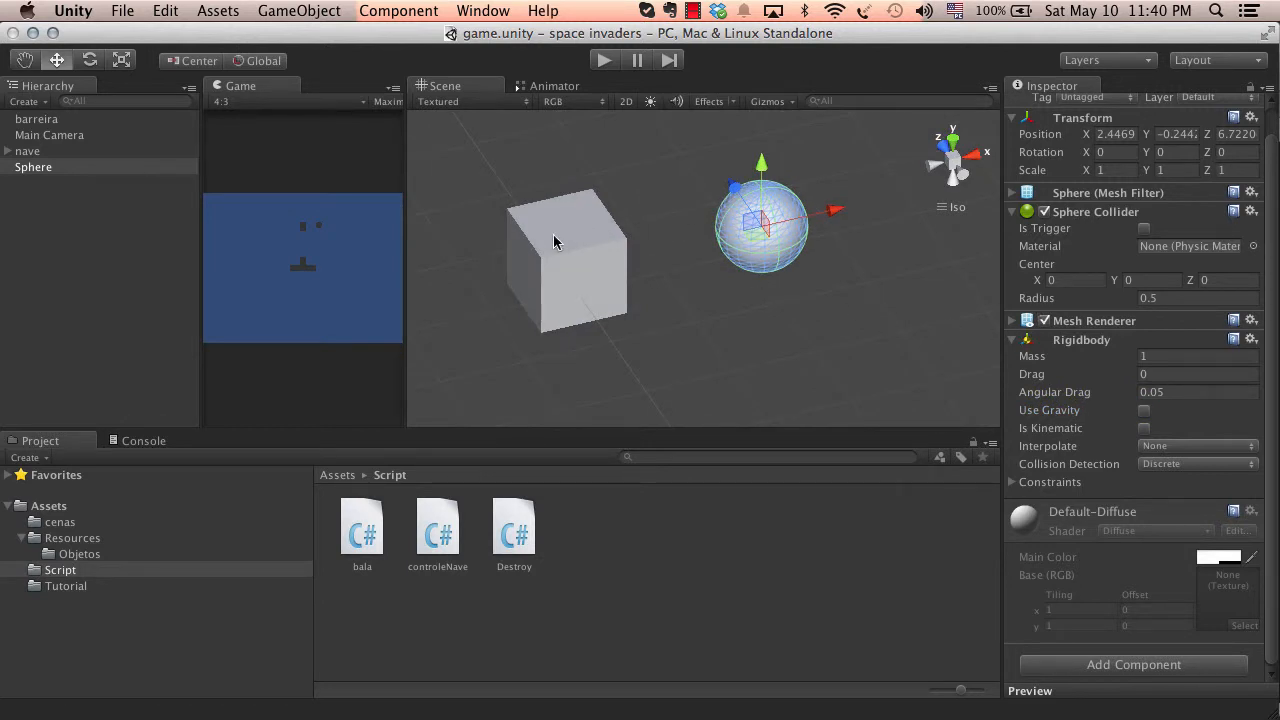
click(604, 62)
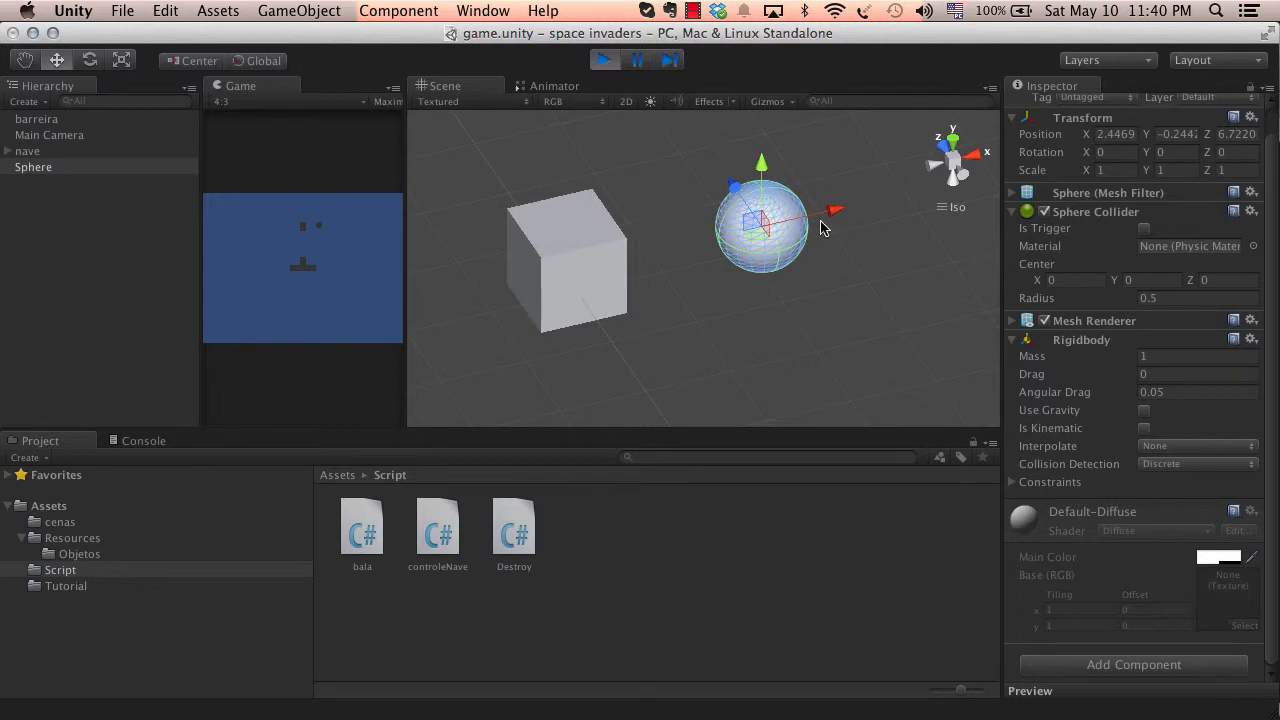
drag(835, 218, 688, 248)
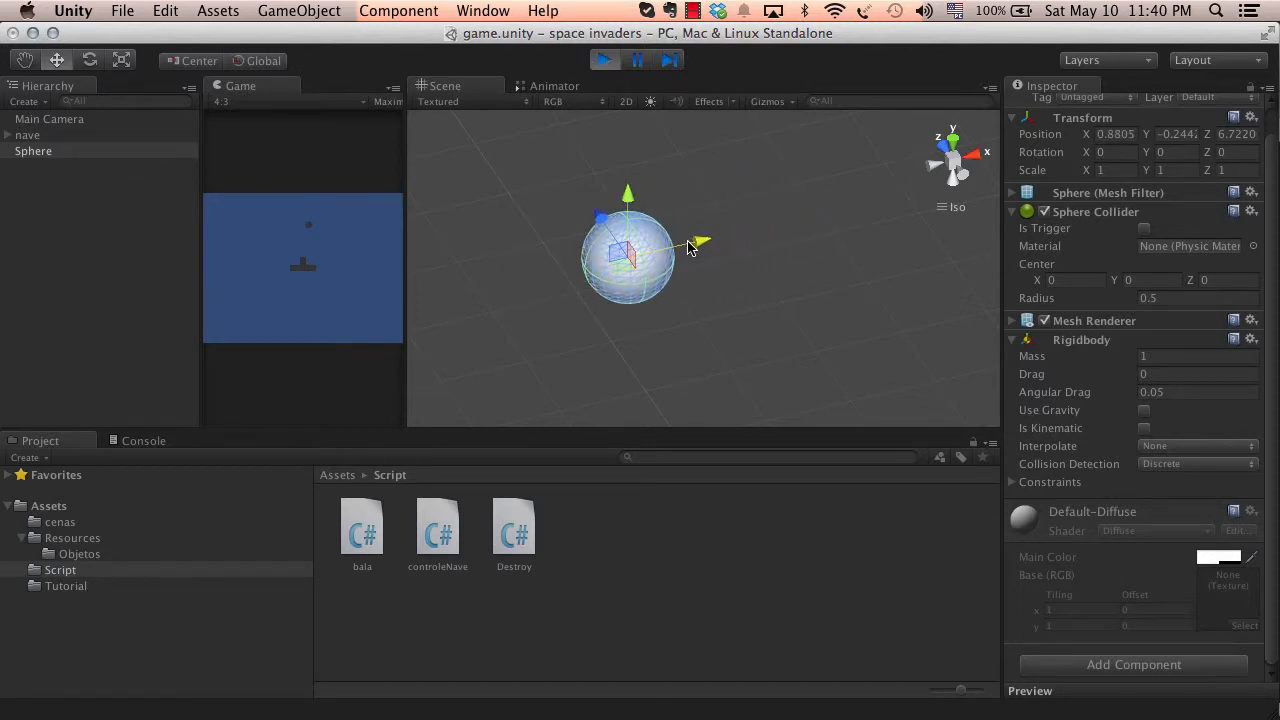
click(614, 62)
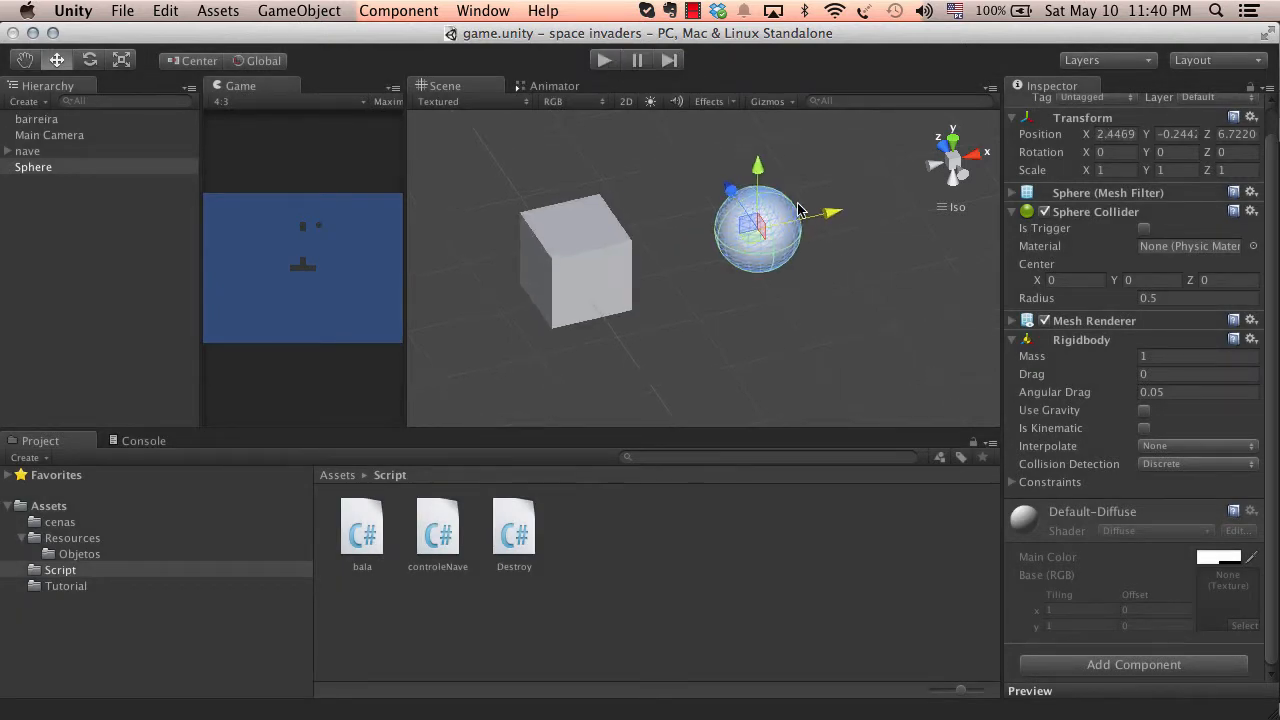
Delete the test Sphere from the scene
scroll(801, 212, down, 5)
scroll(800, 214, up, 4)
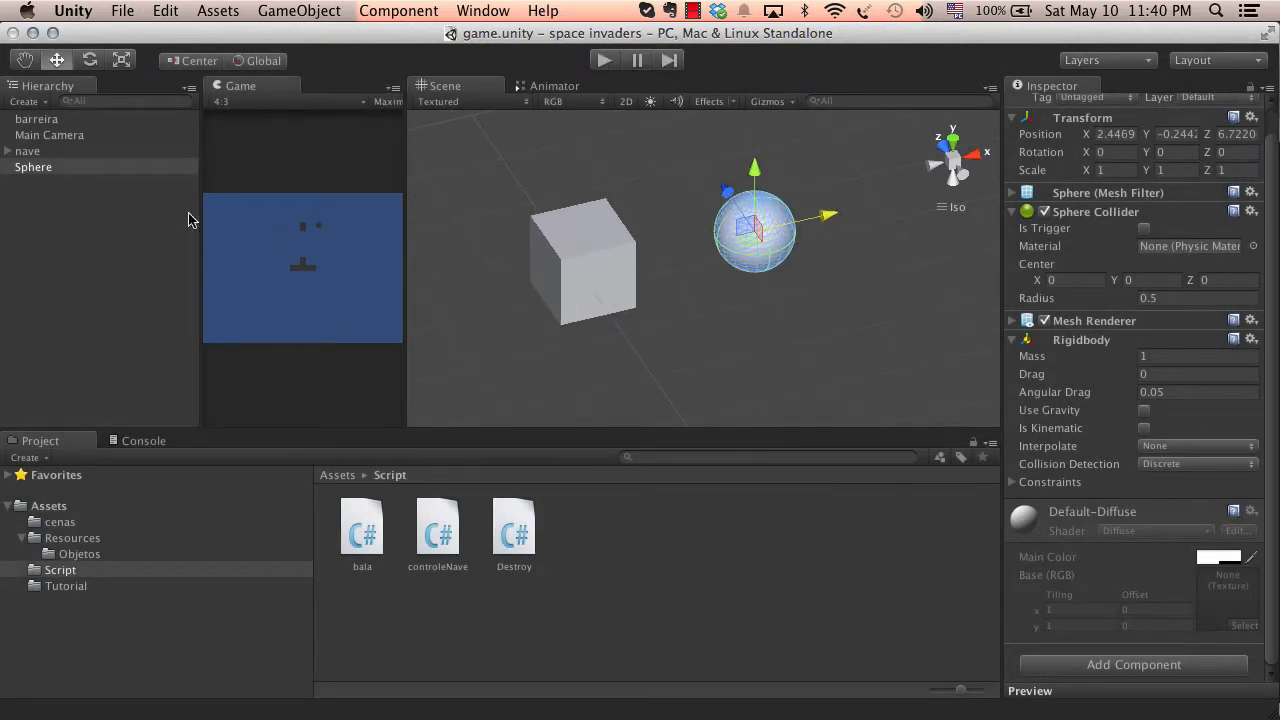
click(40, 167)
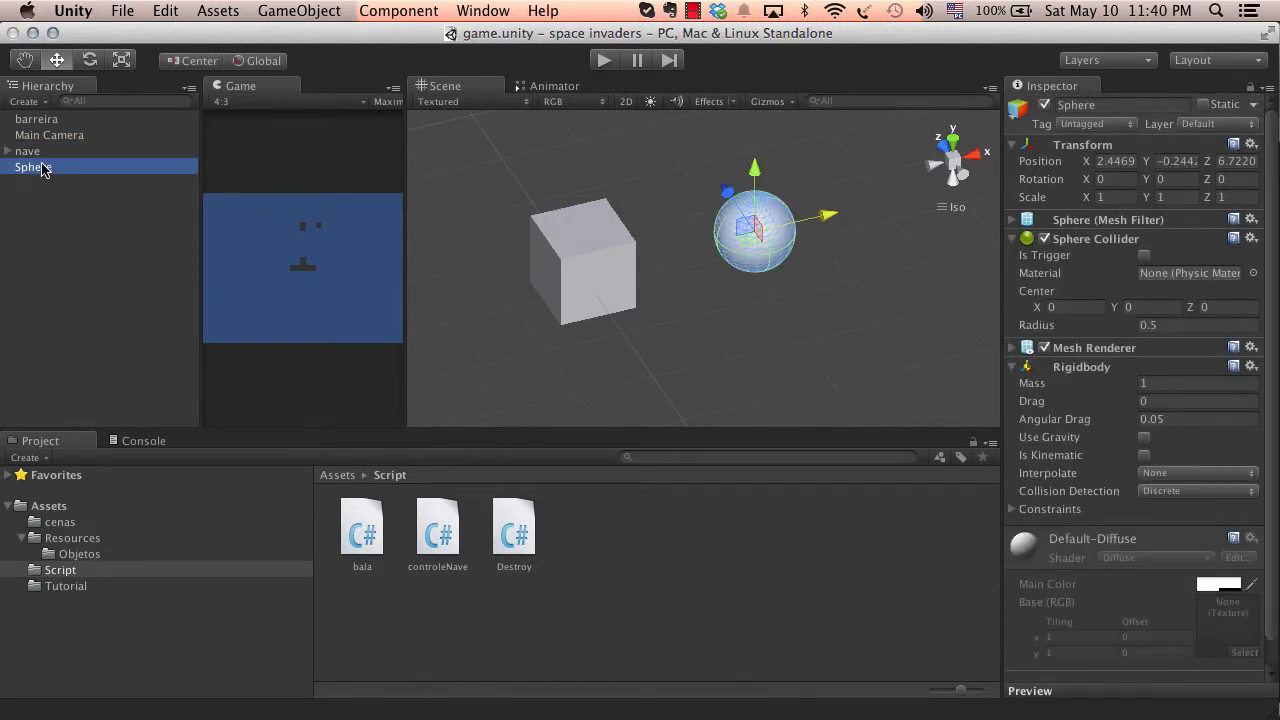
key(super+BackSpace)
Place the bala prefab from Resources/Objetos in the scene beside barreira and add a Rigidbody component to it
click(98, 543)
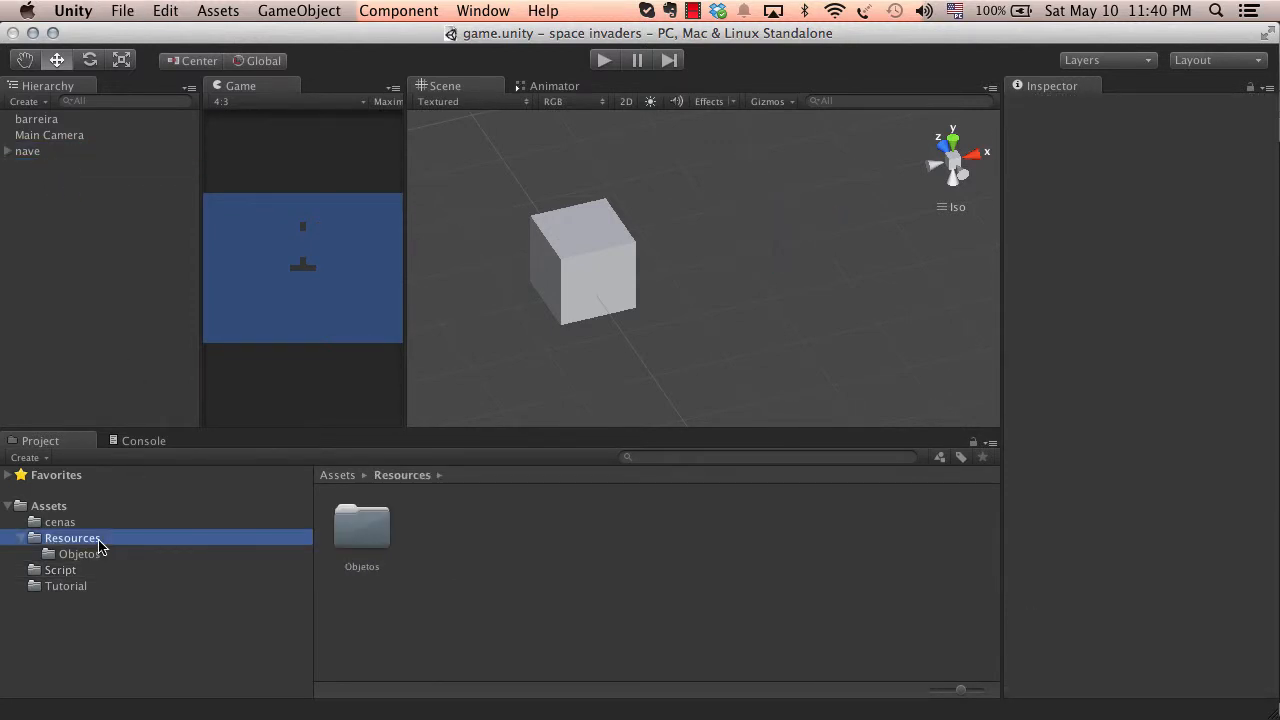
click(80, 556)
drag(371, 528, 786, 283)
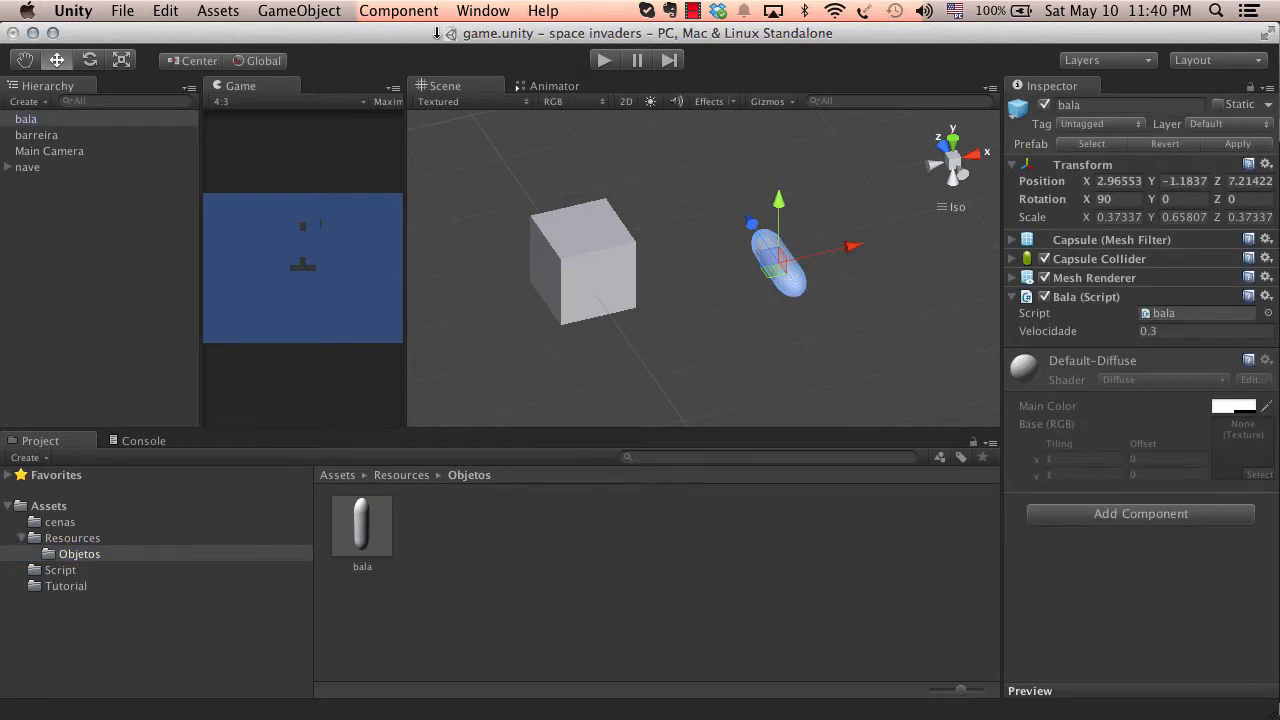
click(399, 11)
mouse_move(427, 62)
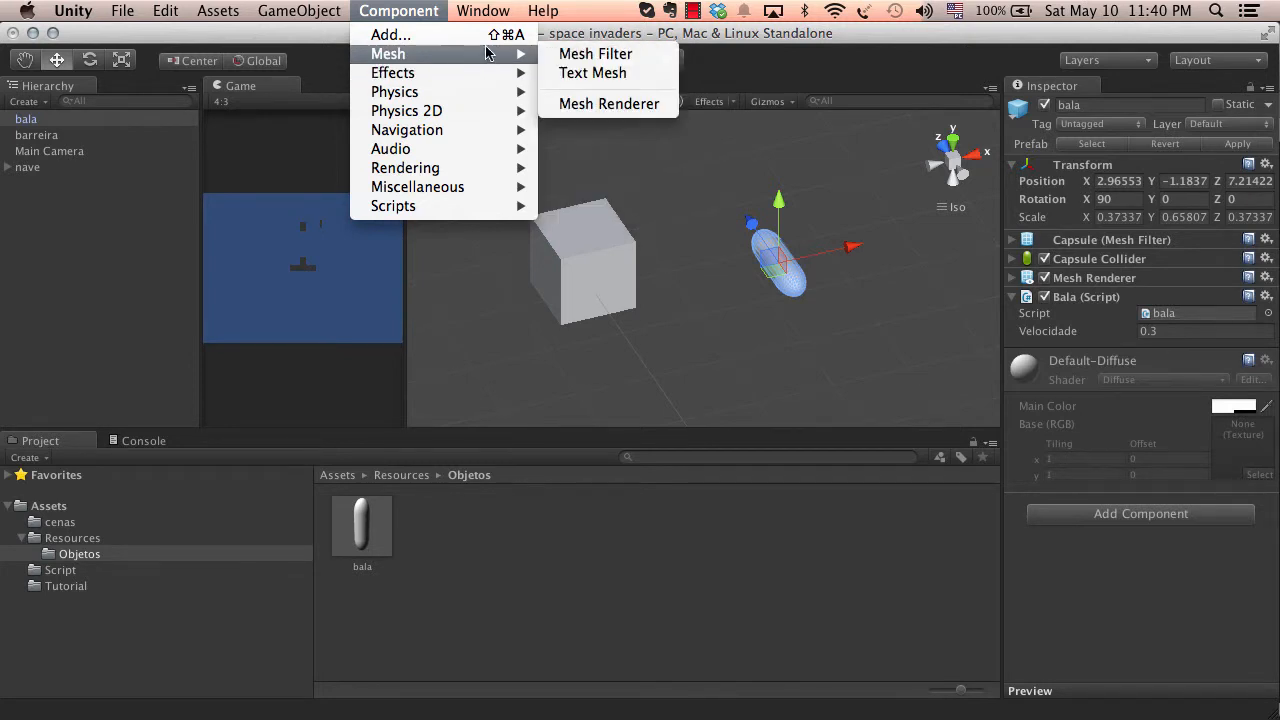
mouse_move(460, 91)
click(593, 92)
Move bala between the ship and barreira, in line with both, at about X 0.02, Y 0.2, Z 4.04
scroll(768, 268, down, 3)
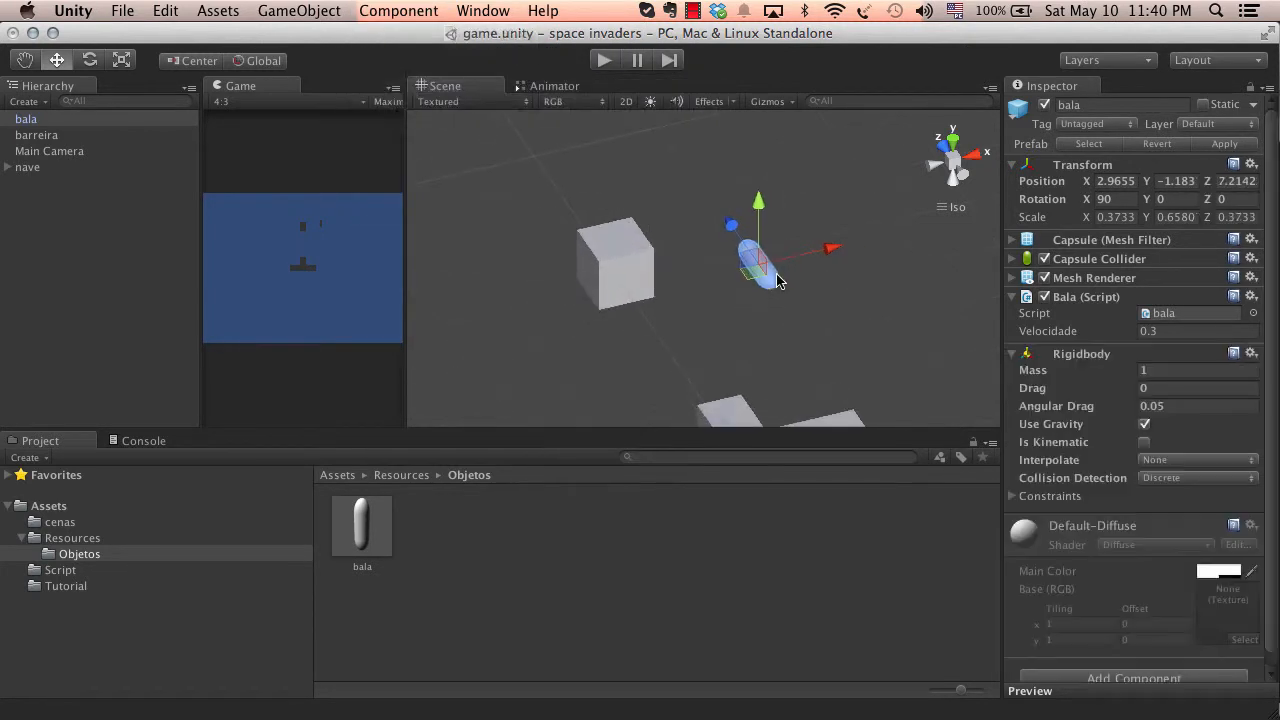
alt+drag(778, 281, 762, 284)
drag(840, 252, 718, 273)
alt+drag(662, 298, 802, 202)
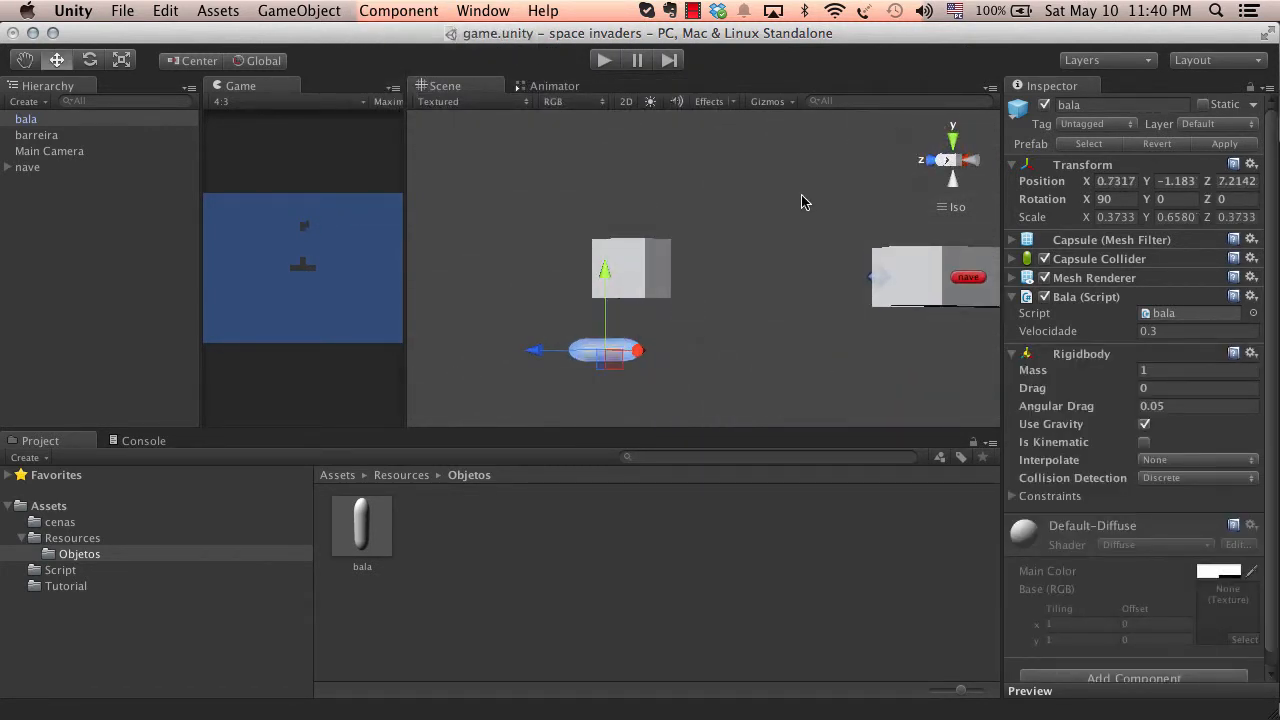
drag(610, 300, 610, 221)
click(968, 160)
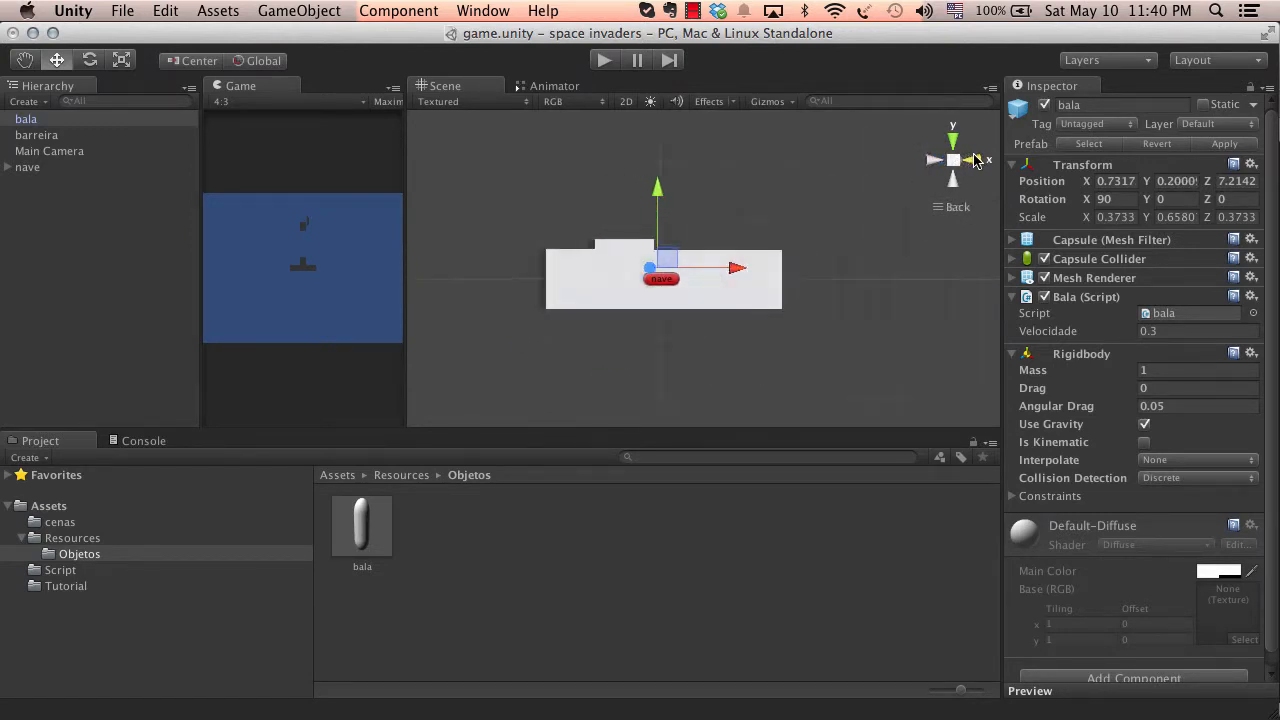
click(970, 160)
drag(848, 270, 800, 515)
drag(684, 348, 638, 334)
alt+drag(638, 334, 652, 215)
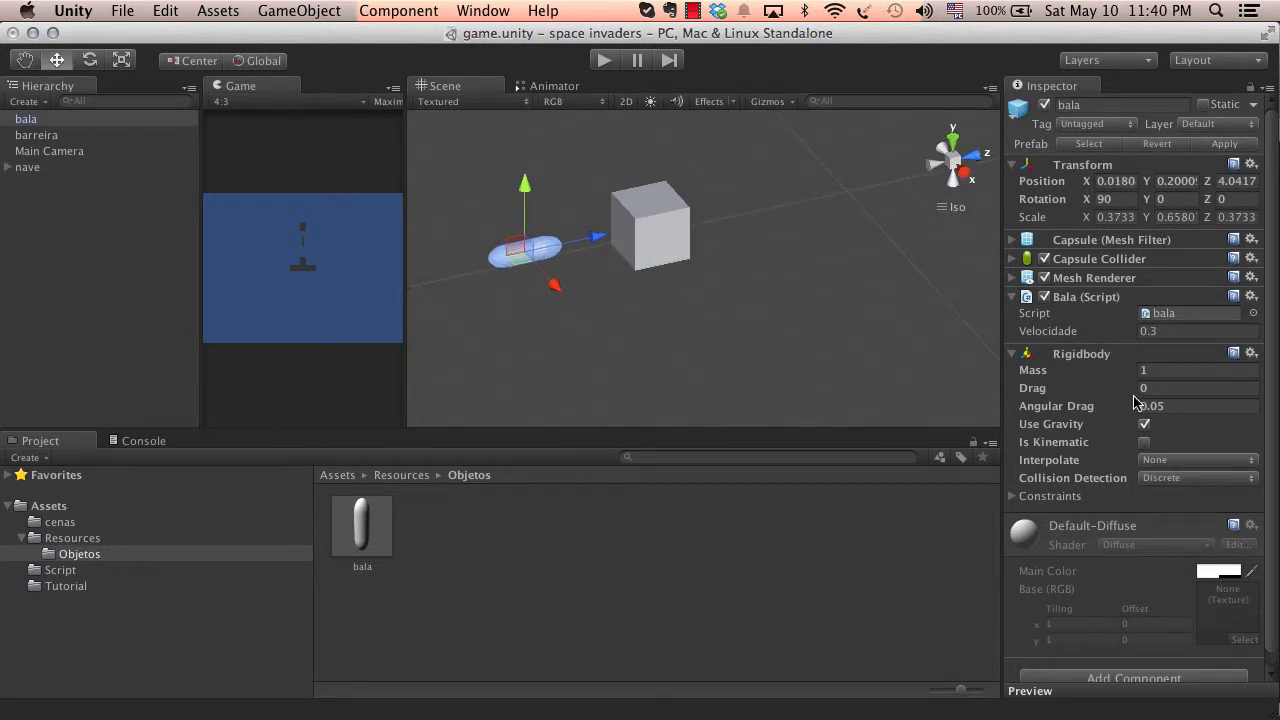
Turn off Use Gravity on the Rigidbody of the scene's bala
click(1144, 424)
click(604, 60)
scroll(550, 278, down, 5)
scroll(542, 286, up, 5)
alt+drag(540, 267, 663, 271)
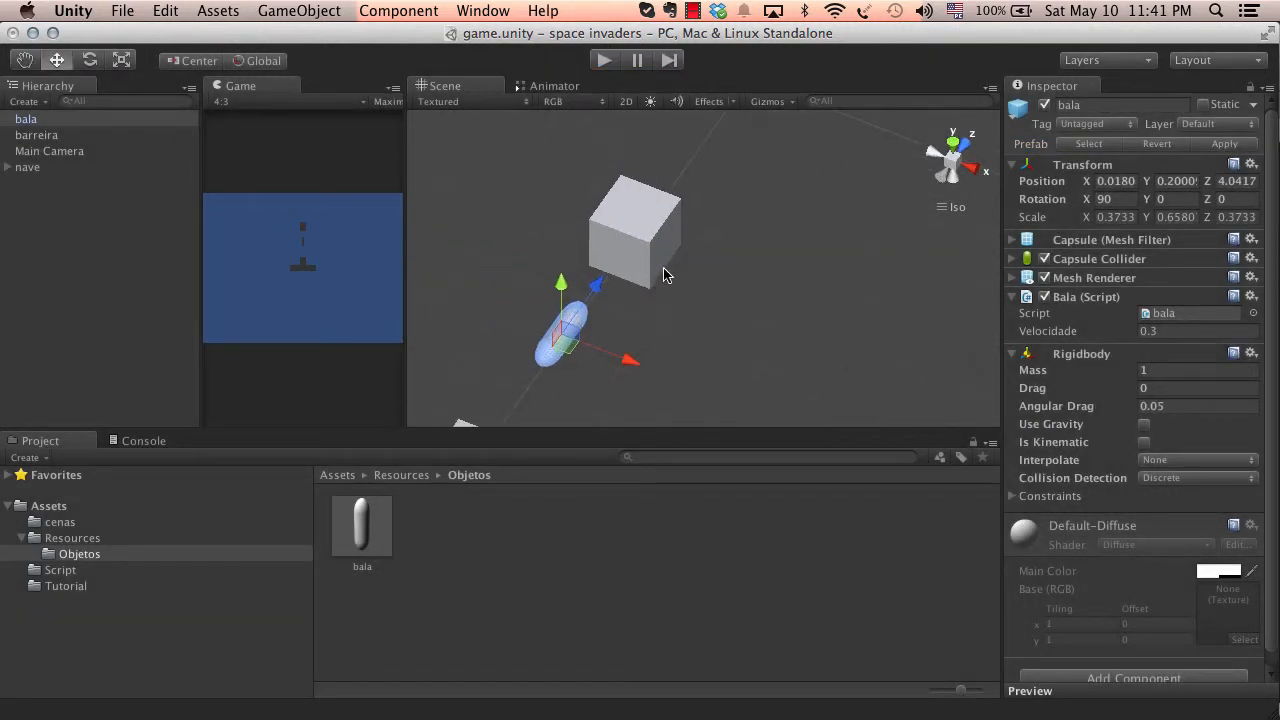
Switch to MonoDevelop and add the condition if(other.collider.name == "bala") above the Destroy call in OnTriggerEnter of Destroy.cs
click(655, 265)
key(super+Tab)
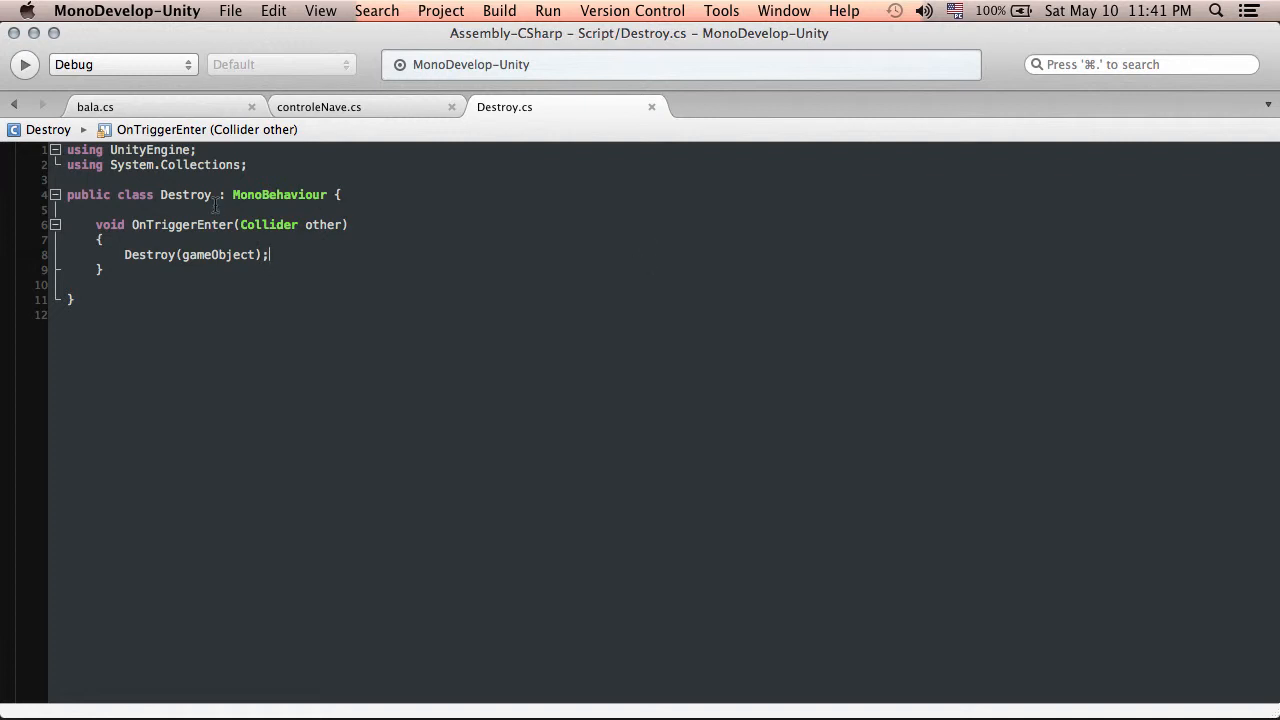
key(Return)
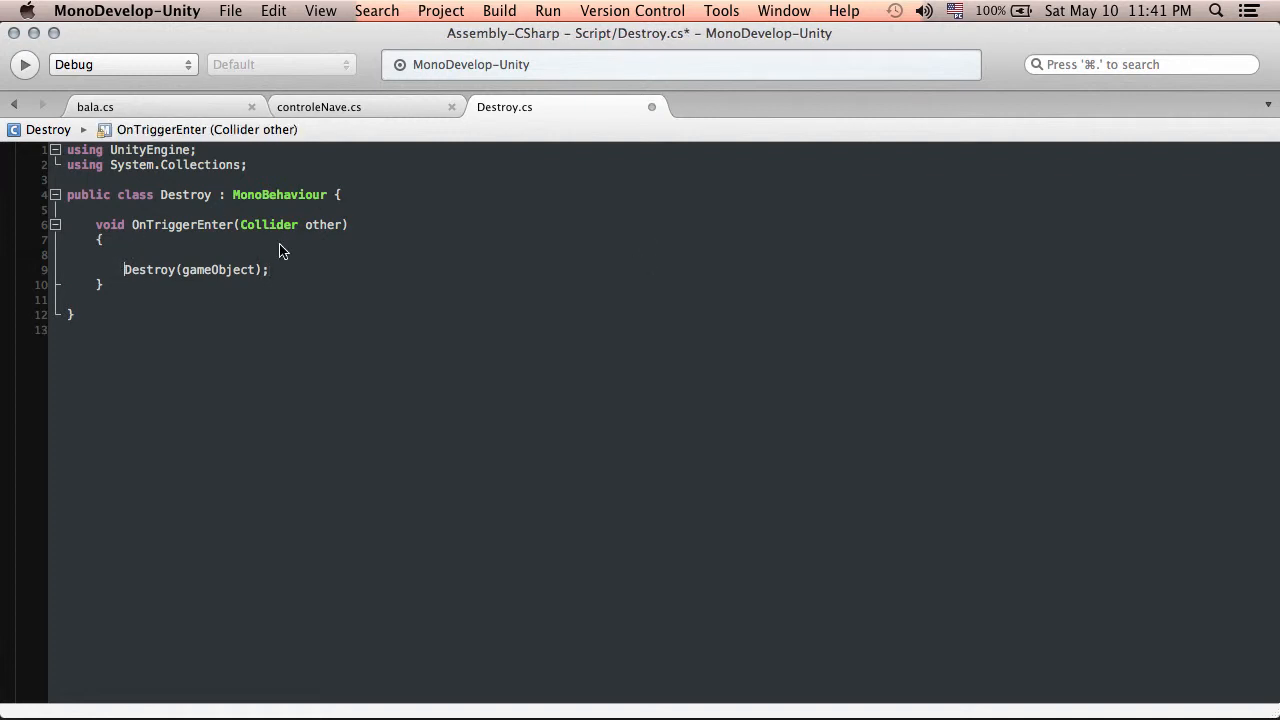
text(if(other)
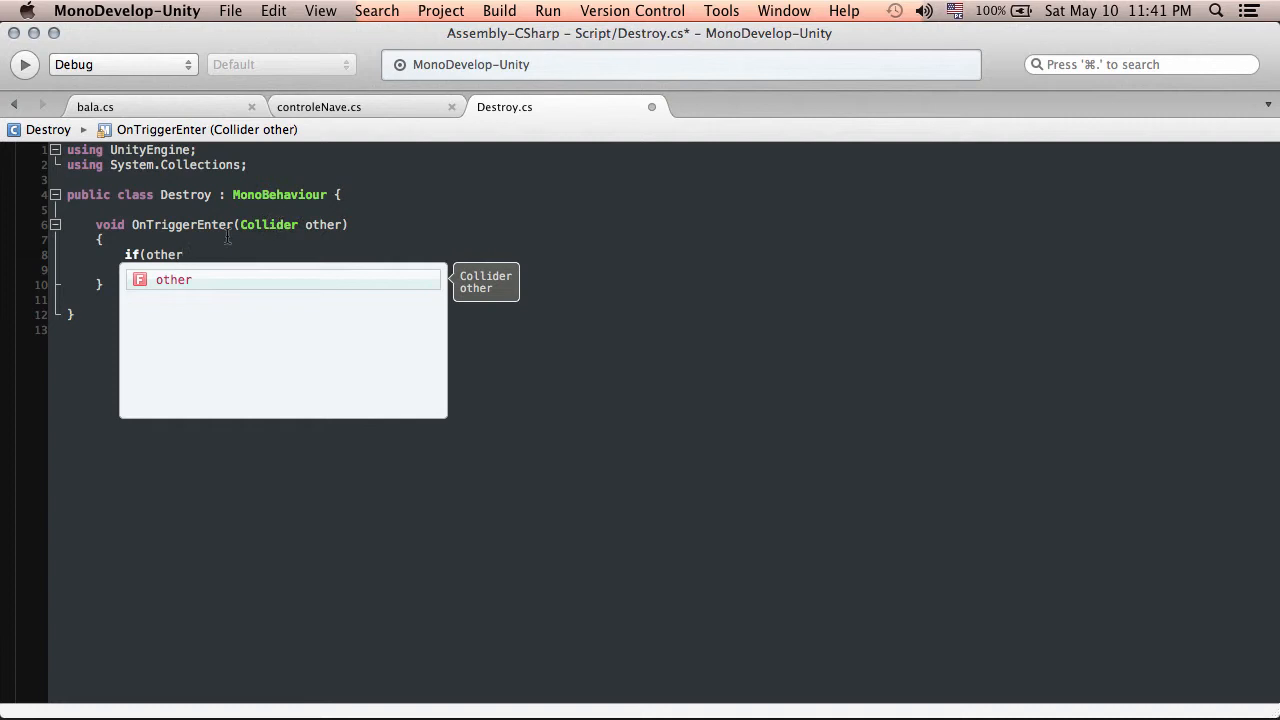
text(.collider)
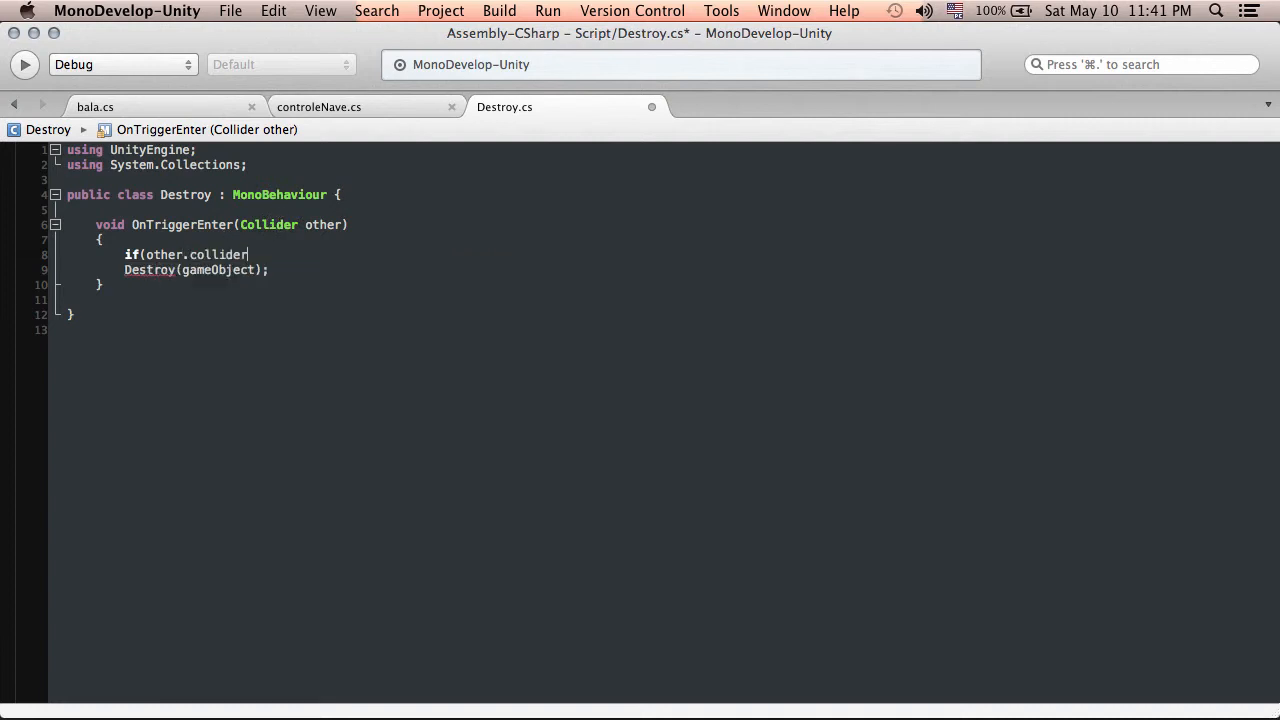
text(.na)
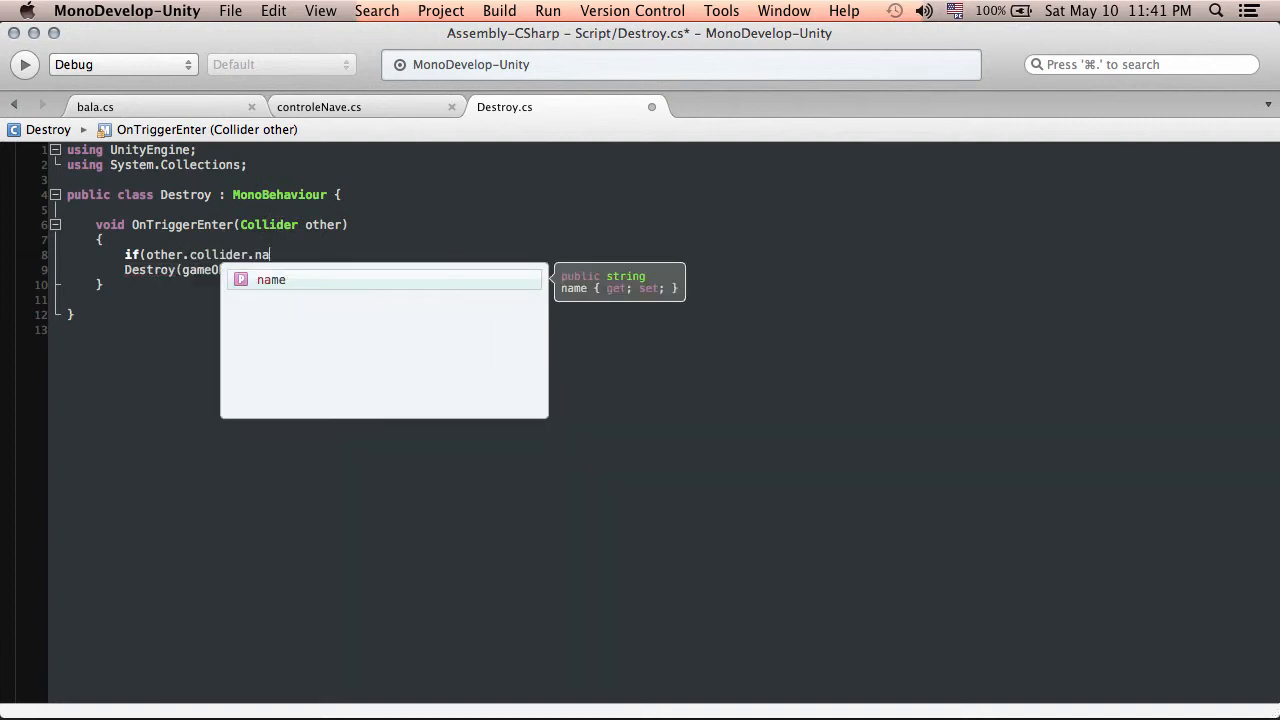
text(me )
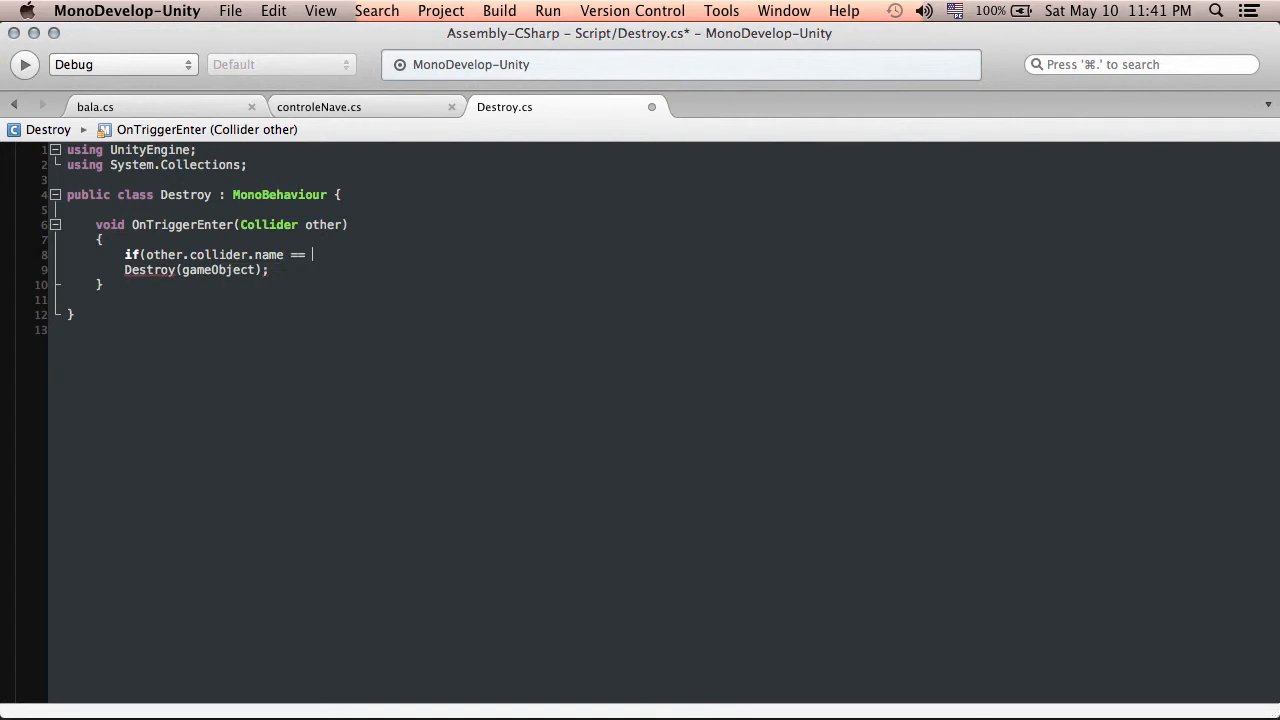
text(== "bala"))
Enclose Destroy(gameObject) in braces under the if condition, save Destroy.cs and return to Unity
key(Return)
text(P)
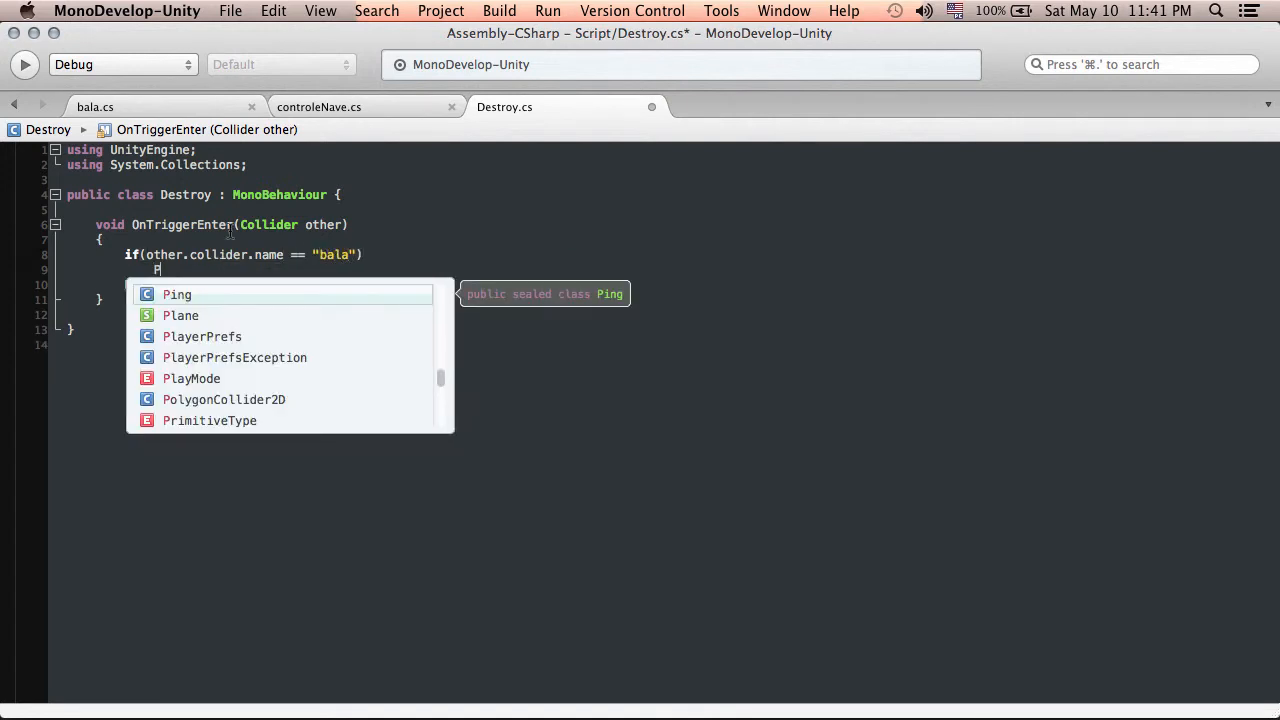
key(BackSpace)
text({)
key(Down)
key(End)
key(Return)
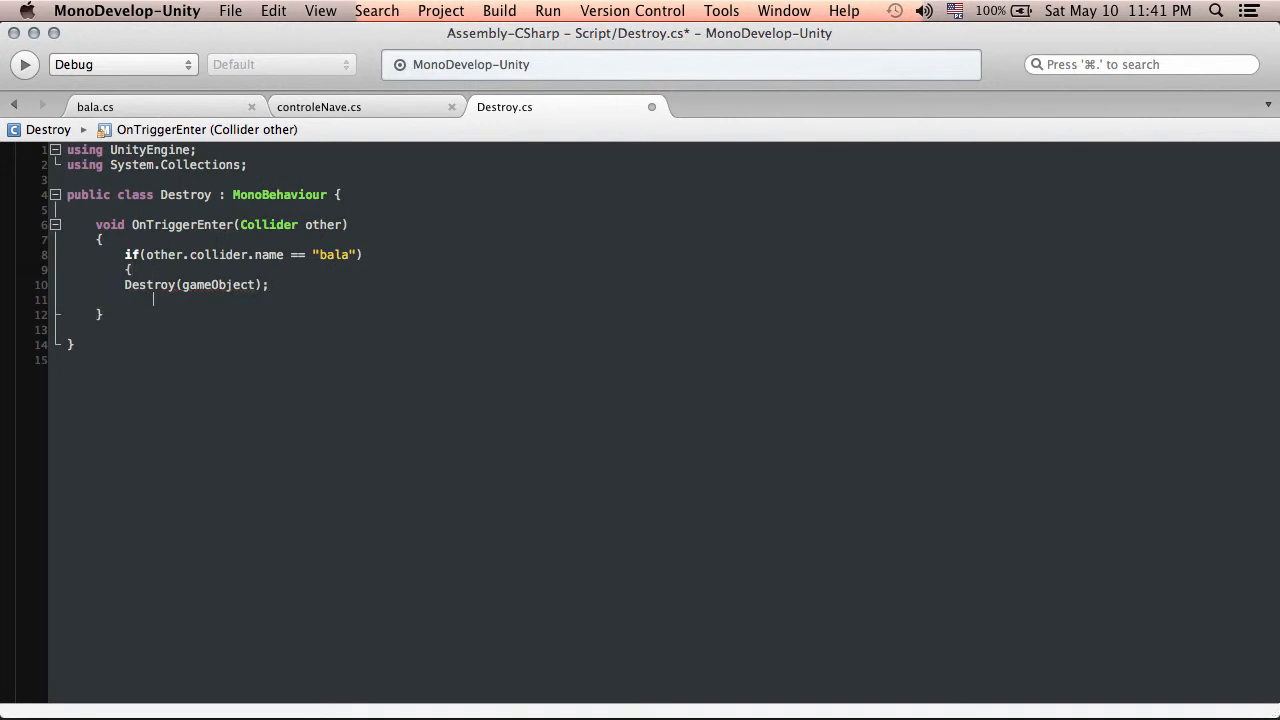
key(super+s)
key(super+Tab)
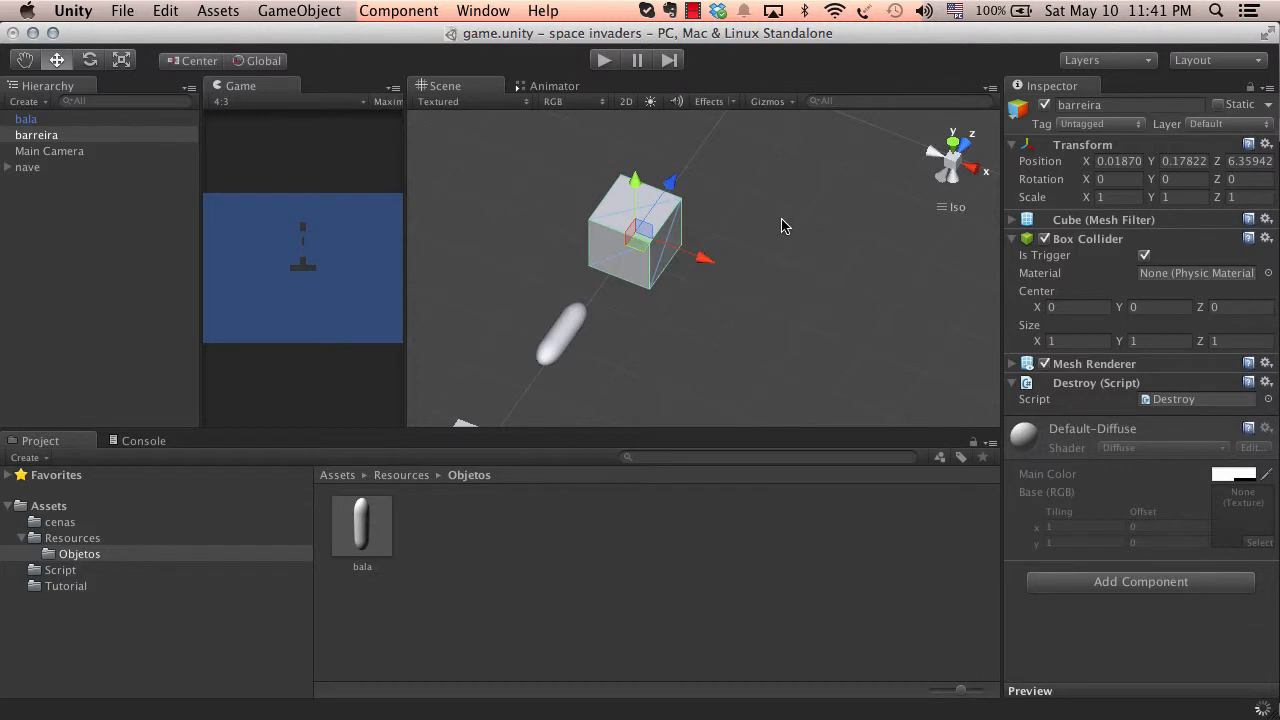
Run the scene to test bala against the name condition on barreira, viewing it from another angle, and stop playback
click(553, 348)
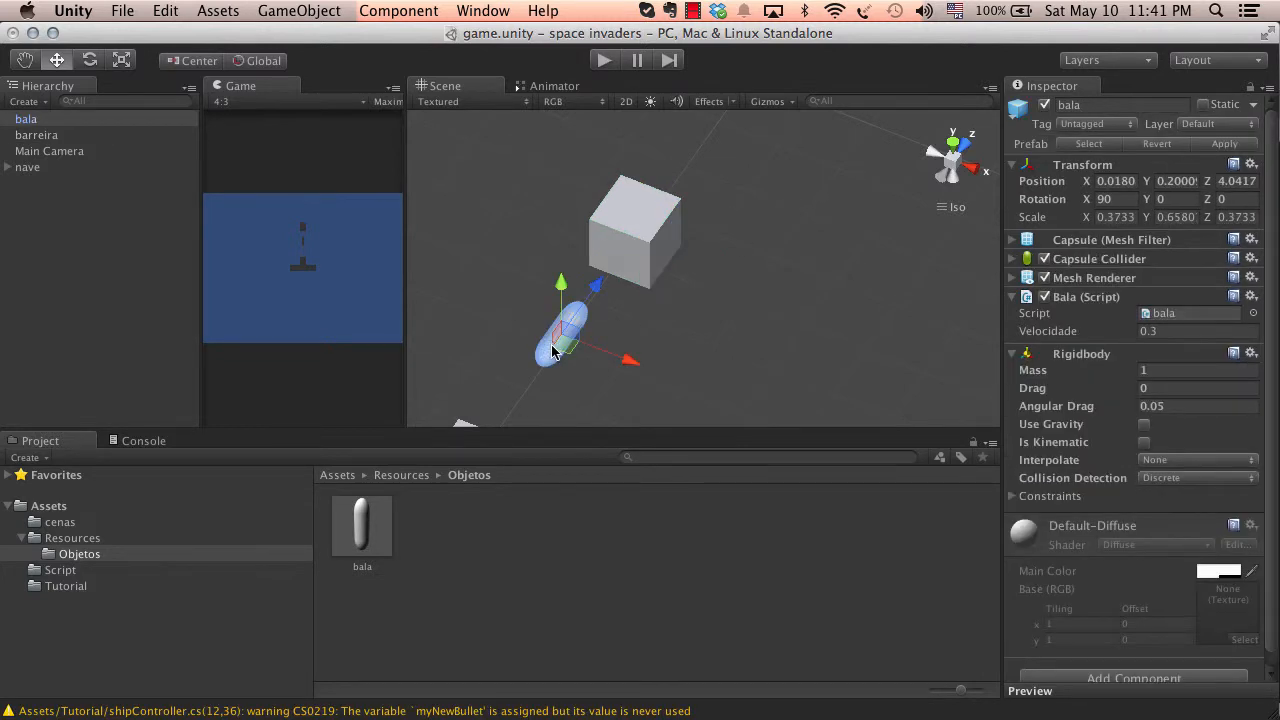
click(604, 61)
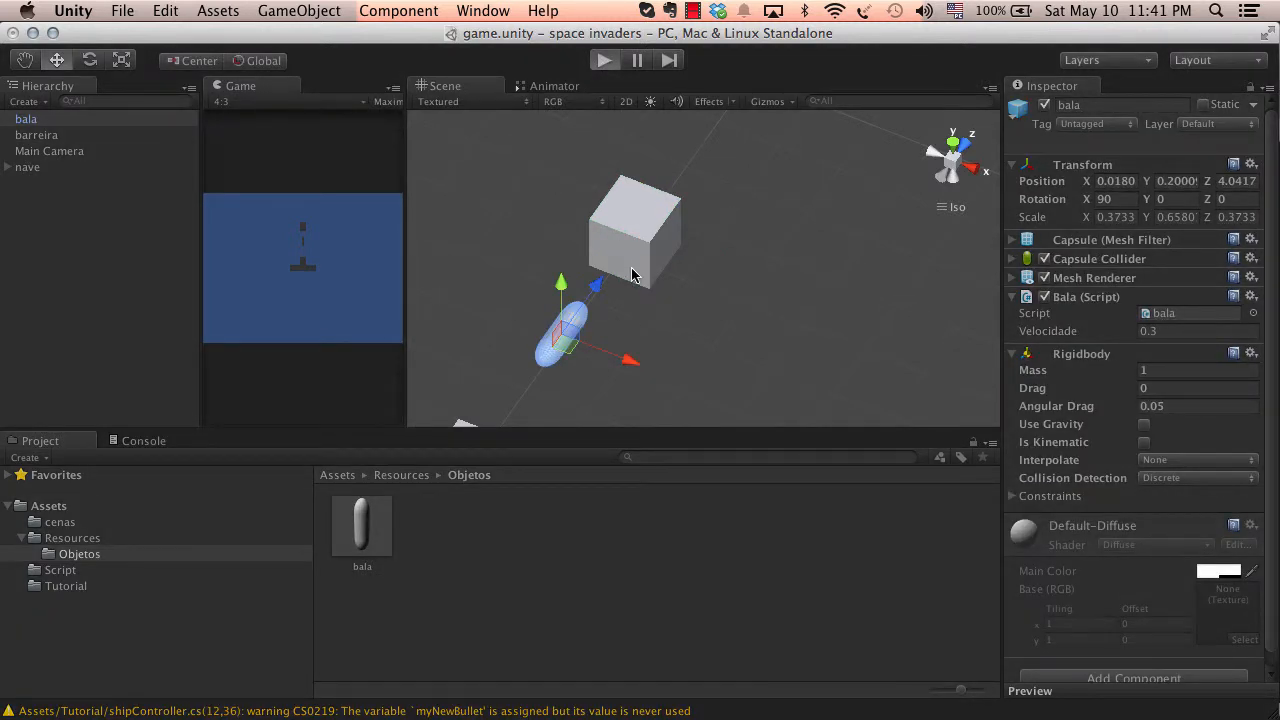
scroll(631, 275, down, 5)
alt+drag(631, 275, 595, 160)
click(600, 63)
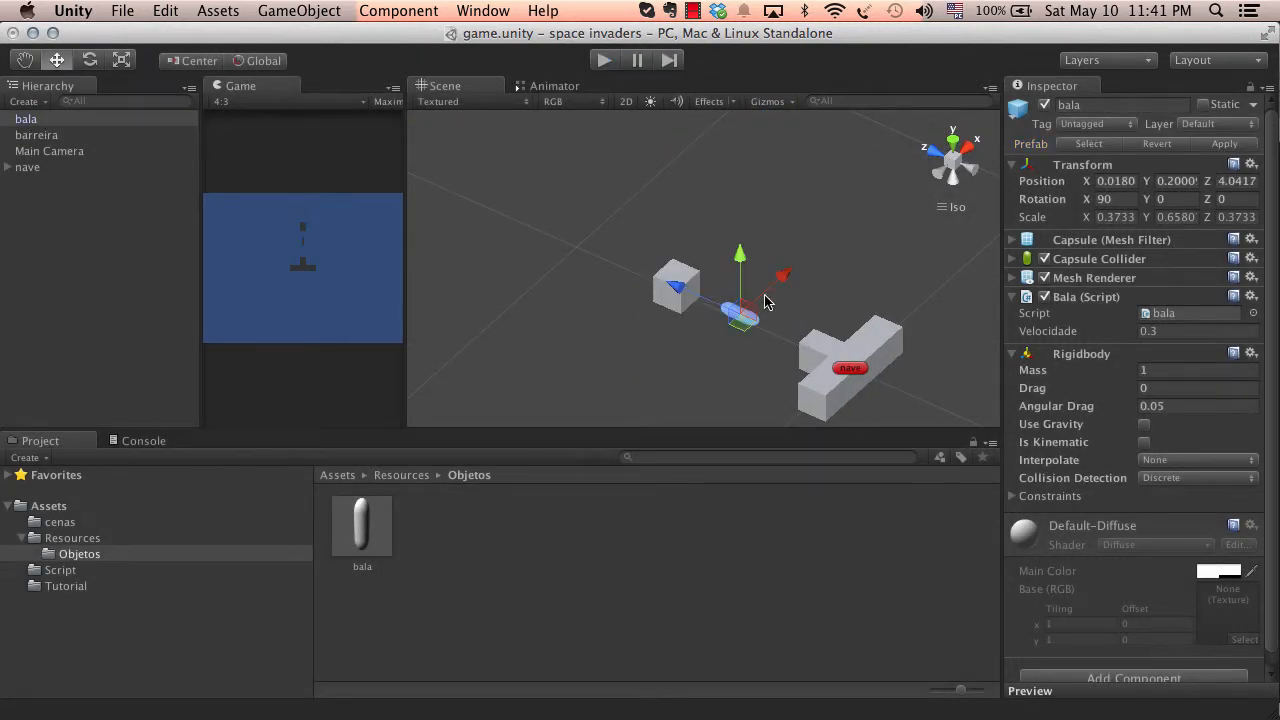
Move bala sideways along X to about 3.63, play the scene firing three bullets from the ship at barreira, and stop playback
drag(768, 303, 686, 135)
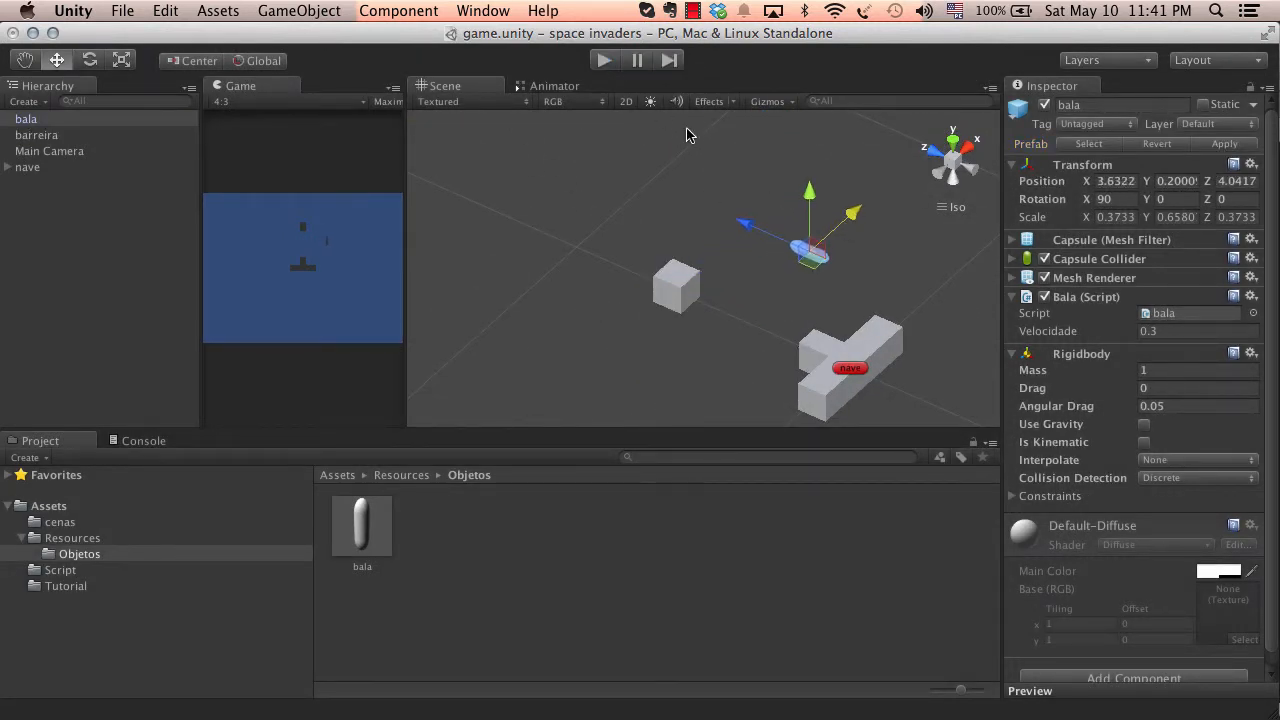
click(604, 60)
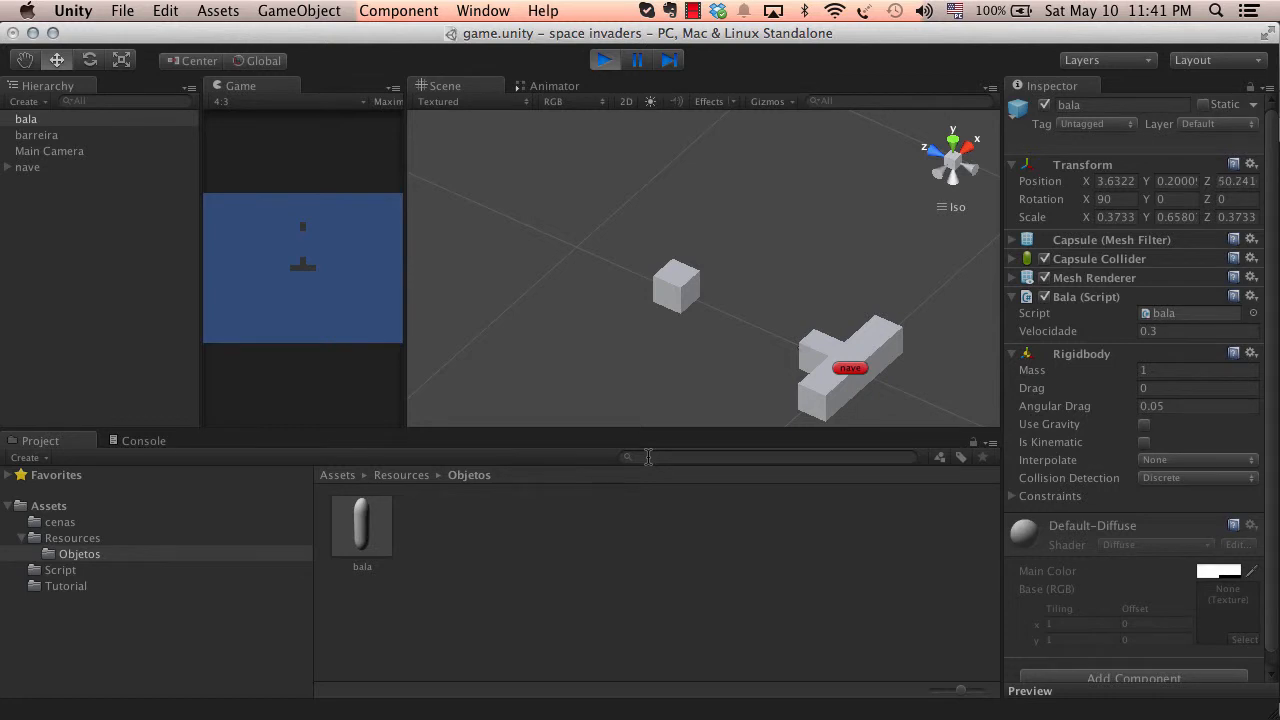
key(space)
key(space)
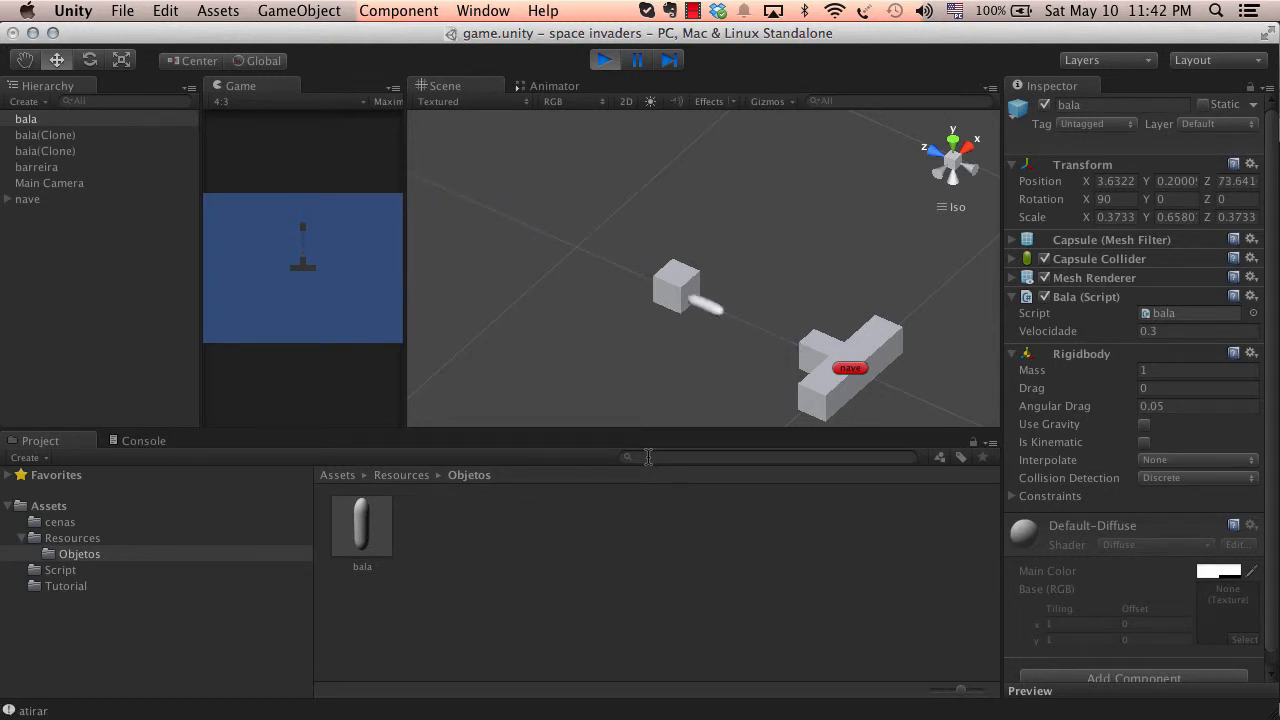
key(space)
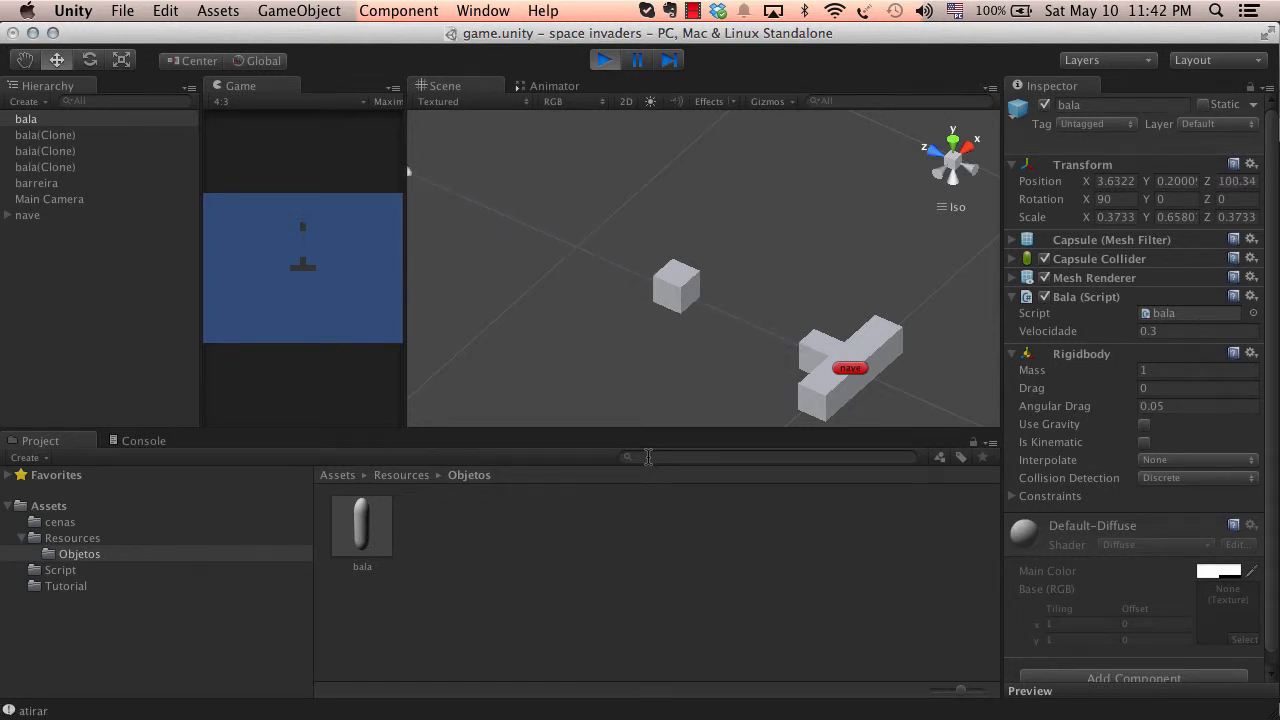
click(604, 60)
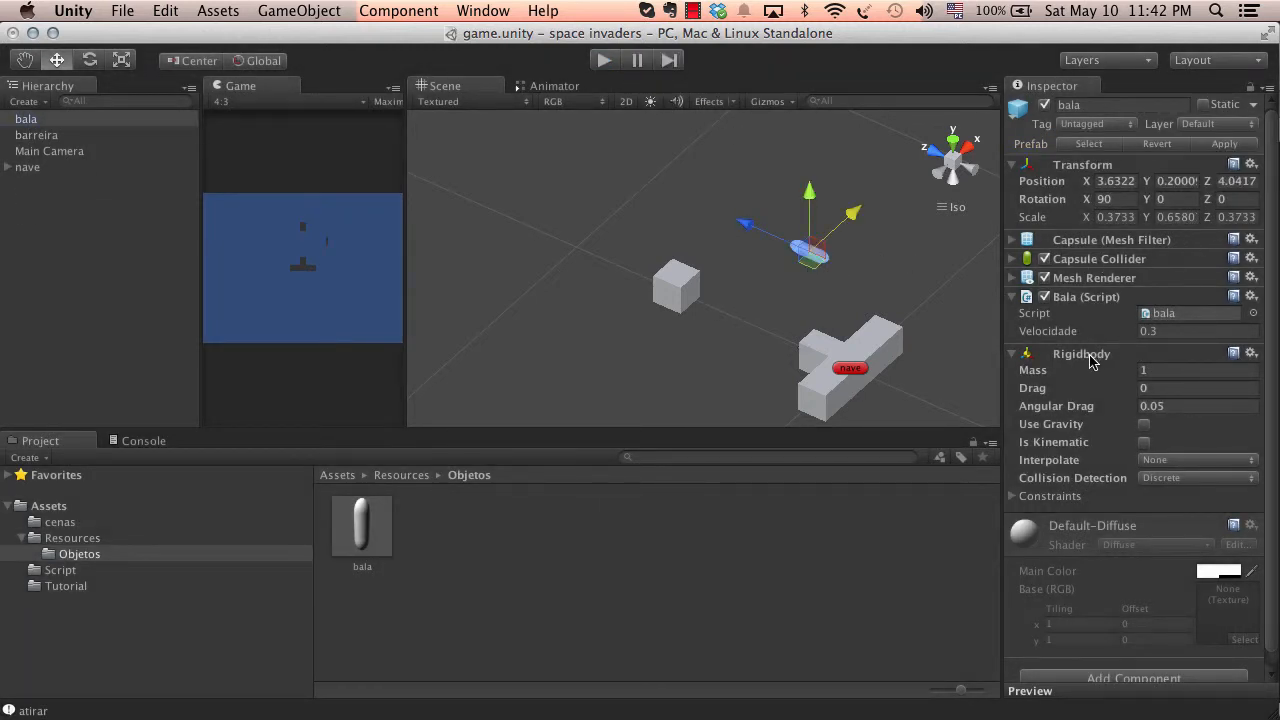
Apply the scene bala's changes to its prefab, then run the scene briefly and stop it
click(1229, 147)
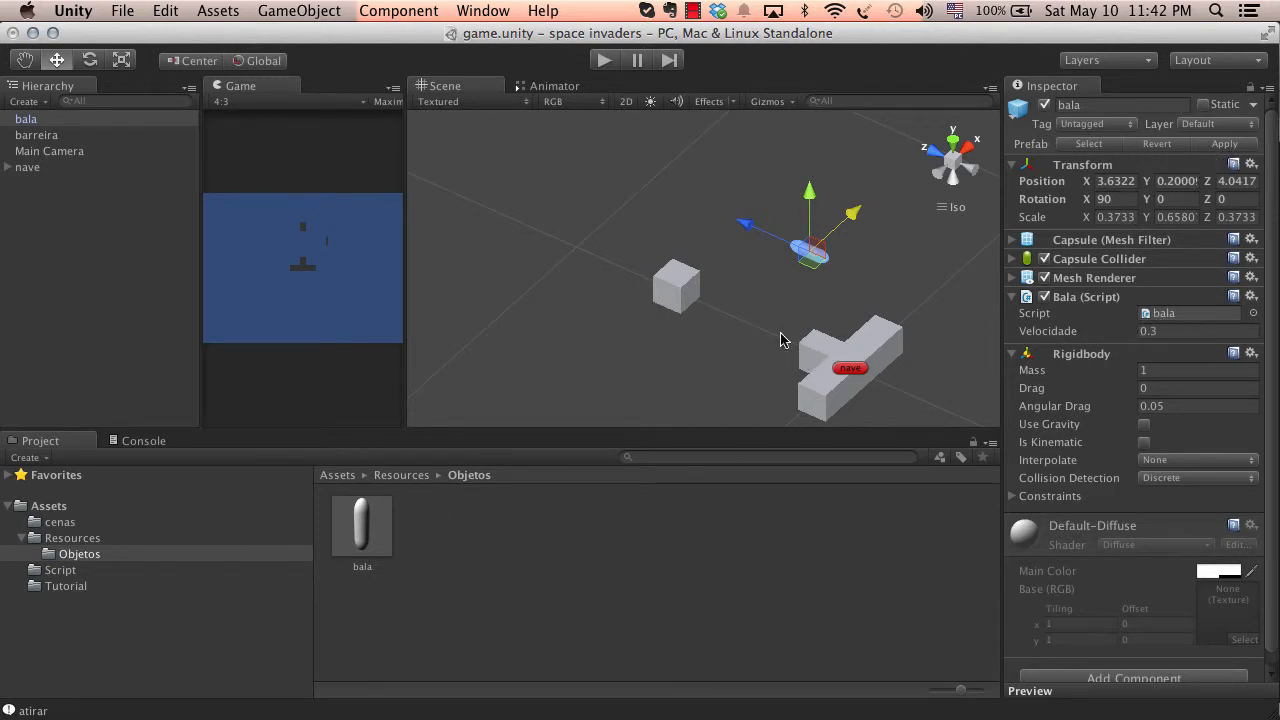
click(1075, 356)
click(1077, 356)
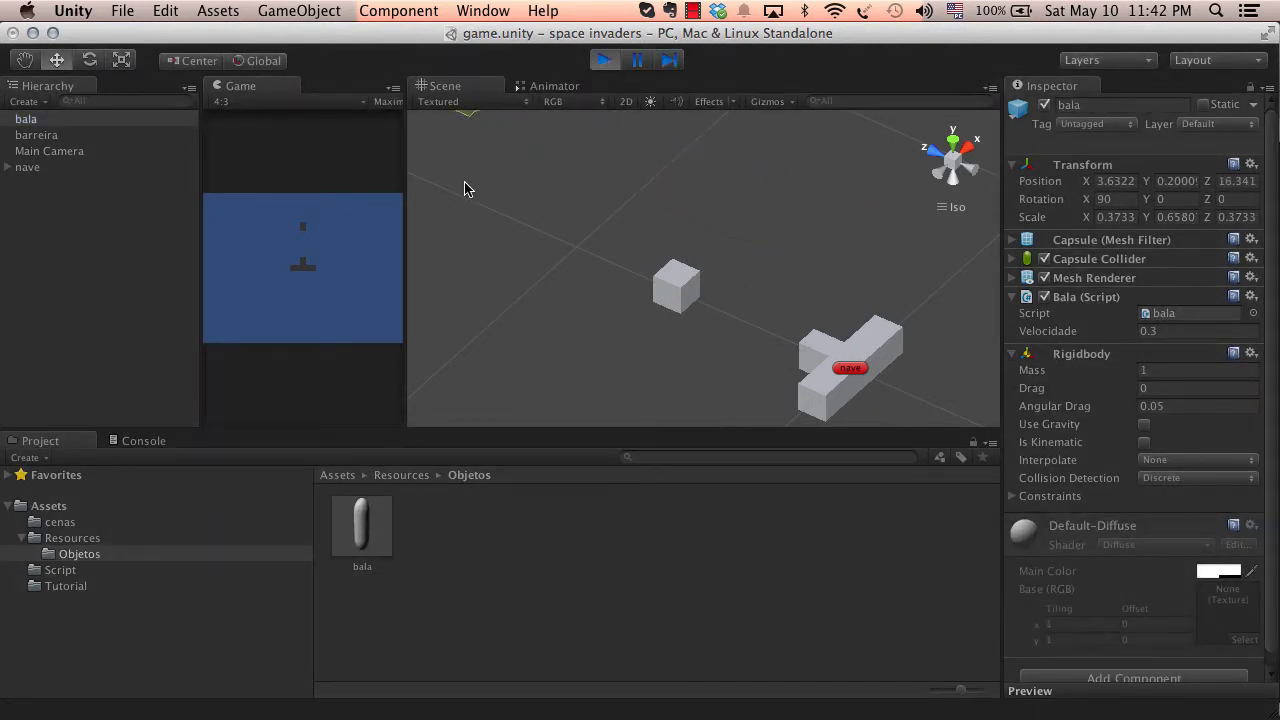
click(604, 60)
Enable Is Trigger on bala's Capsule Collider, check the collider of nave's front Cube, and save the scene
click(1022, 259)
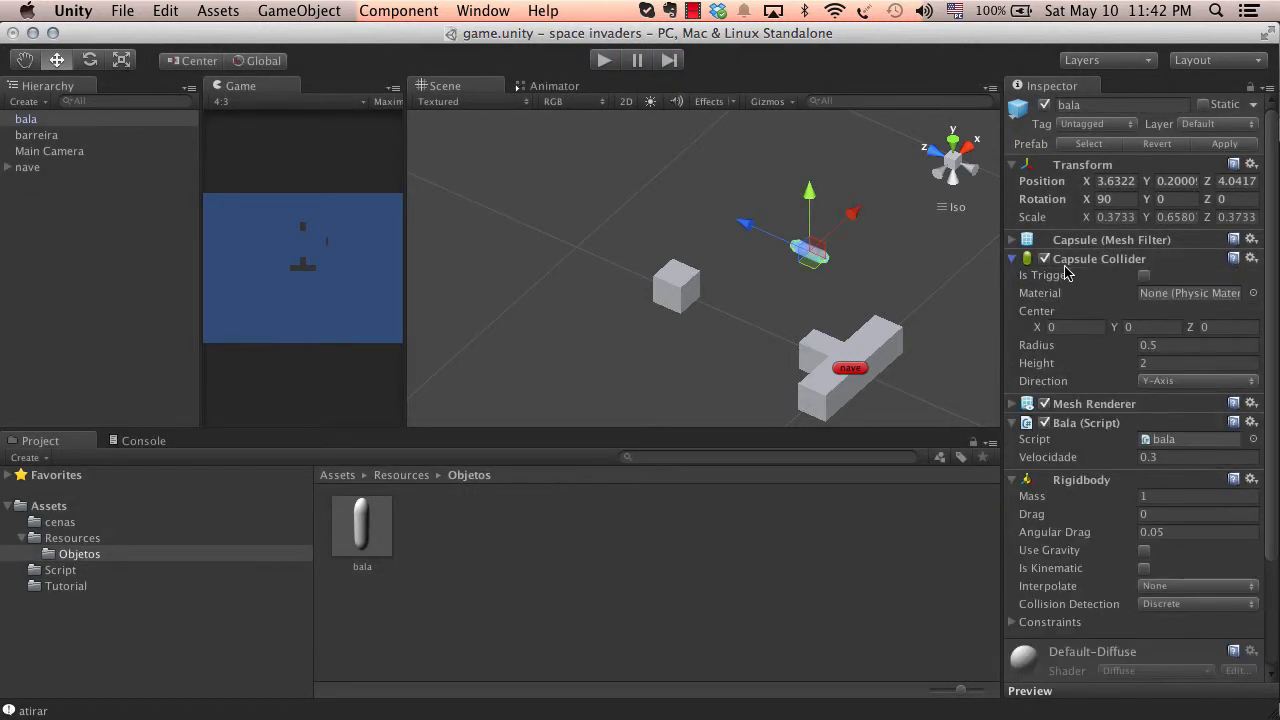
click(1143, 276)
scroll(871, 350, up, 2)
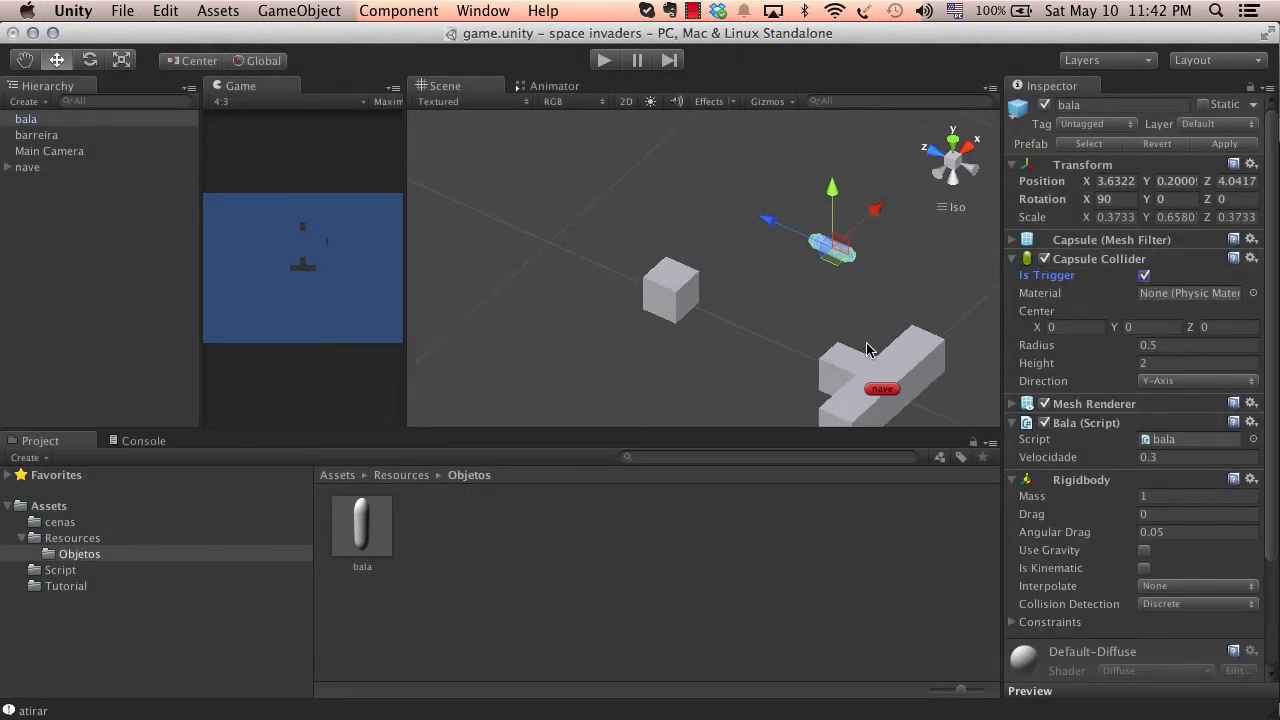
click(866, 381)
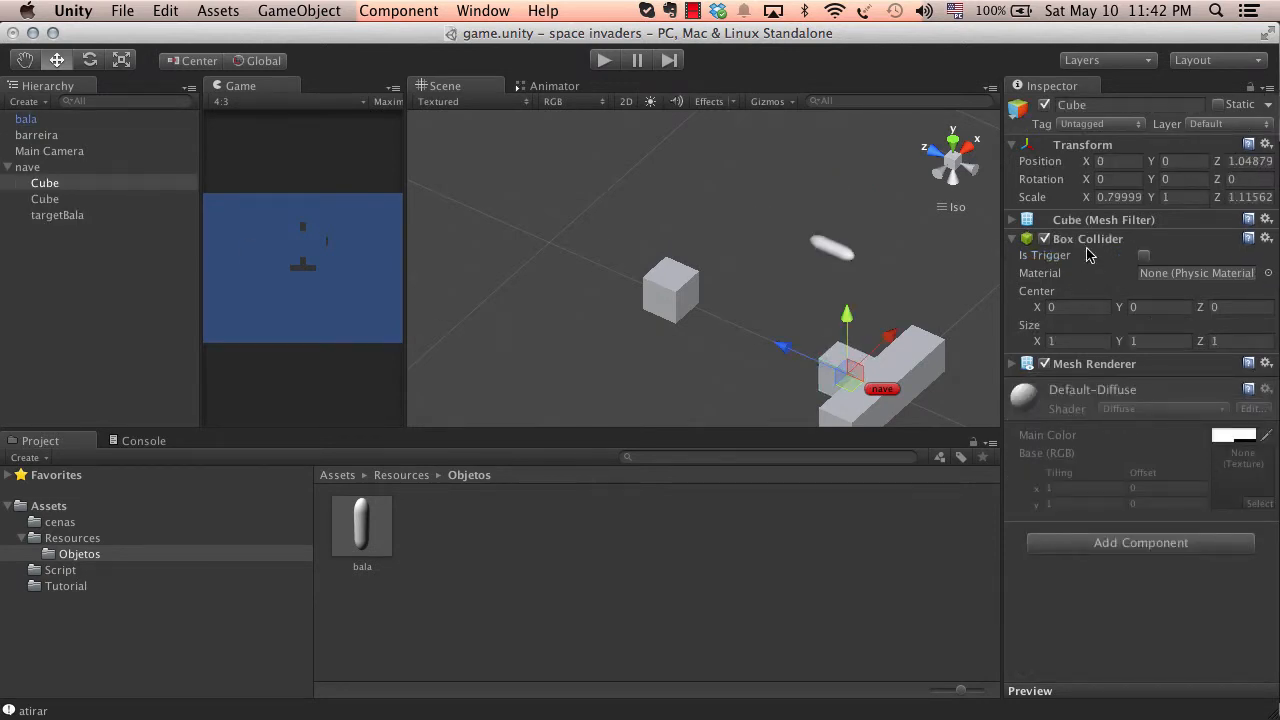
key(super+s)
Play the scene and fire a bullet from the ship to test the collision, ending playback
click(841, 254)
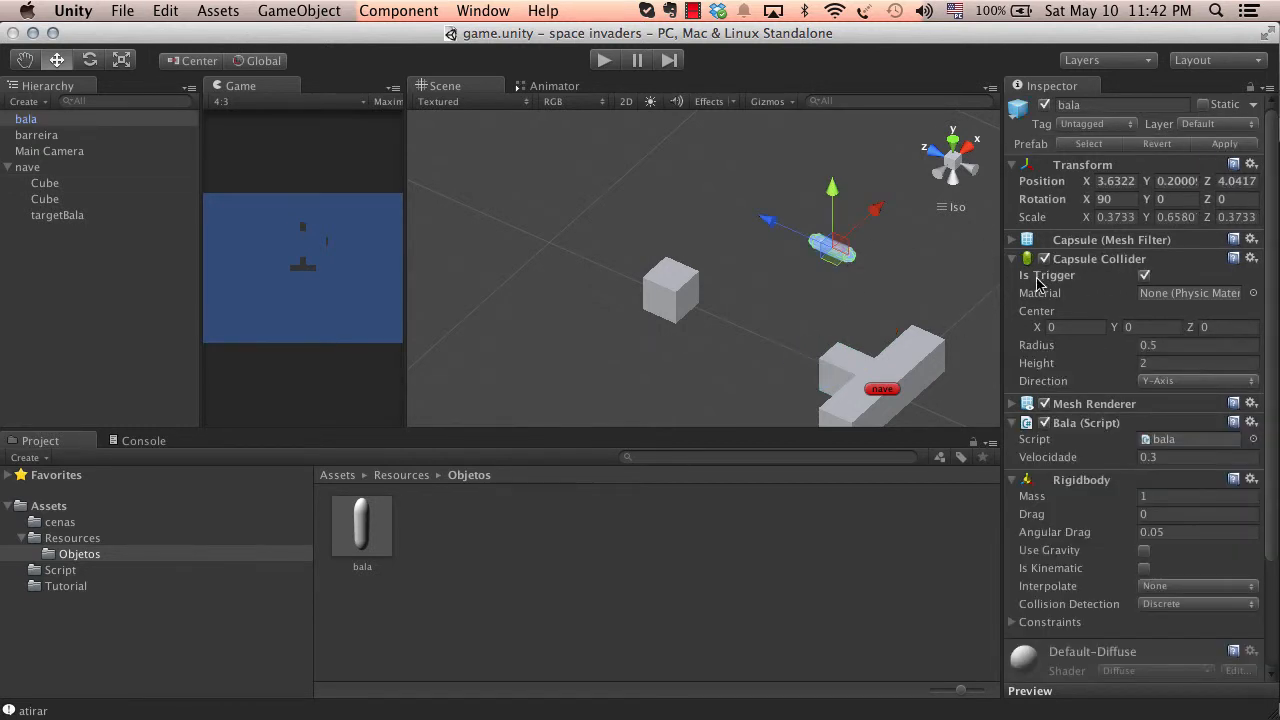
click(603, 58)
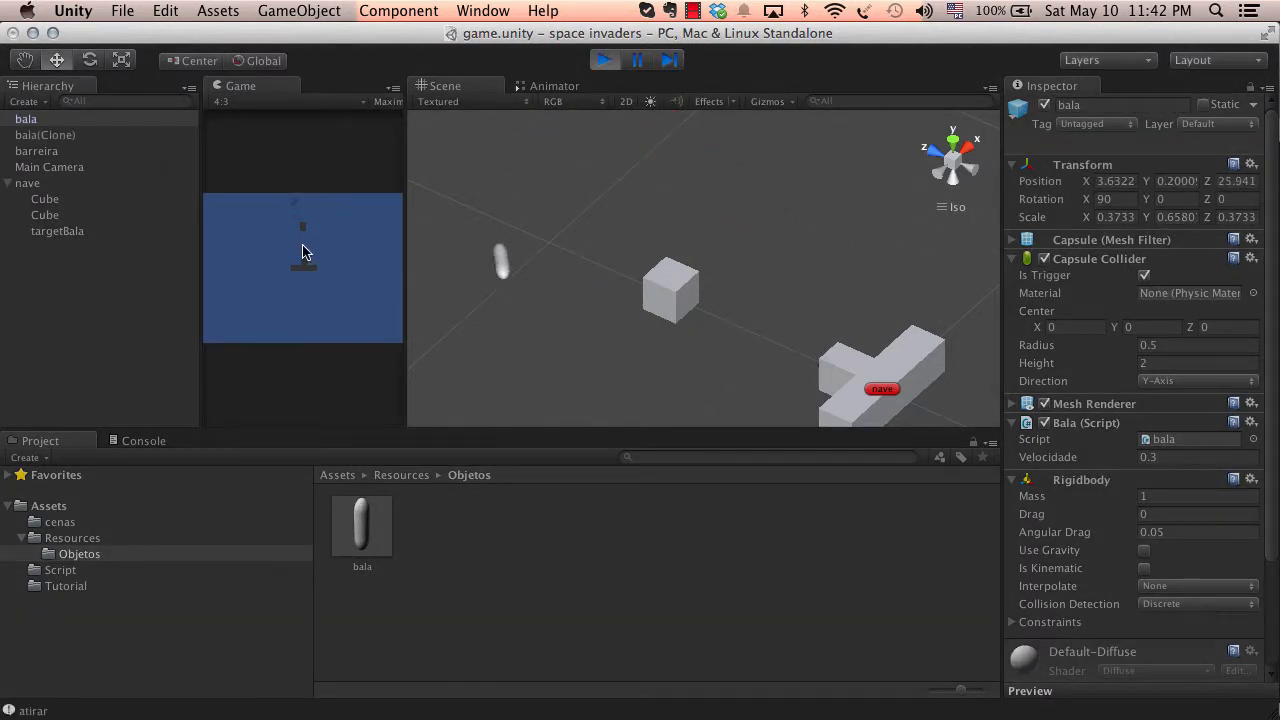
click(605, 61)
Remove the Box Collider component from both Cube children of nave
click(854, 361)
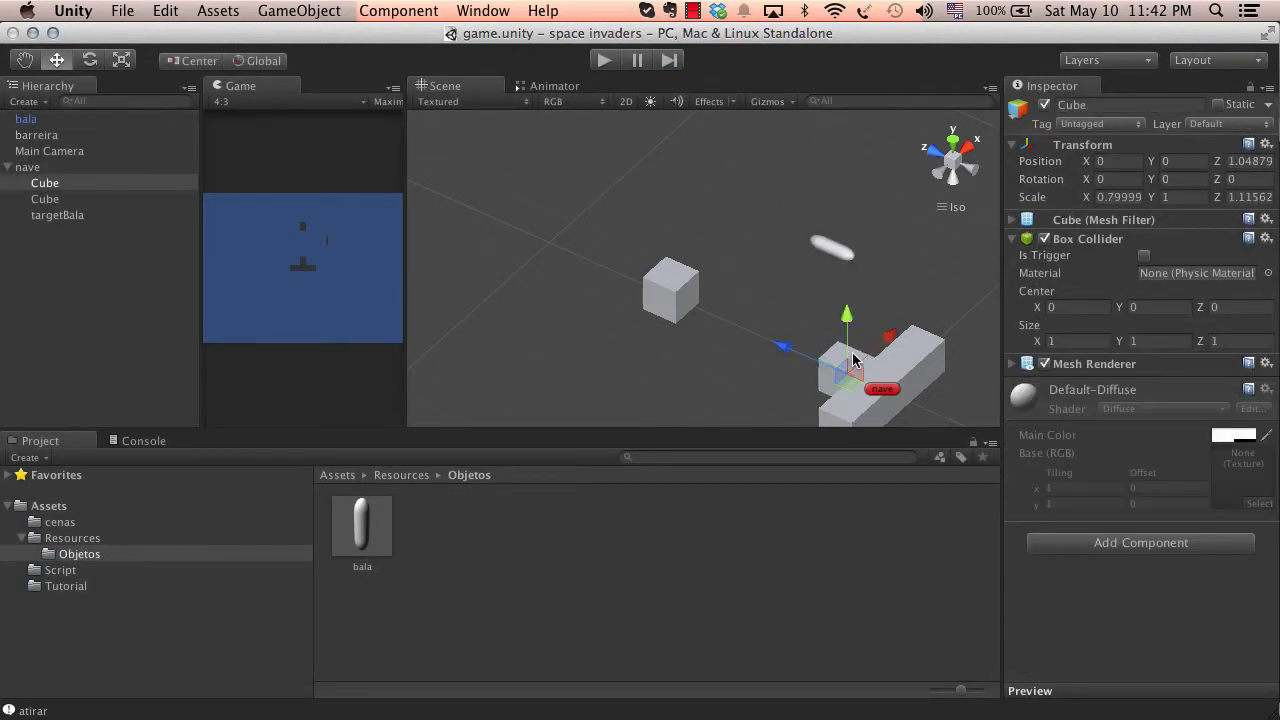
right_click(1107, 239)
click(1153, 248)
click(1266, 239)
click(1174, 290)
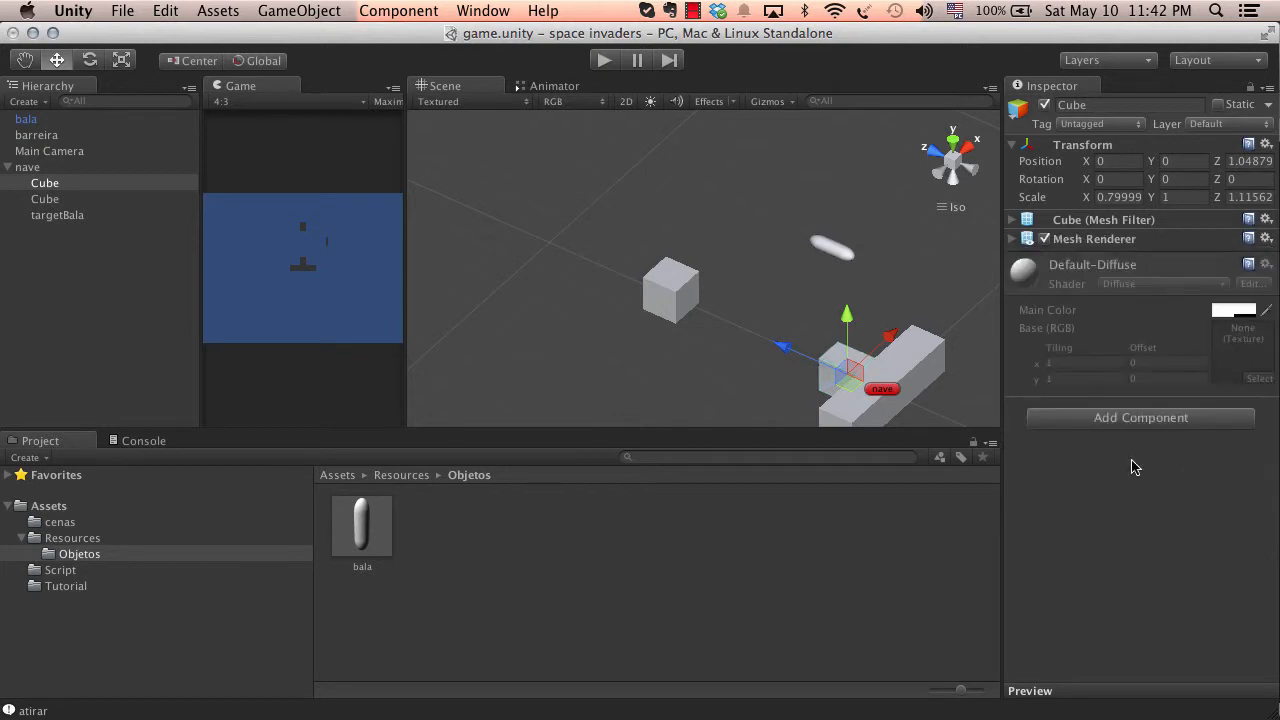
click(921, 384)
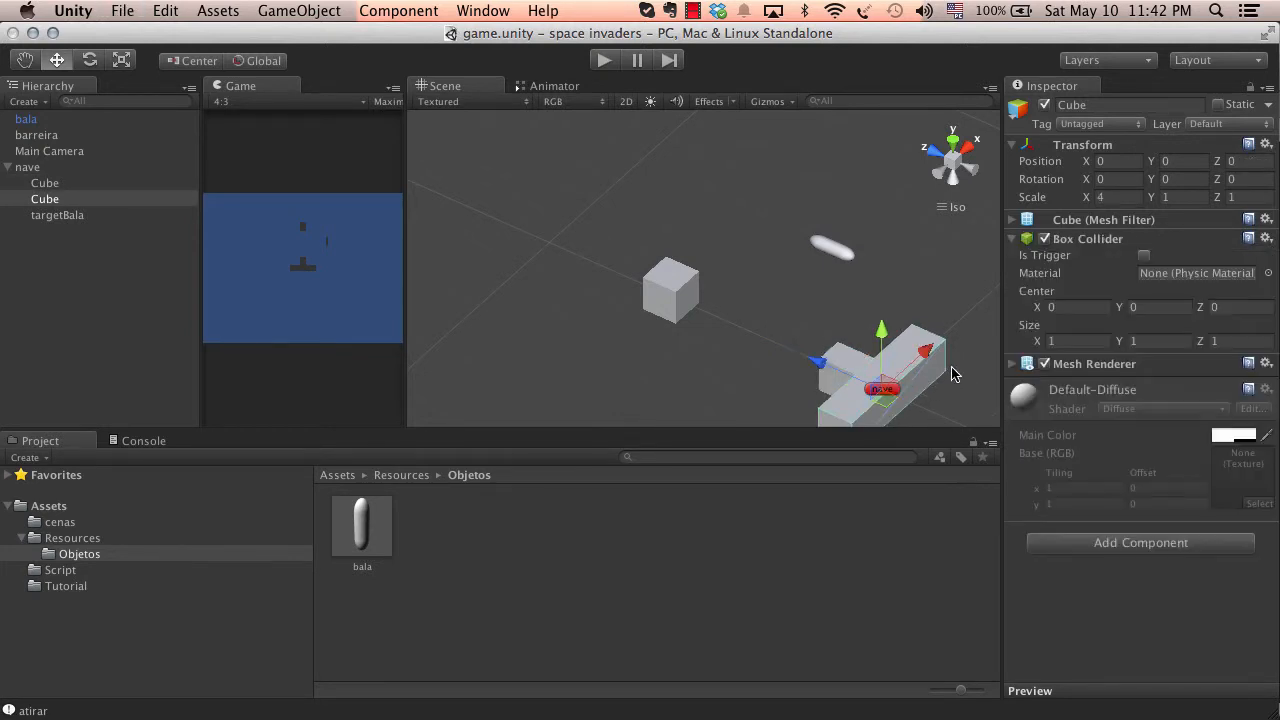
click(1265, 239)
click(1147, 287)
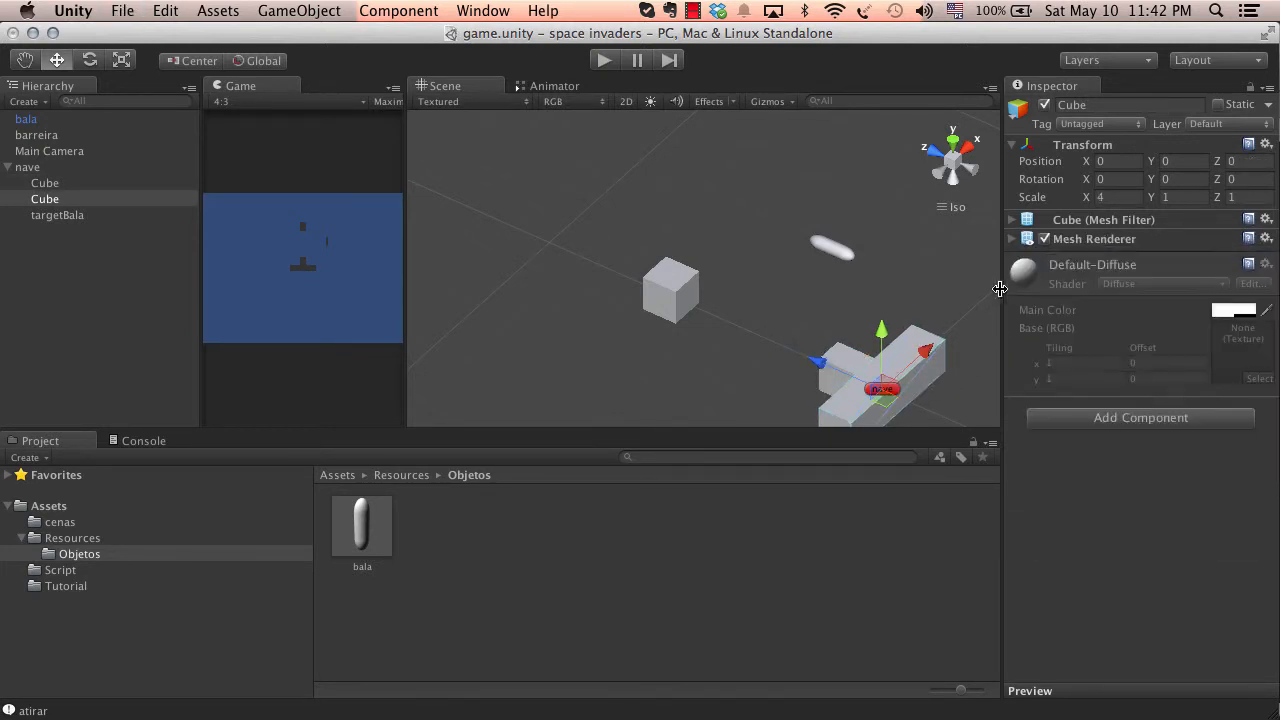
Play the scene firing bullets at barreira, and check the name compared in Destroy.cs while it runs
click(850, 251)
click(604, 61)
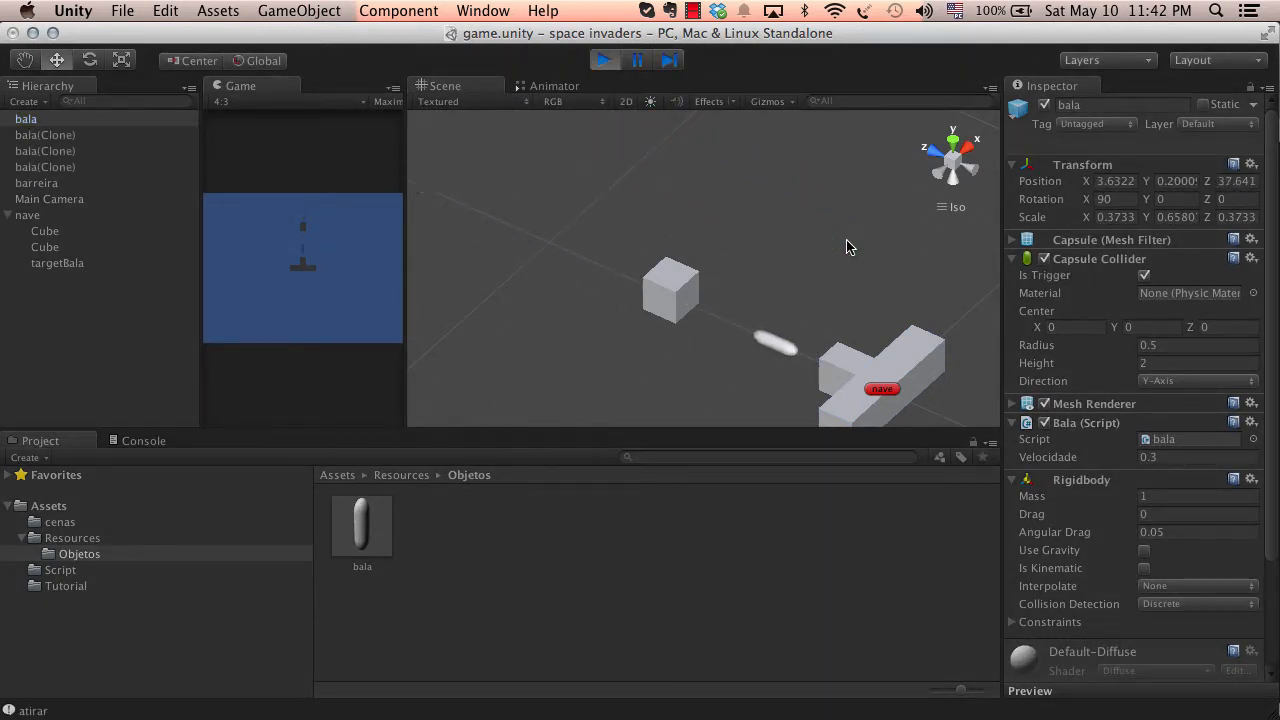
key(super+Tab)
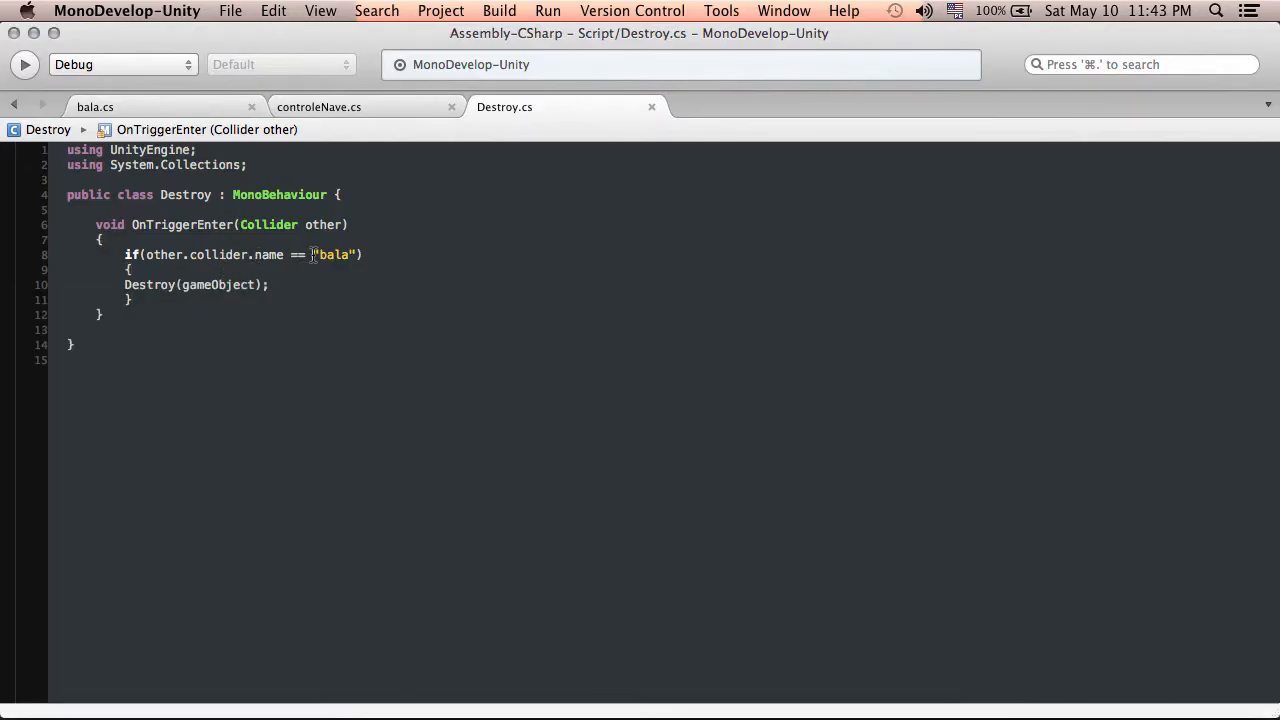
drag(312, 254, 343, 250)
key(super+Tab)
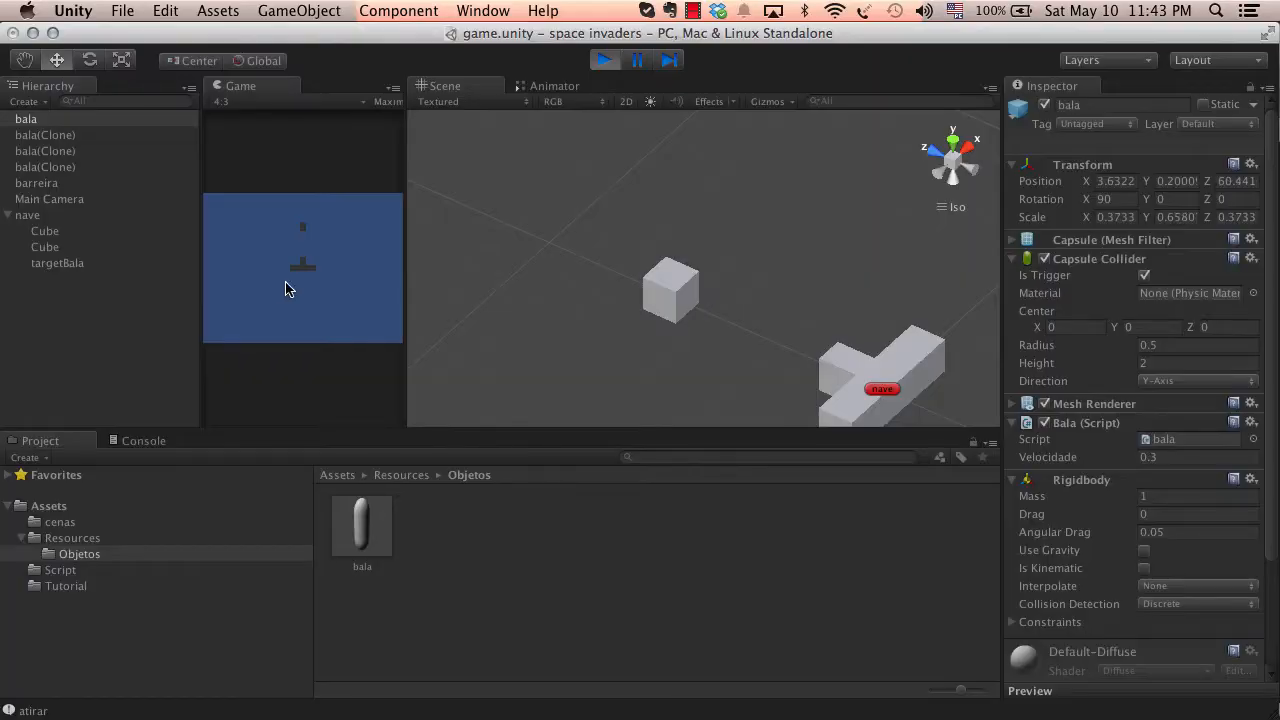
Inspect a fired bala(Clone) in the running game, fire another bullet and stop playback
click(52, 165)
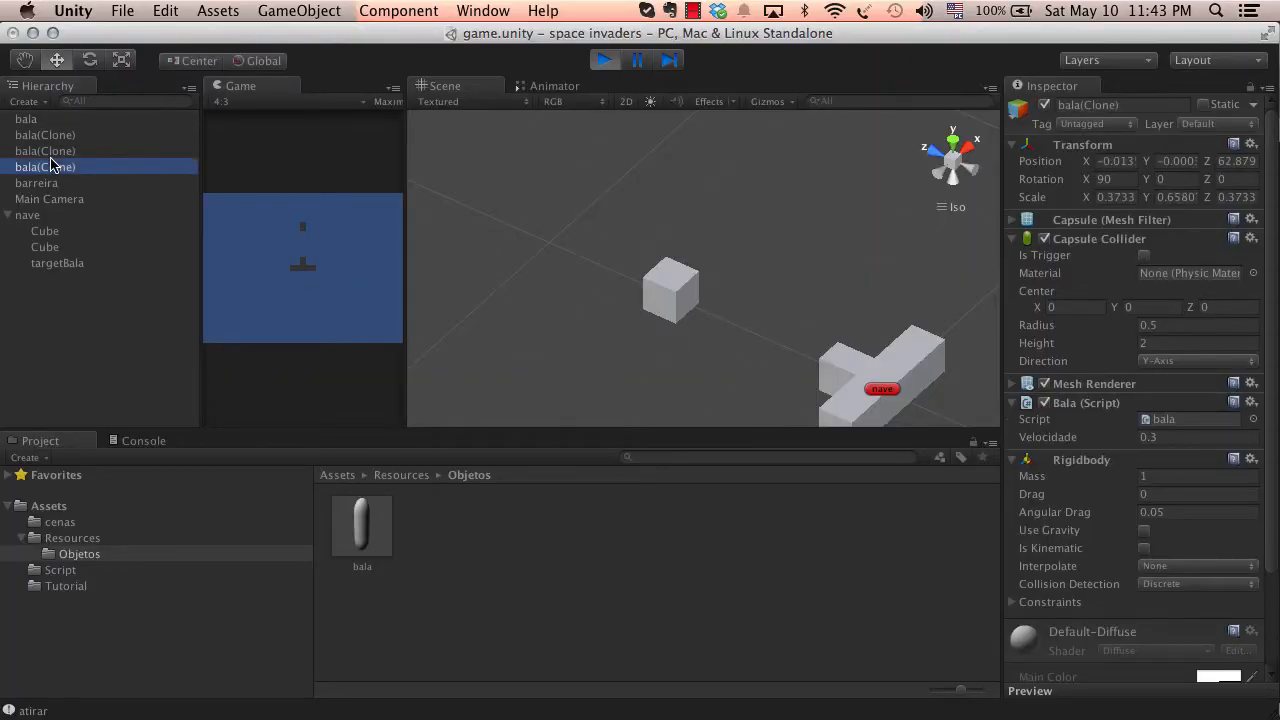
click(329, 303)
key(space)
click(605, 60)
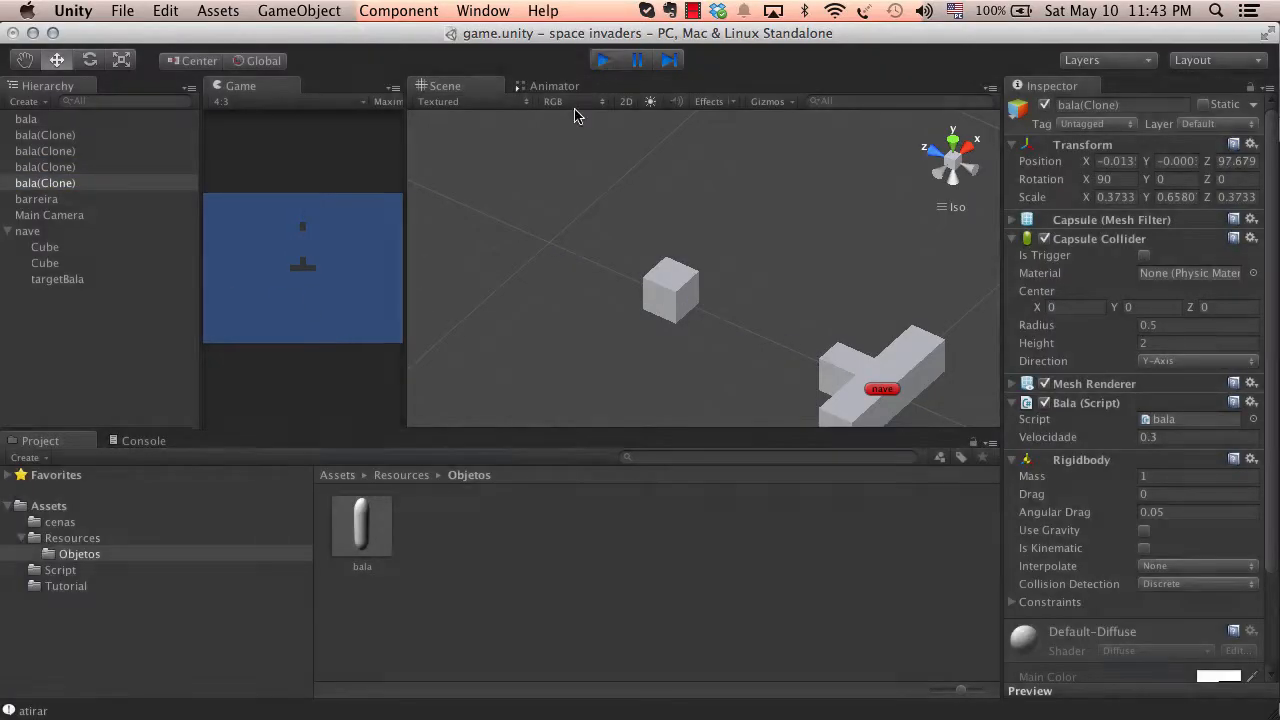
Set the name compared in Destroy.cs to "bala(Clone)", save the script and play the scene in Unity to test it
key(super+Tab)
text(()
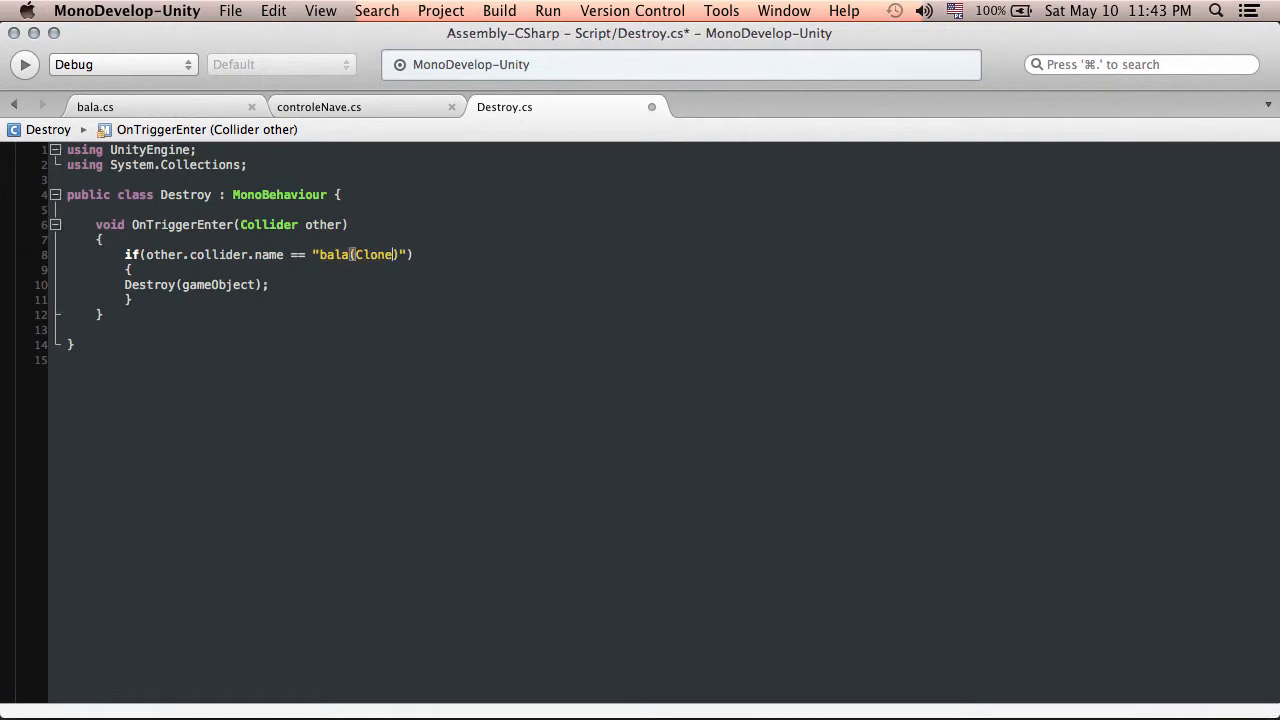
key(super+s)
key(super+Tab)
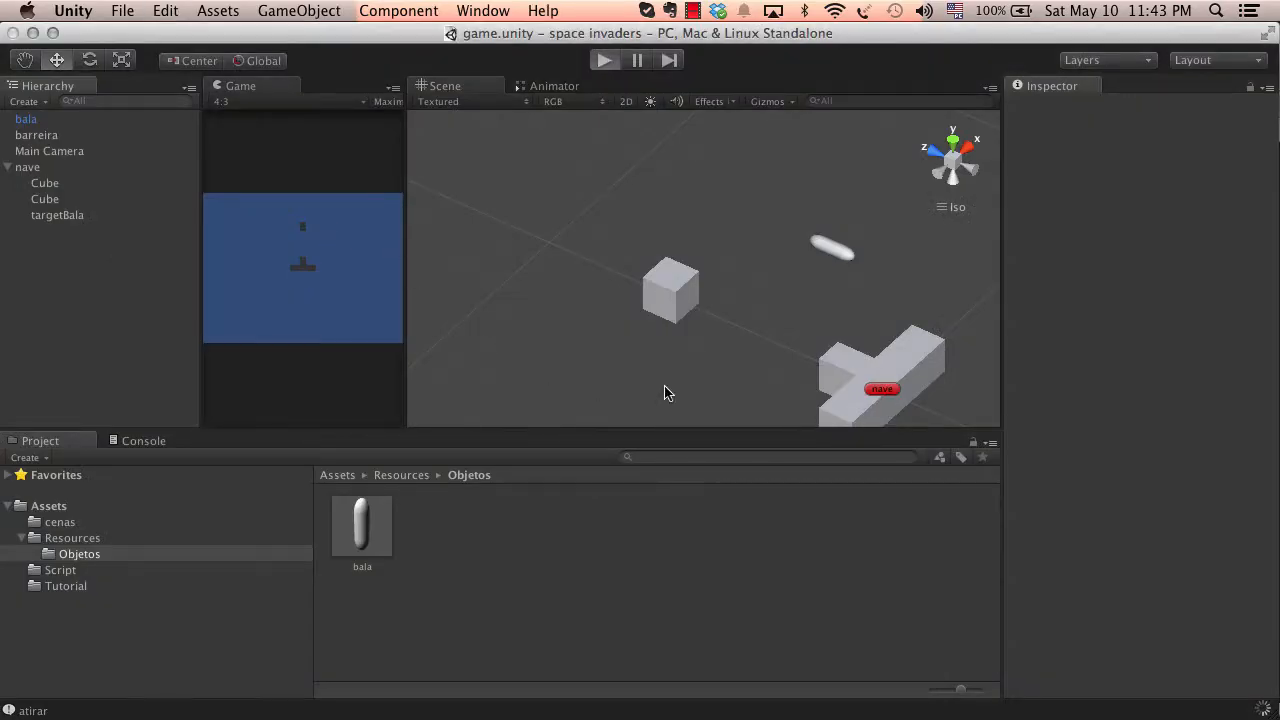
key(super+p)
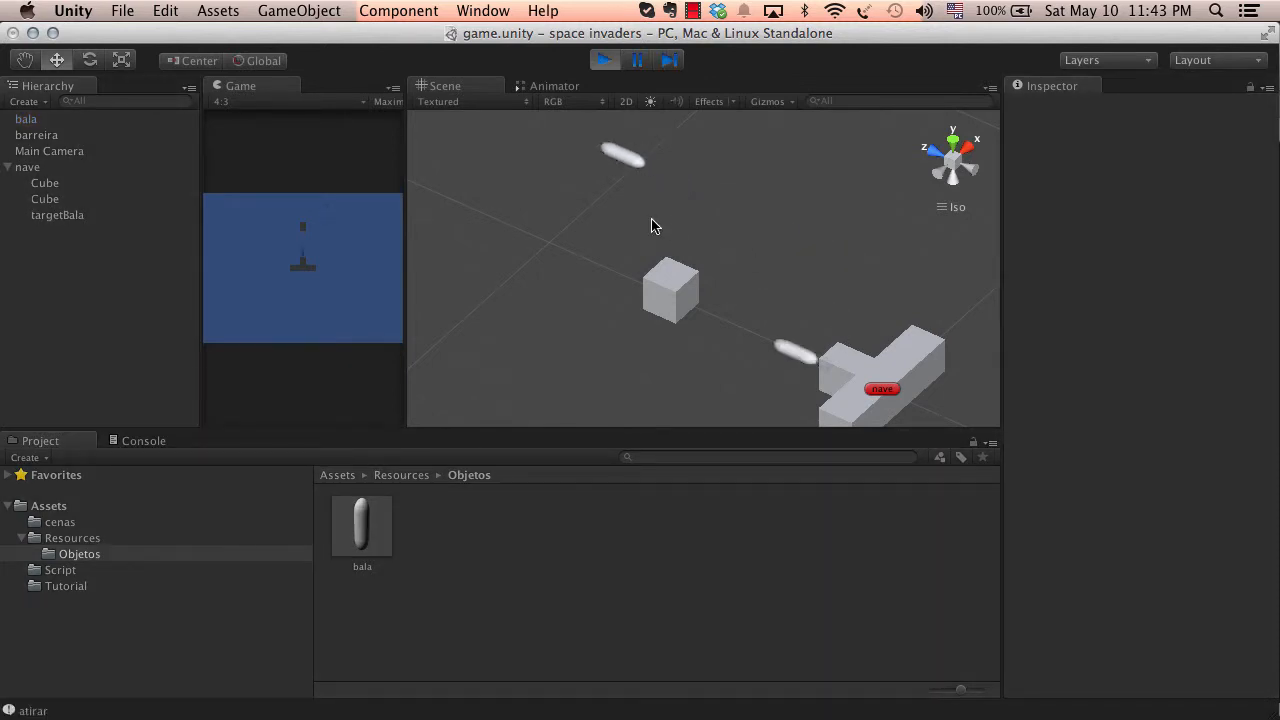
click(605, 61)
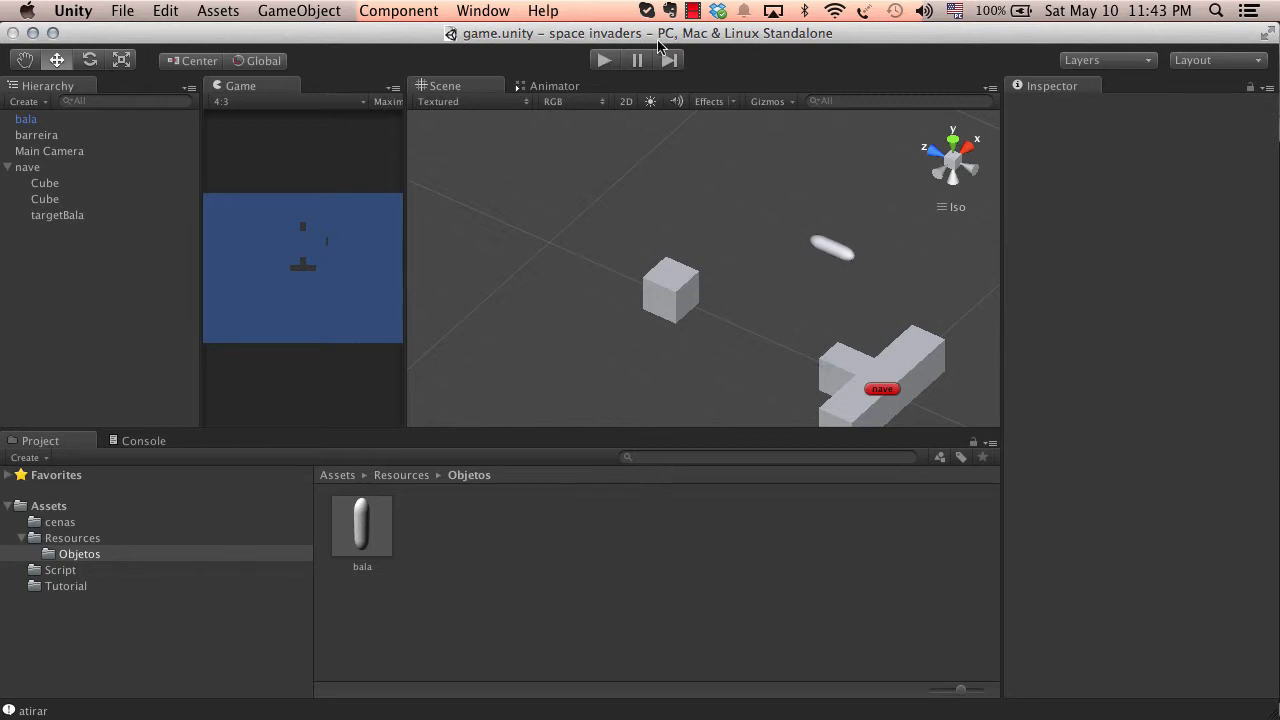
Change the condition in Destroy.cs to check other.collider.tag instead of the name, and save the script
key(super+Tab)
drag(414, 254, 300, 254)
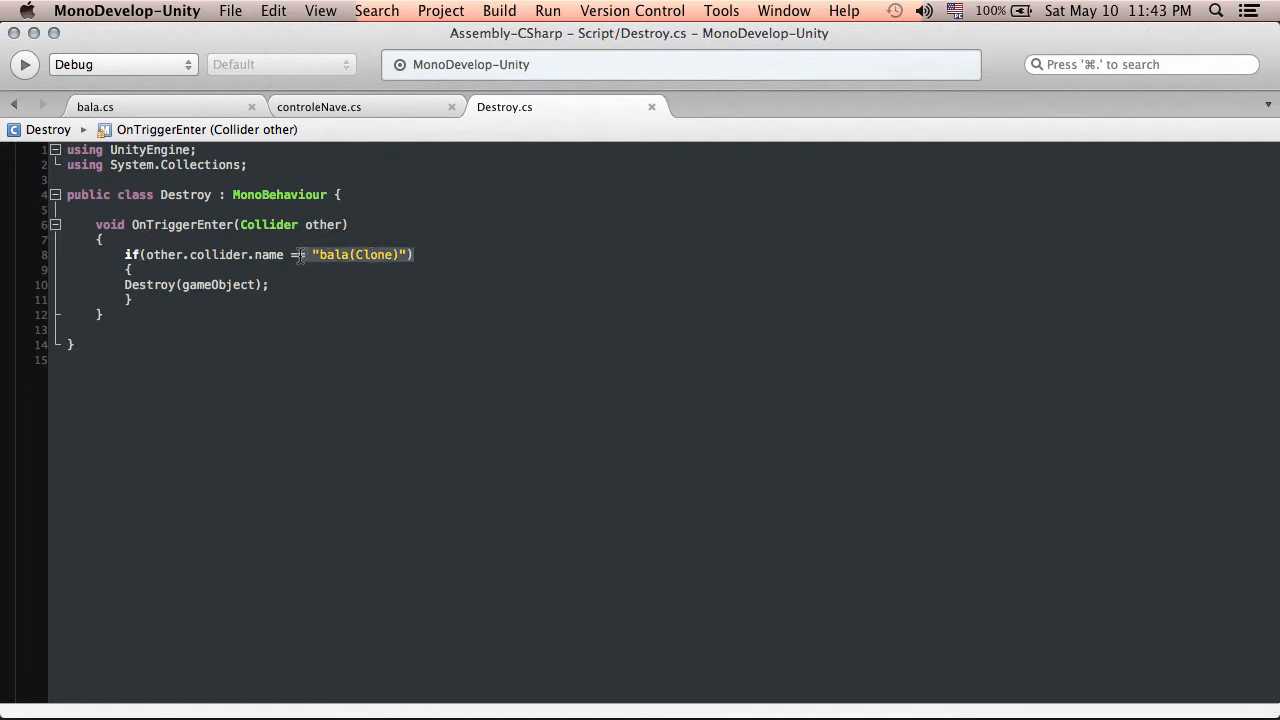
click(287, 256)
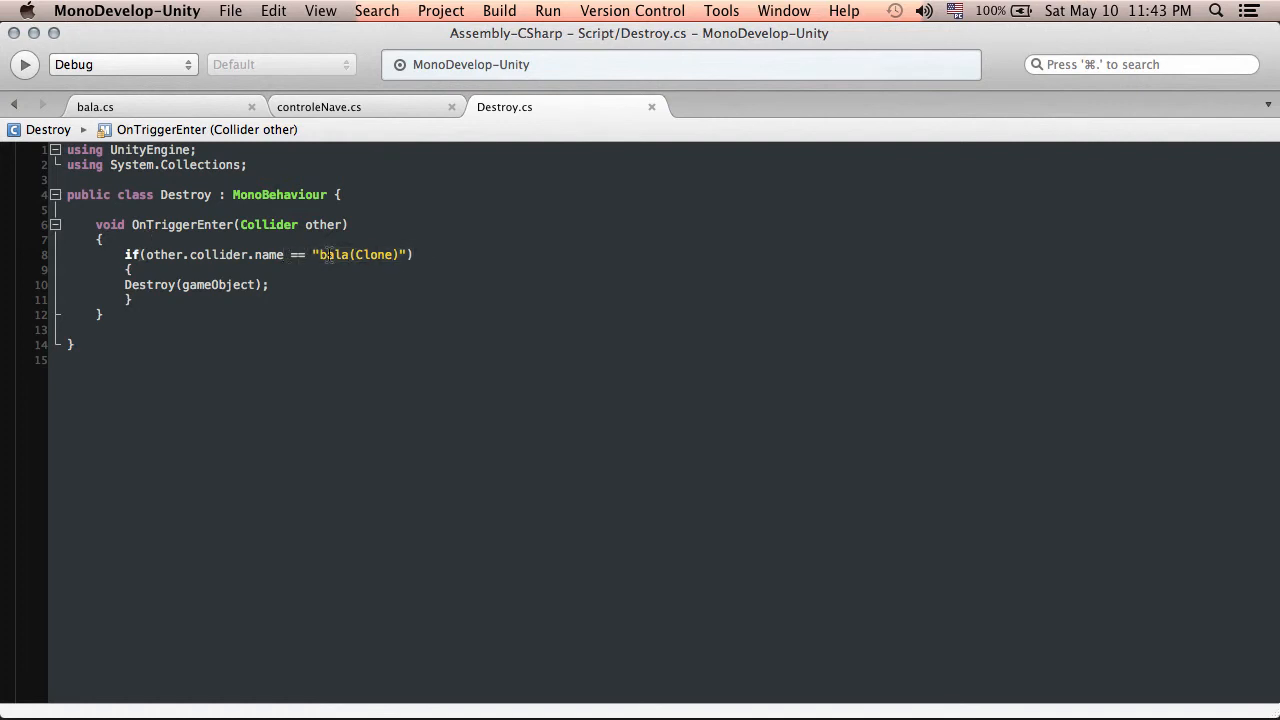
key(super+Tab)
key(super+Tab)
key(BackSpace)
key(BackSpace)
key(BackSpace)
key(BackSpace)
key(BackSpace)
text(.tag)
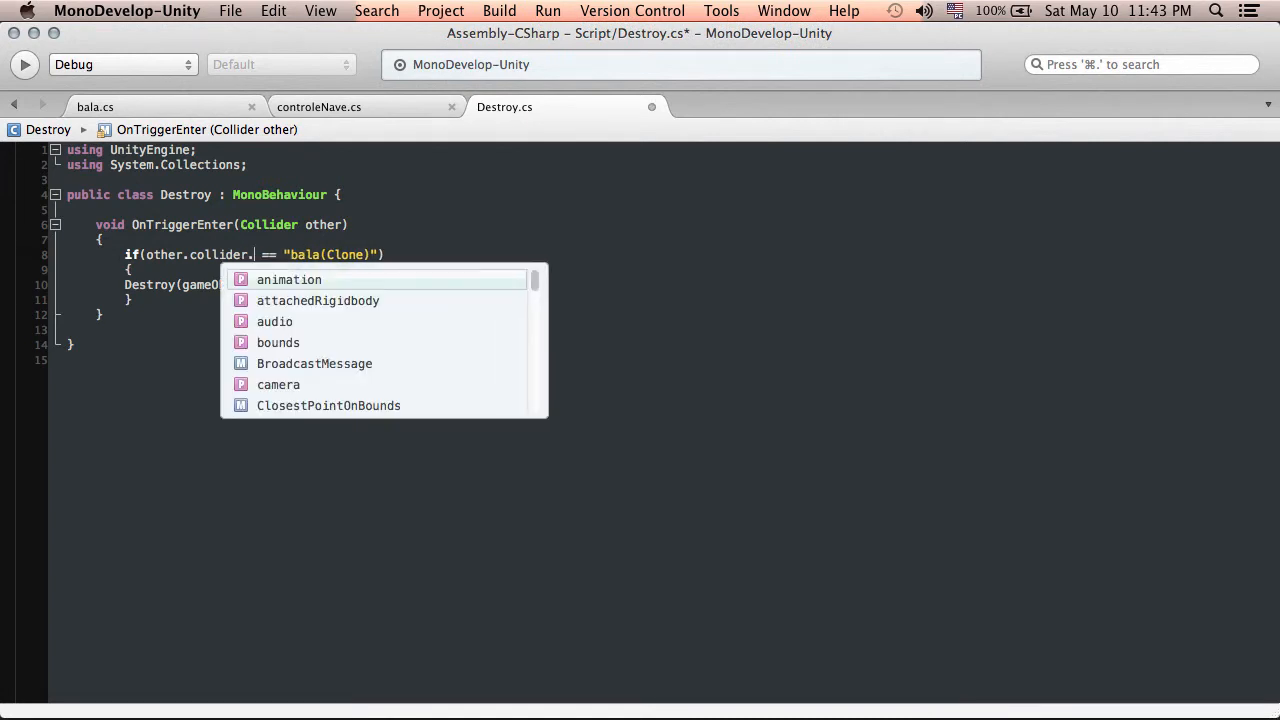
key(super+s)
Shorten the compared string in the Destroy.cs condition to "bala" and save the script
click(409, 247)
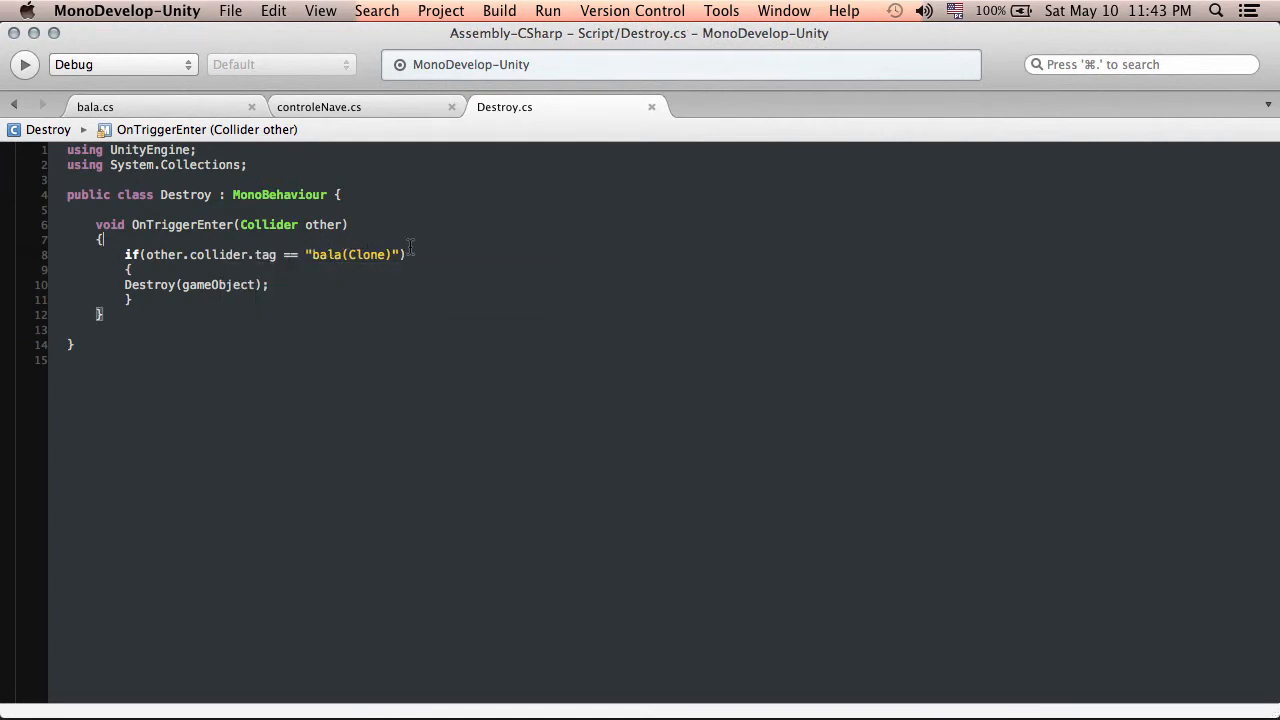
key(Left)
key(Left)
key(BackSpace)
key(BackSpace)
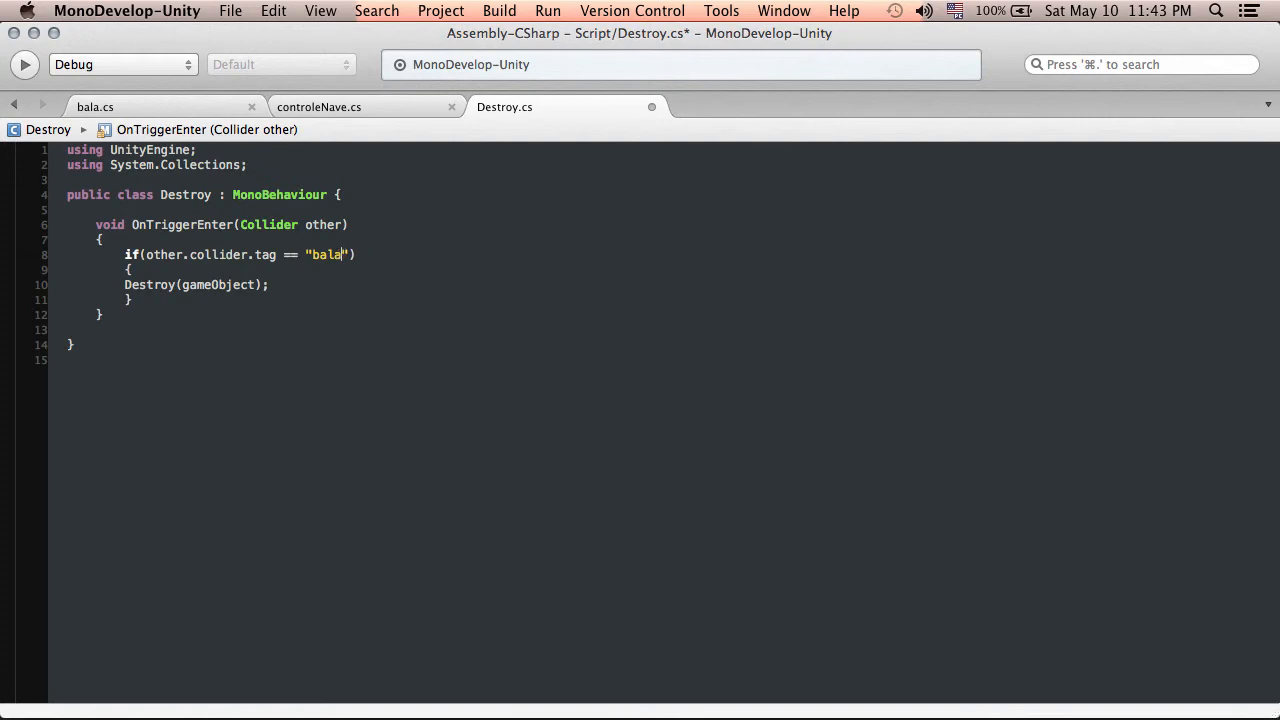
key(super+s)
Open the tag settings from the bala object in Unity and compare the defined tag with the string in Destroy.cs
key(super+Tab)
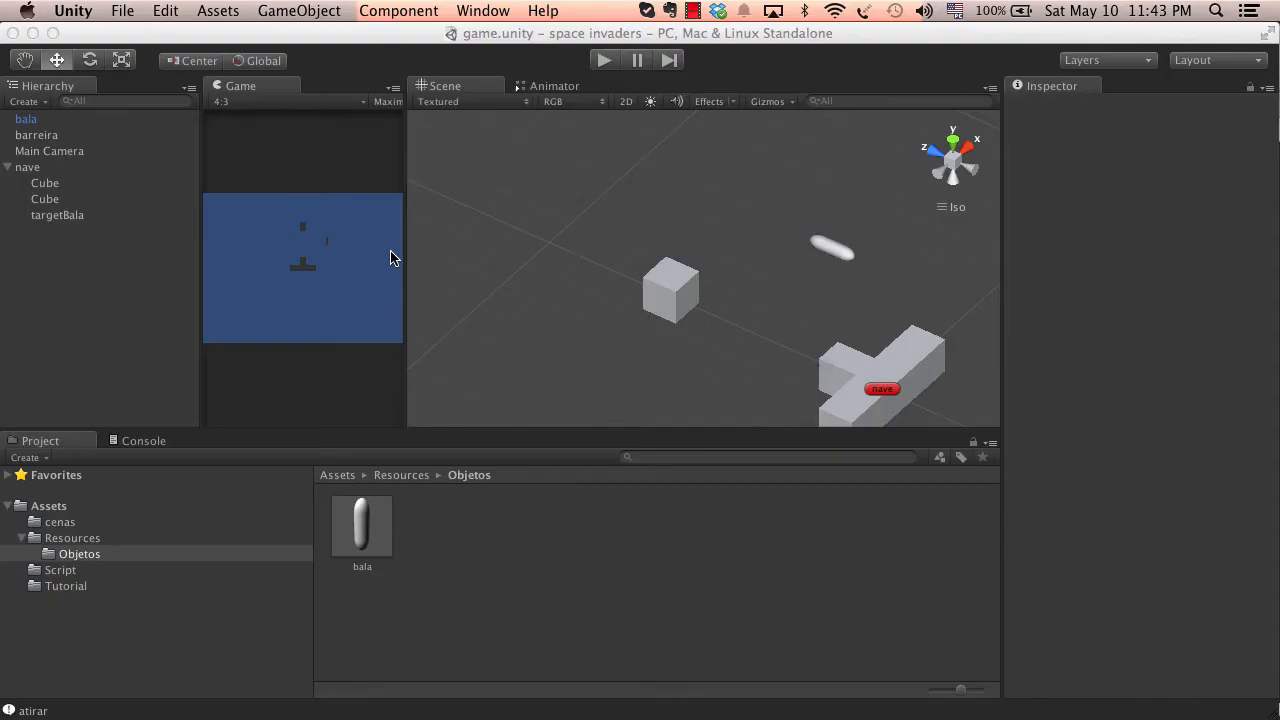
click(832, 252)
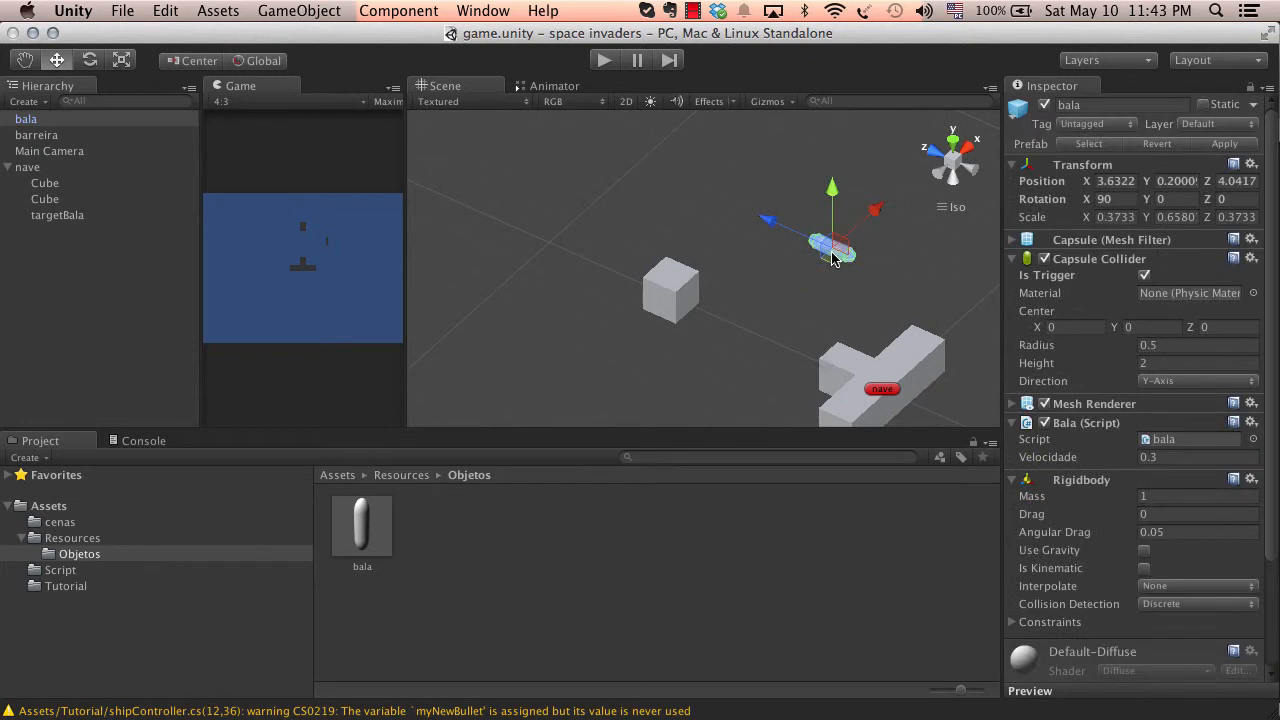
click(1092, 128)
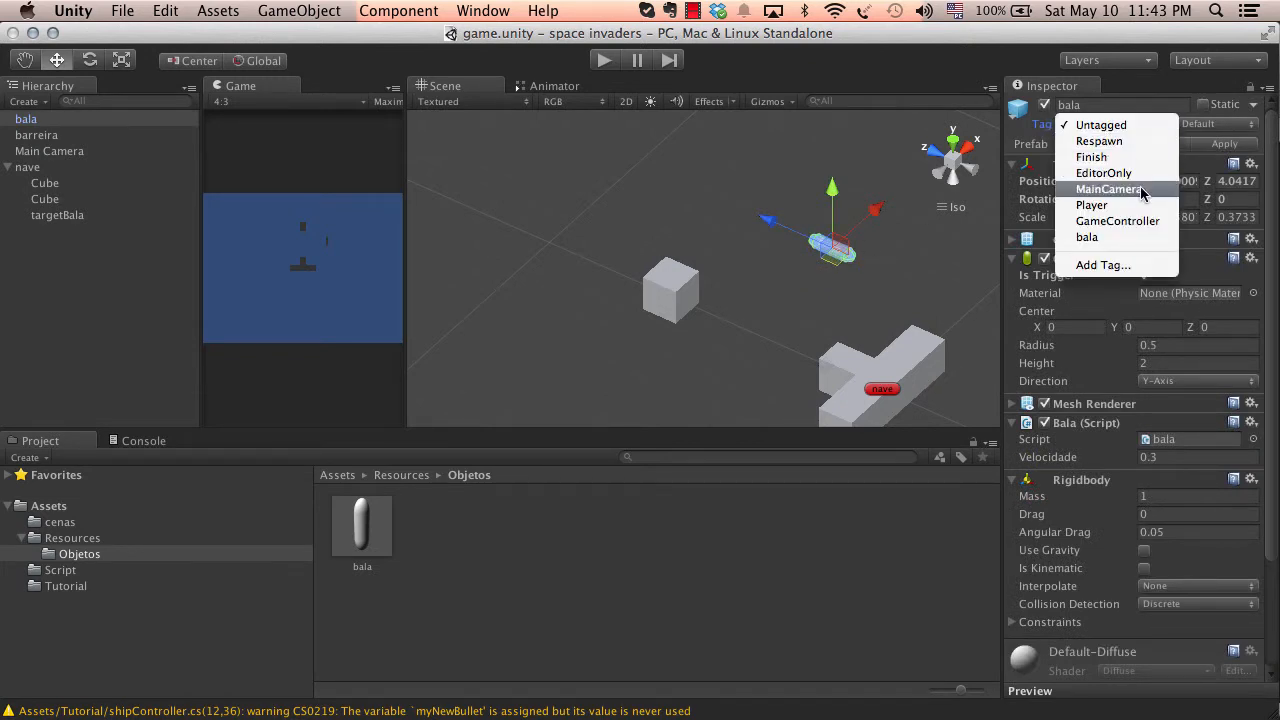
click(1114, 266)
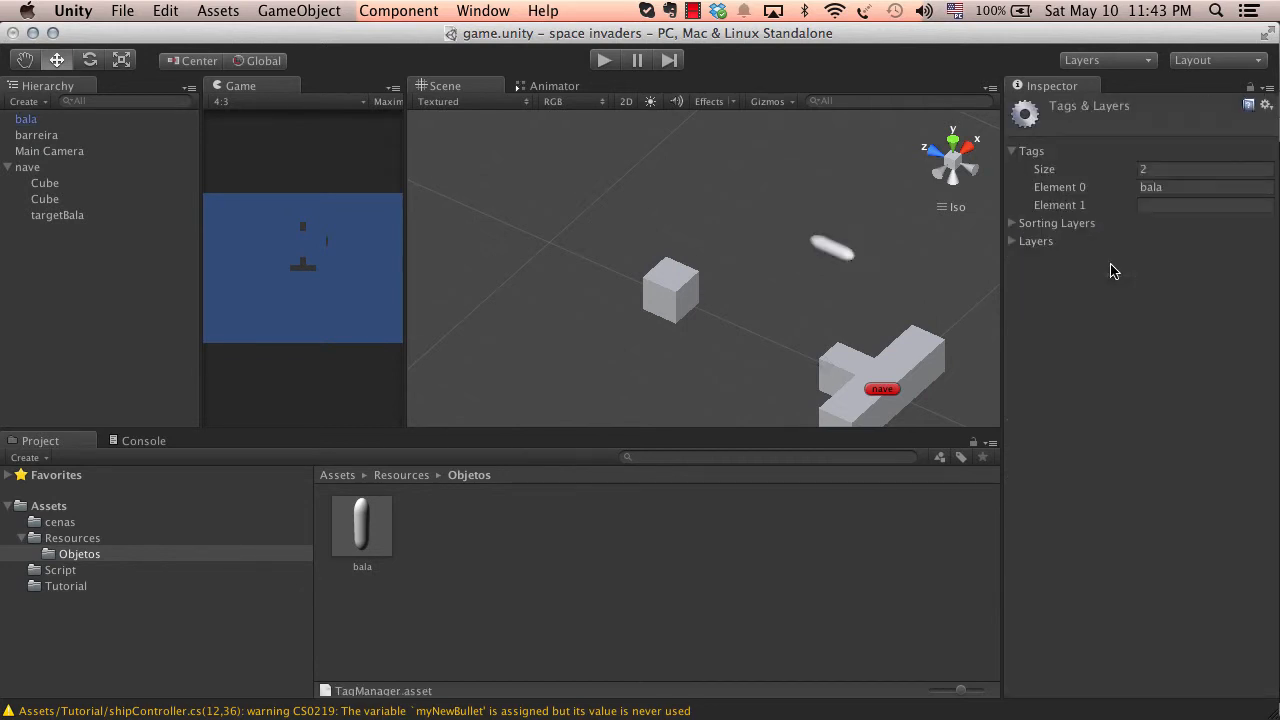
click(1176, 188)
key(BackSpace)
key(super+Tab)
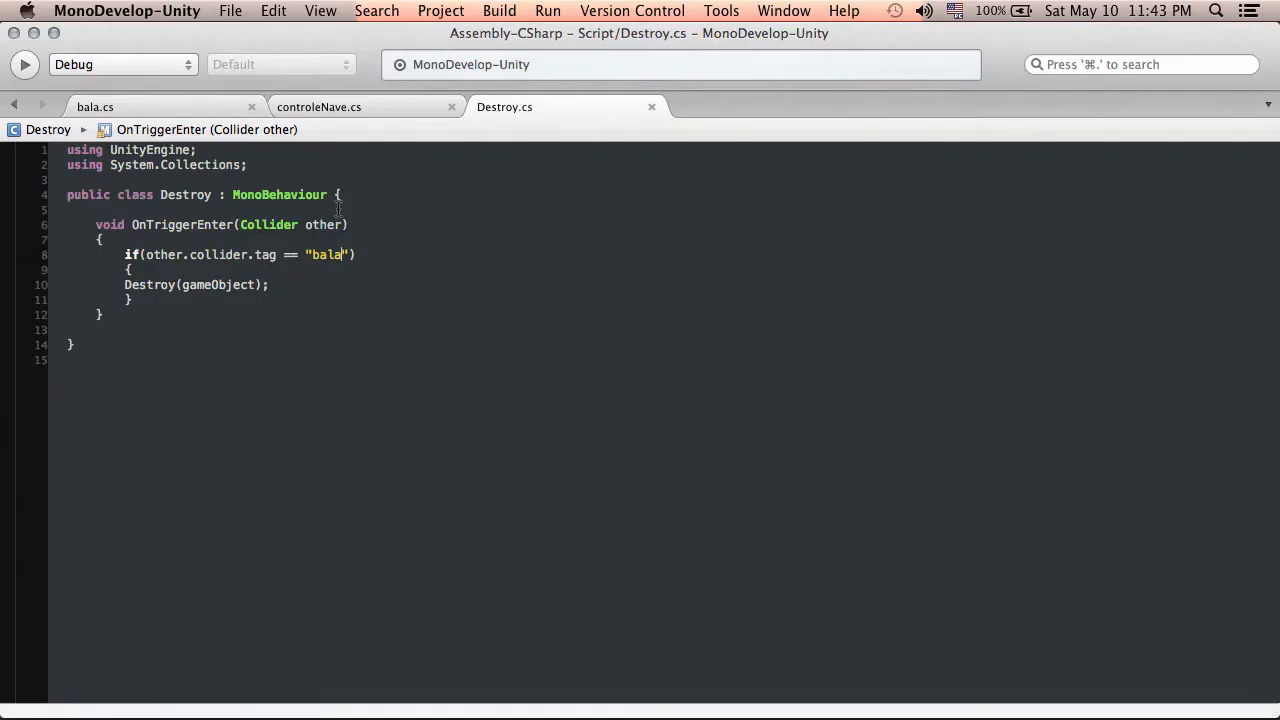
double_click(326, 254)
key(super+Tab)
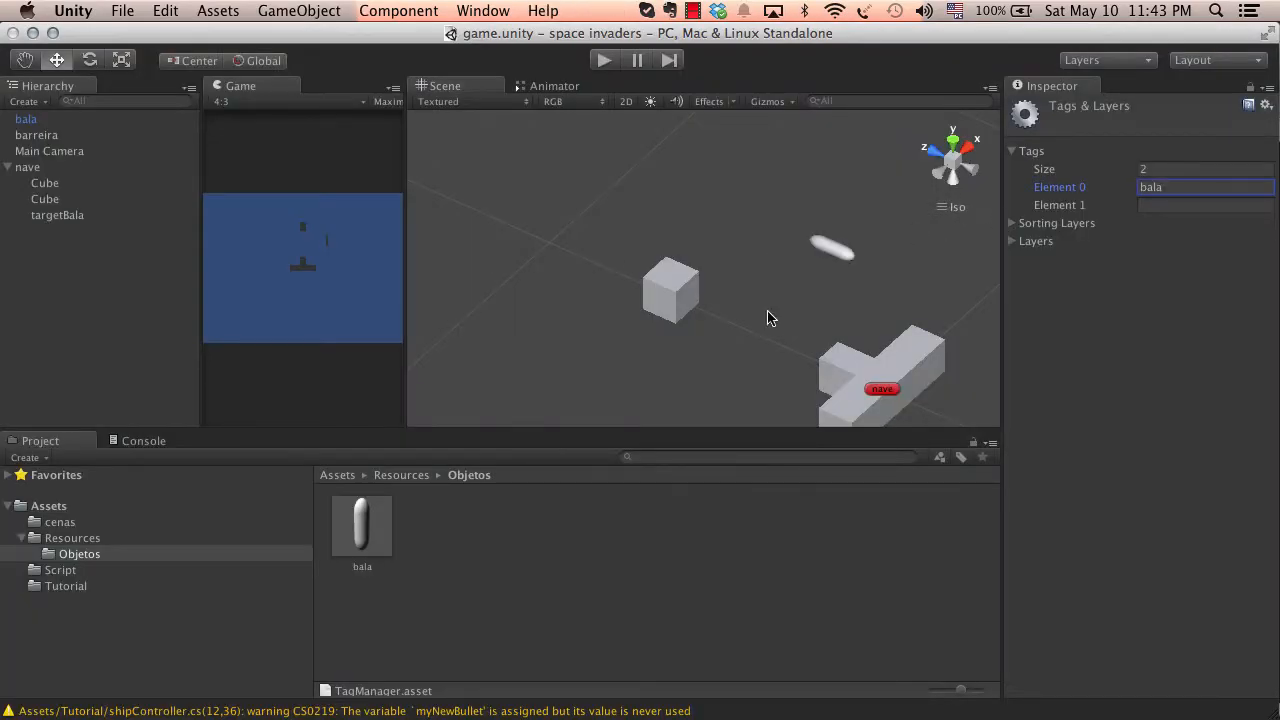
Assign the bala tag to the bala object and play the scene to test the bullet against barreira
click(816, 254)
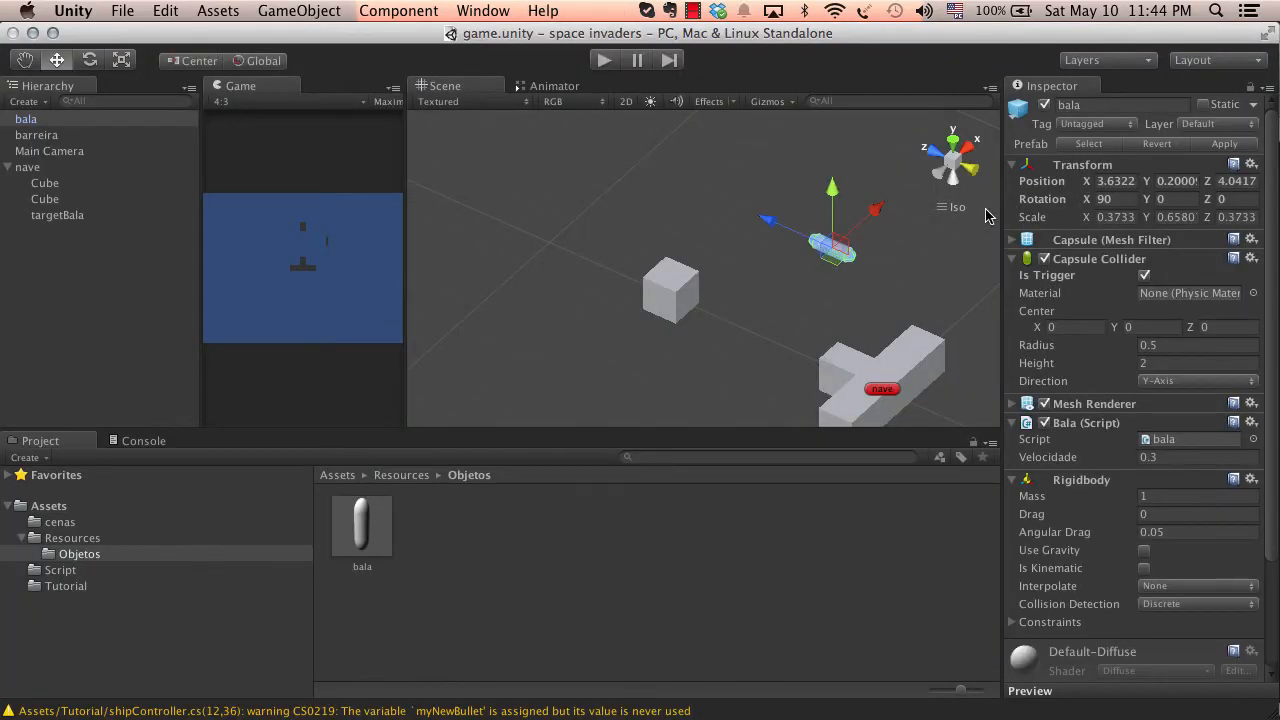
click(1112, 124)
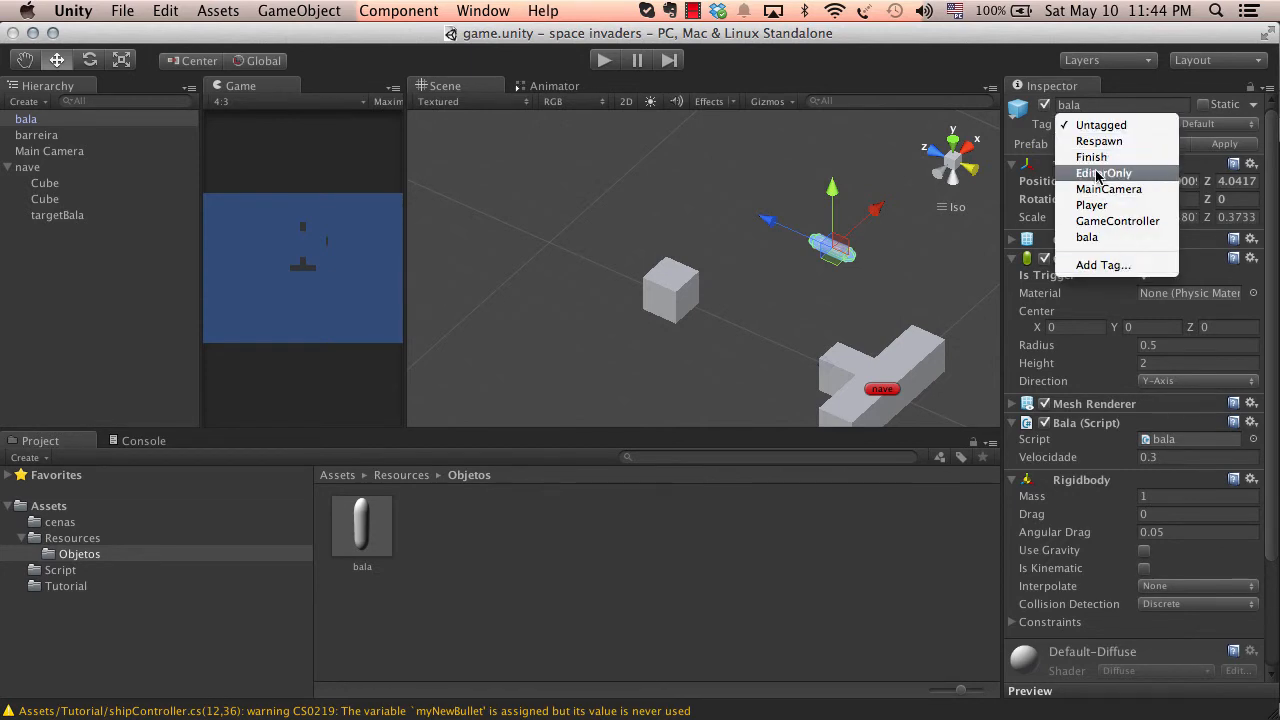
click(1087, 237)
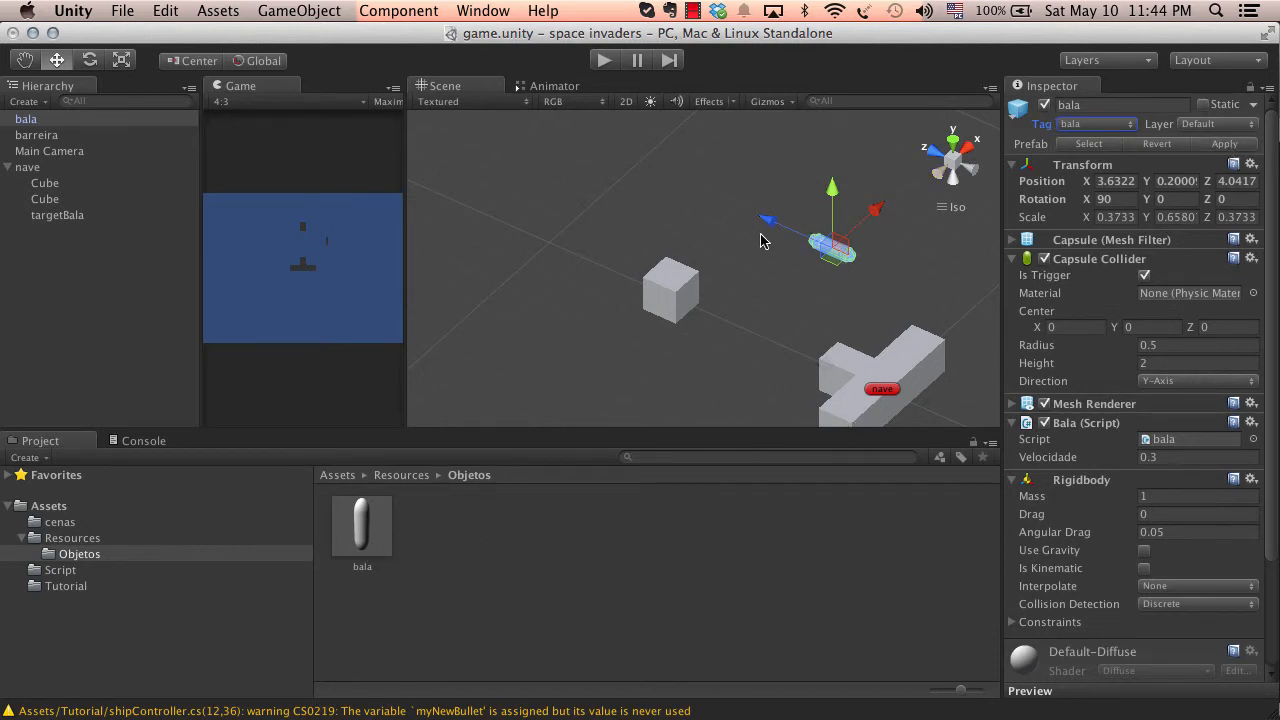
click(605, 61)
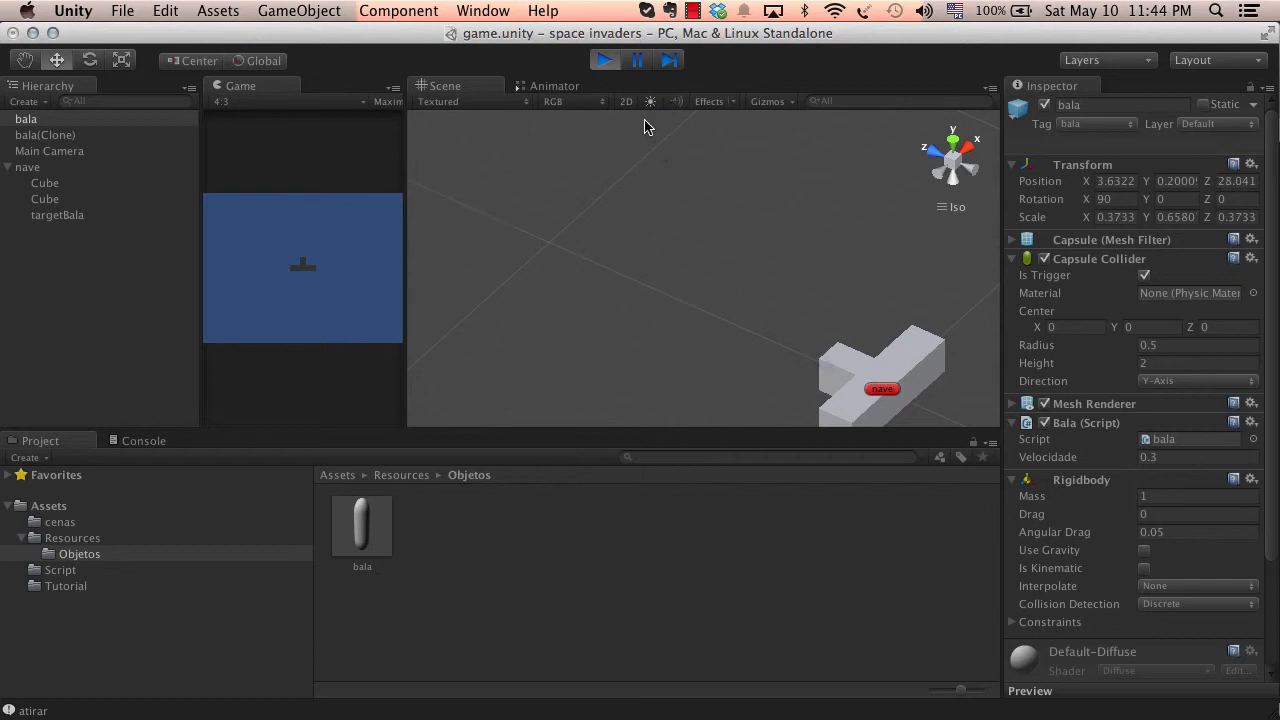
click(605, 61)
Duplicate barreira into a row of four cubes along the Z axis and play the scene firing at them
click(662, 287)
key(super+d)
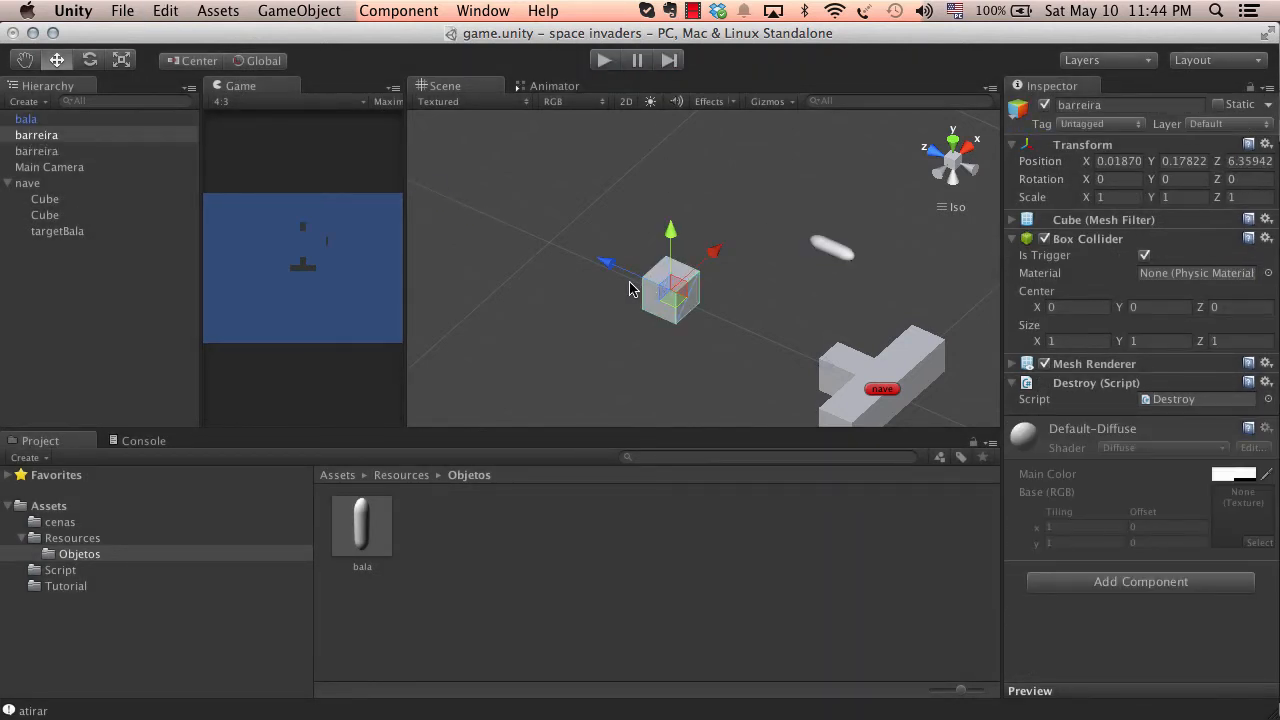
drag(630, 266, 563, 223)
click(640, 290)
drag(633, 278, 371, 157)
key(super+d)
key(super+d)
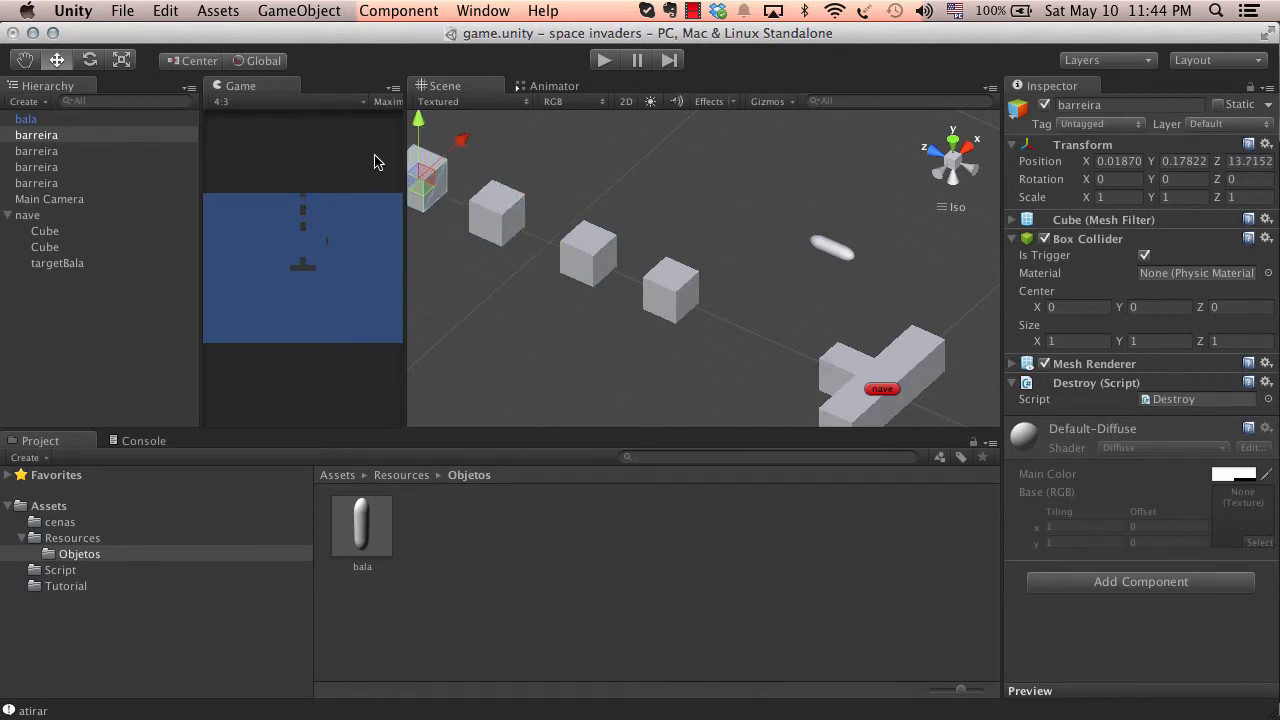
click(604, 61)
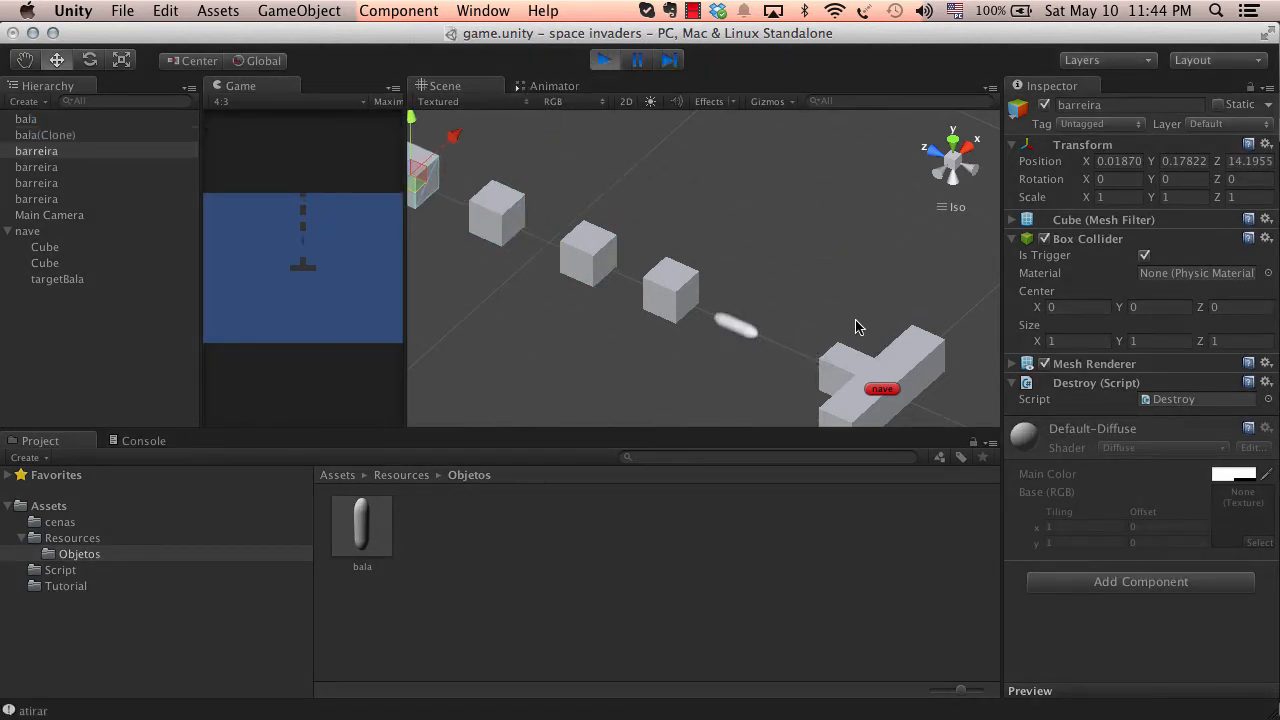
click(601, 61)
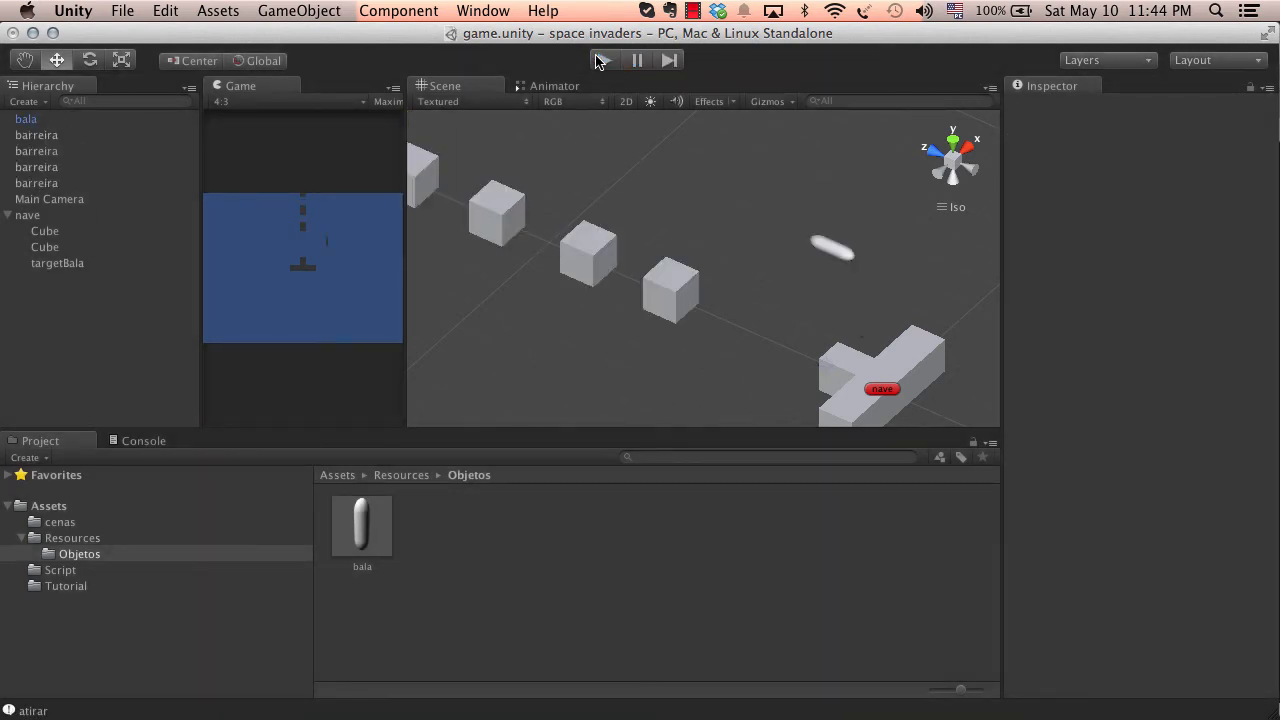
Delete the three extra barreira cubes, keeping only the one nearest the ship
scroll(840, 206, down, 5)
alt+drag(779, 216, 668, 256)
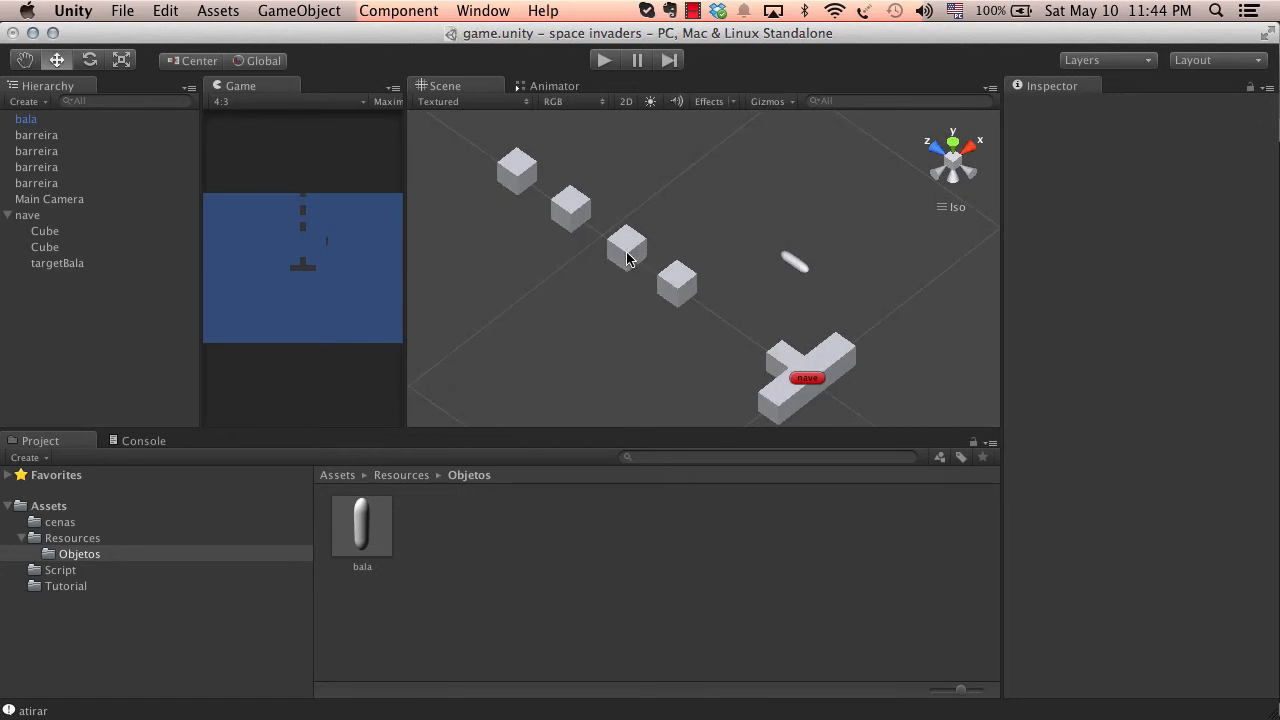
click(627, 258)
click(623, 166)
click(526, 172)
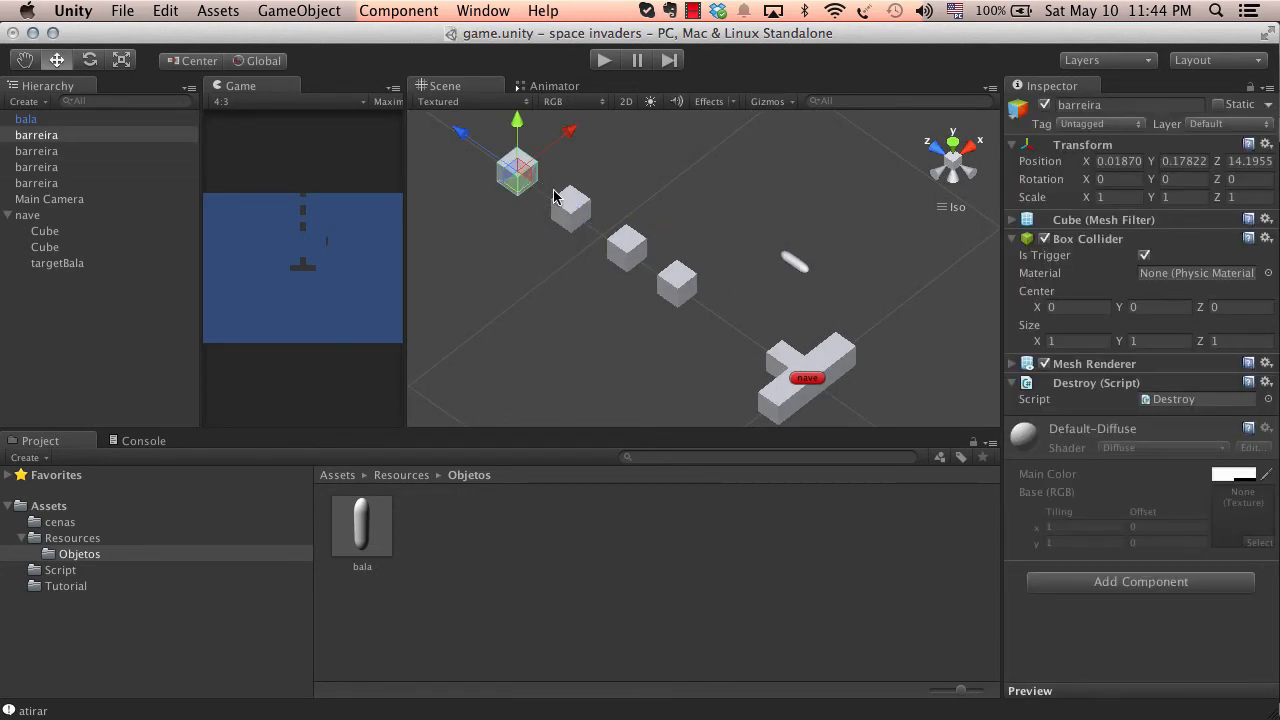
shift+click(566, 206)
shift+click(627, 247)
key(super+BackSpace)
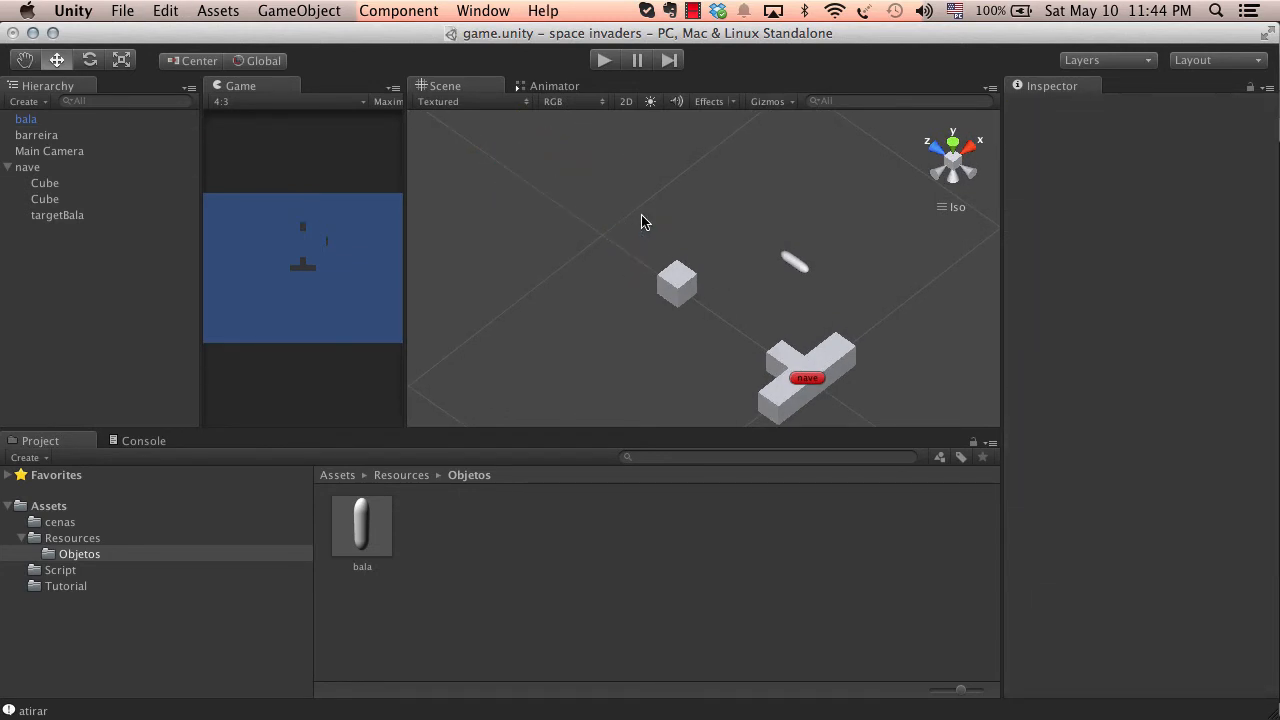
In a top view, move barreira along Z closer to the ship, to about Z 5.76
click(685, 298)
click(967, 149)
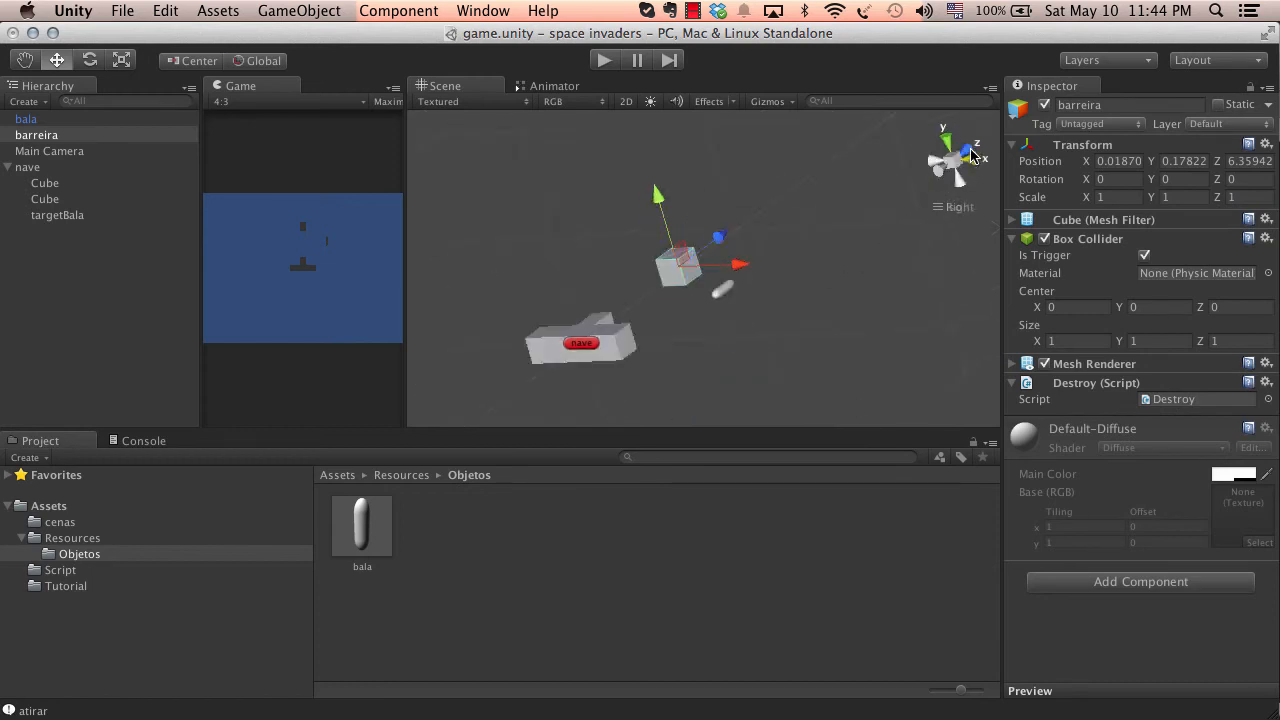
click(953, 141)
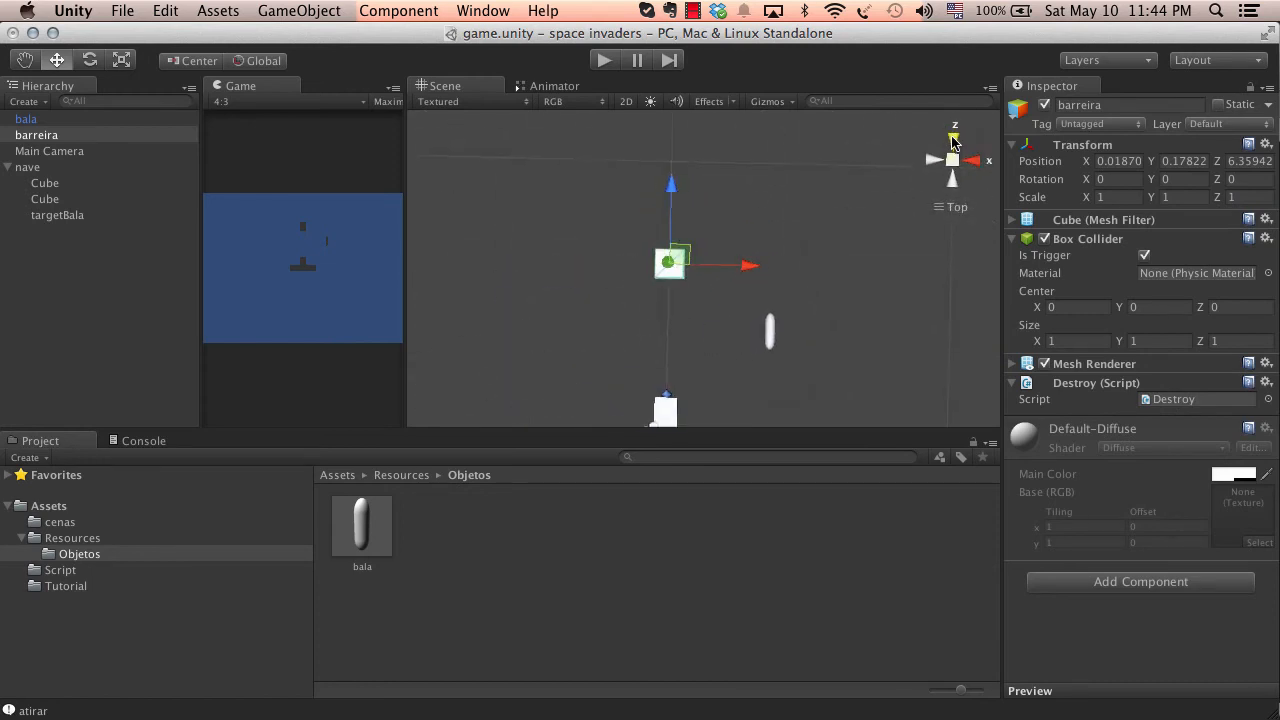
middle_drag(749, 294, 715, 225)
mouse_move(640, 137)
mouse_down()
mouse_move(628, 178)
mouse_move(624, 153)
mouse_up()
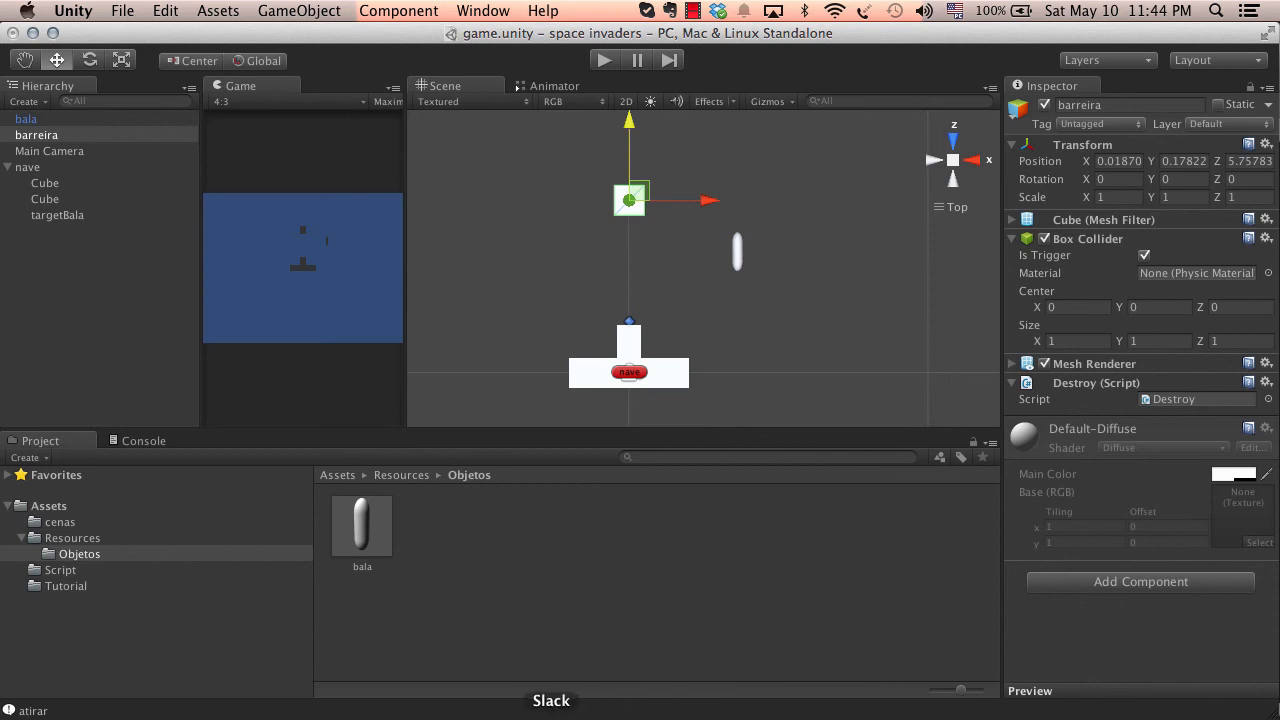
click(694, 11)
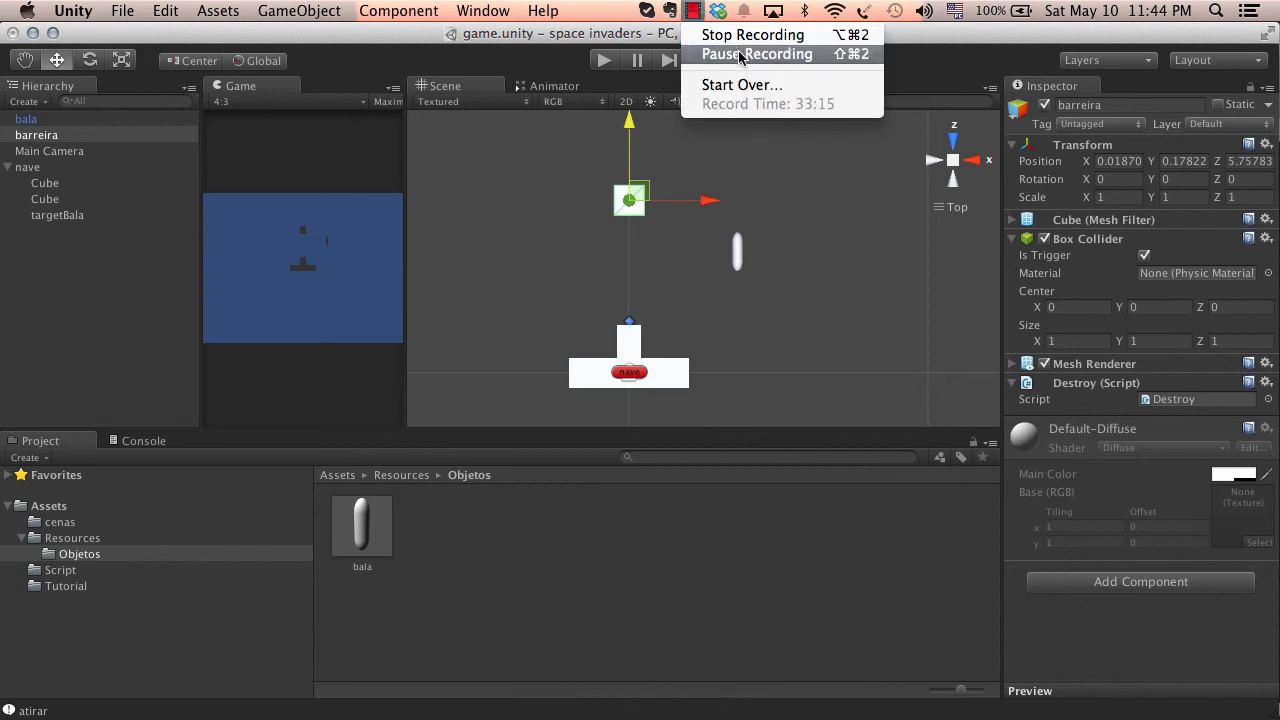
click(740, 54)
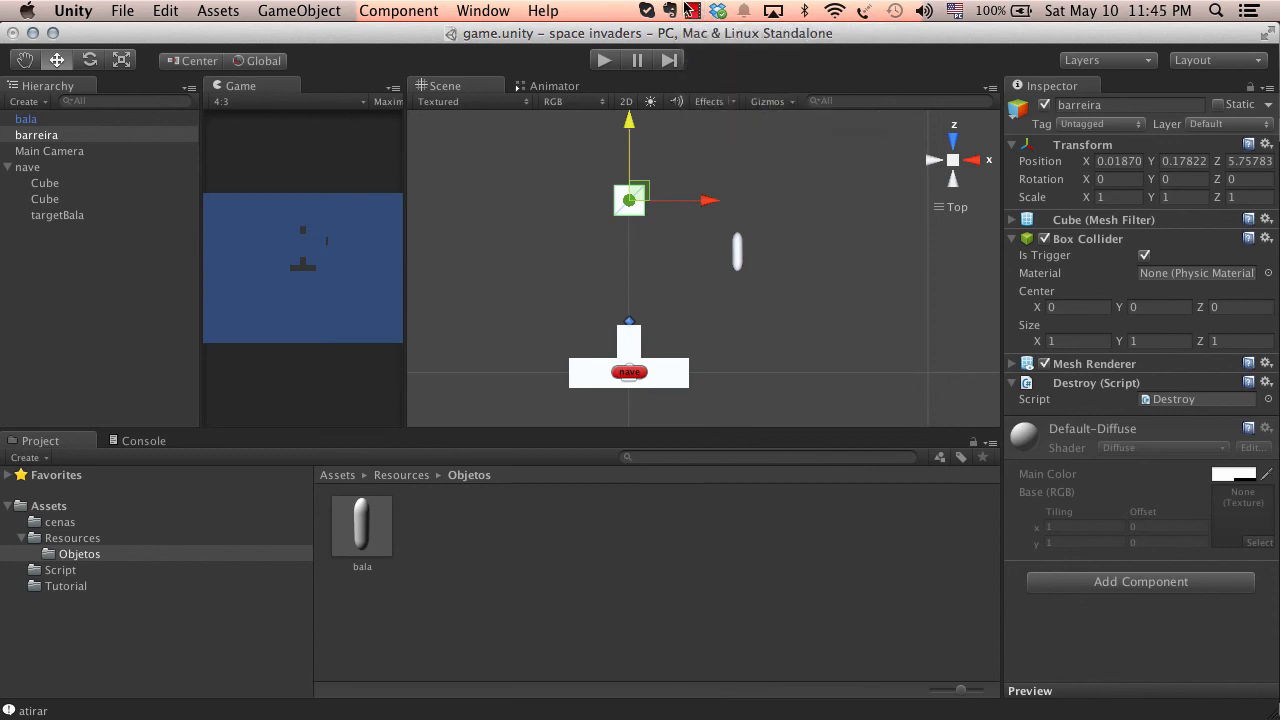
click(700, 9)
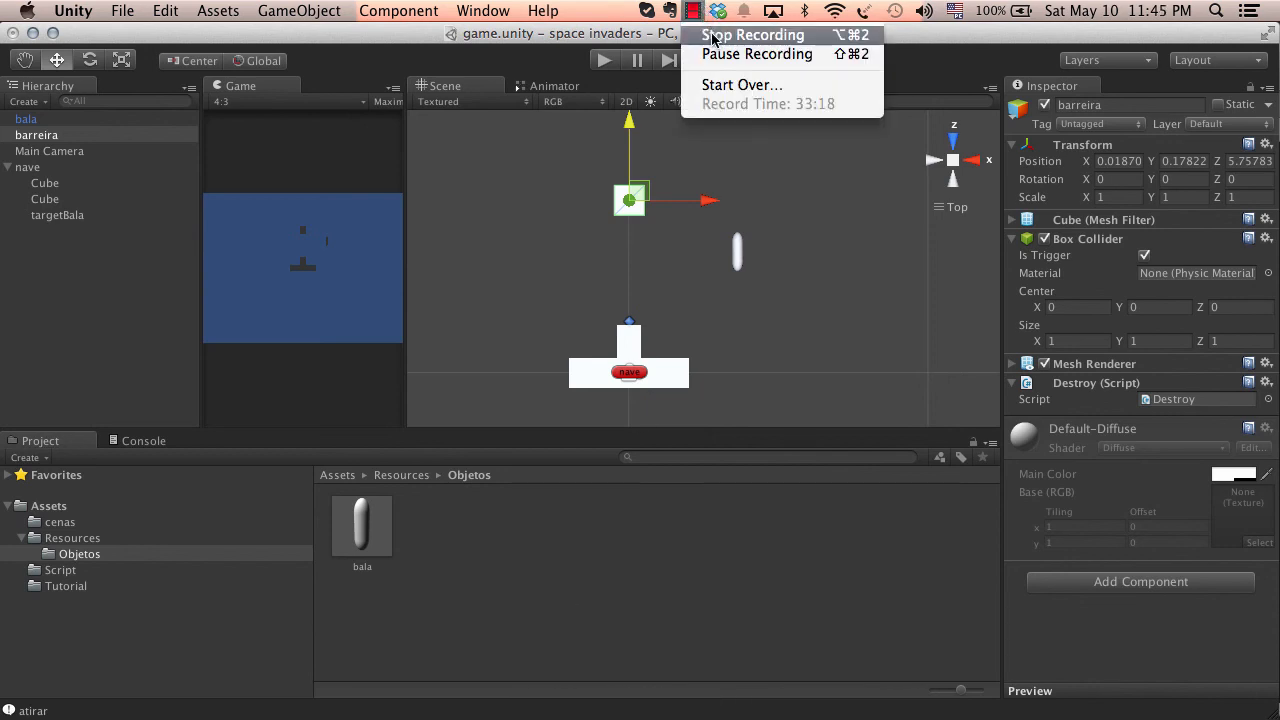